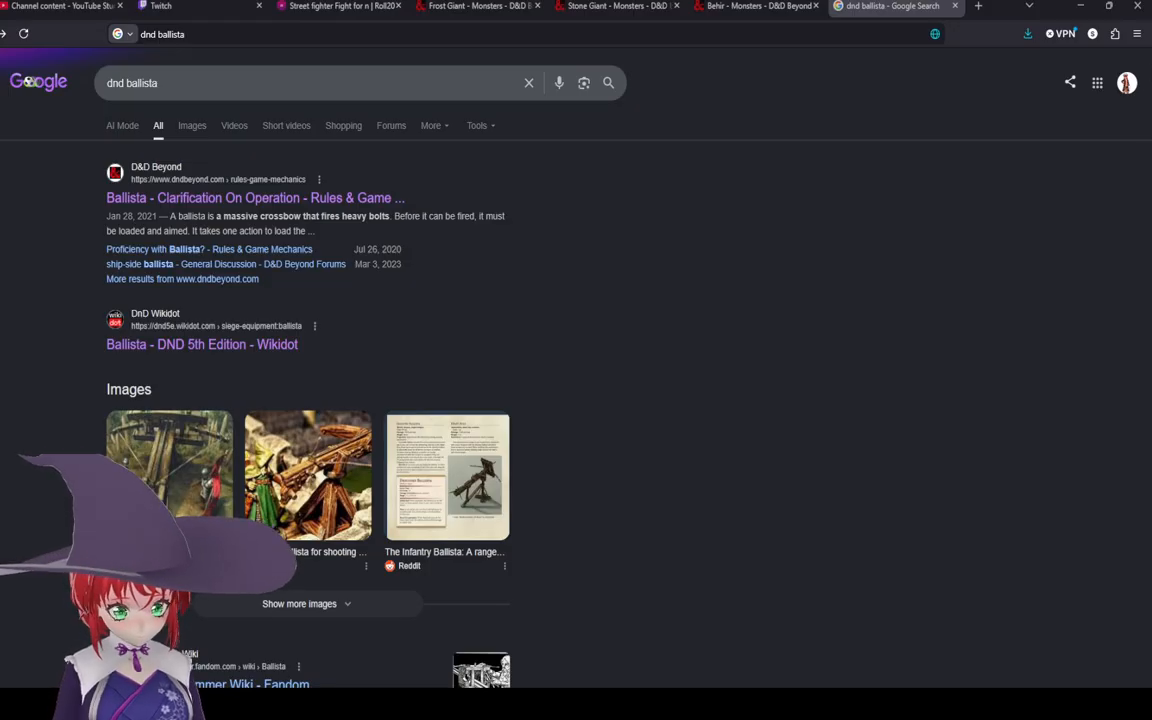
Step: Browse the Google image results for dnd ballista, opening one image preview
click(186, 125)
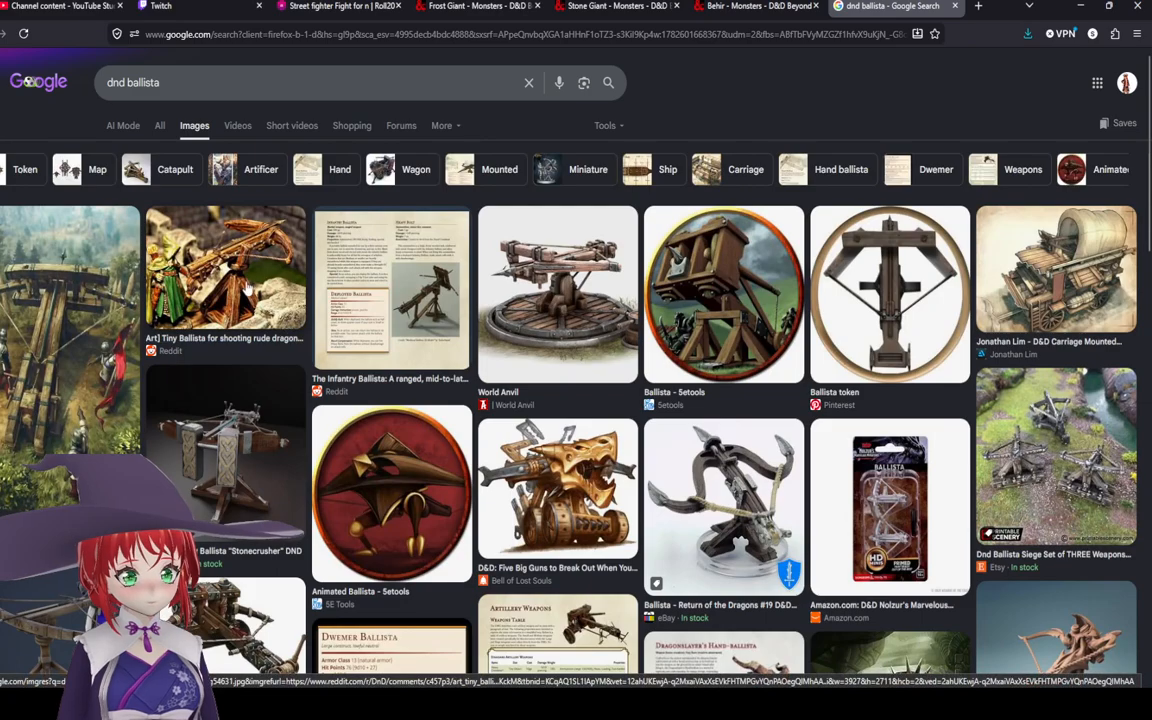
click(247, 288)
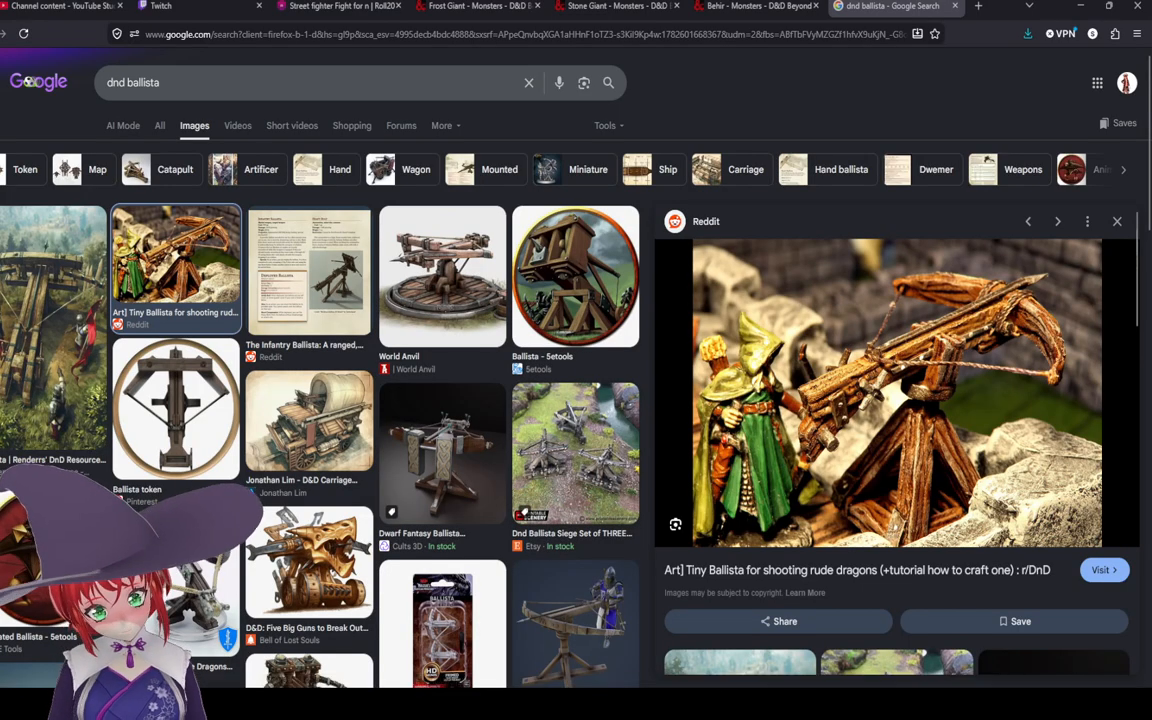
click(147, 126)
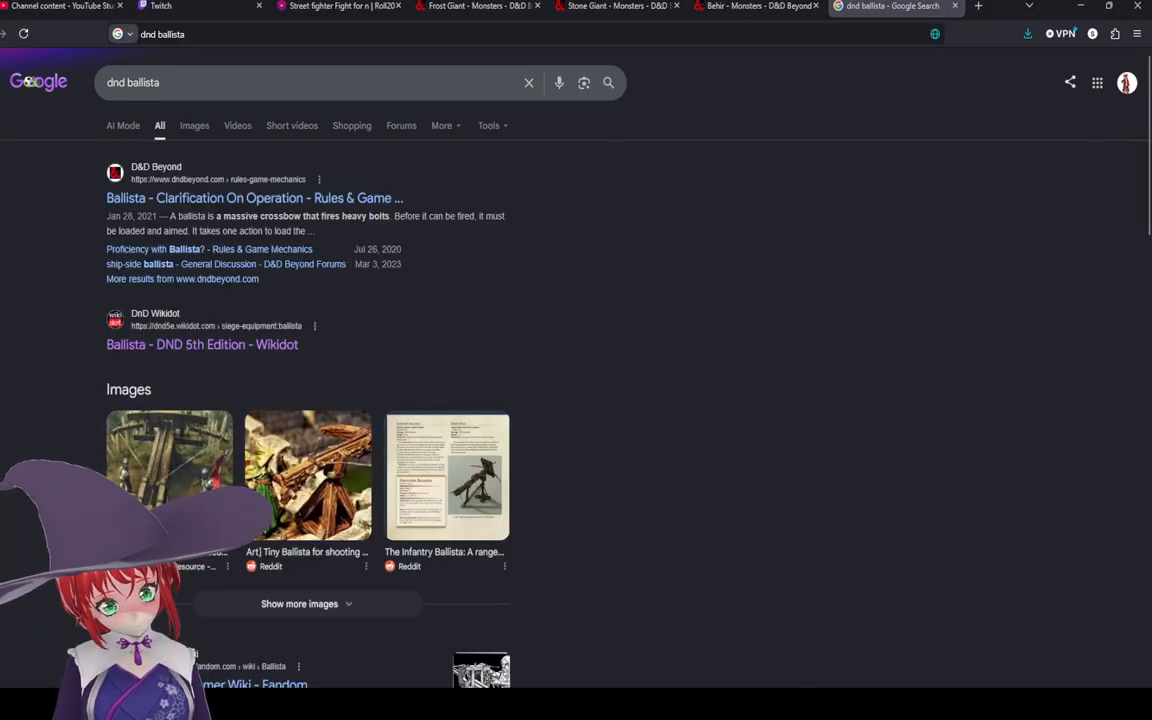
Step: Open the Wikidot Ballista page and read its stat block and description
click(197, 346)
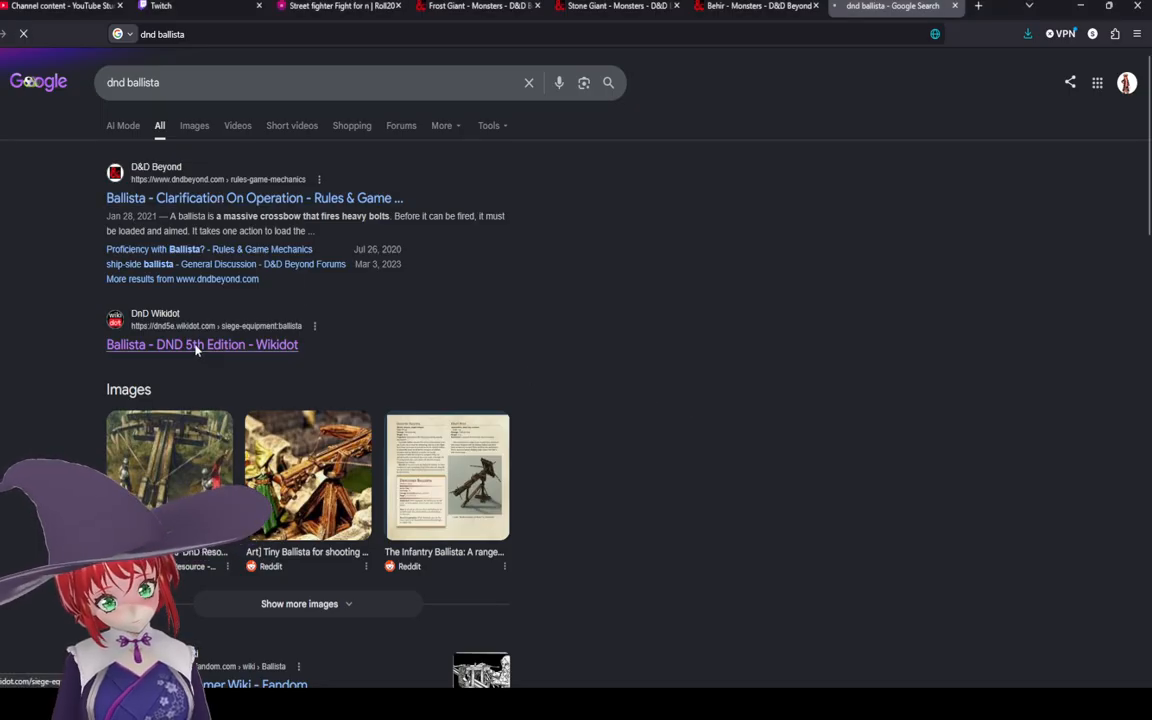
scroll(576, 367, down, 1)
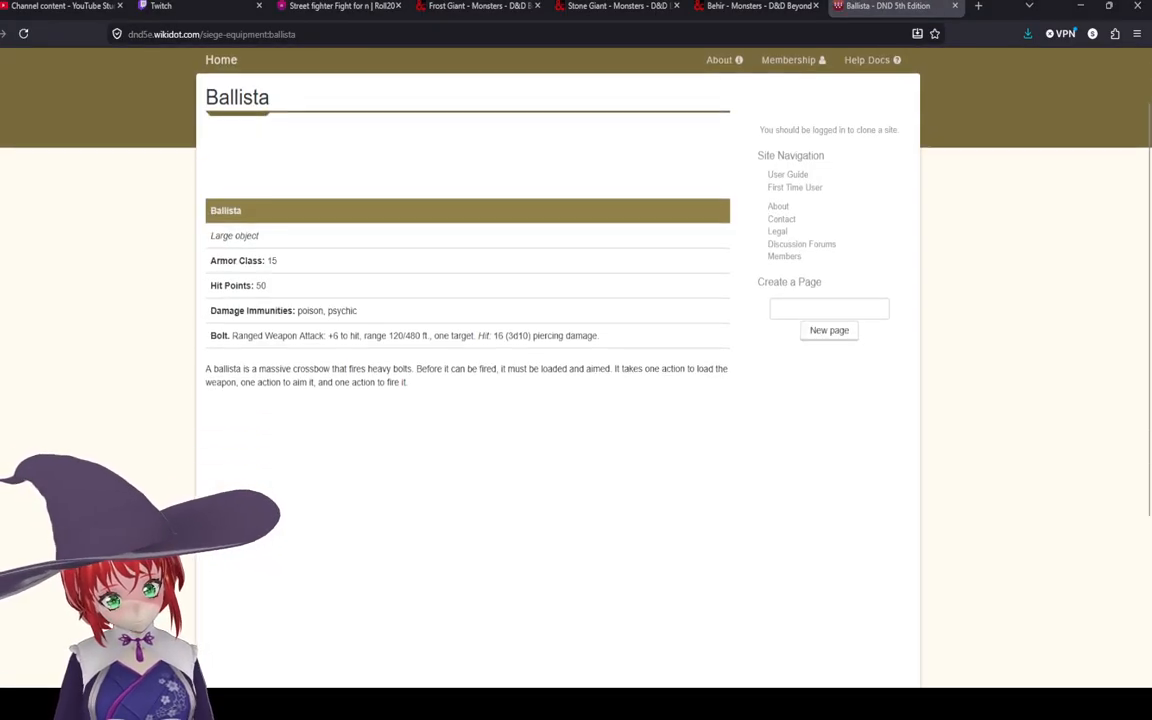
scroll(576, 367, up, 1)
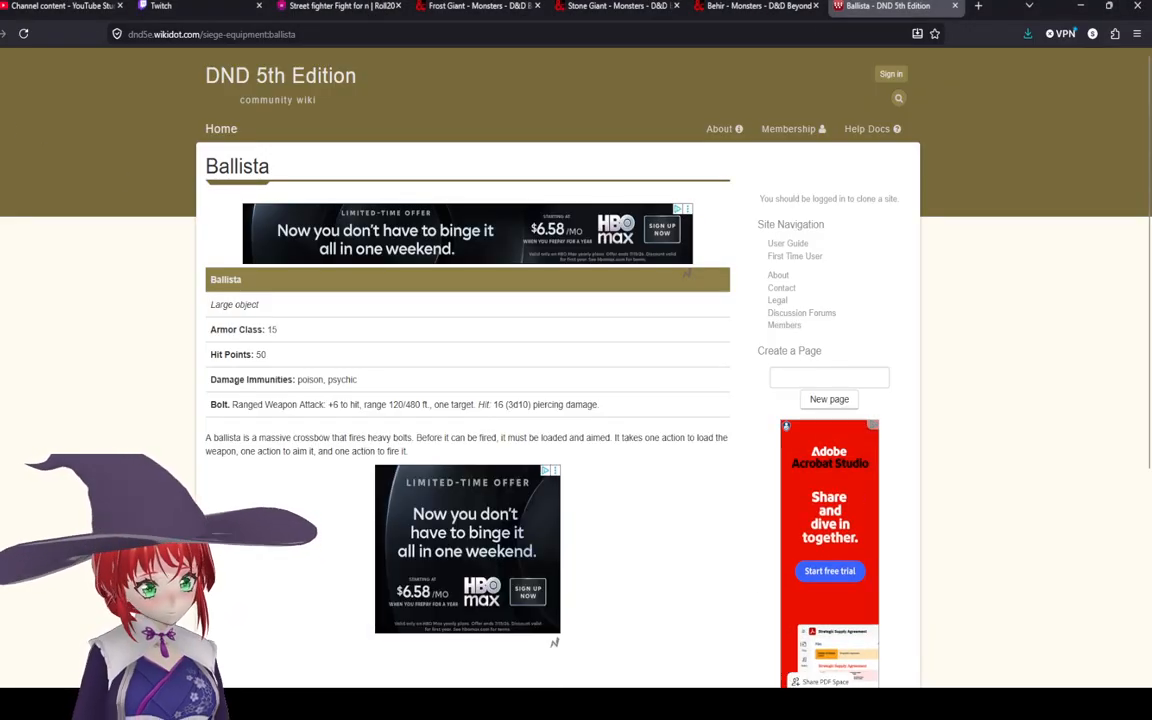
key(alt+Left)
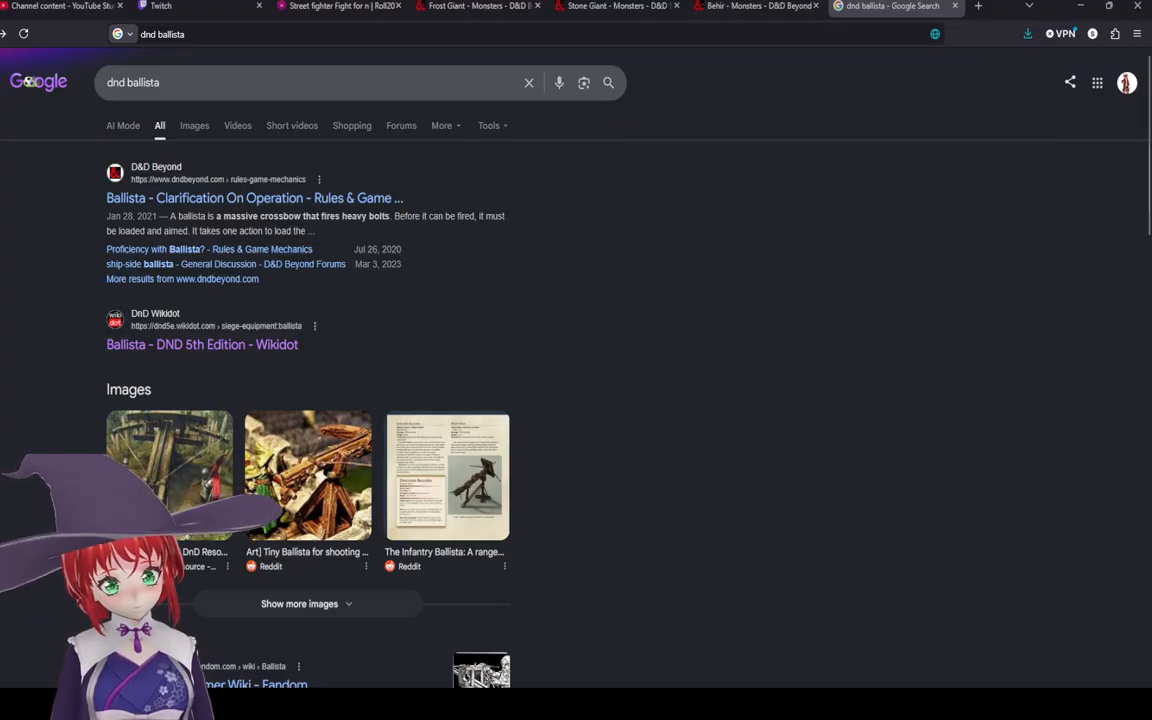
click(260, 342)
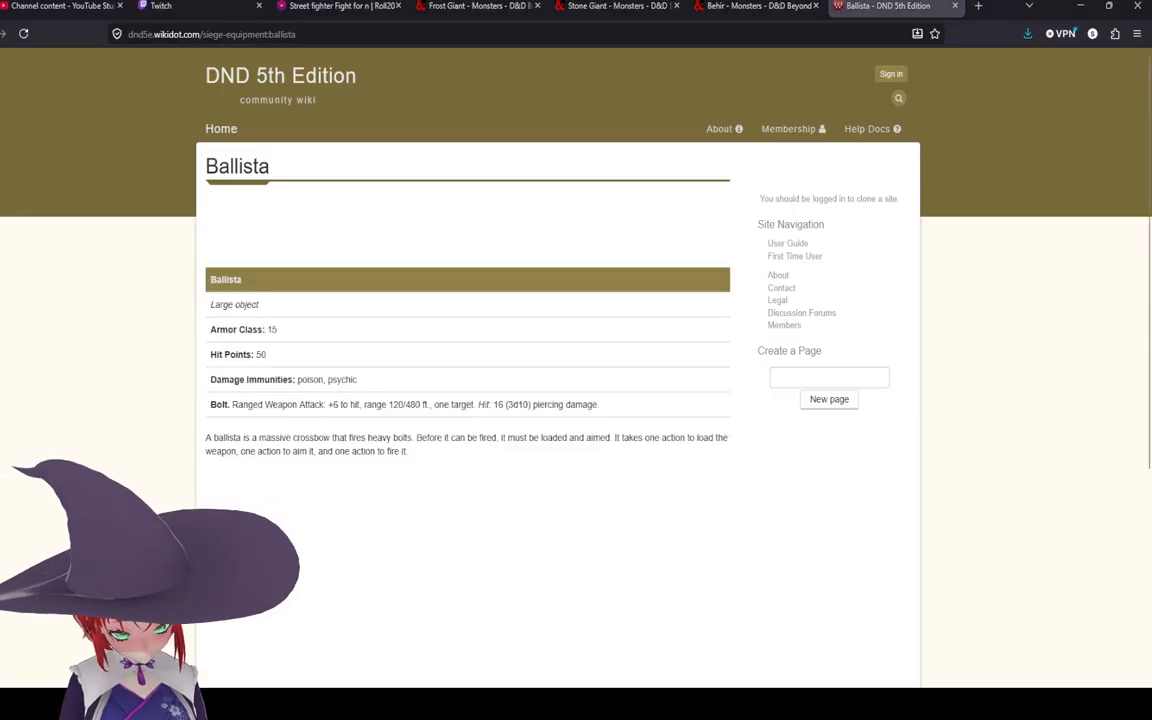
drag(508, 405, 519, 405)
click(541, 407)
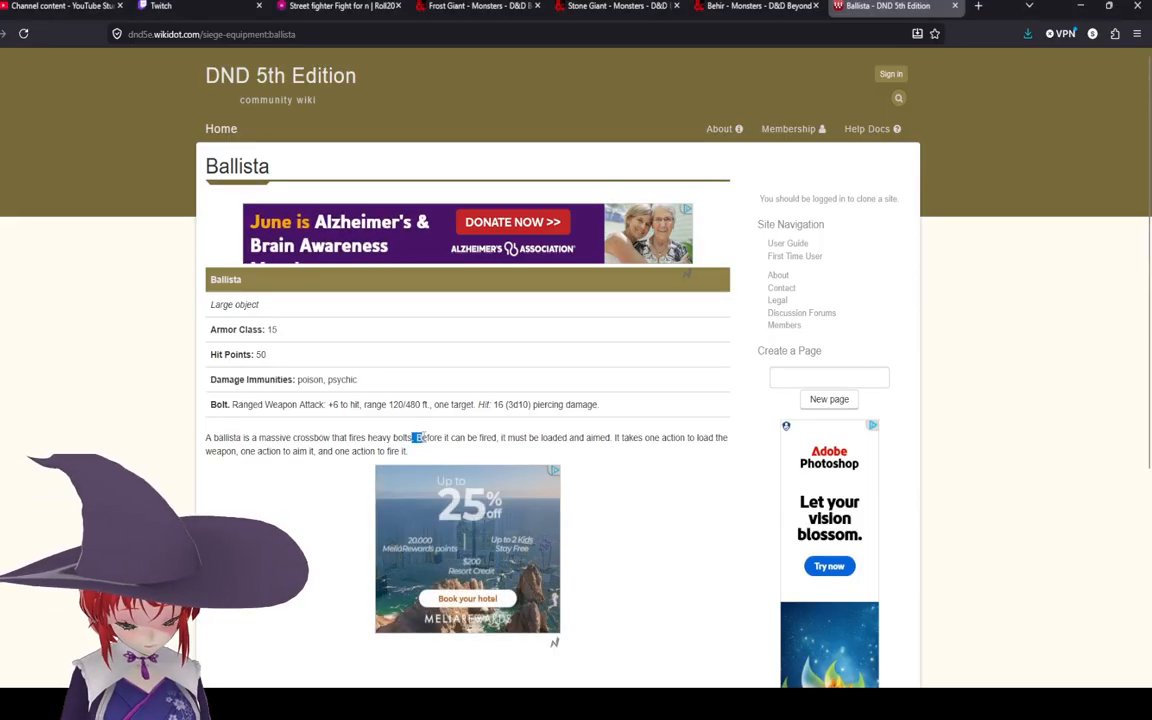
drag(430, 437, 300, 432)
click(507, 438)
click(302, 434)
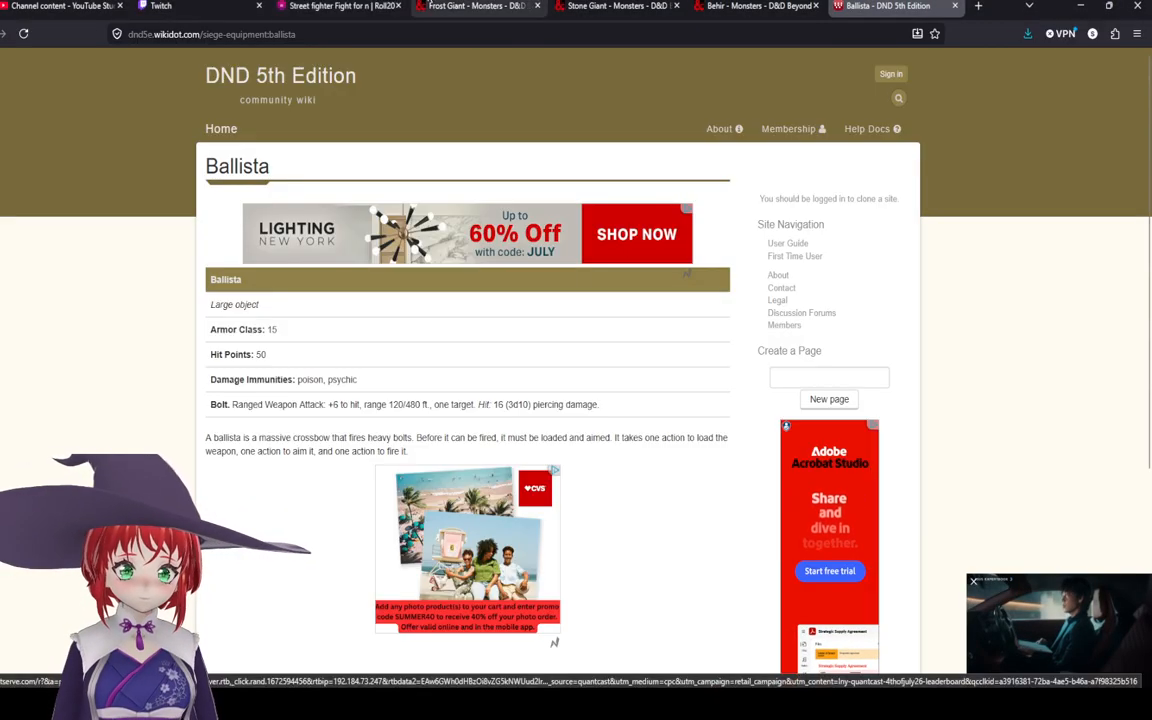
Step: Switch to the Roll20 game tab and browse the Objects art list
click(335, 6)
scroll(538, 345, up, 2)
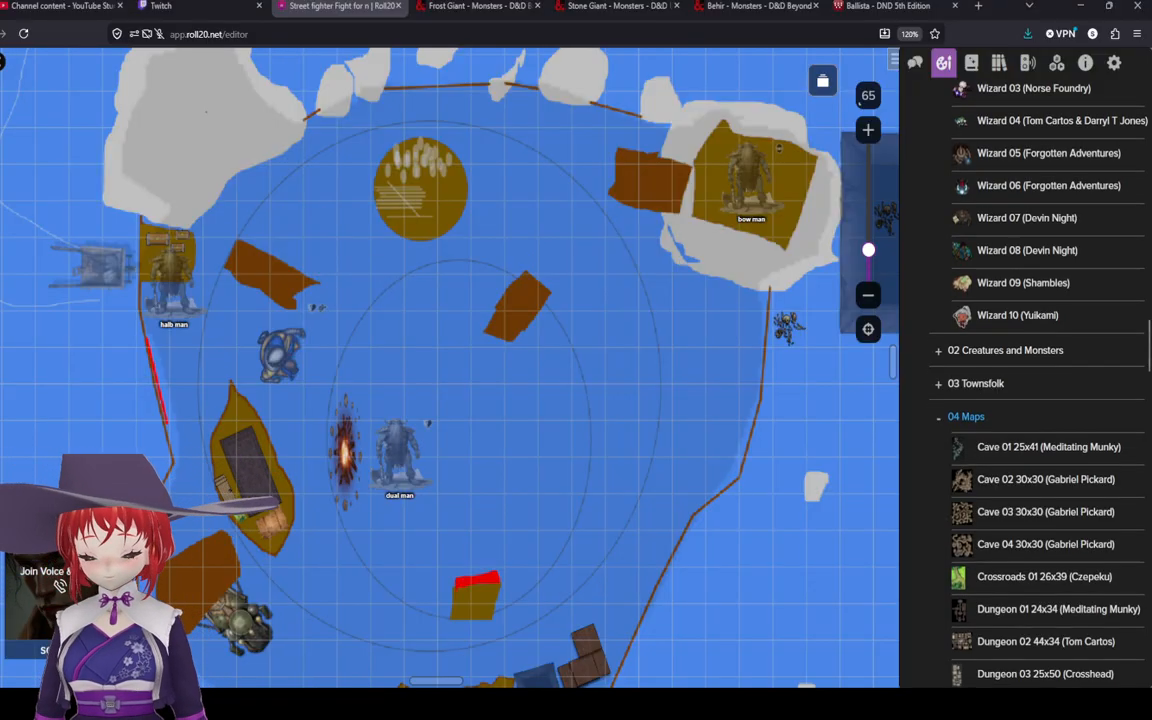
scroll(1030, 380, down, 15)
scroll(1030, 510, down, 5)
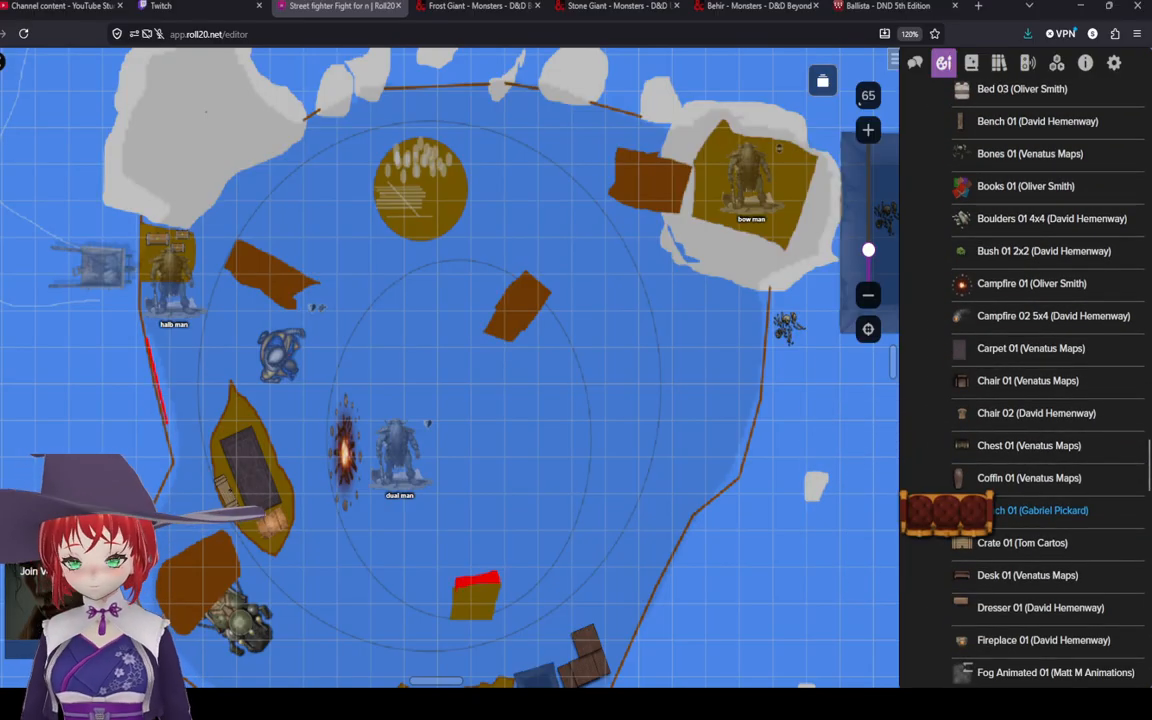
scroll(1030, 510, down, 4)
scroll(1030, 510, down, 3)
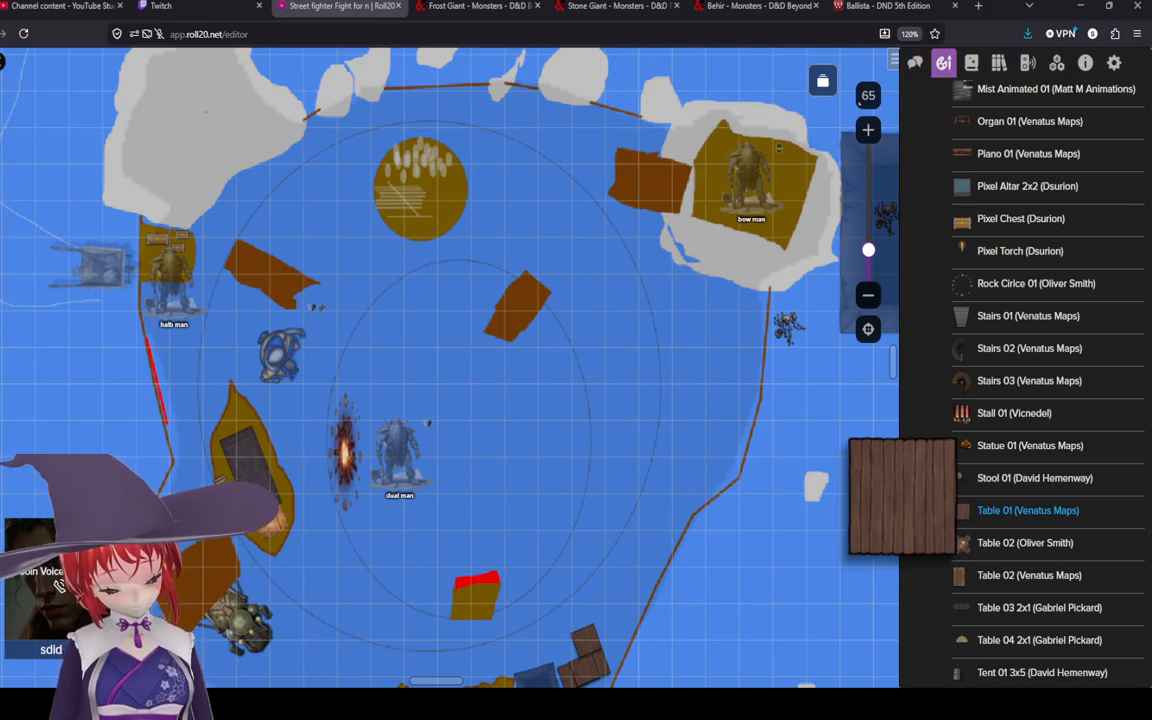
Step: Return to the Wikidot Ballista page and reread its description
click(888, 6)
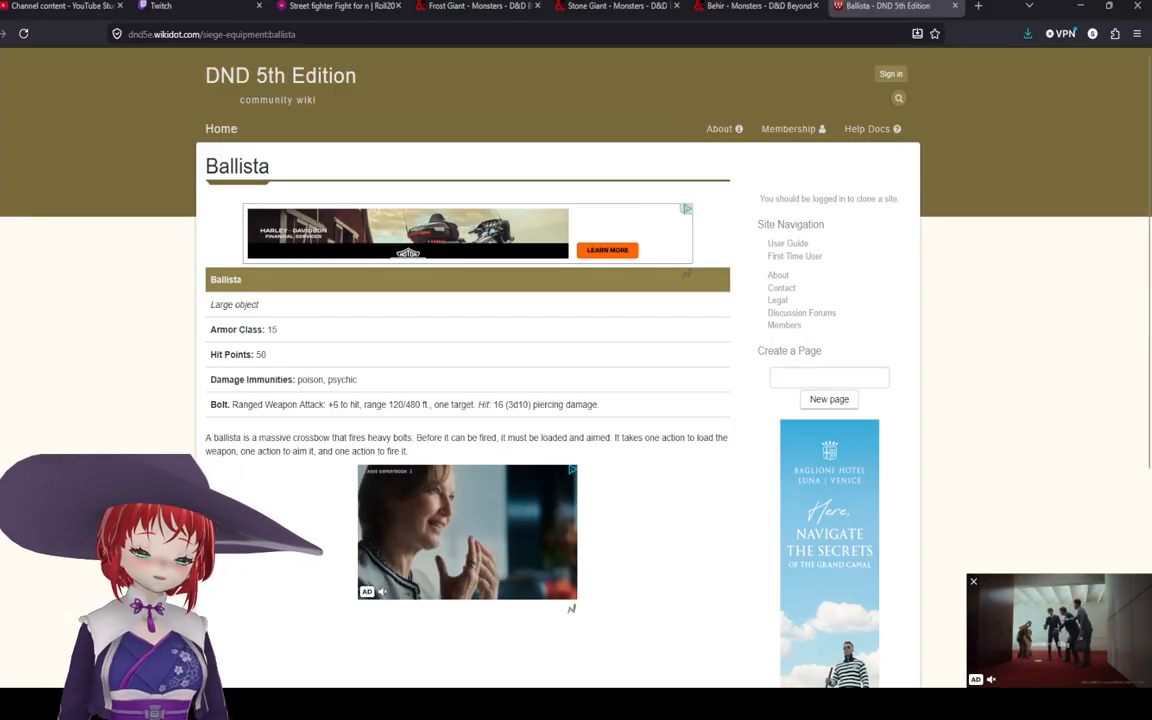
drag(632, 455, 674, 437)
click(676, 440)
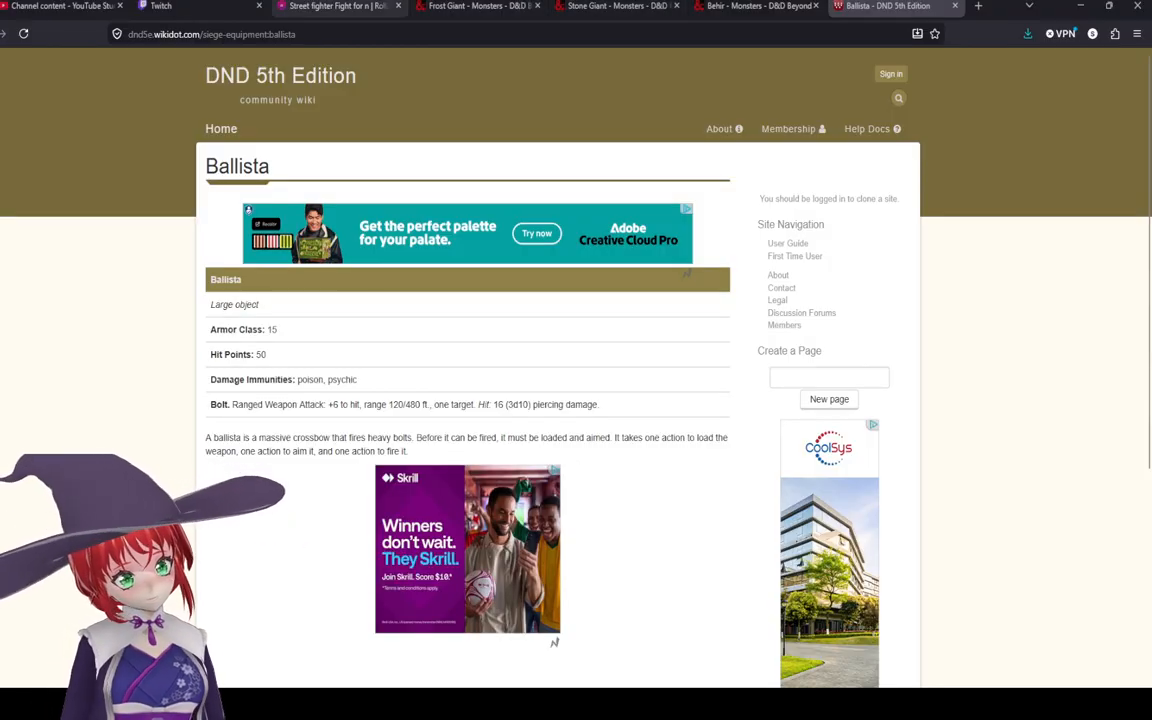
Step: Back in Roll20, examine the battle map around the tokens and scan the Objects art list again
click(340, 6)
scroll(384, 119, up, 2)
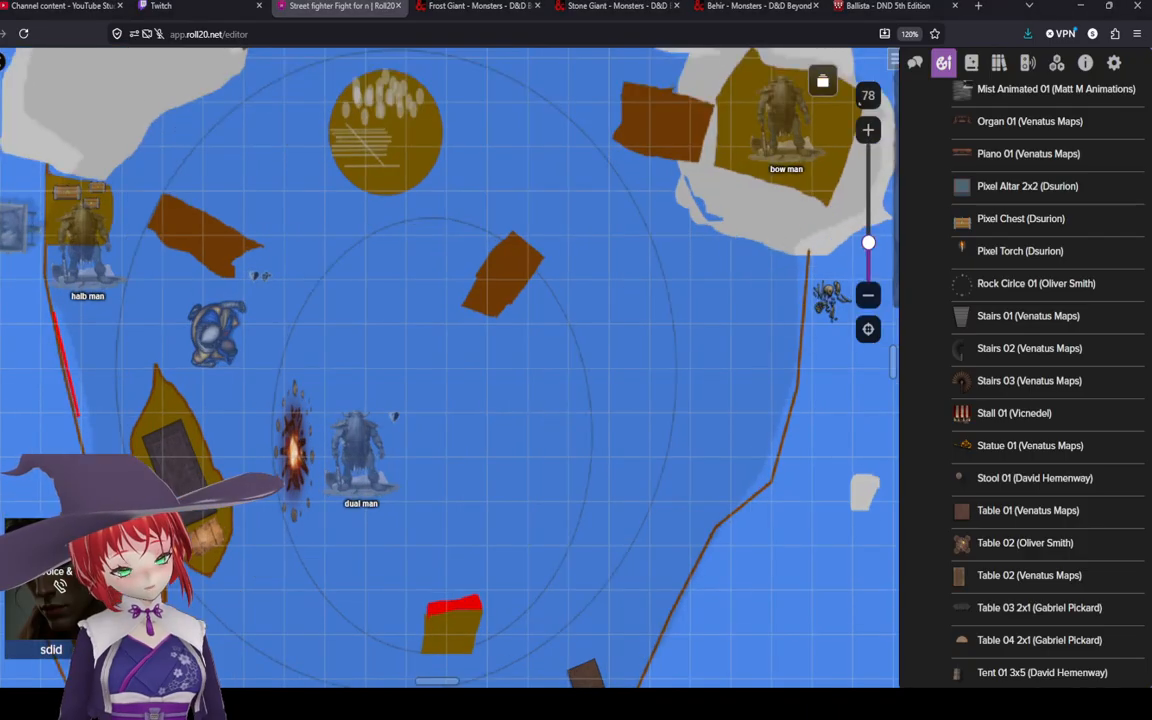
drag(384, 119, 427, 246)
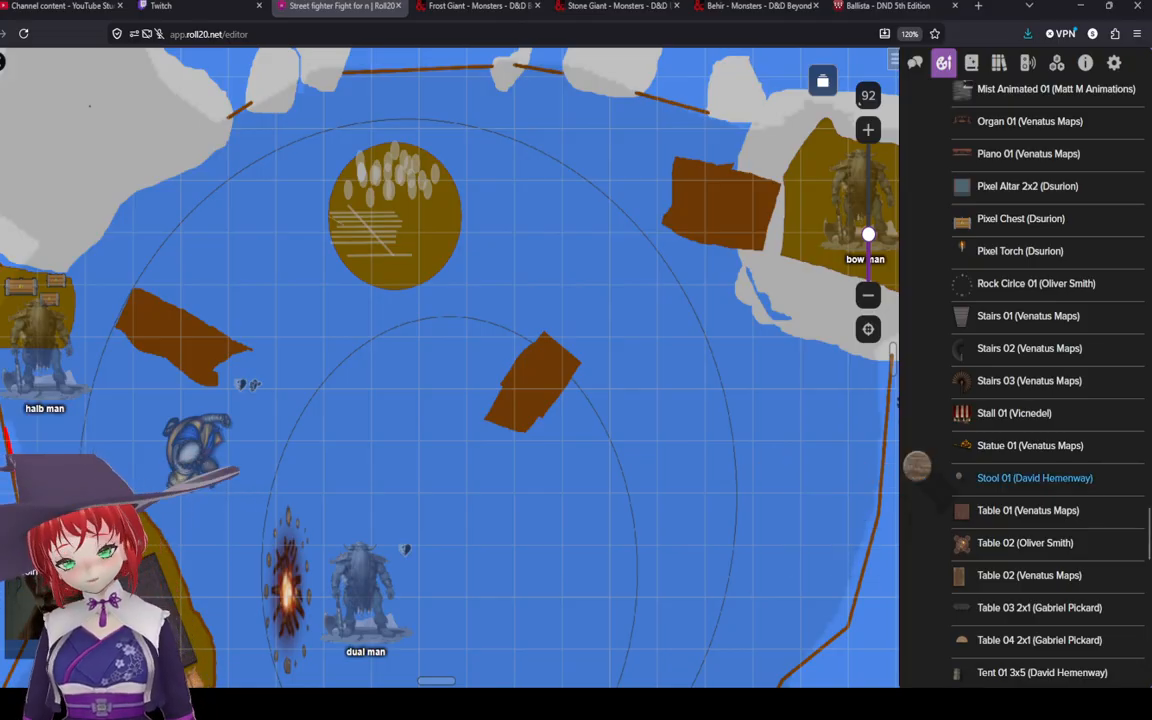
scroll(1000, 470, up, 3)
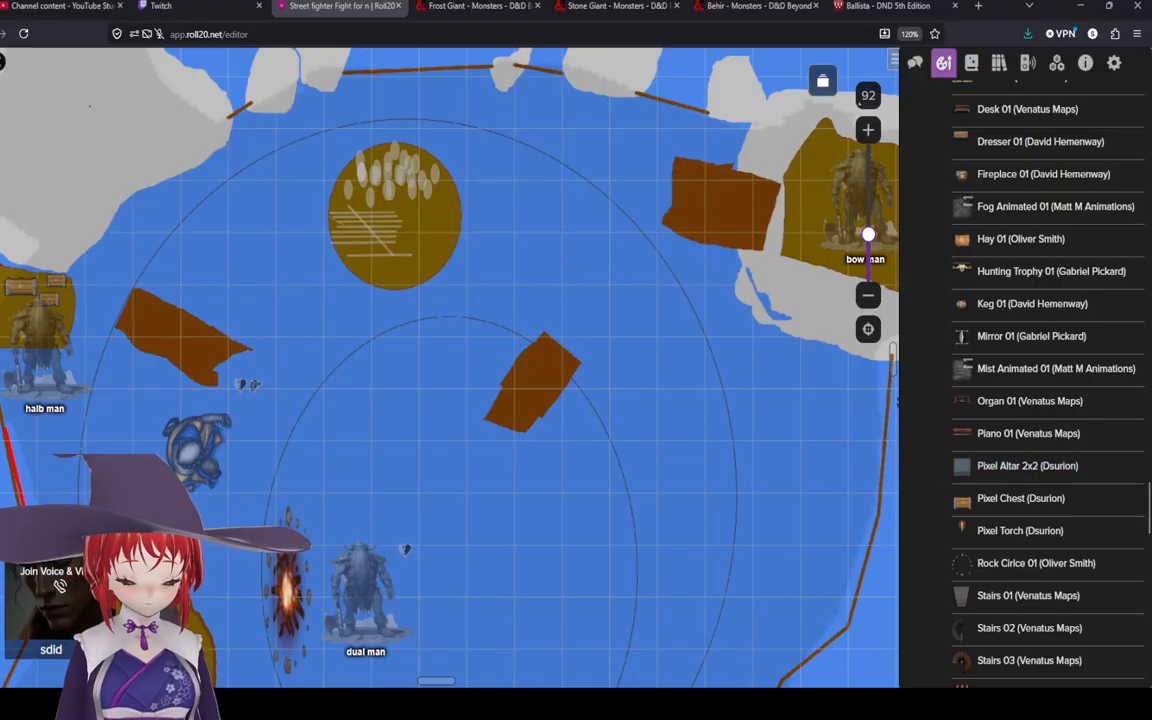
scroll(395, 520, up, 1)
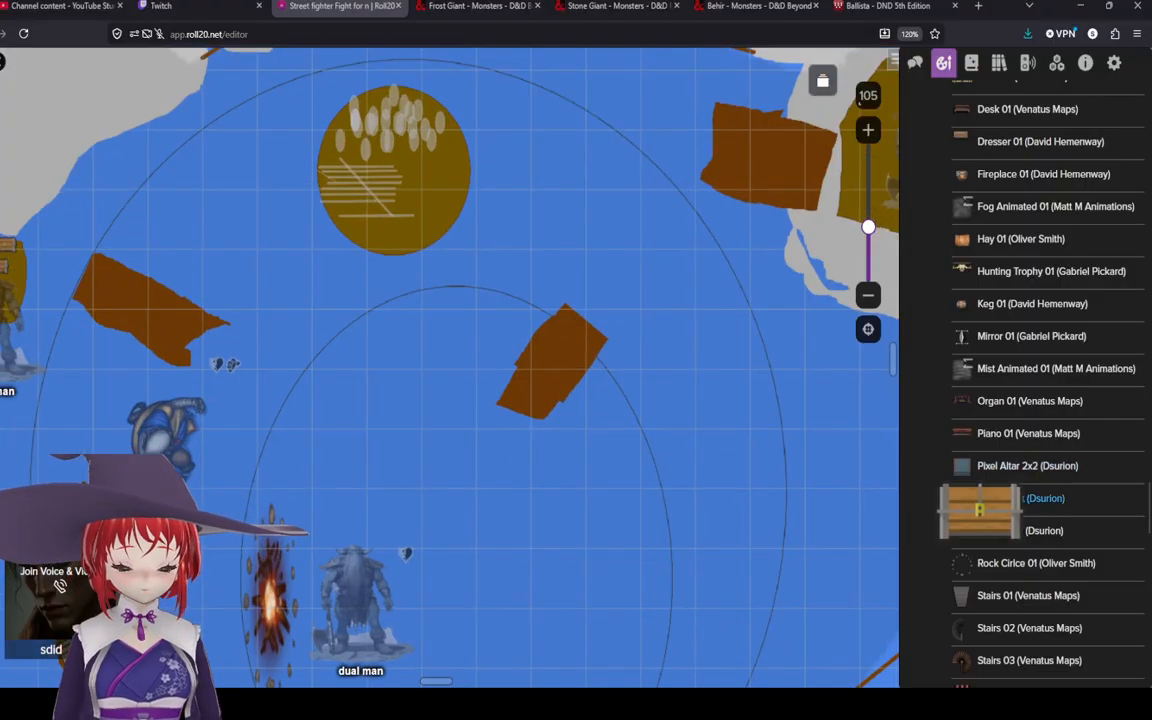
scroll(597, 512, down, 1)
drag(488, 547, 536, 374)
scroll(540, 379, down, 1)
scroll(540, 379, down, 3)
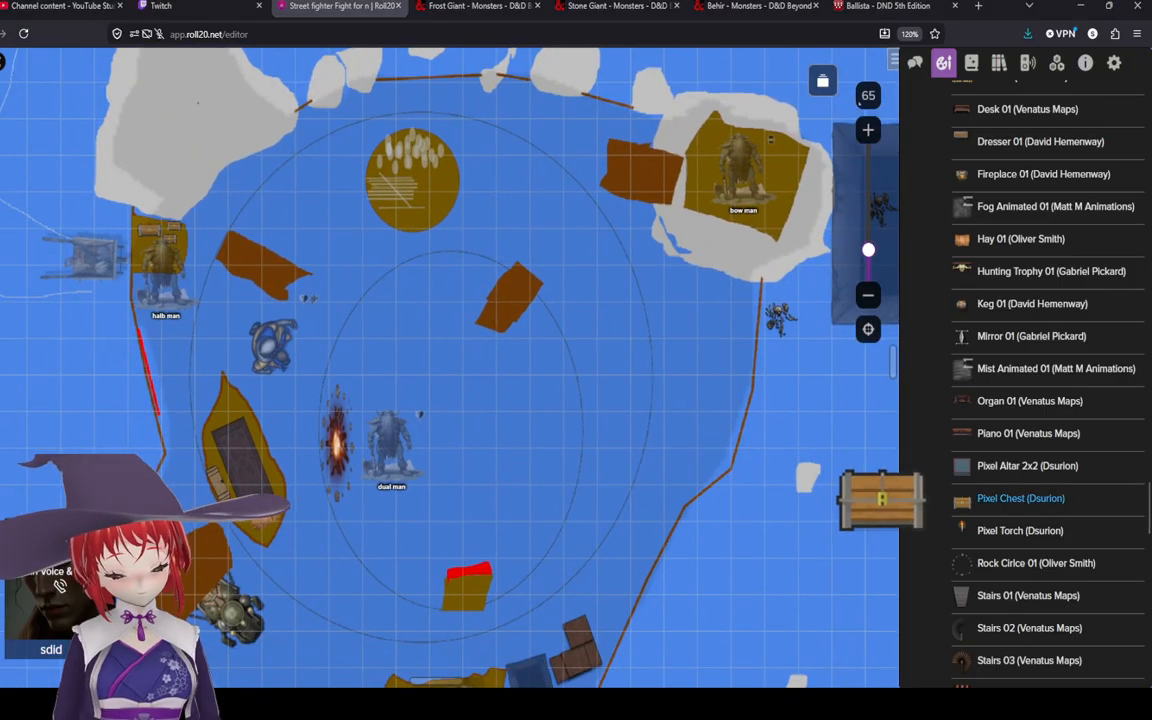
scroll(1010, 492, up, 4)
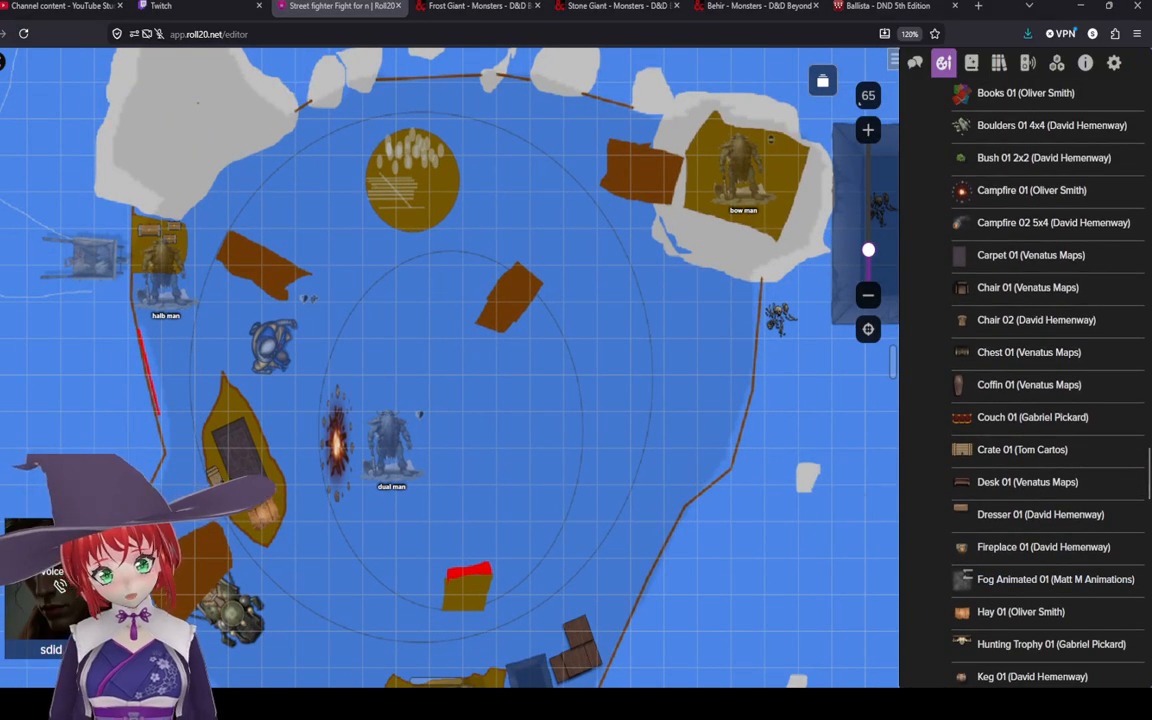
Step: Open the chat and roll 9d10
click(915, 62)
click(975, 623)
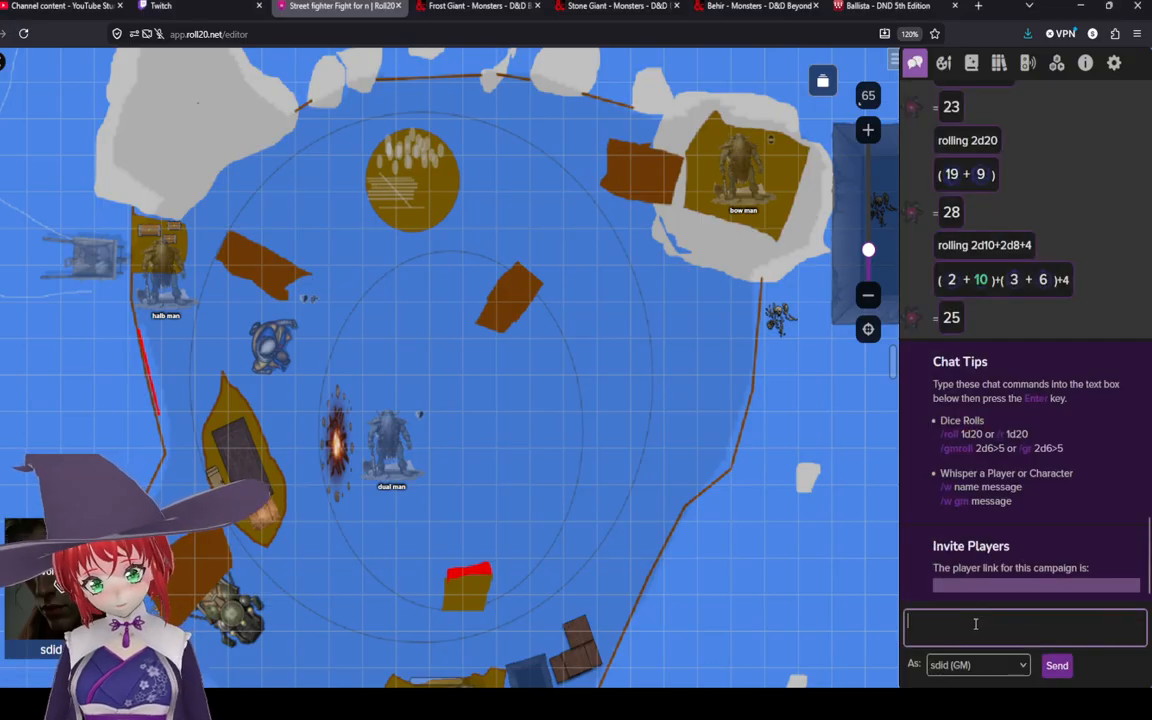
text(/r)
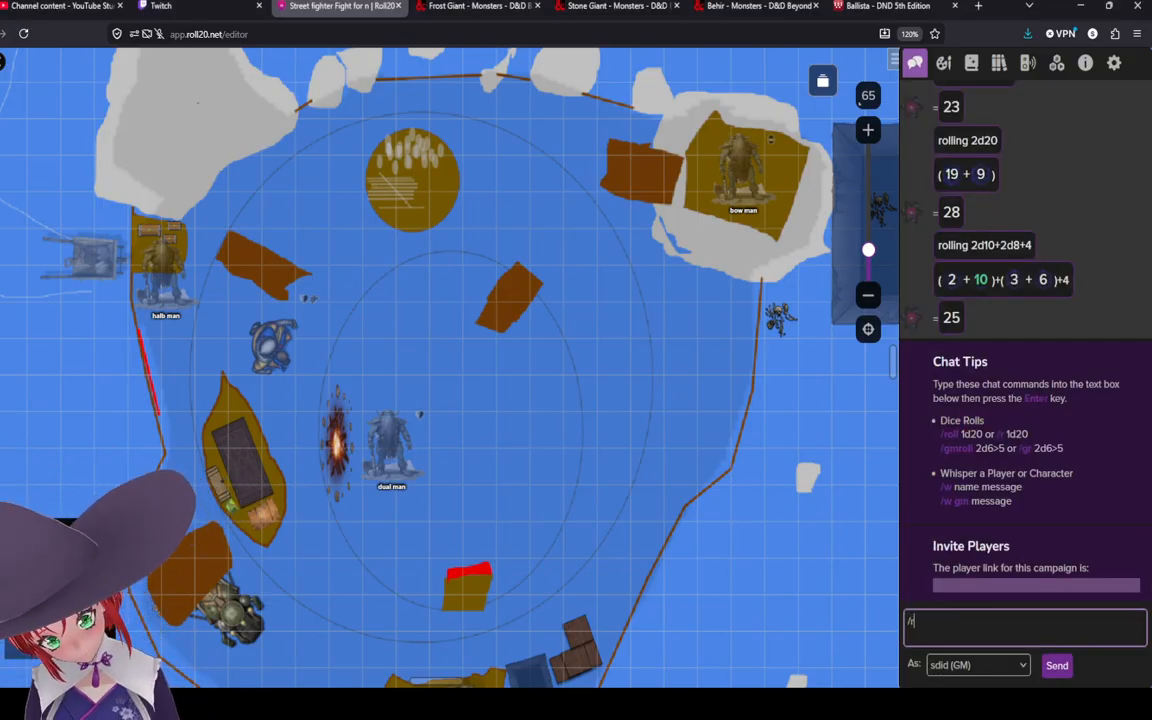
text( 9d)
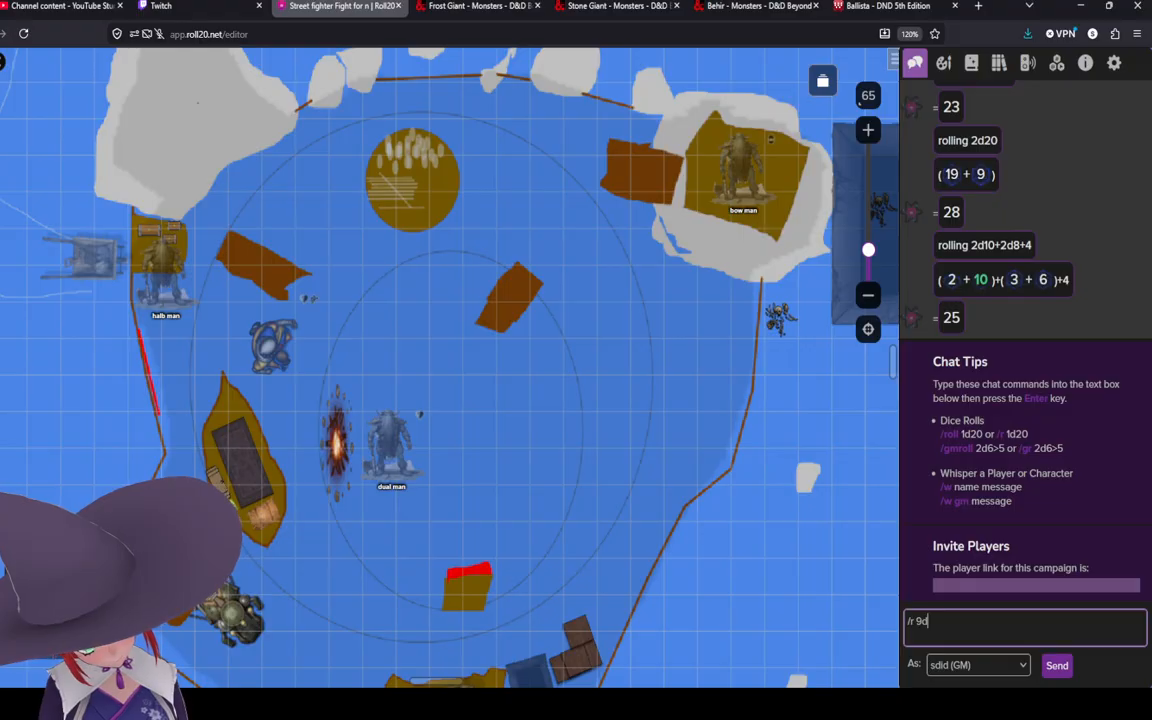
text(10)
key(Return)
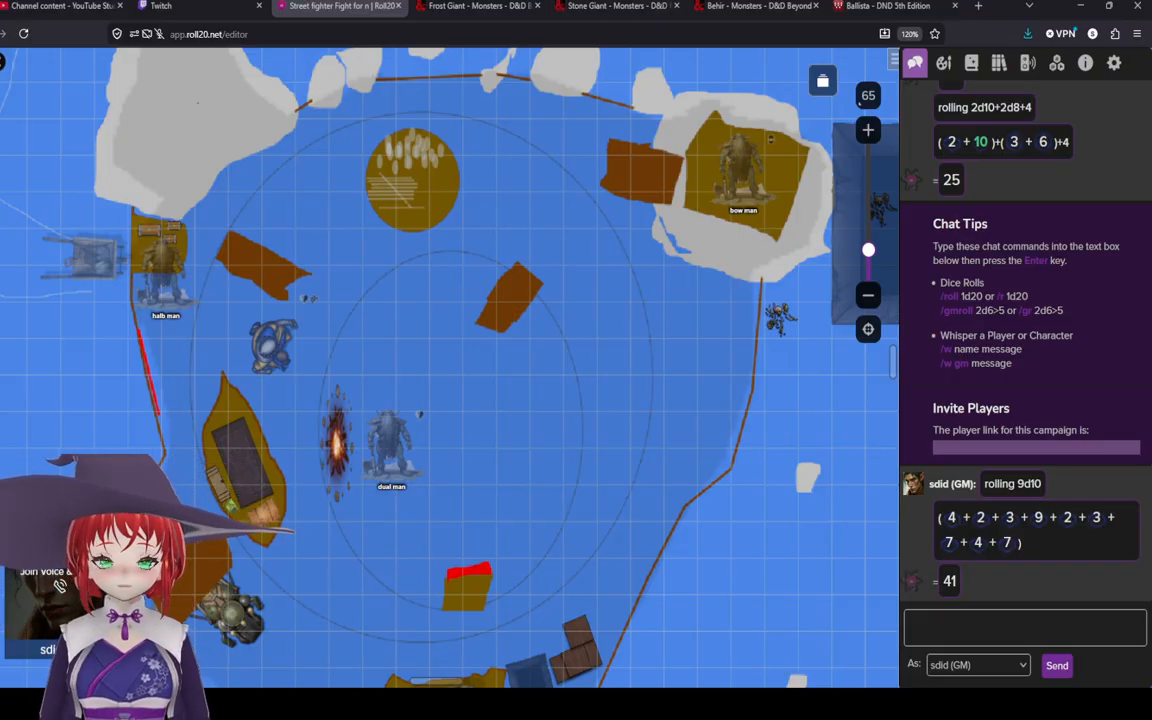
Step: Survey the whole battle map and its tokens
scroll(544, 282, down, 3)
scroll(544, 282, up, 1)
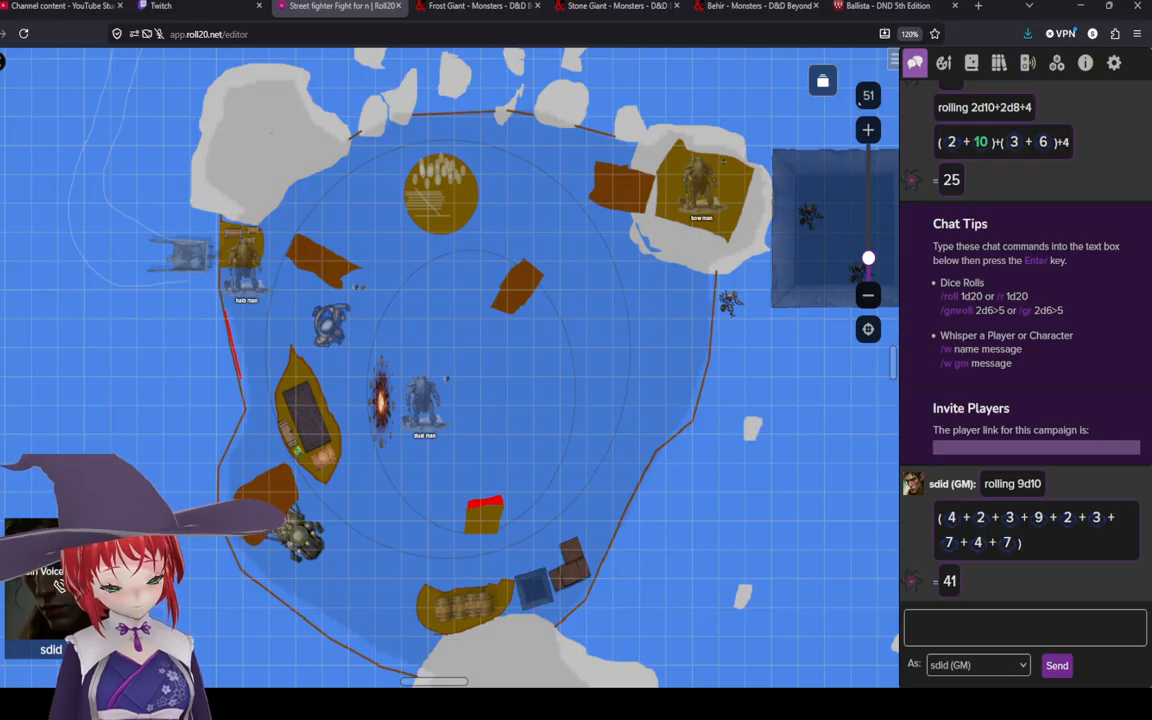
scroll(602, 357, up, 1)
drag(600, 356, 622, 365)
scroll(622, 365, down, 1)
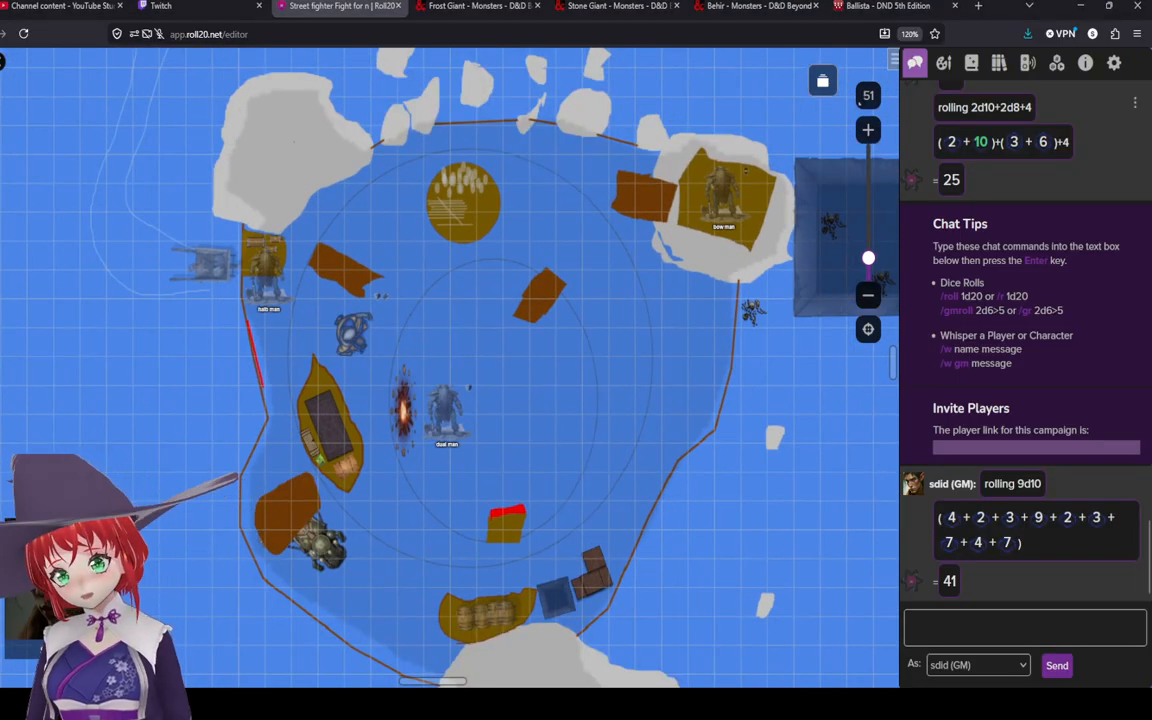
scroll(1020, 330, up, 4)
scroll(1020, 330, down, 4)
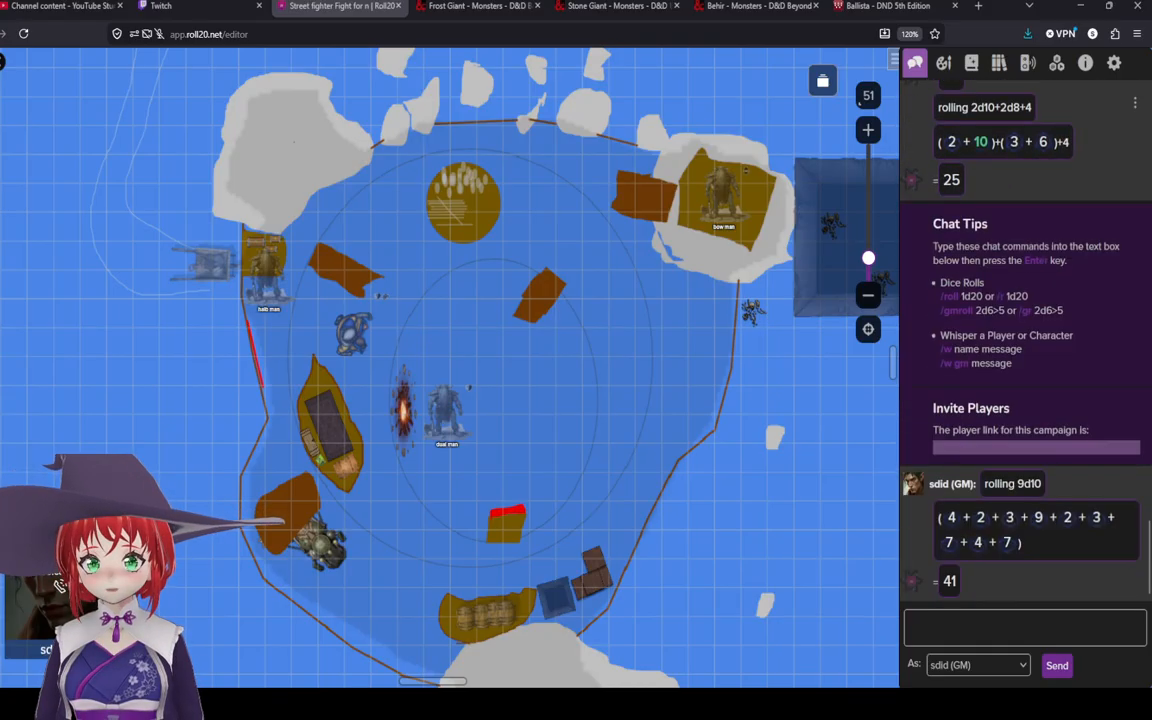
Step: Open the art library and scroll through the Objects list from Bed to Wheelbarrow
click(944, 63)
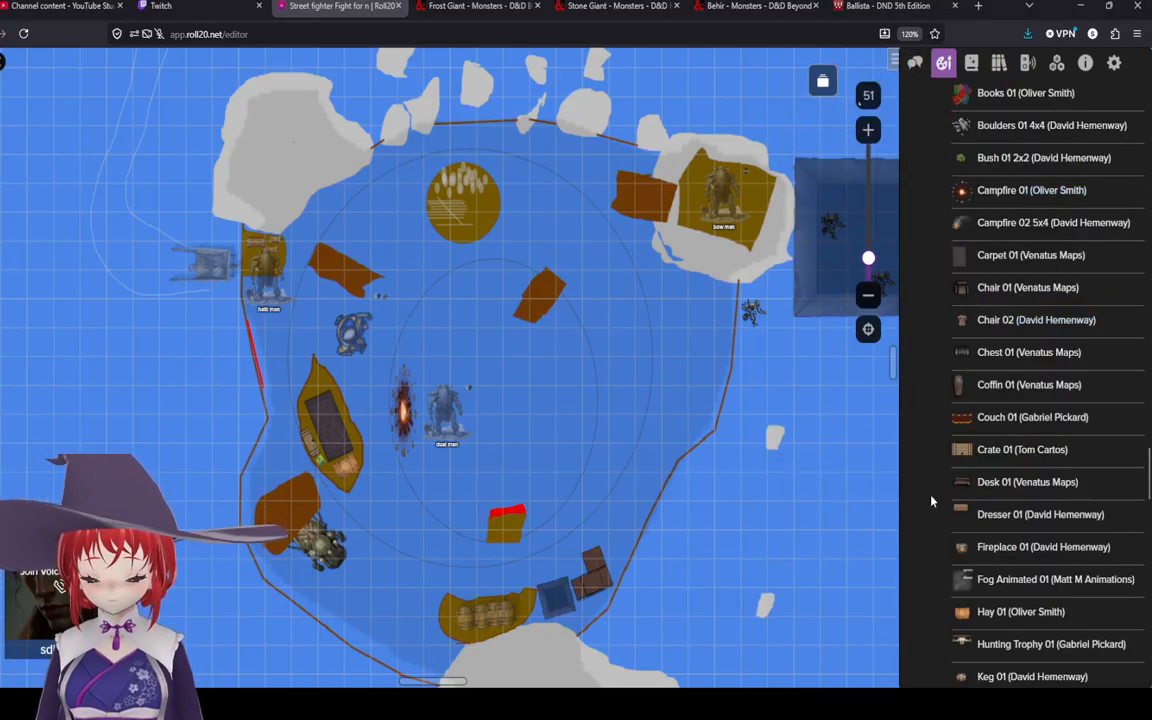
scroll(1000, 484, down, 3)
scroll(1020, 500, down, 3)
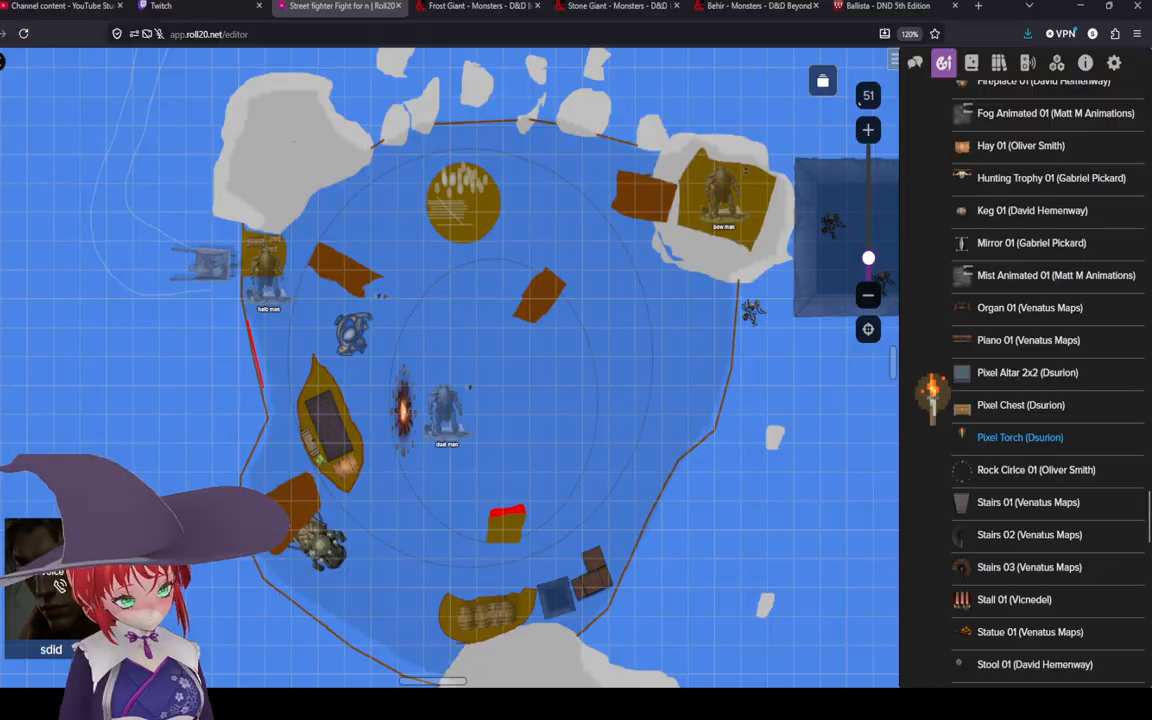
scroll(990, 400, down, 2)
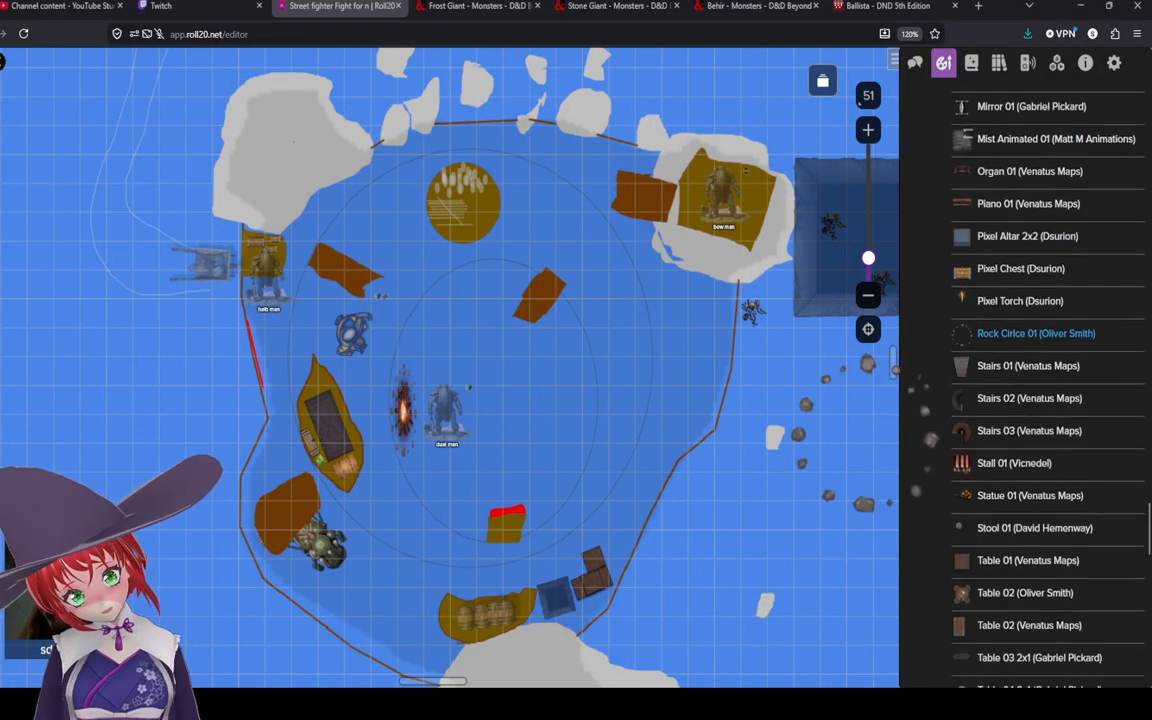
scroll(1030, 332, down, 5)
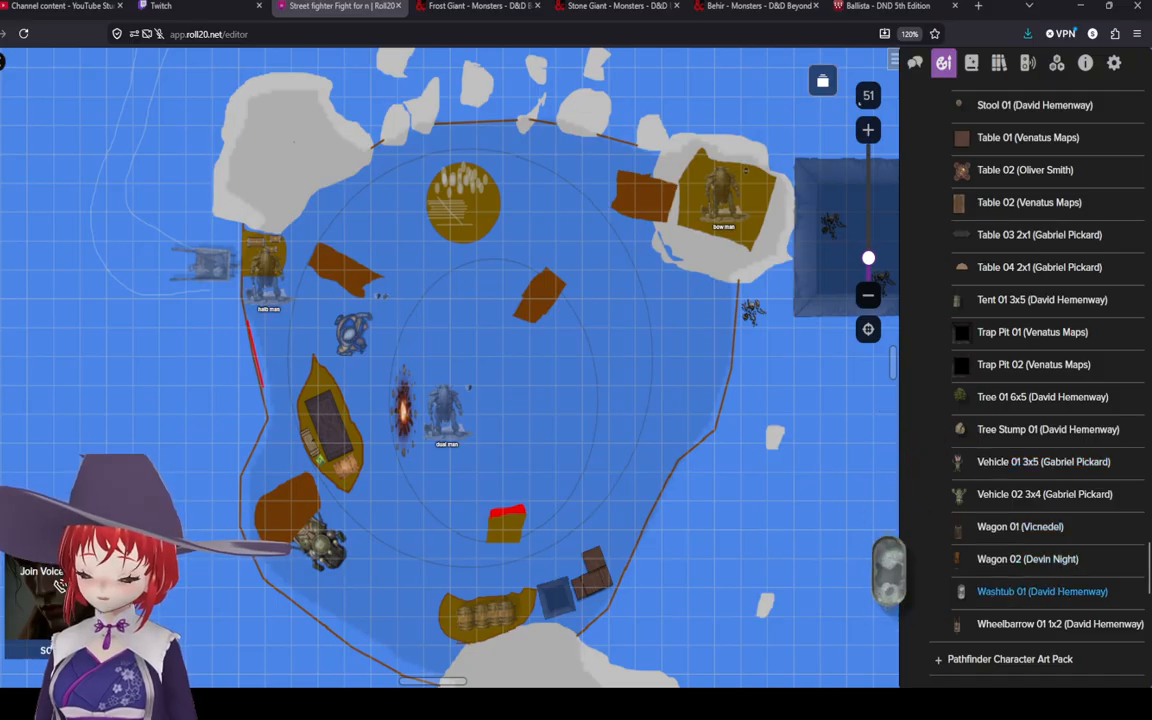
scroll(1040, 591, down, 1)
scroll(1040, 590, up, 10)
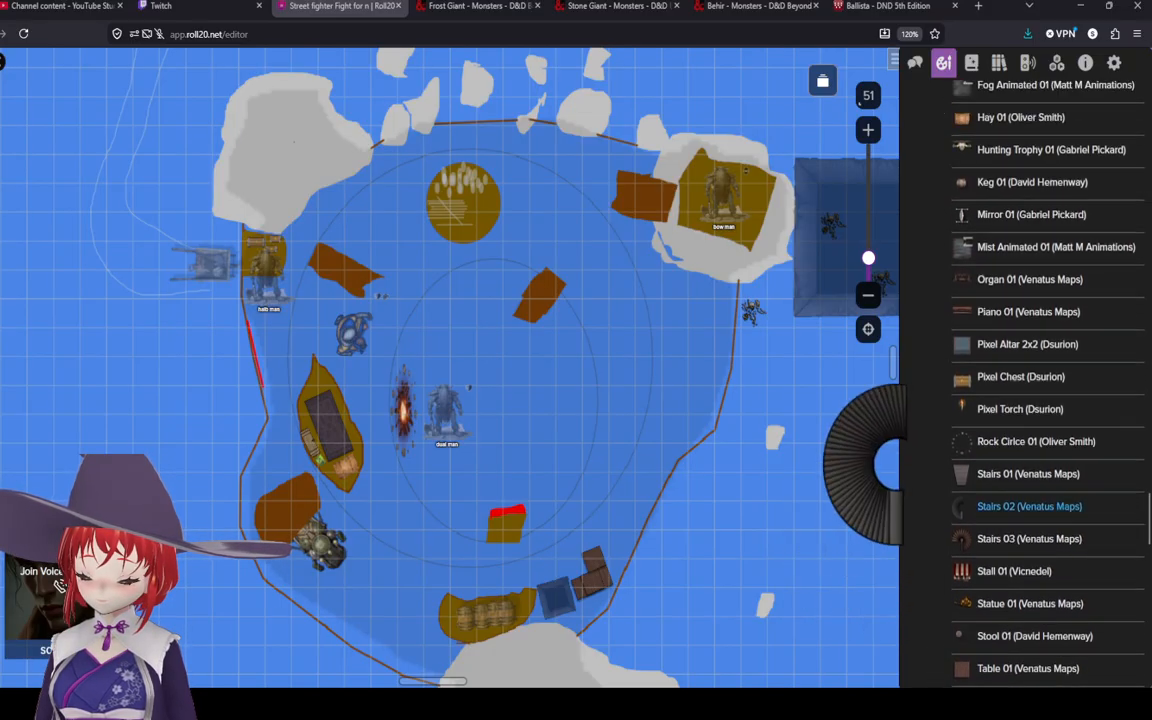
scroll(1040, 500, up, 4)
scroll(1040, 520, down, 2)
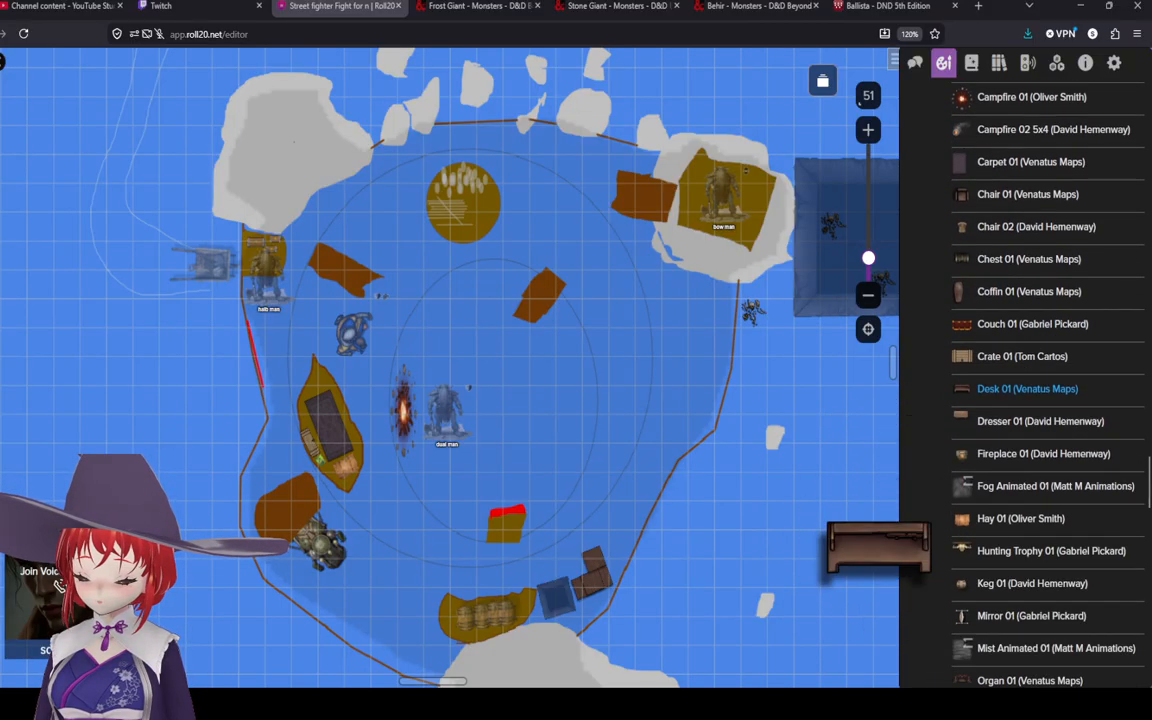
scroll(1040, 525, up, 8)
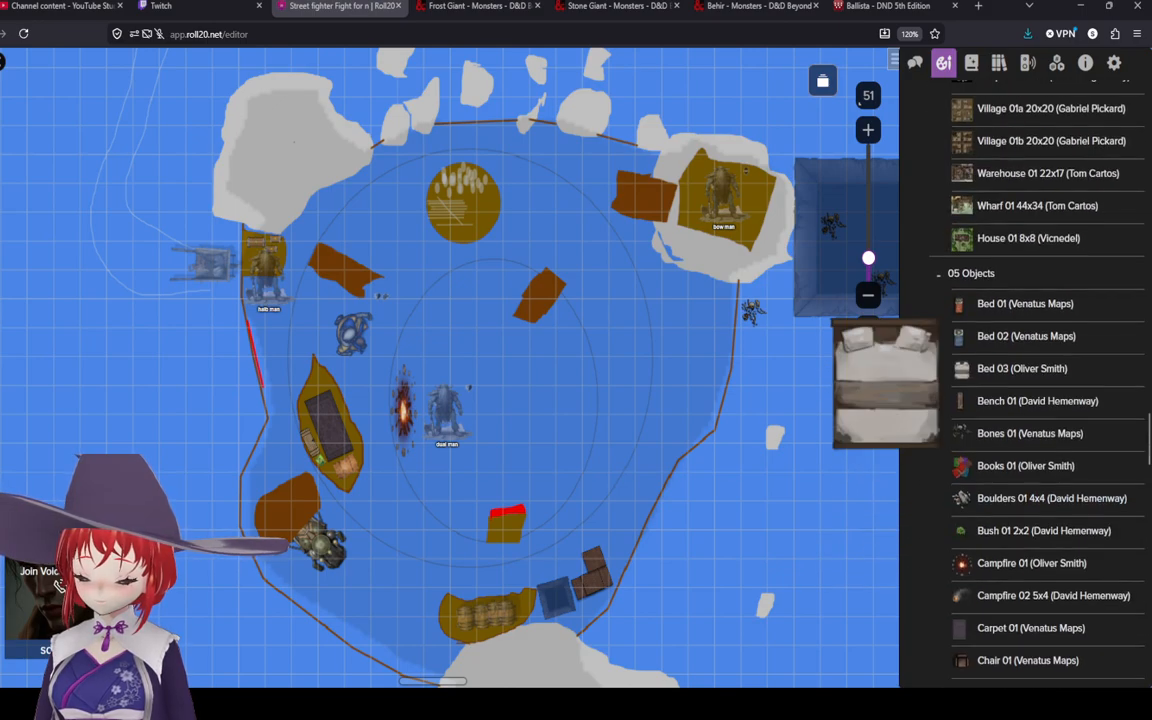
Step: Scroll through the Objects and Roll20 Foreground Sampler art lists in the art library
scroll(1040, 320, down, 20)
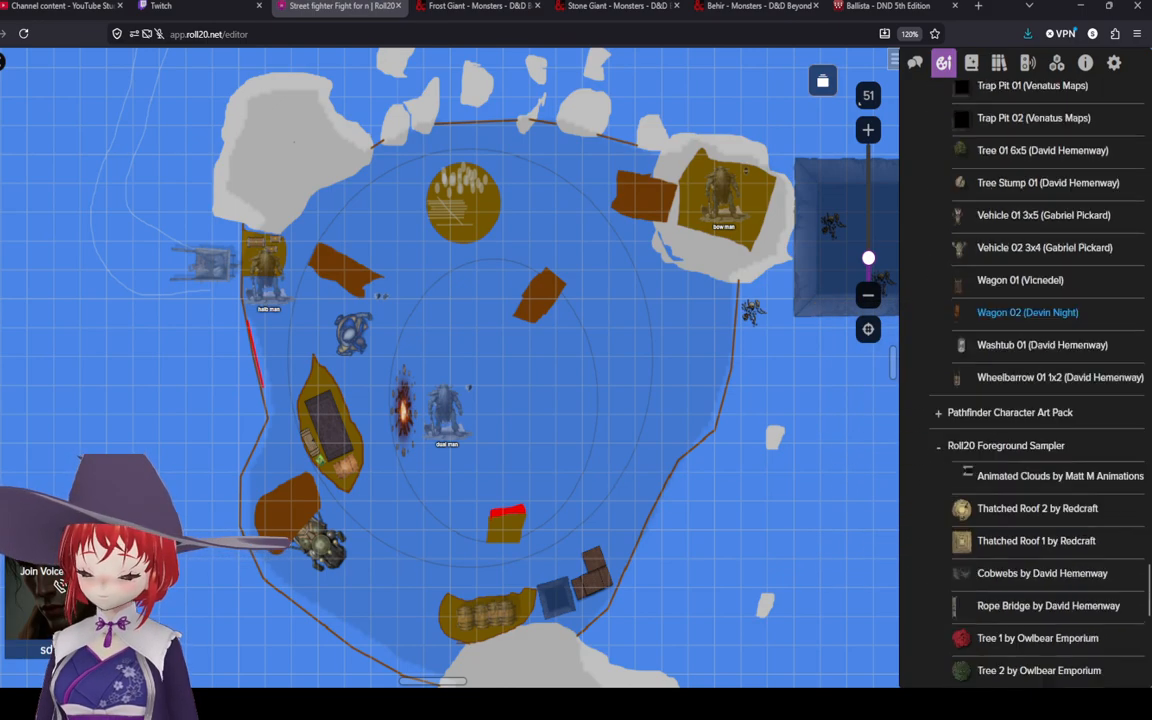
scroll(1040, 405, down, 3)
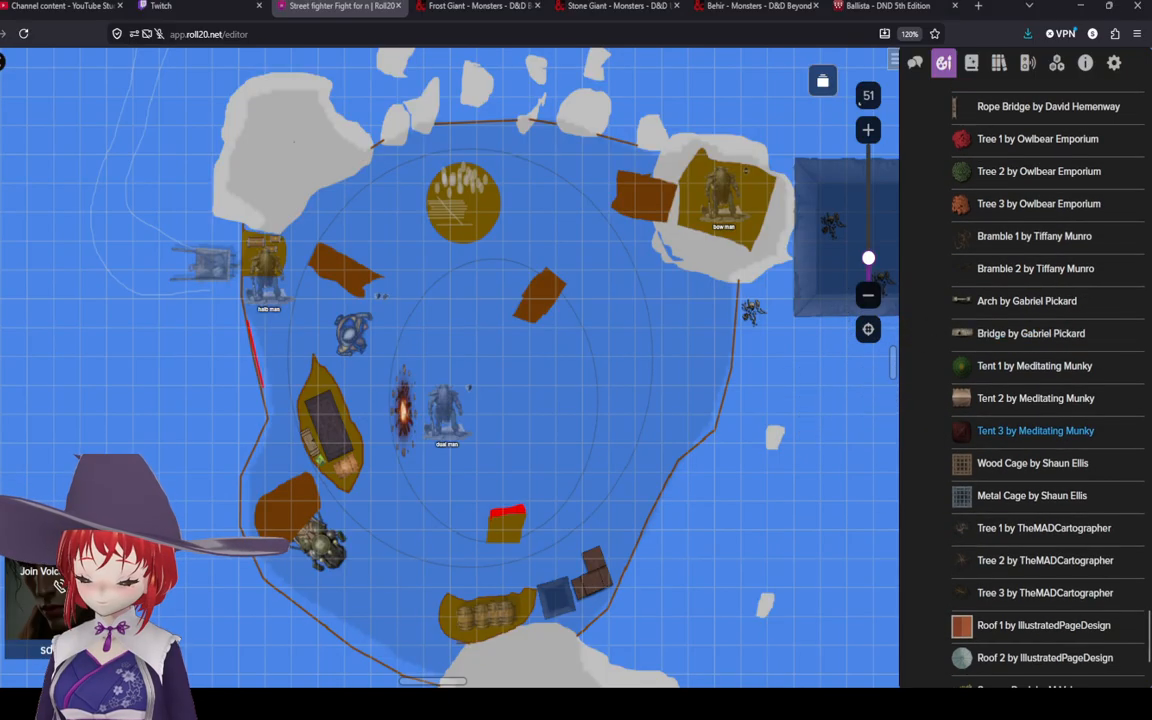
scroll(1040, 470, down, 4)
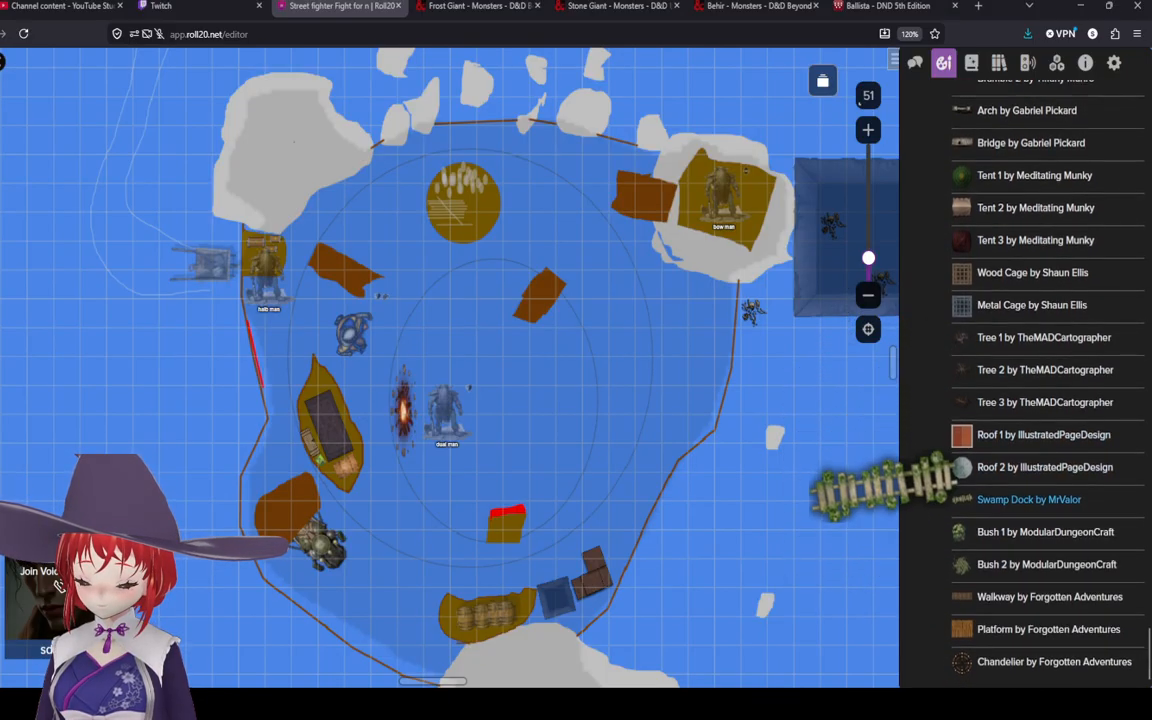
scroll(1040, 553, up, 10)
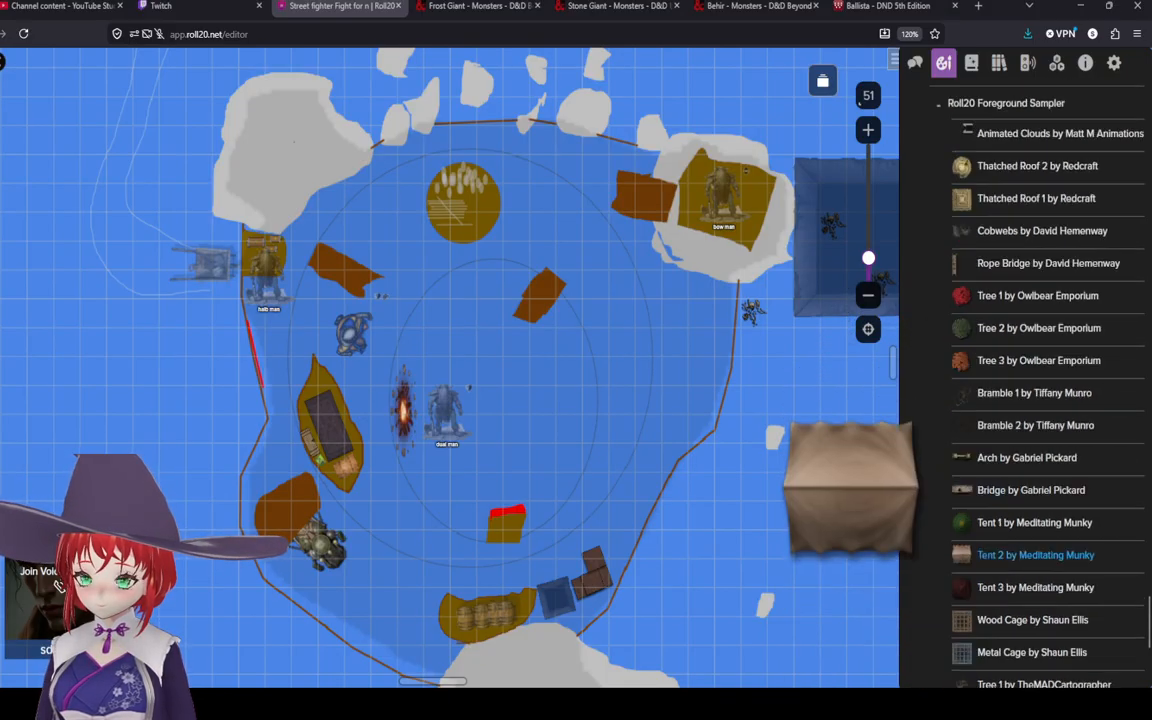
scroll(1040, 497, up, 4)
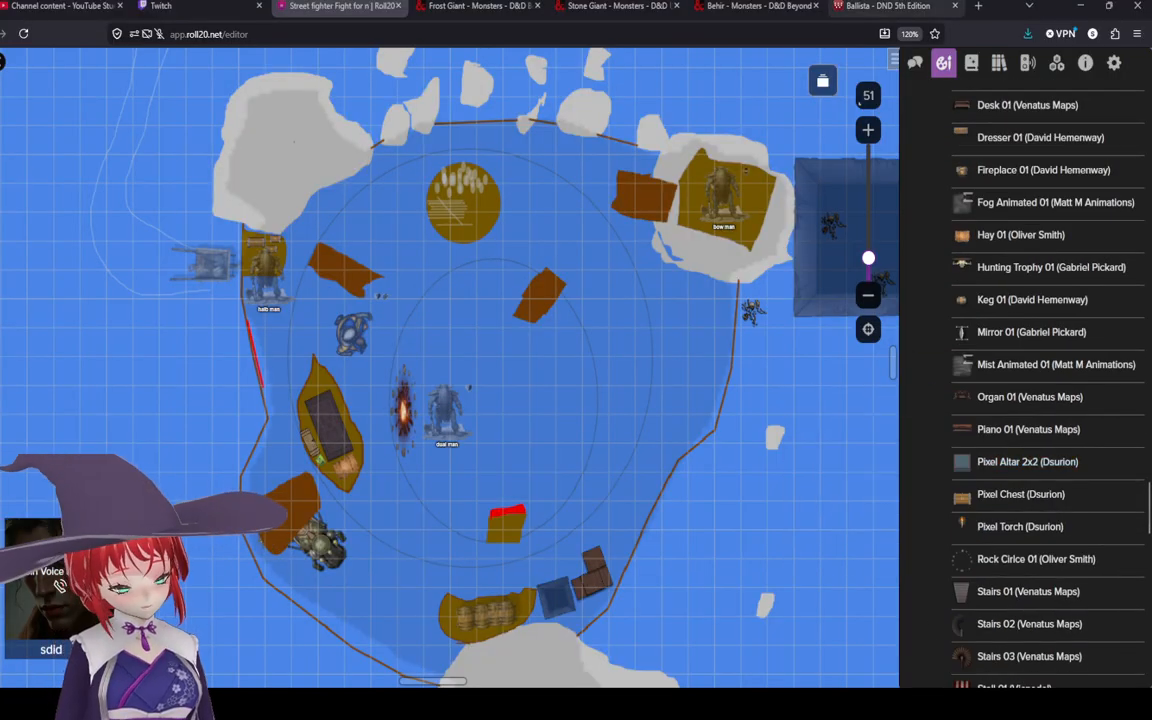
Step: Return to the dnd ballista Google search, switch to image results, and open the round Setools ballista token image
click(888, 7)
key(alt+Left)
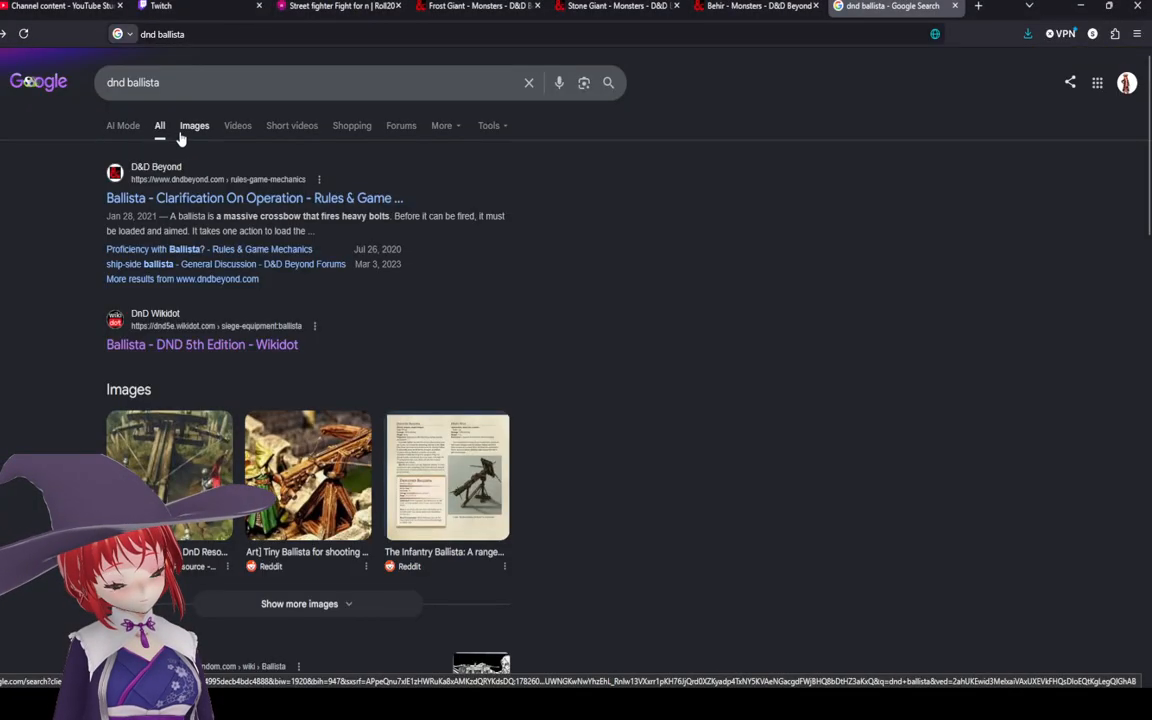
click(194, 125)
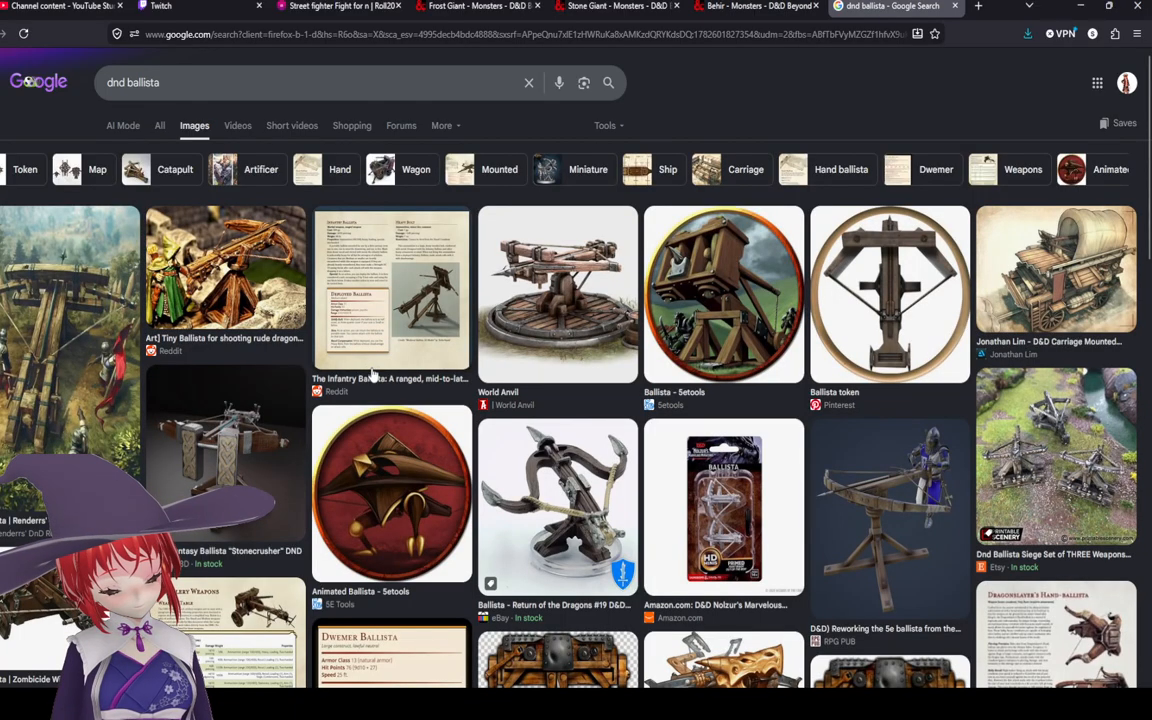
click(758, 297)
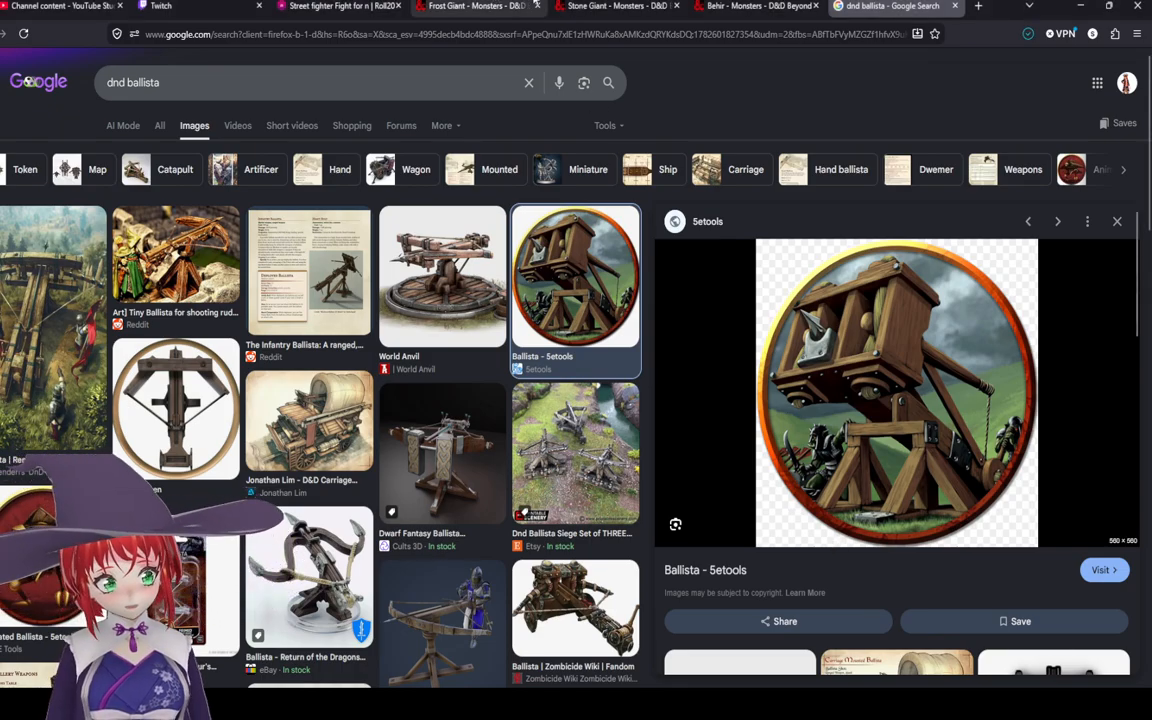
Step: Back in Roll20, open My Library and upload the ballista image as blista
click(330, 6)
scroll(1000, 244, up, 6)
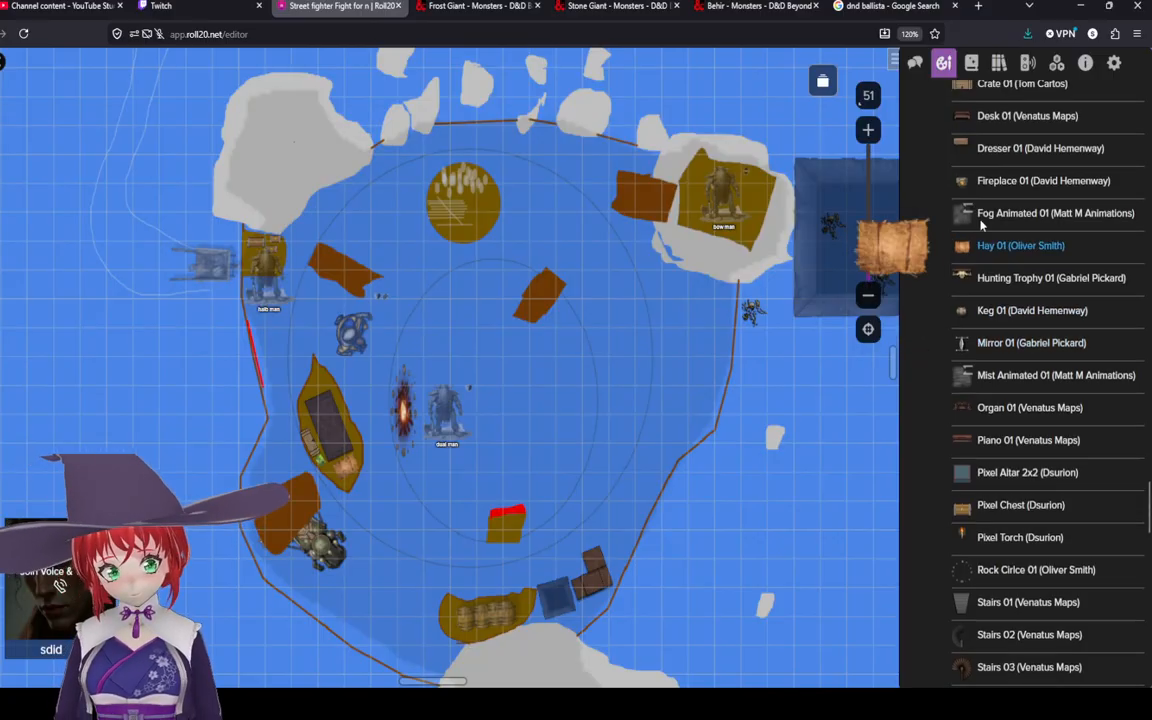
scroll(957, 115, up, 15)
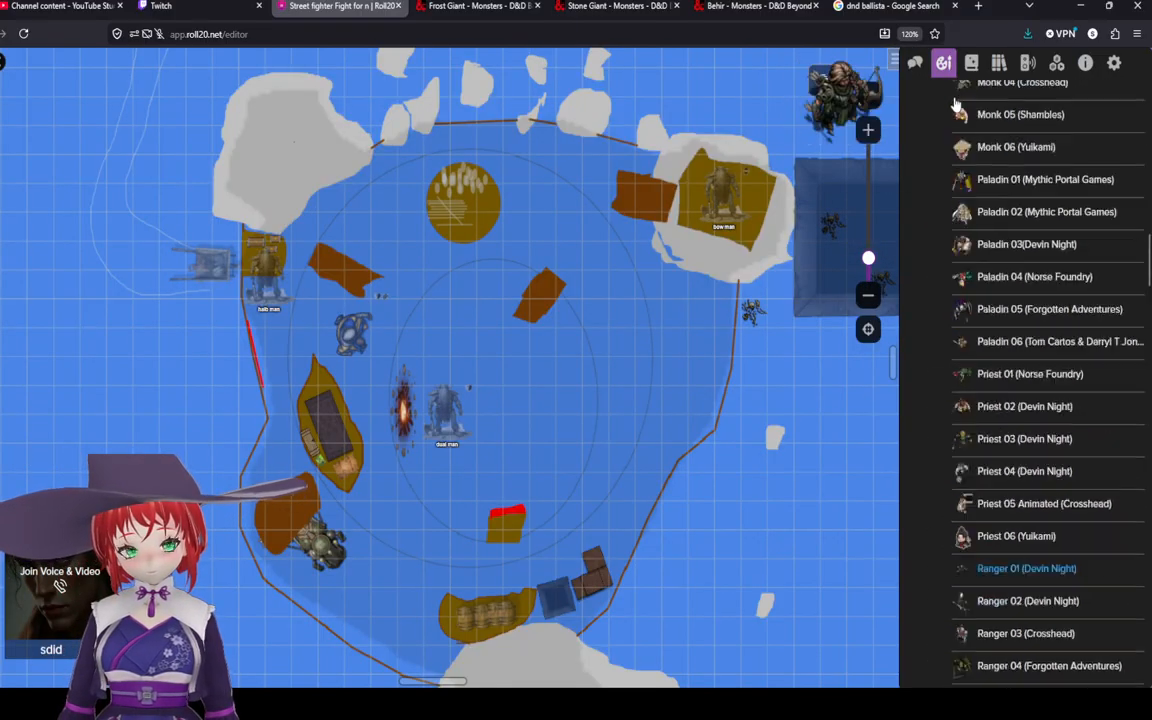
scroll(1077, 146, up, 15)
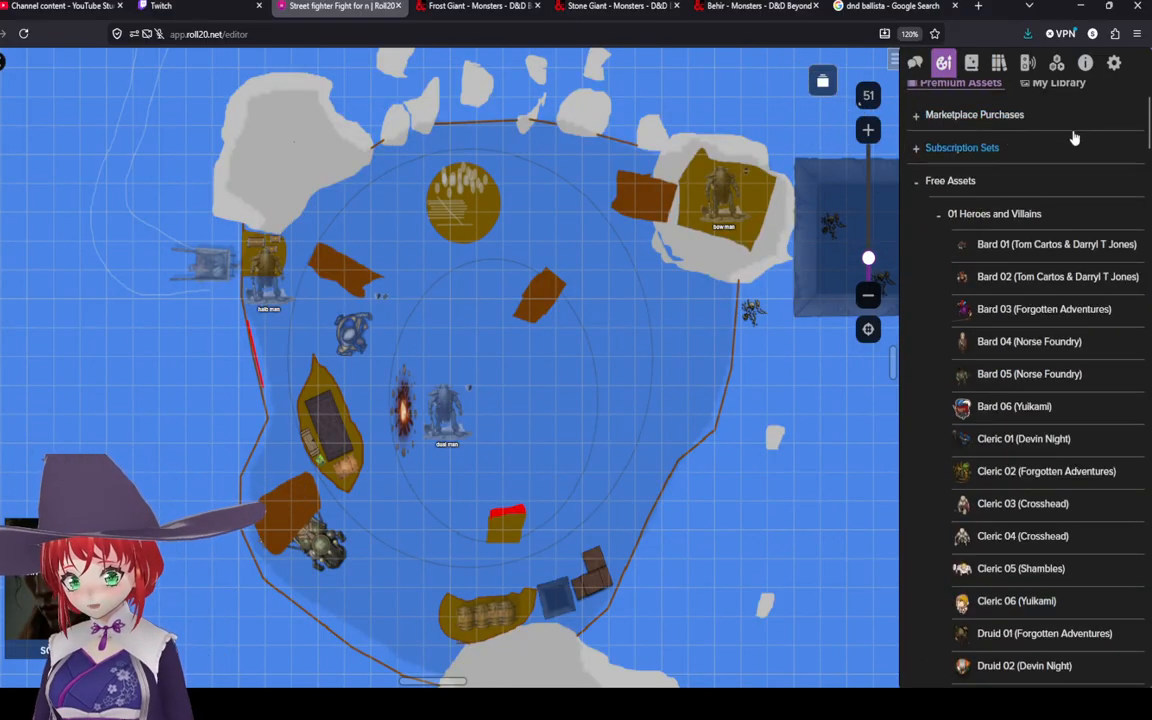
click(1052, 180)
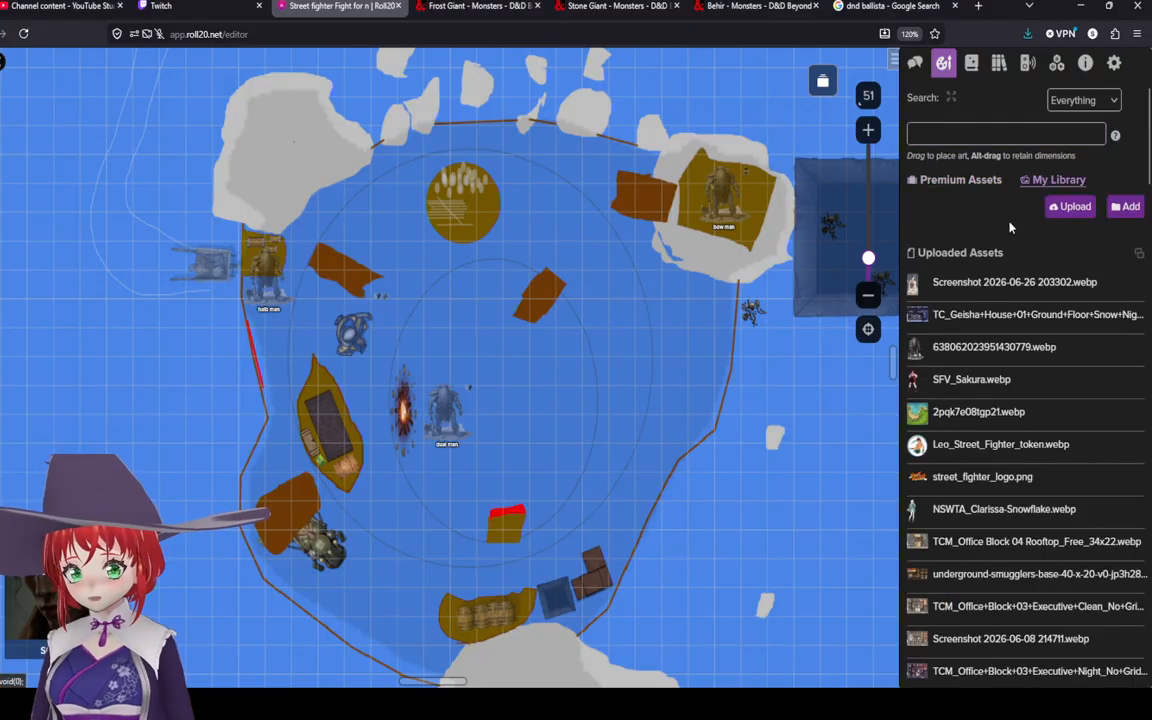
click(1068, 206)
scroll(768, 411, up, 2)
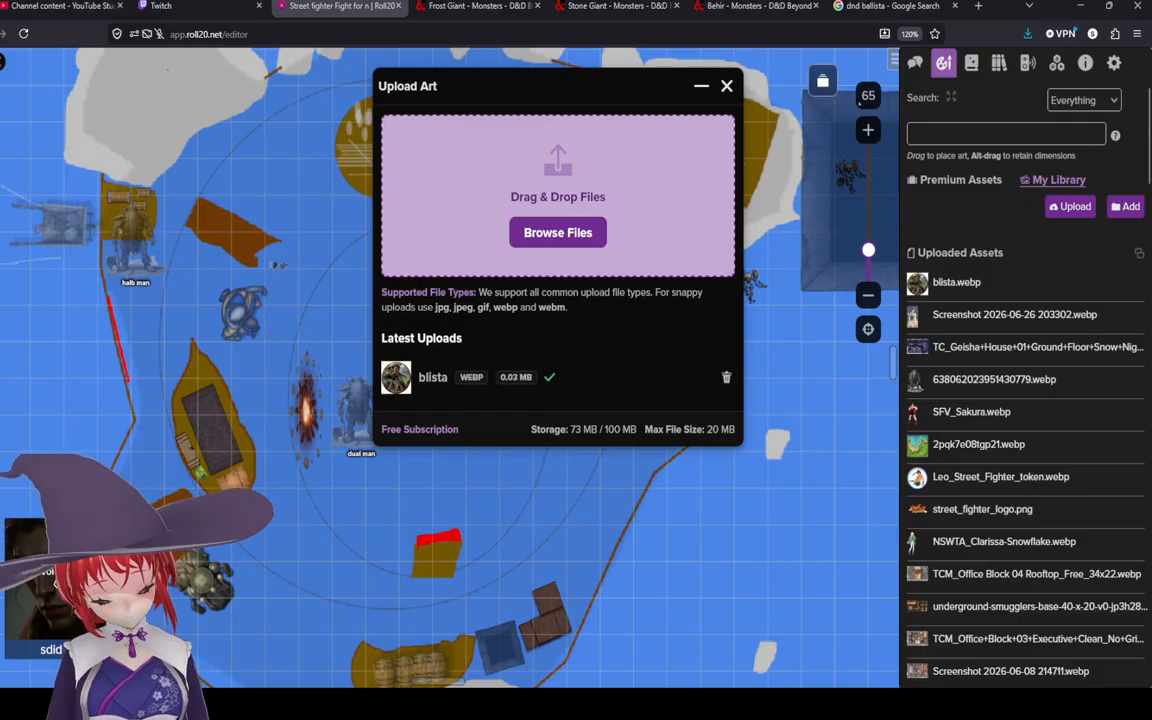
click(726, 86)
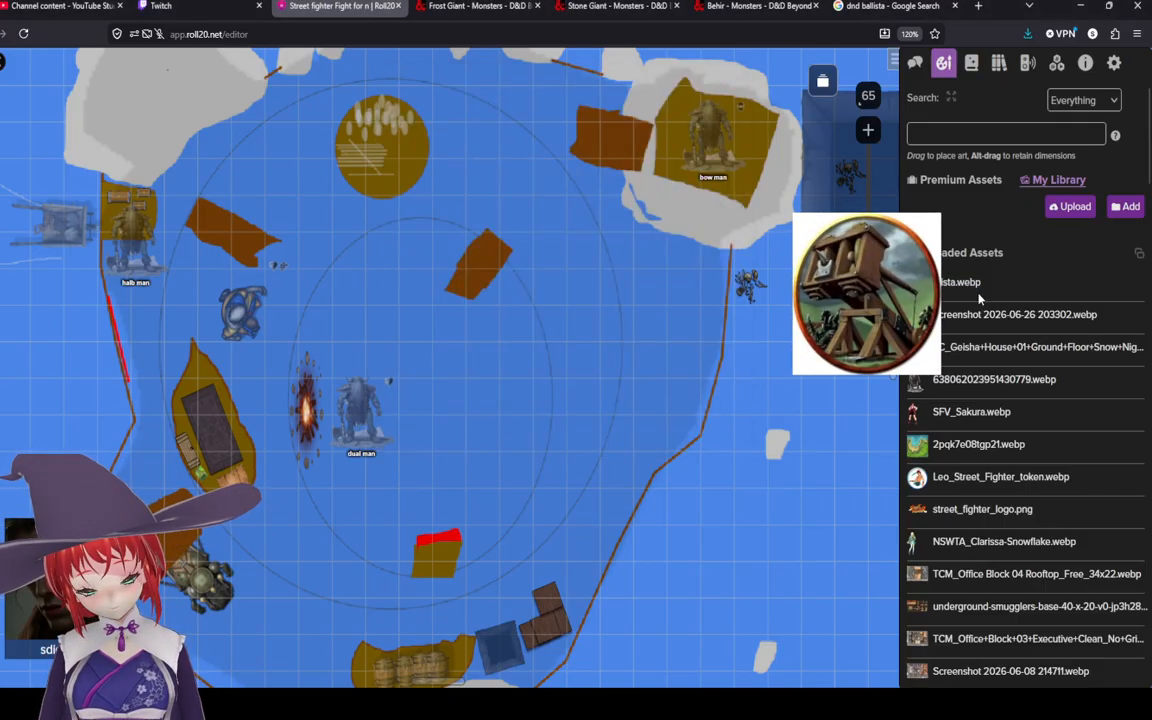
Step: Place the blista token on the battle map just east of the central tokens
drag(953, 300, 550, 322)
right_click(563, 322)
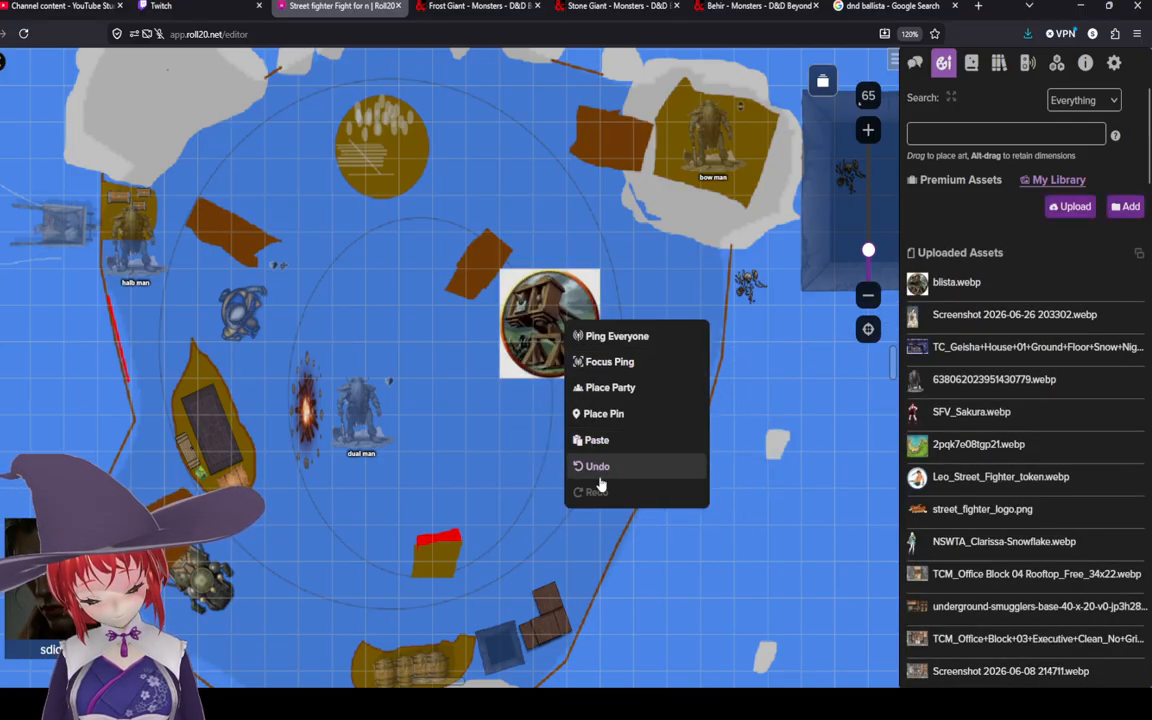
click(521, 297)
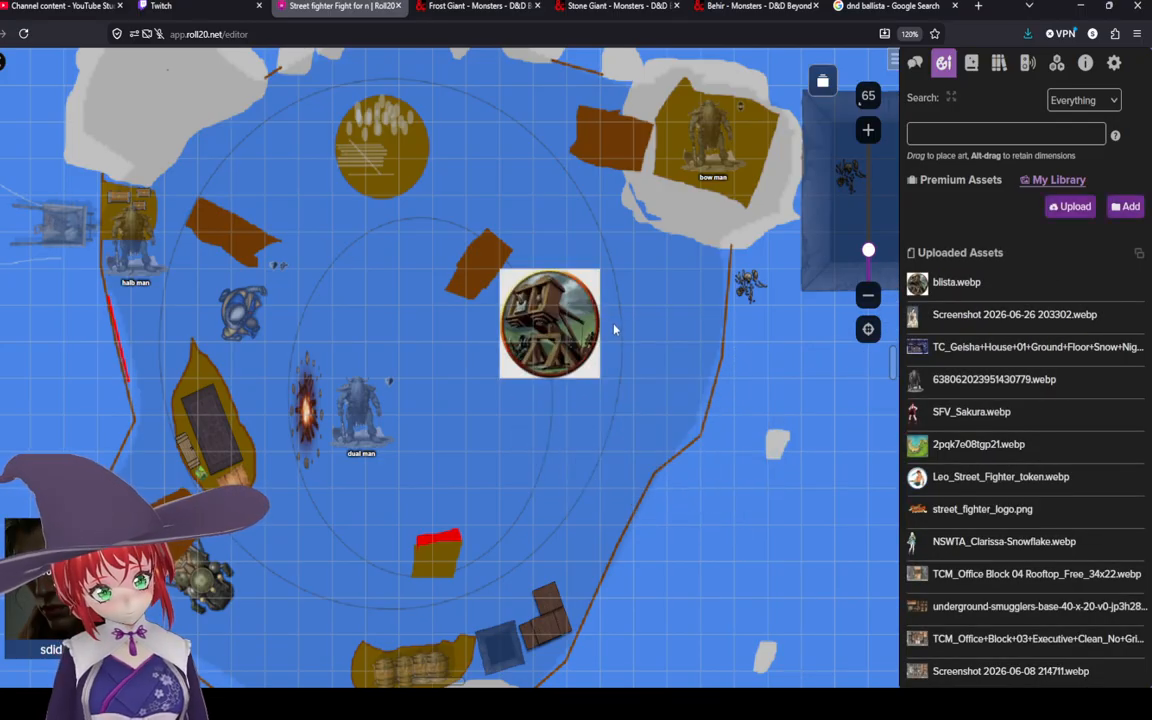
Step: Disable grid snapping for the ballista token, then shrink it to about one grid square and reposition it
right_click(566, 320)
mouse_move(650, 641)
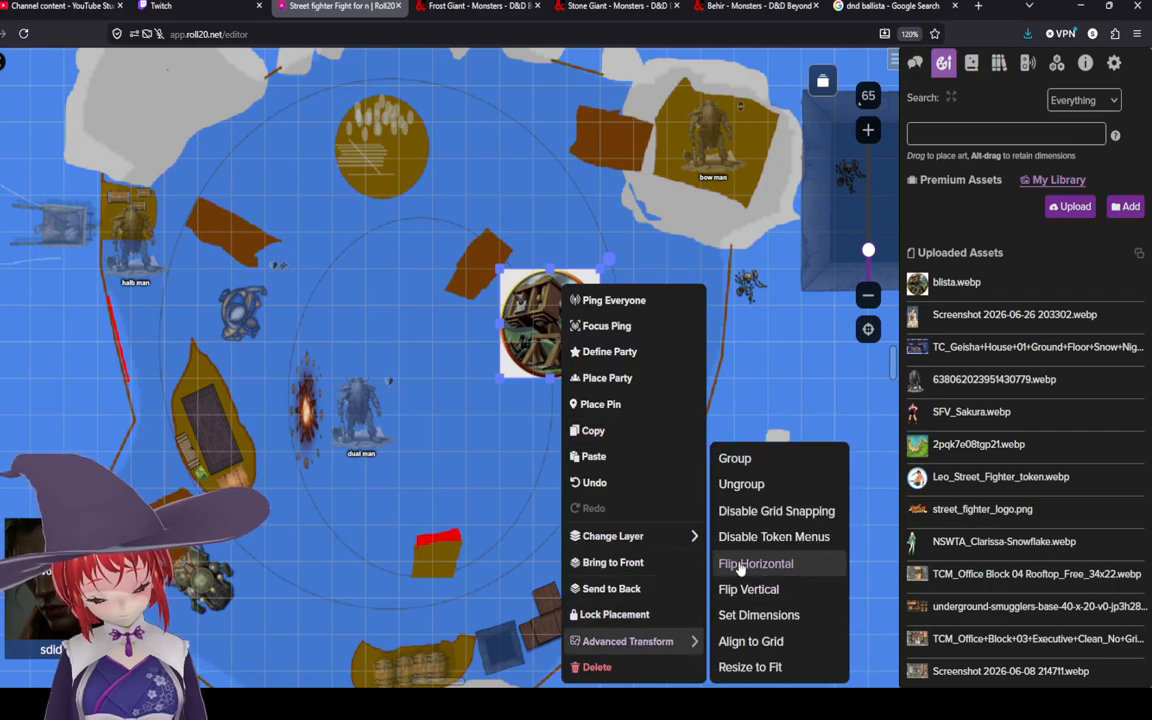
click(733, 510)
drag(545, 326, 565, 328)
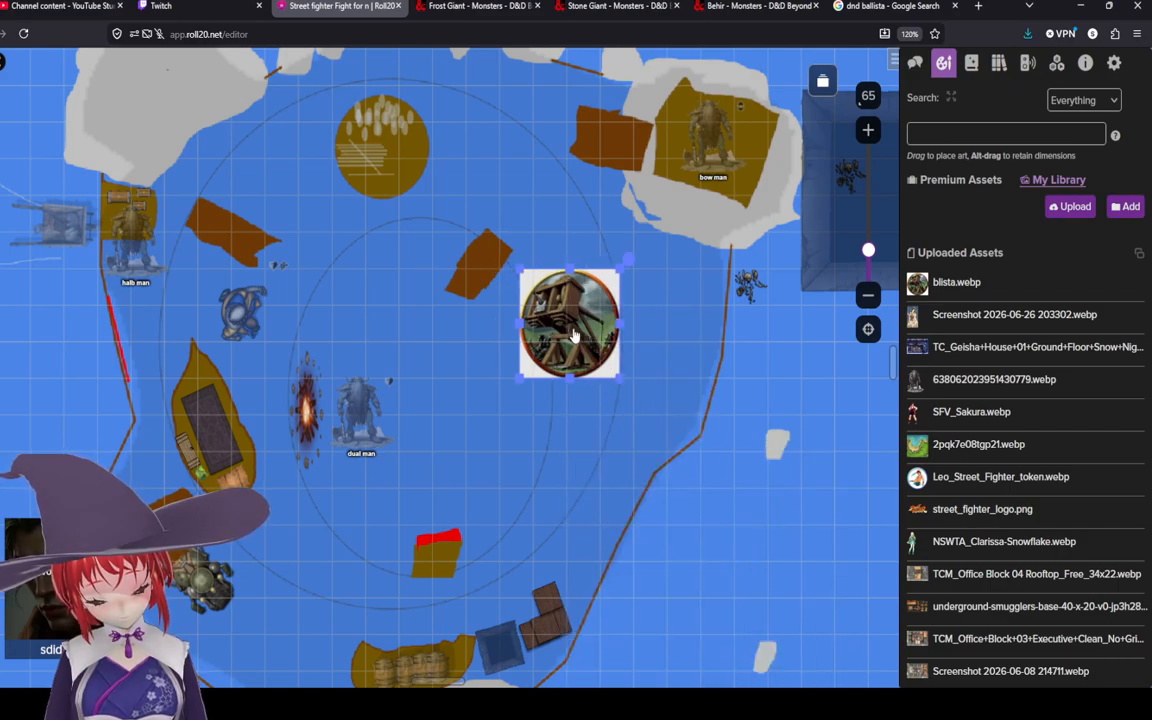
drag(521, 270, 561, 308)
drag(590, 363, 576, 325)
click(663, 352)
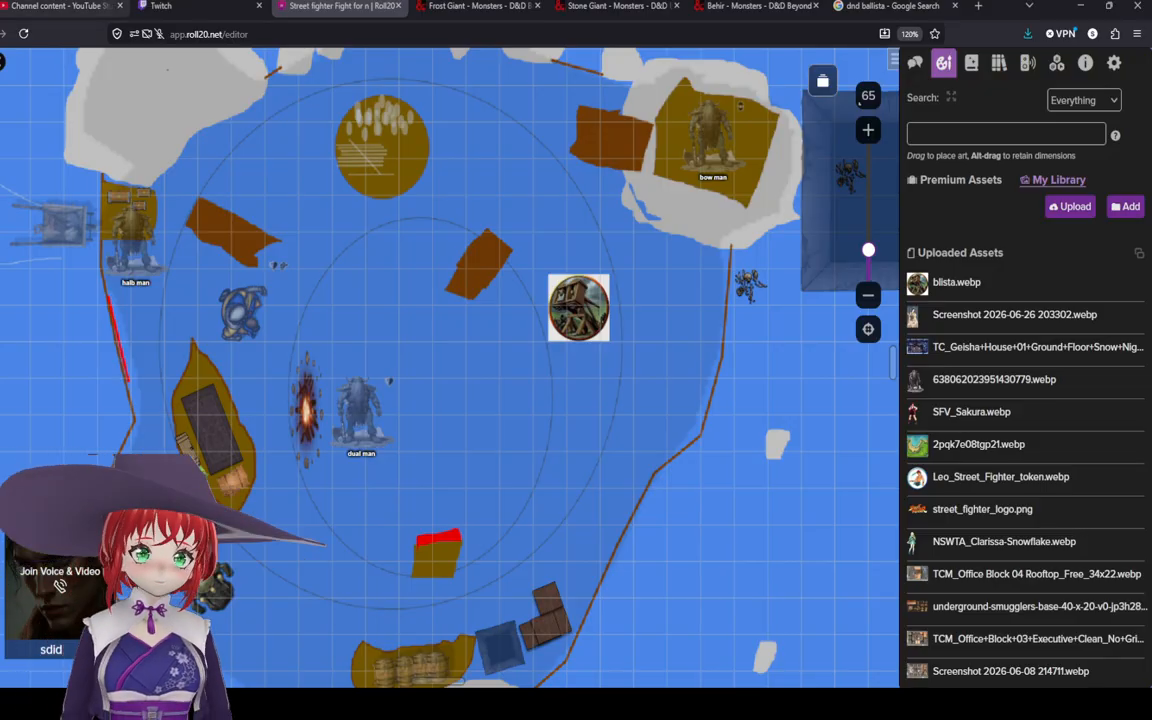
Step: Survey the battle map around the newly placed ballista token
click(374, 259)
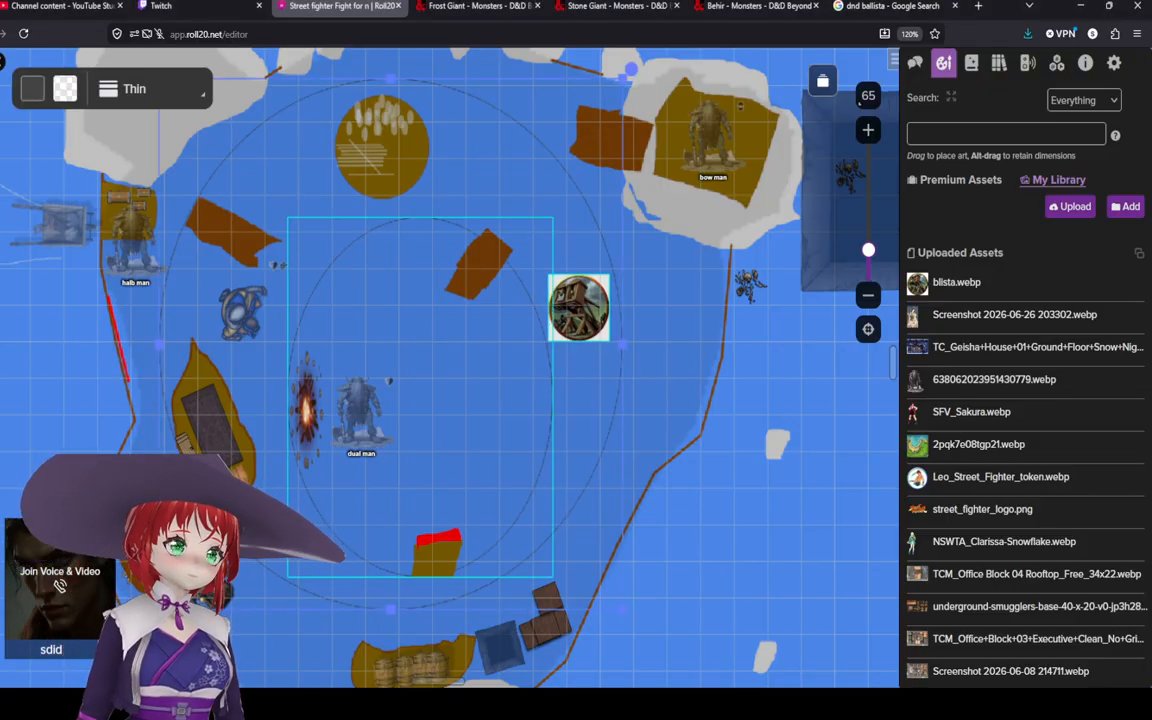
click(1, 127)
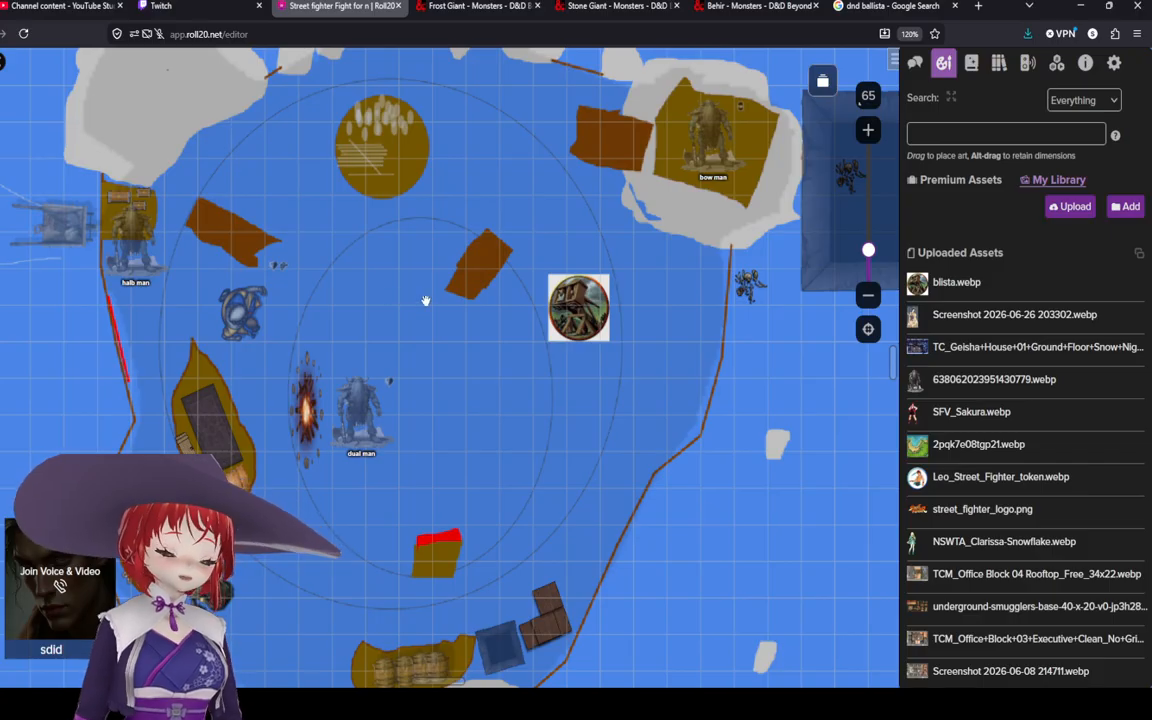
drag(418, 288, 456, 295)
scroll(456, 295, down, 3)
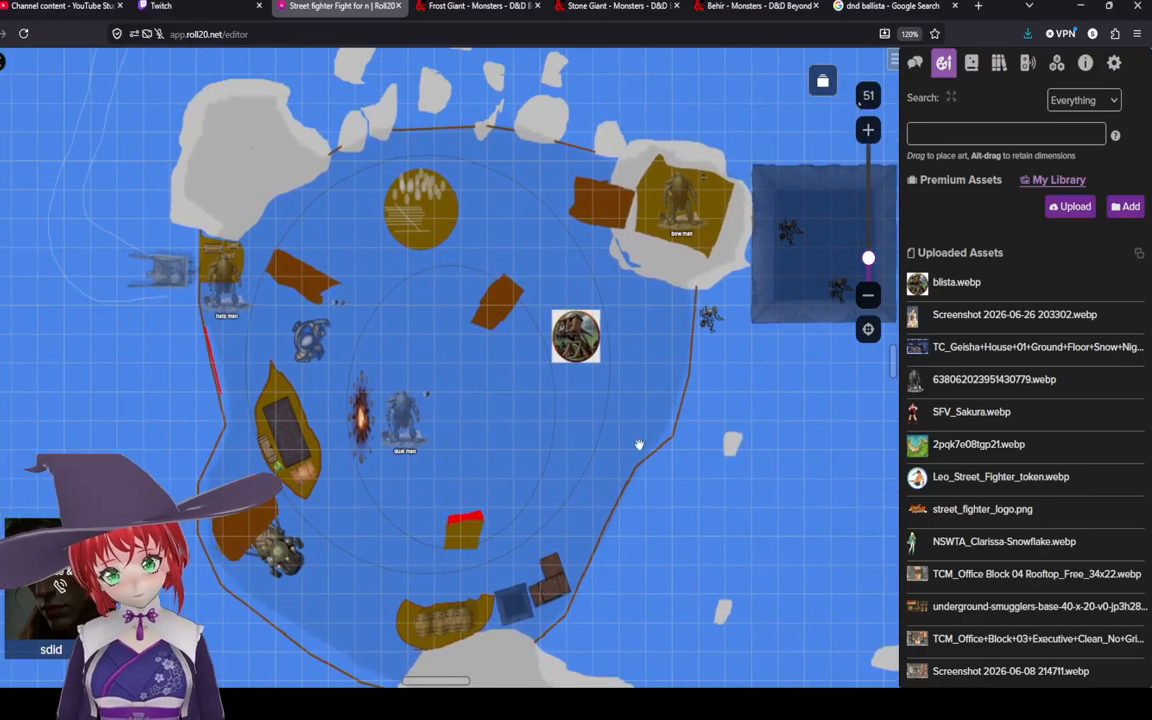
drag(643, 456, 671, 448)
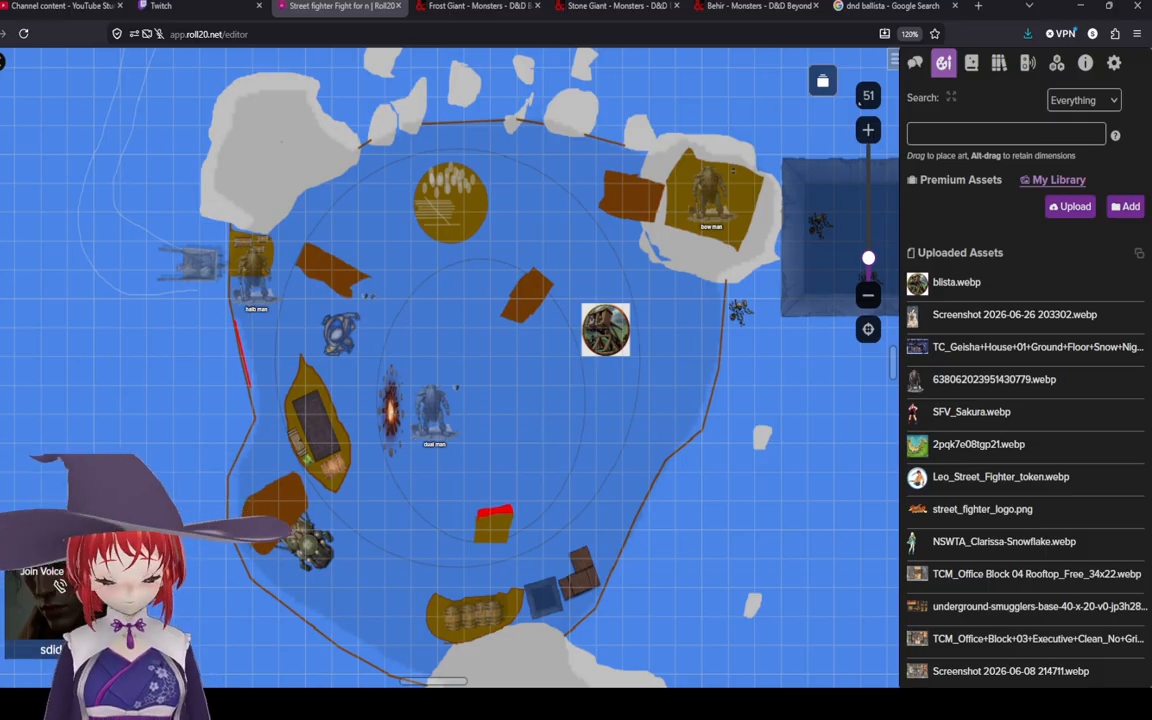
drag(643, 386, 512, 404)
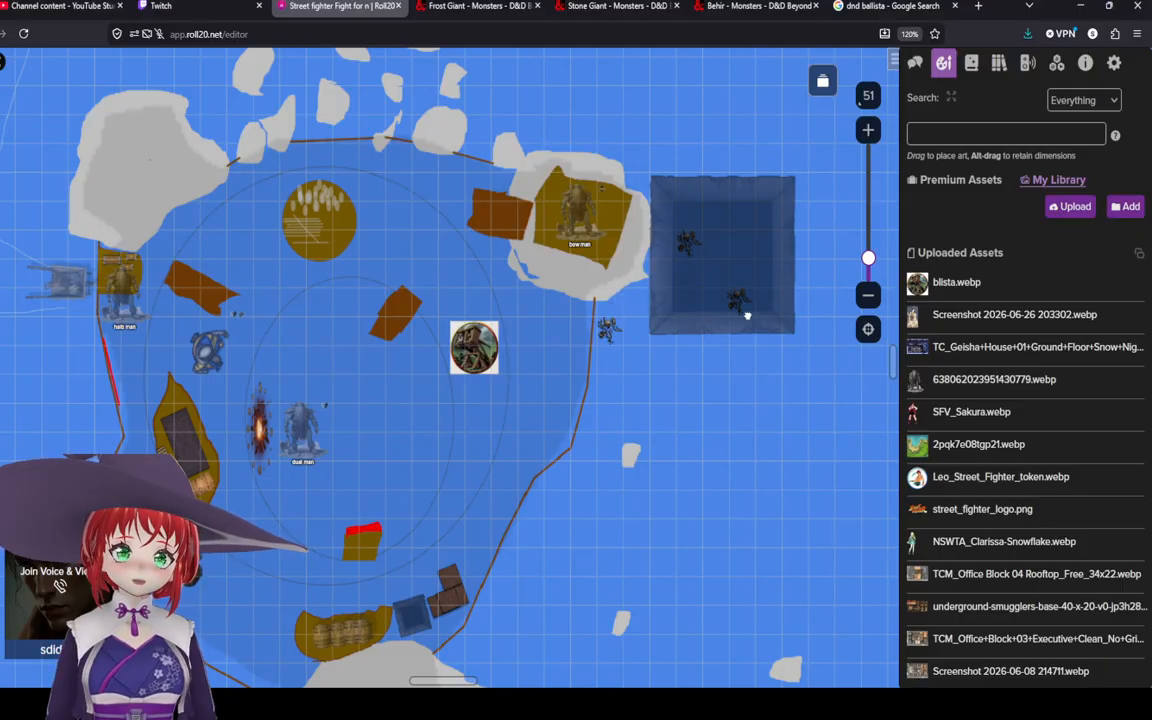
drag(747, 315, 818, 142)
drag(695, 365, 760, 310)
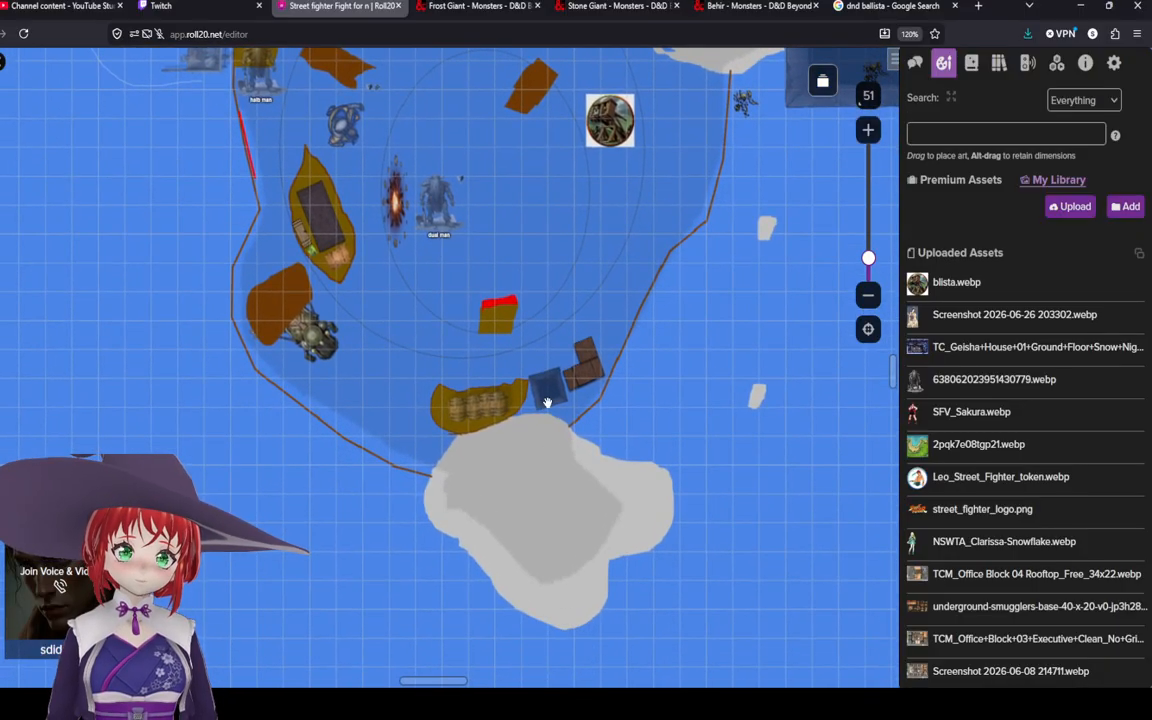
scroll(547, 402, up, 5)
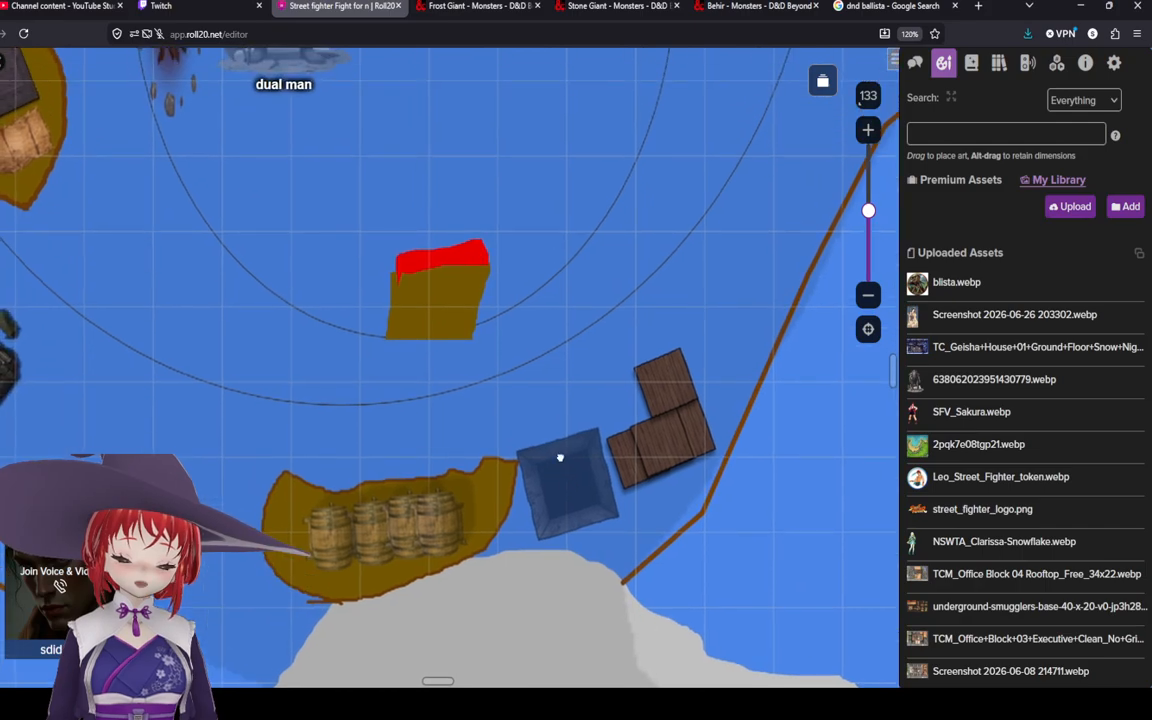
scroll(560, 457, down, 6)
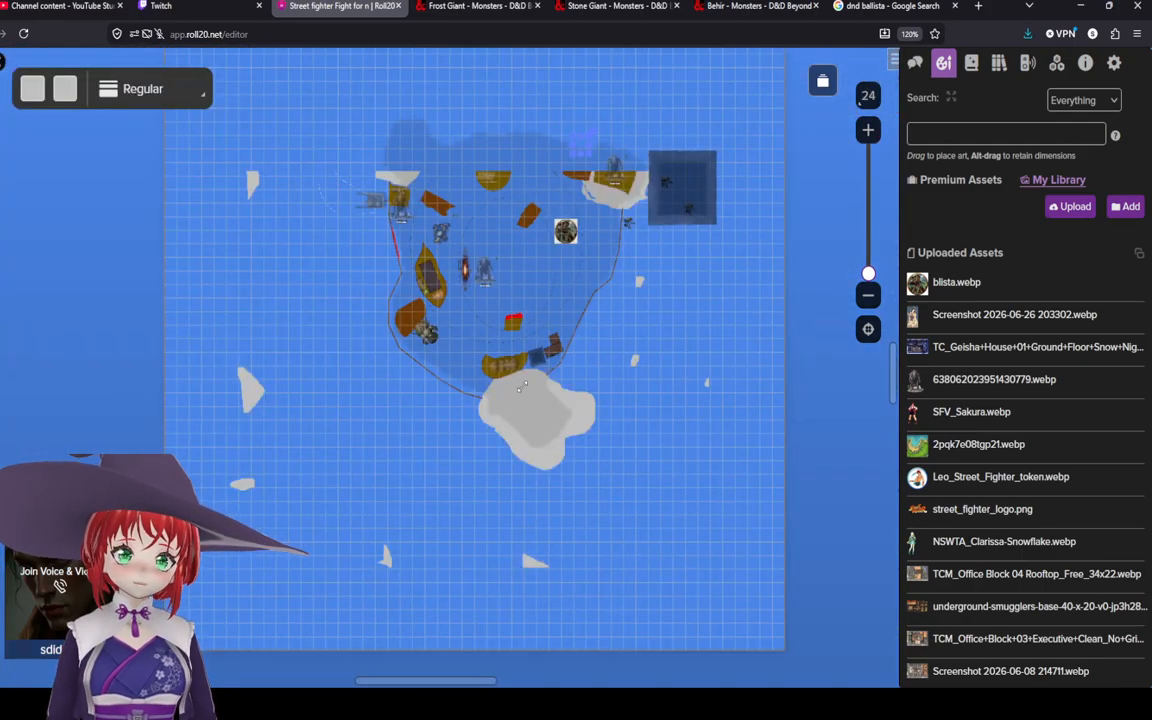
scroll(516, 294, up, 3)
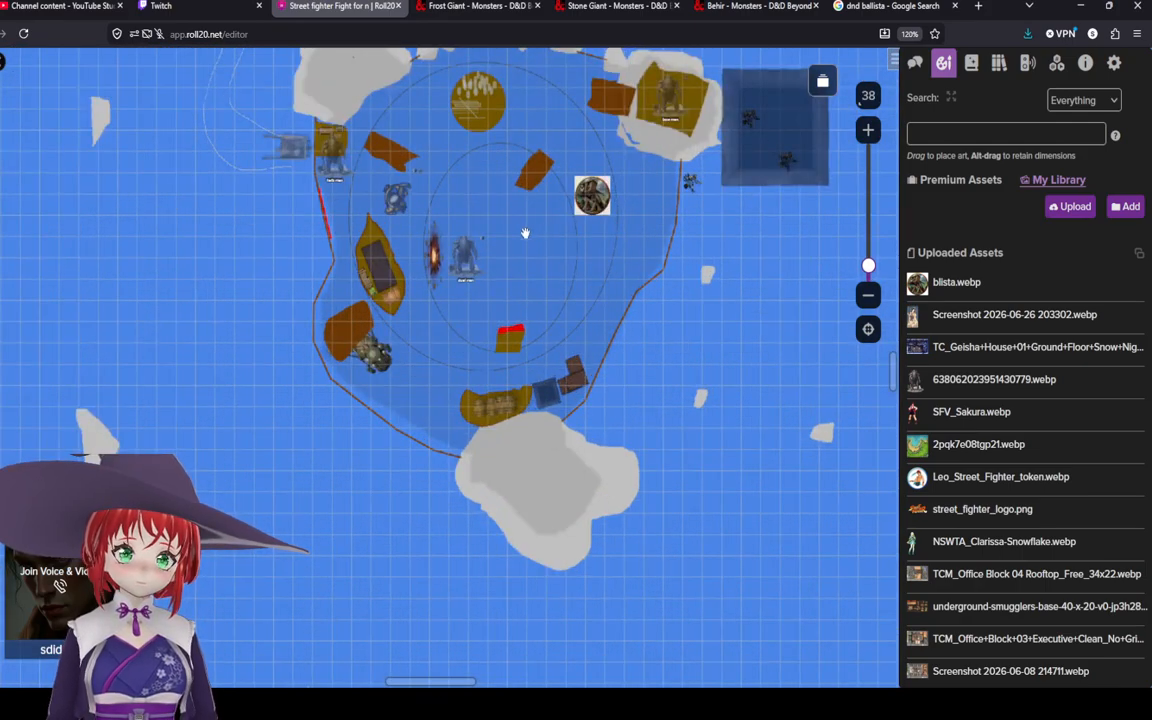
drag(525, 233, 529, 355)
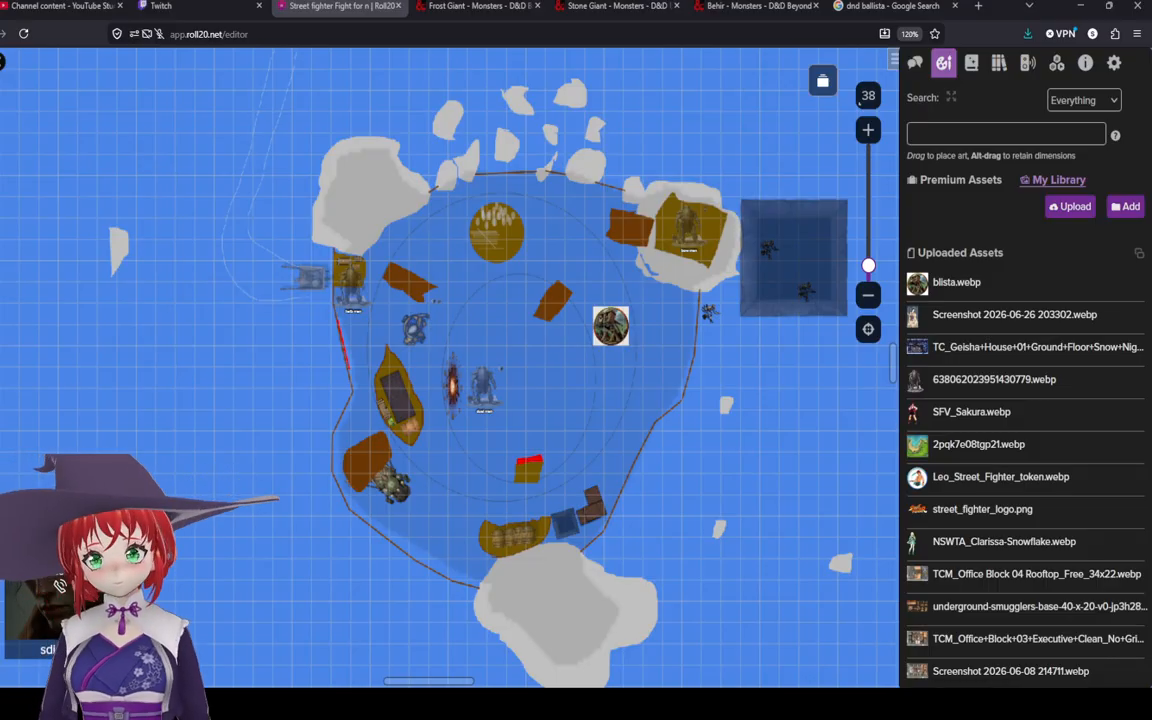
Step: In the page list, group two pages into New Folder 1, then create a new page and open it
click(823, 81)
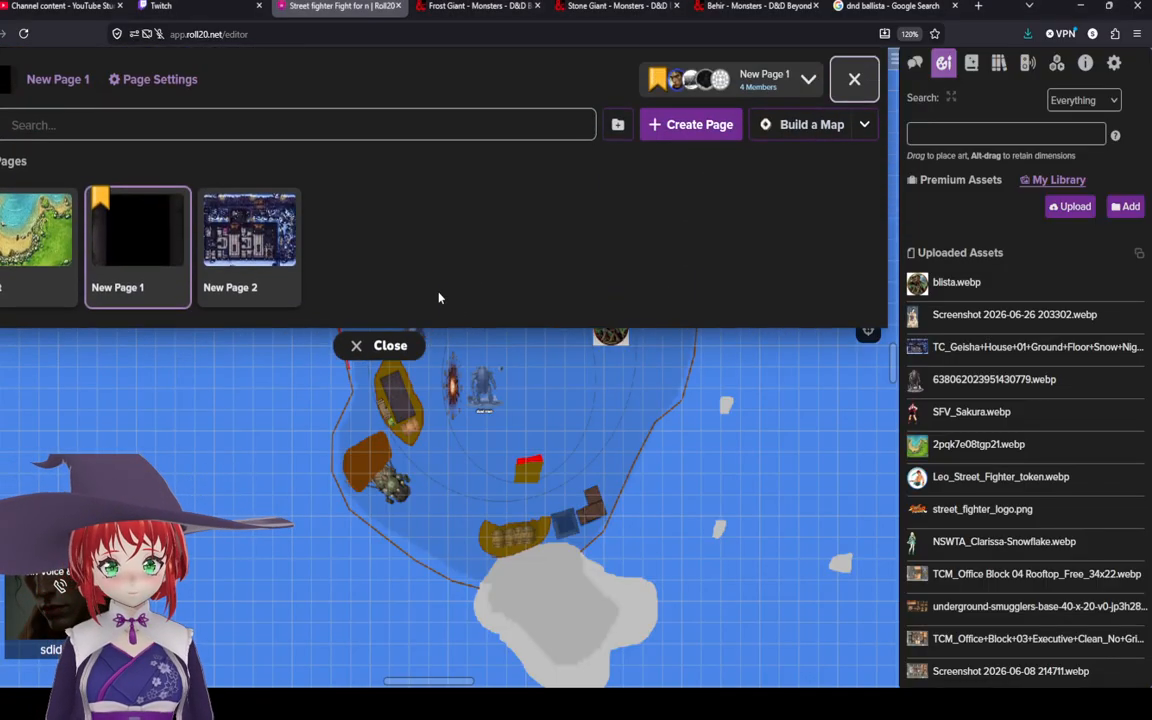
drag(237, 249, 9, 249)
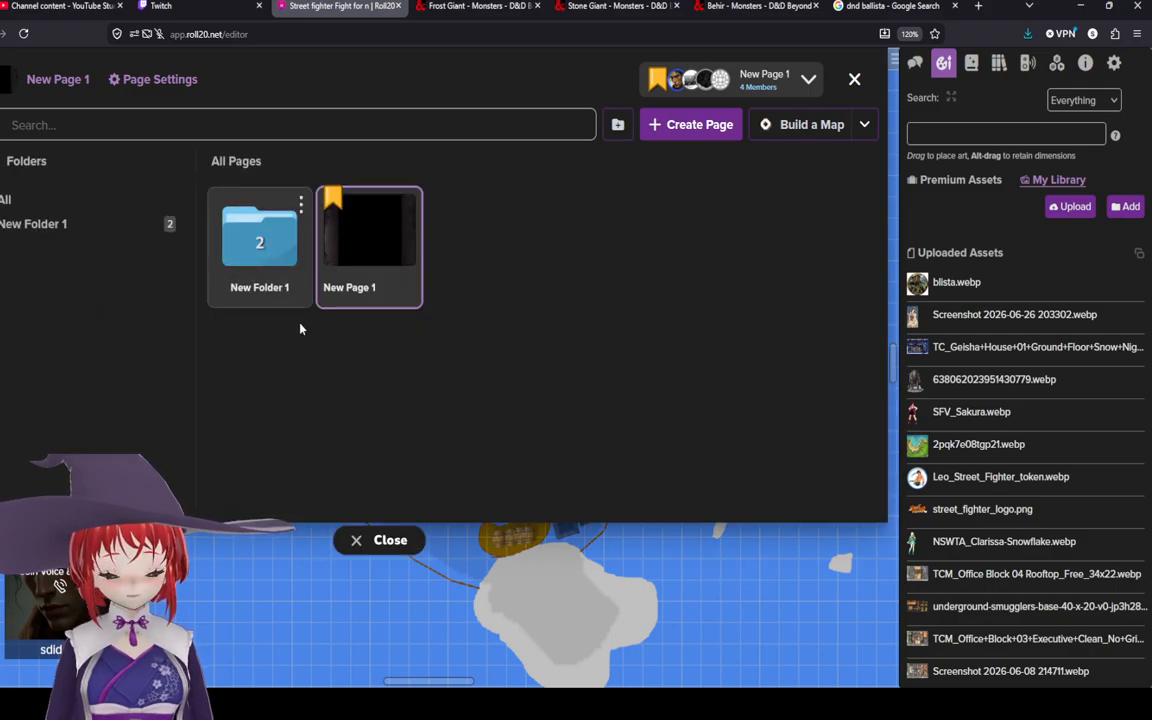
click(681, 122)
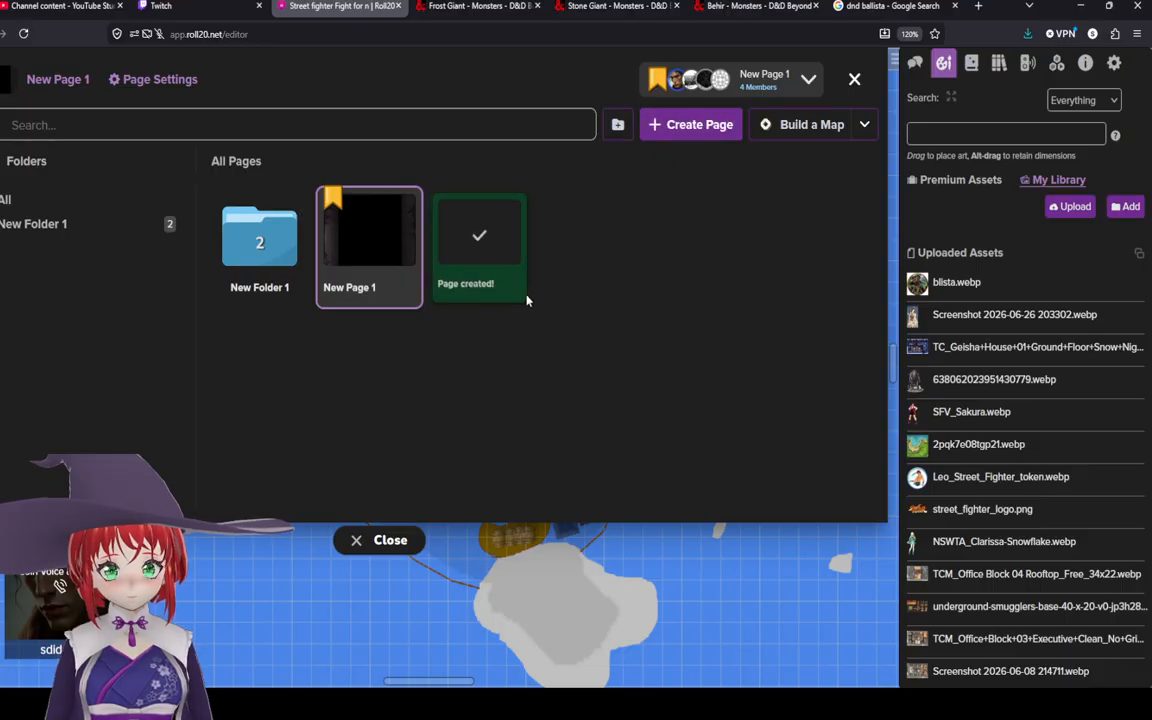
click(500, 262)
click(858, 79)
Step: Examine the blank new page's canvas and reopen the page list
scroll(556, 398, down, 5)
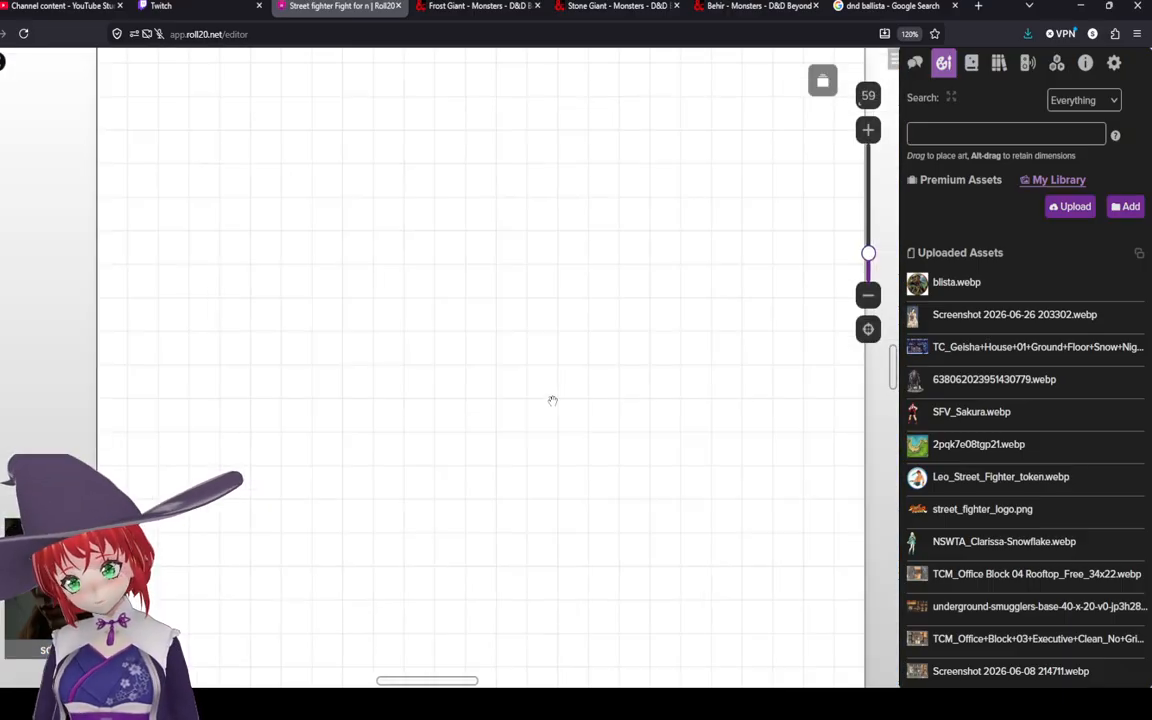
scroll(553, 400, down, 5)
drag(524, 388, 483, 373)
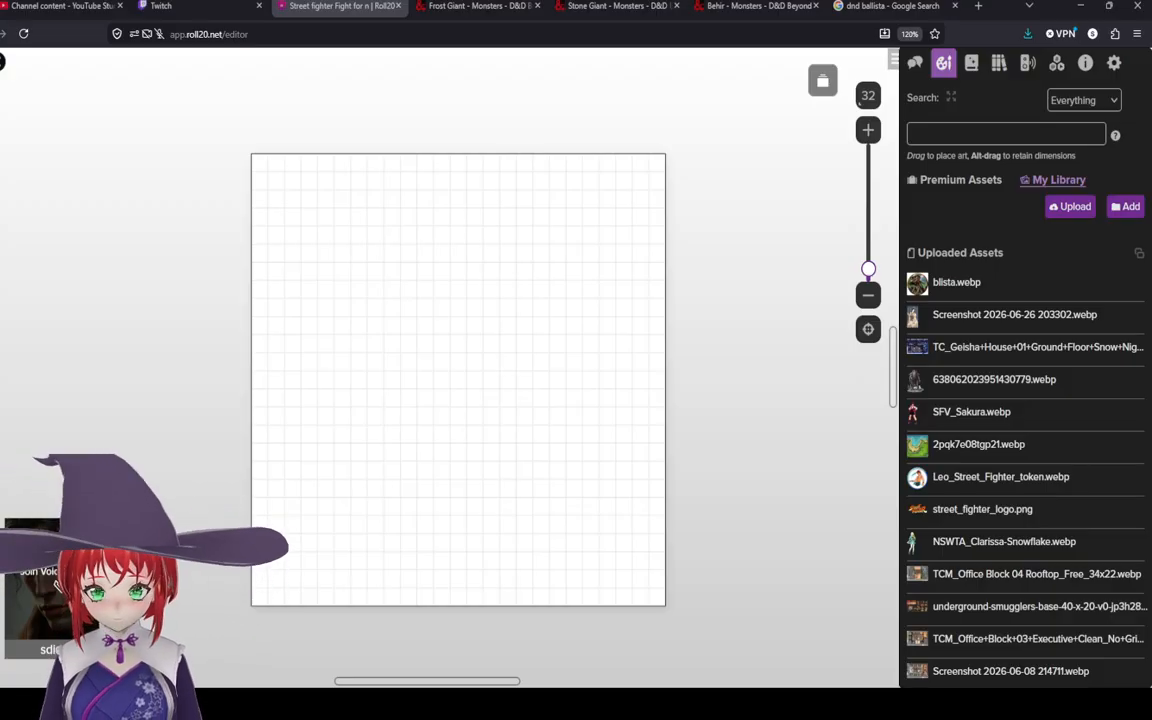
scroll(689, 342, left, 2)
click(822, 81)
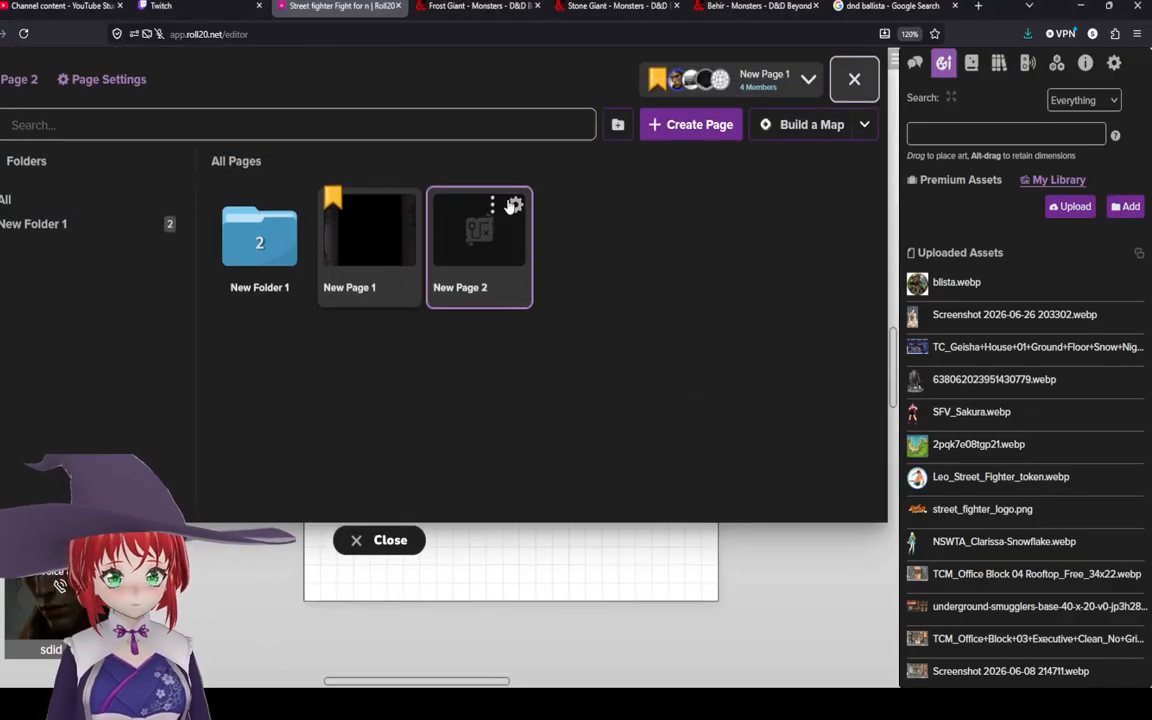
Step: Open New Page 2's settings and set the canvas width and height to 50 cells each
click(513, 205)
scroll(420, 260, down, 2)
click(425, 248)
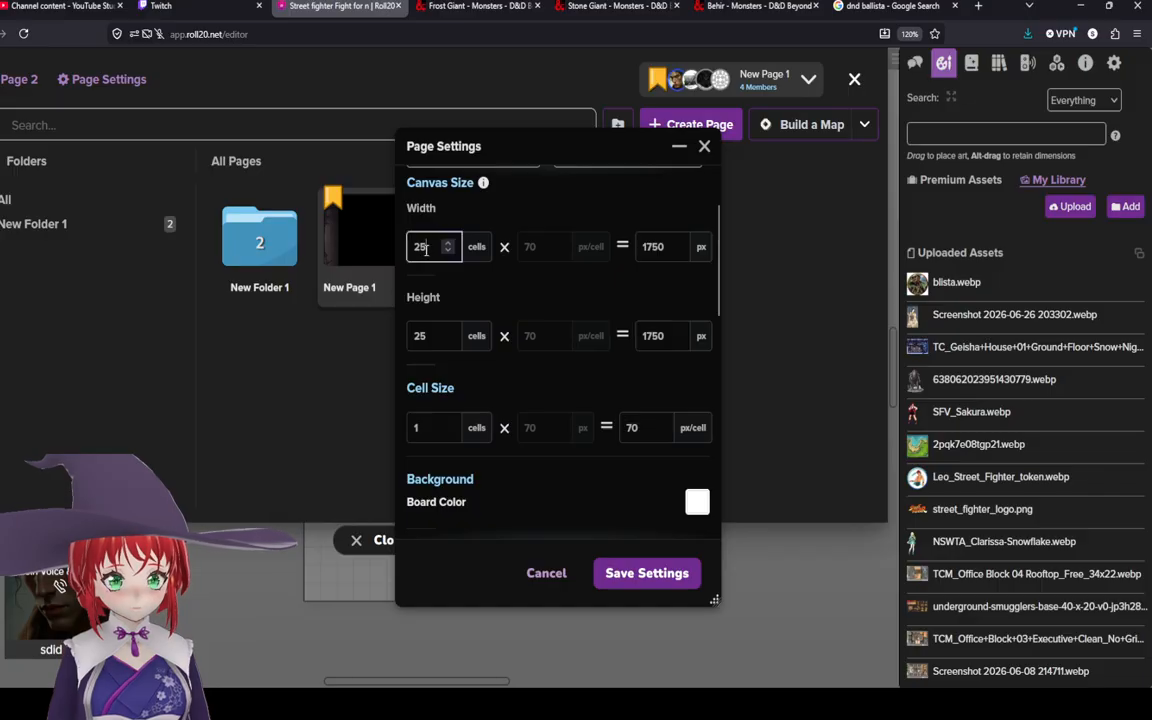
key(BackSpace)
key(BackSpace)
text(50)
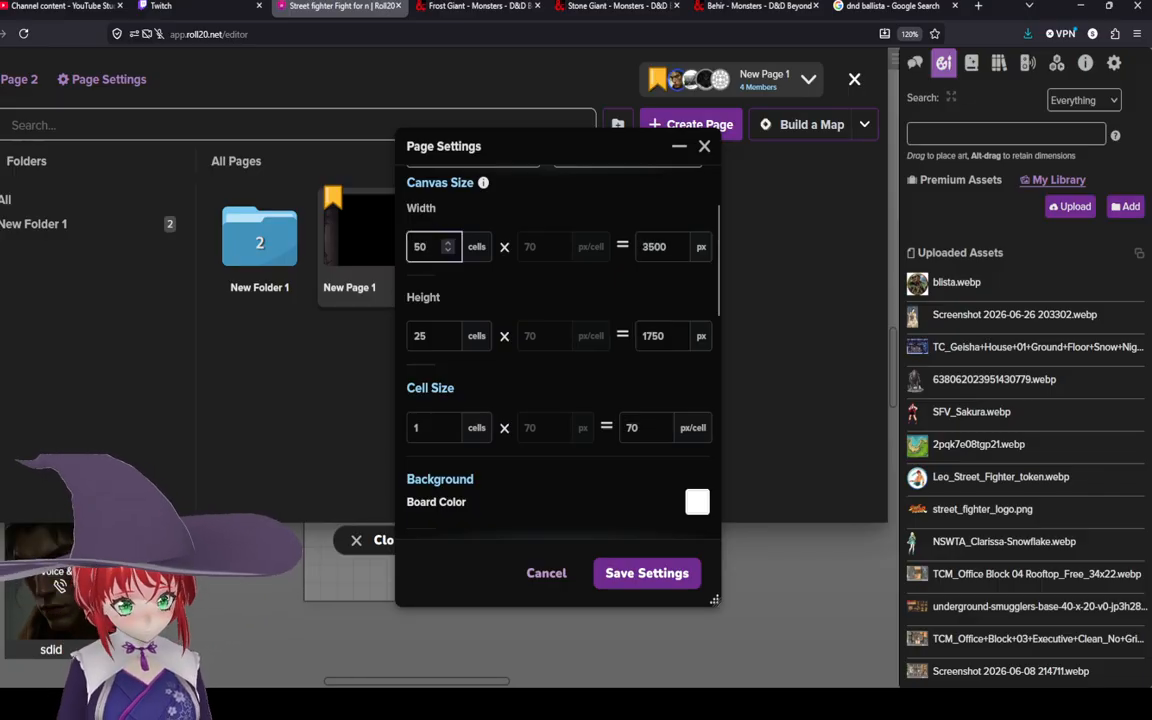
click(425, 336)
key(BackSpace)
key(BackSpace)
text(0)
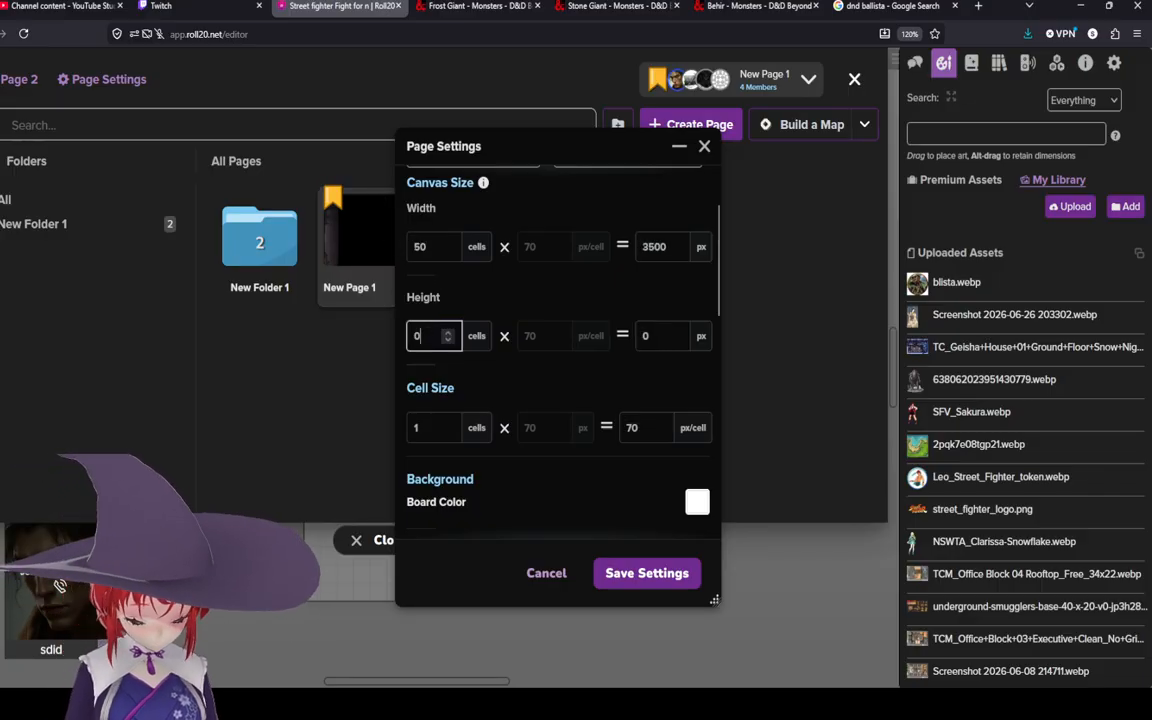
text(50)
Step: Set the page scale to 10 feet
scroll(440, 385, down, 3)
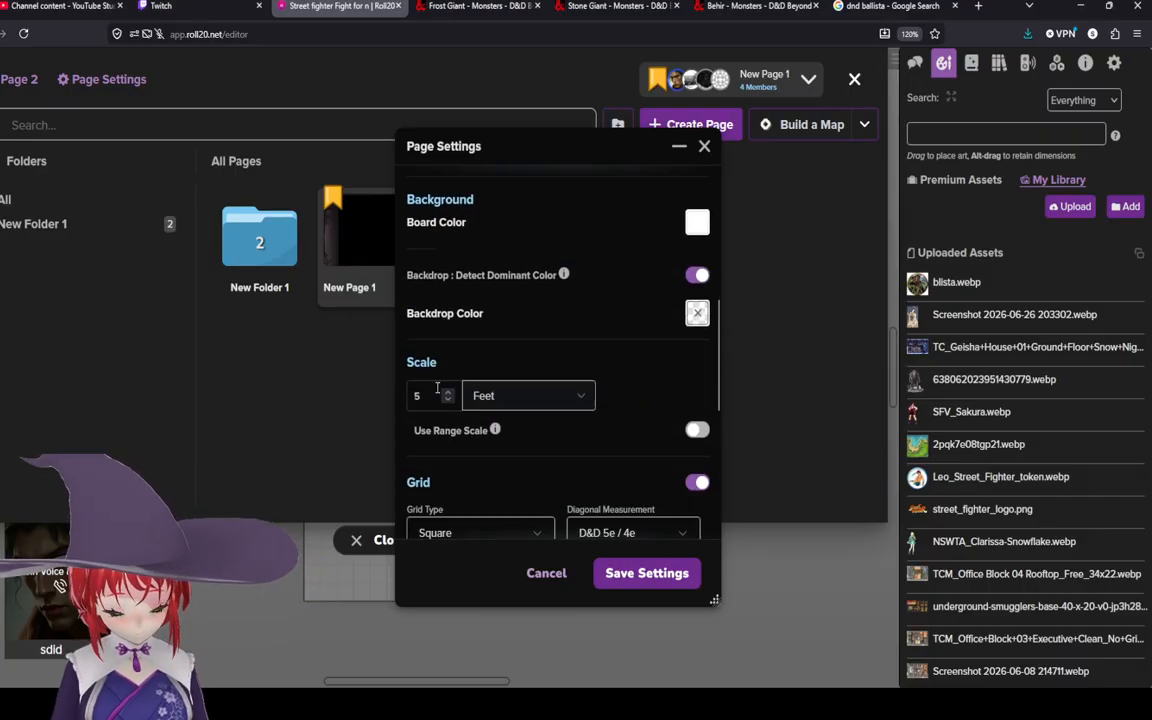
click(437, 388)
key(BackSpace)
text(10)
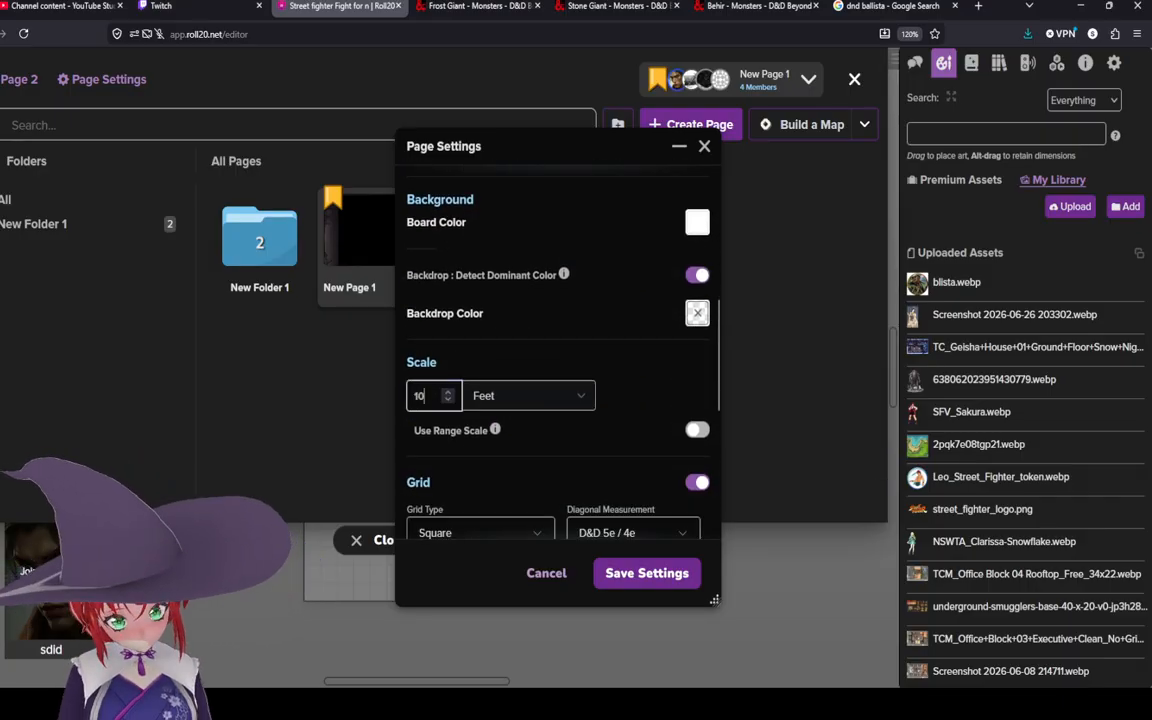
Step: Set the grid colour to dark grey and save the page settings
scroll(560, 420, down, 5)
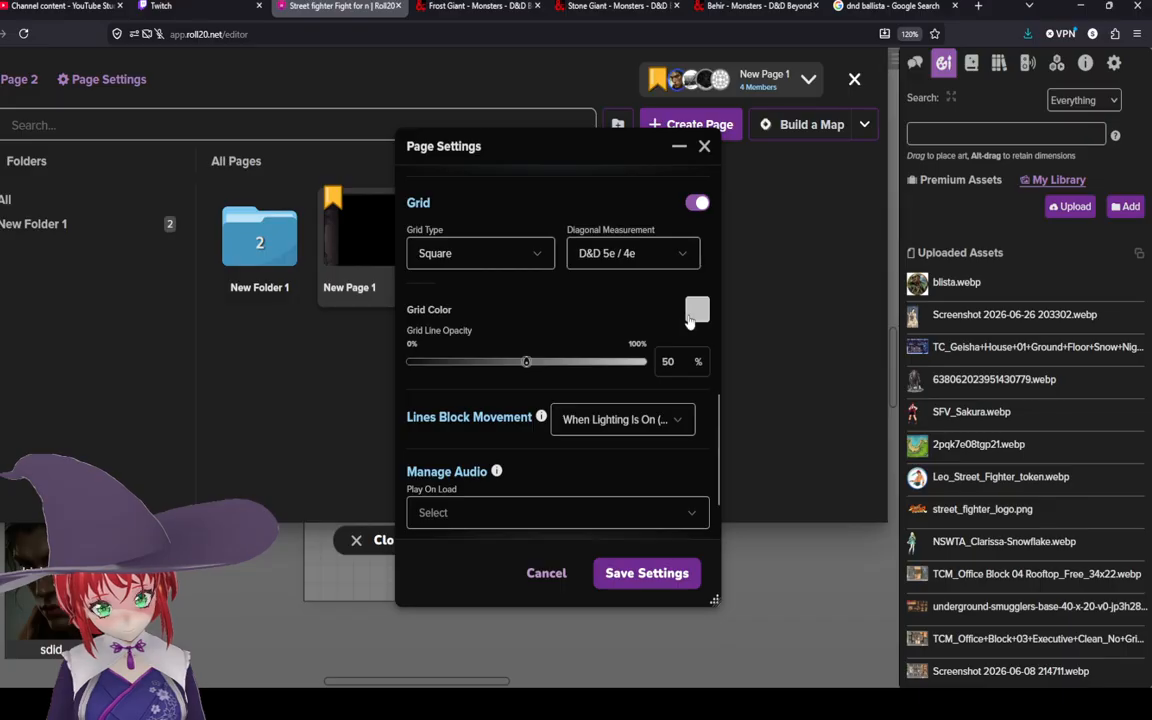
click(695, 310)
click(627, 396)
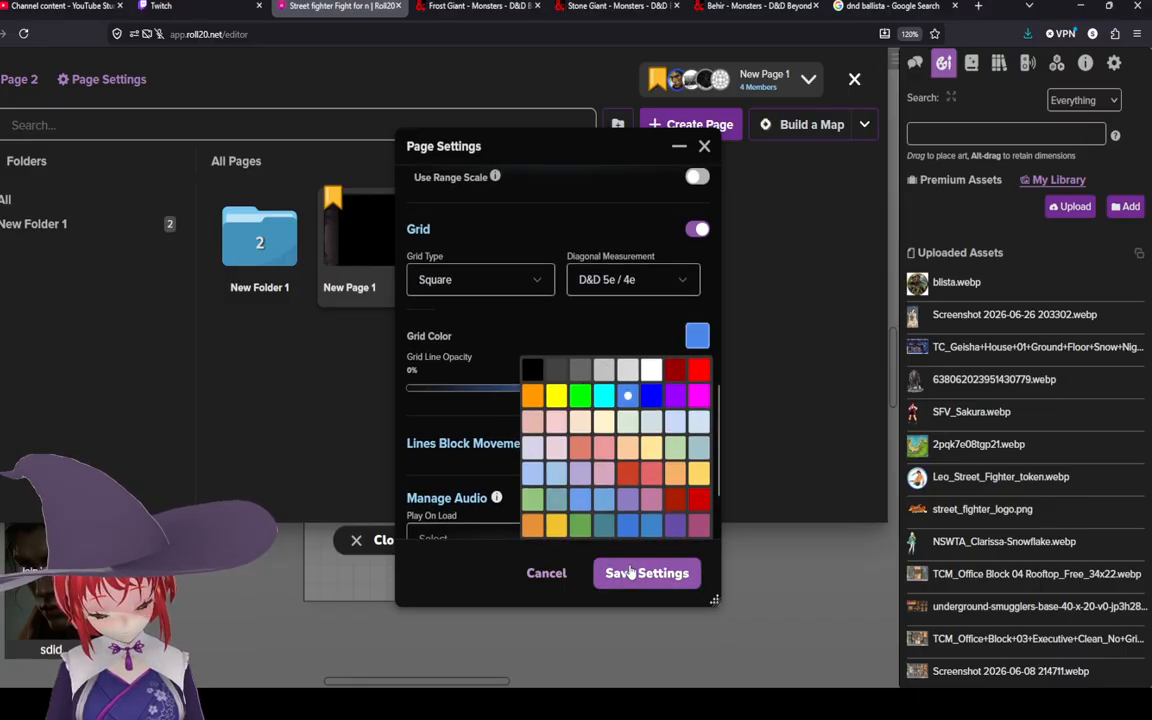
click(580, 370)
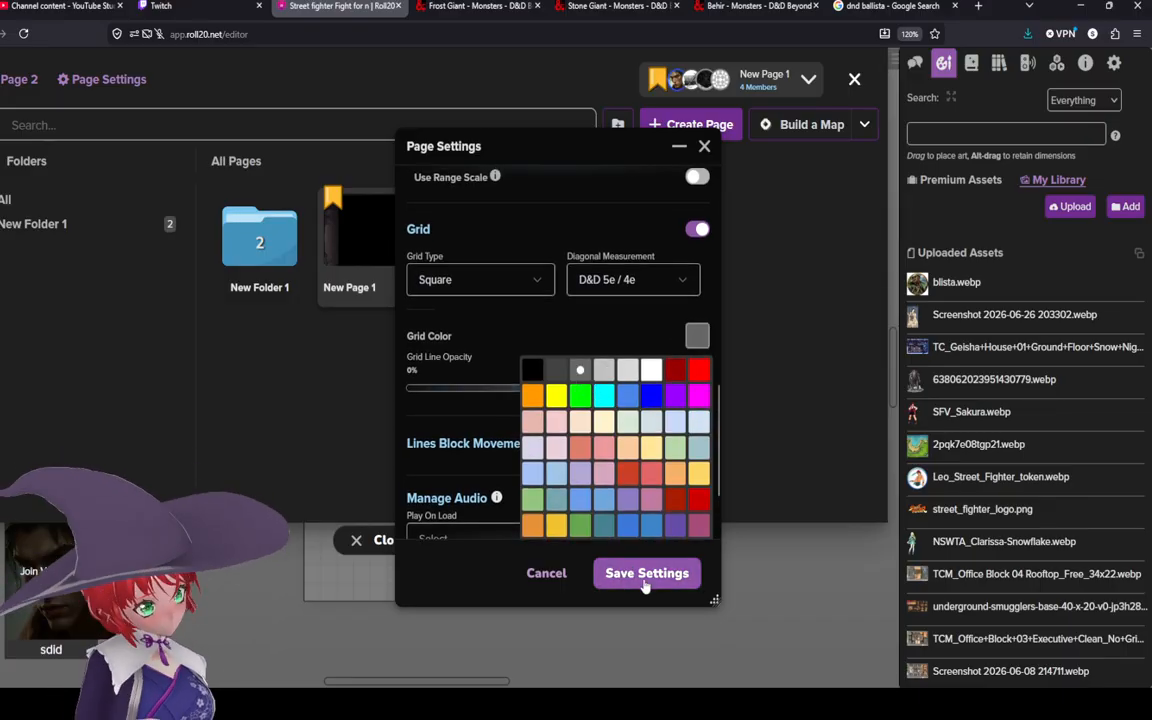
click(640, 578)
click(640, 578)
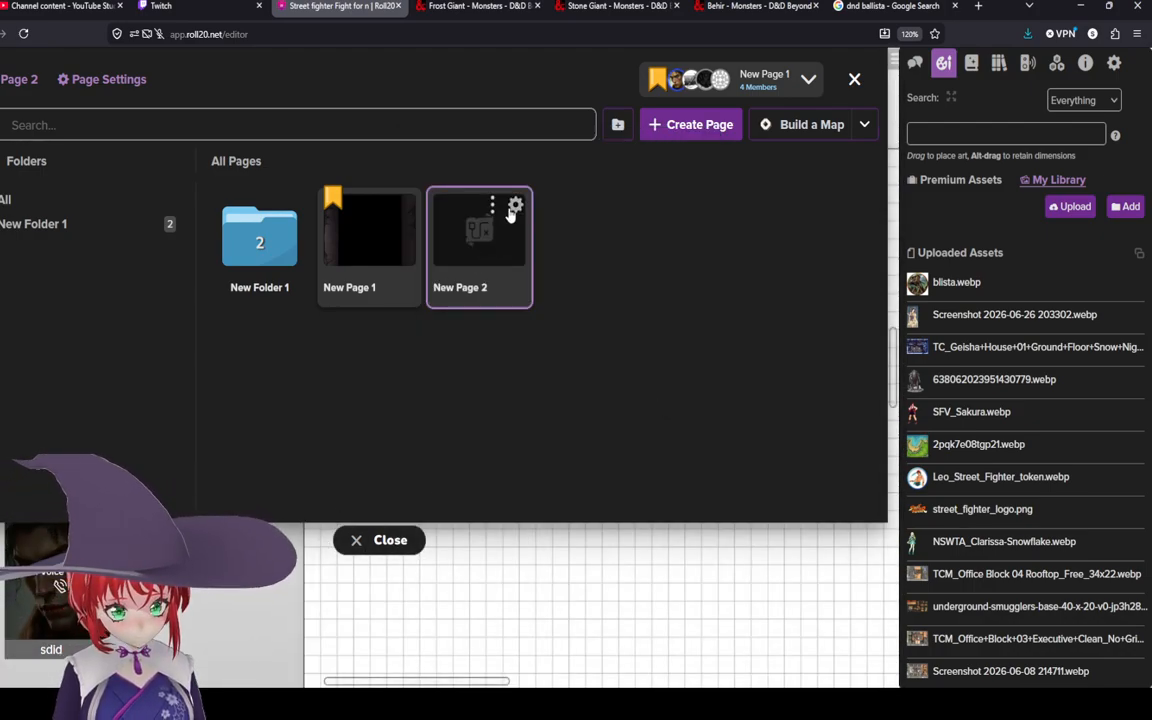
Step: Reopen the page settings, change the grid colour to blue, save, and close the page list
click(516, 200)
scroll(590, 340, down, 10)
scroll(580, 335, up, 2)
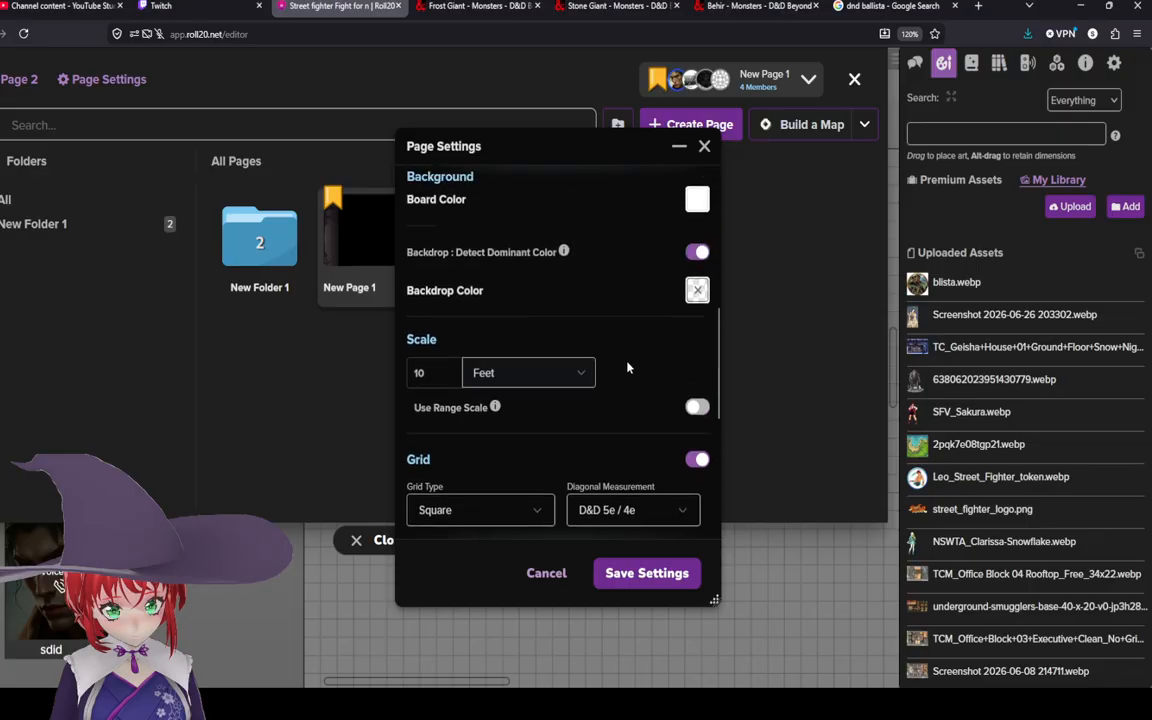
scroll(594, 362, up, 4)
scroll(689, 378, down, 5)
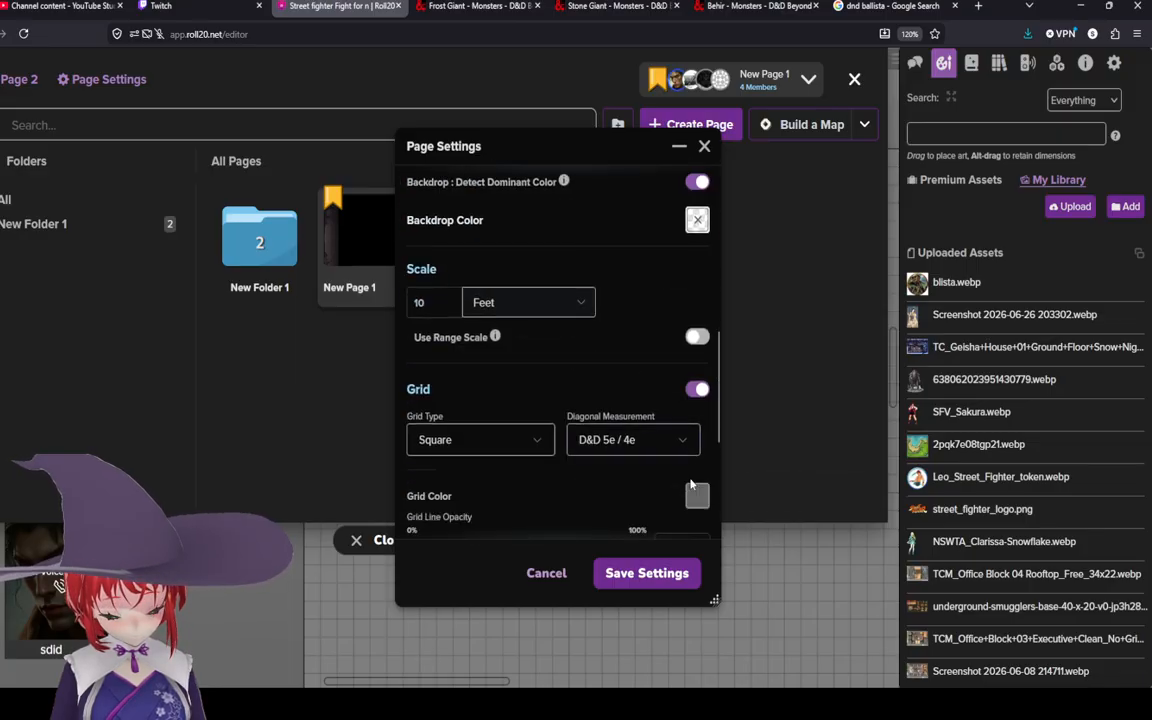
scroll(680, 440, down, 2)
scroll(677, 454, down, 1)
click(695, 401)
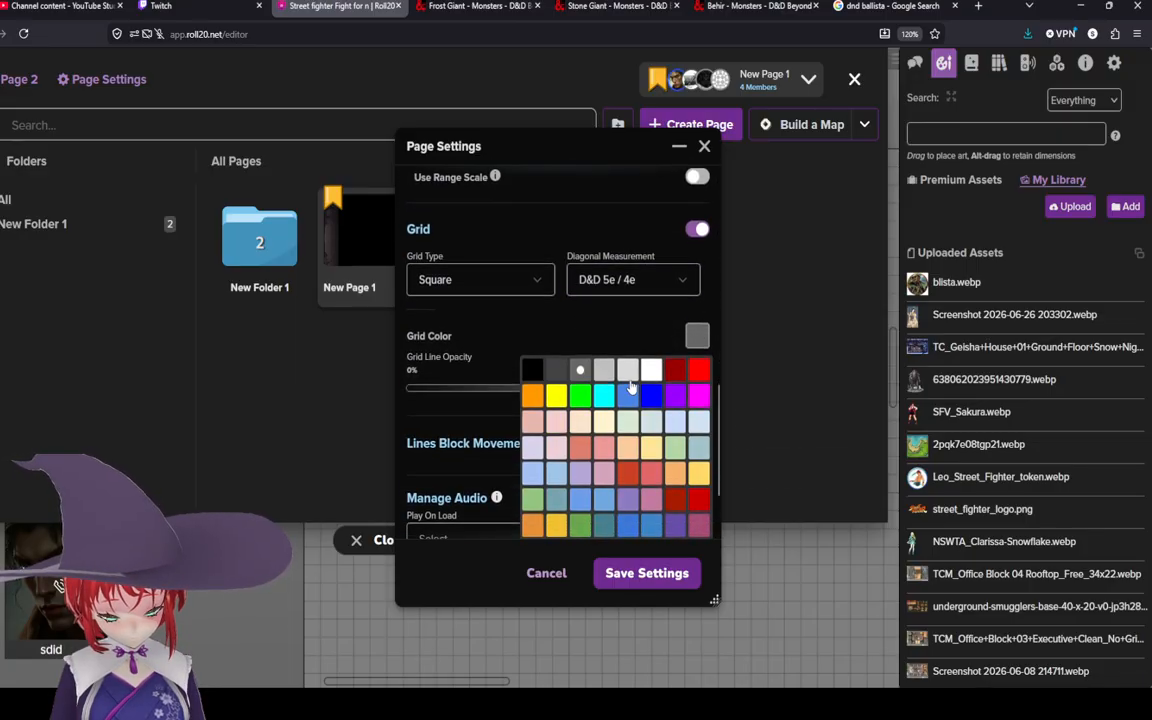
click(628, 400)
click(626, 580)
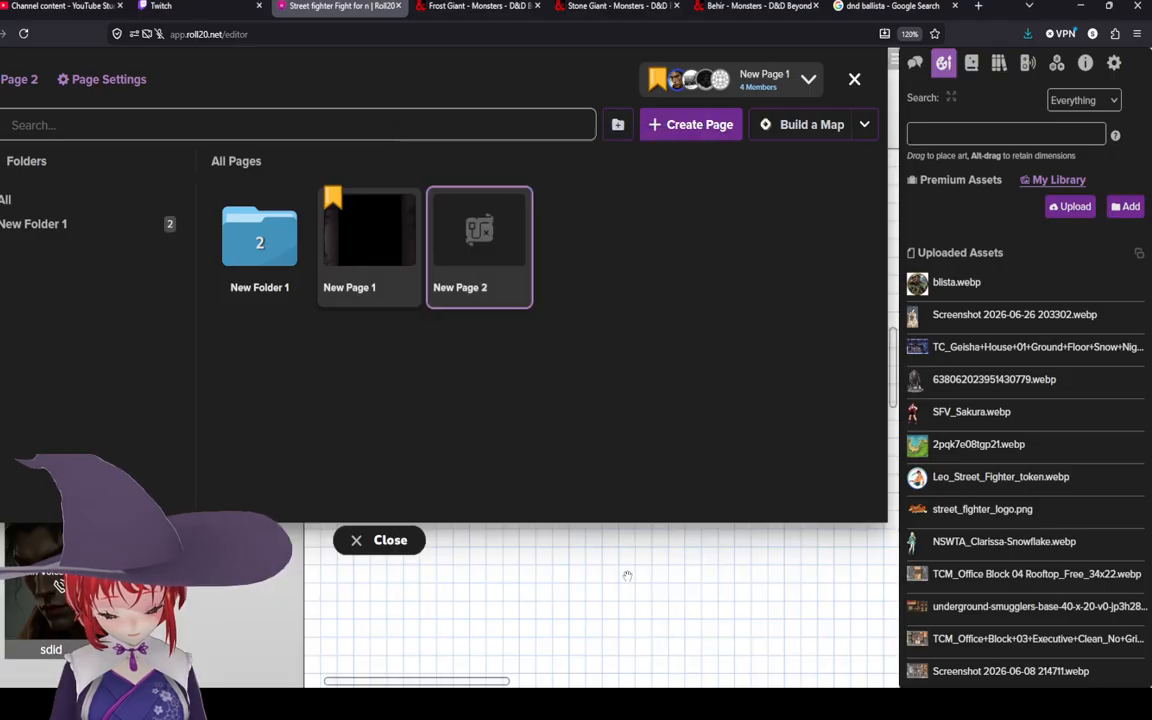
click(402, 549)
scroll(512, 497, down, 5)
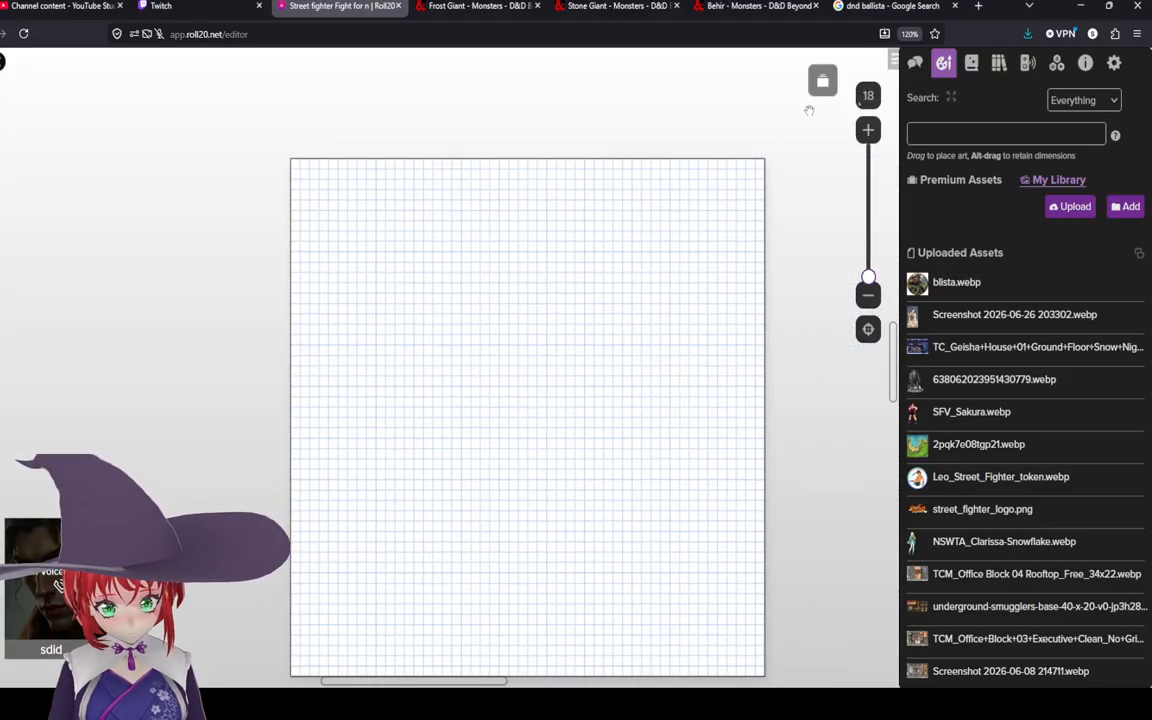
Step: Reopen New Page 2's settings and set the board colour to blue, saving the change
click(822, 80)
click(512, 206)
scroll(500, 376, down, 5)
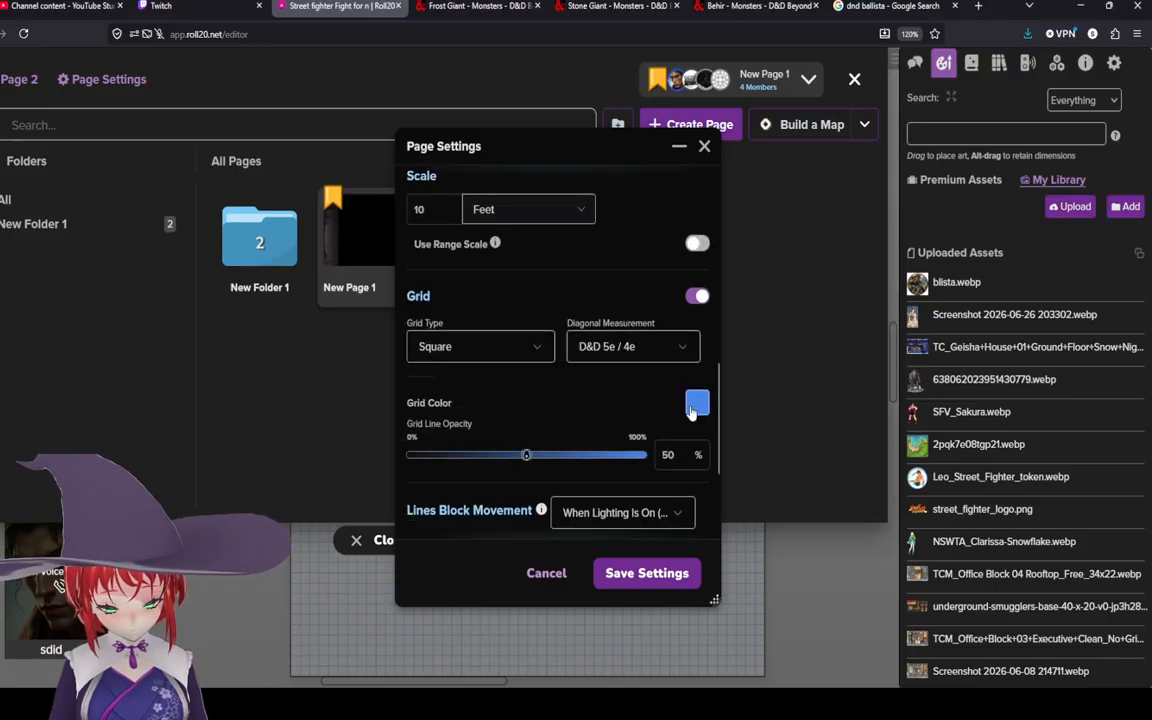
scroll(690, 410, down, 1)
scroll(692, 400, up, 5)
click(696, 336)
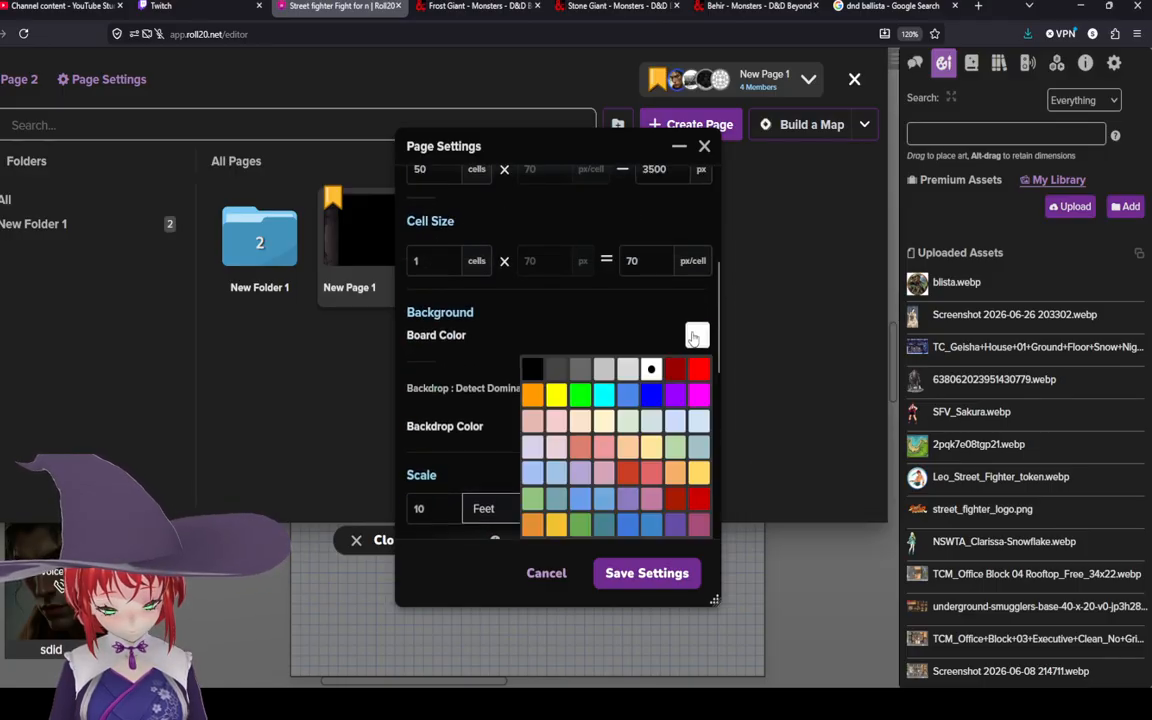
click(627, 396)
click(647, 573)
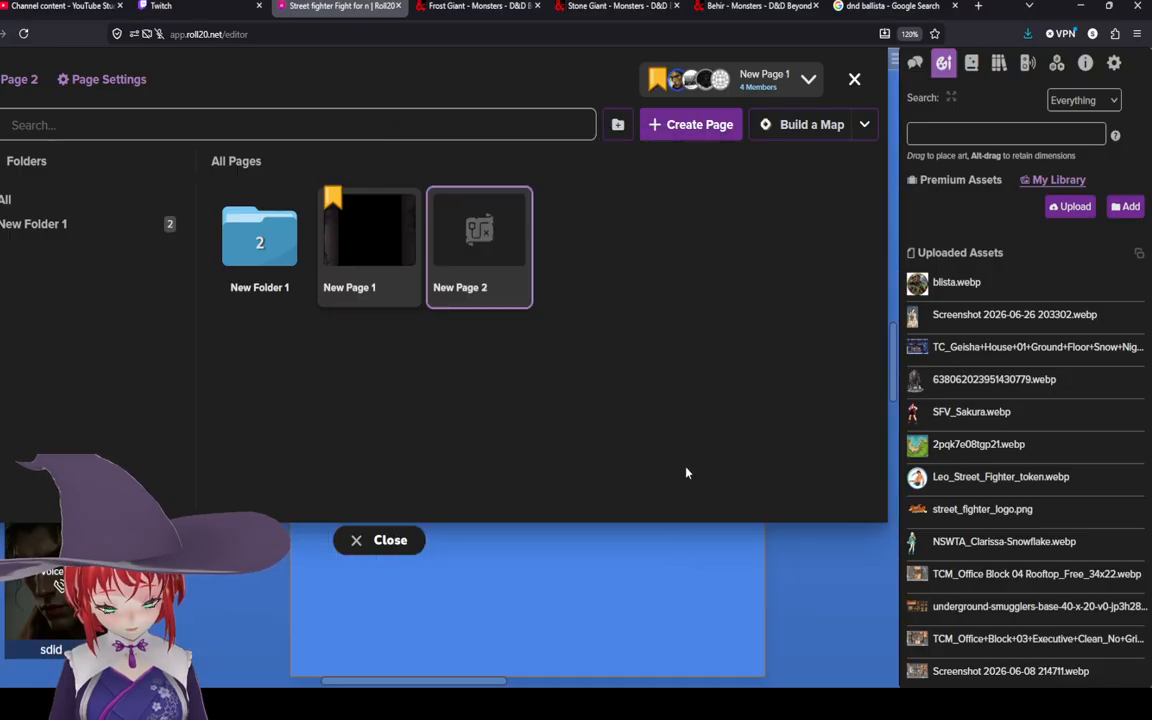
Step: Set the grid colour to black, save the settings and close the page list
click(515, 205)
scroll(598, 371, down, 5)
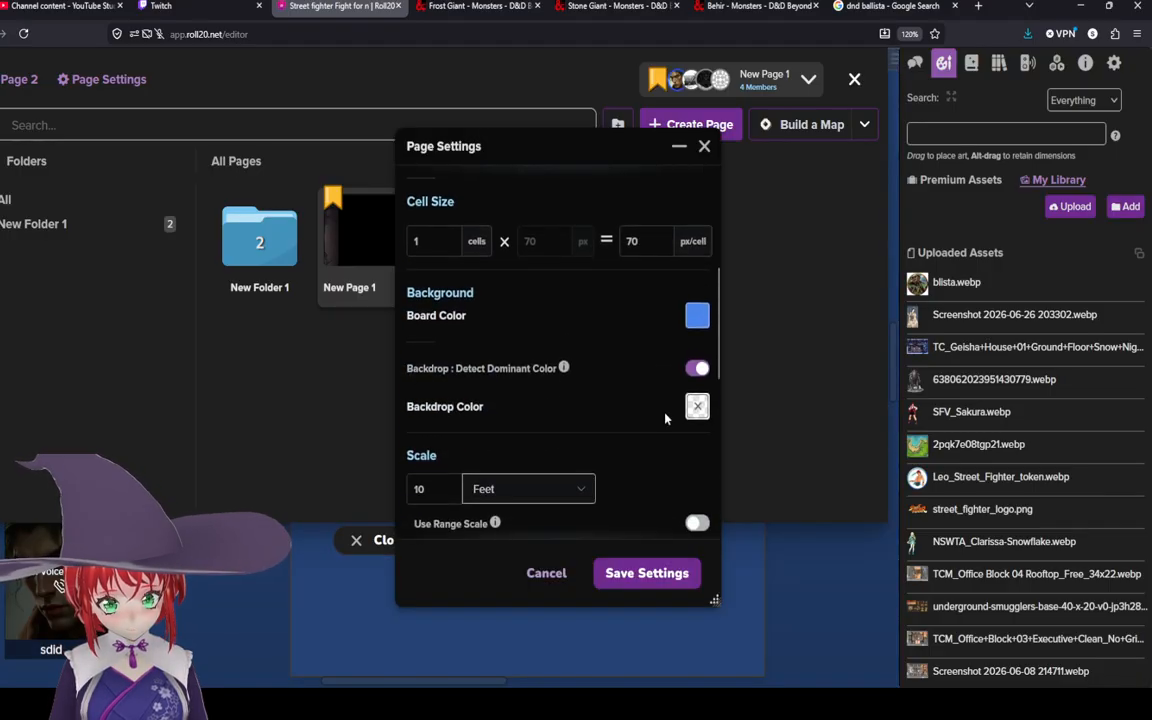
scroll(688, 394, down, 4)
click(695, 400)
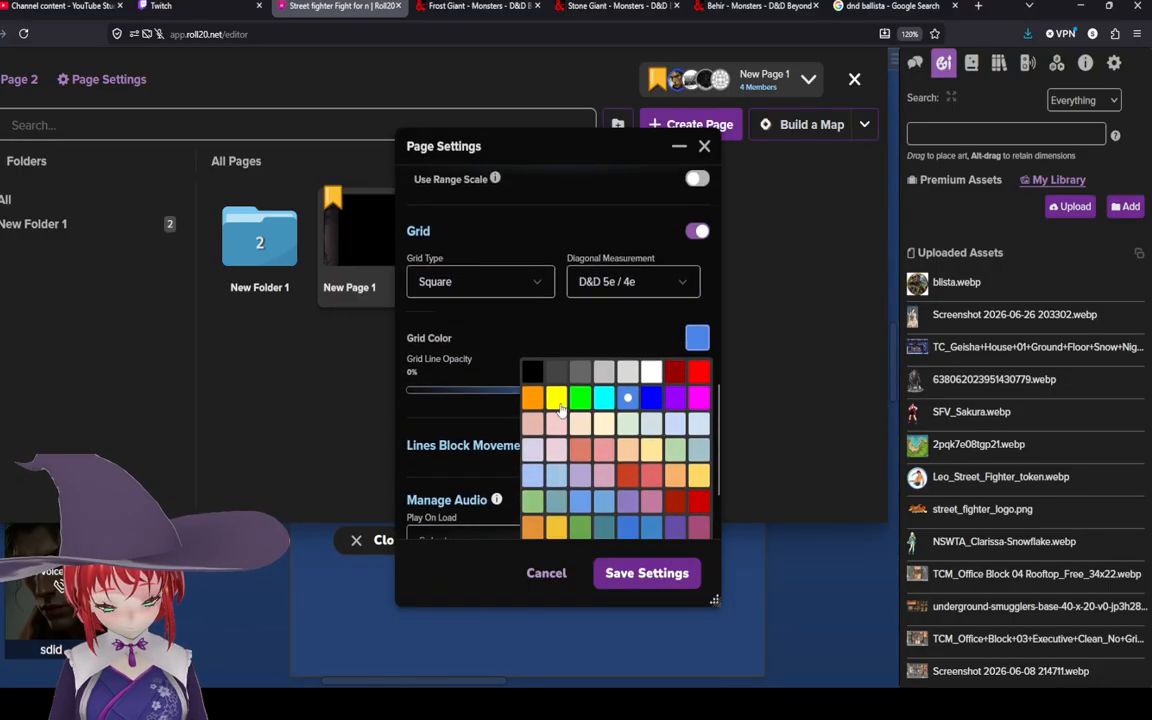
click(581, 370)
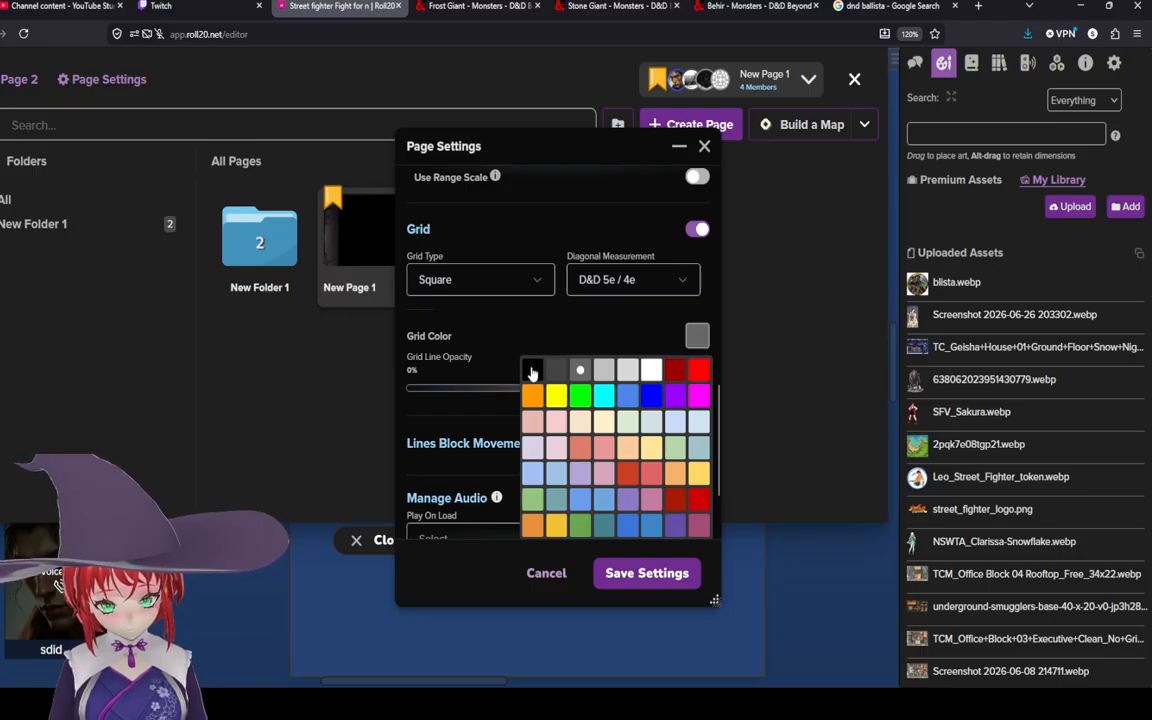
click(532, 370)
click(672, 565)
click(396, 543)
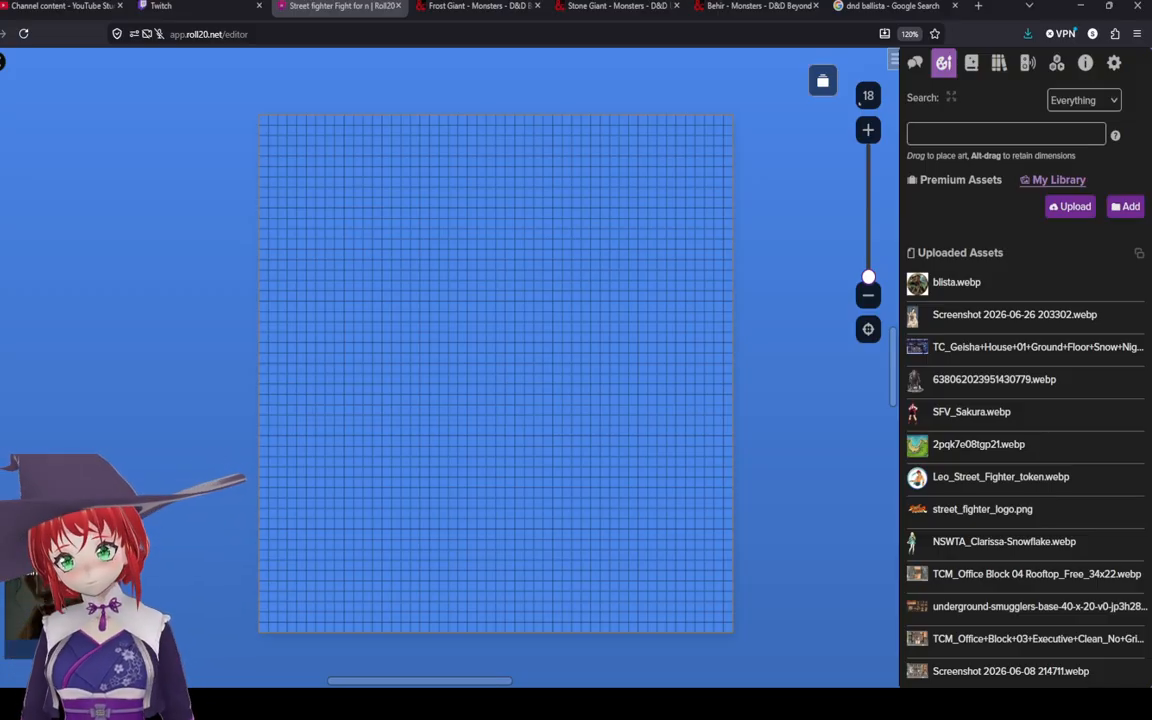
Step: Try drawing a small grey shape near the top of the map and delete it
scroll(788, 345, up, 3)
scroll(778, 350, down, 3)
drag(474, 291, 524, 297)
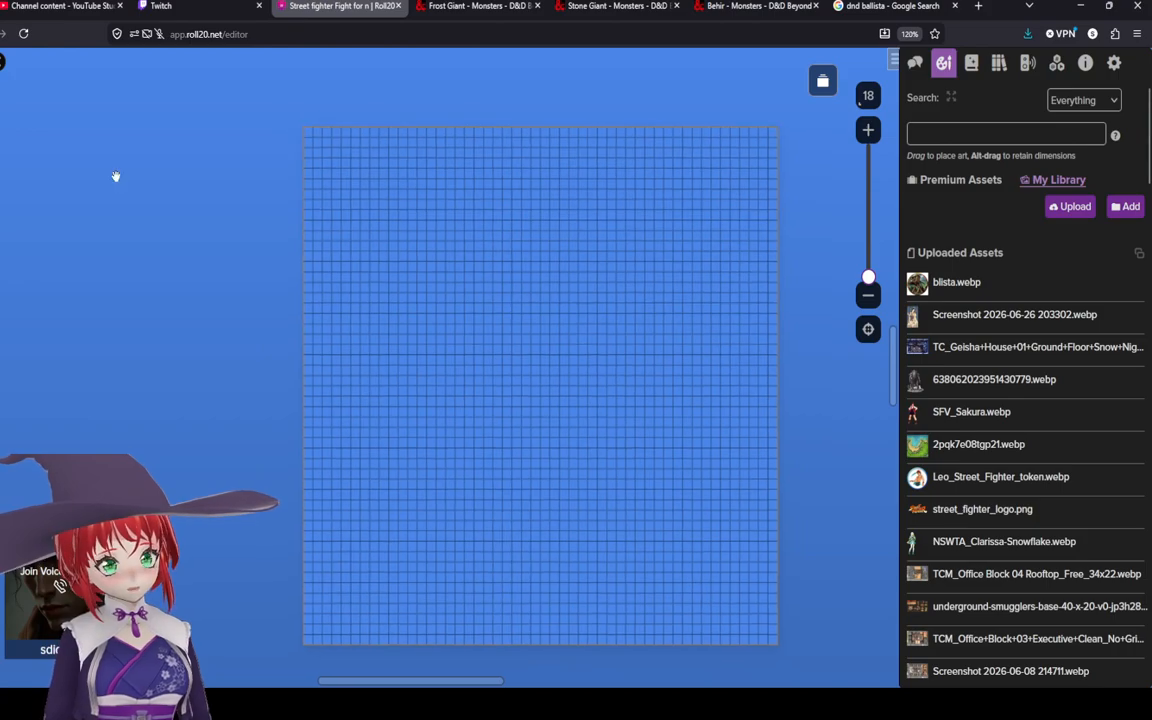
click(2, 182)
click(31, 89)
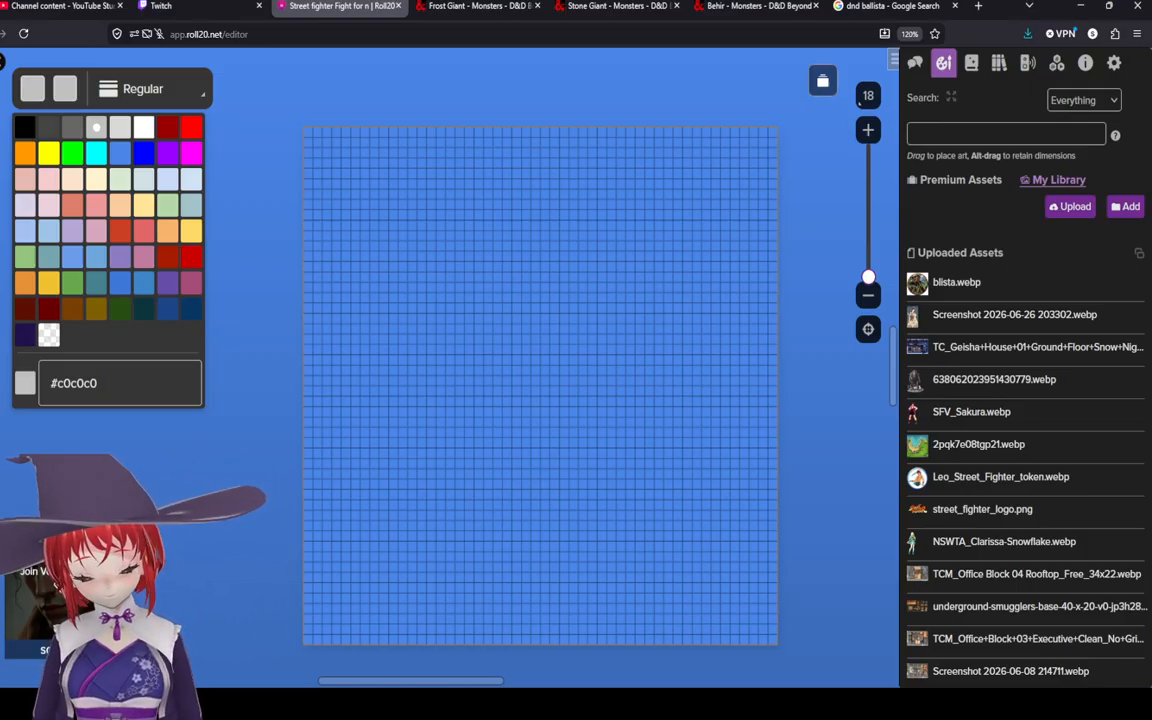
click(335, 288)
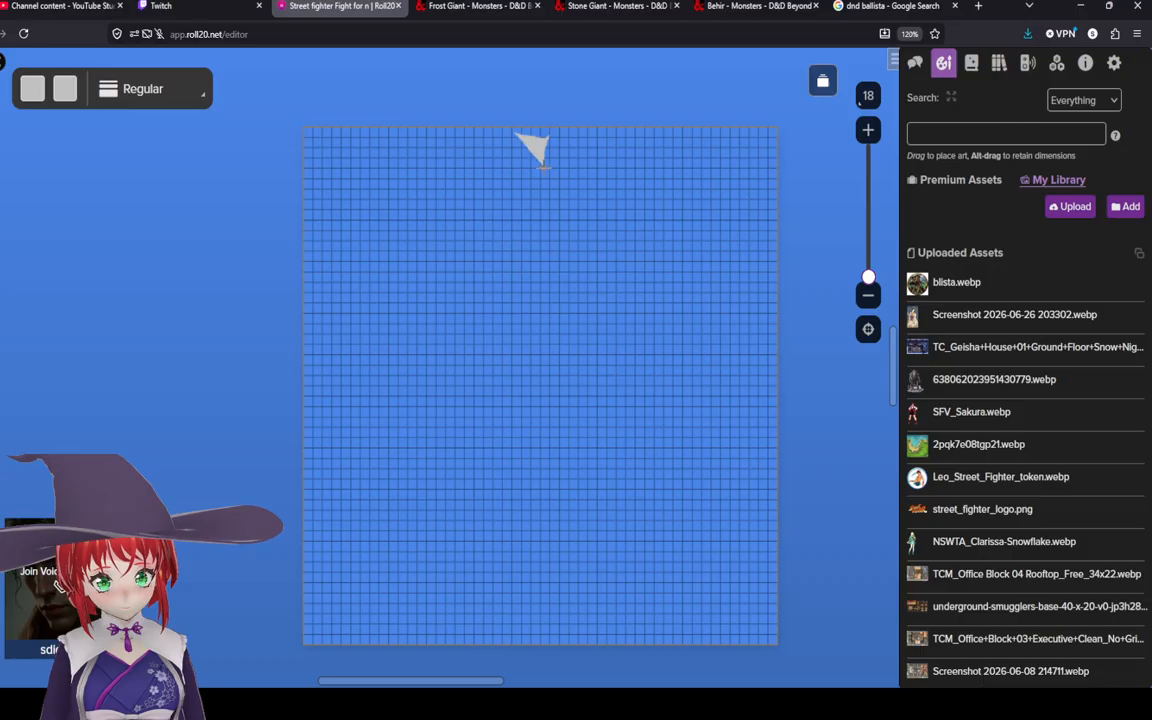
right_click(543, 194)
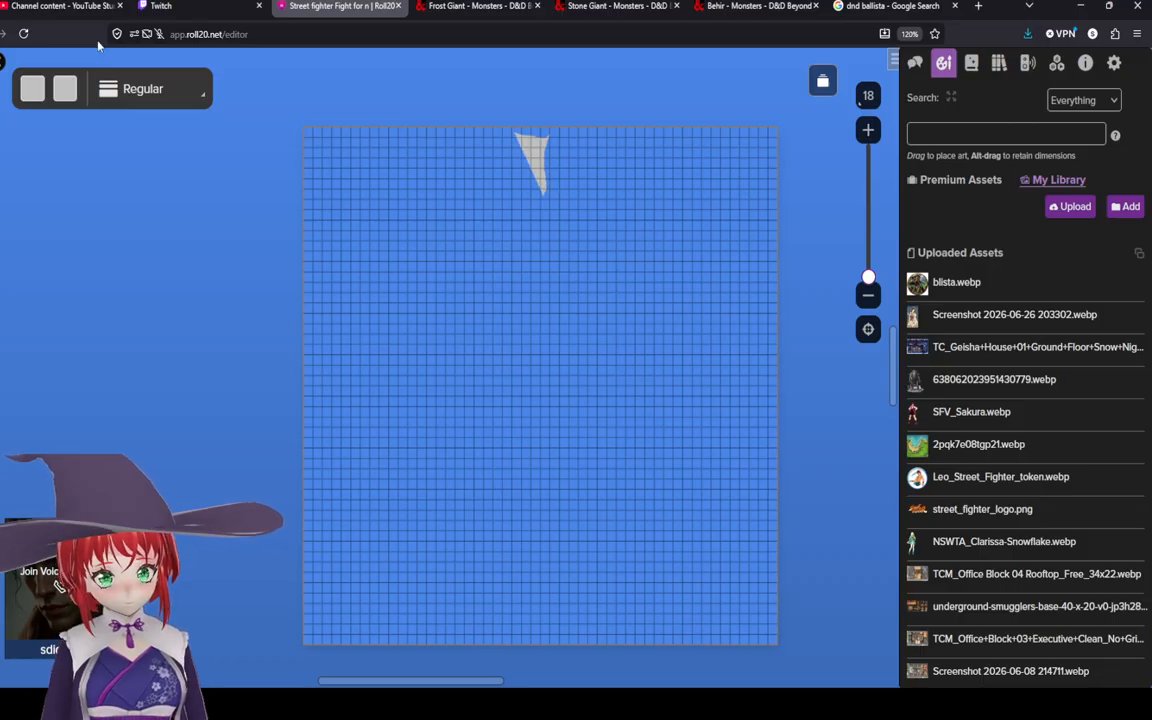
click(1, 62)
right_click(537, 165)
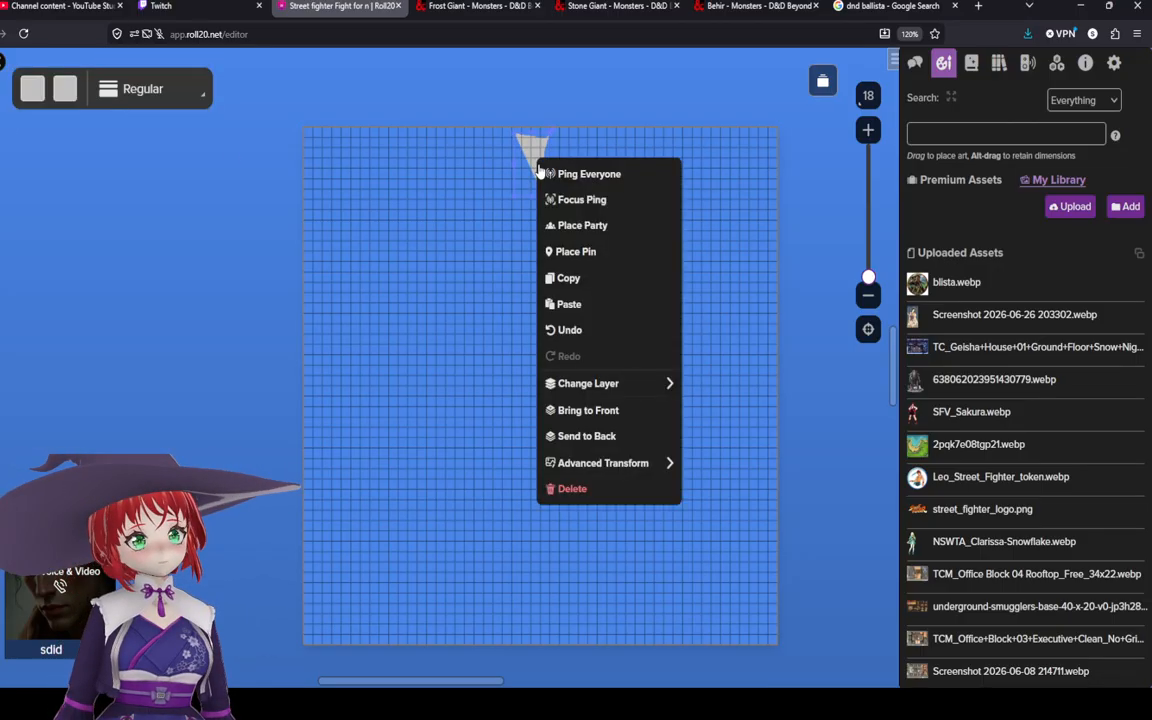
click(586, 485)
Step: Set the drawing colour to #666666 and draw a grey polygon near the map's top edge
click(4, 180)
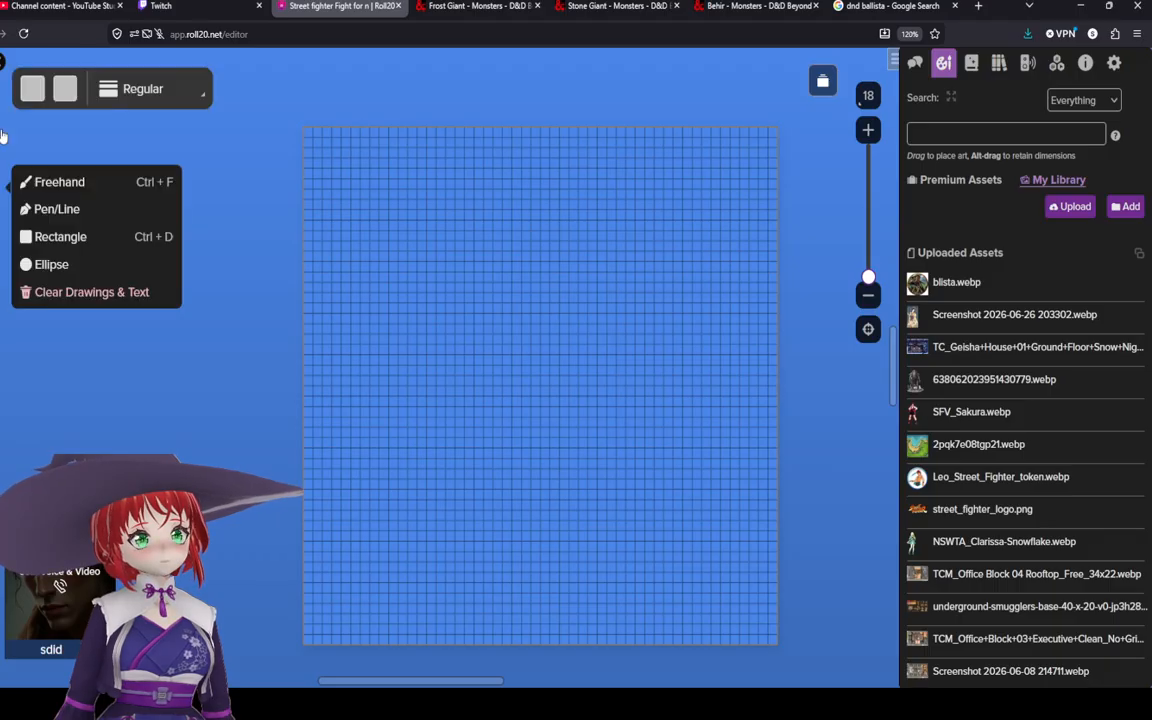
click(32, 88)
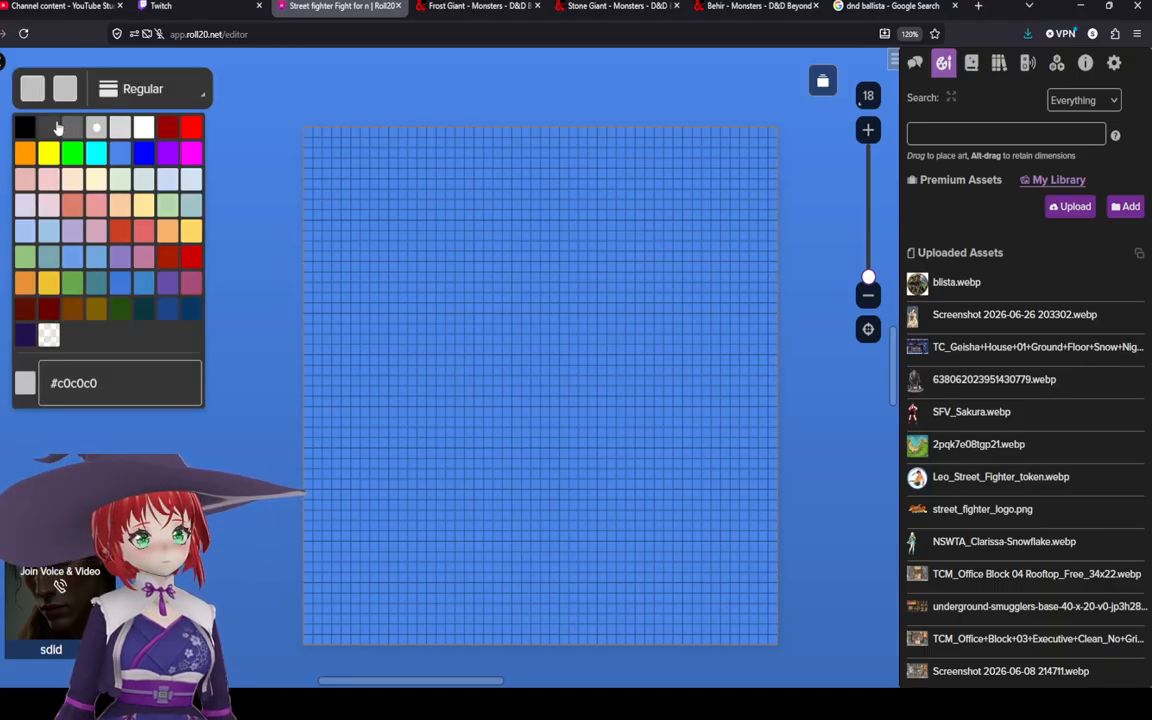
click(72, 127)
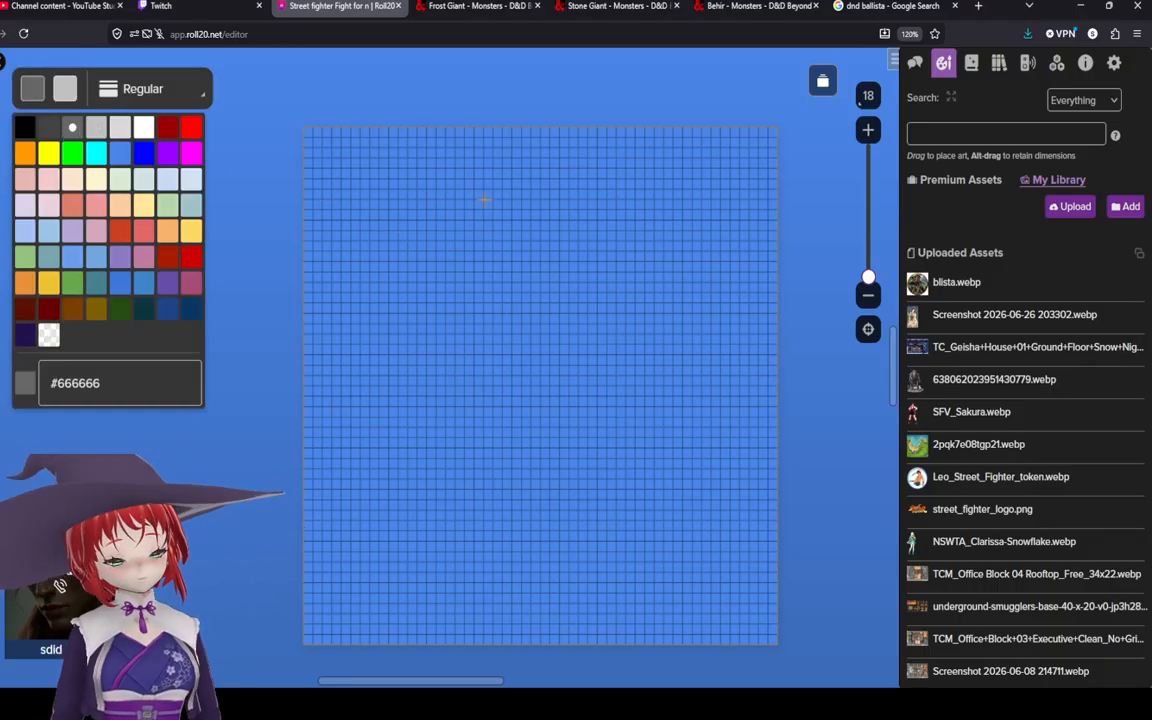
click(510, 141)
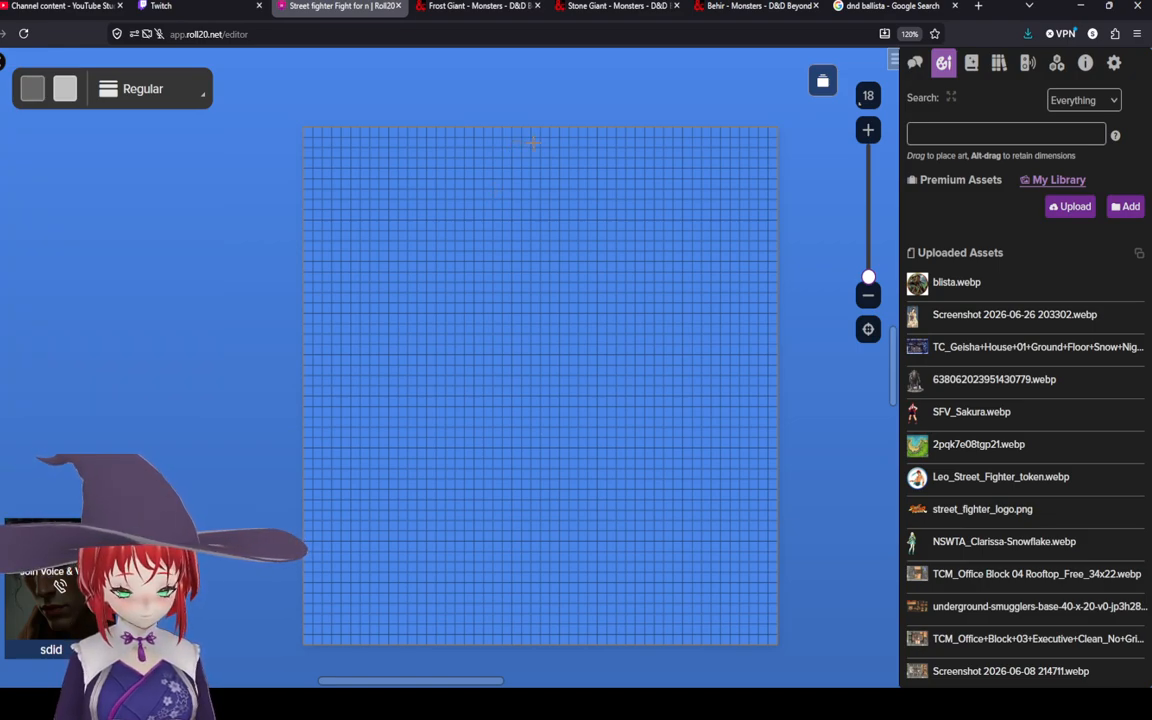
mouse_move(538, 143)
mouse_down()
mouse_move(535, 203)
mouse_move(509, 204)
mouse_move(511, 141)
mouse_up()
scroll(470, 160, up, 5)
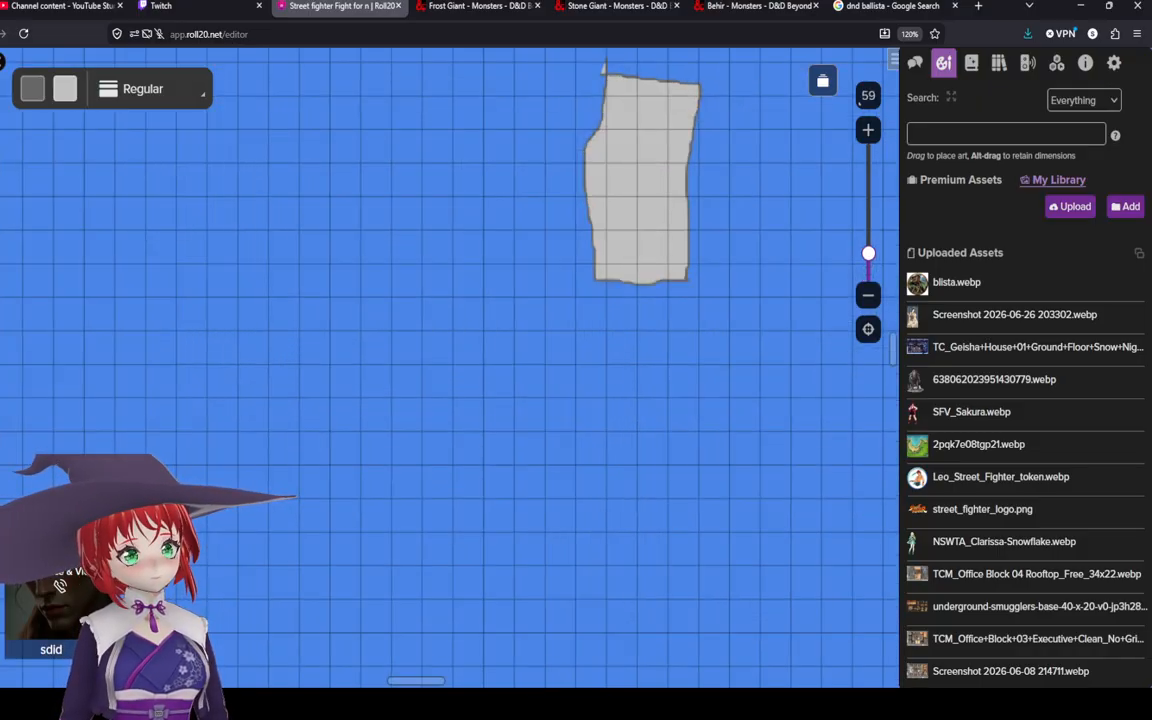
Step: Browse the art library's folders of Roll20 sample assets, from character tokens to maps and objects
click(2, 125)
drag(481, 189, 257, 303)
scroll(1010, 393, down, 6)
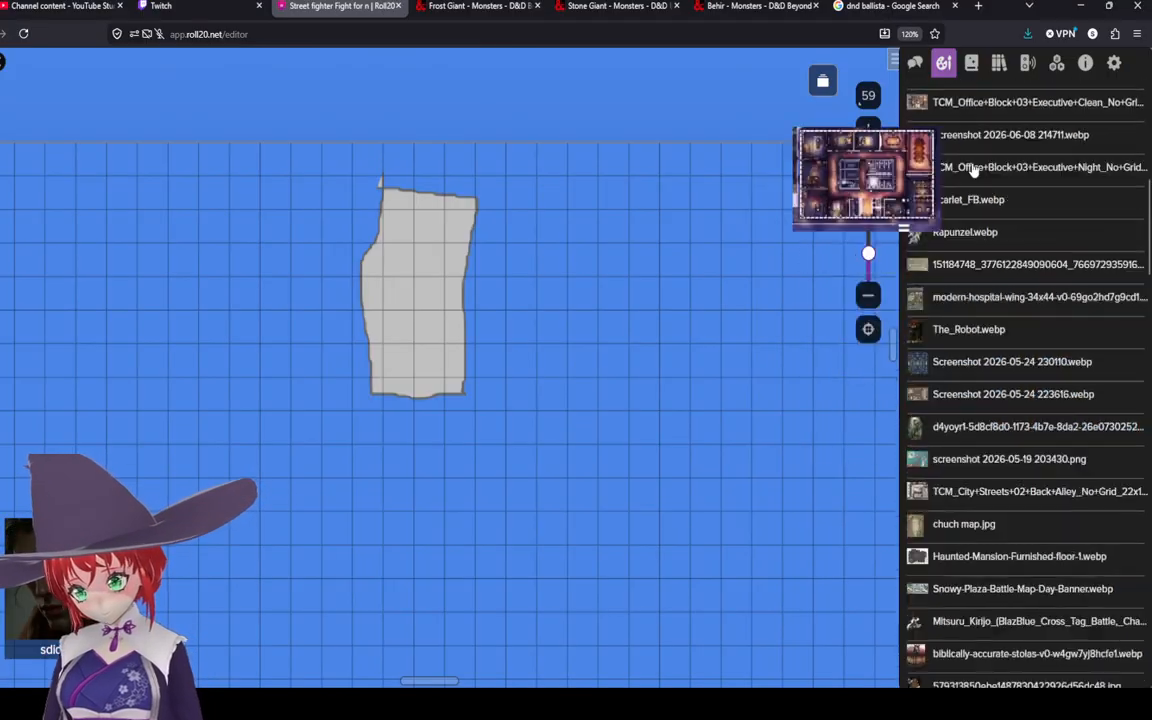
scroll(973, 170, up, 6)
click(959, 180)
scroll(1013, 413, down, 5)
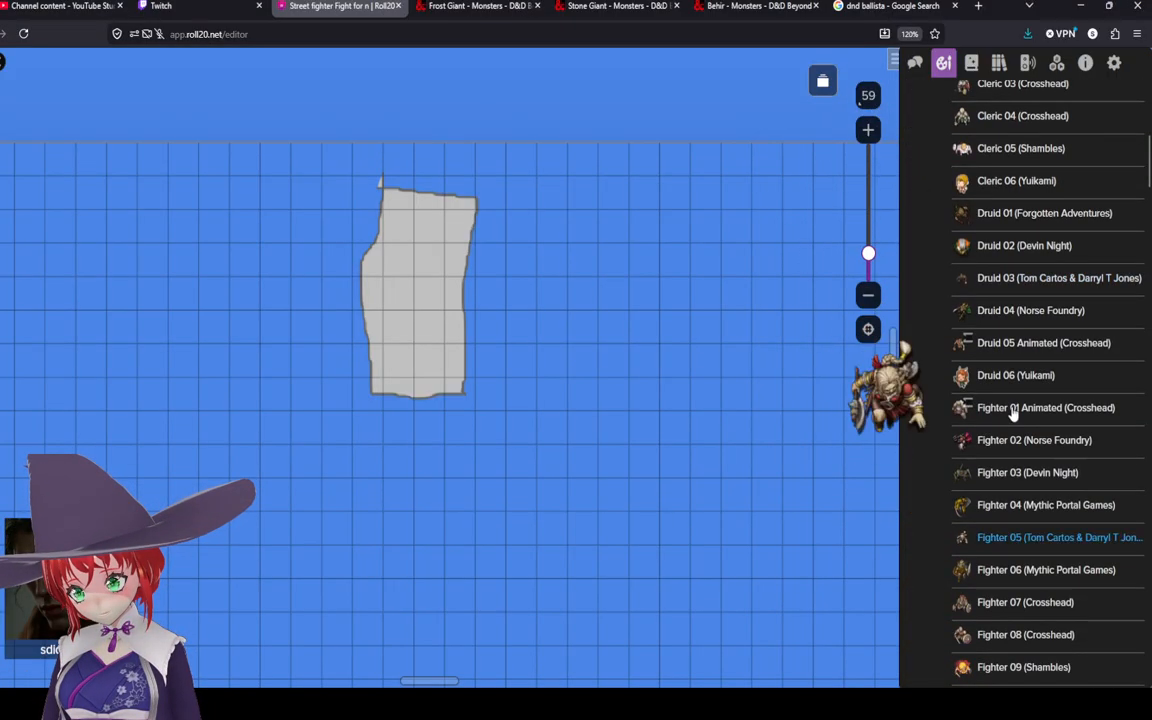
scroll(1013, 413, down, 10)
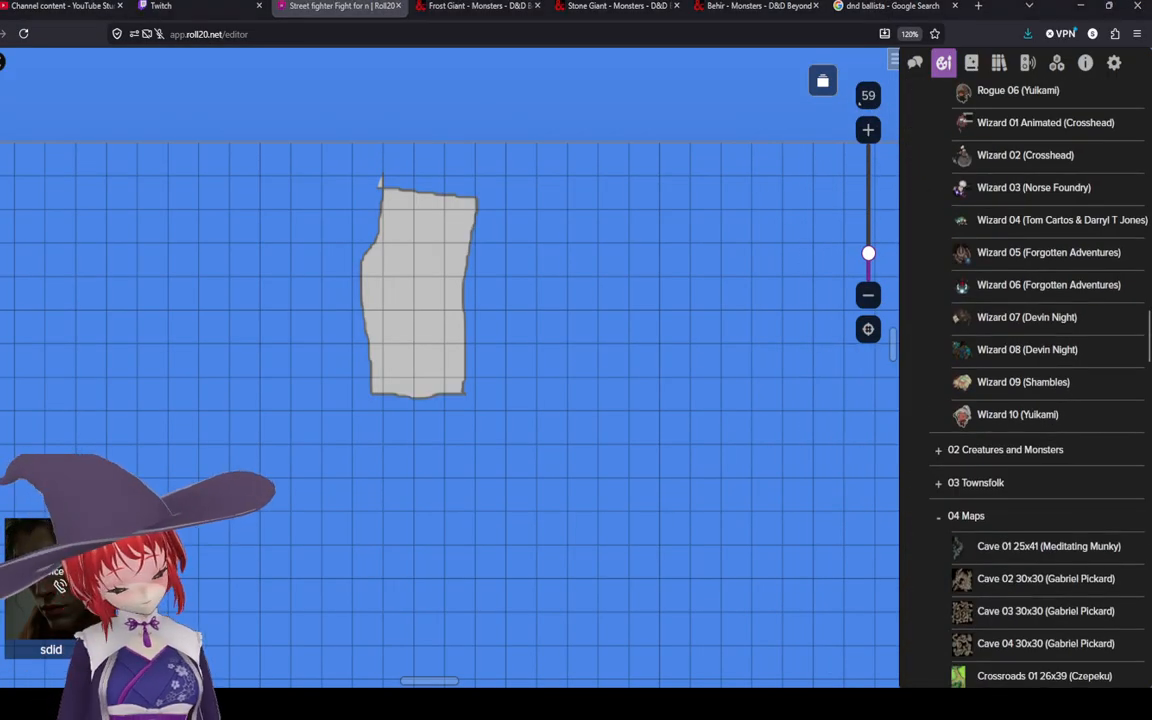
scroll(1040, 466, down, 5)
scroll(1040, 466, down, 4)
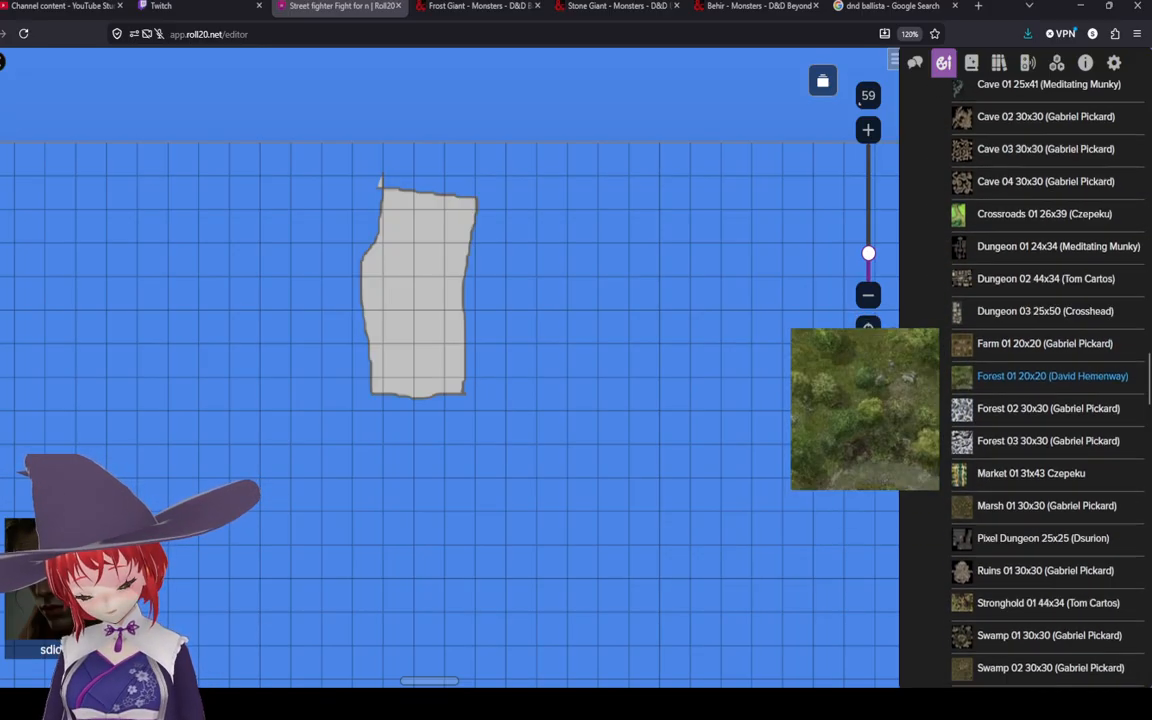
scroll(1040, 430, up, 7)
scroll(1040, 360, up, 5)
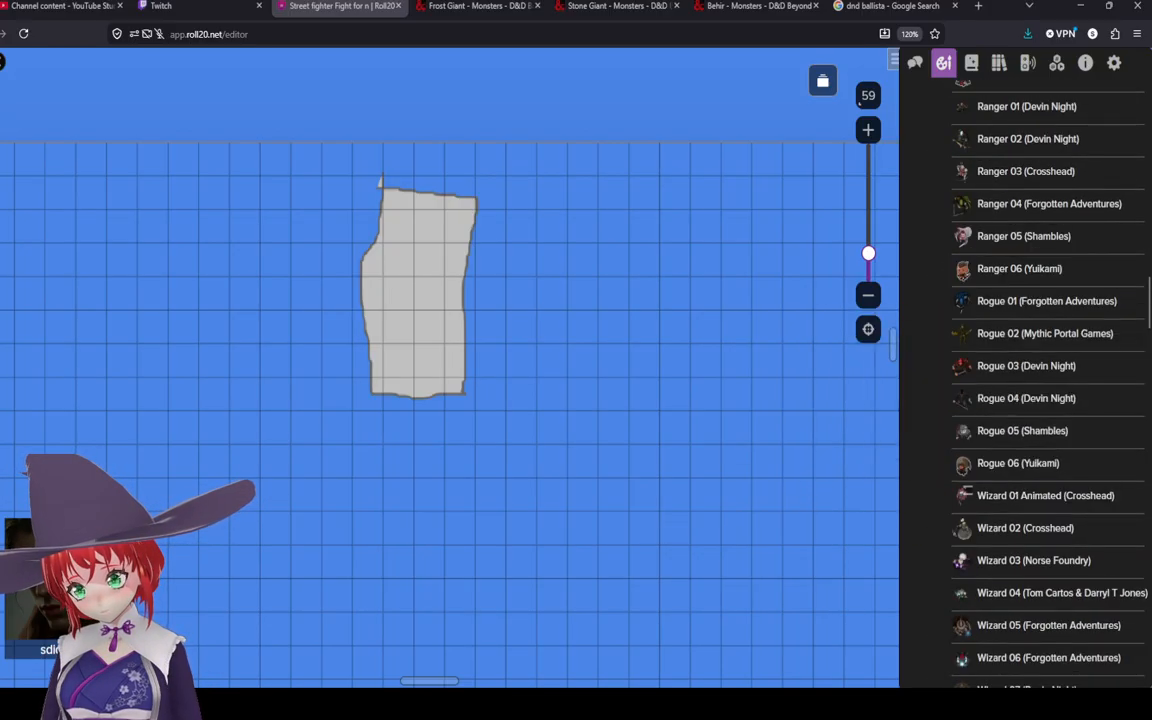
scroll(1040, 360, down, 15)
scroll(1030, 445, up, 5)
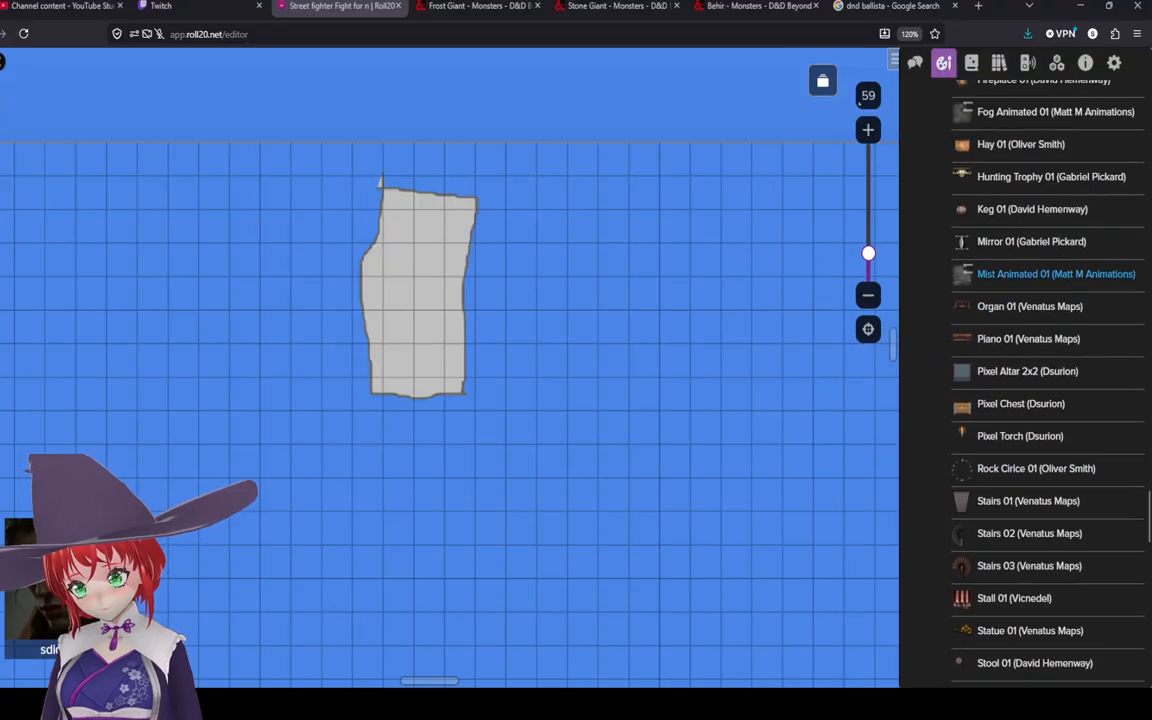
scroll(1040, 400, up, 3)
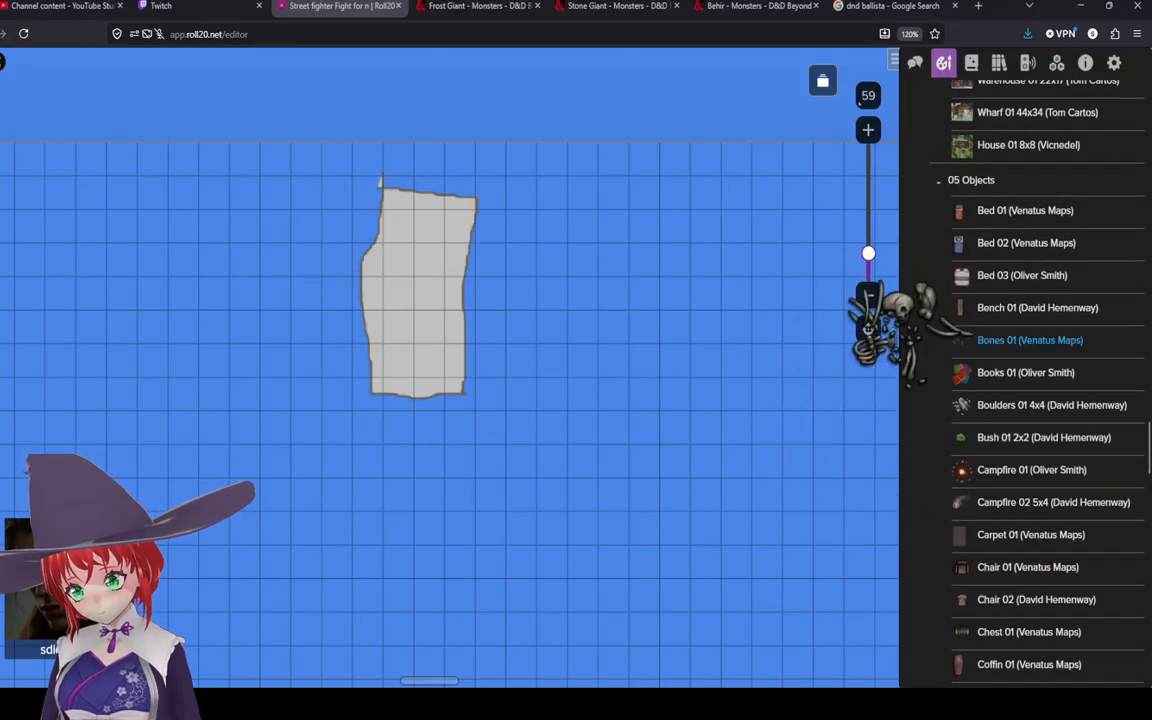
scroll(1040, 280, down, 5)
scroll(1040, 340, down, 5)
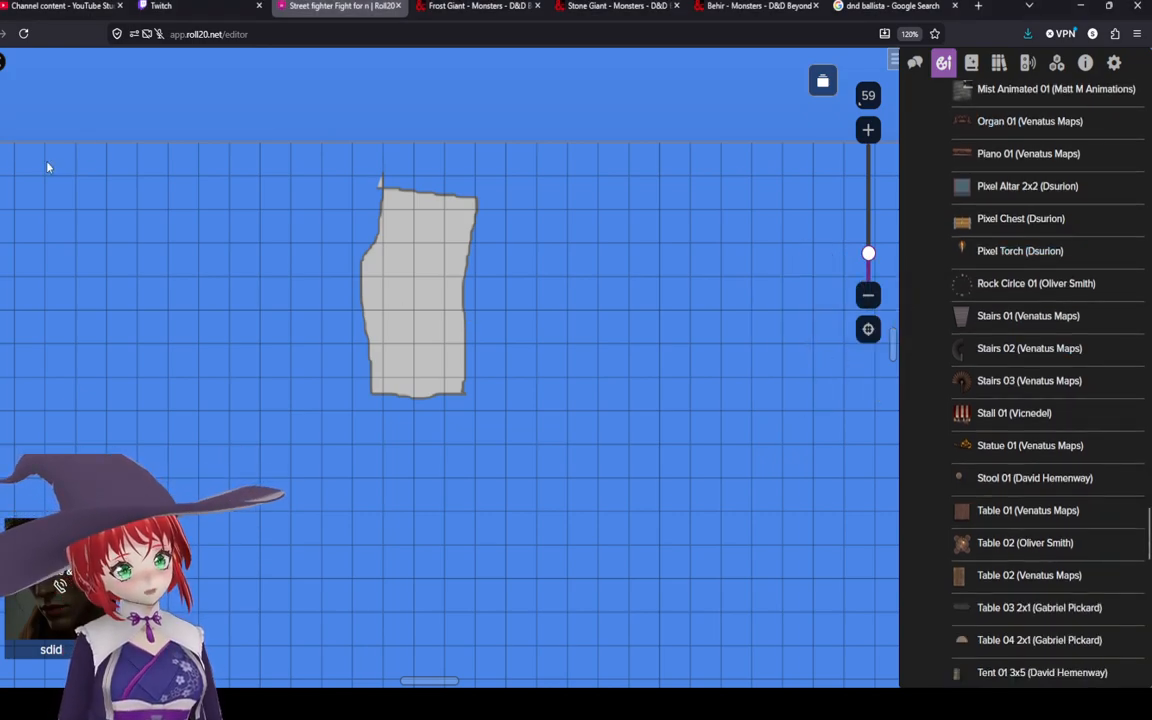
Step: Enlarge the grey polygon and move it up so it extends from the map's top edge
click(409, 318)
drag(477, 396, 530, 462)
drag(414, 358, 416, 302)
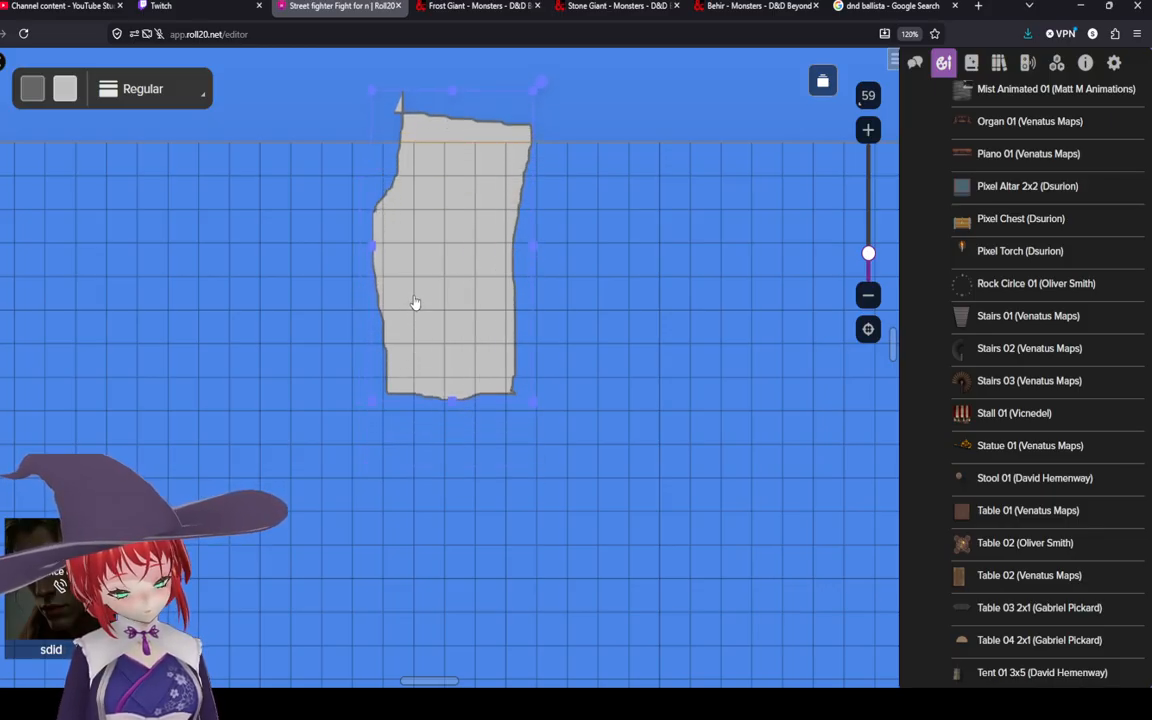
scroll(1020, 530, down, 1)
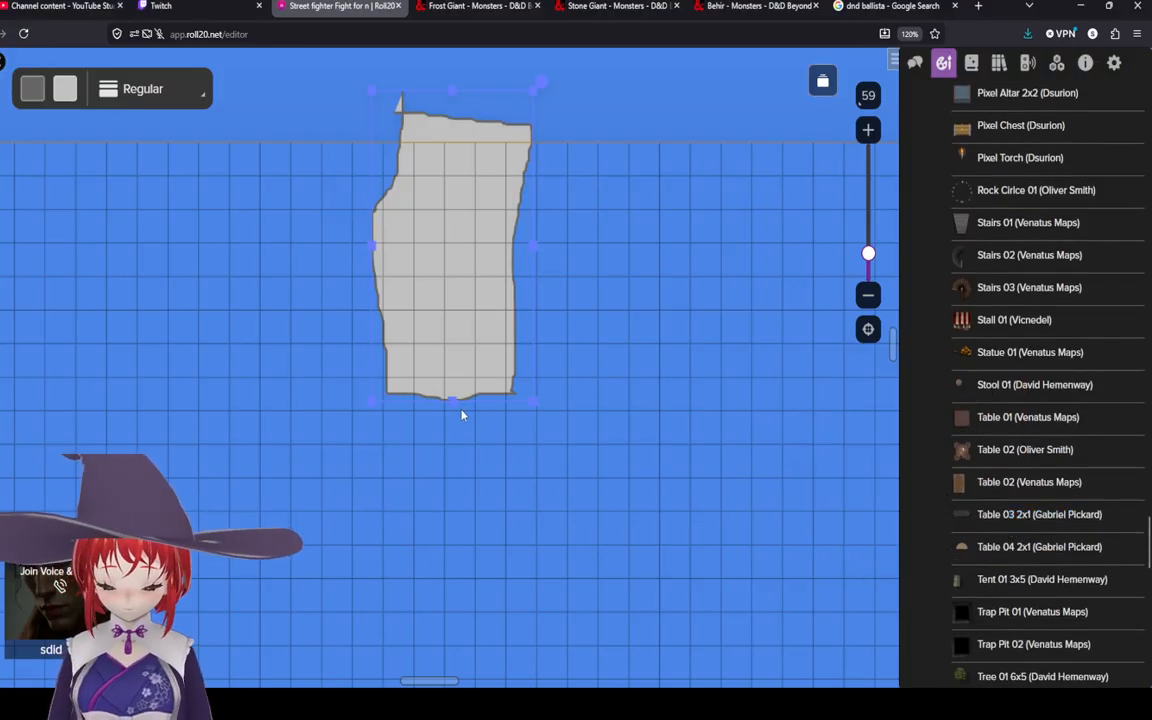
mouse_move(450, 402)
mouse_down()
mouse_move(450, 508)
mouse_move(457, 382)
mouse_up()
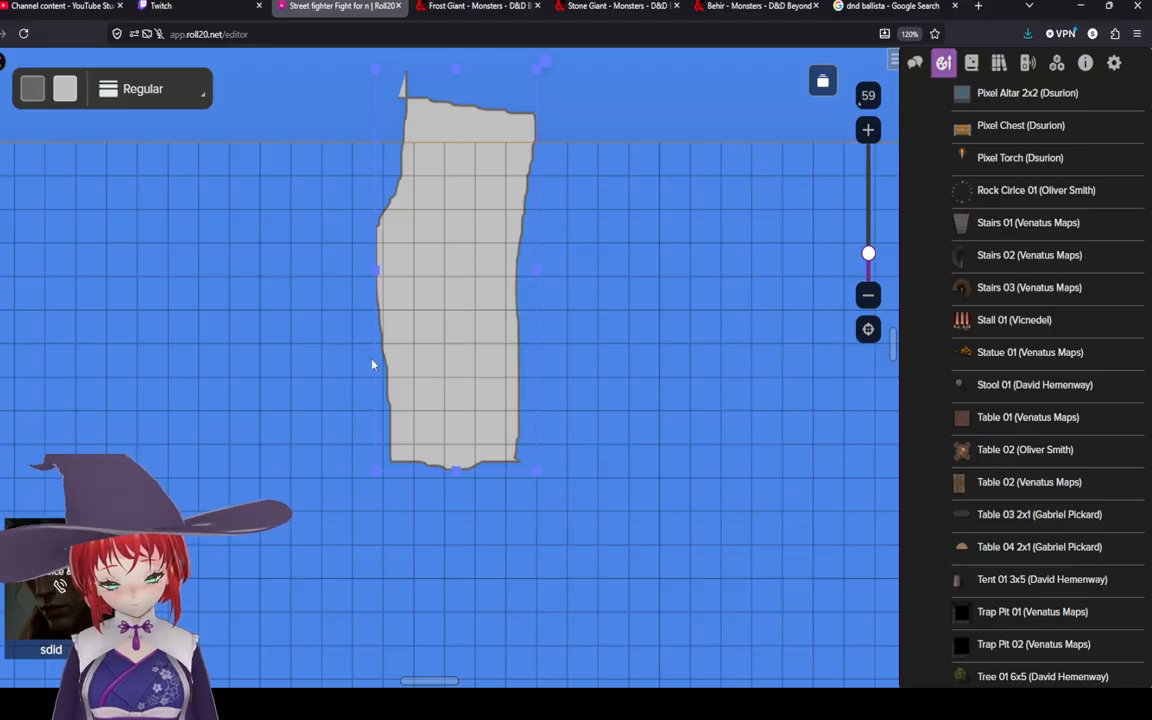
Step: Browse the sample objects in the art library for a suitable prop
mouse_move(1008, 463)
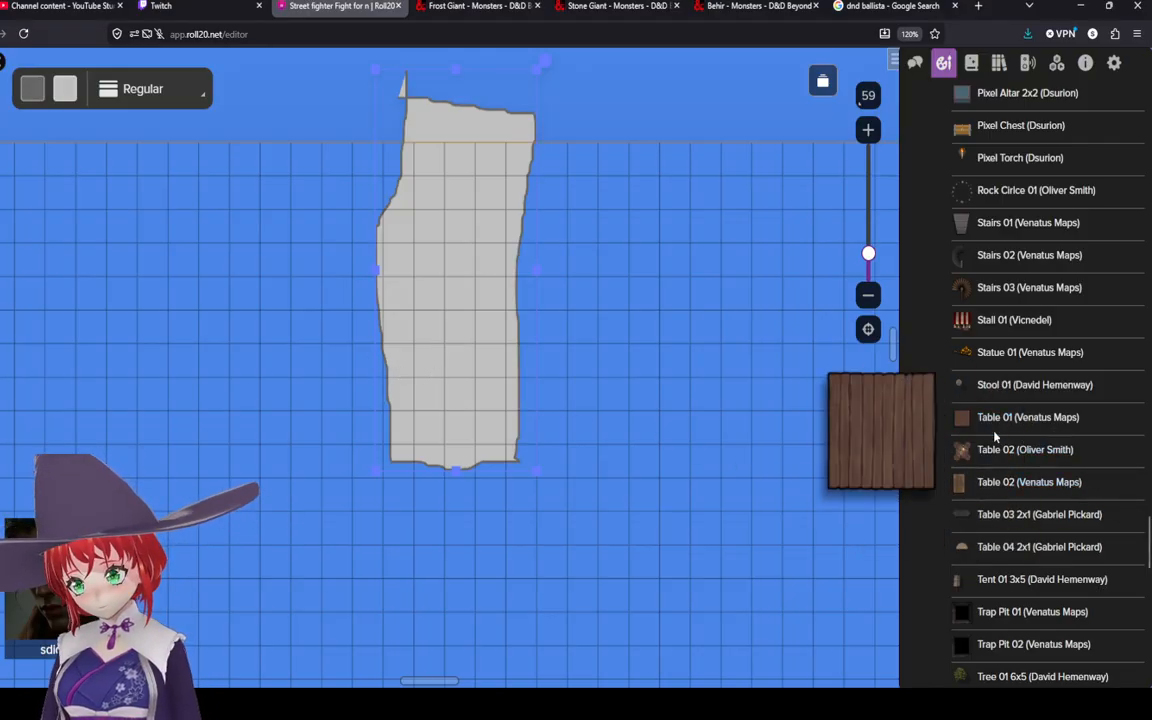
scroll(1010, 480, down, 3)
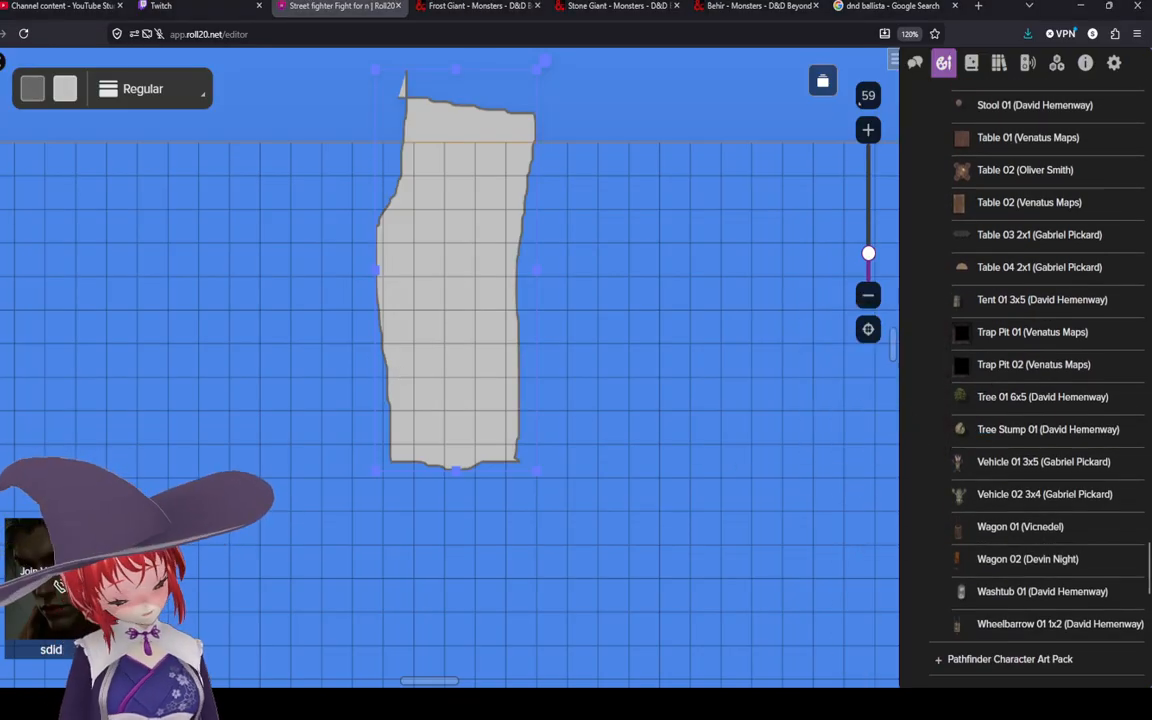
scroll(928, 483, down, 2)
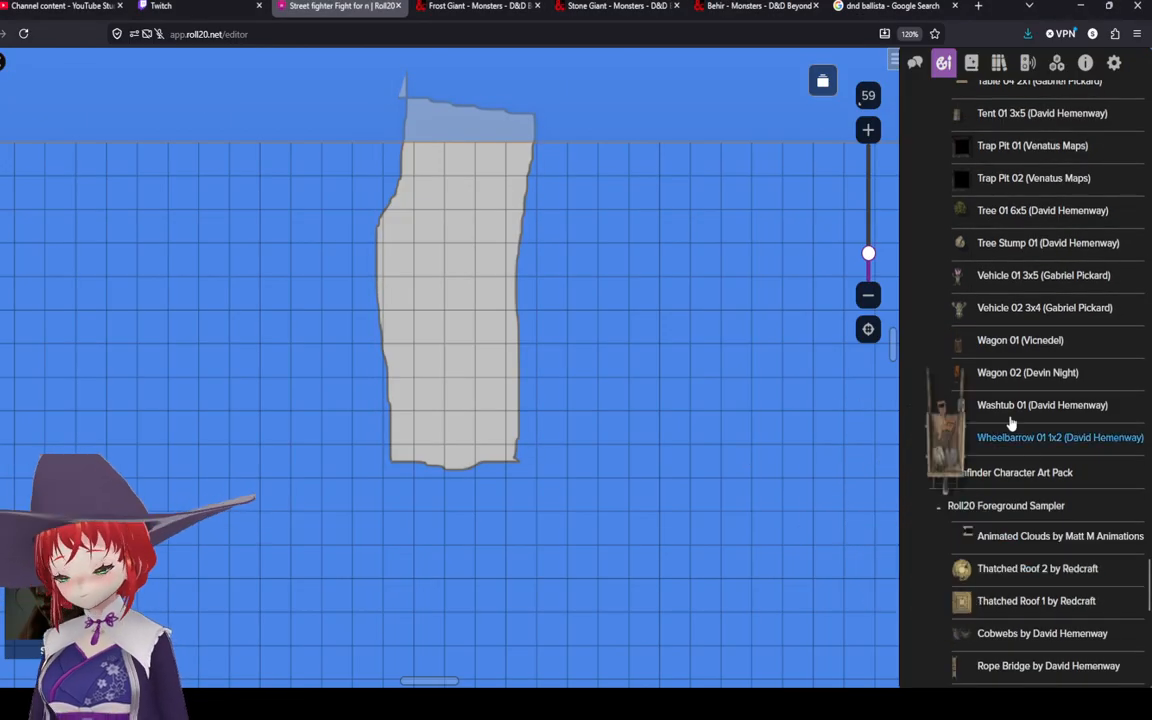
mouse_move(1007, 415)
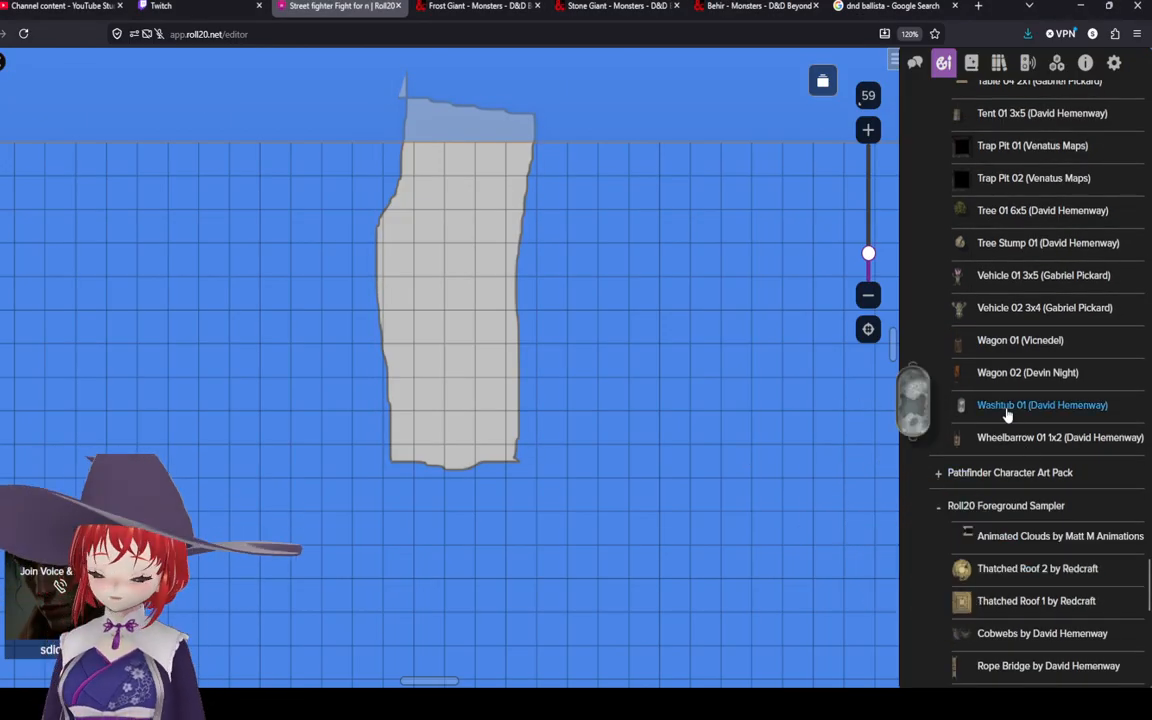
scroll(1007, 415, up, 4)
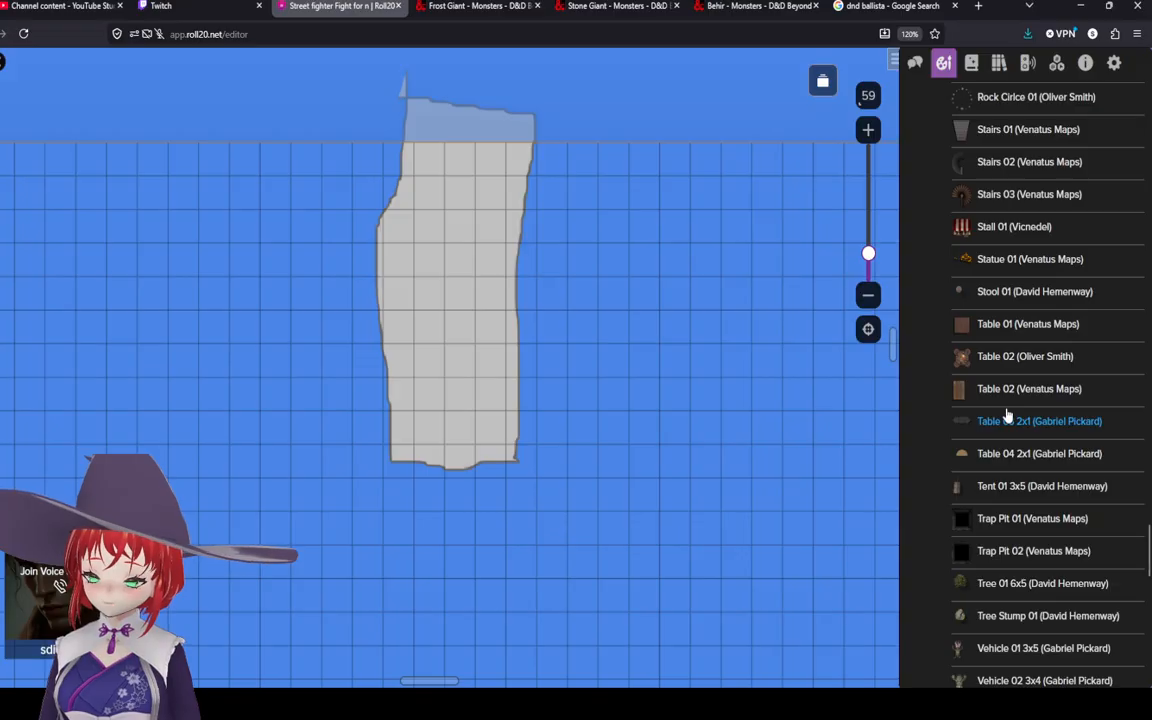
scroll(1007, 415, down, 9)
mouse_move(991, 532)
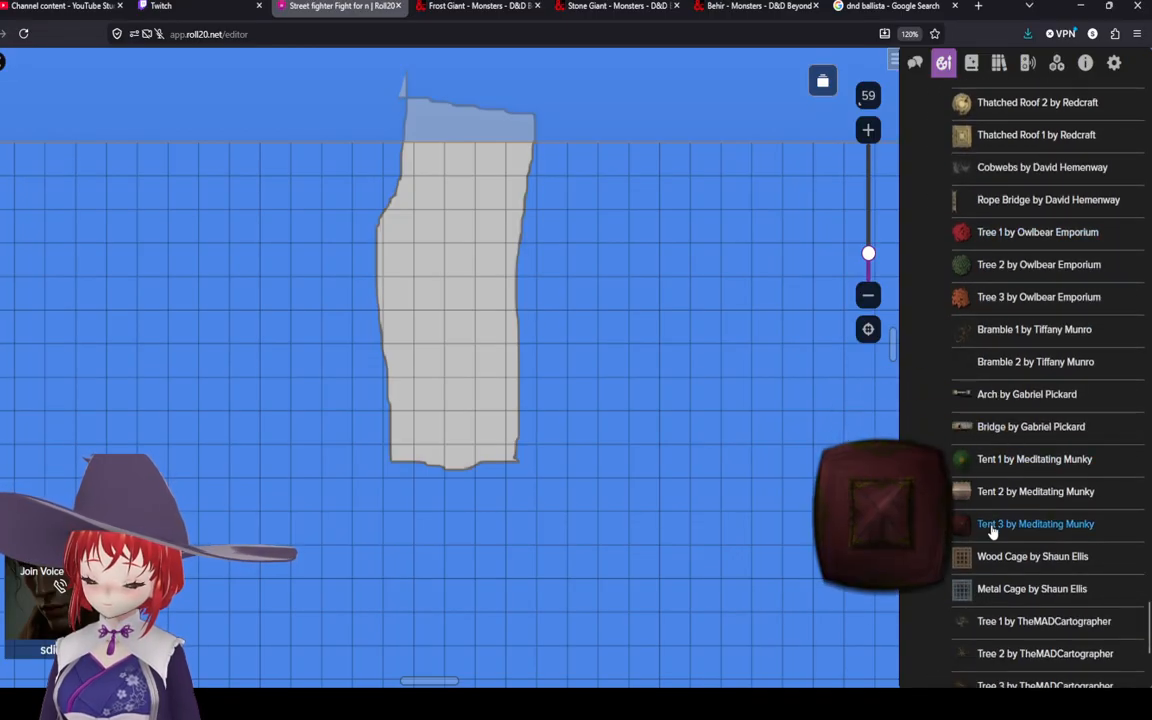
scroll(945, 540, up, 6)
scroll(960, 540, down, 6)
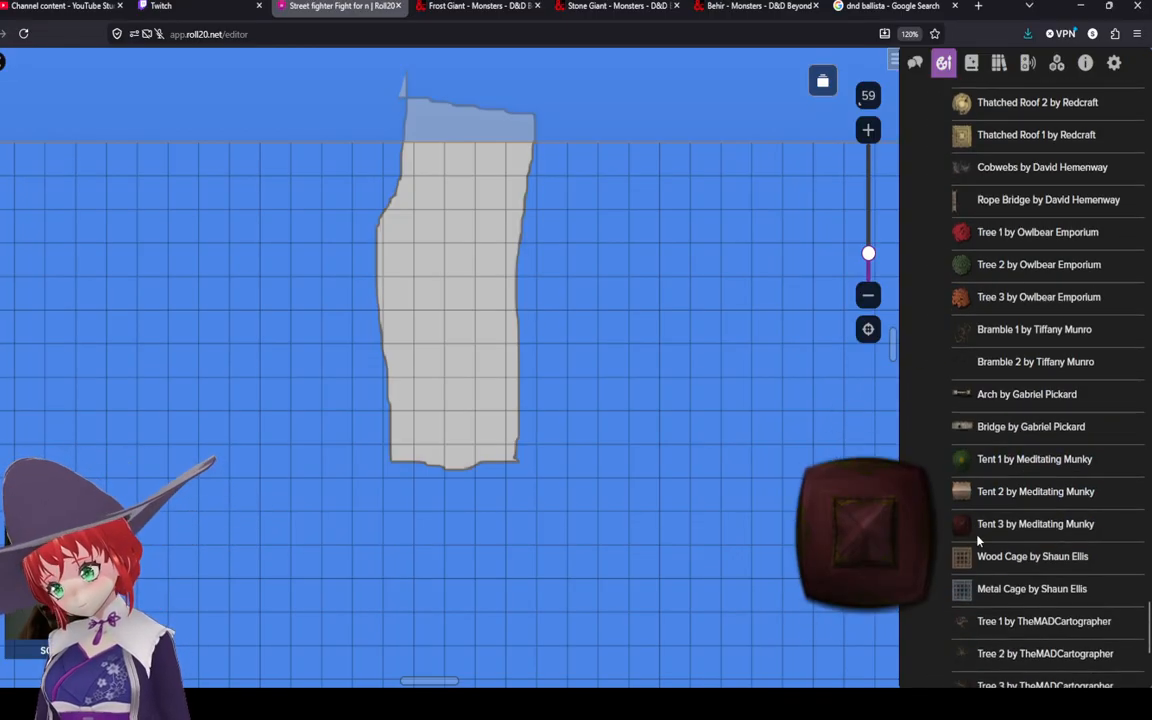
mouse_move(989, 587)
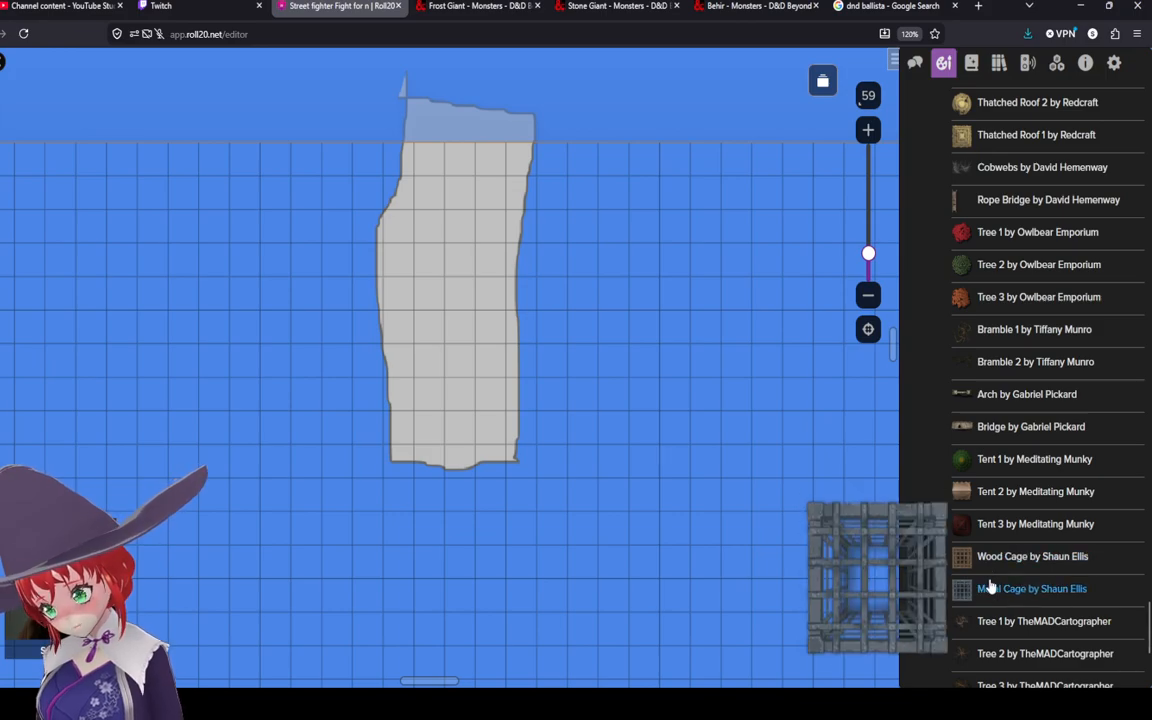
scroll(989, 587, up, 8)
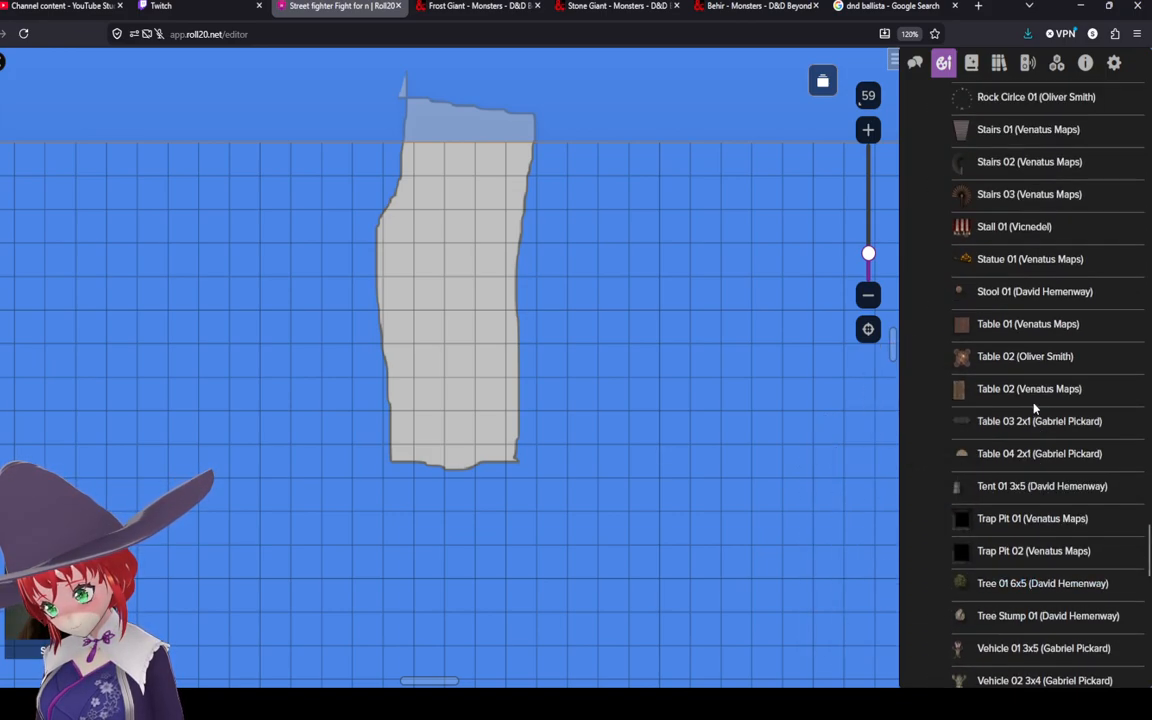
scroll(1000, 410, up, 3)
scroll(997, 400, up, 3)
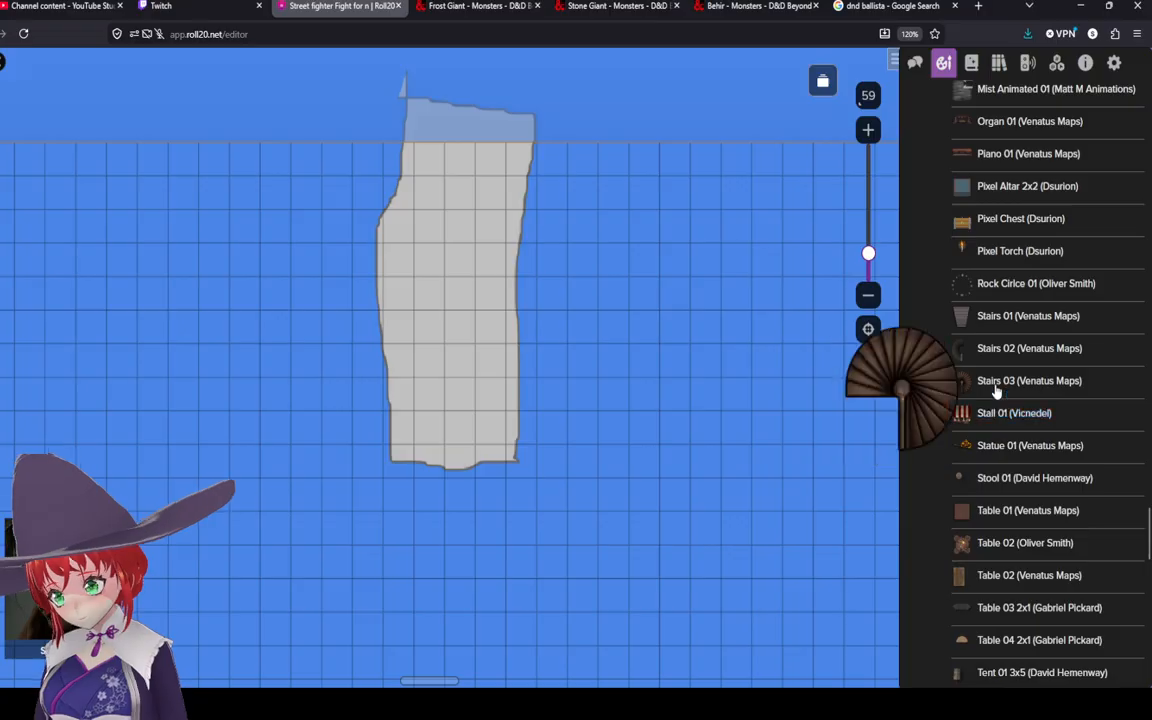
Step: Place the Stairs 01 asset onto the top of the grey polygon, dismiss the size prompt and enlarge it
drag(960, 316, 428, 235)
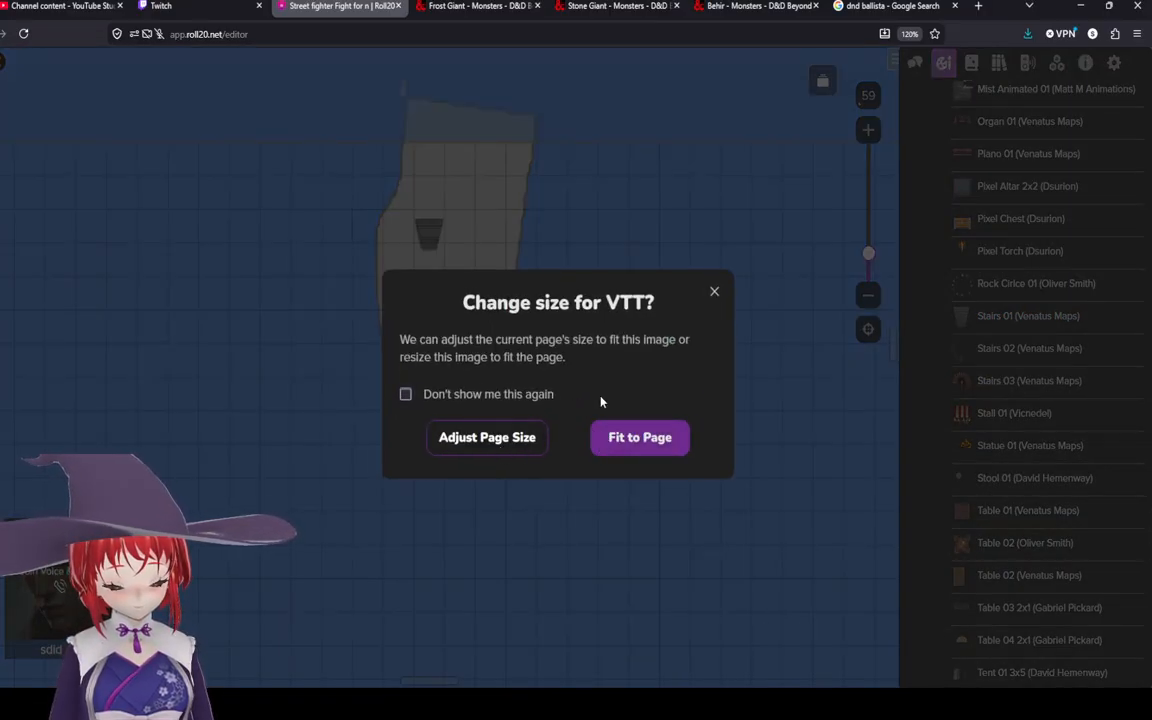
click(714, 293)
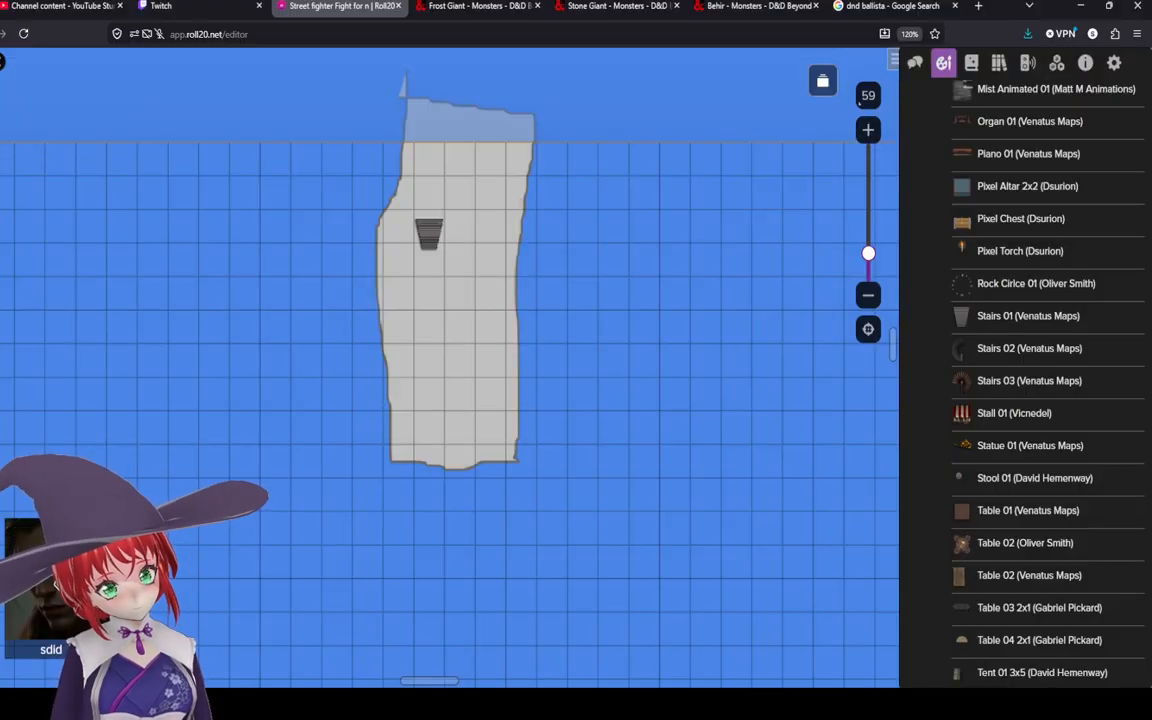
click(428, 232)
drag(441, 215, 555, 118)
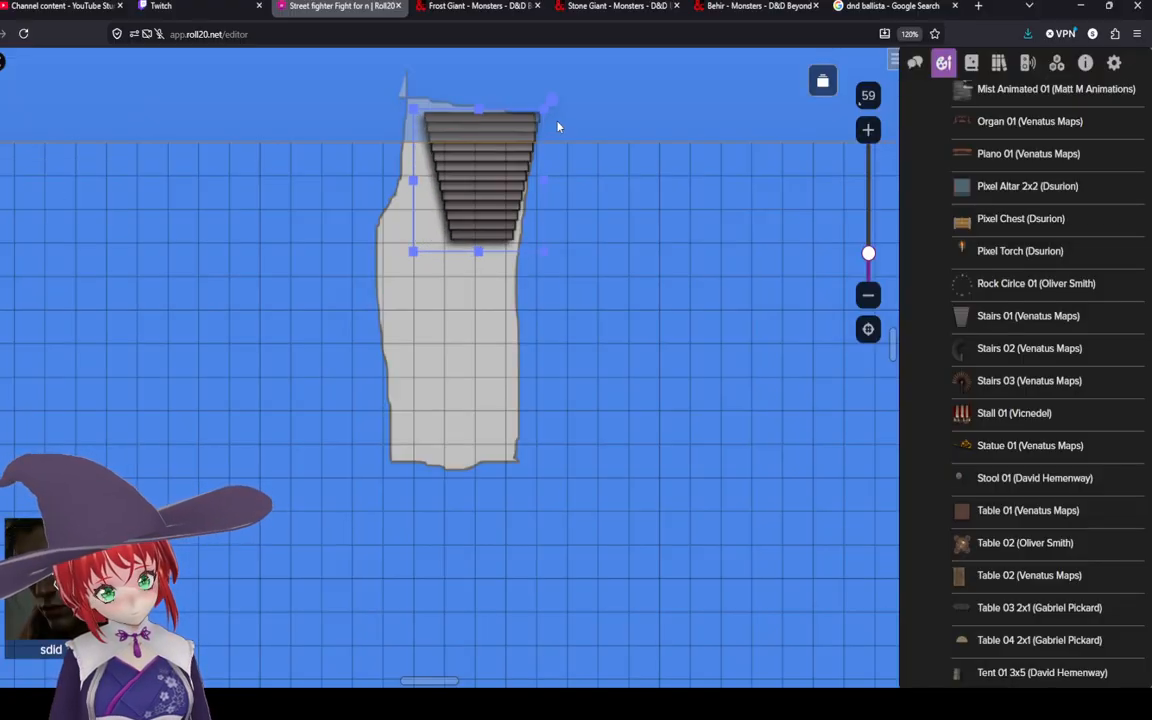
Step: Disable grid snapping for the stairs and nudge them into place at the polygon's top
right_click(488, 201)
mouse_move(585, 540)
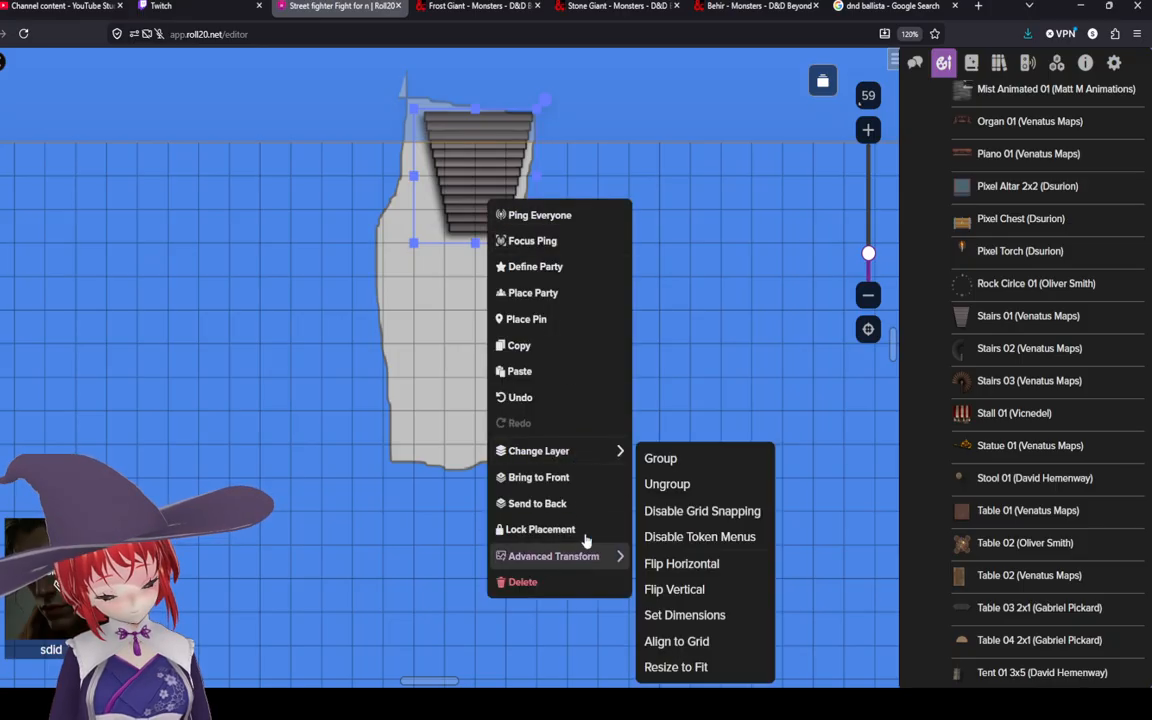
click(674, 512)
drag(451, 171, 470, 188)
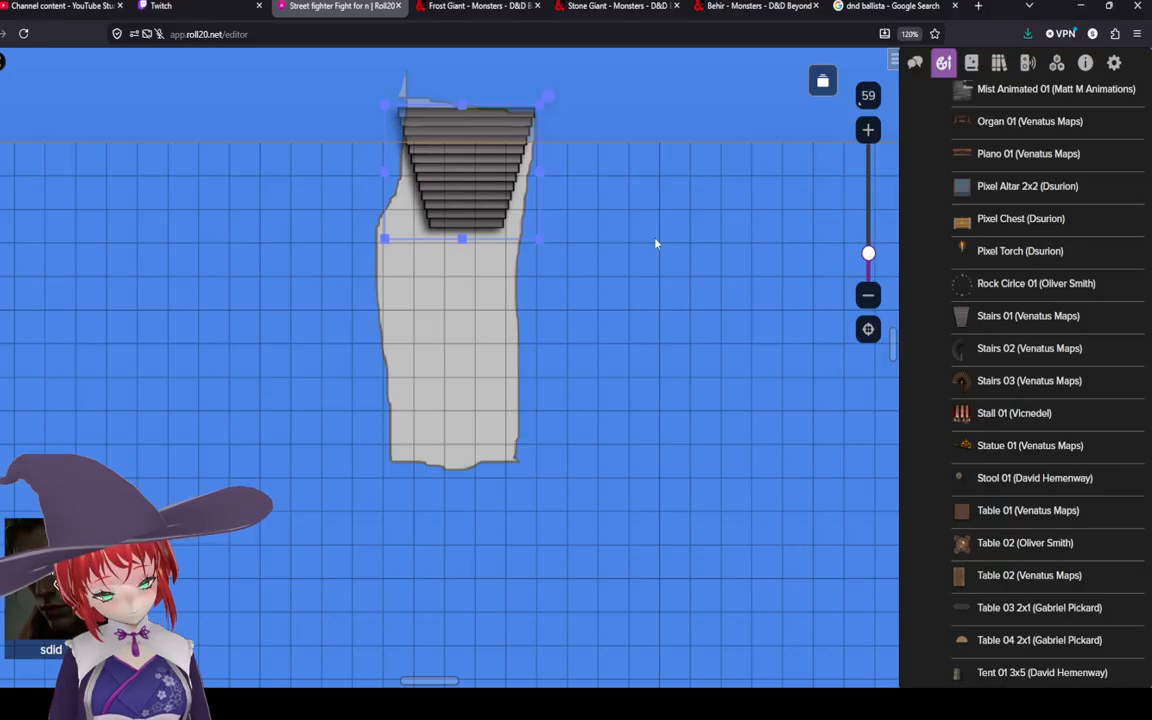
click(640, 309)
Step: Resize and reposition the stairs so they fit the width of the polygon's top end
scroll(607, 310, down, 3)
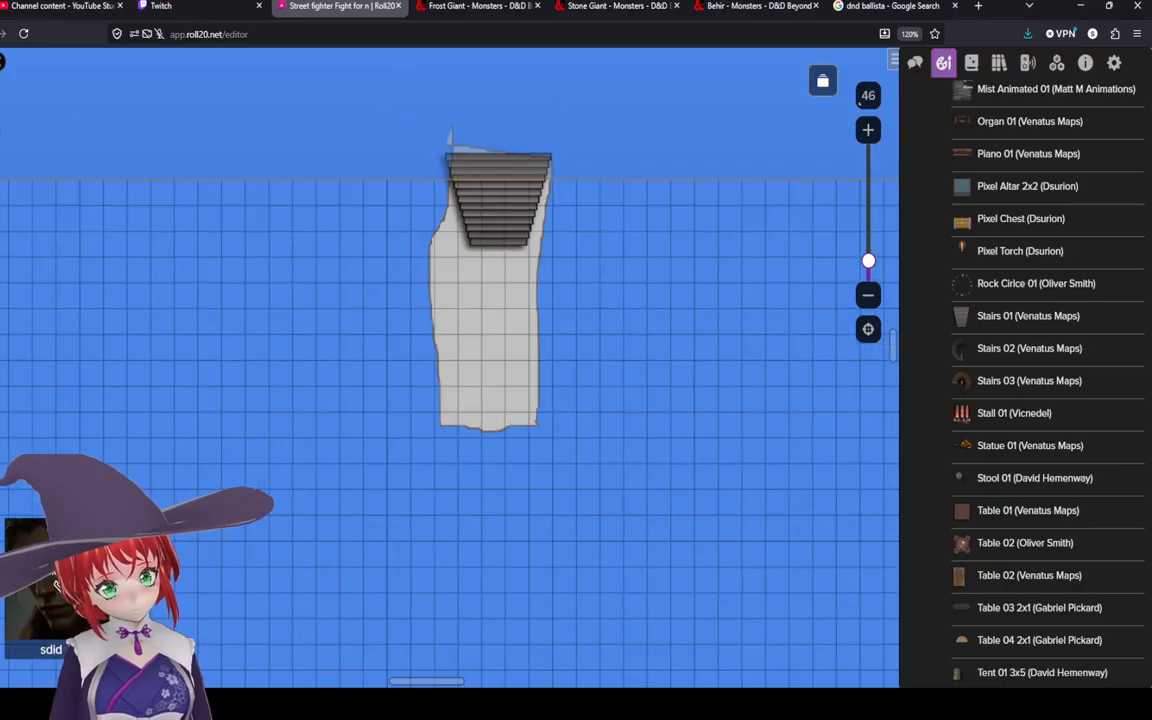
scroll(429, 314, down, 3)
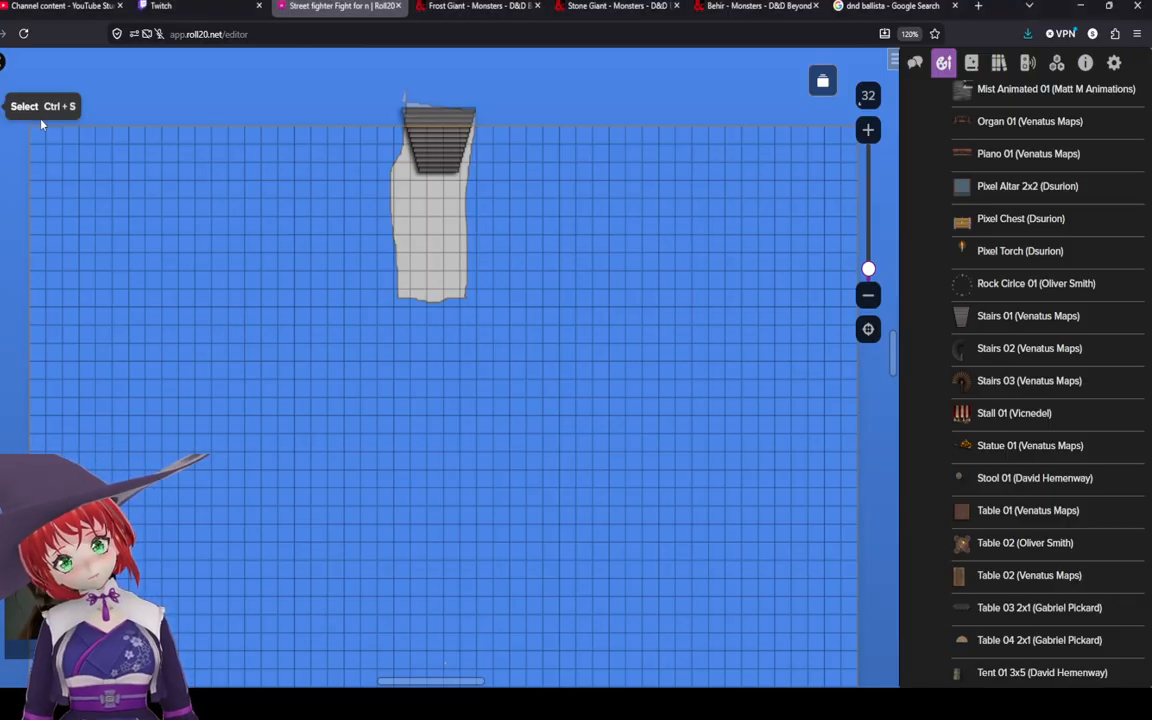
click(437, 164)
drag(484, 102, 266, 234)
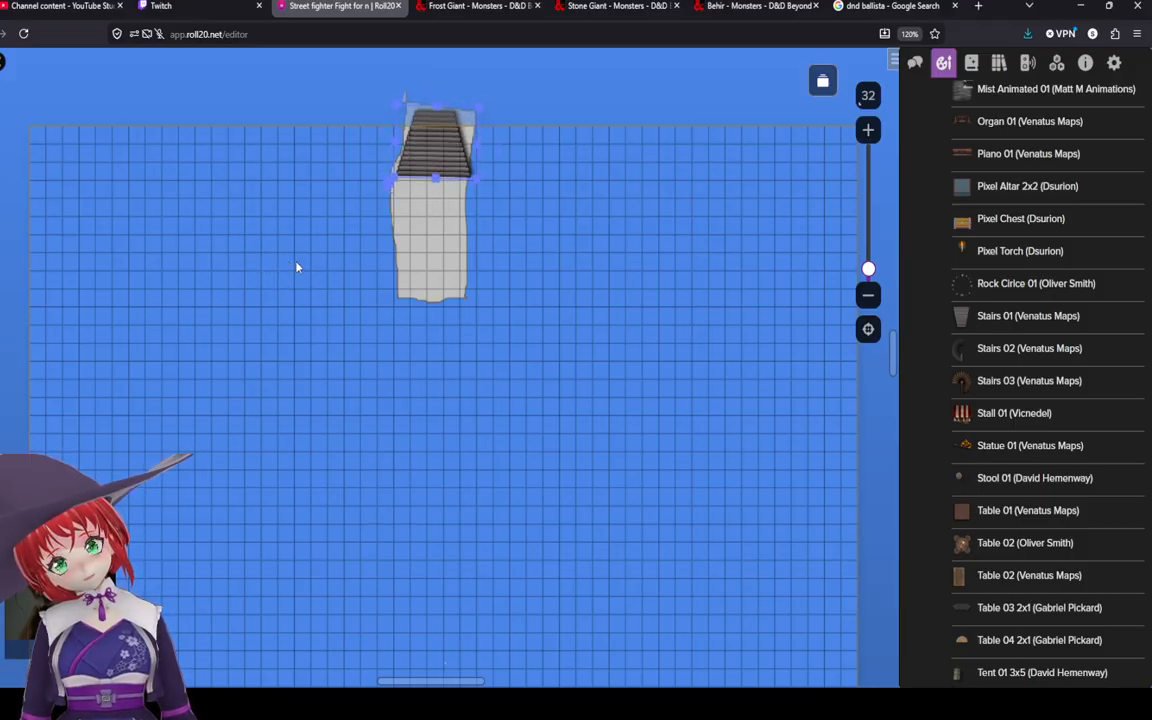
mouse_move(475, 176)
mouse_down()
mouse_move(431, 163)
mouse_move(479, 184)
mouse_up()
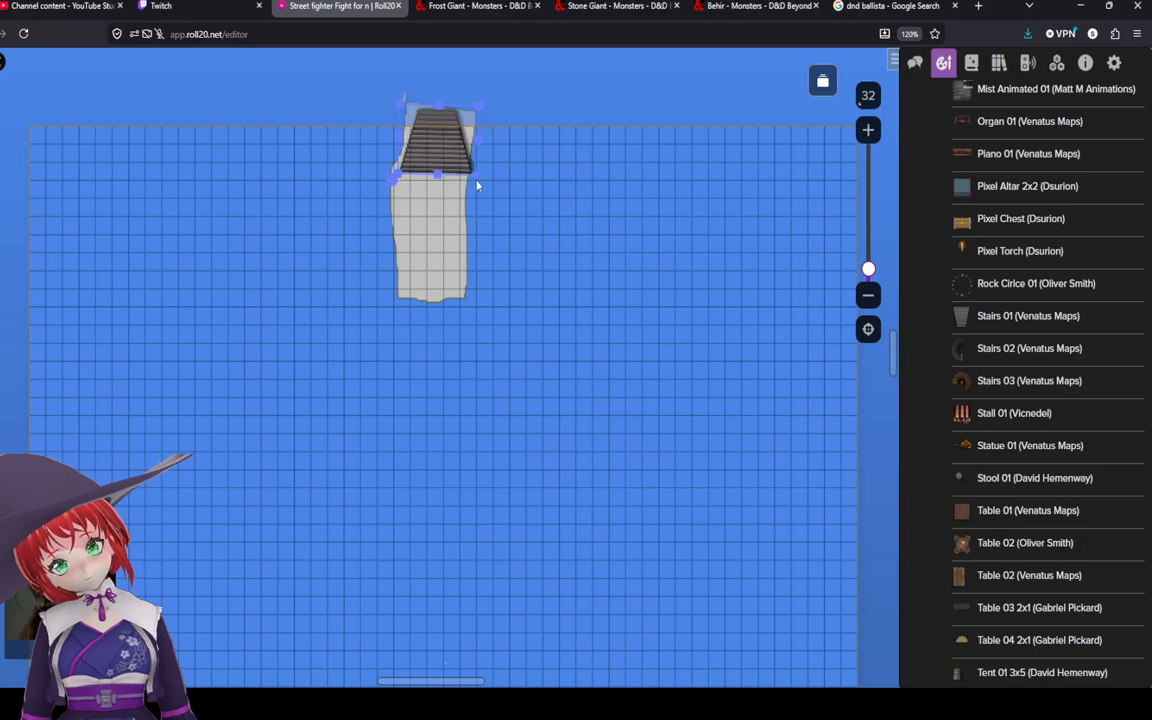
drag(395, 181, 449, 149)
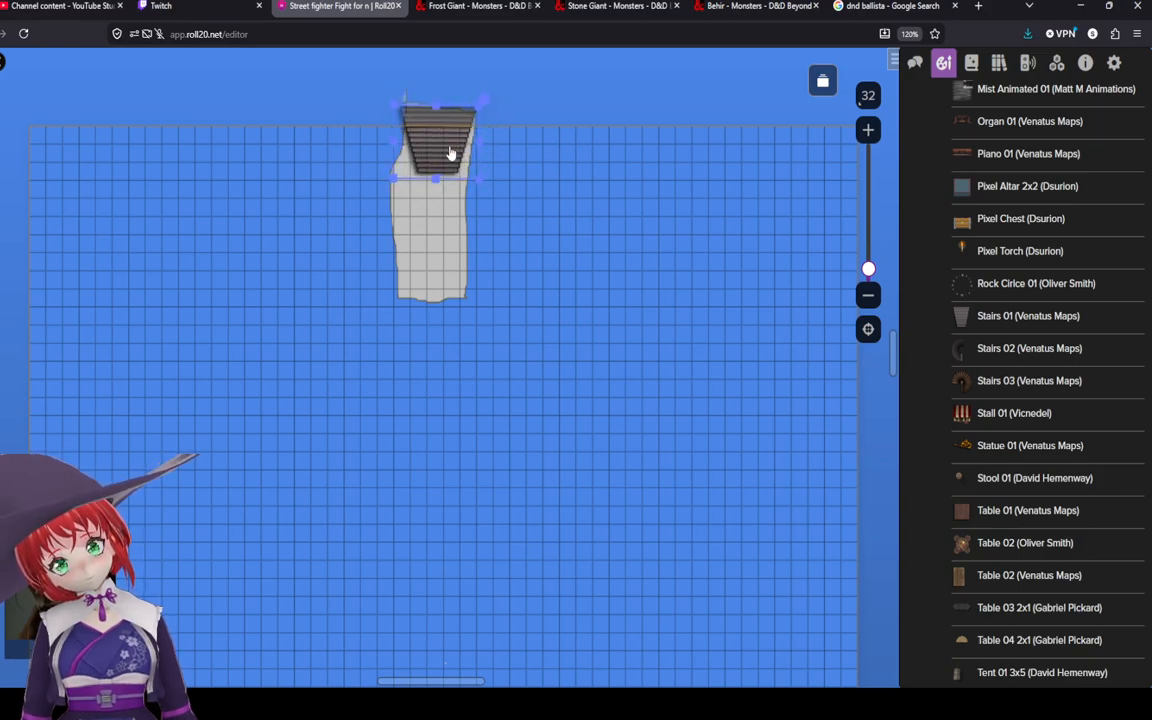
click(563, 214)
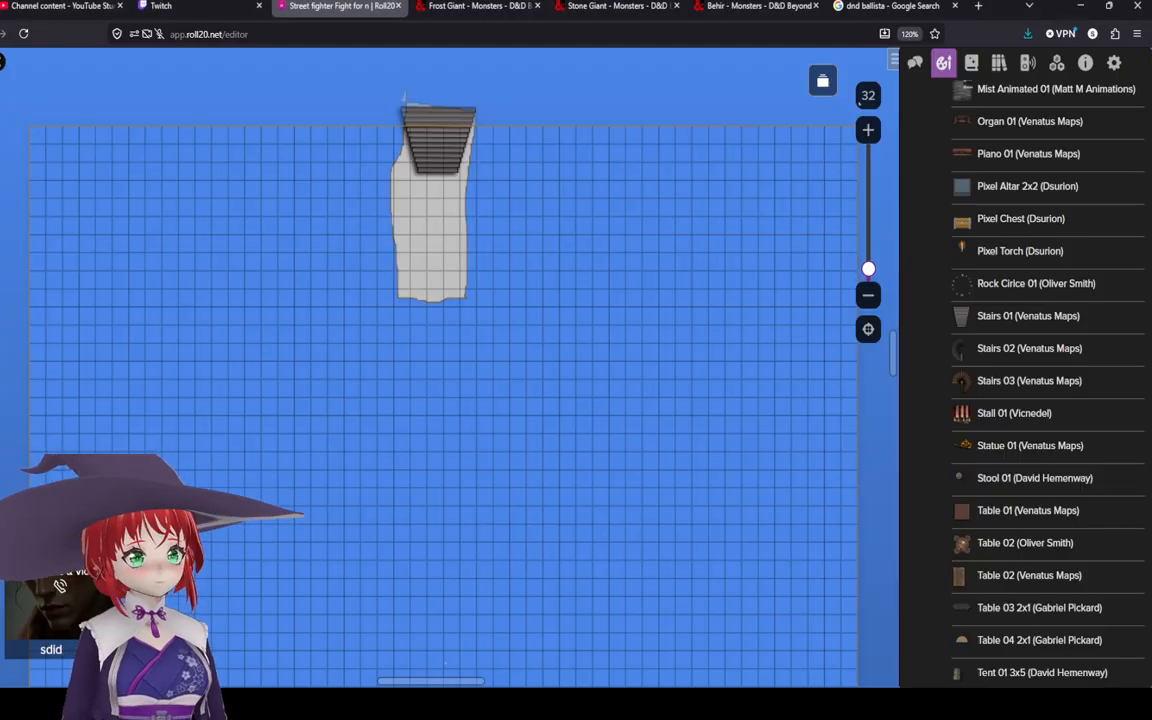
Step: Draw a red line along the bottom edge of the grey polygon and set its stroke width to Extra Large
click(2, 188)
click(38, 83)
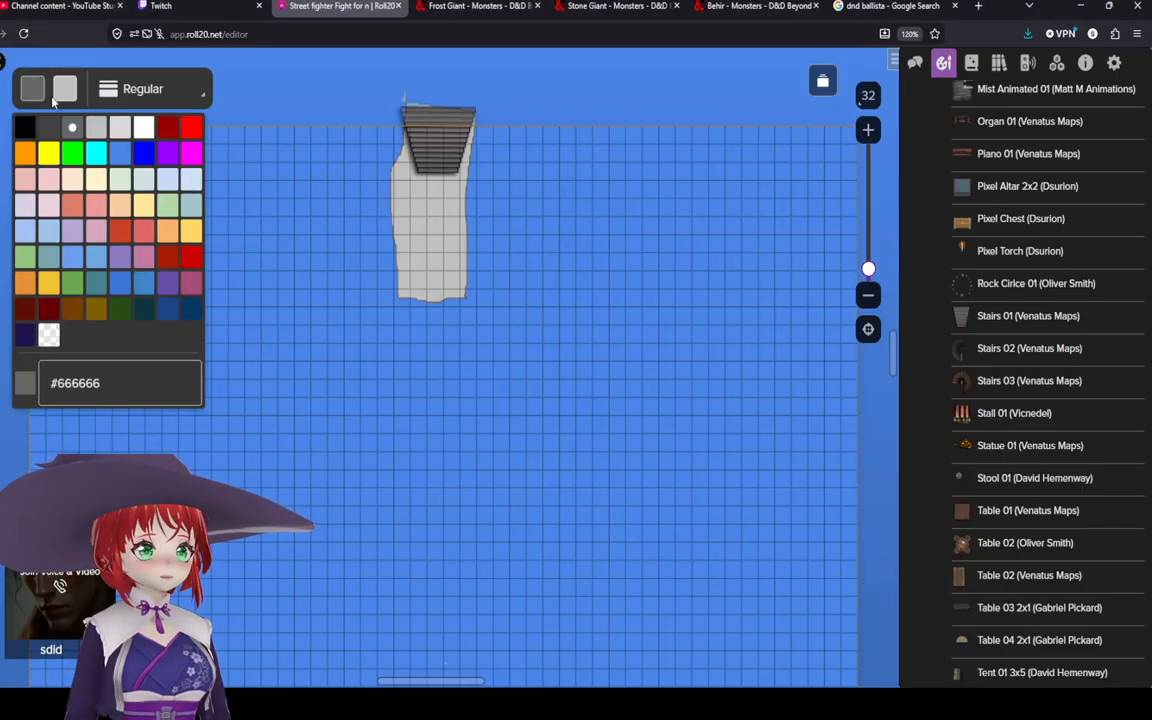
click(190, 128)
scroll(380, 224, up, 5)
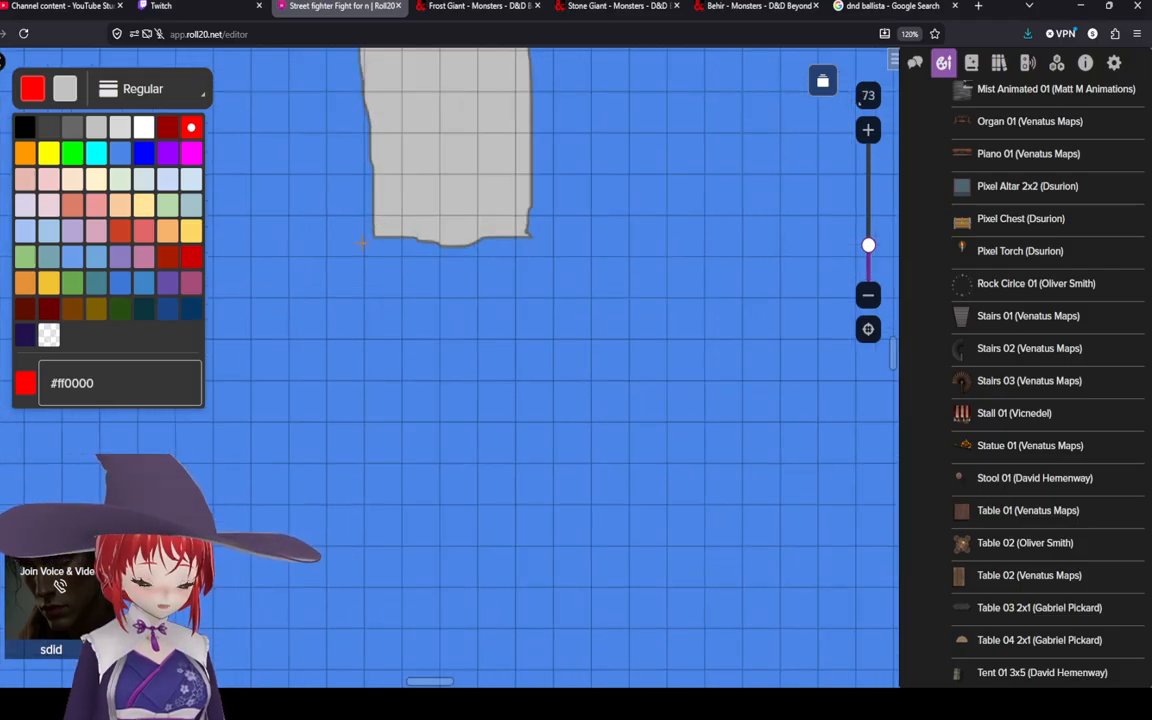
click(376, 233)
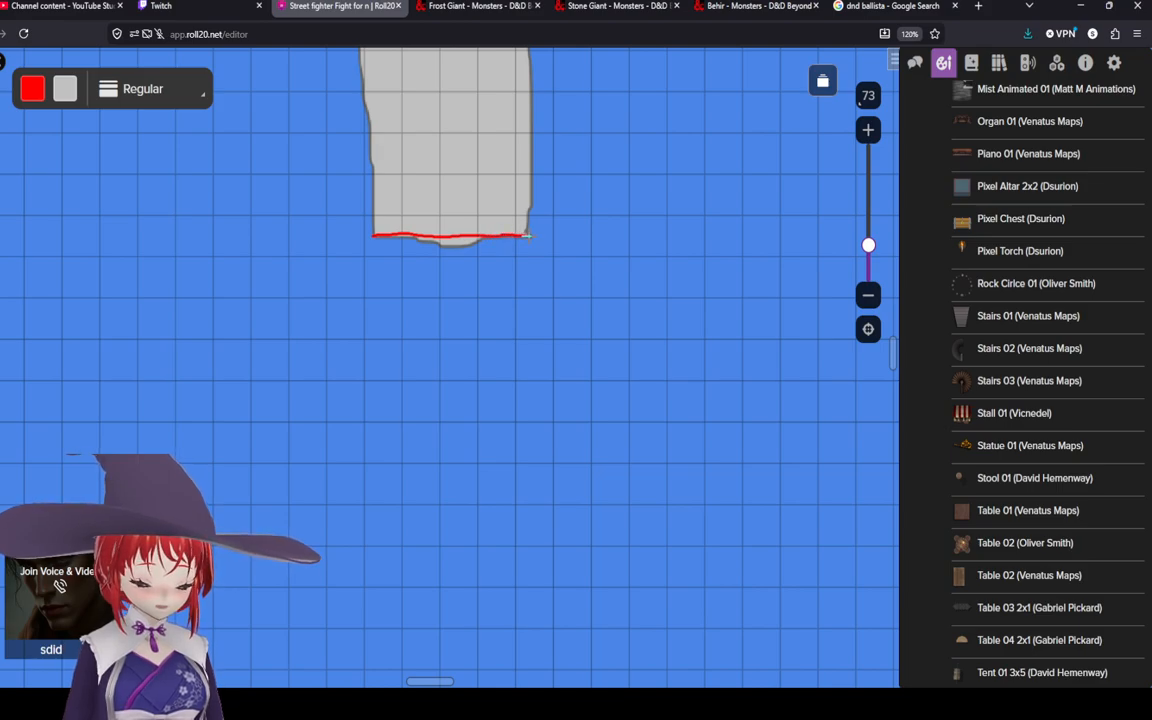
click(160, 88)
click(133, 246)
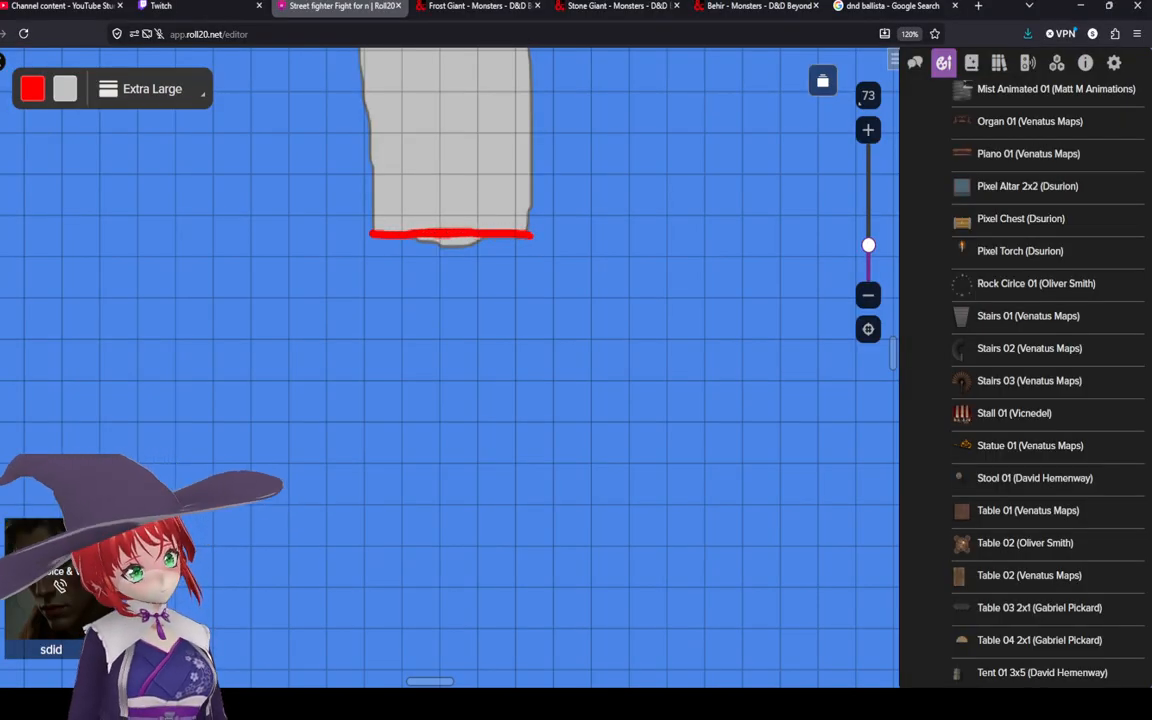
scroll(334, 219, down, 5)
scroll(399, 330, up, 3)
drag(406, 291, 468, 393)
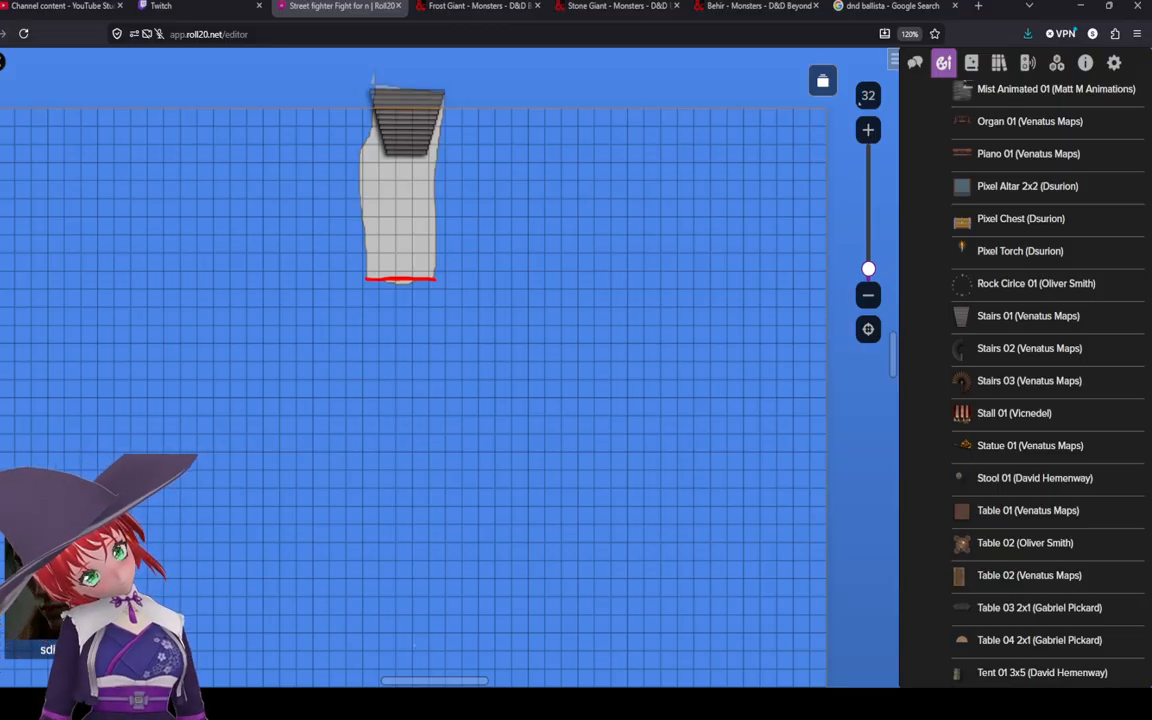
drag(573, 466, 648, 449)
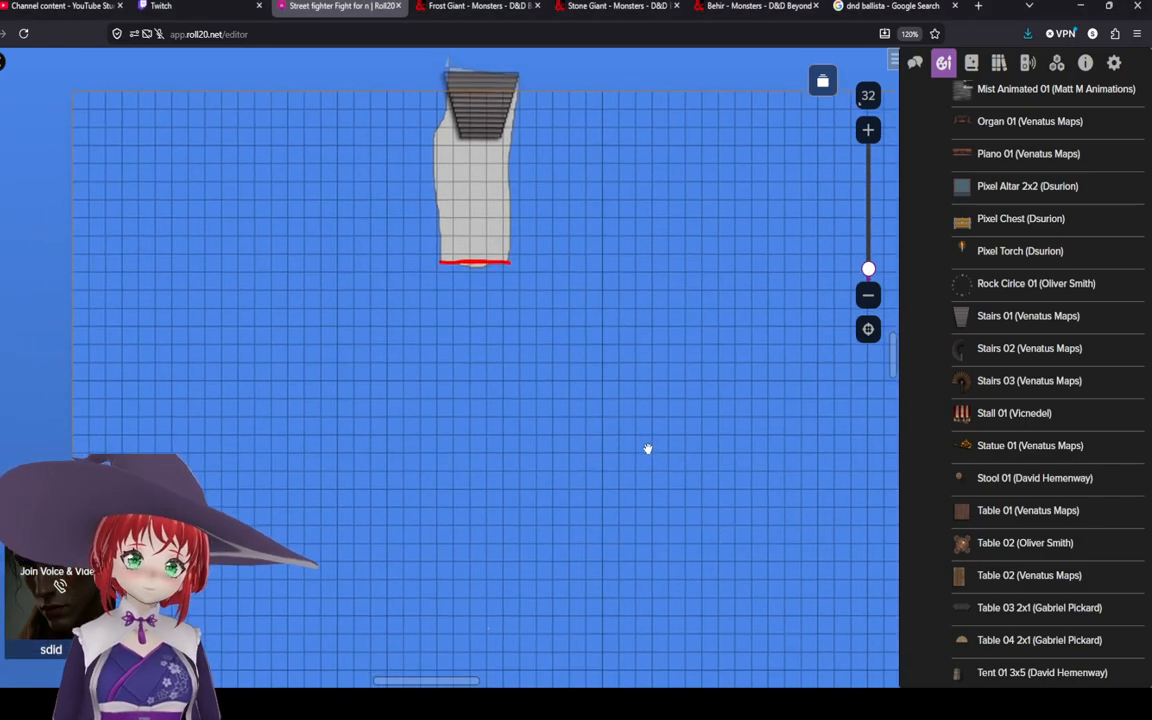
scroll(553, 296, up, 2)
drag(587, 389, 539, 323)
scroll(553, 296, down, 5)
scroll(537, 309, up, 3)
scroll(287, 268, down, 2)
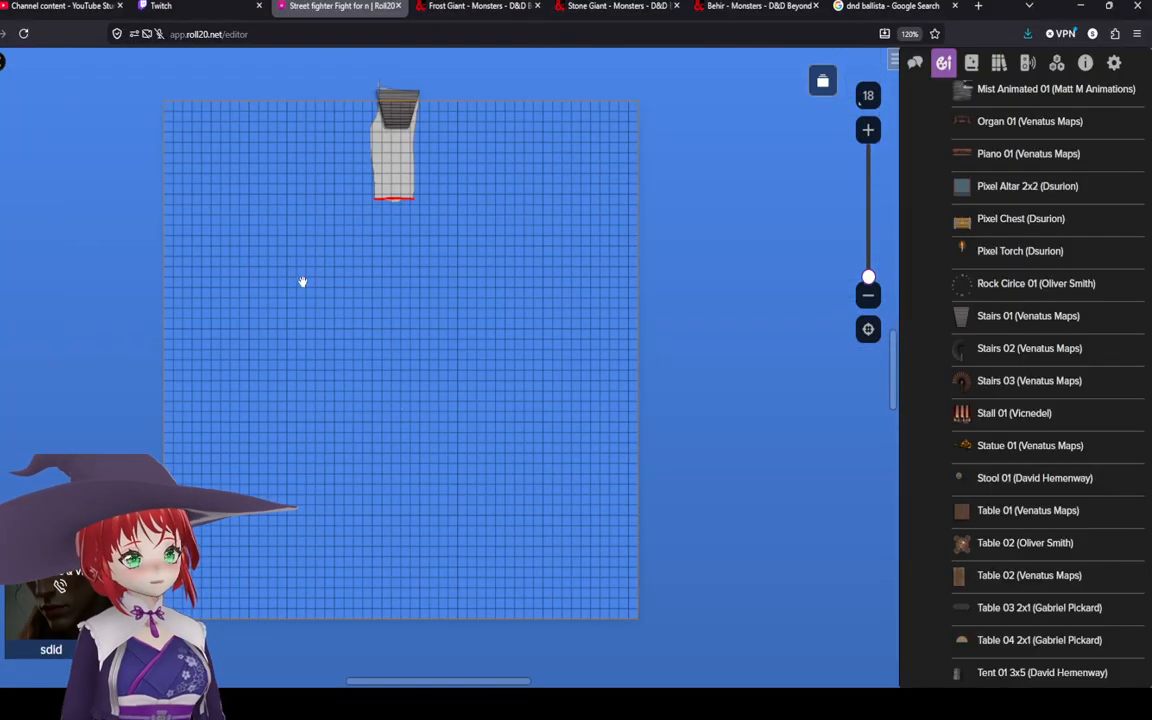
Step: Switch to the browser's Google tab and run an image search for "dnd frost giant map"
click(937, 5)
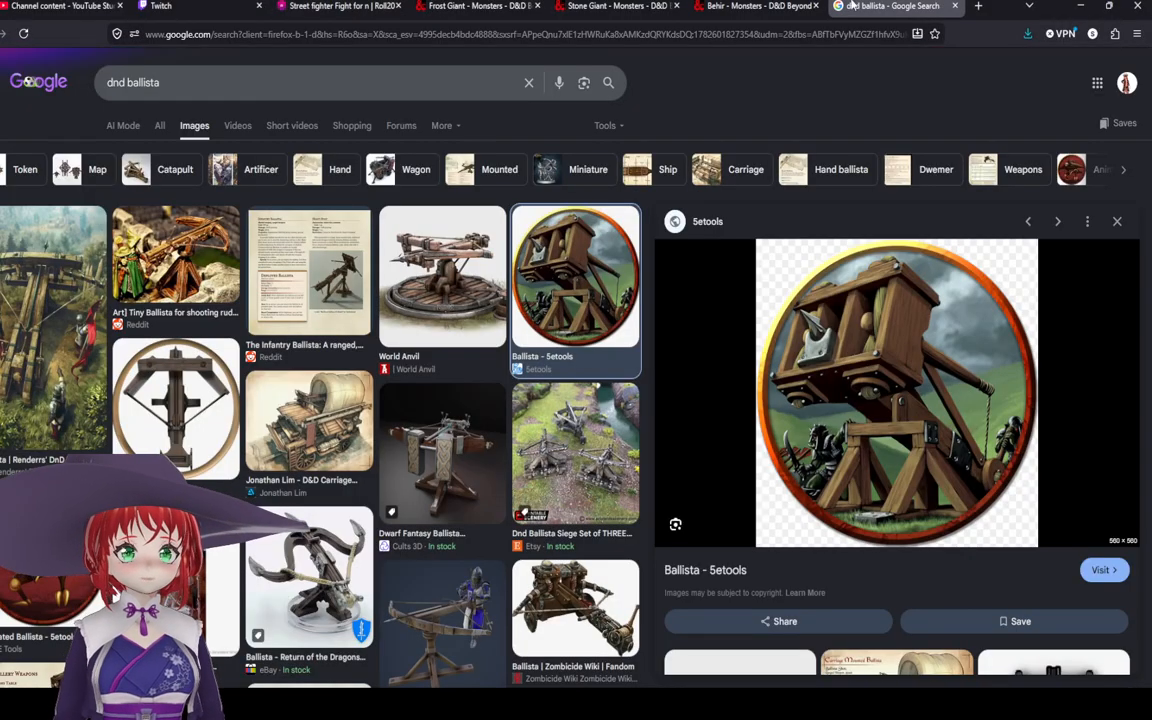
click(760, 5)
click(615, 5)
click(437, 6)
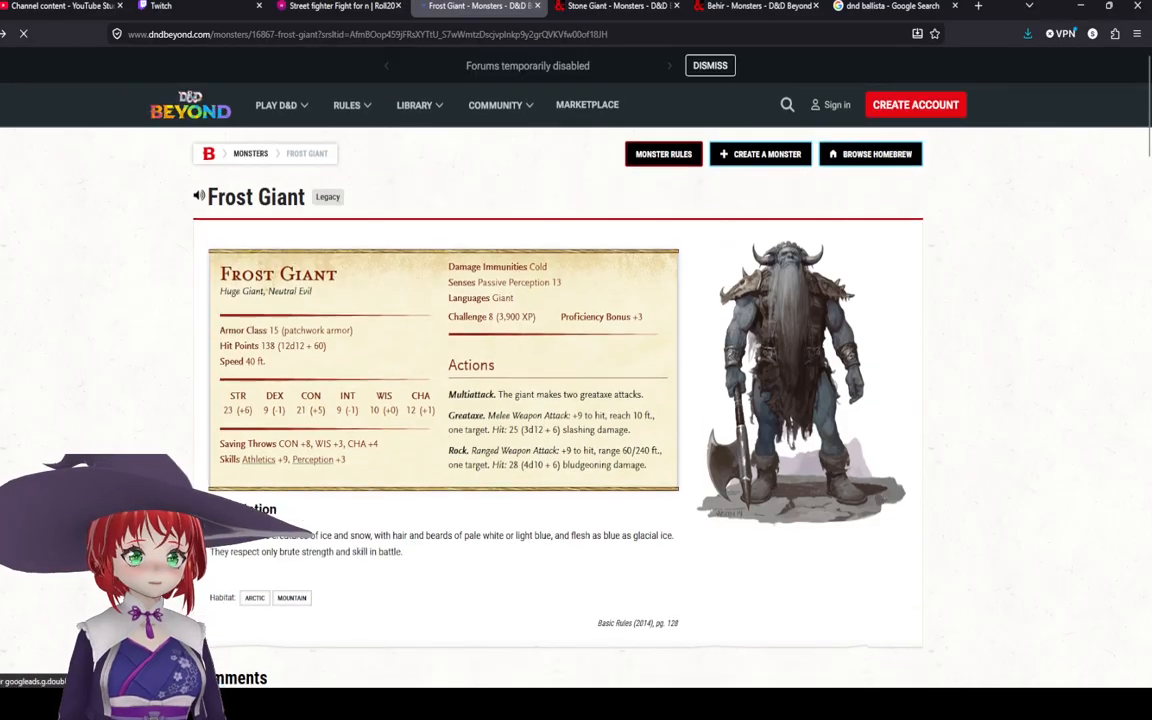
key(alt+Left)
click(211, 84)
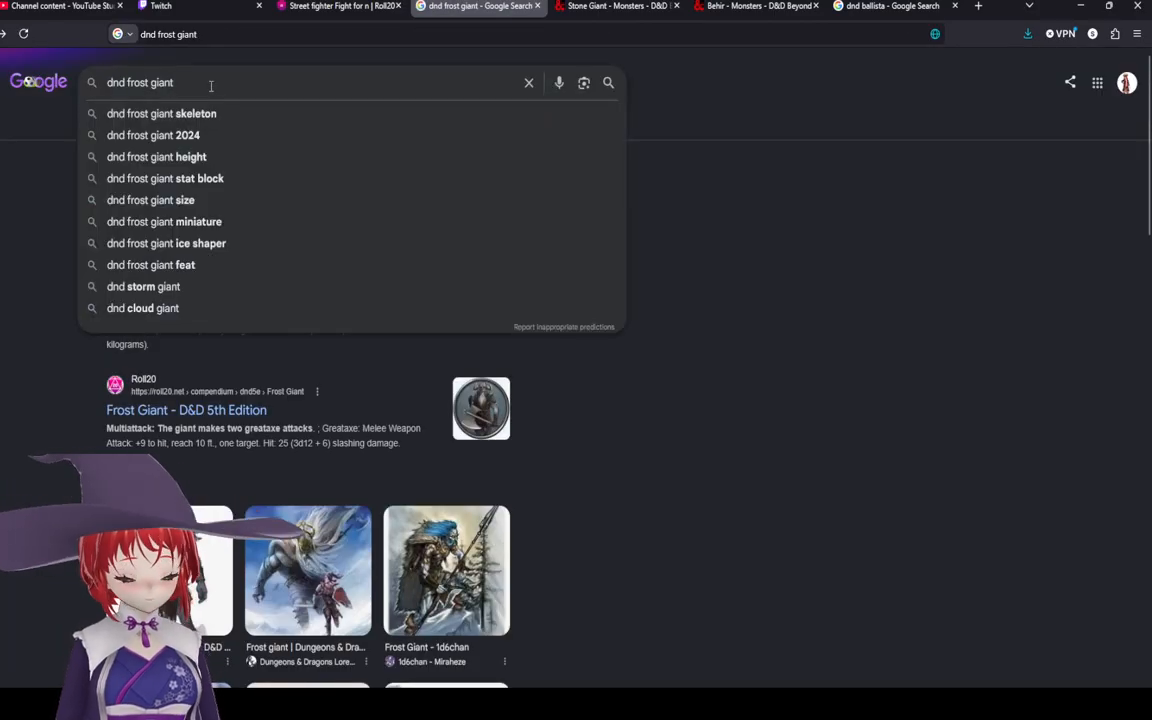
text(map)
key(Return)
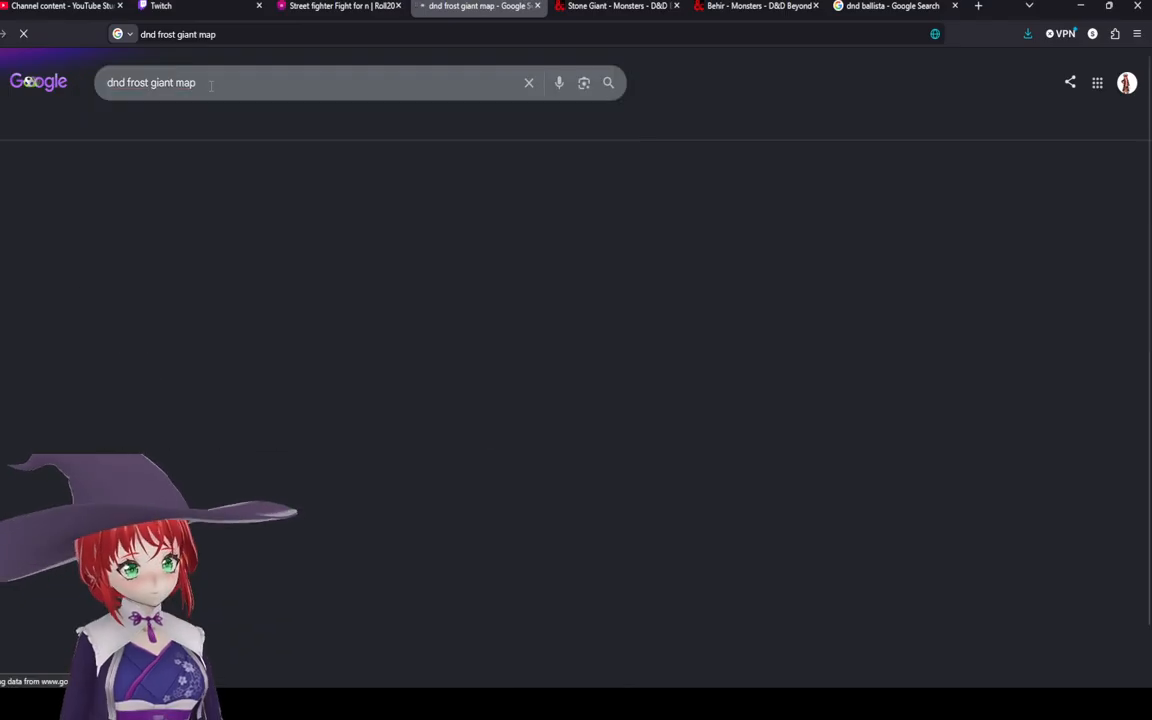
click(194, 125)
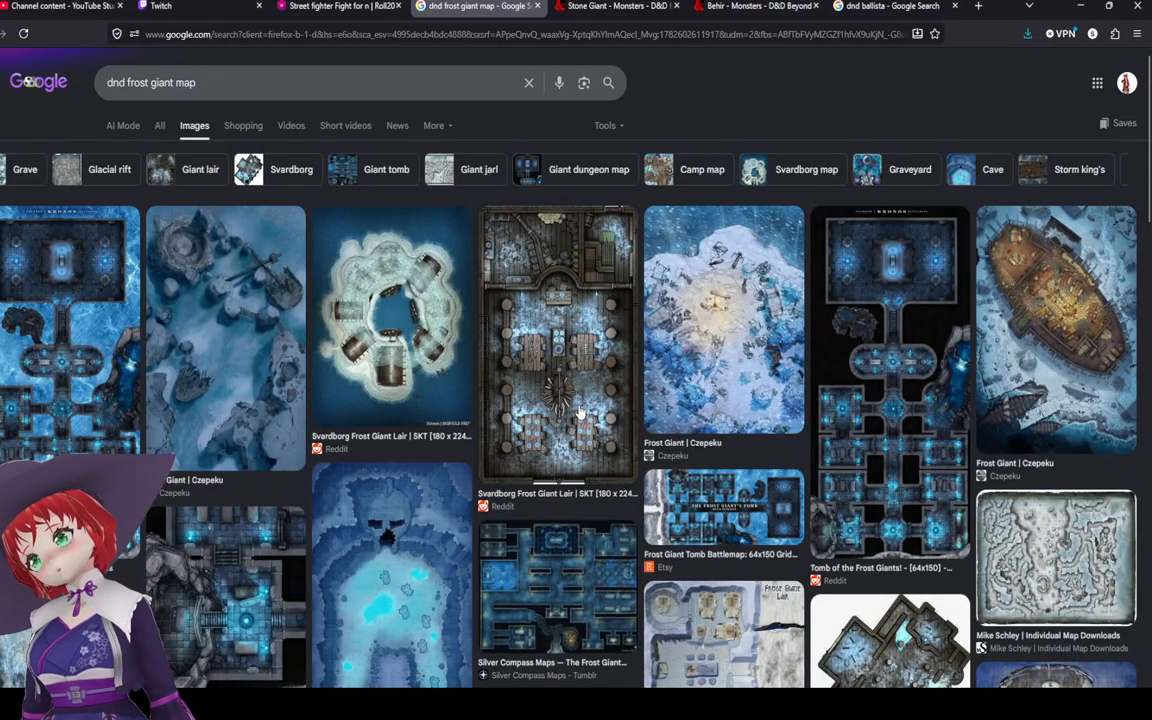
Step: Browse the frost giant map image results, previewing several candidate battlemaps
scroll(580, 413, down, 3)
scroll(455, 388, up, 2)
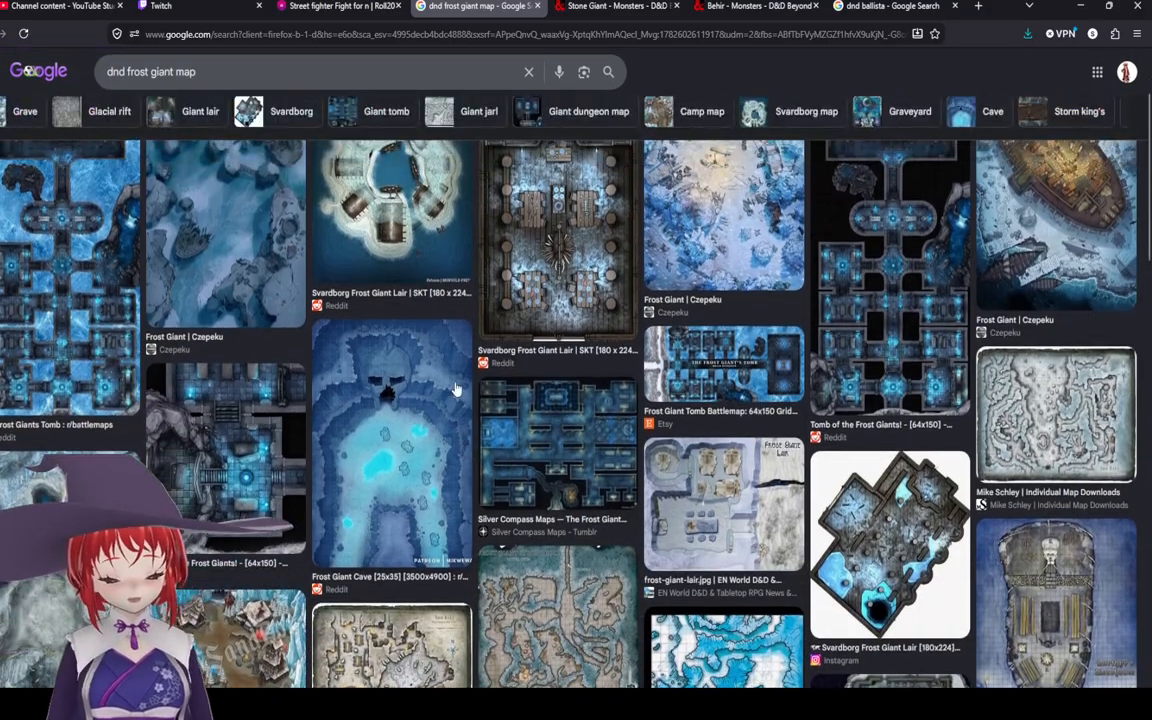
click(462, 412)
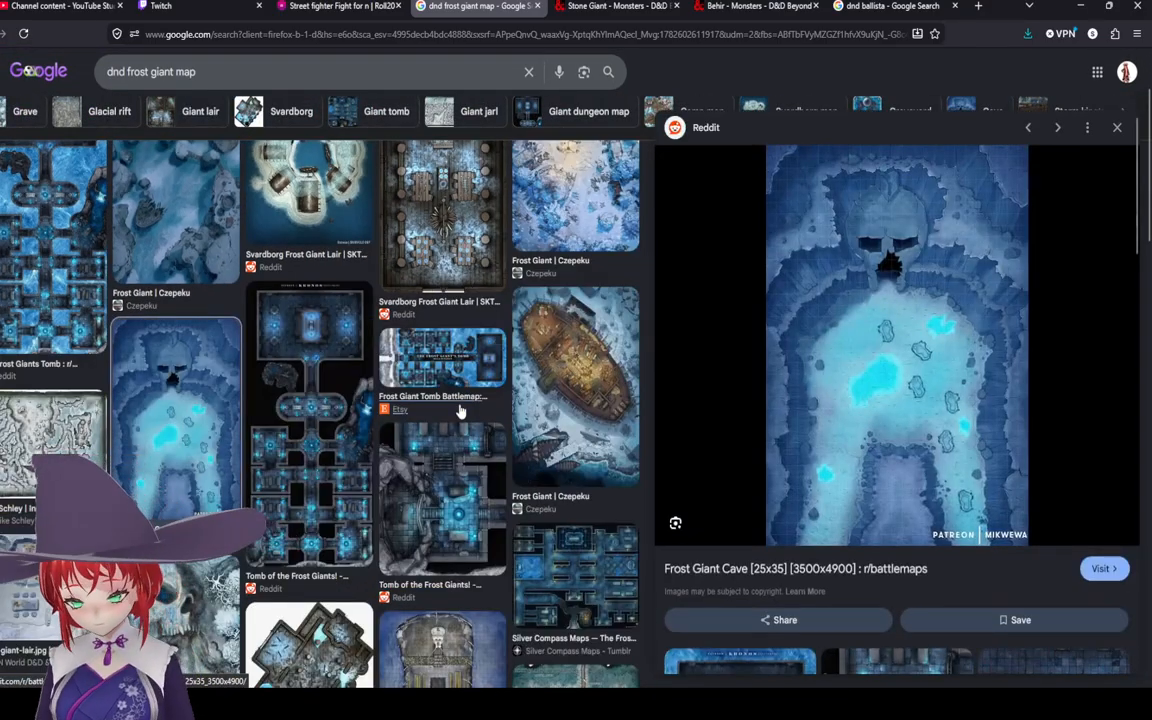
scroll(381, 403, down, 1)
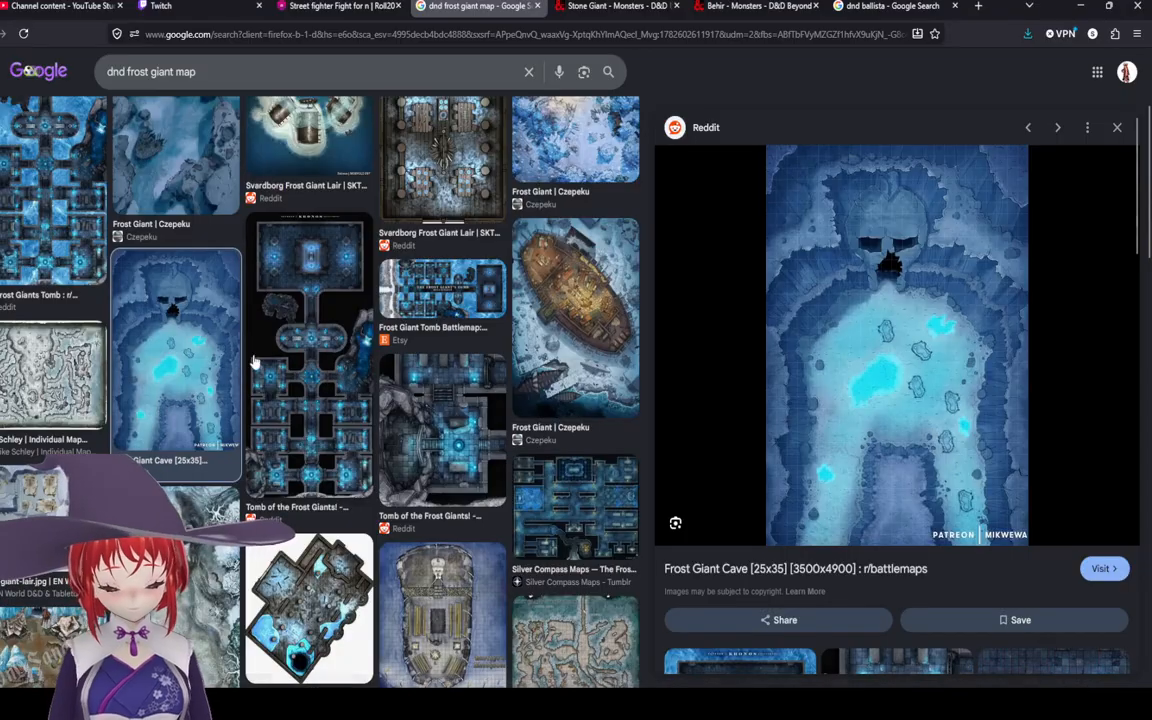
scroll(231, 386, down, 2)
scroll(432, 455, down, 1)
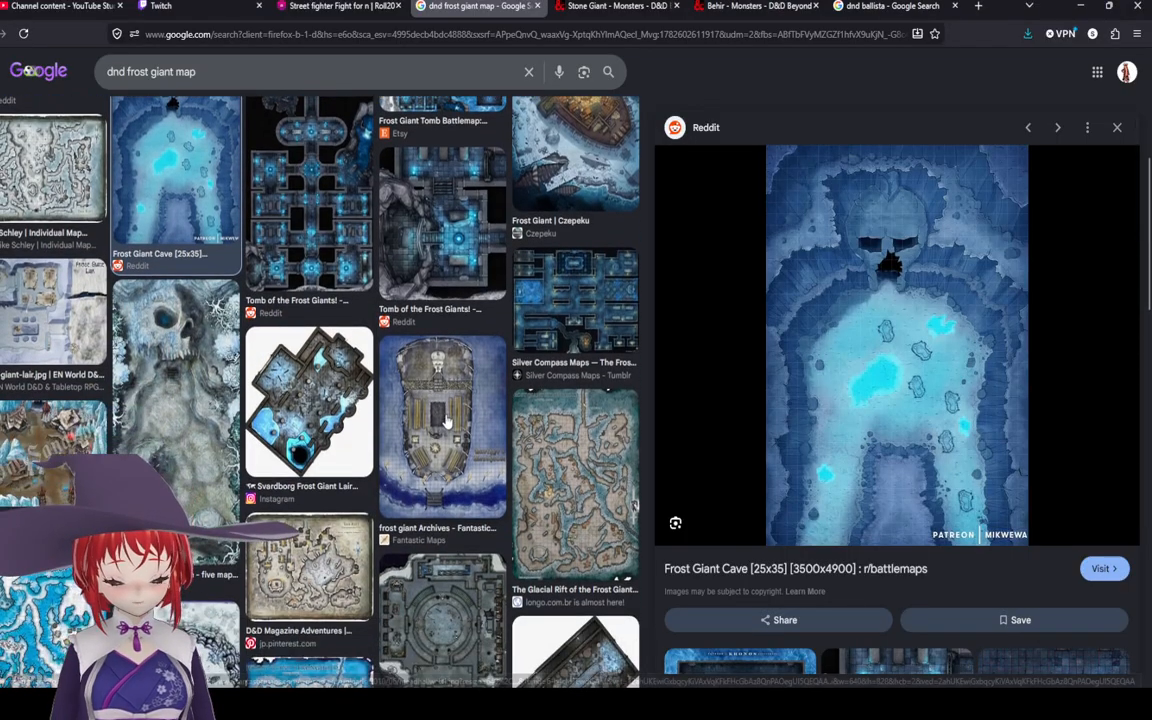
click(432, 455)
click(568, 466)
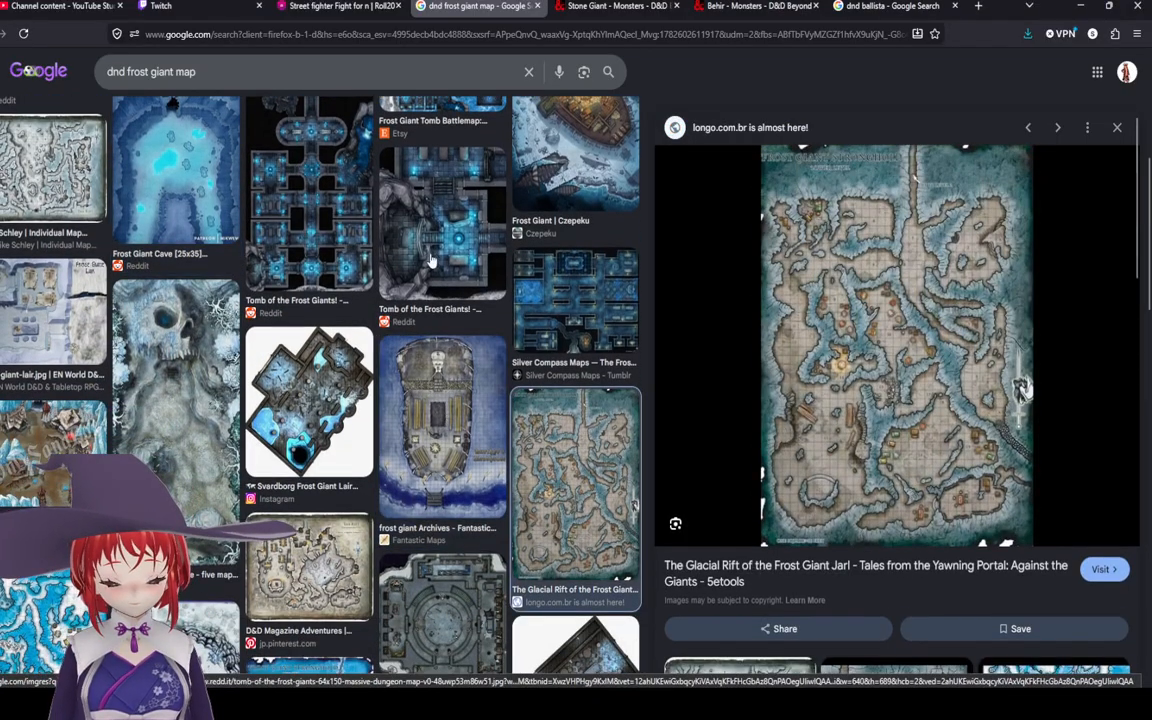
click(80, 200)
scroll(88, 328, up, 1)
scroll(88, 328, up, 3)
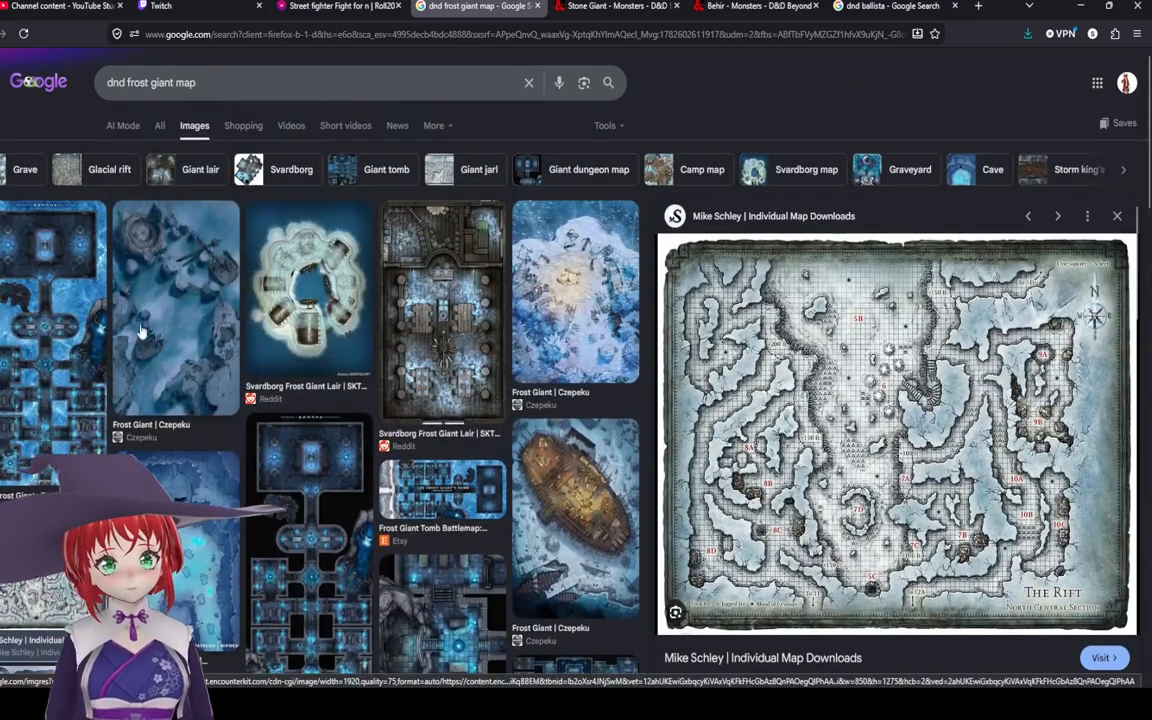
click(72, 314)
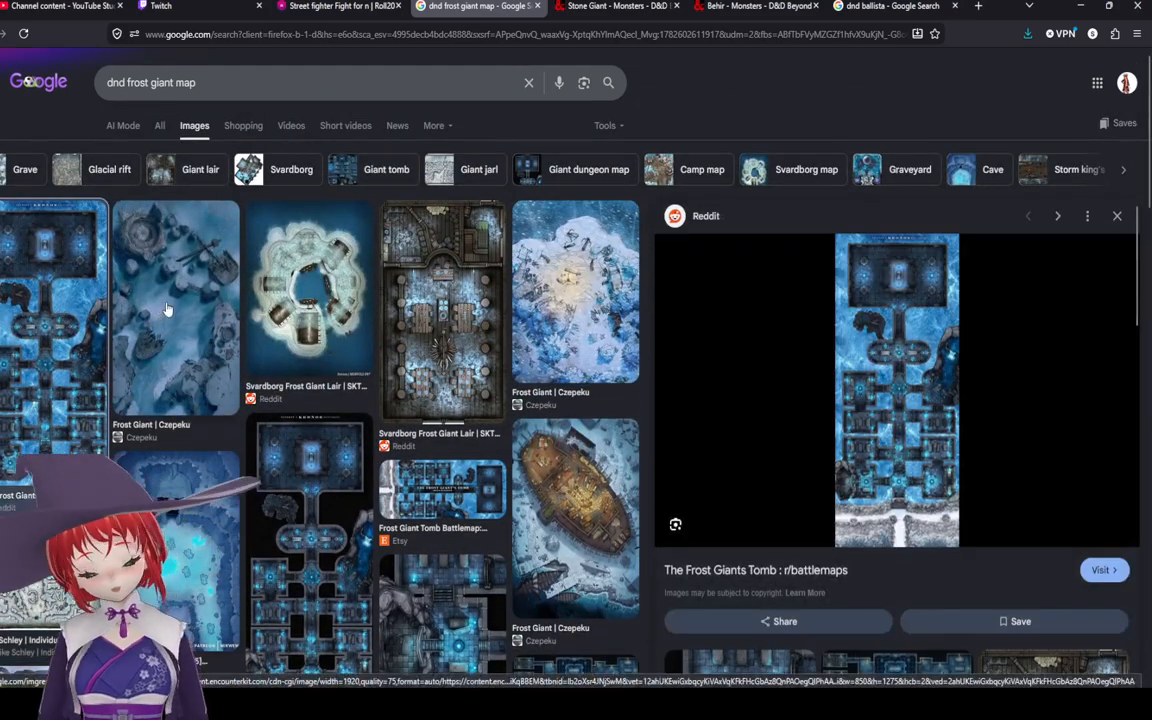
click(188, 315)
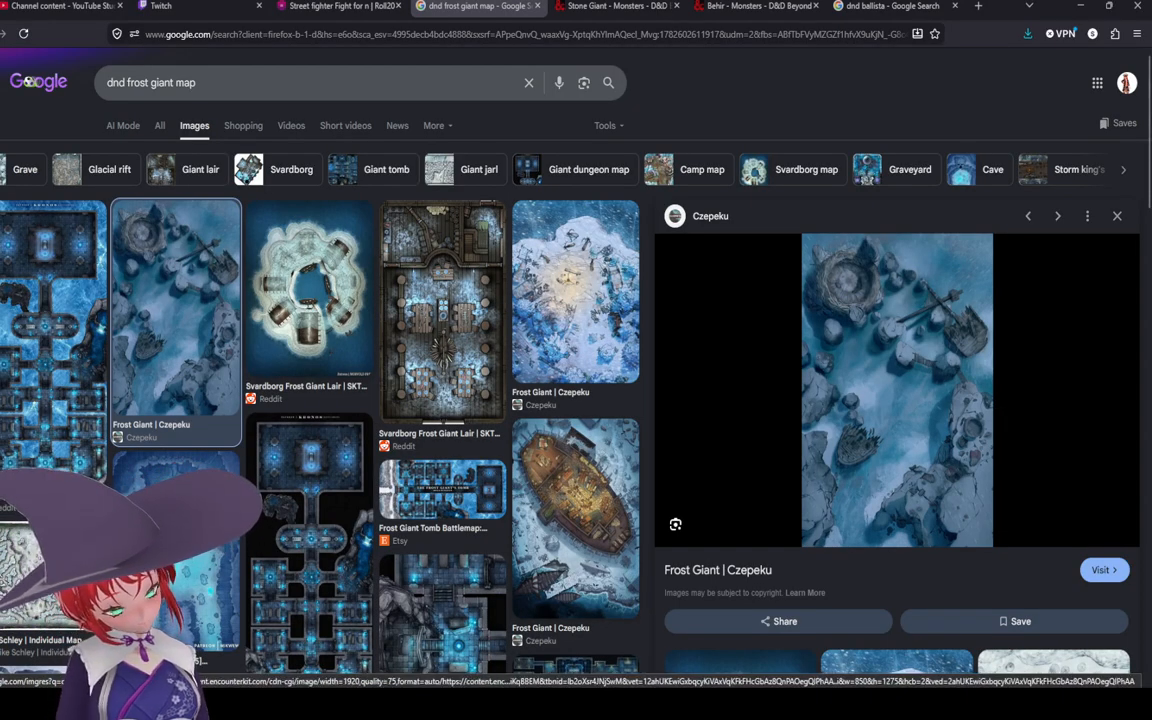
Step: Return to Roll20 and place the Arch by Gabriel Pickard asset at the bottom end of the grey polygon
key(ctrl+shift+Tab)
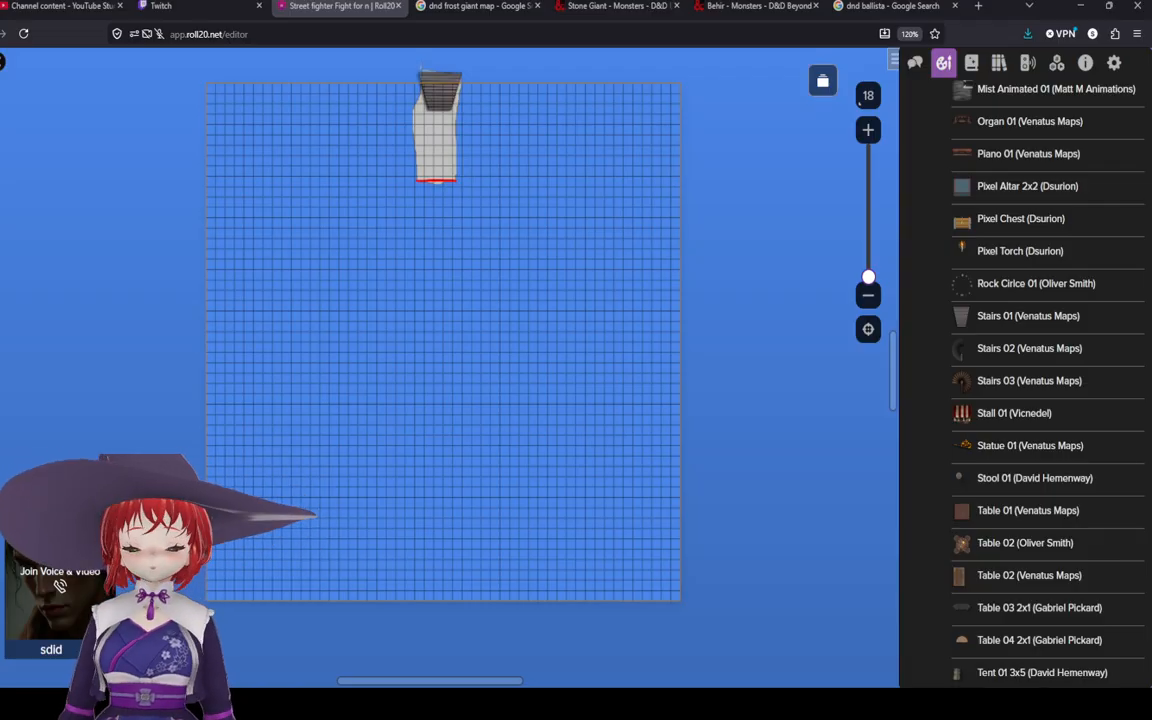
scroll(872, 461, down, 2)
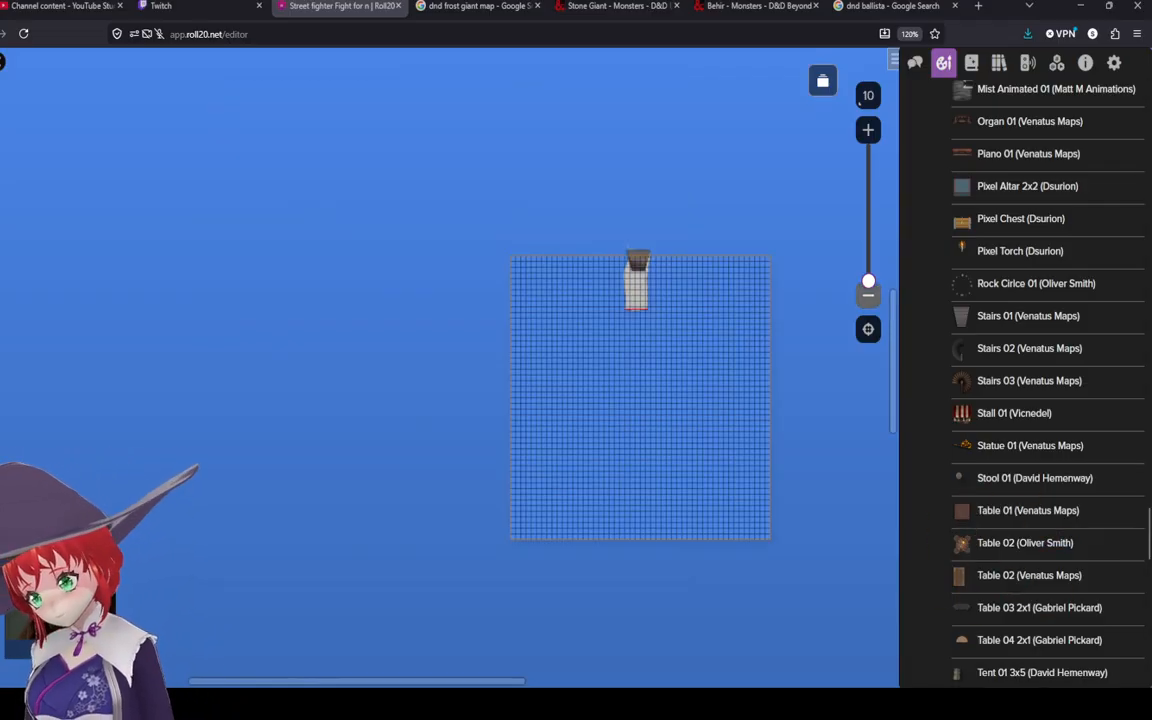
scroll(747, 362, up, 3)
scroll(666, 363, down, 1)
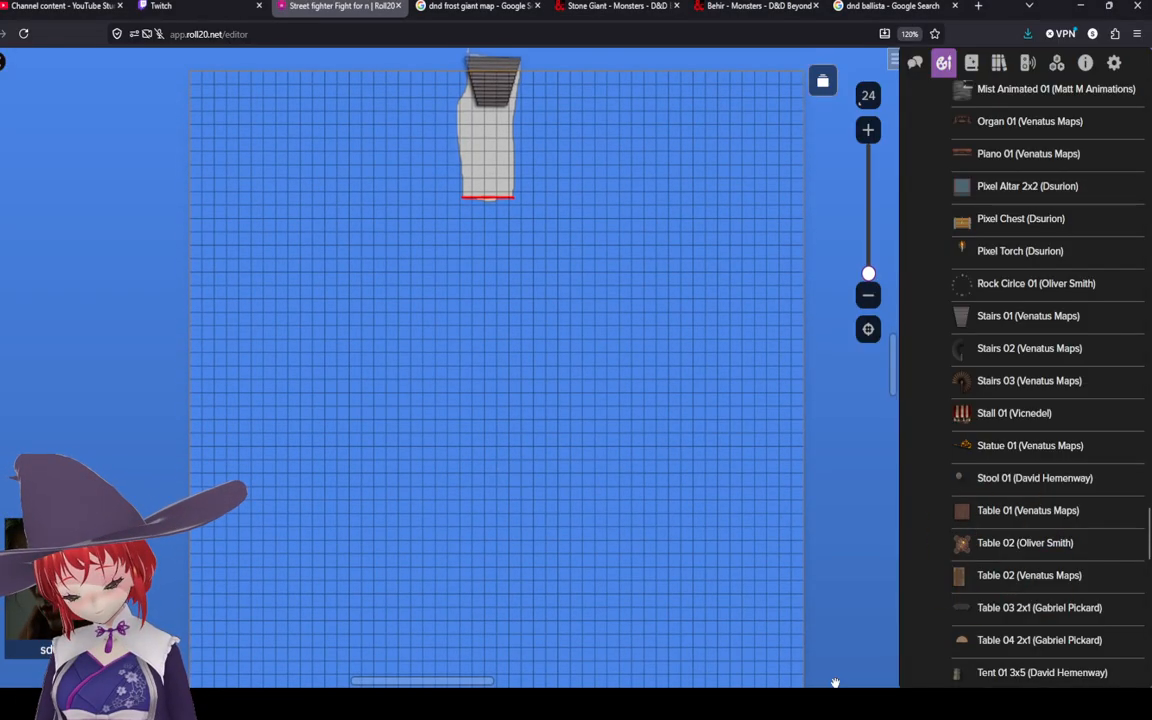
scroll(1030, 495, down, 12)
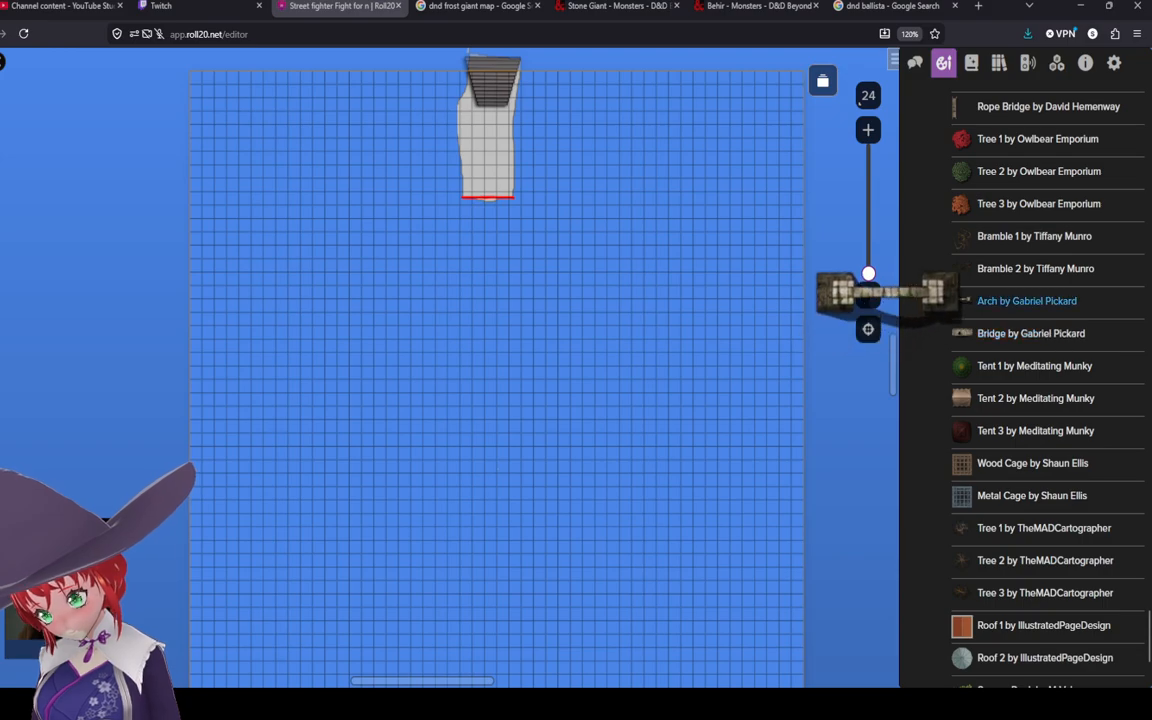
drag(1010, 300, 488, 195)
scroll(506, 218, up, 5)
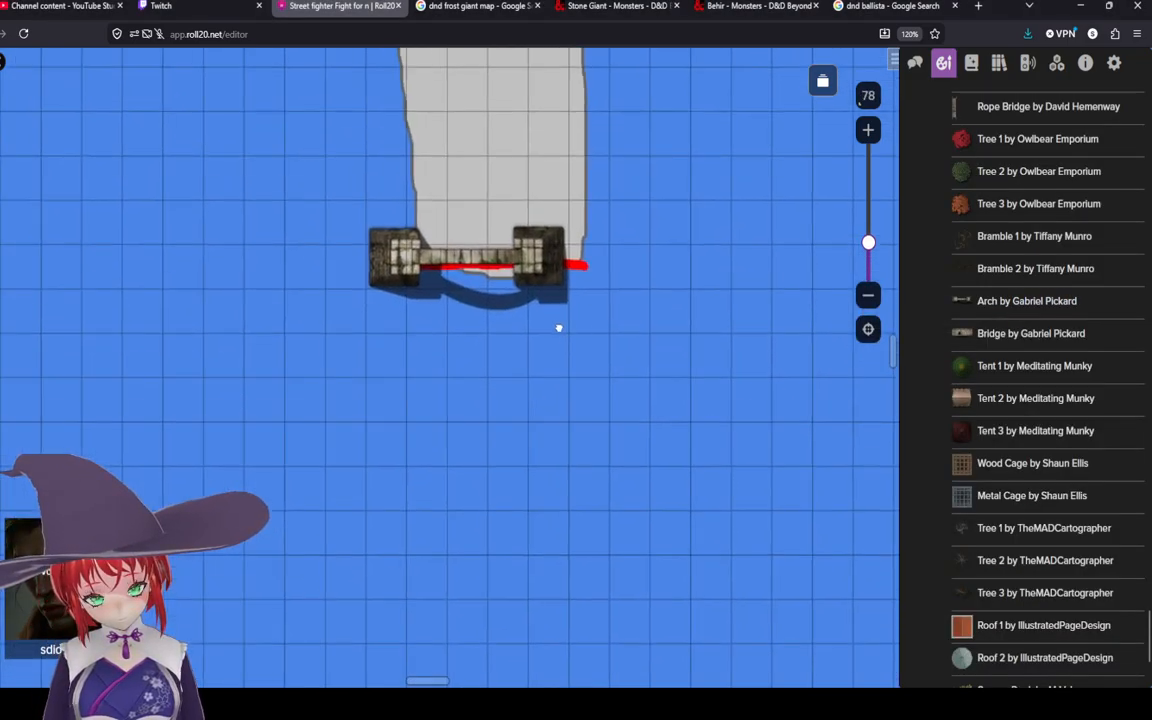
Step: Select the arch and move it so it lines up with the polygon's bottom edge
drag(559, 328, 598, 378)
click(2, 106)
click(438, 307)
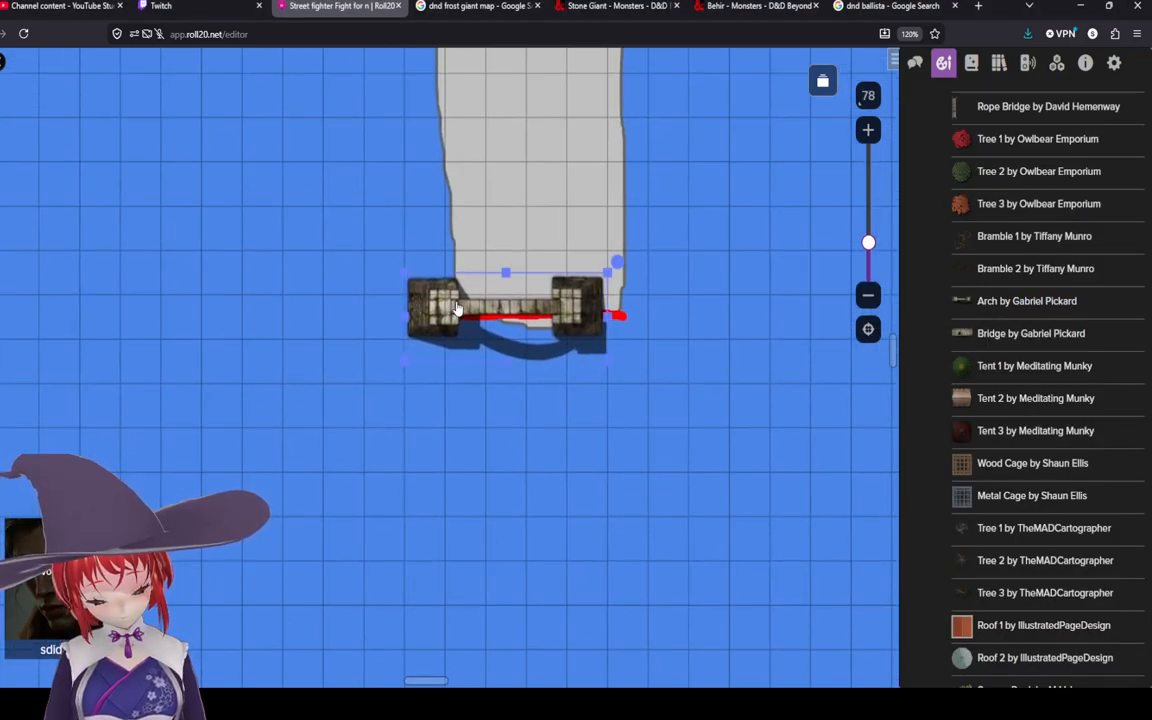
right_click(457, 308)
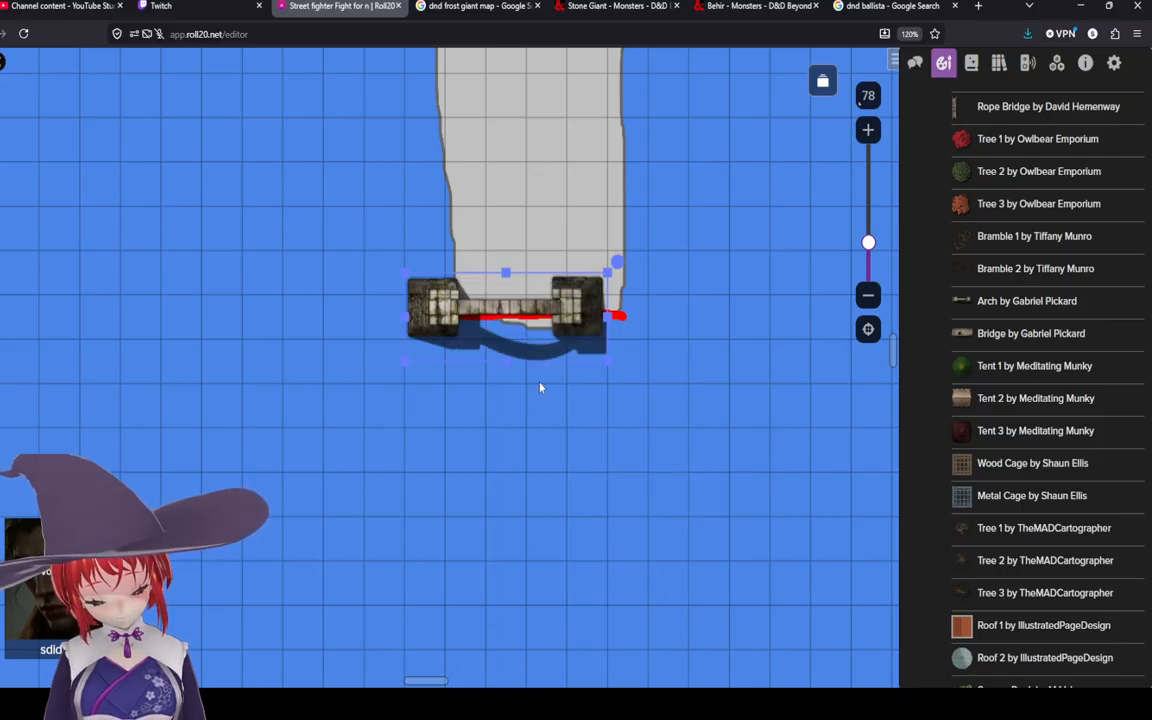
drag(508, 318, 543, 325)
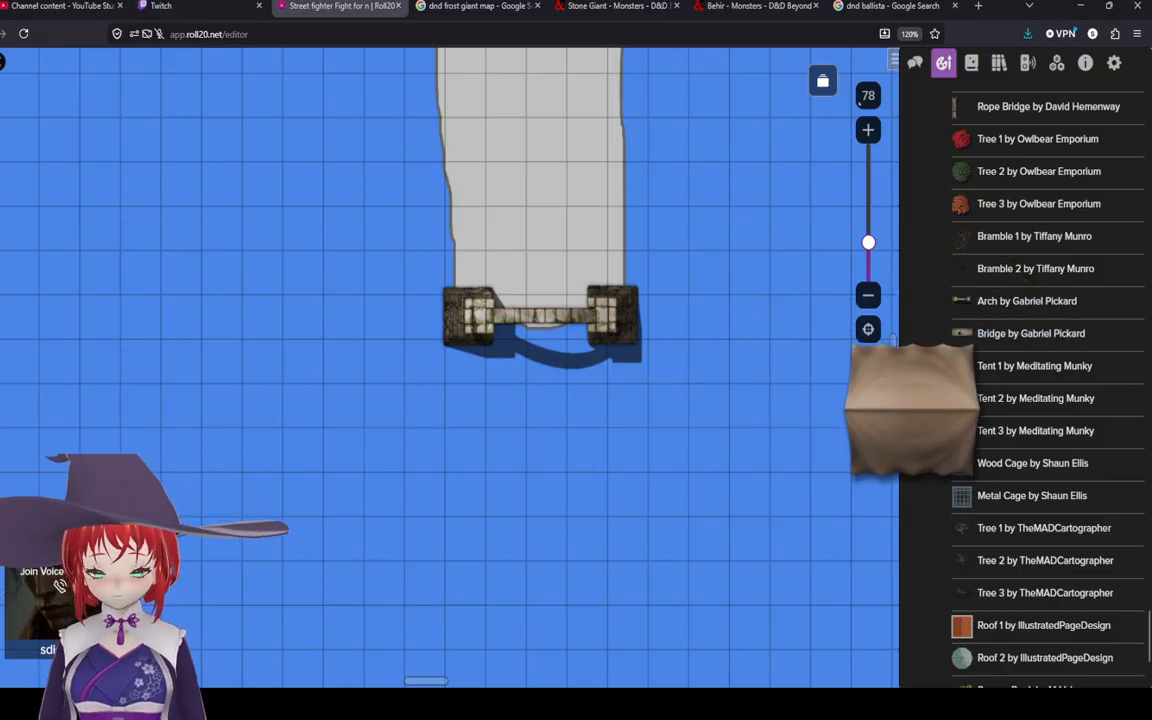
Step: Browse the Roll20 Foreground Sampler assets in the art library for more props
scroll(1035, 400, up, 1)
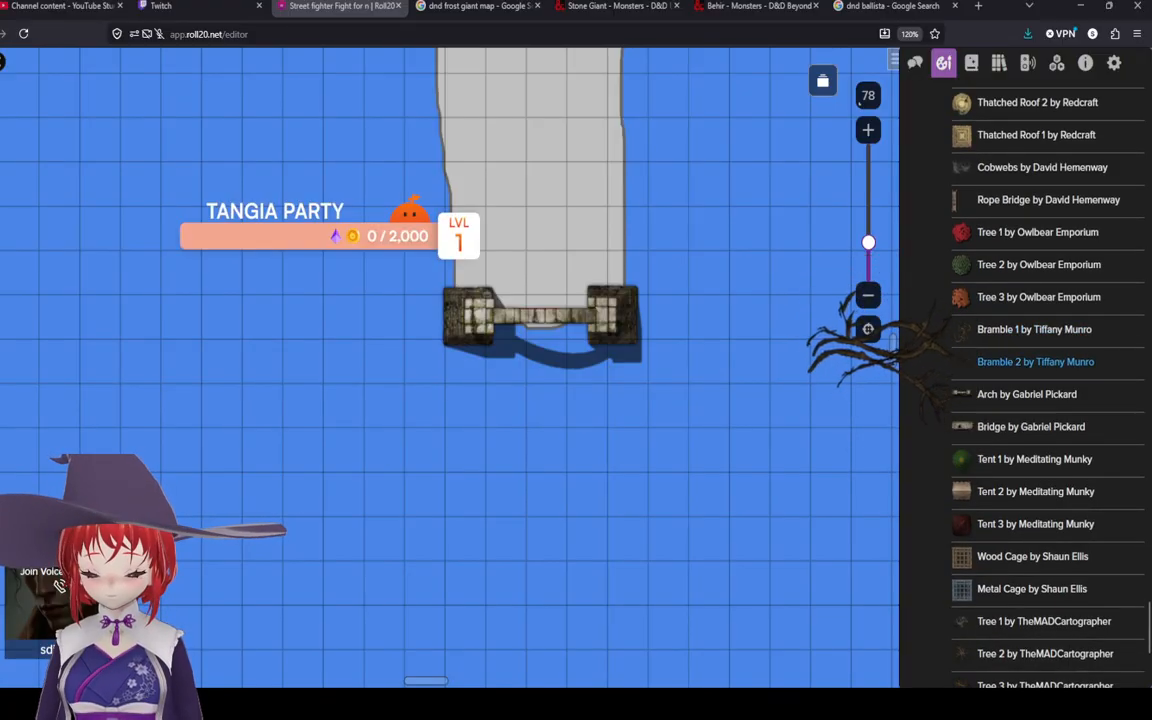
scroll(1040, 355, up, 2)
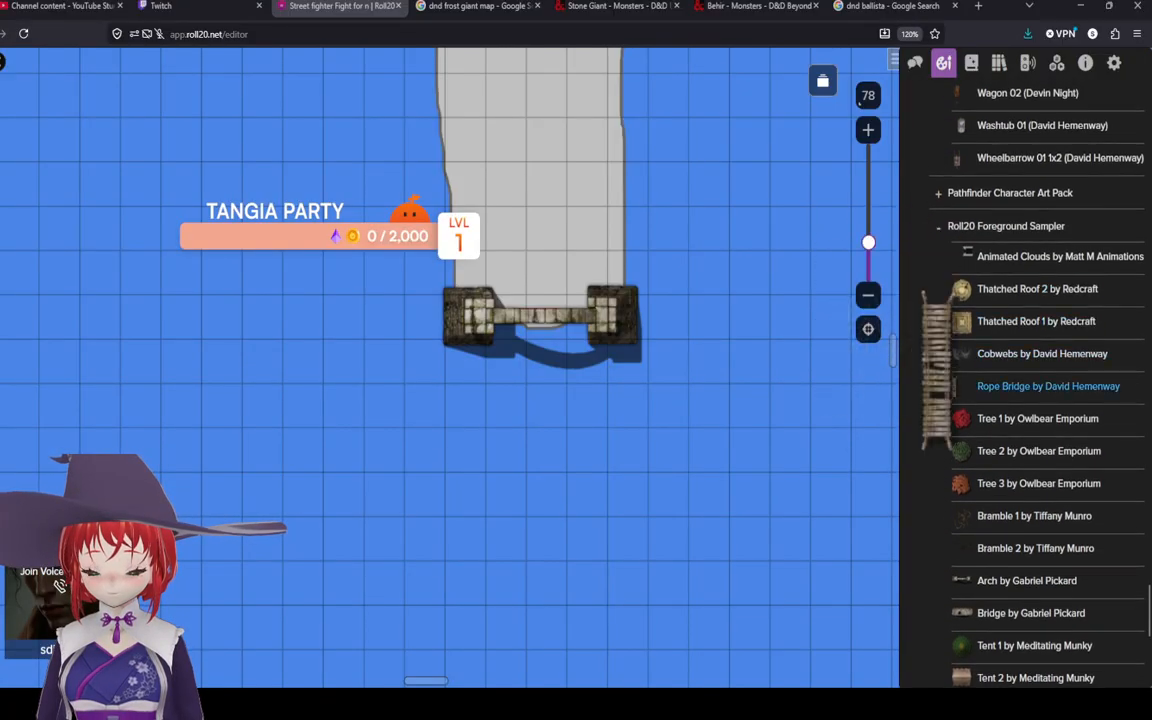
scroll(1040, 353, up, 1)
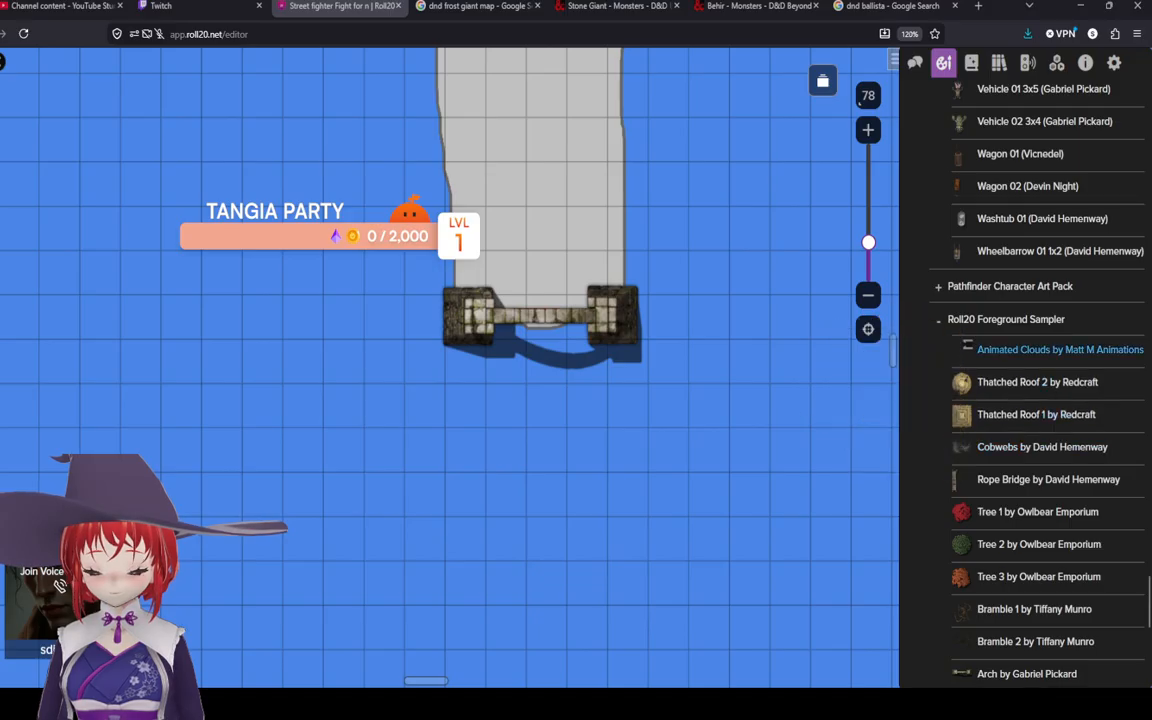
scroll(1040, 400, down, 6)
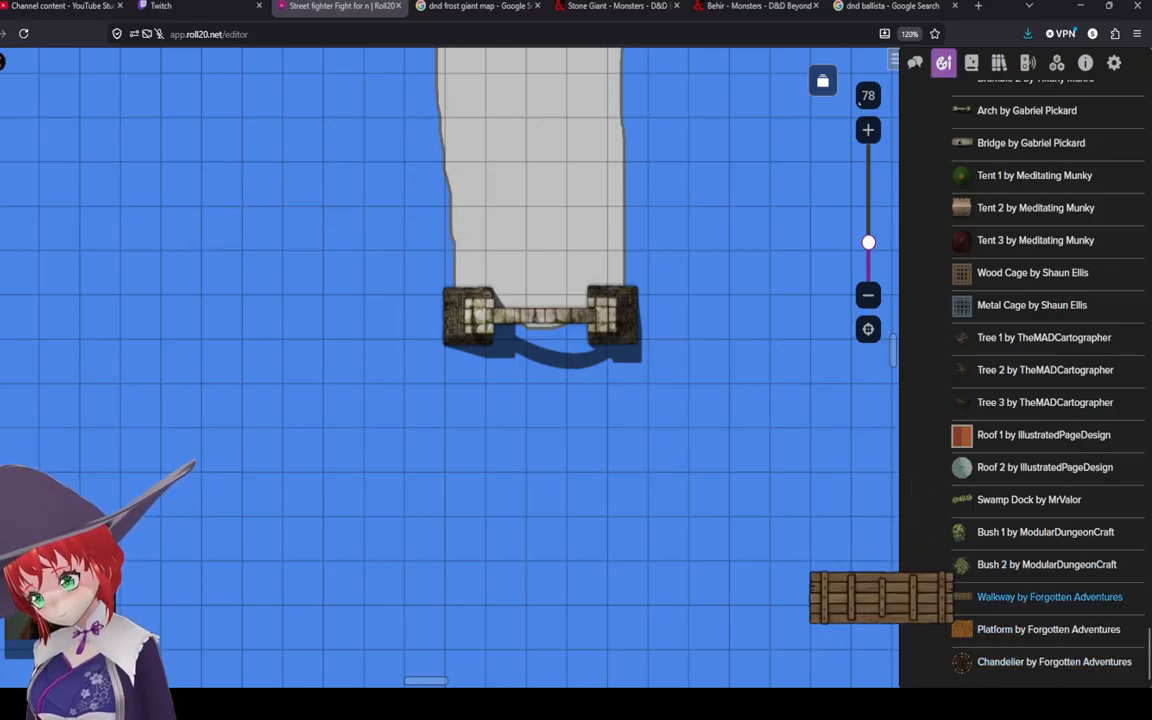
scroll(950, 632, up, 2)
scroll(857, 551, up, 5)
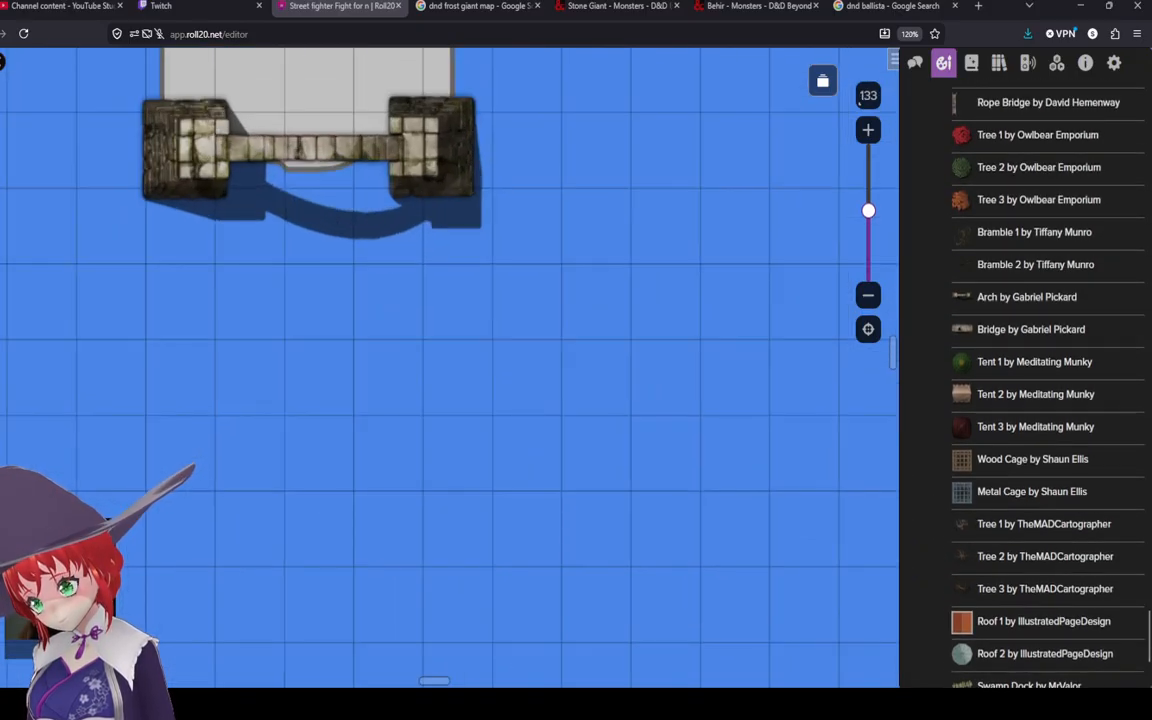
scroll(859, 552, down, 1)
scroll(870, 545, down, 2)
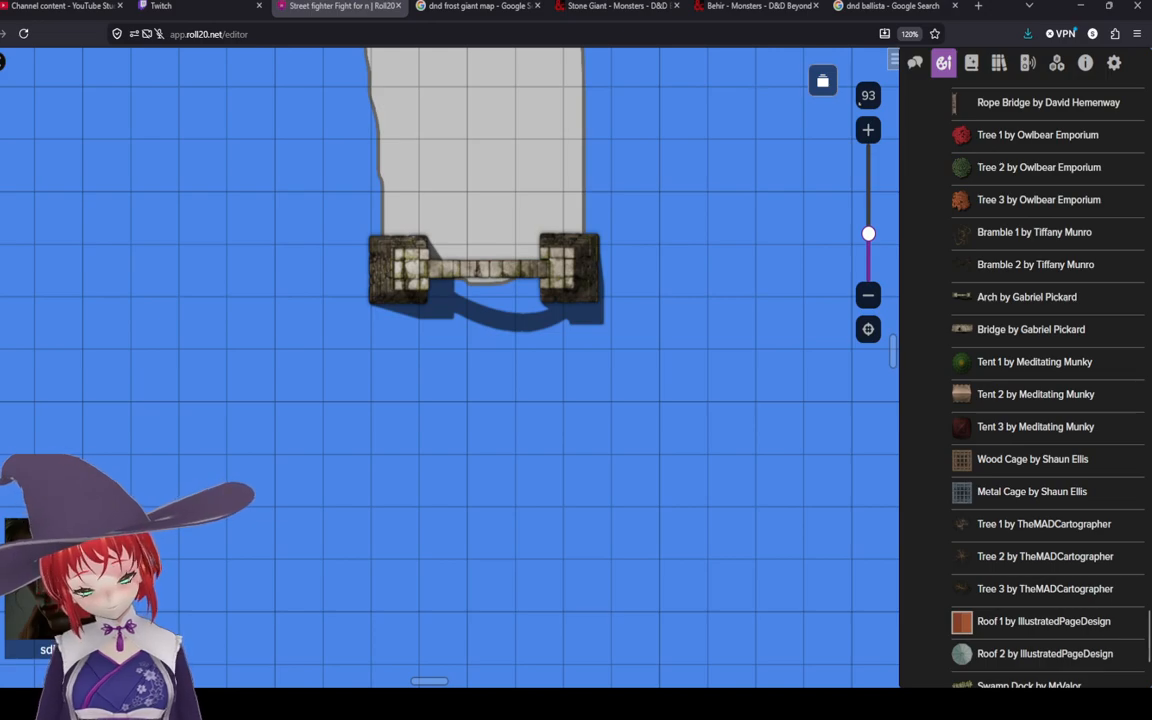
scroll(308, 370, down, 2)
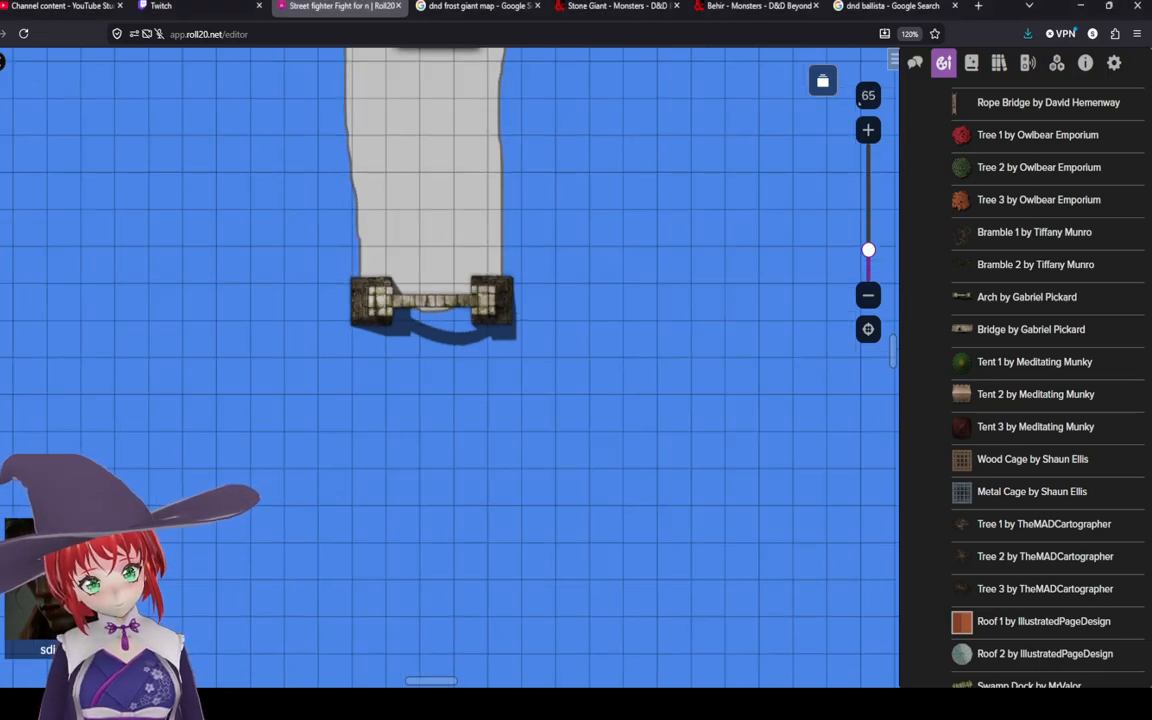
Step: Expand the Pathfinder Character Art Pack in the art library, browse its tokens and handouts, then collapse it
drag(327, 267, 381, 425)
scroll(376, 383, down, 1)
scroll(377, 380, up, 2)
drag(461, 397, 434, 378)
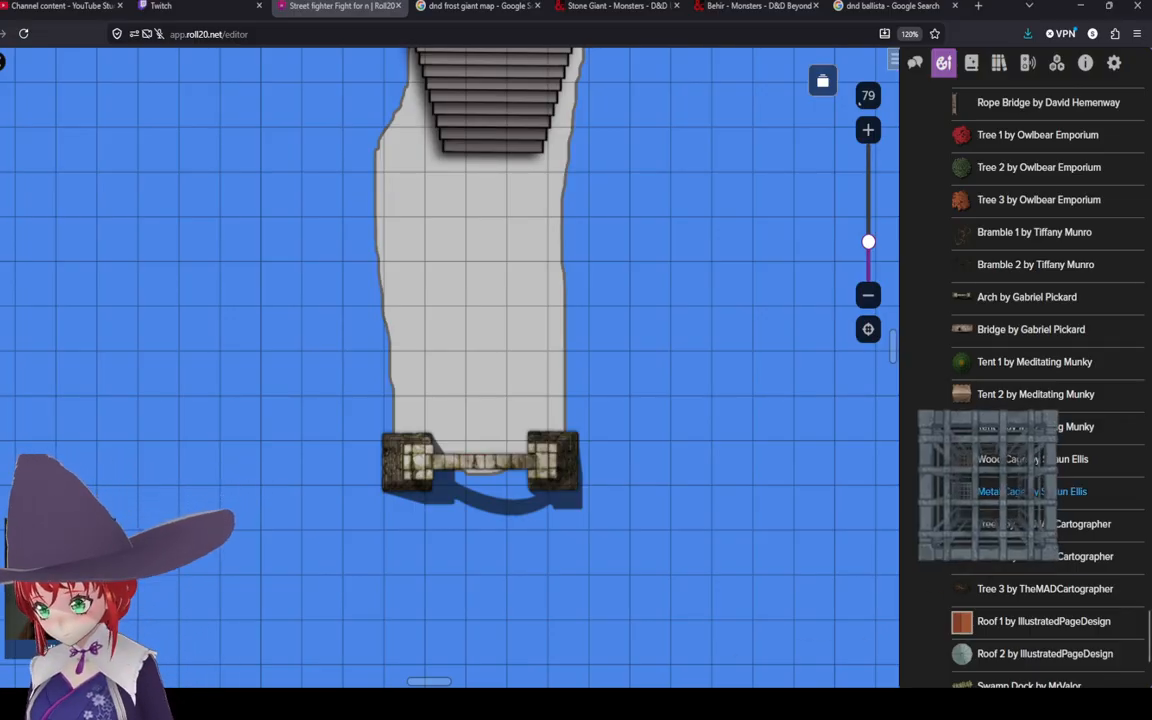
scroll(1040, 580, up, 5)
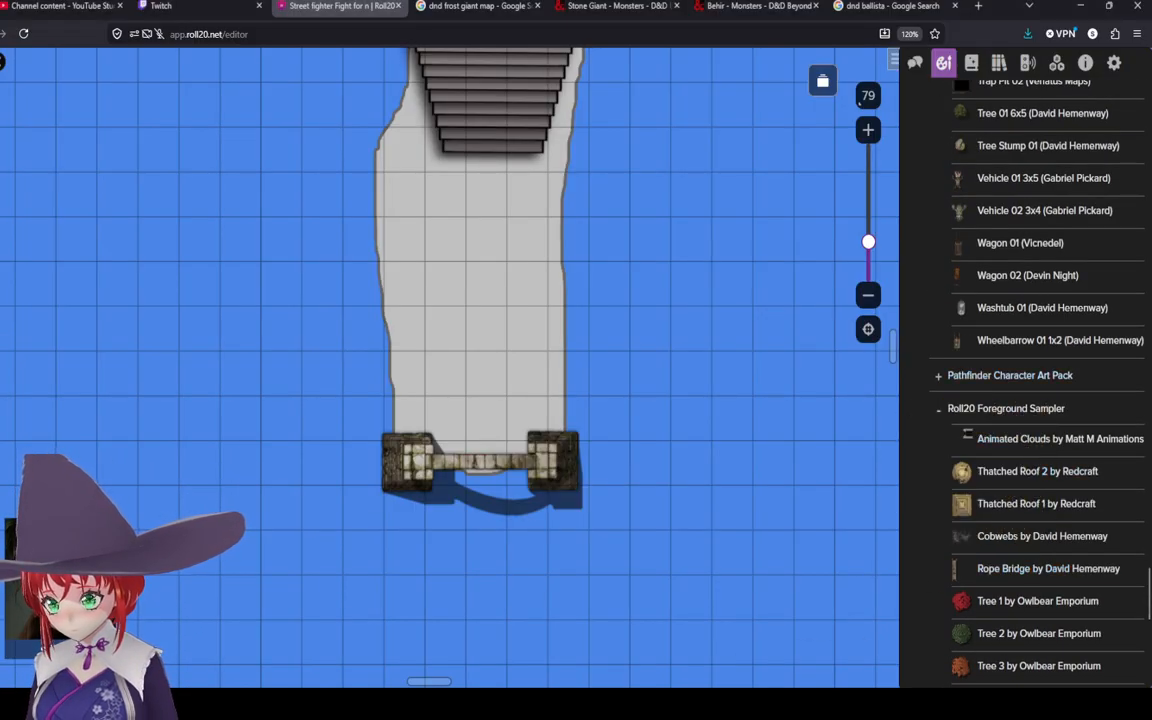
click(1005, 375)
scroll(986, 437, down, 7)
scroll(986, 440, down, 8)
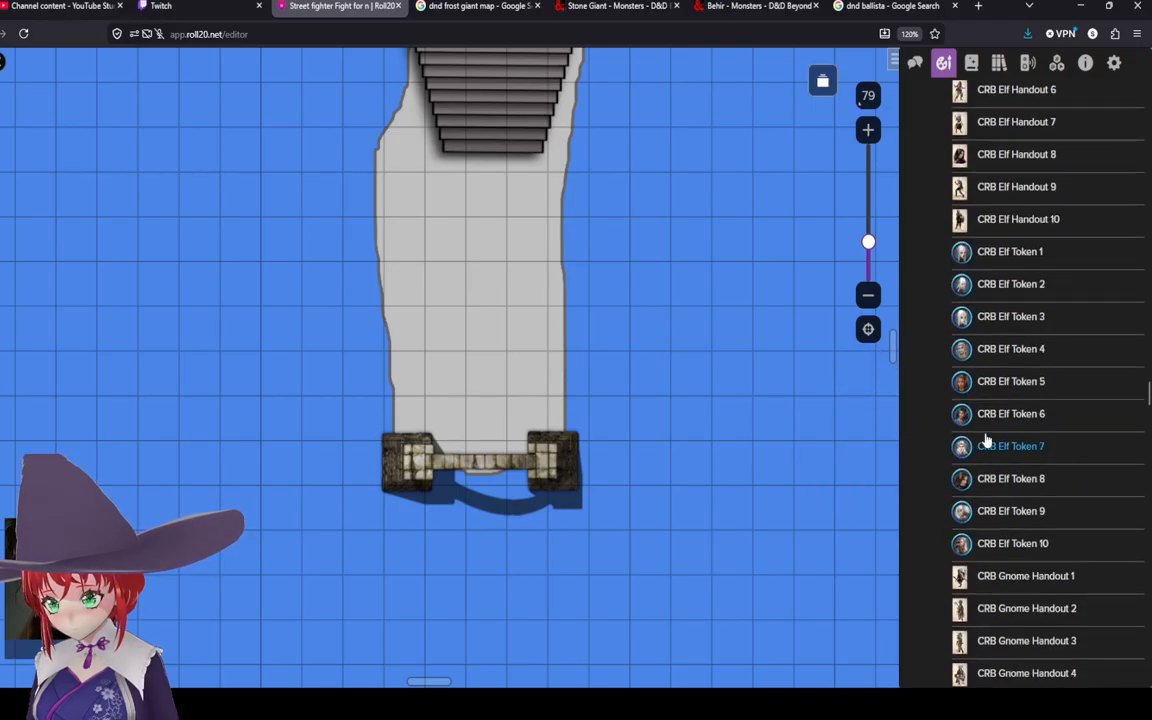
mouse_move(990, 446)
scroll(988, 440, up, 12)
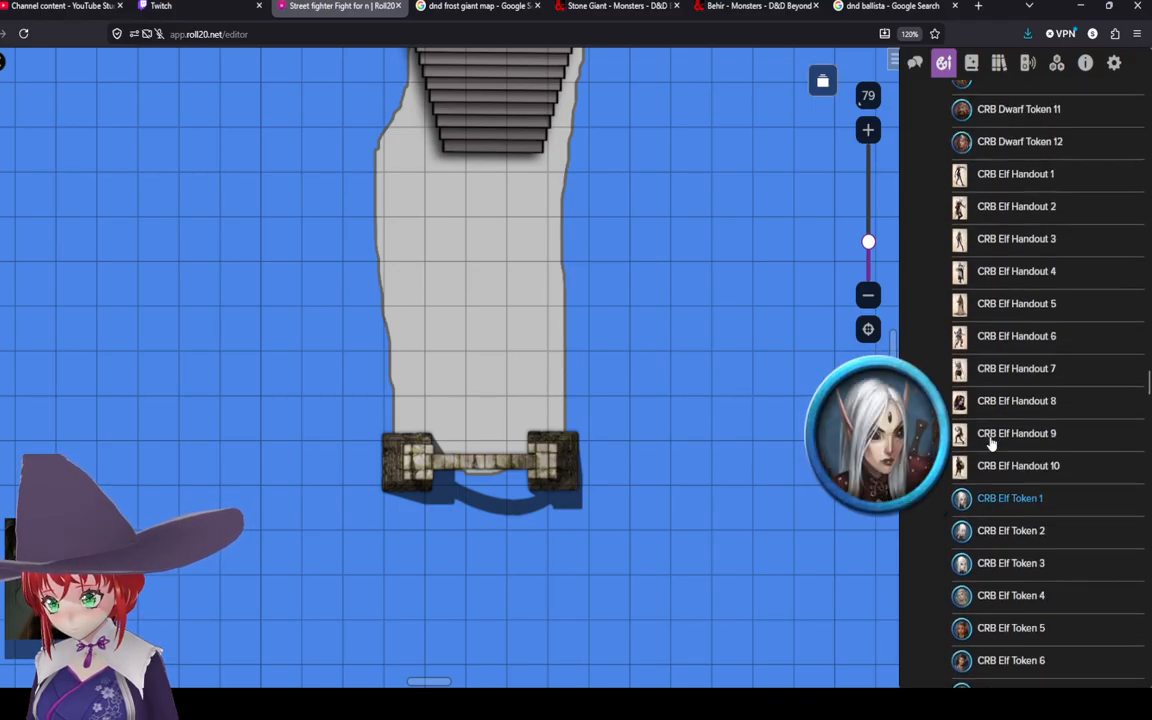
scroll(988, 433, down, 3)
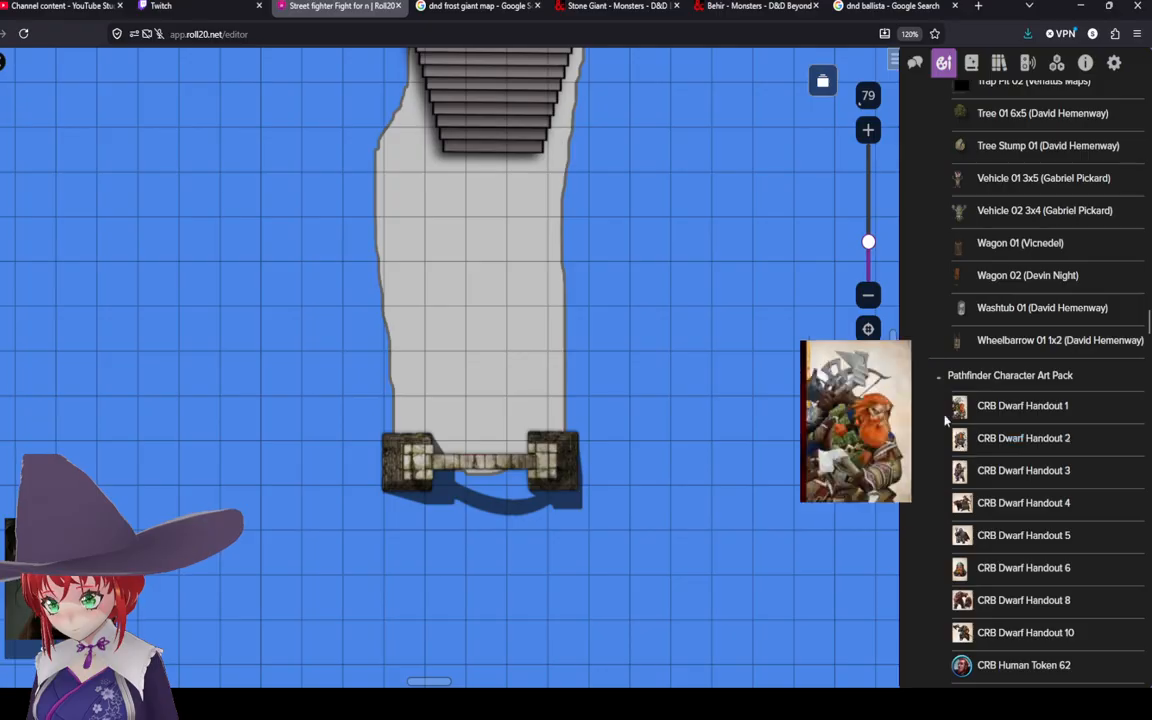
click(938, 379)
Step: Browse the Objects asset list in the art library for suitable props
scroll(958, 412, up, 1)
scroll(988, 428, up, 3)
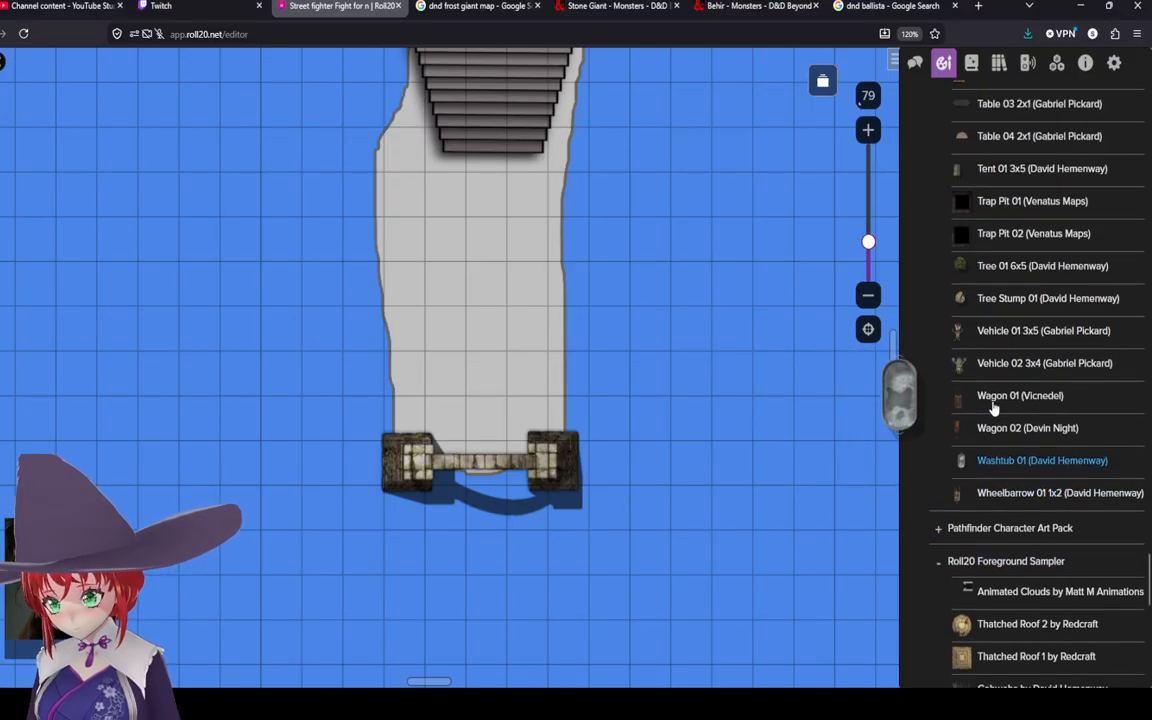
scroll(990, 380, up, 6)
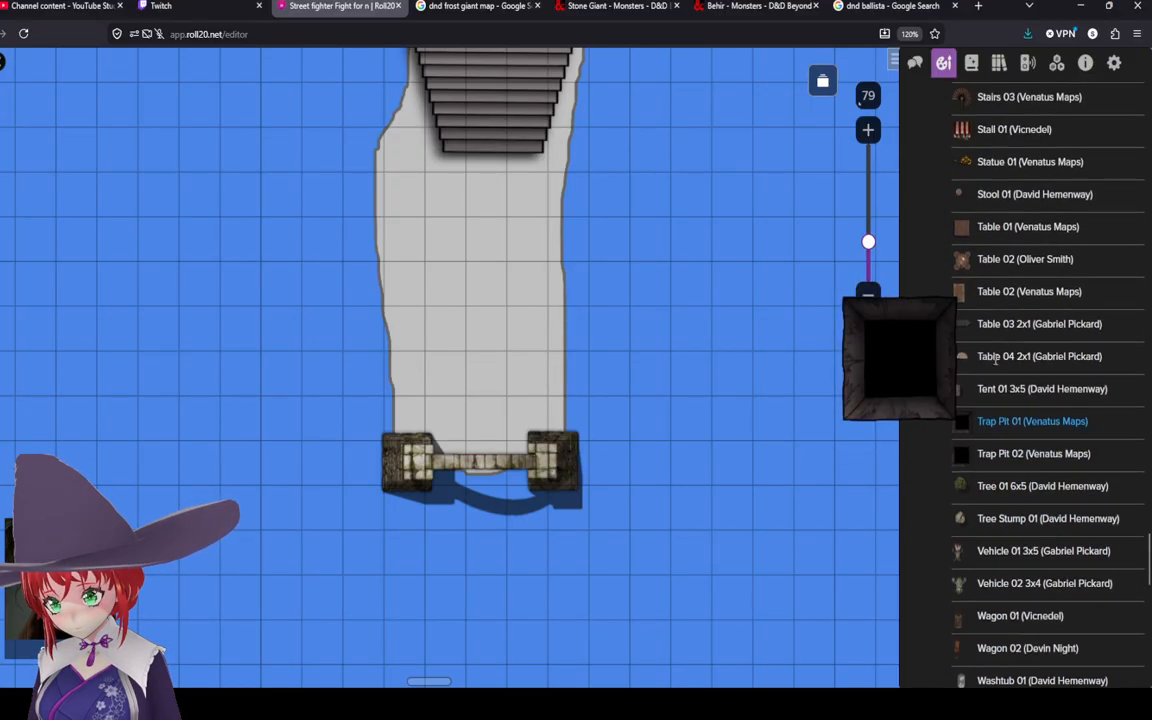
scroll(1001, 413, up, 3)
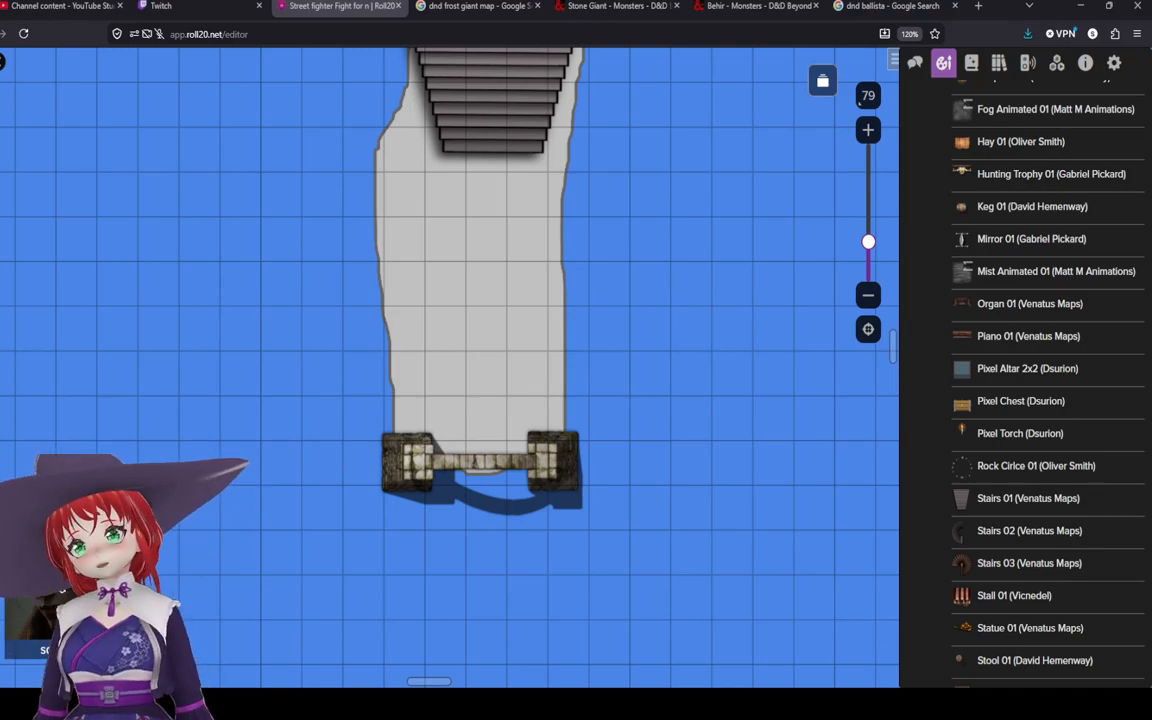
scroll(849, 363, up, 2)
scroll(1030, 420, down, 2)
drag(1000, 469, 897, 460)
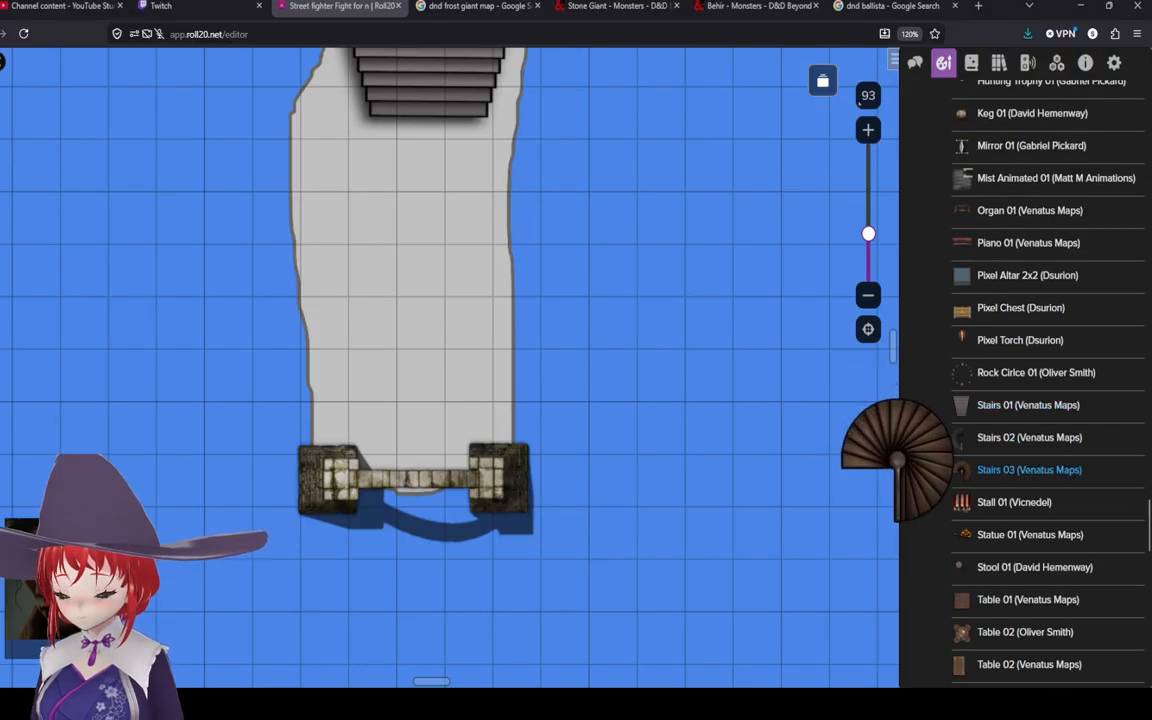
scroll(1030, 420, up, 3)
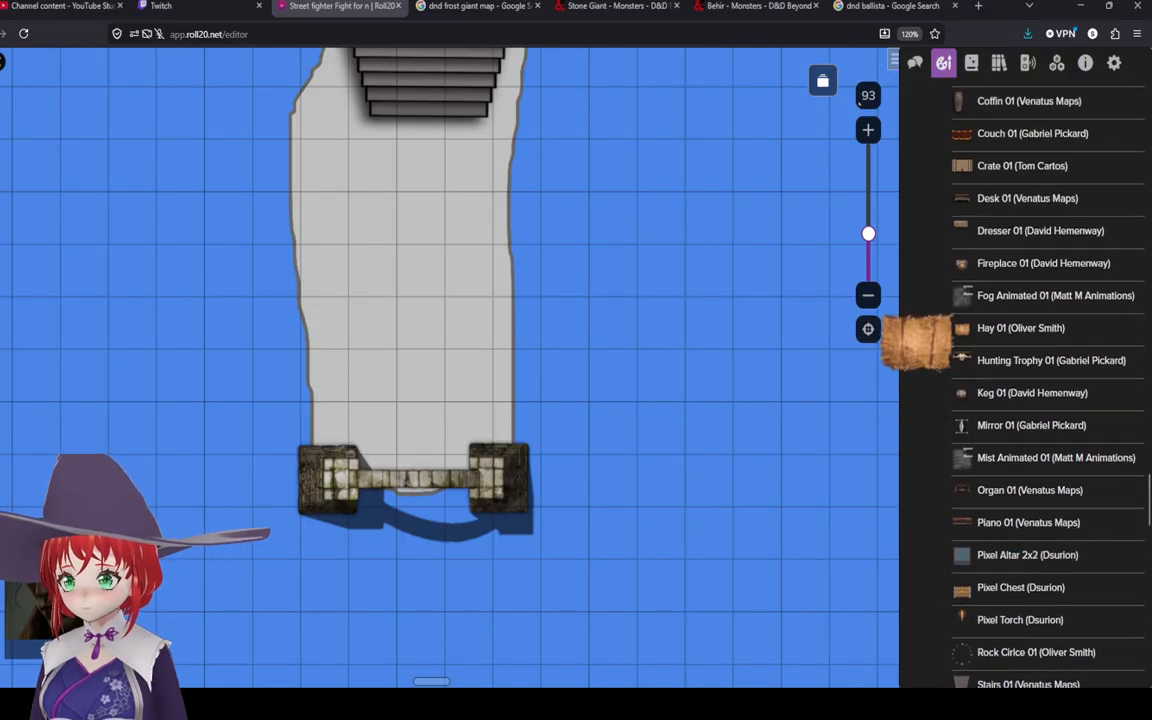
scroll(1030, 380, up, 1)
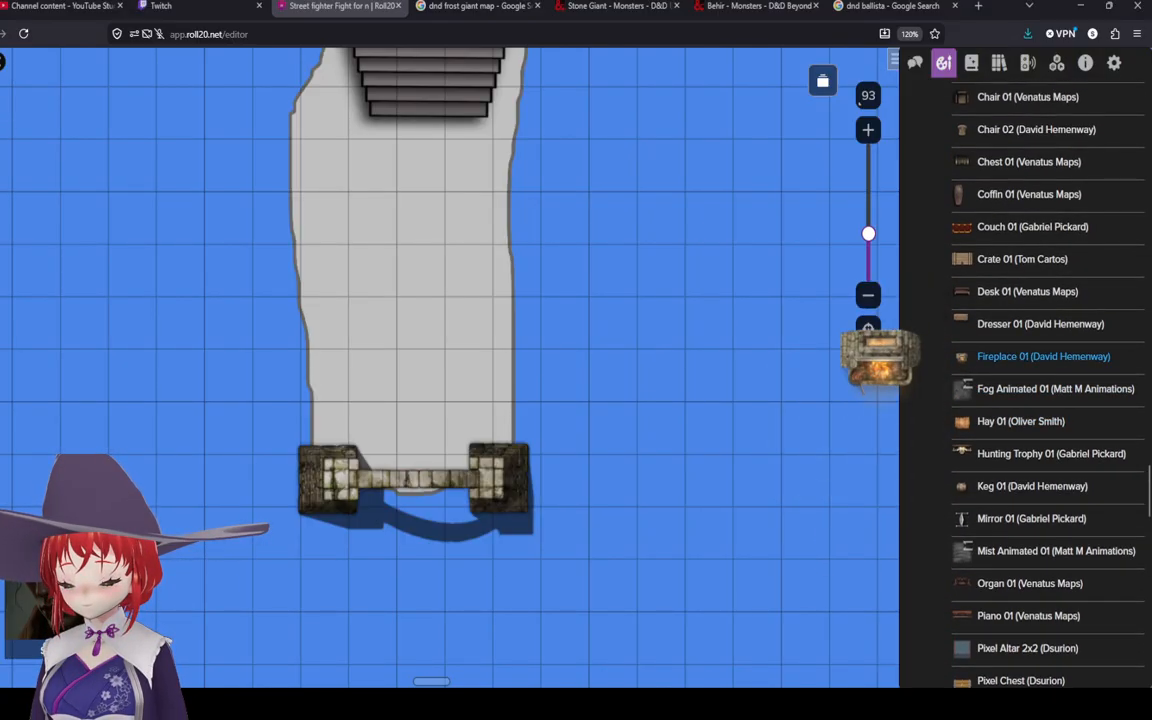
scroll(1030, 360, up, 1)
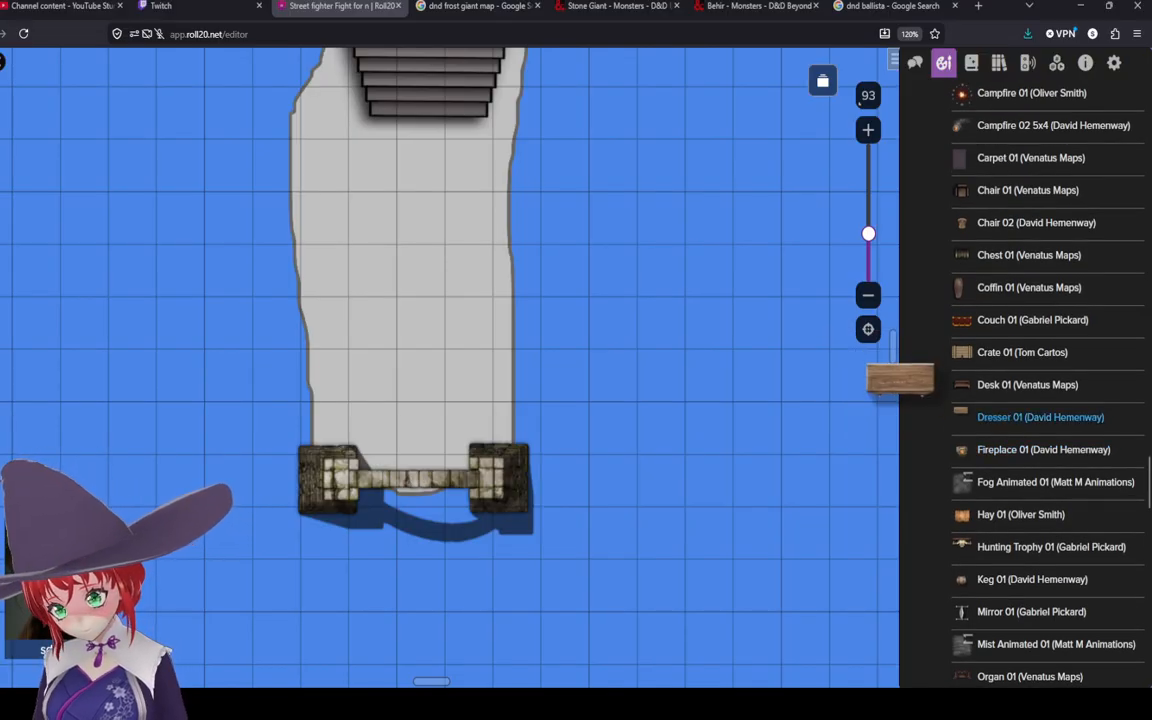
scroll(1030, 345, up, 1)
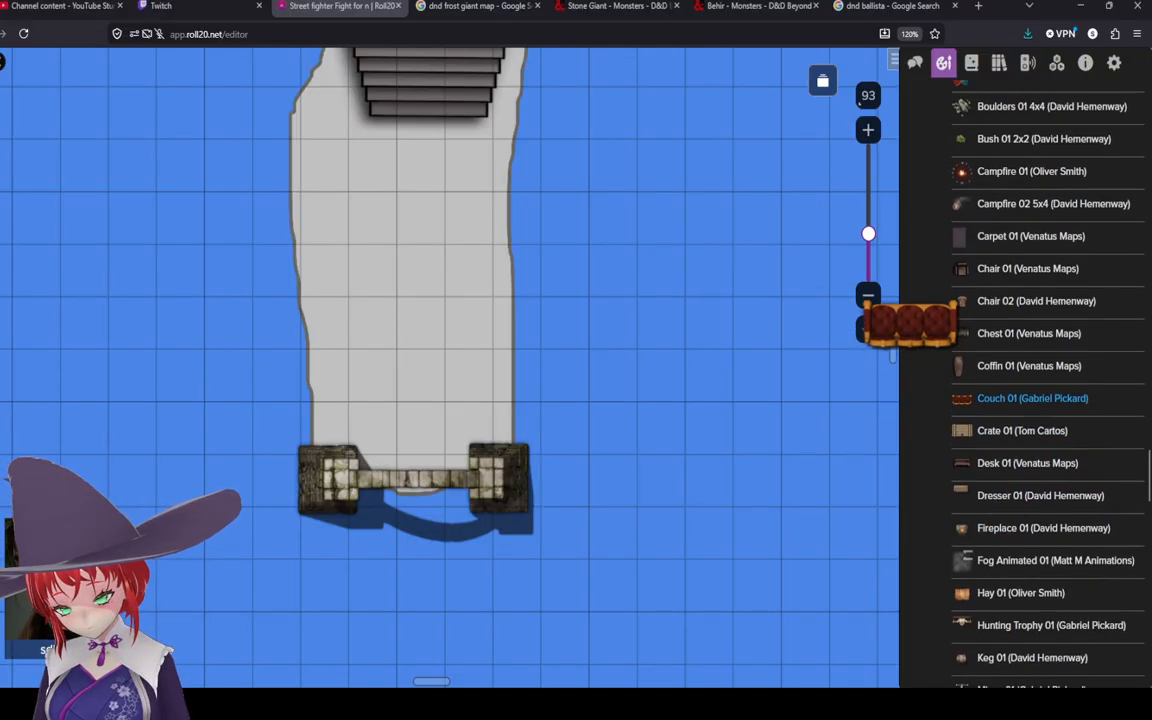
scroll(1030, 360, up, 2)
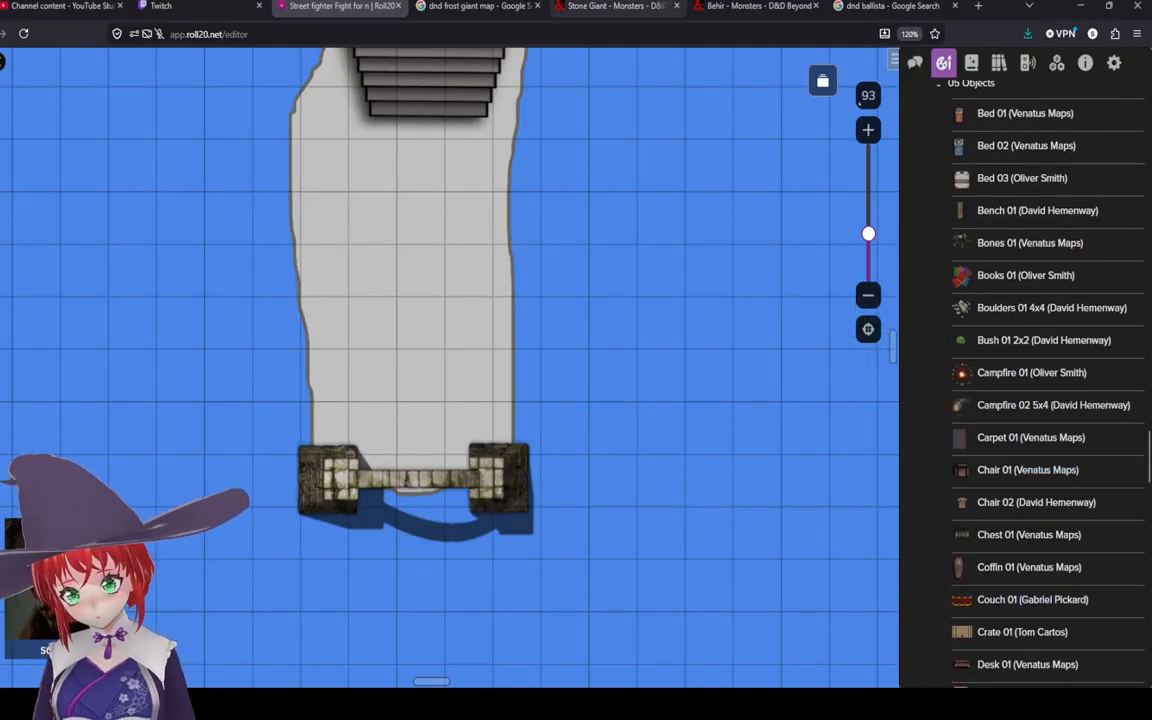
Step: Switch to the Google search tab, go back to the frost giant results, and open the D&D Beyond Frost Giant monster page
click(483, 7)
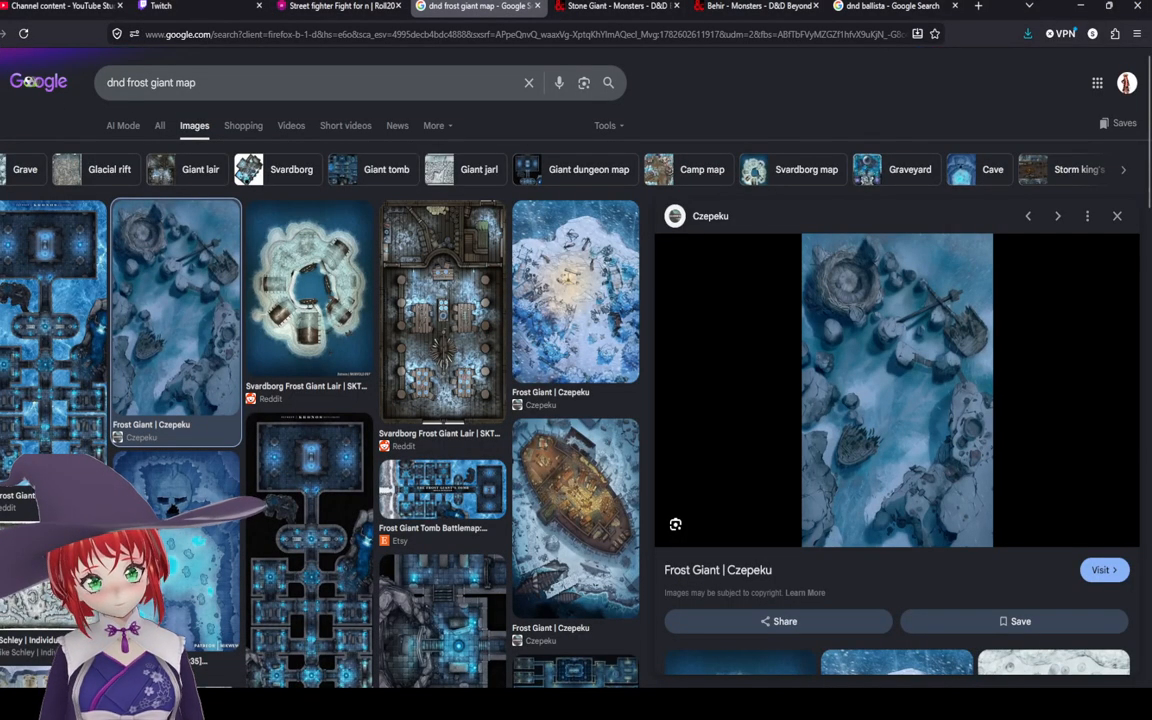
key(alt+Left)
key(alt+Left)
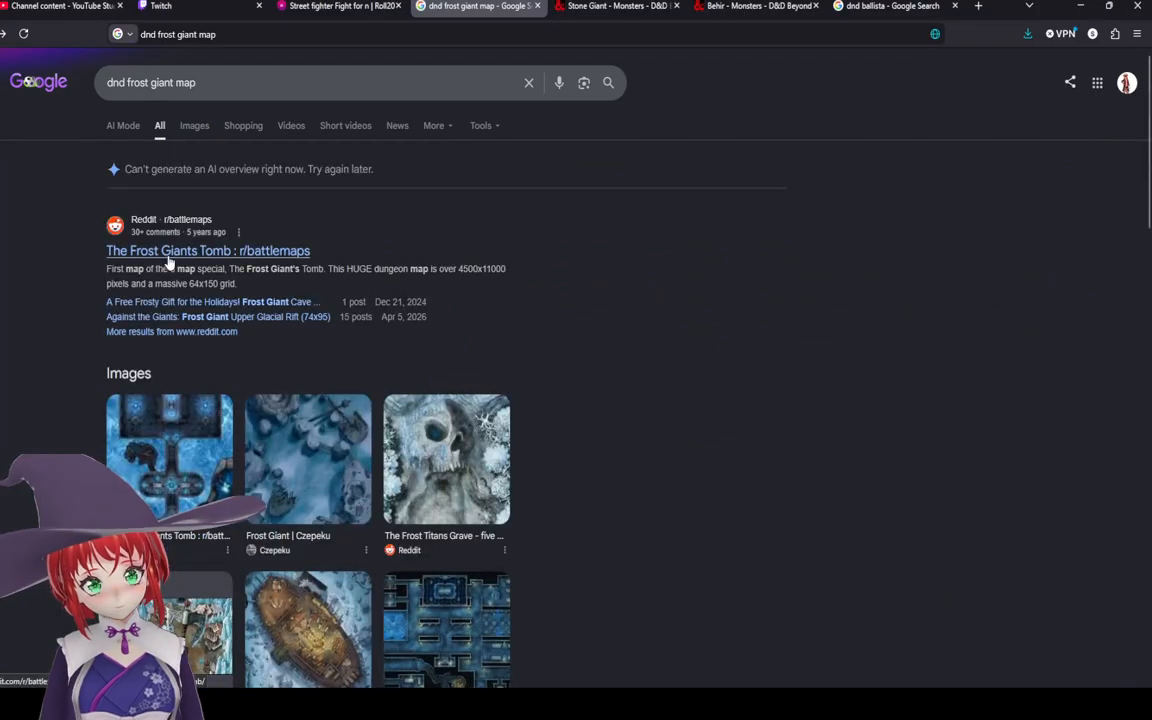
key(alt+Left)
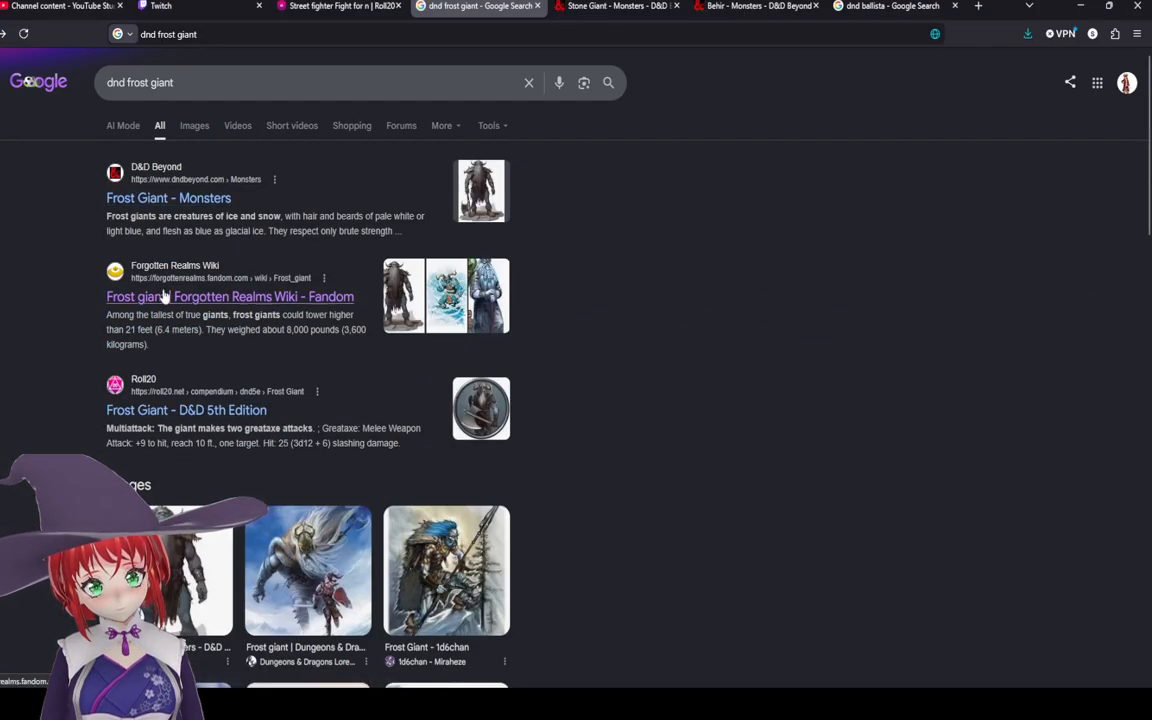
click(174, 199)
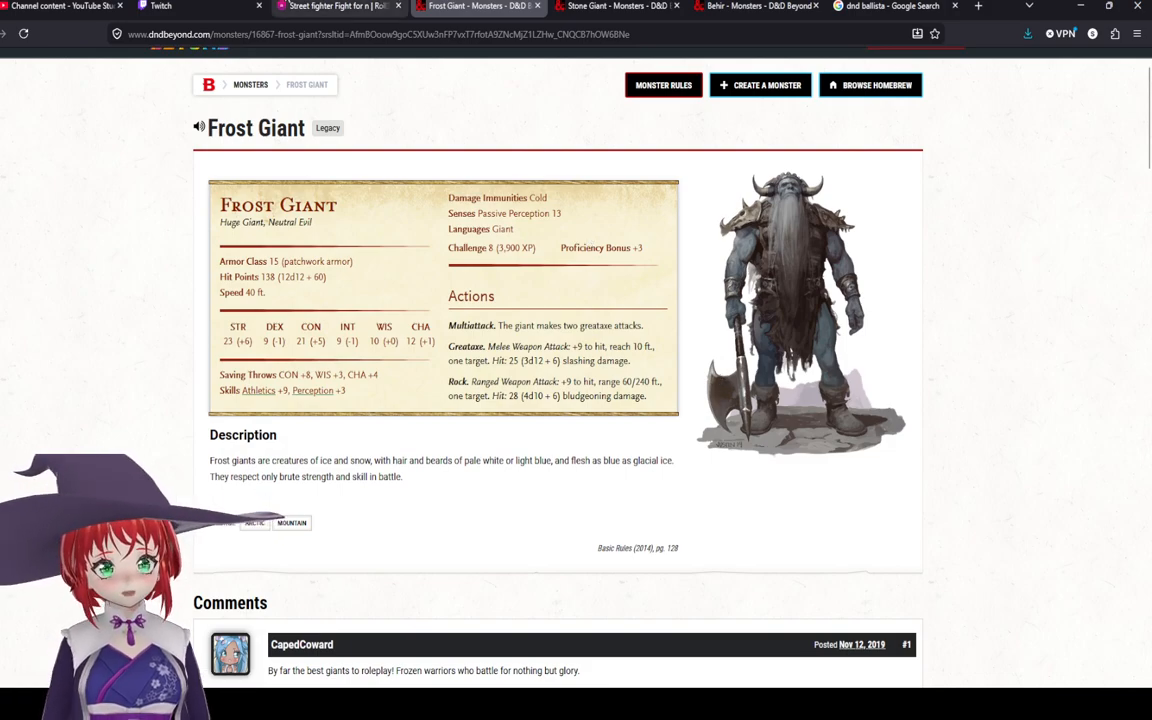
Step: Return to Roll20 and place the Table 04 2x1 (Gabriel Pickard) asset in the middle of the grey polygon
click(342, 7)
scroll(387, 319, down, 2)
drag(388, 319, 489, 344)
scroll(1000, 400, up, 2)
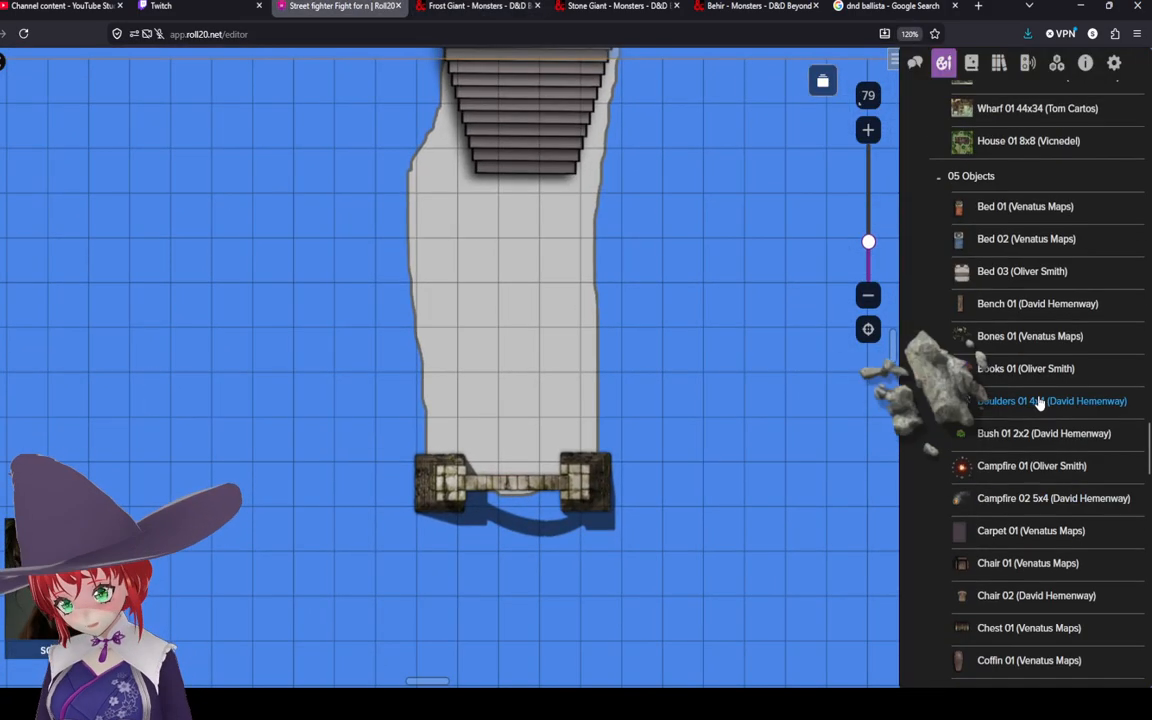
scroll(1010, 373, down, 6)
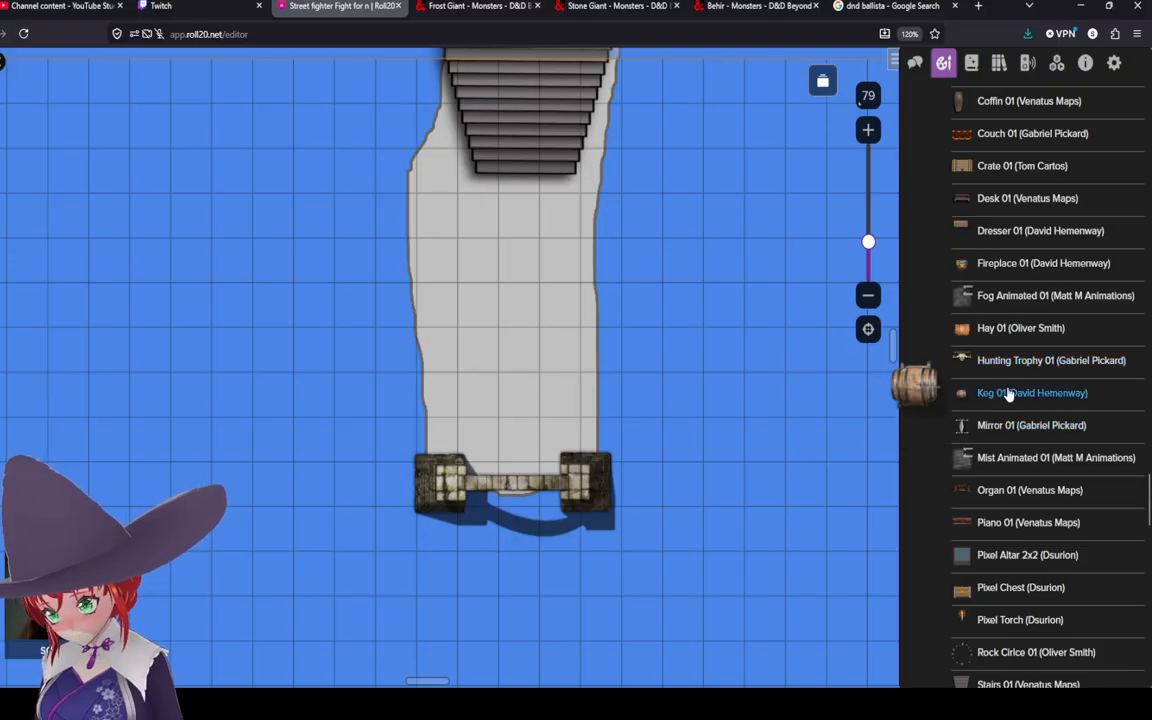
scroll(990, 340, down, 4)
scroll(990, 300, down, 4)
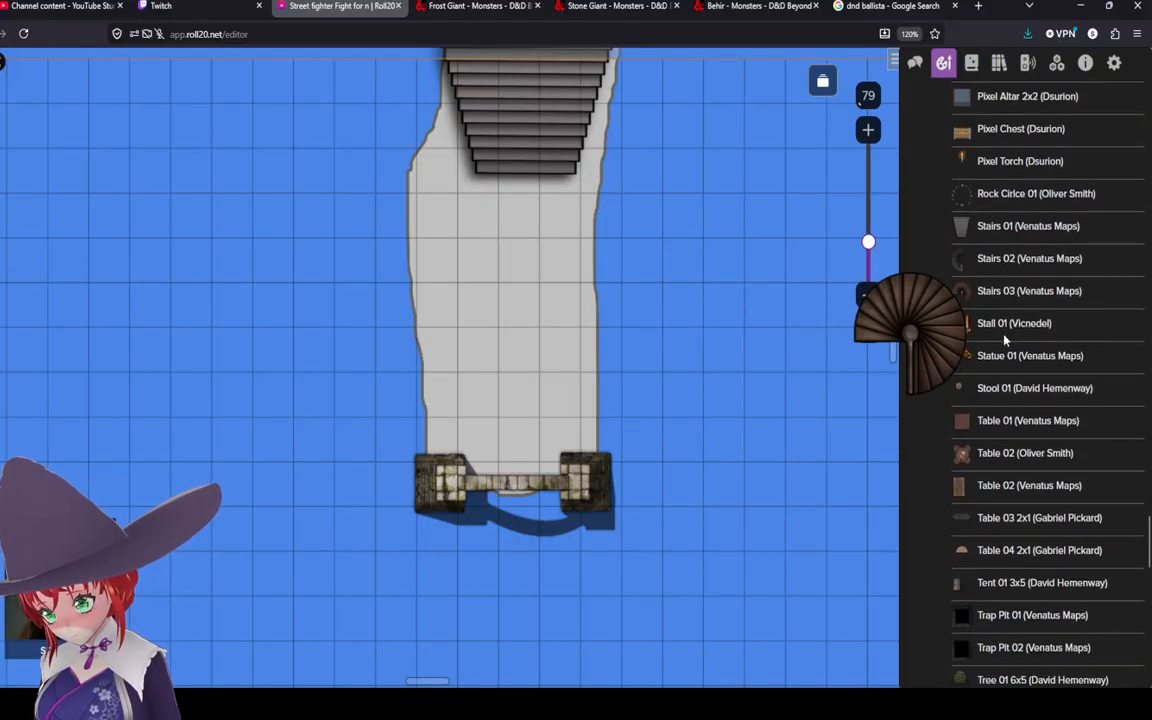
scroll(990, 430, down, 5)
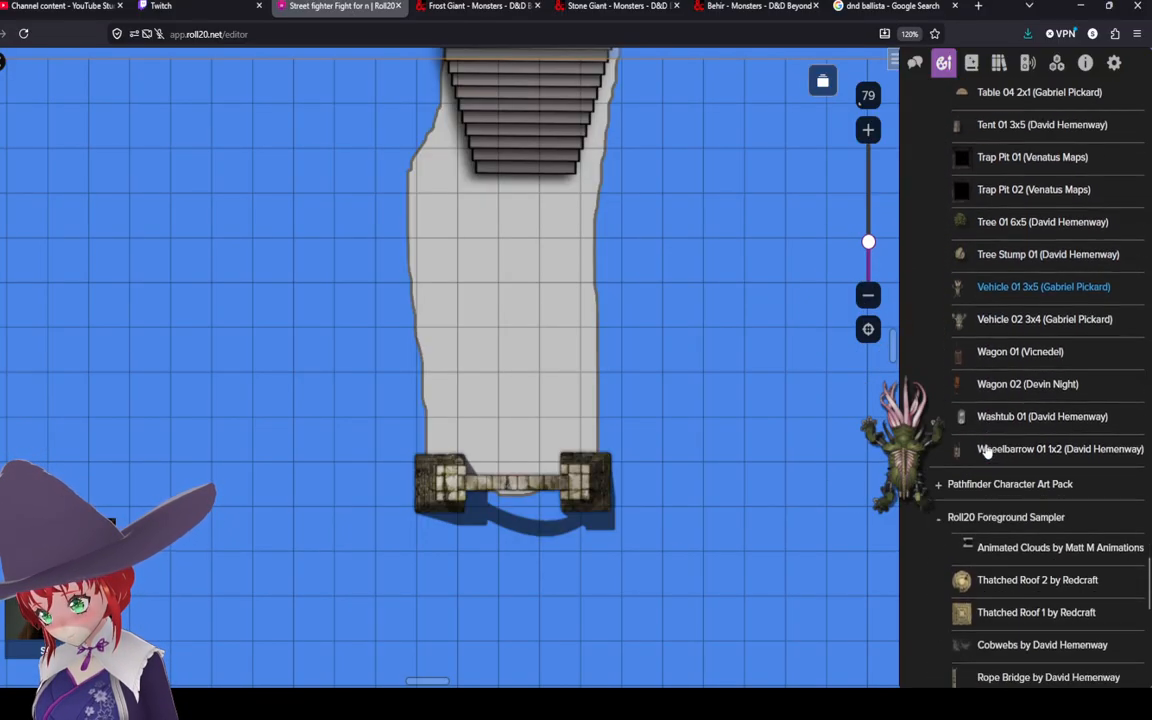
scroll(992, 401, down, 5)
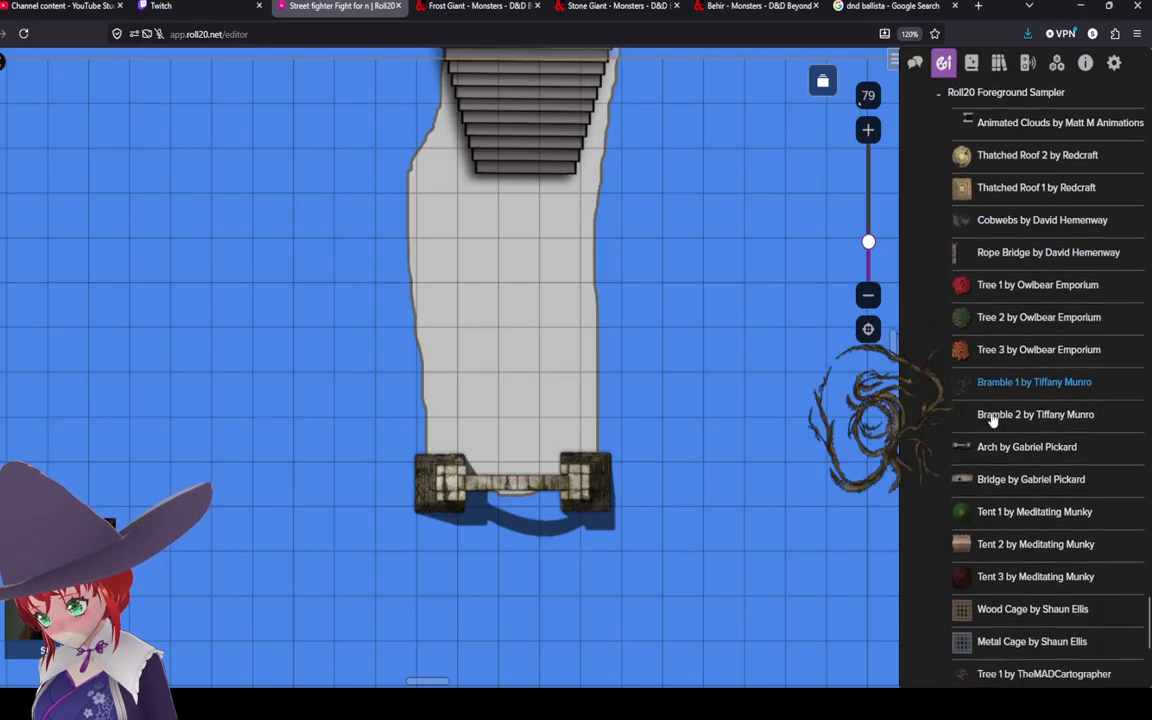
scroll(985, 480, up, 9)
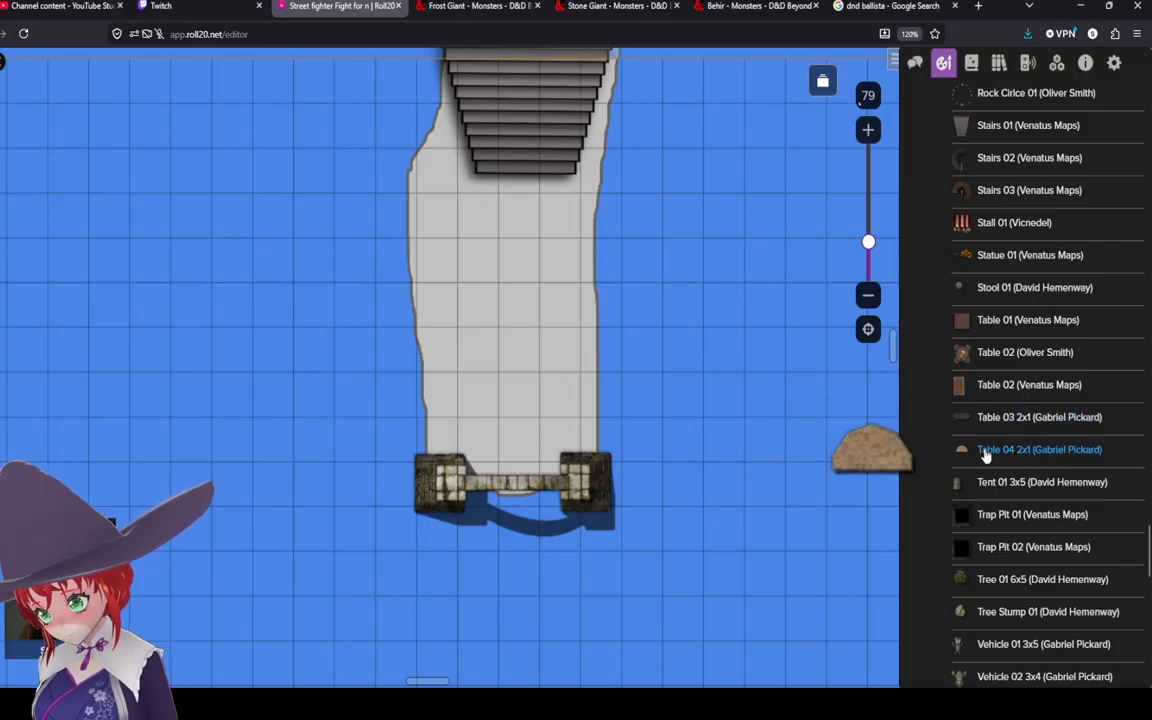
drag(986, 452, 553, 381)
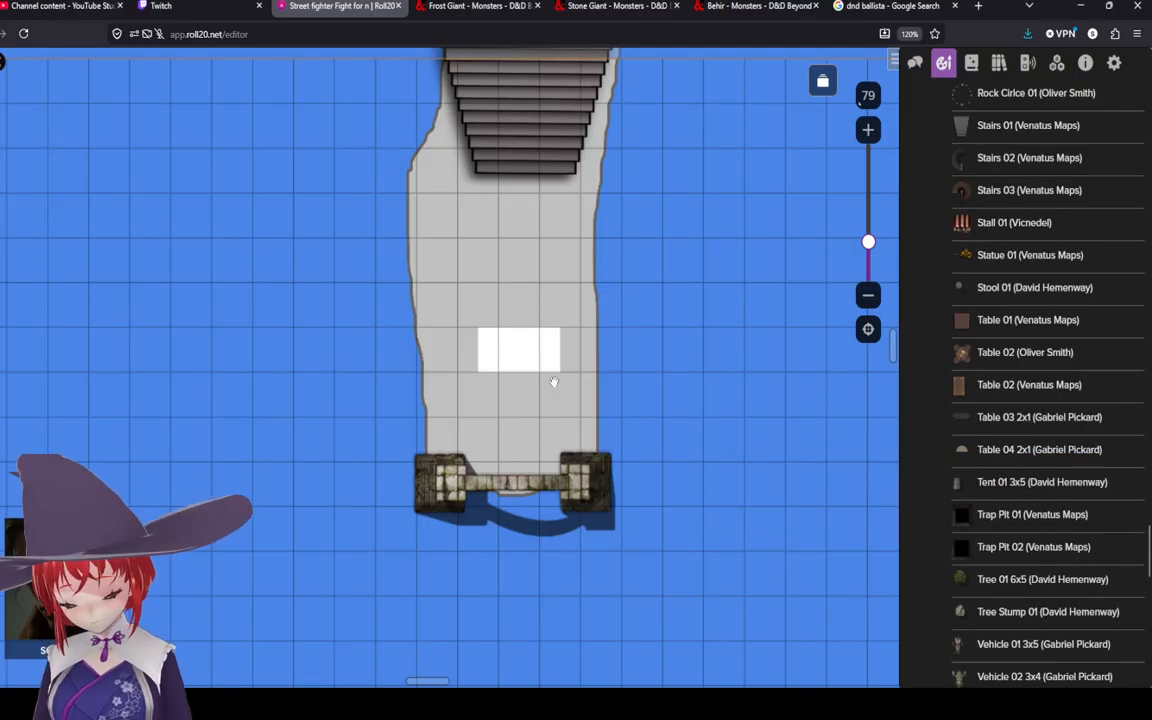
scroll(553, 381, up, 3)
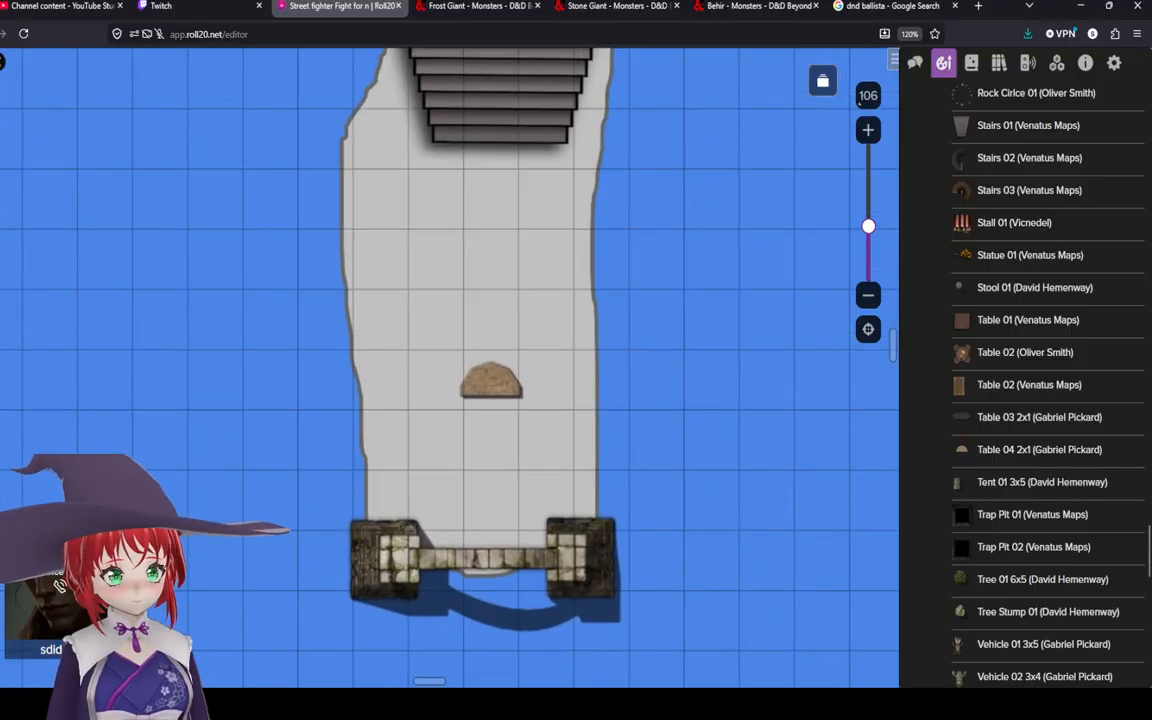
click(470, 382)
right_click(466, 382)
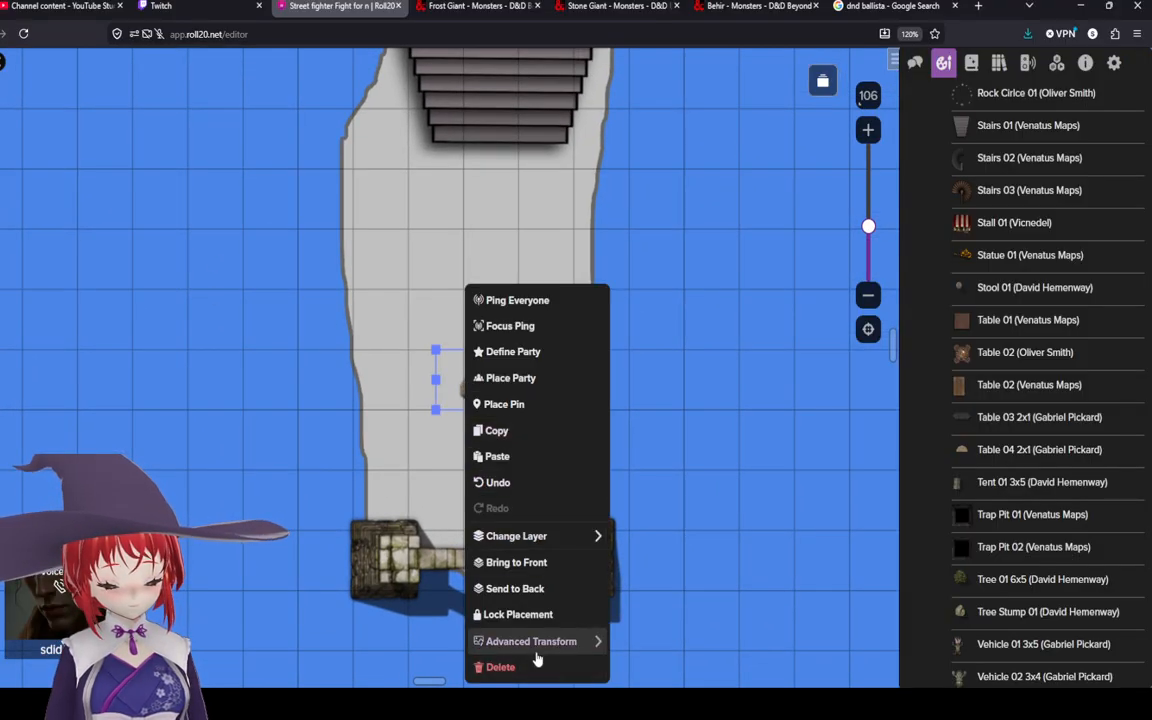
click(645, 511)
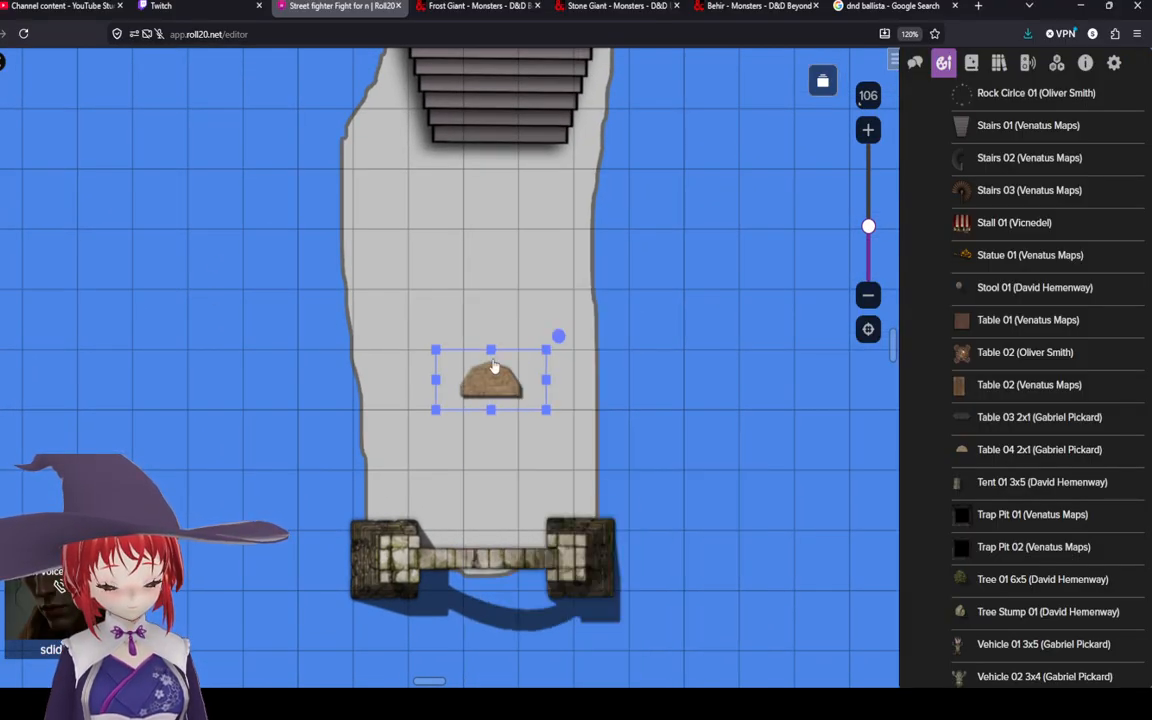
Step: Rotate the table upright and move it against the polygon's right edge
click(558, 335)
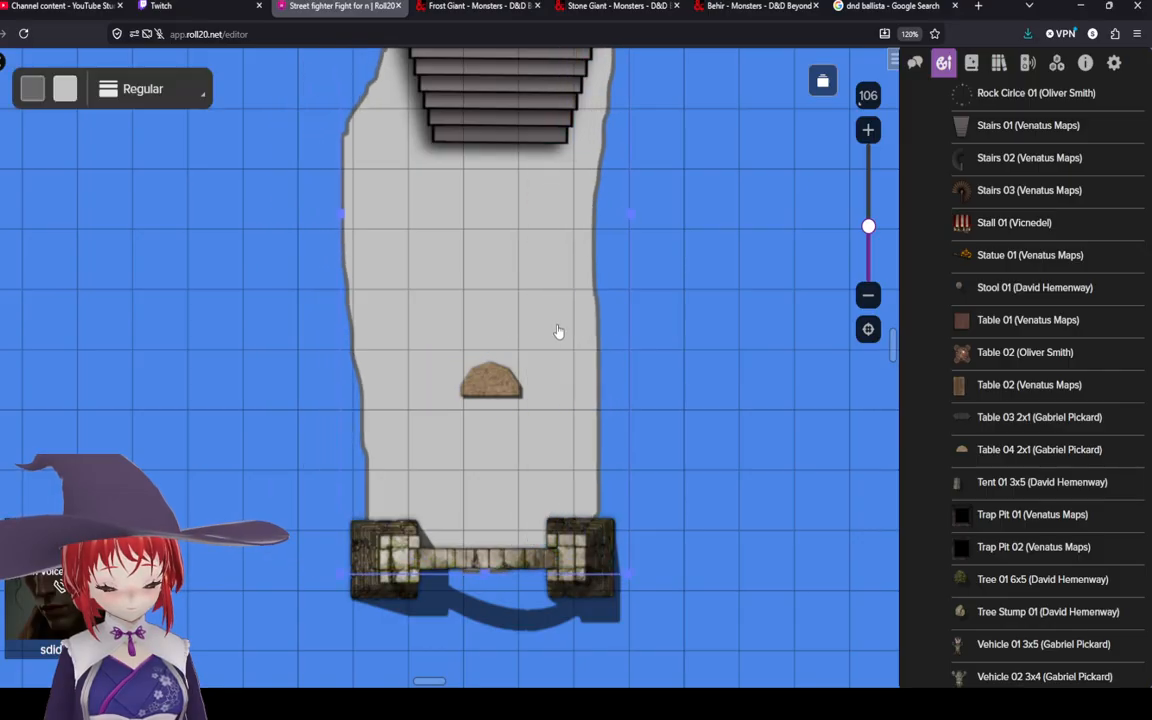
click(666, 319)
click(490, 380)
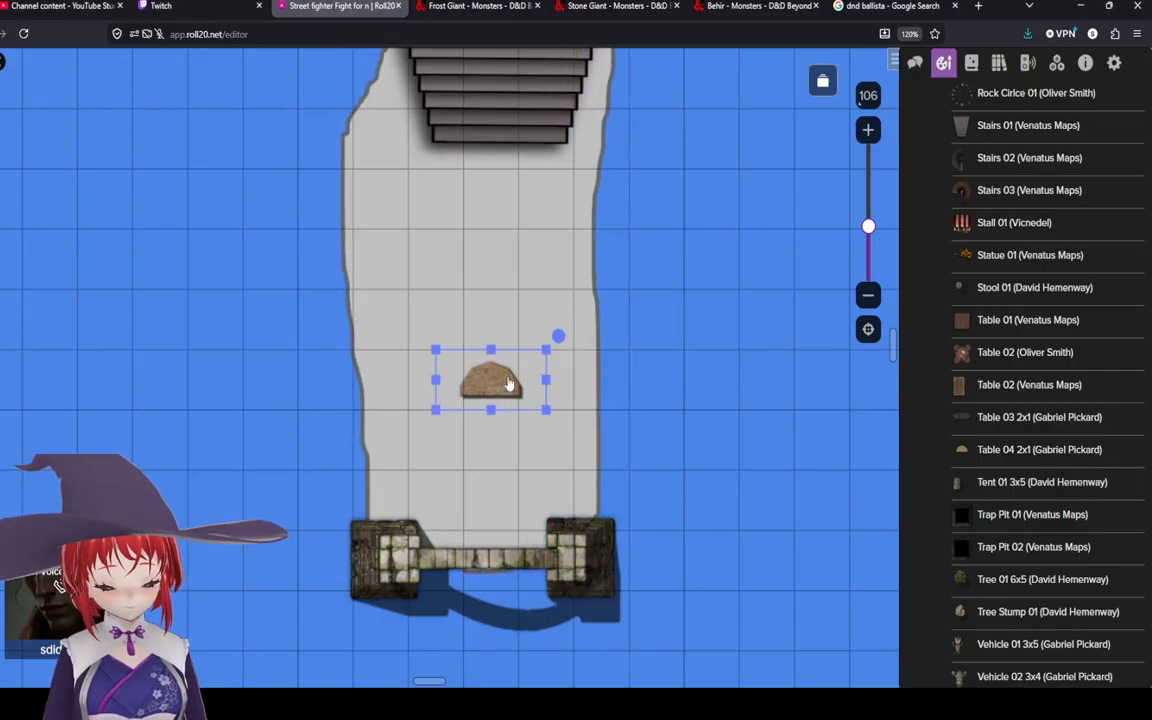
drag(558, 336, 452, 303)
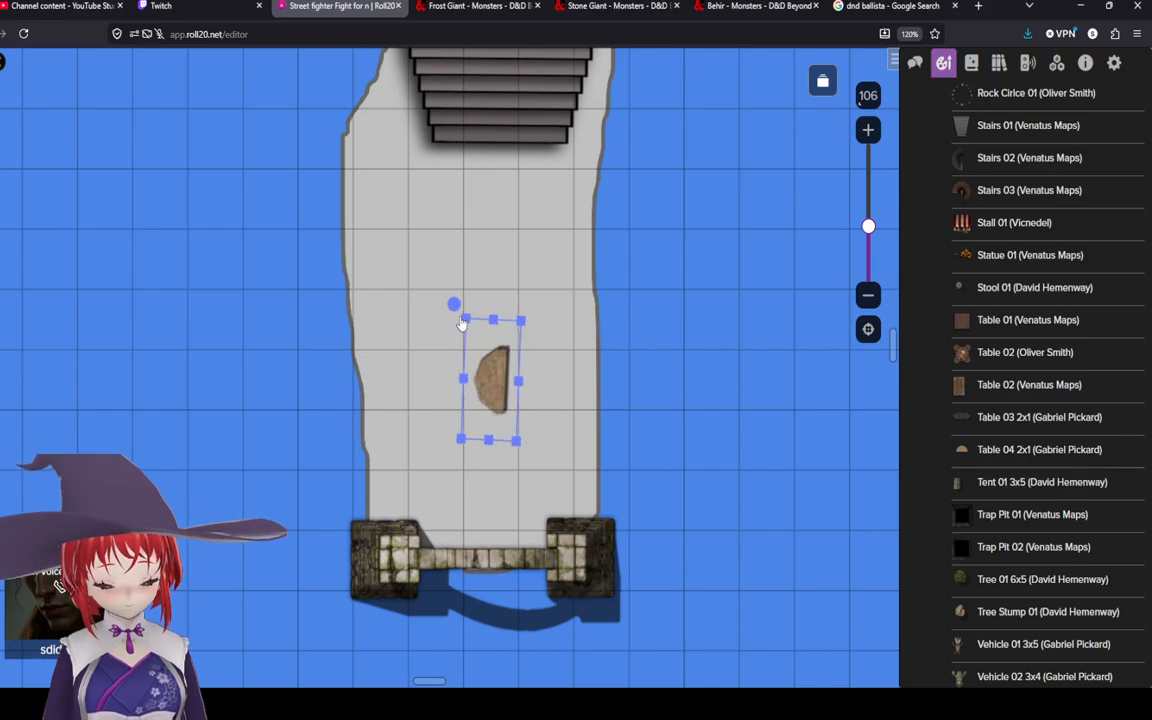
drag(508, 383, 592, 372)
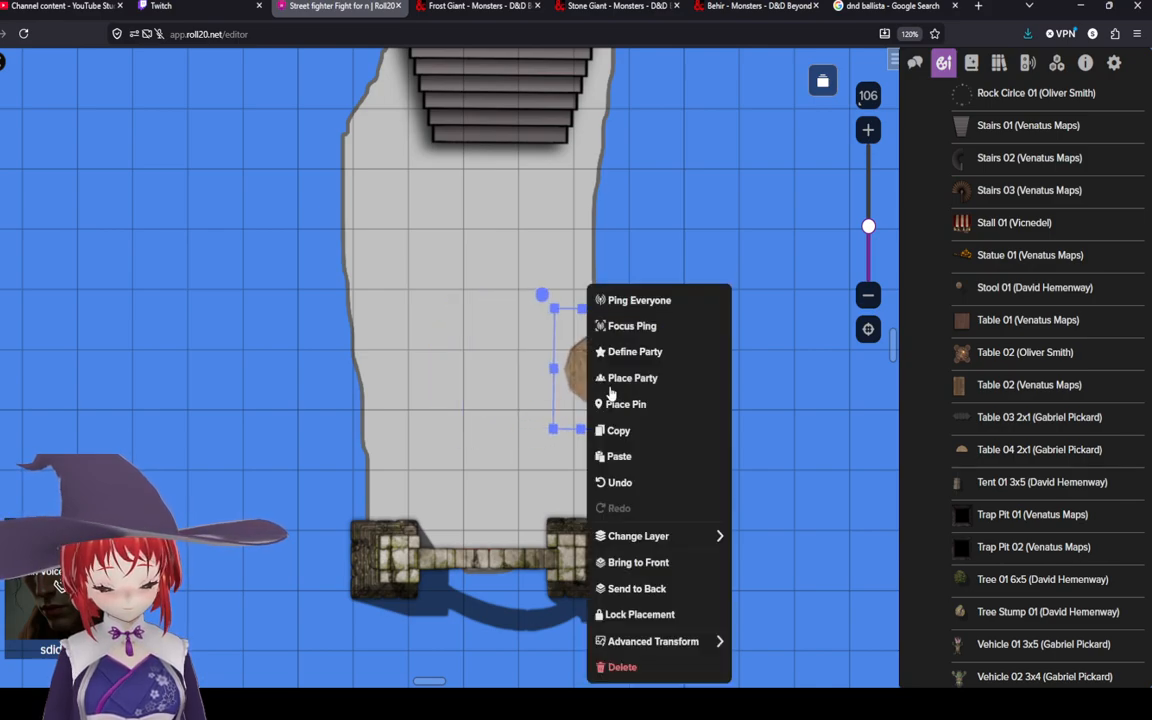
Step: Copy the table, paste a duplicate, and position it against the polygon's left edge
right_click(592, 372)
click(618, 430)
click(558, 267)
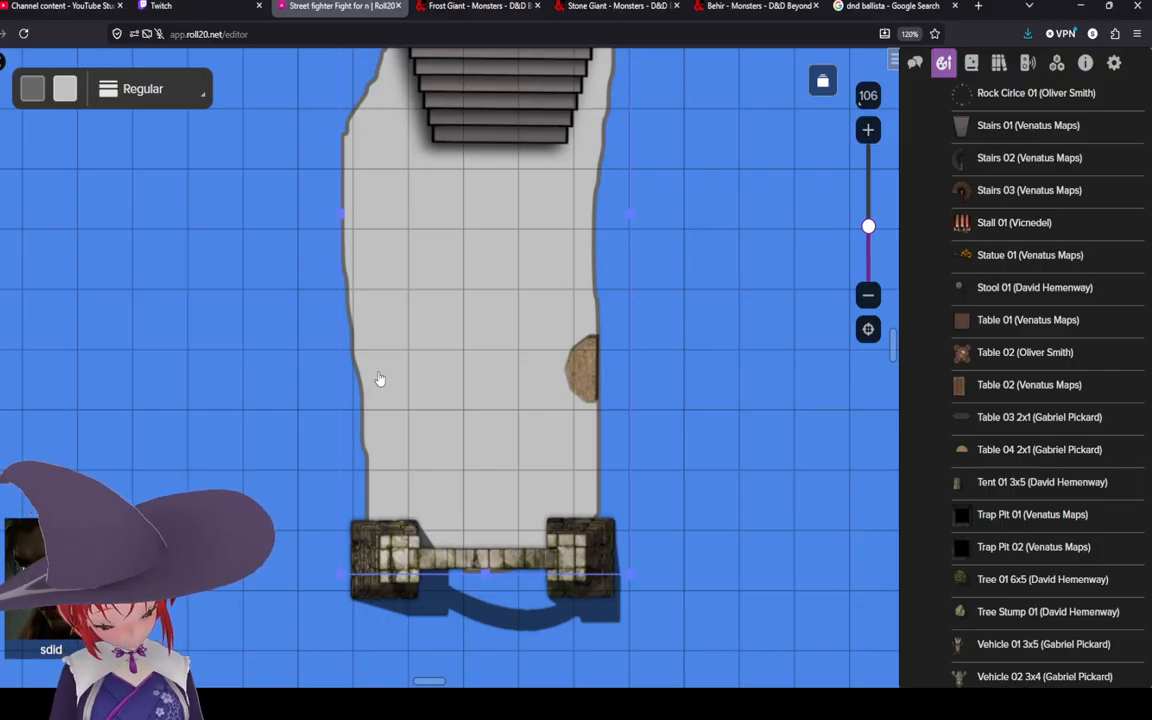
key(ctrl+v)
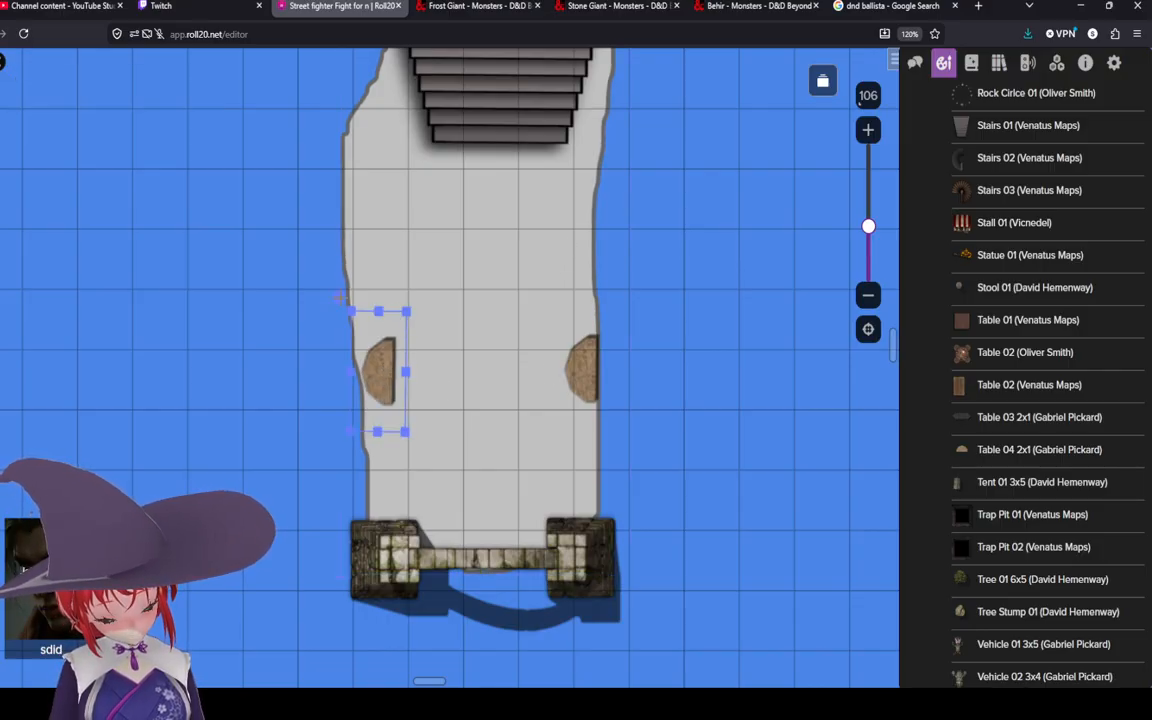
drag(340, 297, 437, 451)
drag(383, 387, 374, 388)
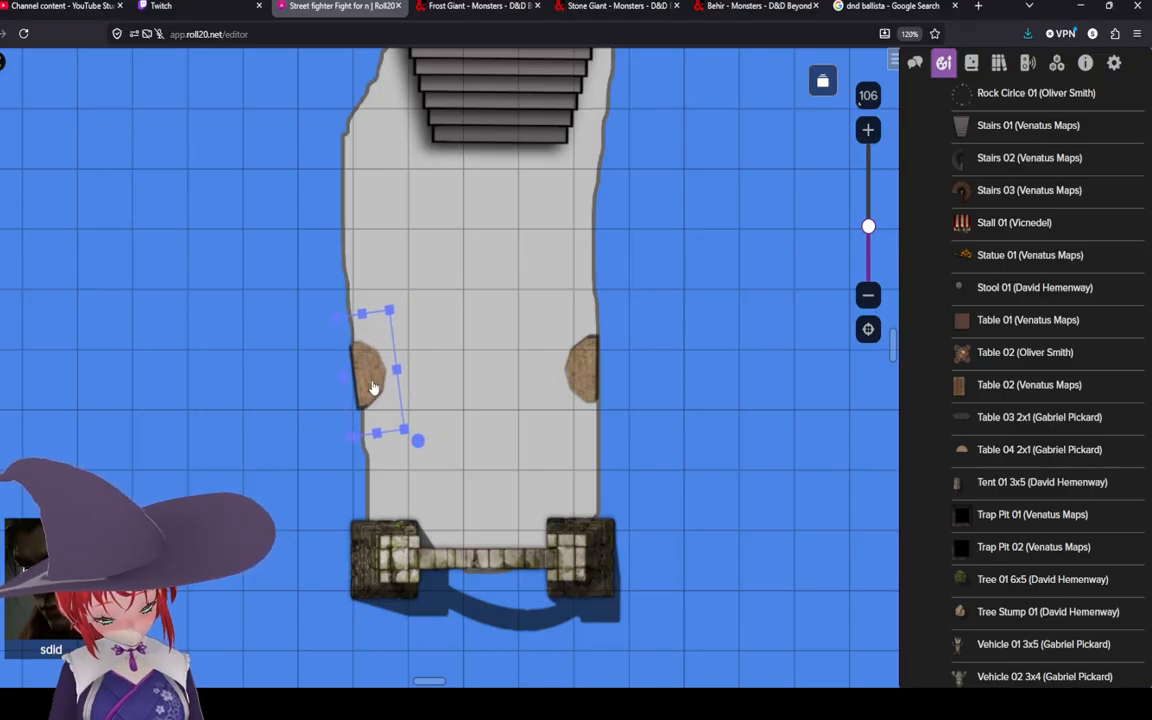
Step: Rotate the left table slightly so it sits straight against the polygon's left edge
click(424, 442)
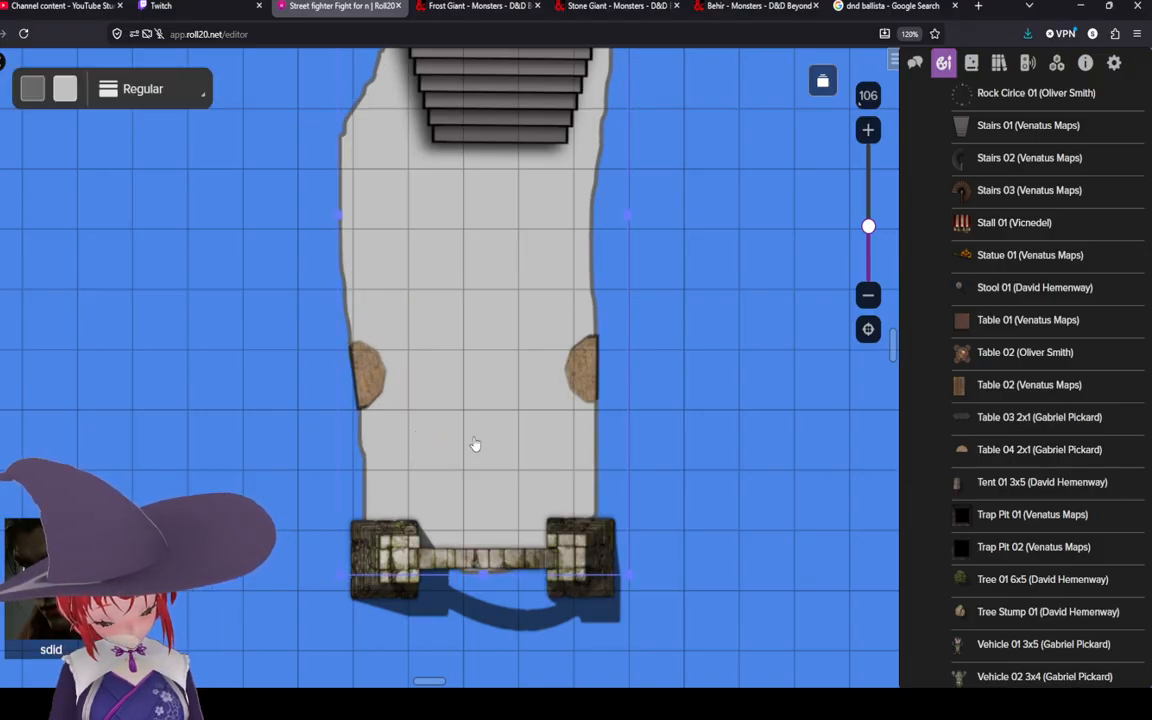
click(382, 390)
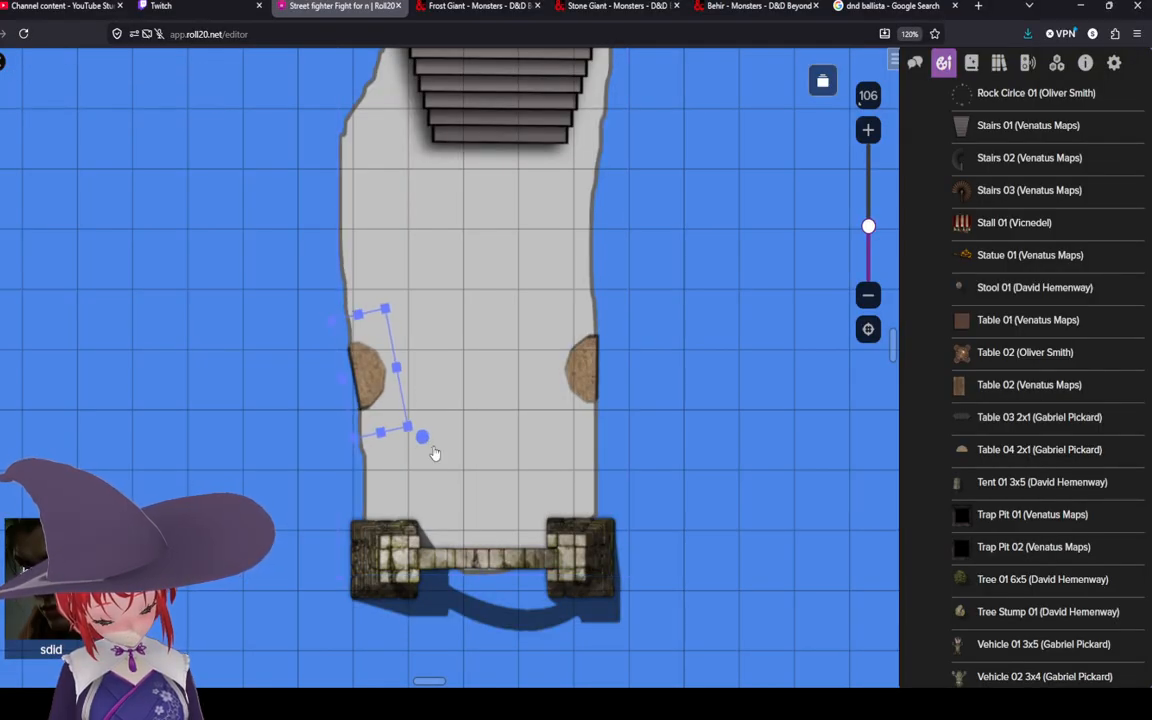
mouse_move(423, 438)
mouse_down()
mouse_move(395, 442)
mouse_move(405, 437)
mouse_up()
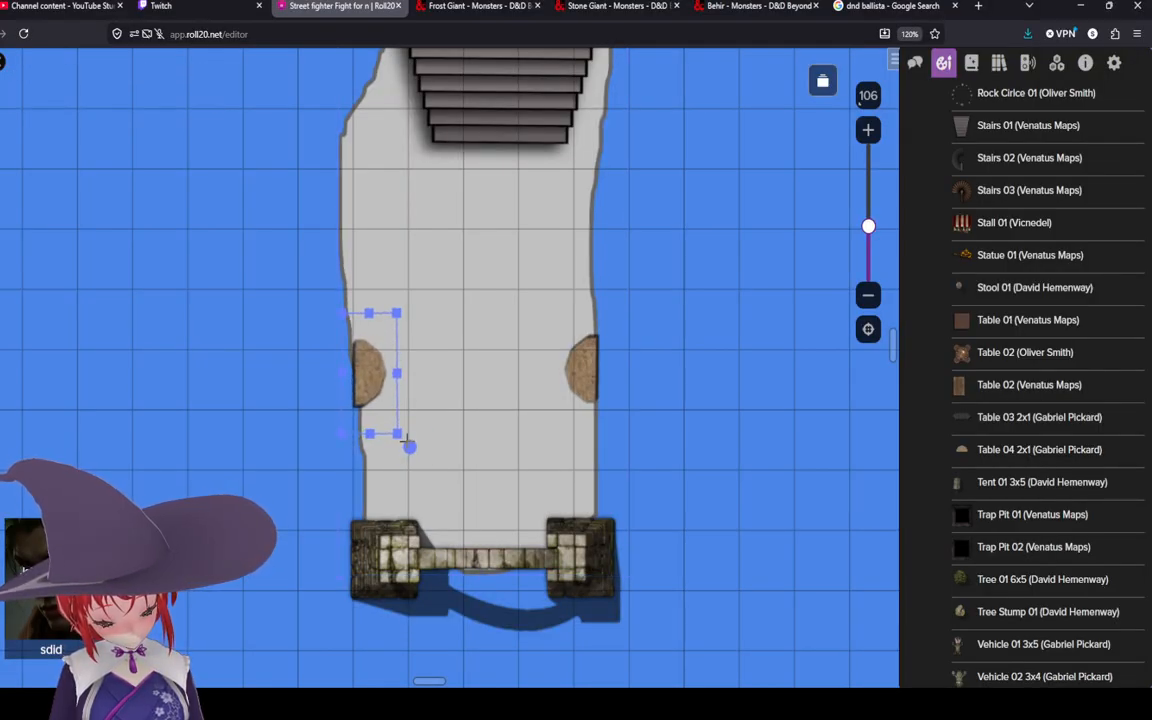
click(376, 393)
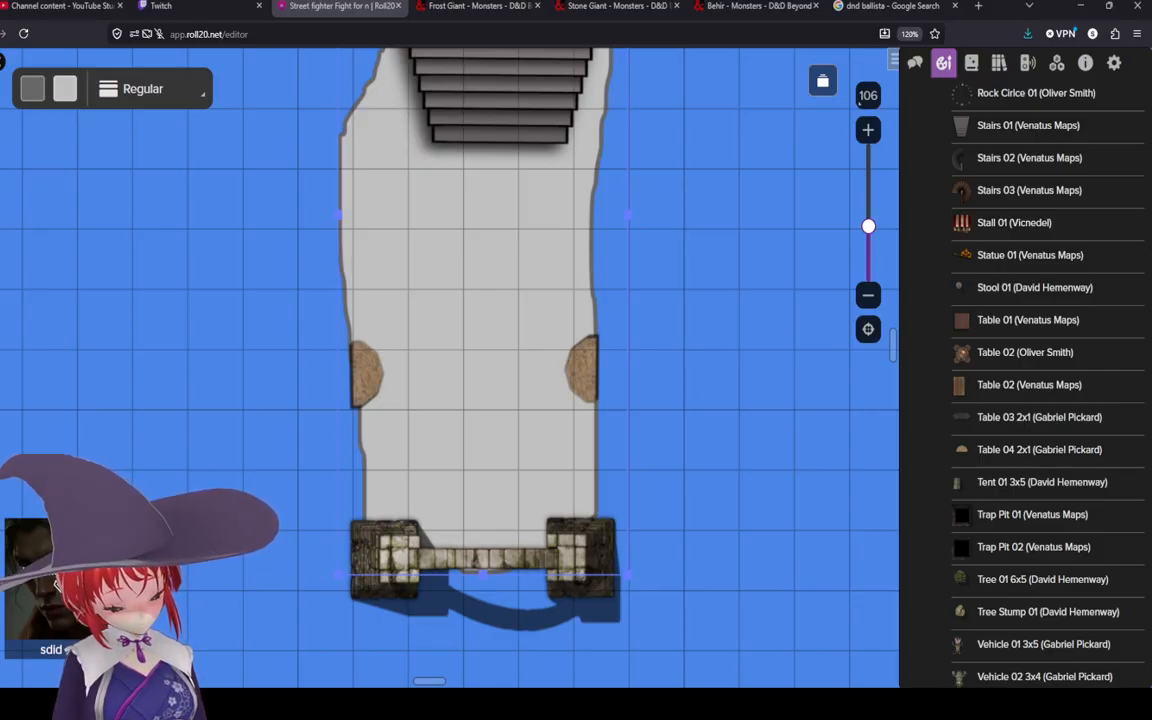
Step: Pick orange #ff9900 as the drawing color and draw small orange marks on top of the tables
click(338, 356)
click(3, 187)
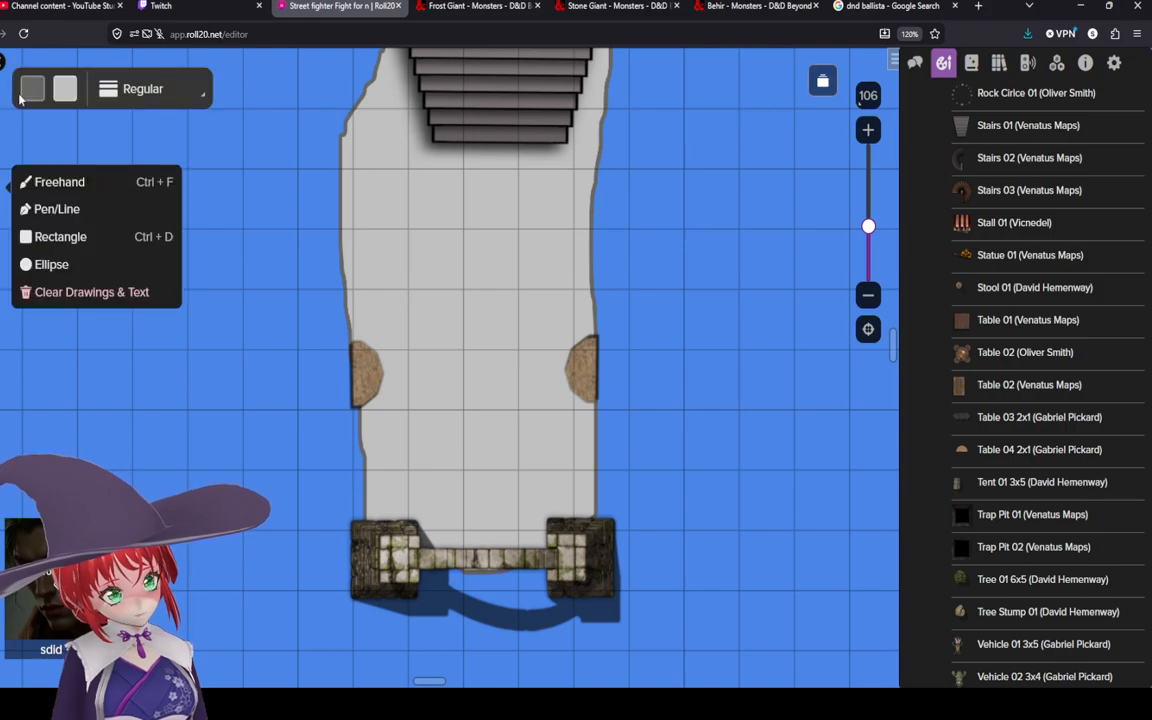
click(24, 94)
click(25, 153)
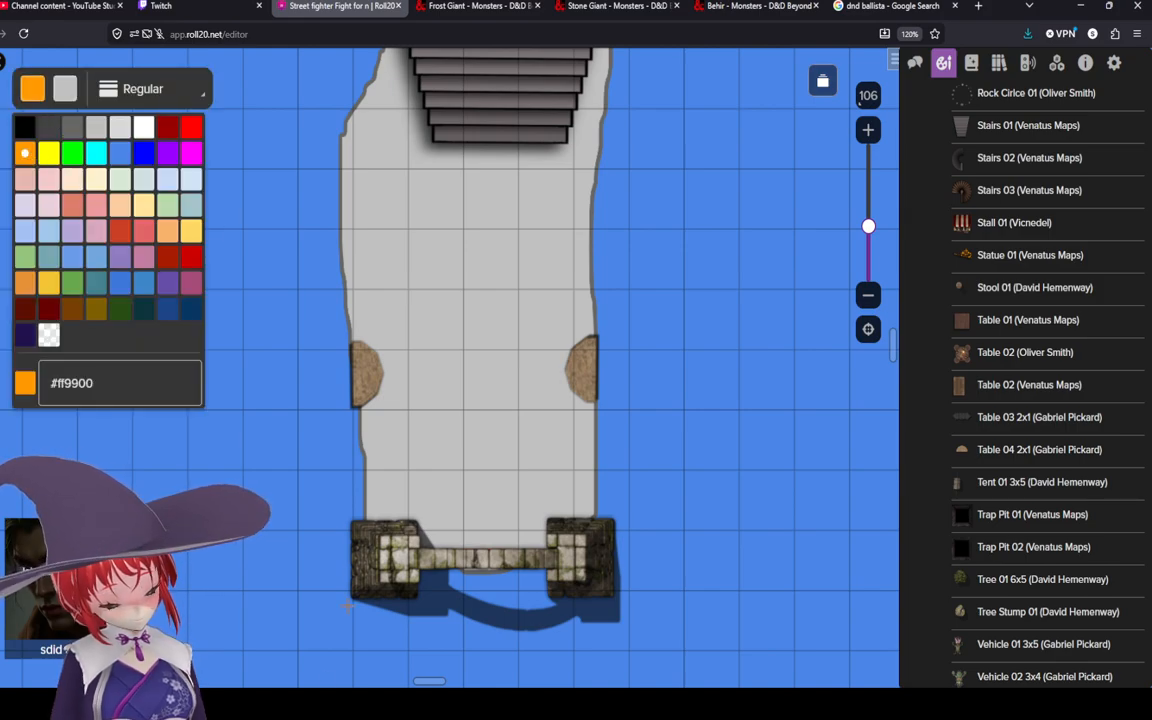
click(365, 379)
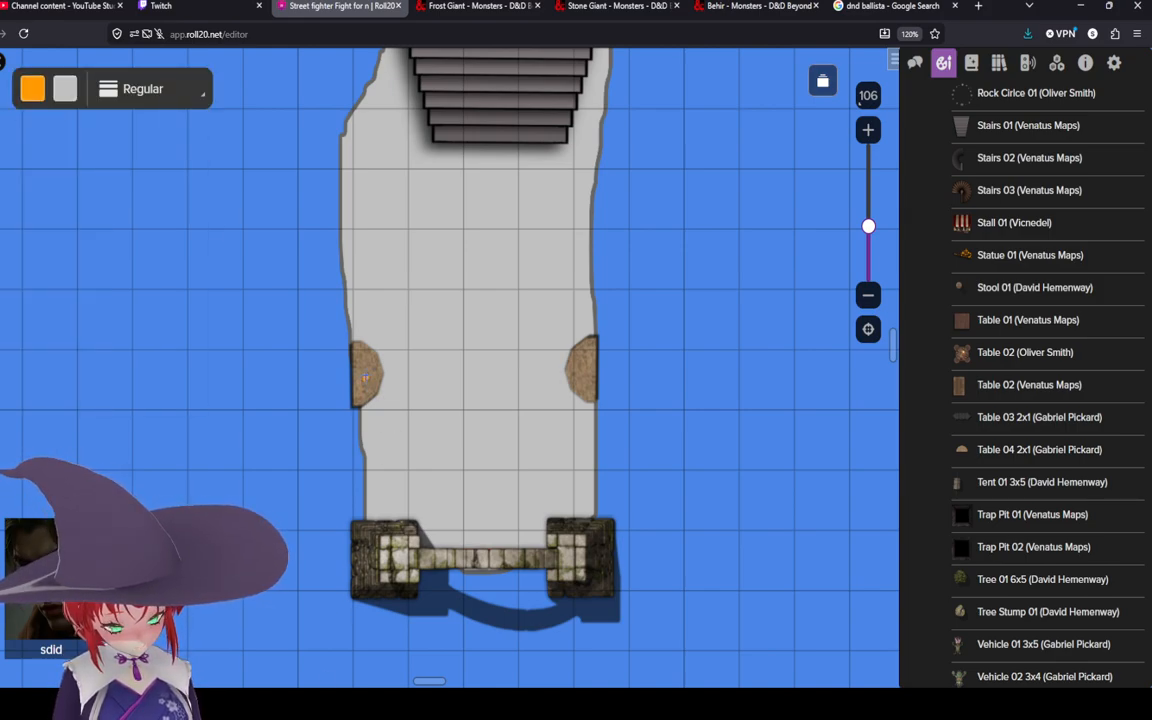
drag(365, 376, 366, 372)
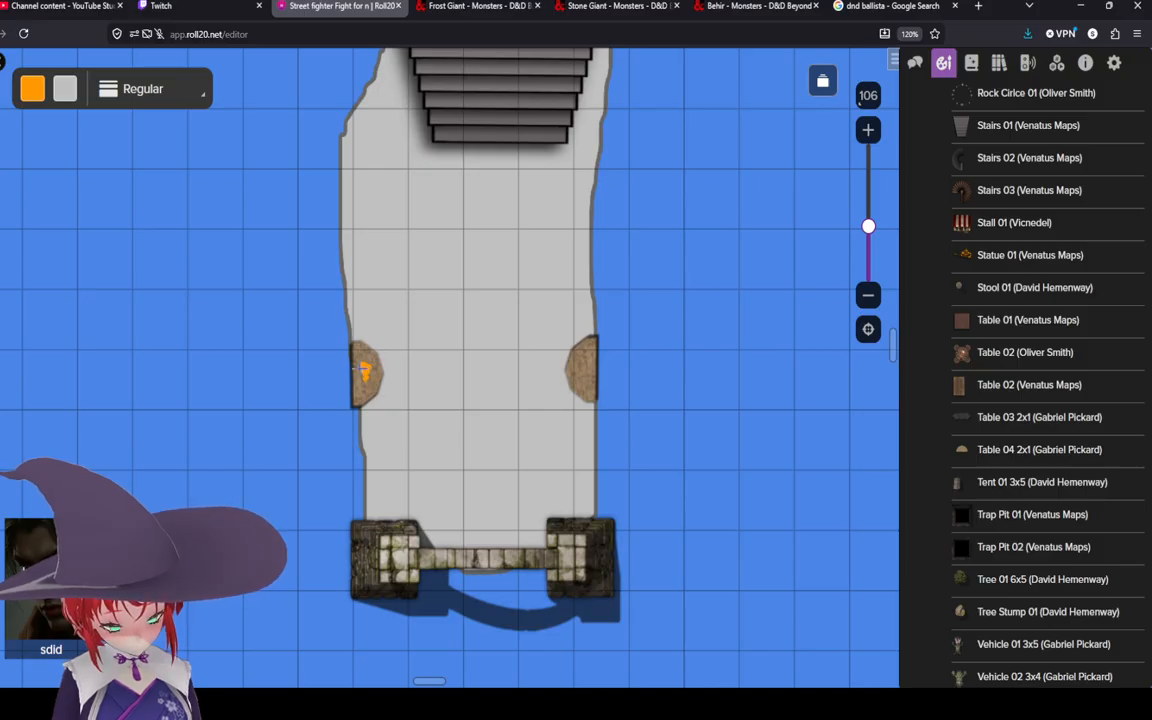
drag(370, 373, 368, 378)
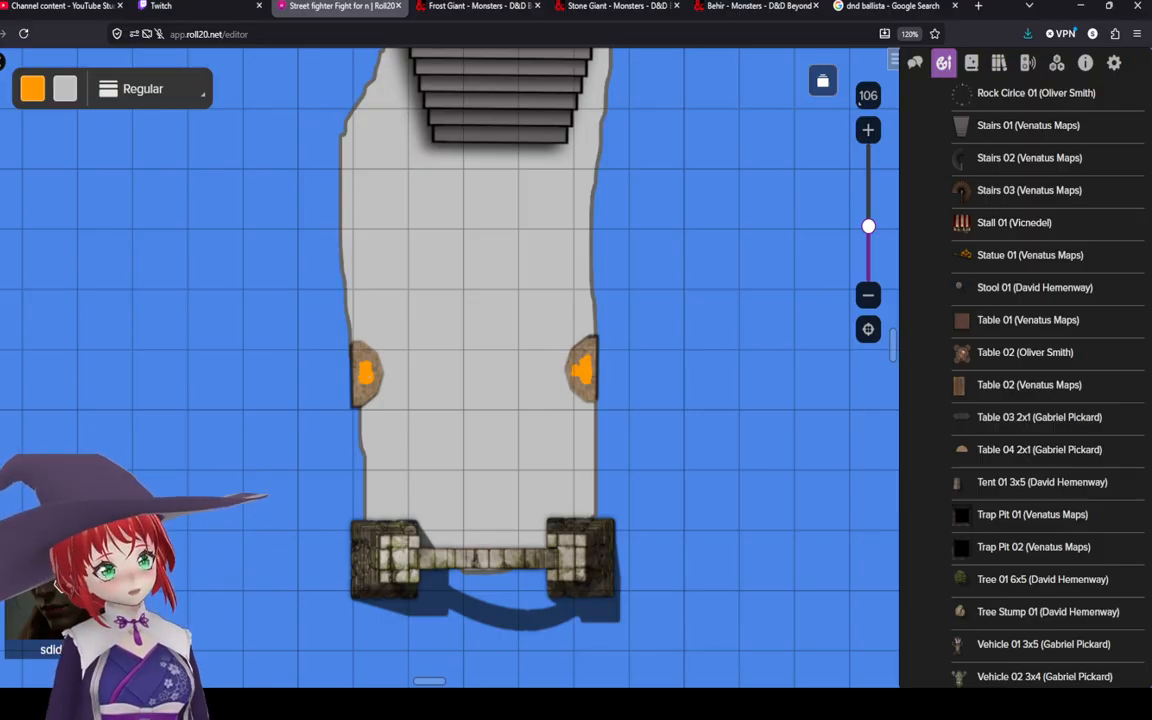
scroll(419, 367, down, 5)
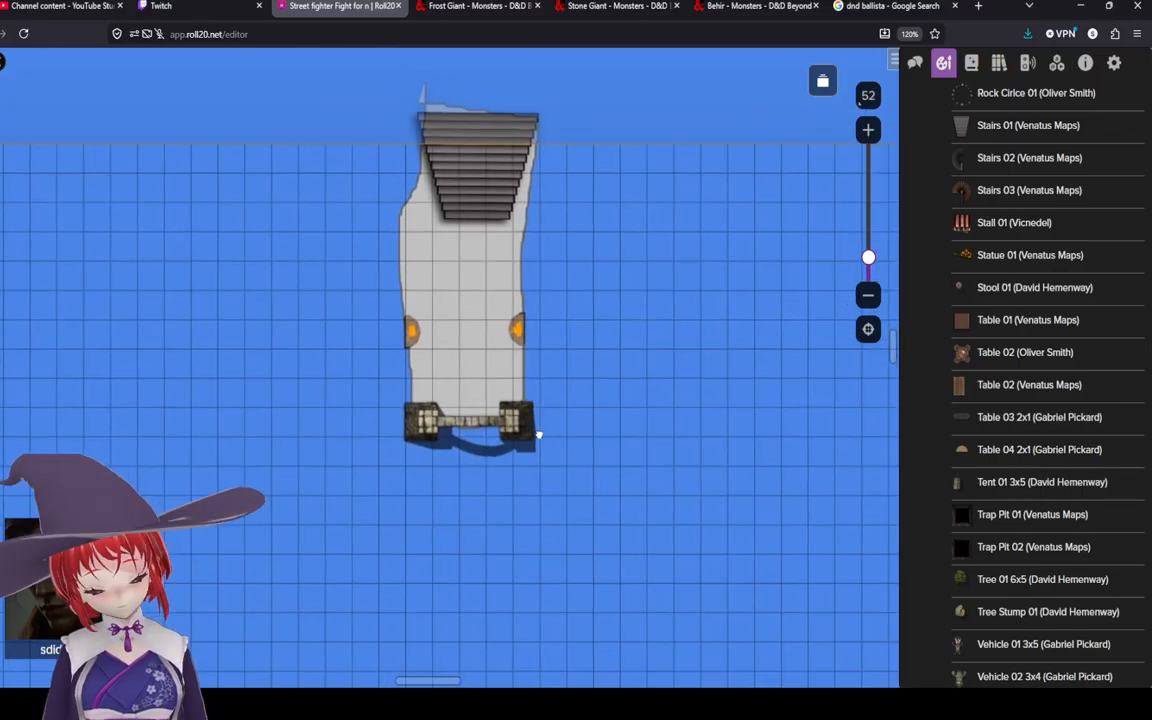
scroll(634, 403, down, 3)
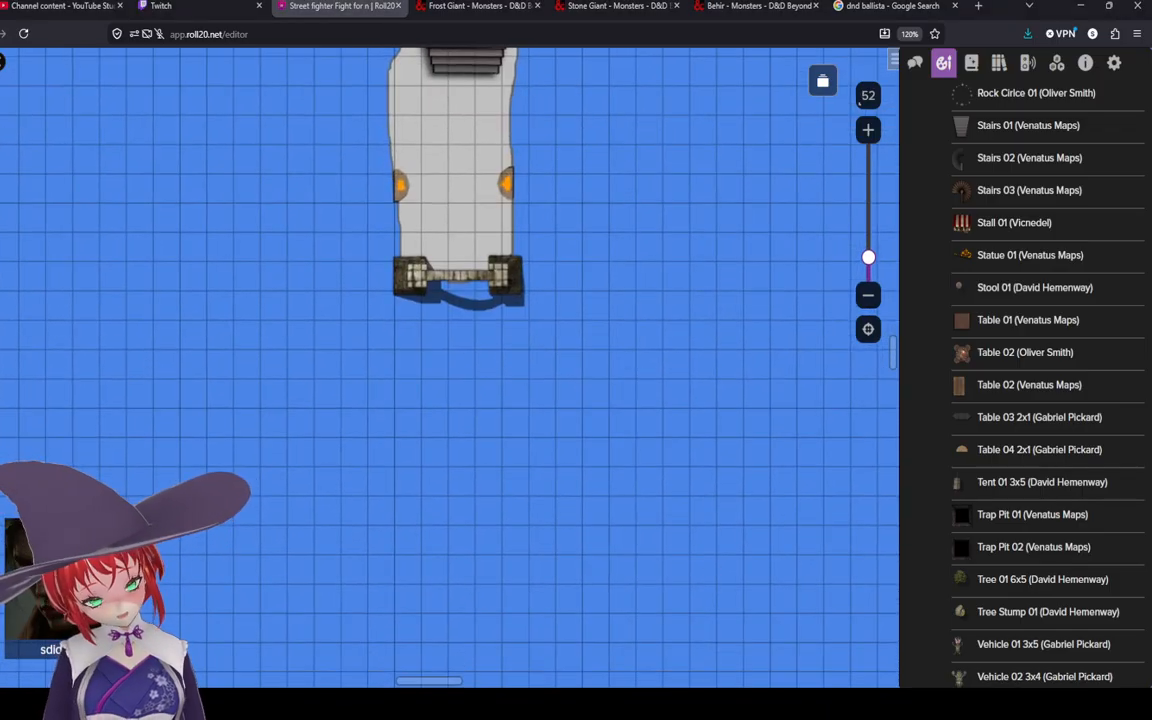
scroll(577, 382, down, 3)
drag(531, 429, 546, 293)
scroll(546, 293, down, 2)
mouse_move(510, 402)
mouse_down()
mouse_move(510, 366)
mouse_move(445, 396)
mouse_move(496, 391)
mouse_move(494, 437)
mouse_move(494, 420)
mouse_up()
scroll(510, 366, up, 2)
scroll(496, 391, down, 2)
scroll(496, 391, up, 2)
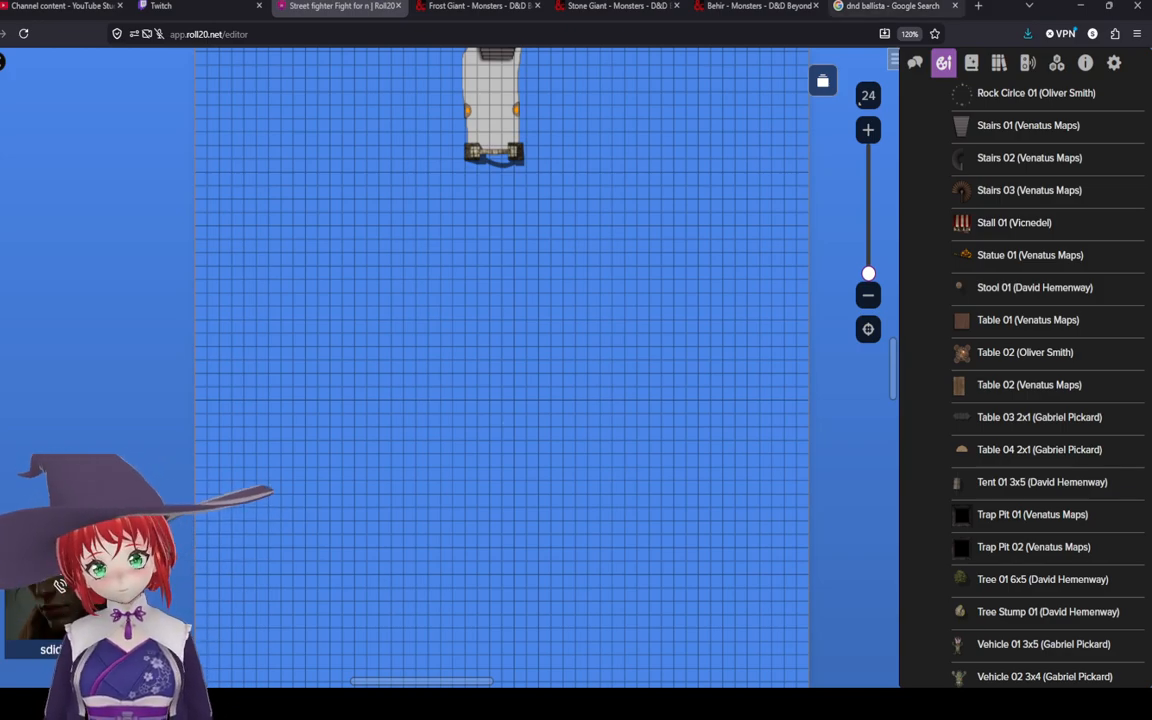
Step: Switch to the frost giant search tab and browse the Google image results for dnd frost giant
click(478, 6)
key(alt+Left)
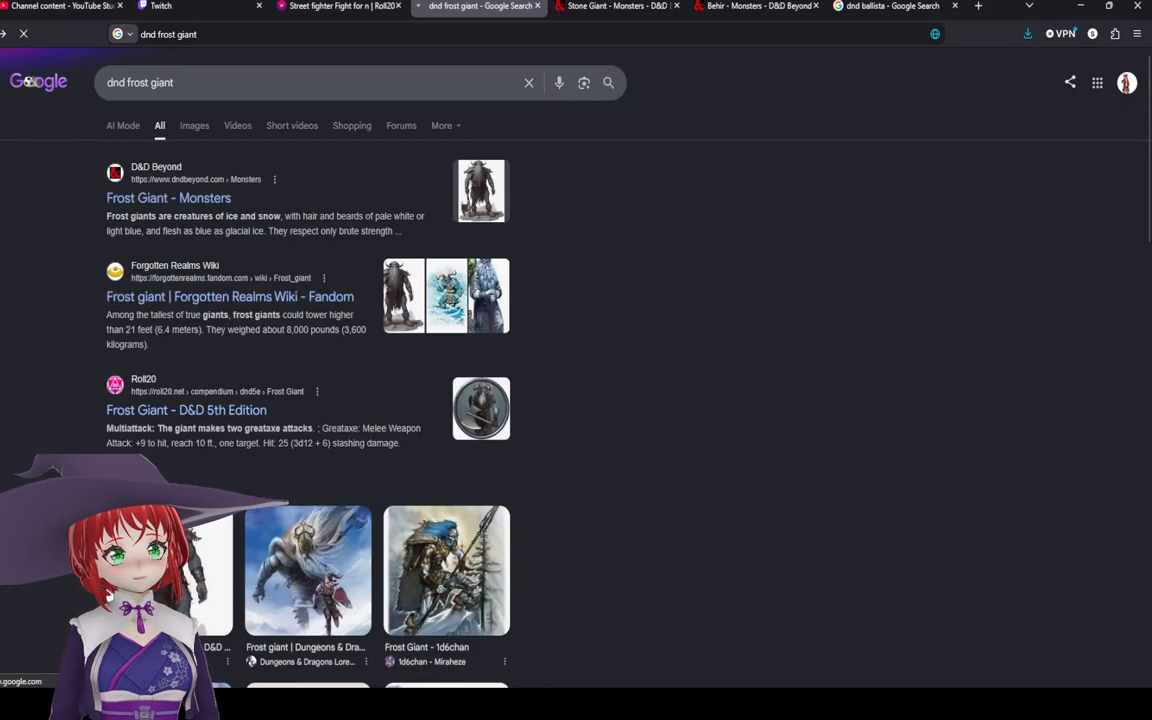
click(194, 126)
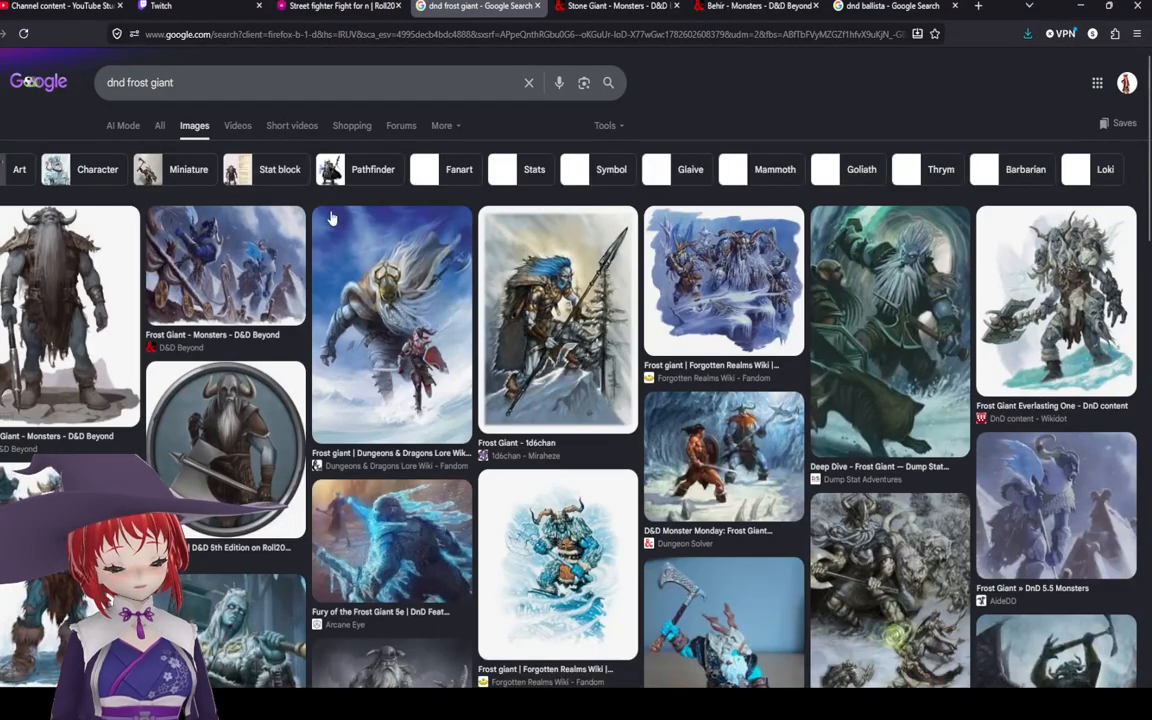
click(454, 352)
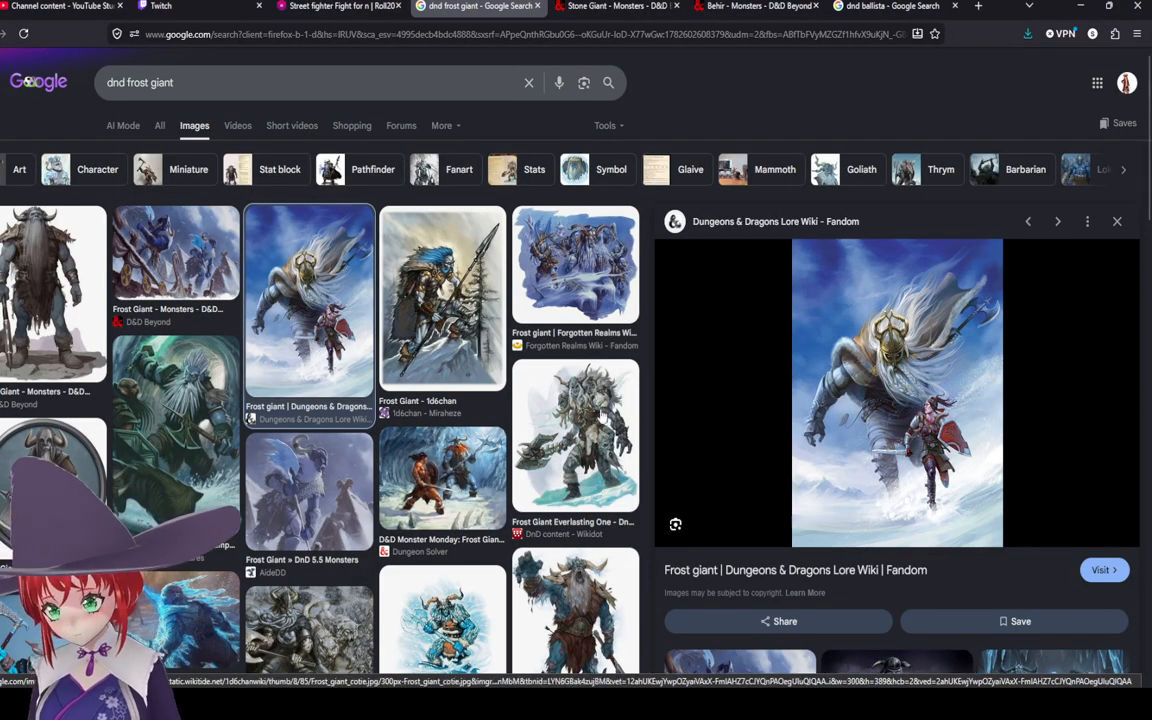
click(578, 409)
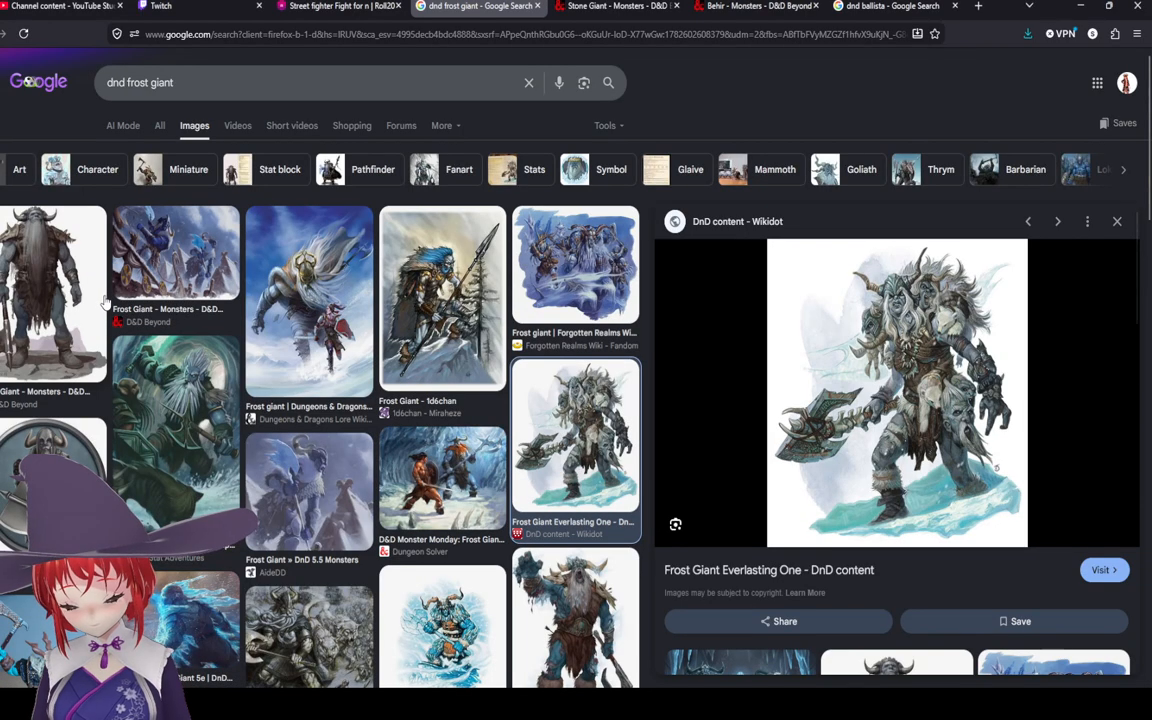
click(80, 265)
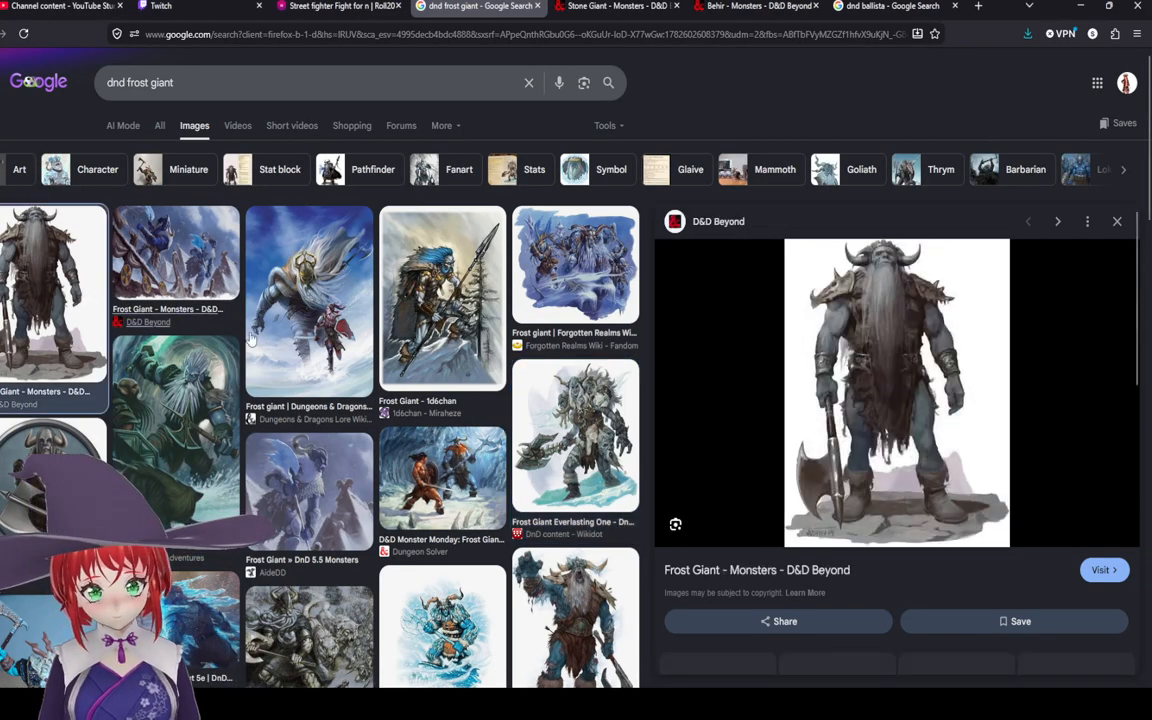
click(225, 405)
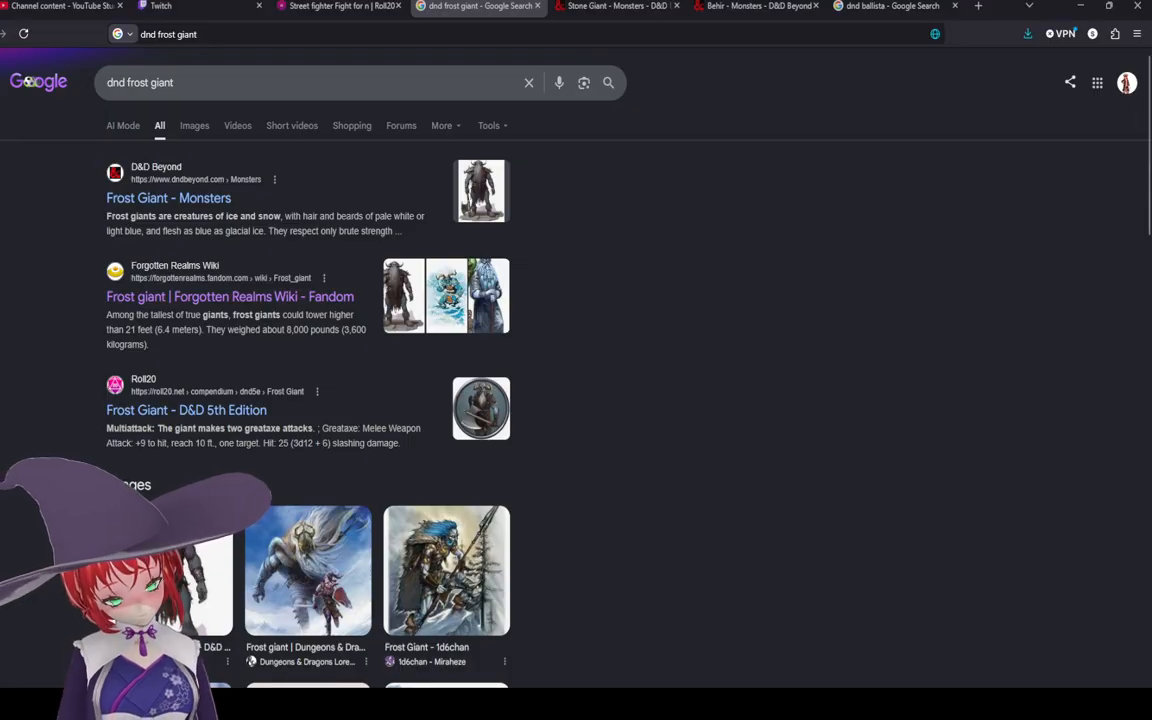
Step: Return to Roll20, switch the color to grey #666666, and draw a polygon extending the path south past the arch
key(ctrl+shift+Tab)
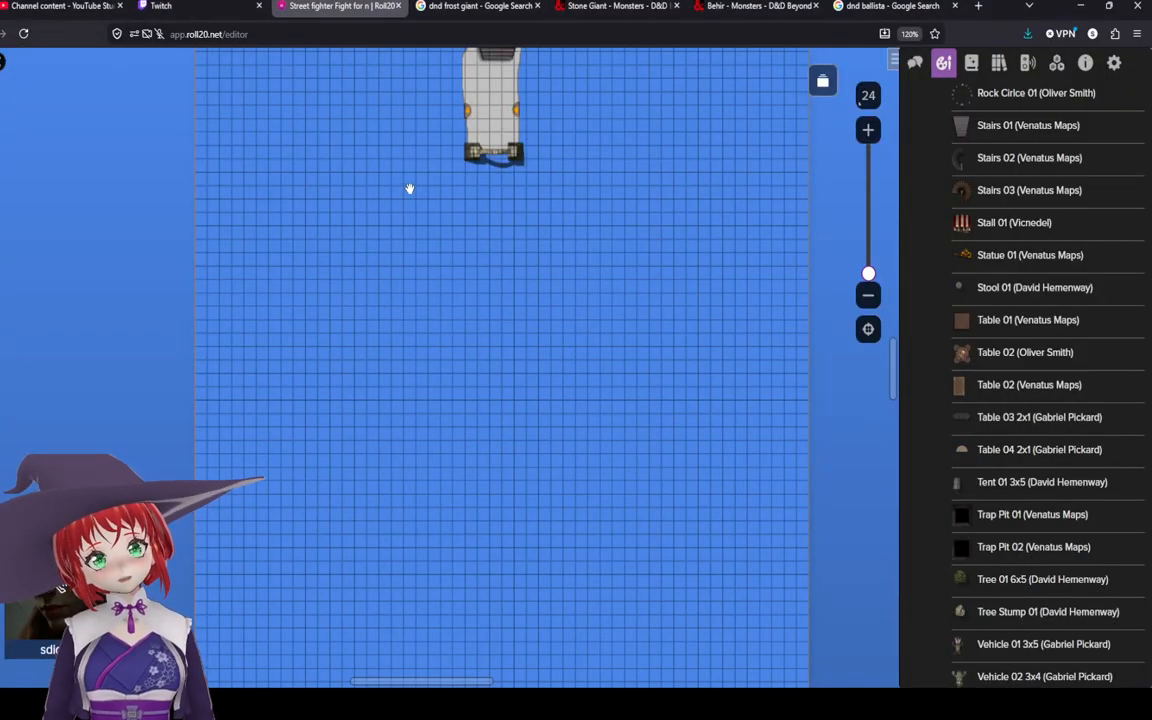
drag(409, 188, 408, 243)
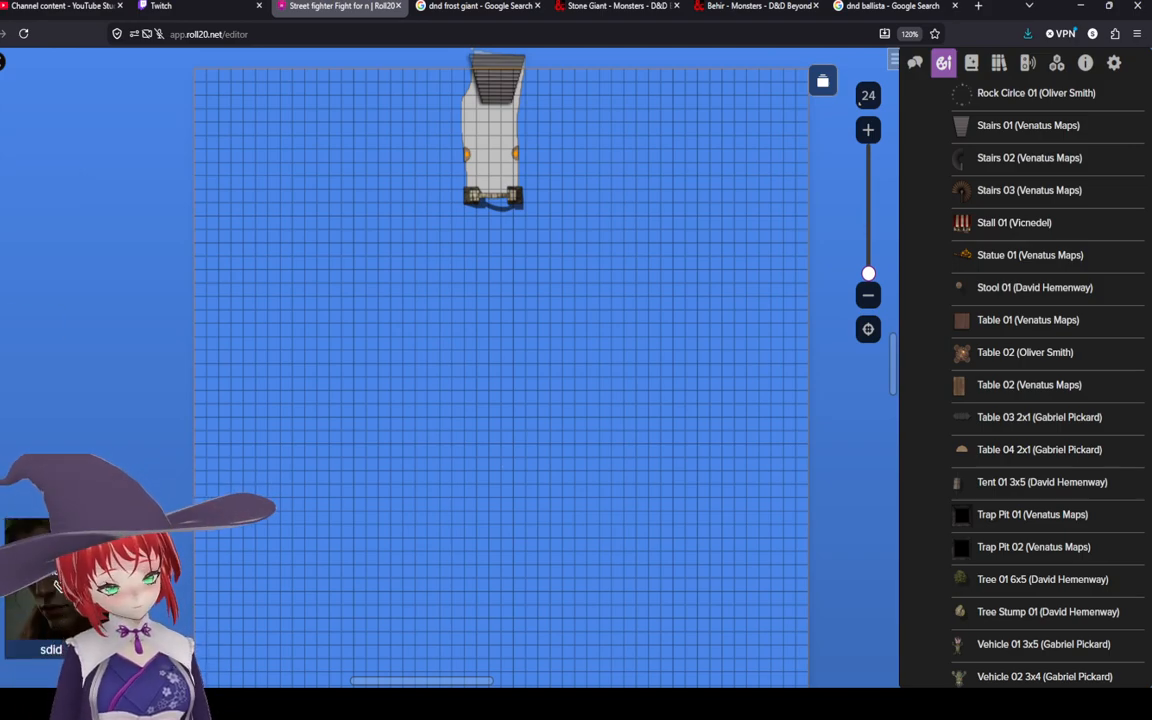
click(4, 182)
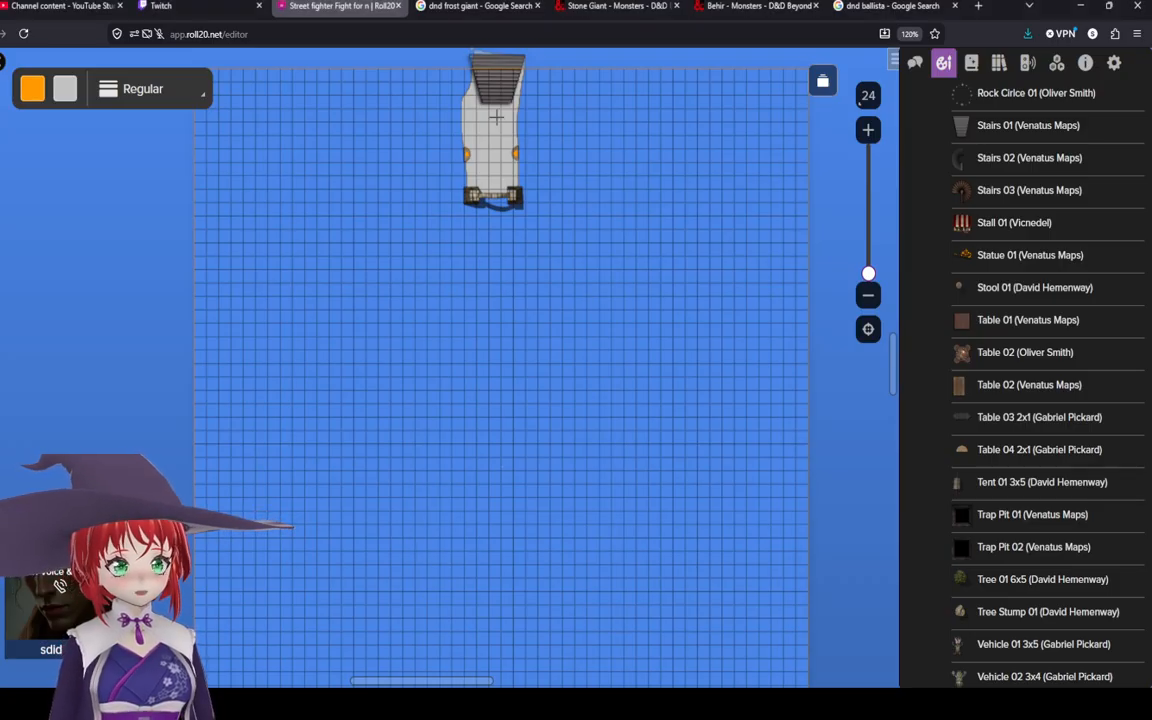
click(33, 89)
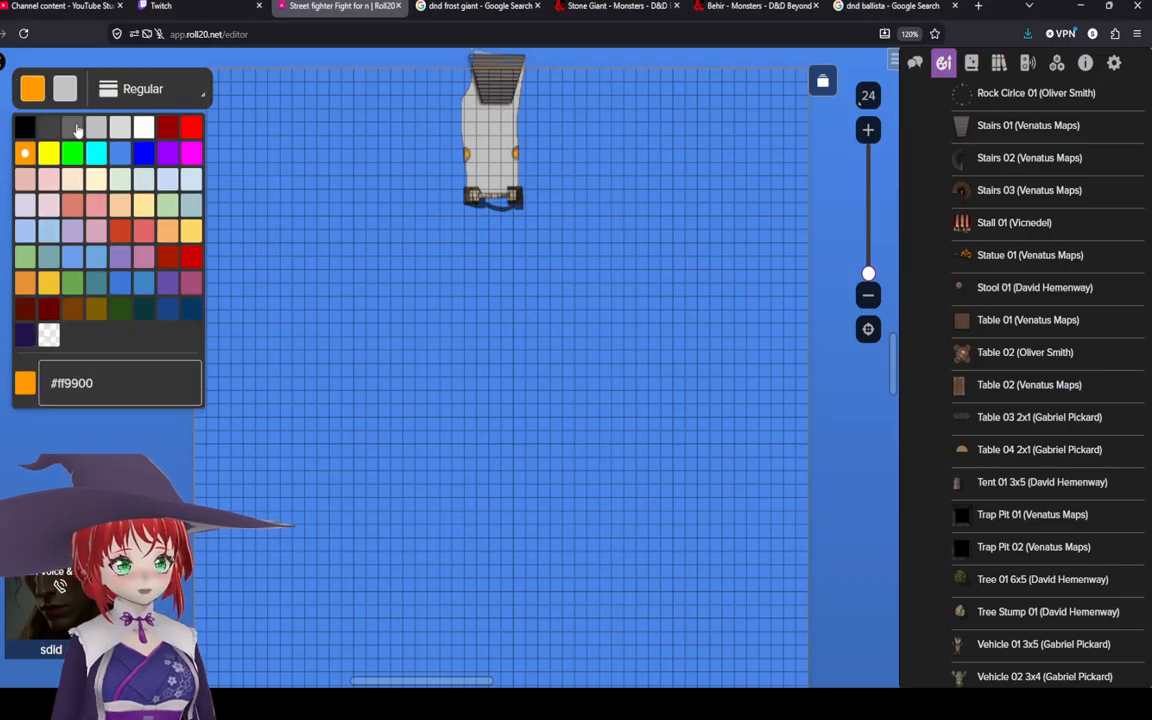
click(71, 128)
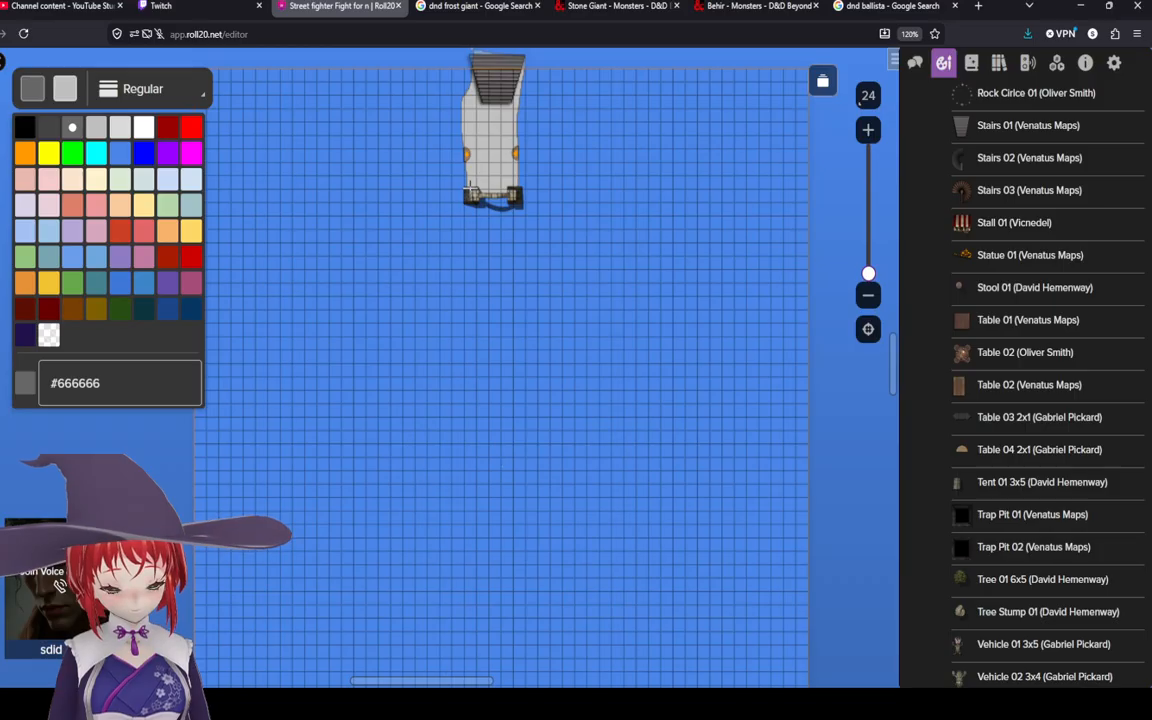
click(466, 190)
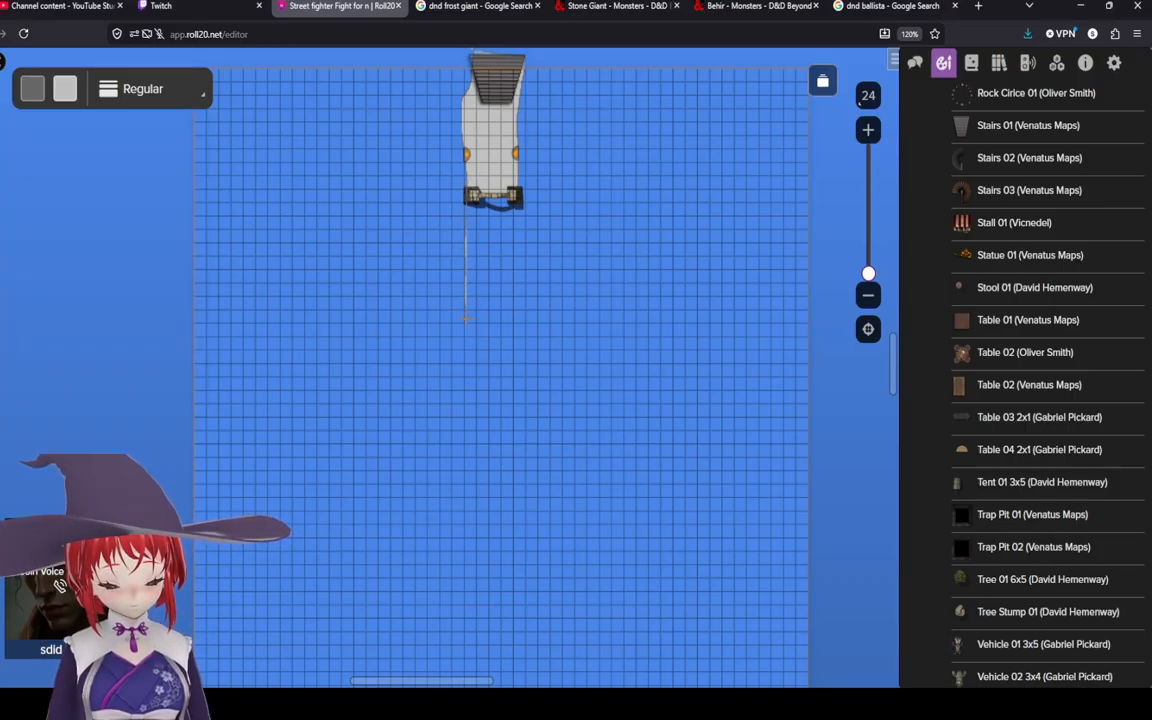
click(463, 337)
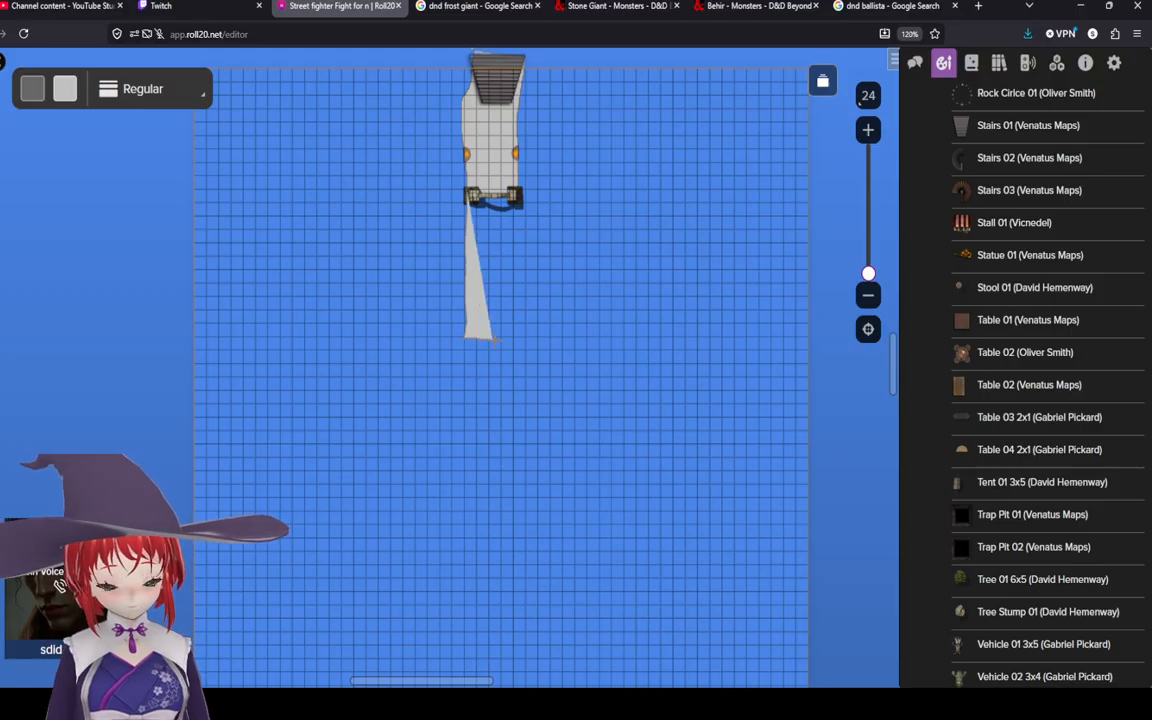
click(538, 347)
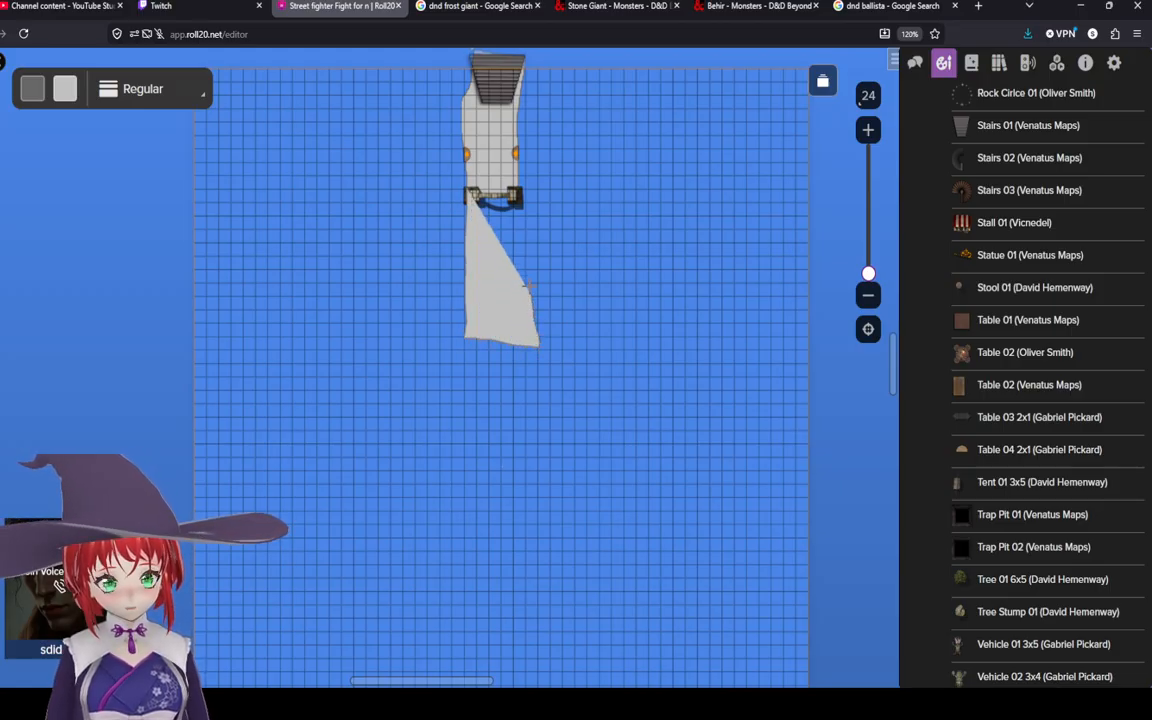
double_click(520, 187)
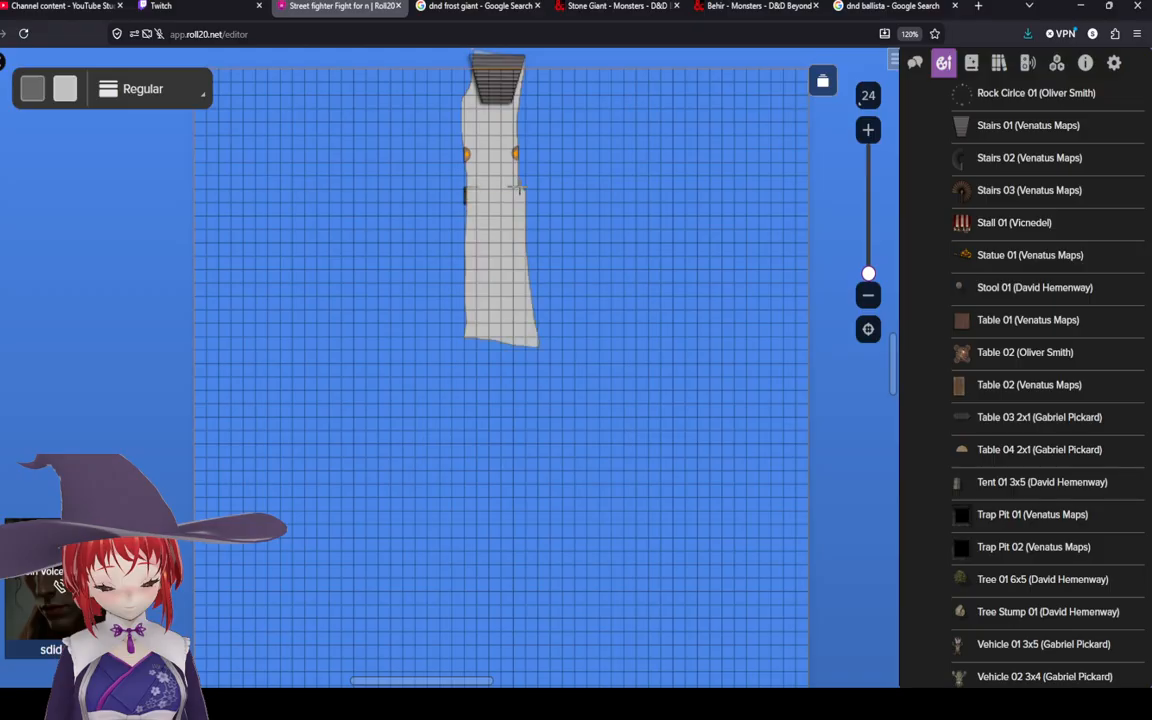
Step: Bring the arch to the front so it sits above the new grey polygon
click(2, 88)
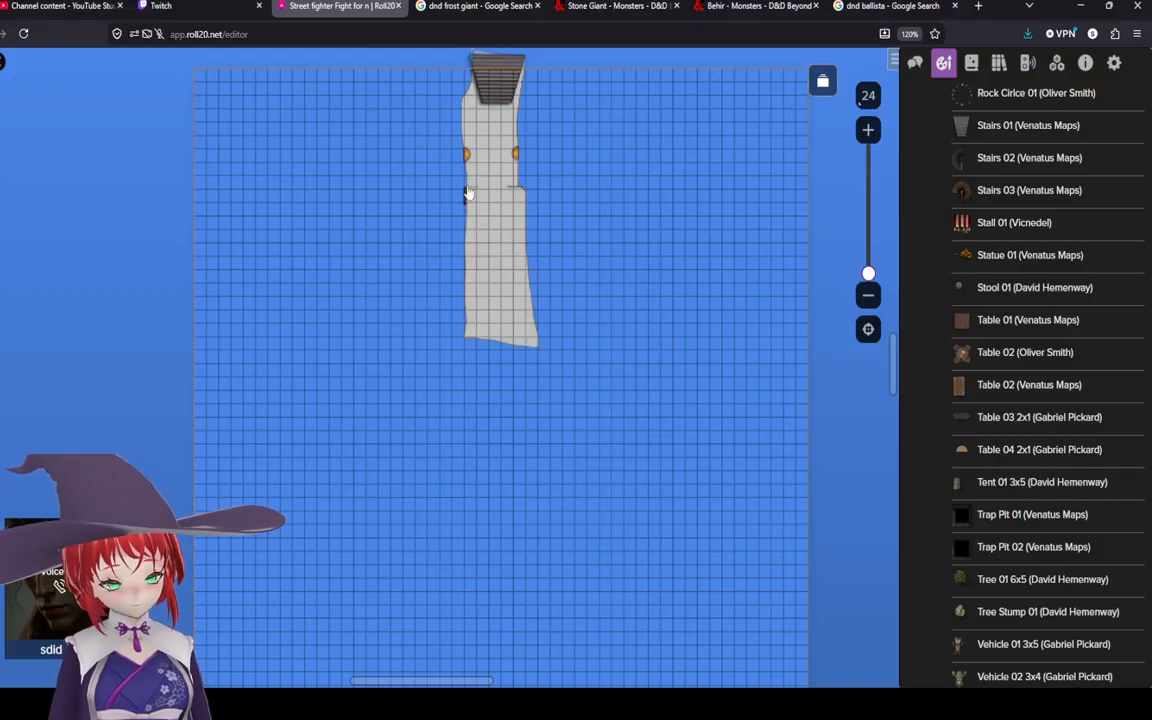
click(466, 200)
right_click(466, 200)
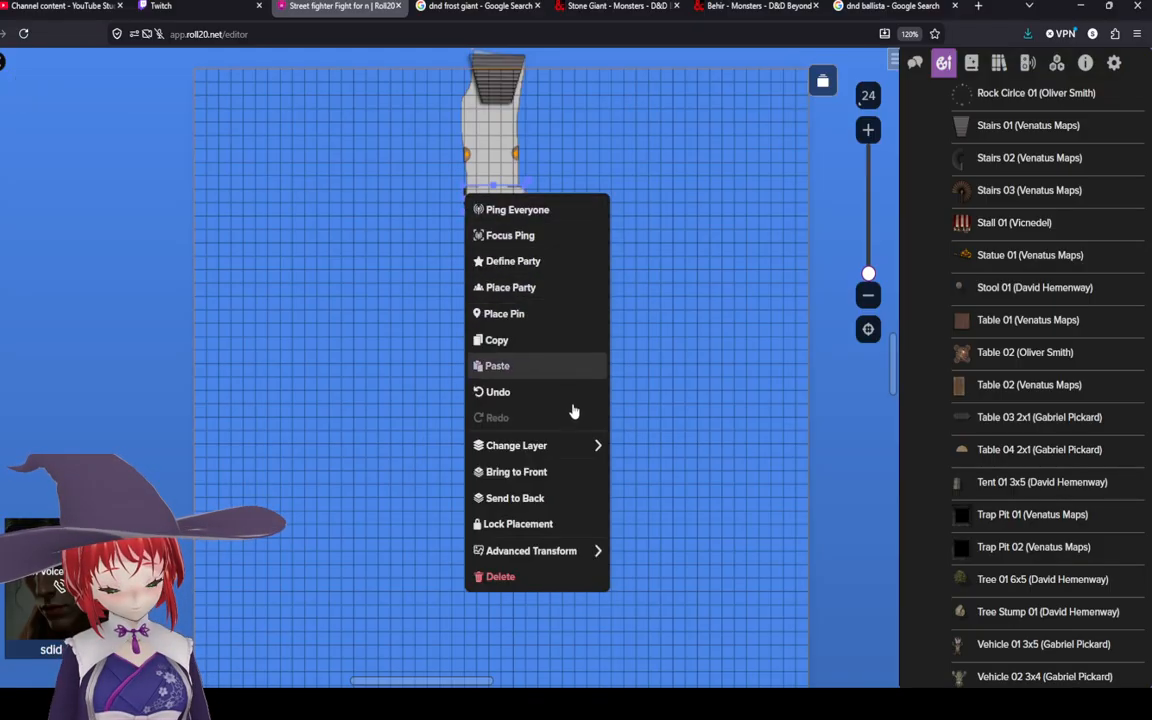
click(571, 470)
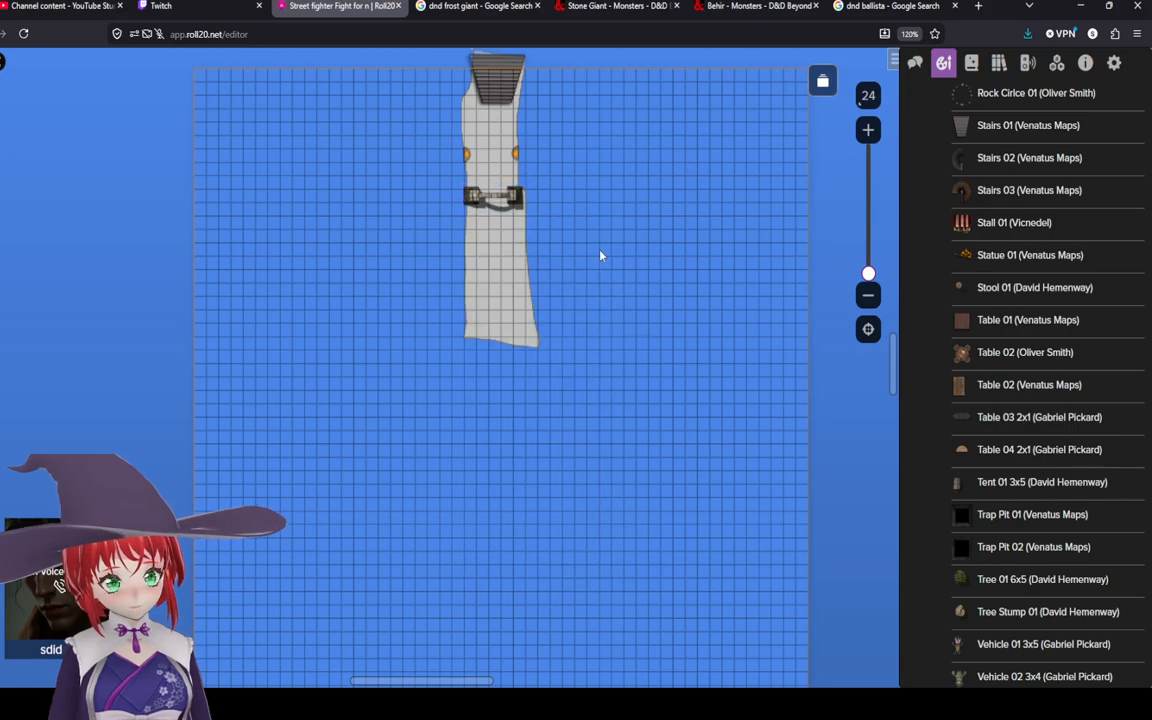
Step: Draw another grey freehand shape extending the path further south below the previous polygon
click(487, 276)
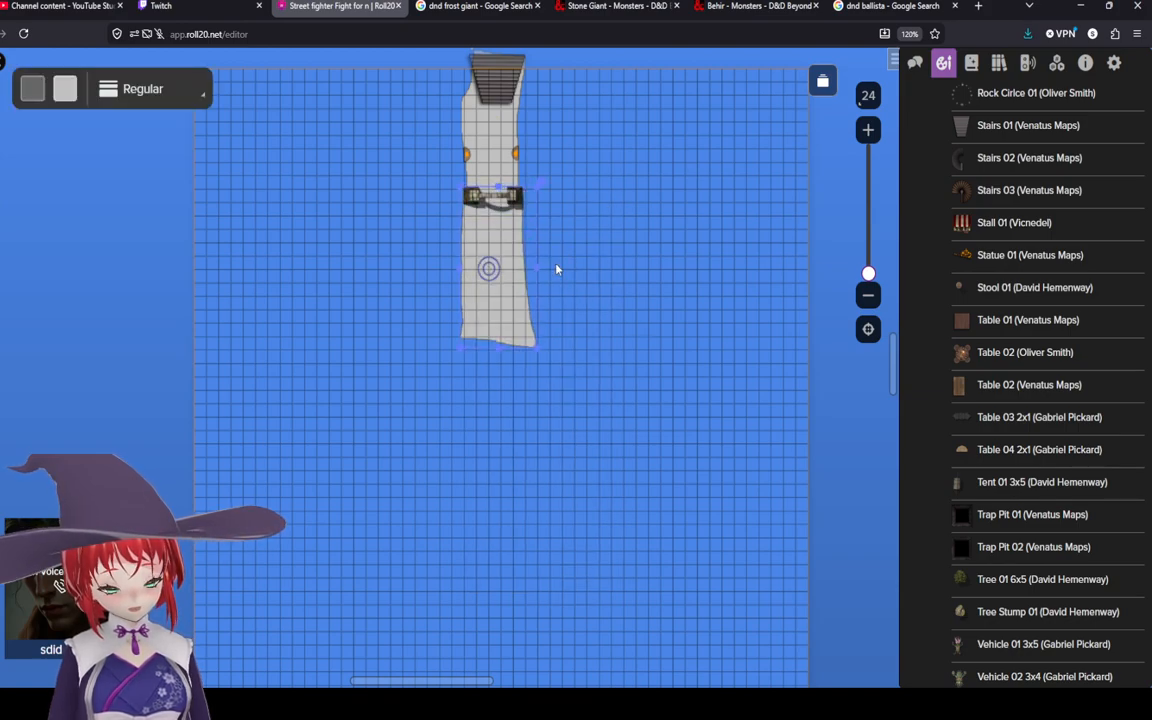
click(645, 267)
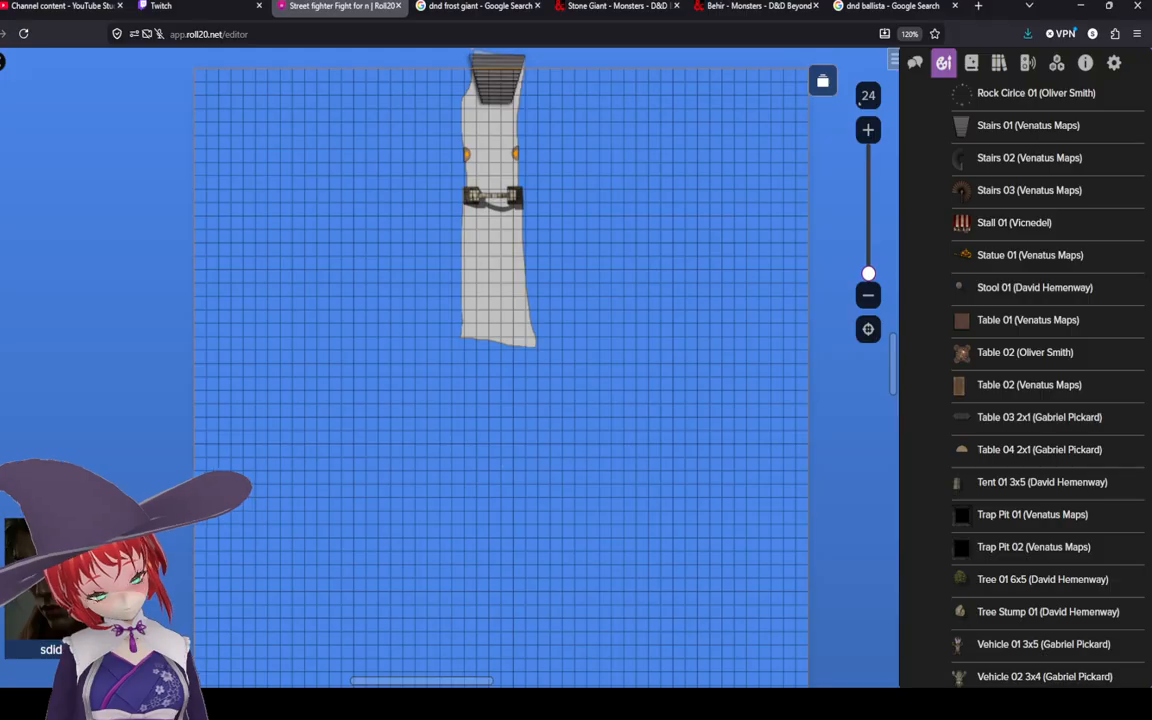
click(1, 187)
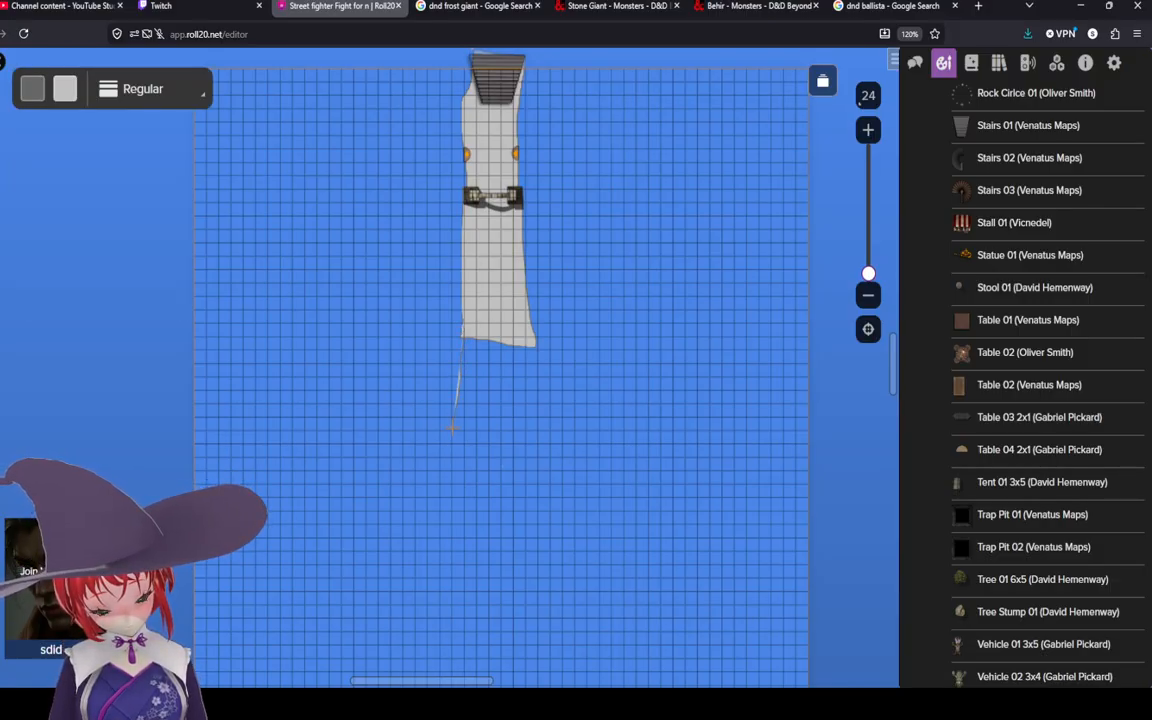
mouse_move(454, 444)
mouse_down()
mouse_move(470, 512)
mouse_move(527, 450)
mouse_move(527, 337)
mouse_move(468, 296)
mouse_up()
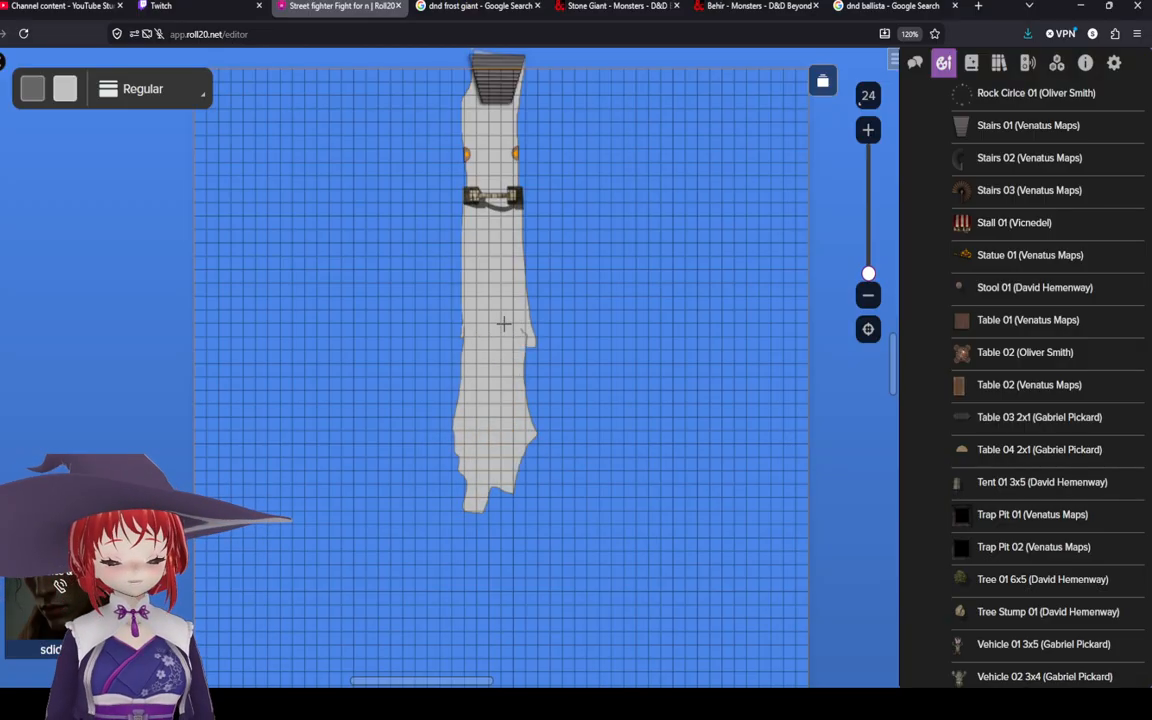
scroll(504, 323, up, 5)
scroll(504, 323, down, 5)
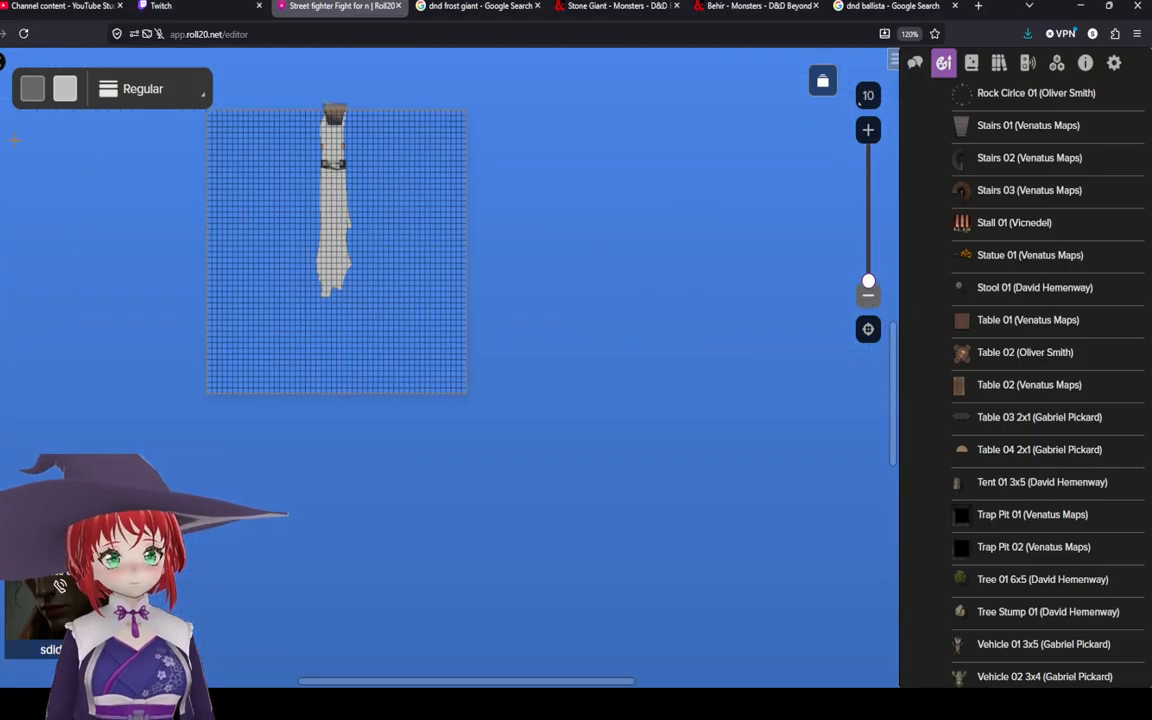
Step: Delete the two grey freehand extension shapes drawn south of the arch
scroll(195, 205, up, 2)
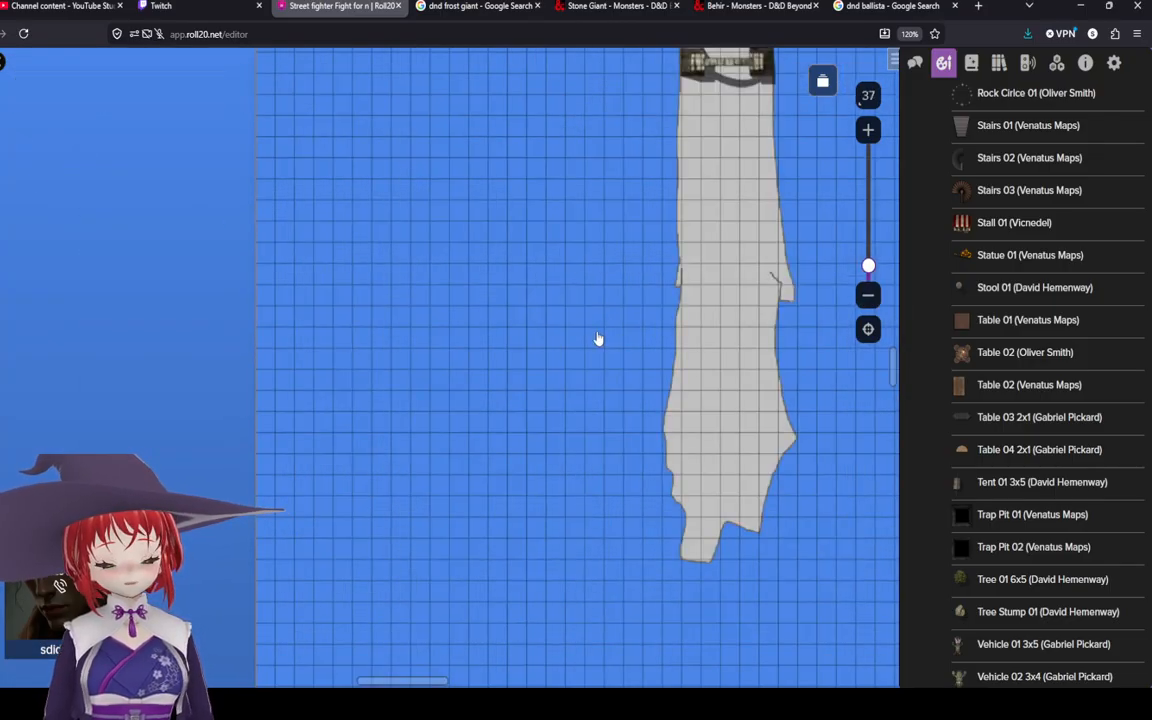
scroll(598, 330, down, 2)
right_click(603, 318)
click(645, 643)
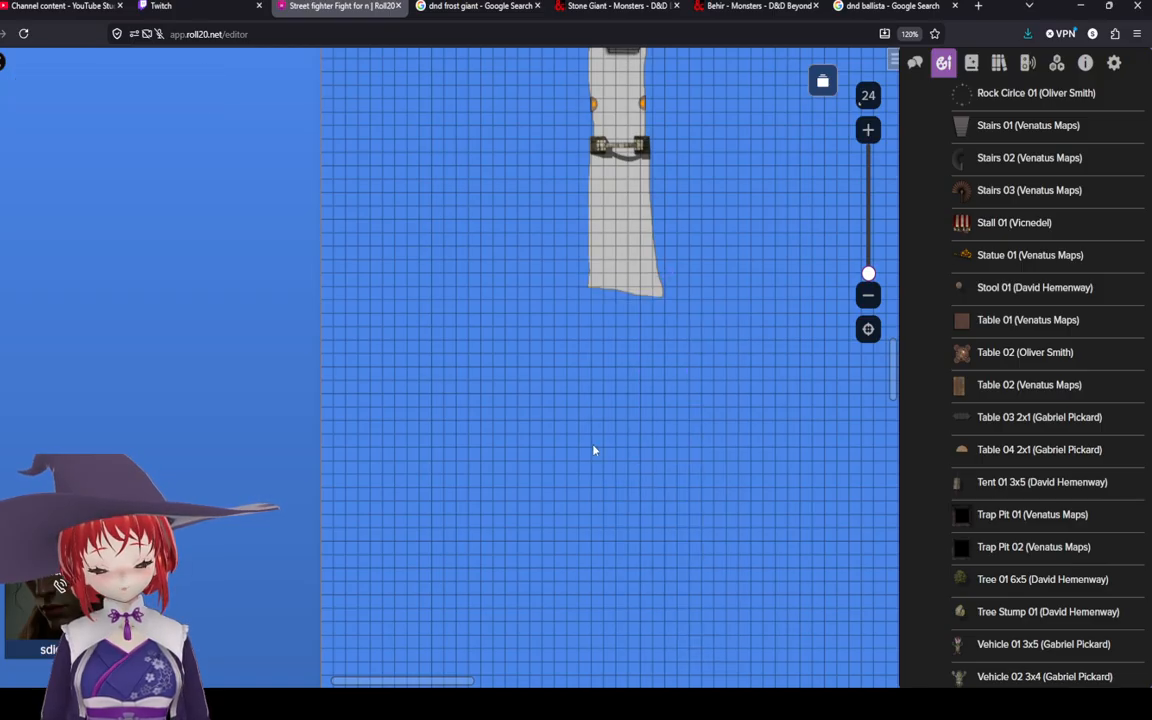
right_click(632, 240)
click(671, 566)
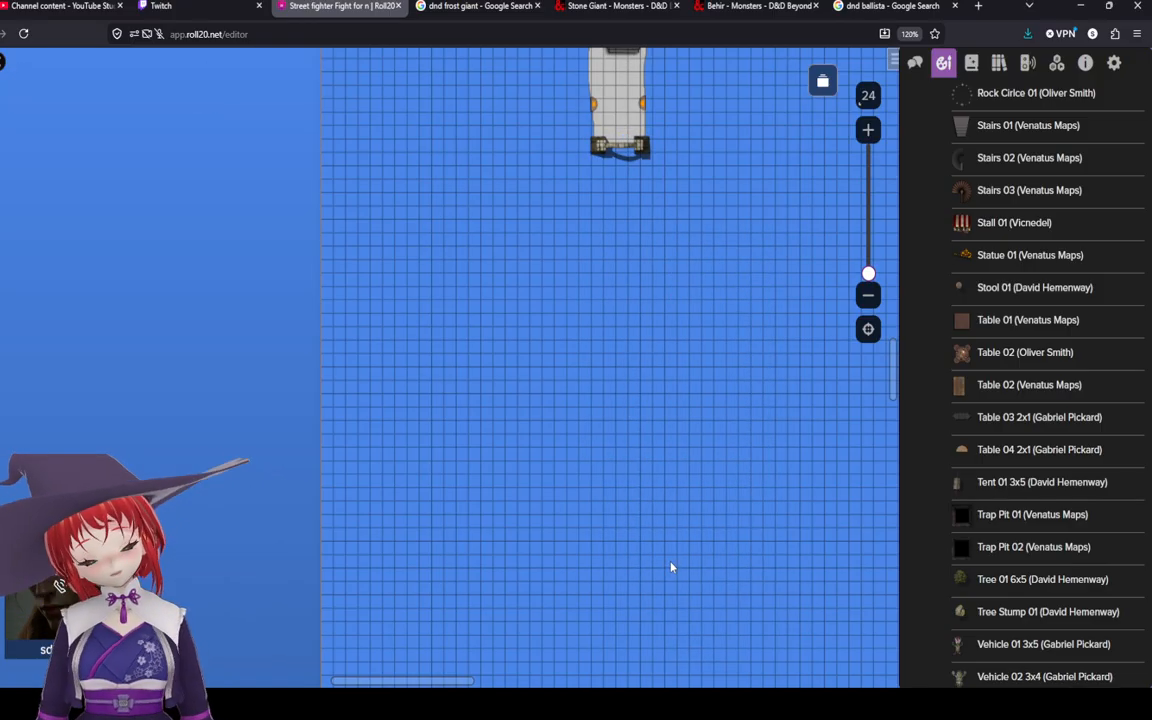
Step: Draw a single grey polygon extending the path south from the arch with the Pen/Line tool
drag(510, 238, 437, 293)
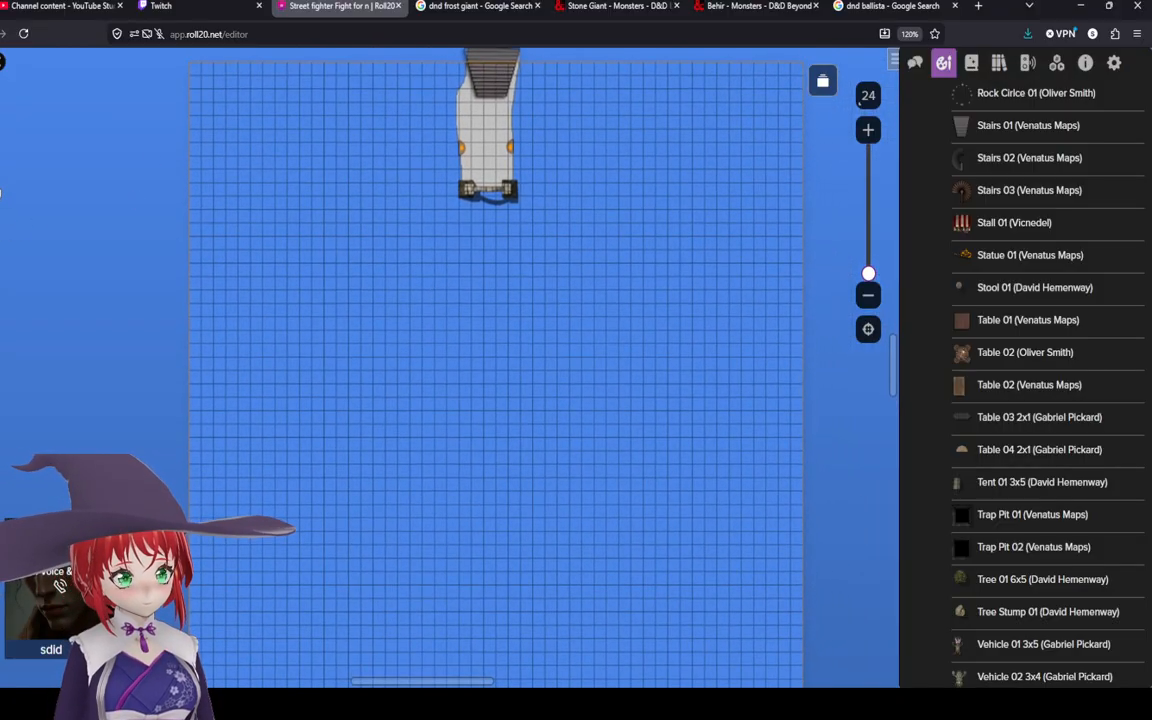
click(1, 193)
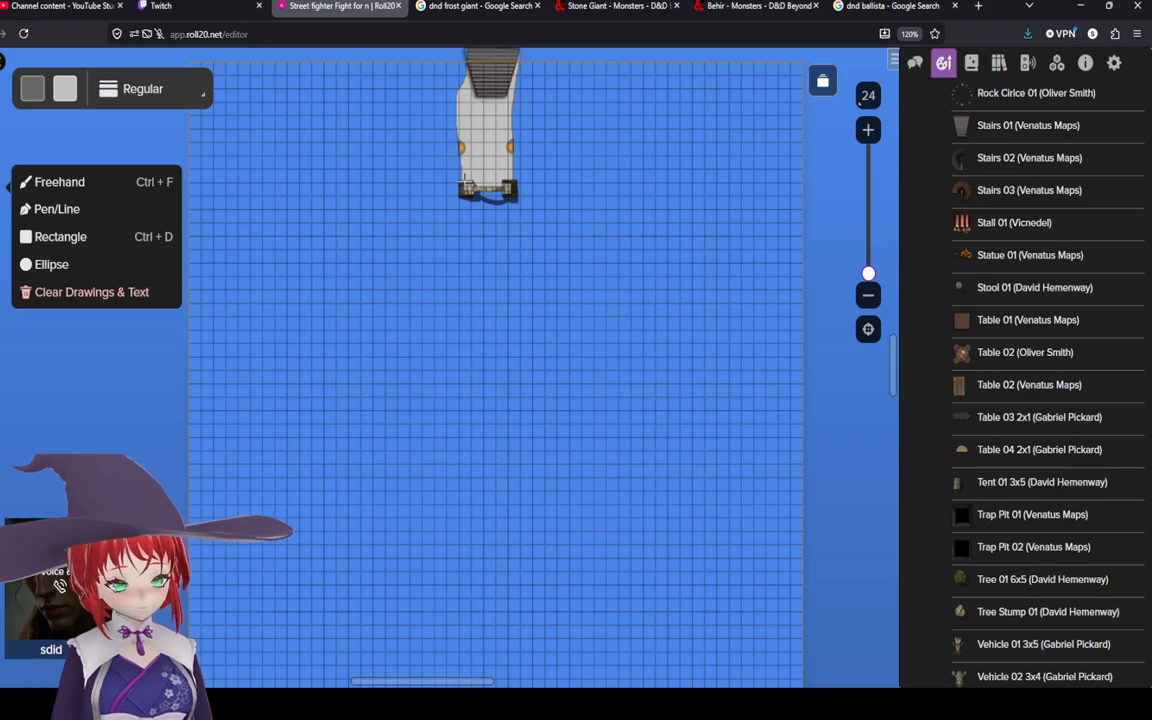
drag(462, 187, 463, 209)
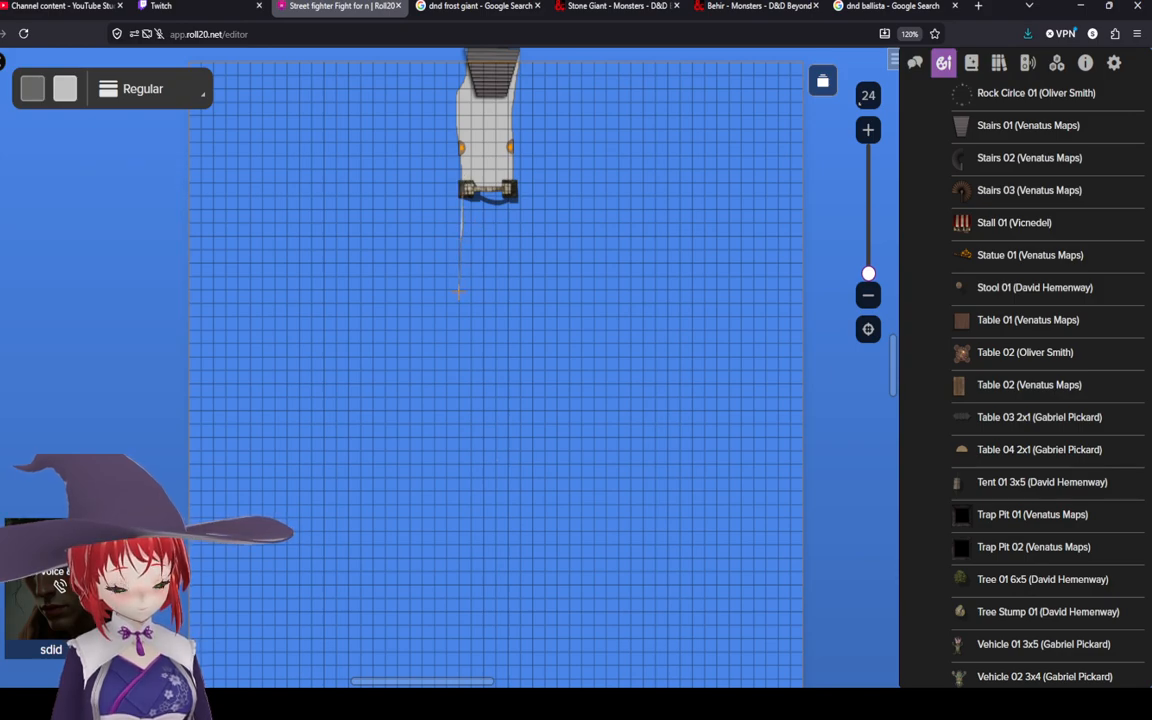
mouse_move(458, 414)
mouse_down()
mouse_move(451, 484)
mouse_move(488, 501)
mouse_move(525, 486)
mouse_move(516, 242)
mouse_move(462, 188)
mouse_move(510, 184)
mouse_up()
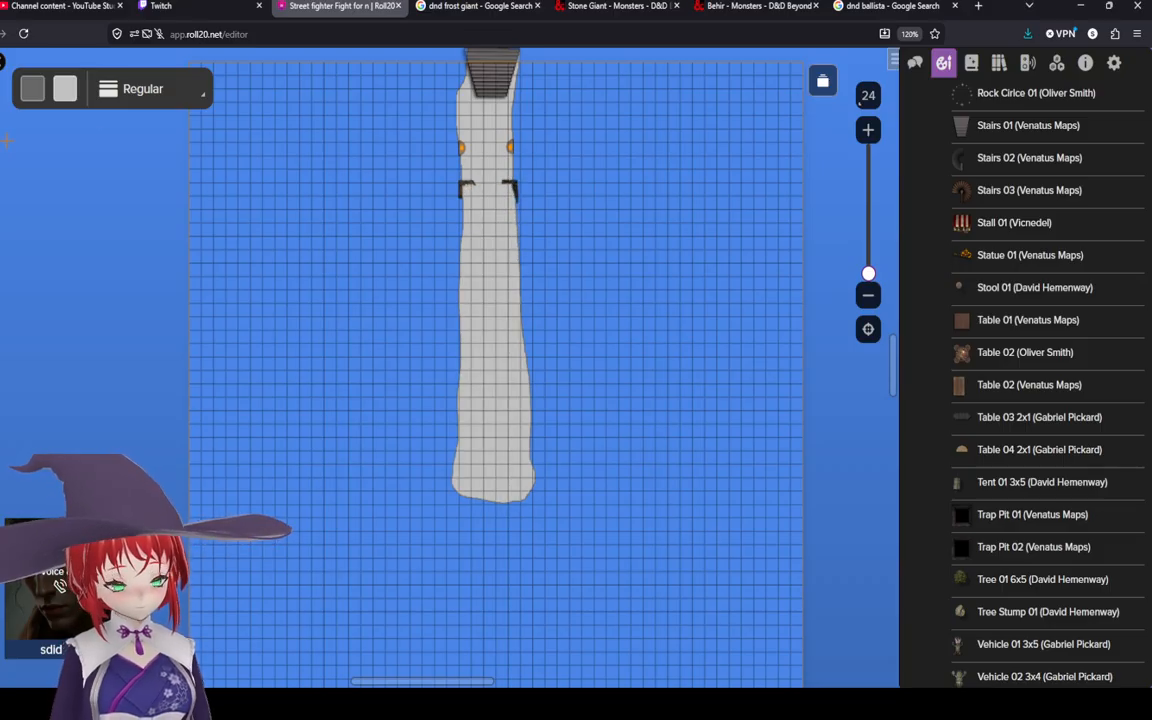
Step: Bring the arch to the front so it sits above the new grey polygon
right_click(461, 186)
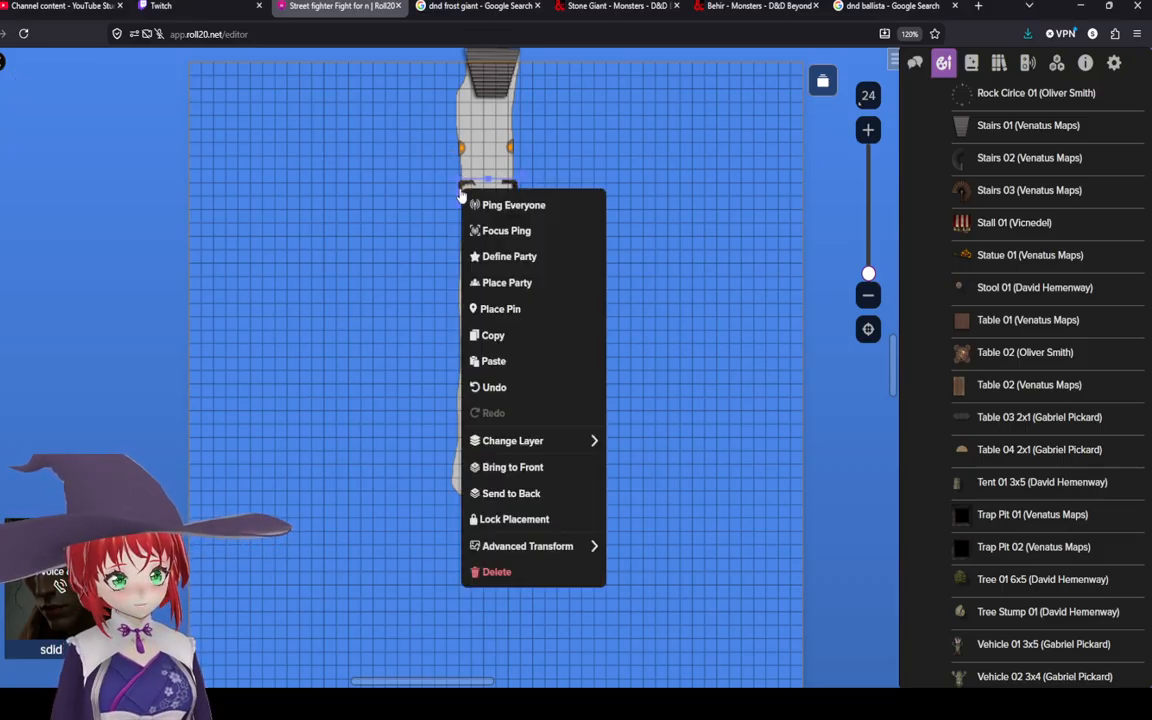
click(570, 472)
scroll(614, 278, up, 2)
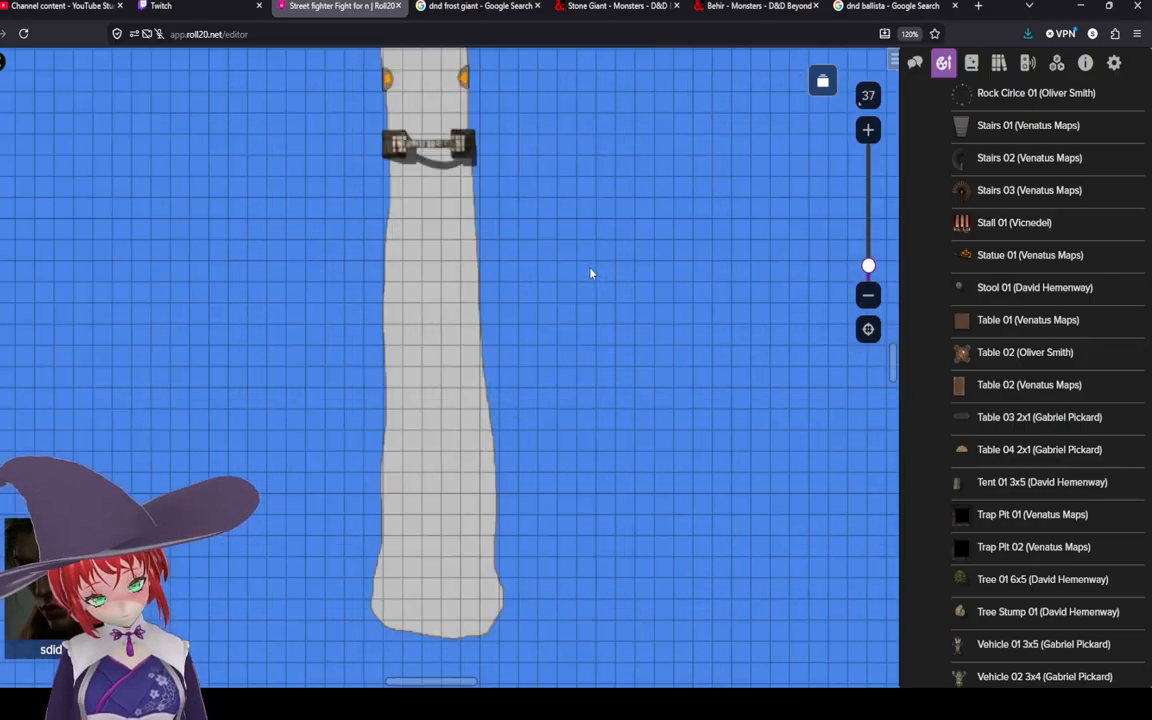
scroll(550, 278, down, 2)
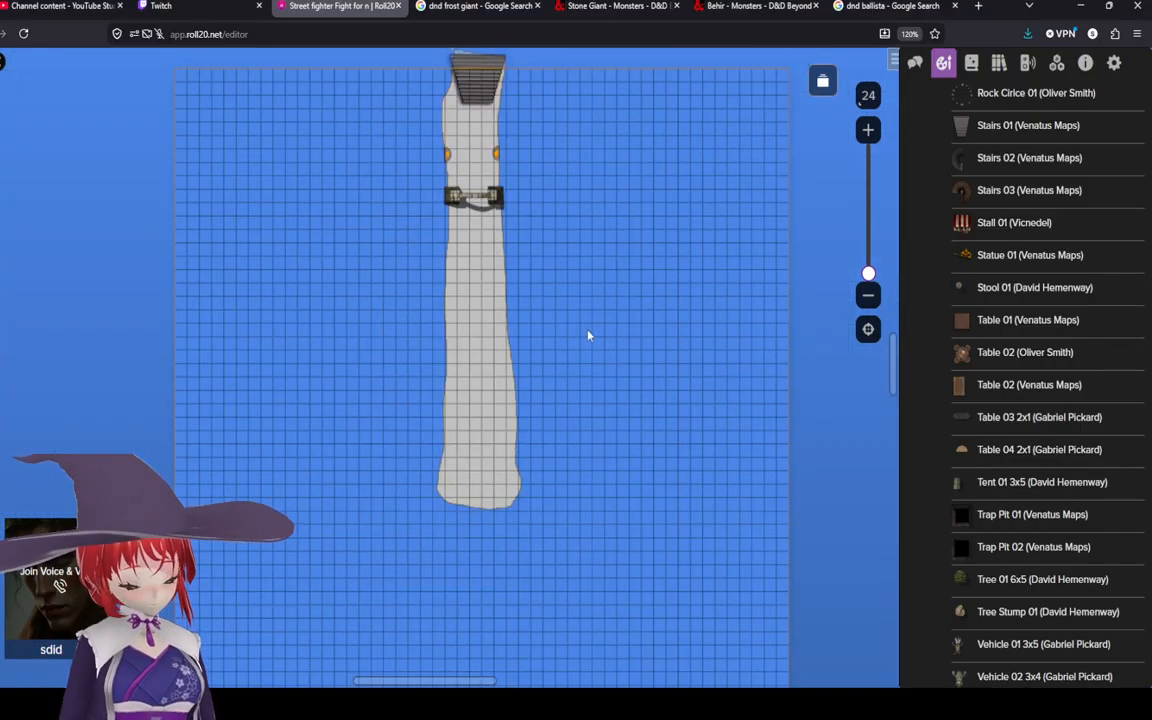
mouse_move(950, 427)
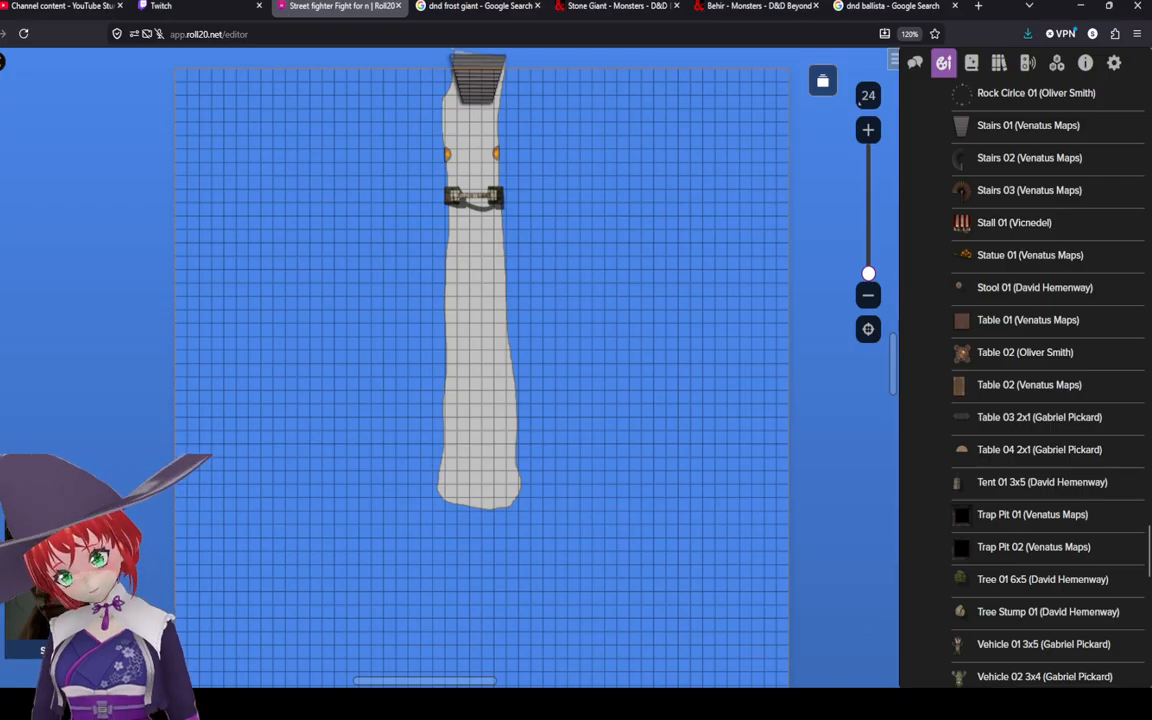
scroll(362, 339, up, 2)
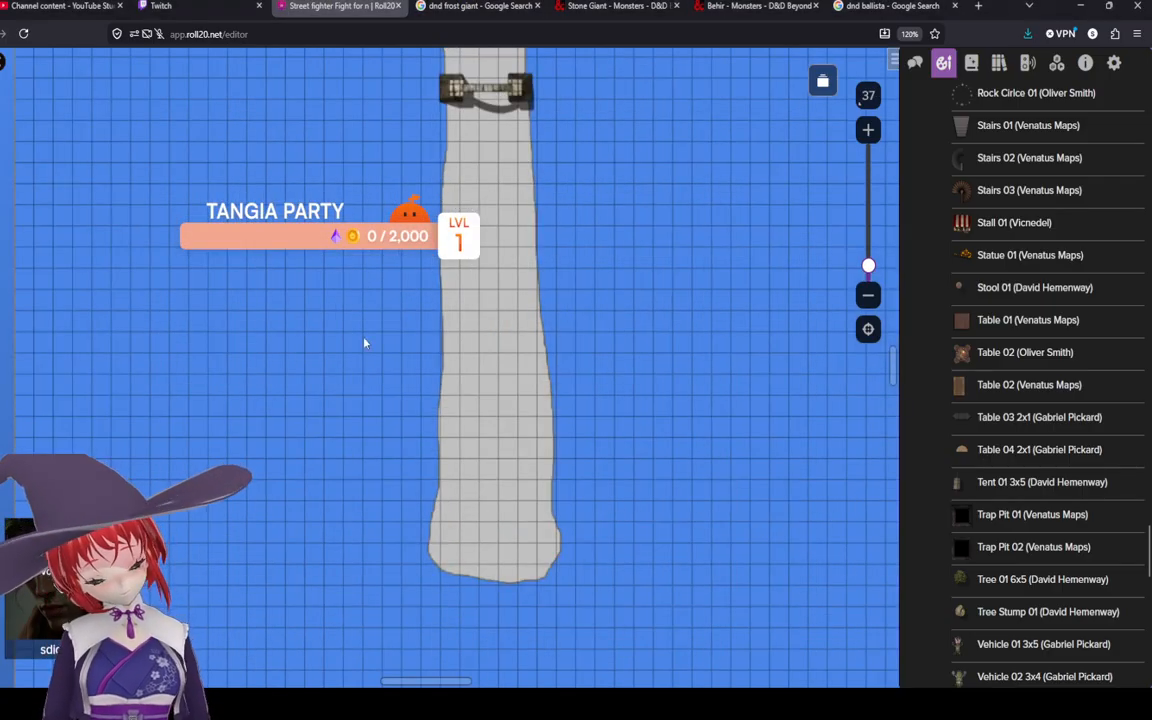
scroll(21, 197, down, 2)
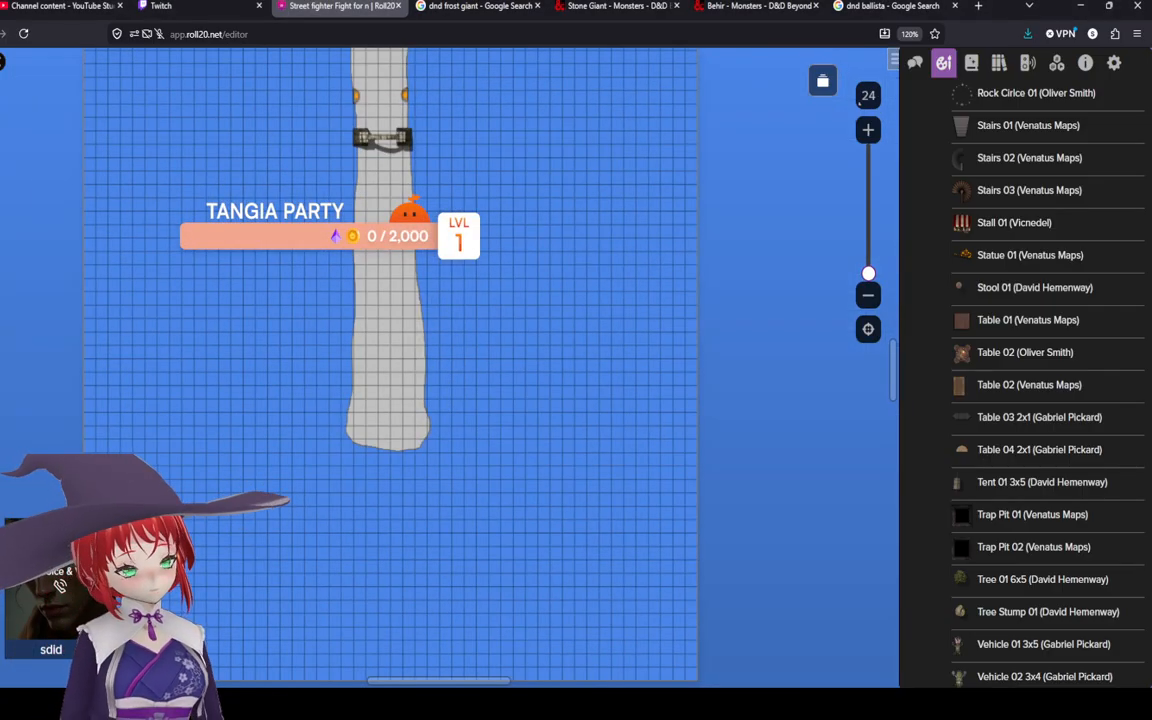
Step: Check the Frost Giant monster page and draw a grey polygon branching west from the path beside the arch
drag(150, 167, 188, 248)
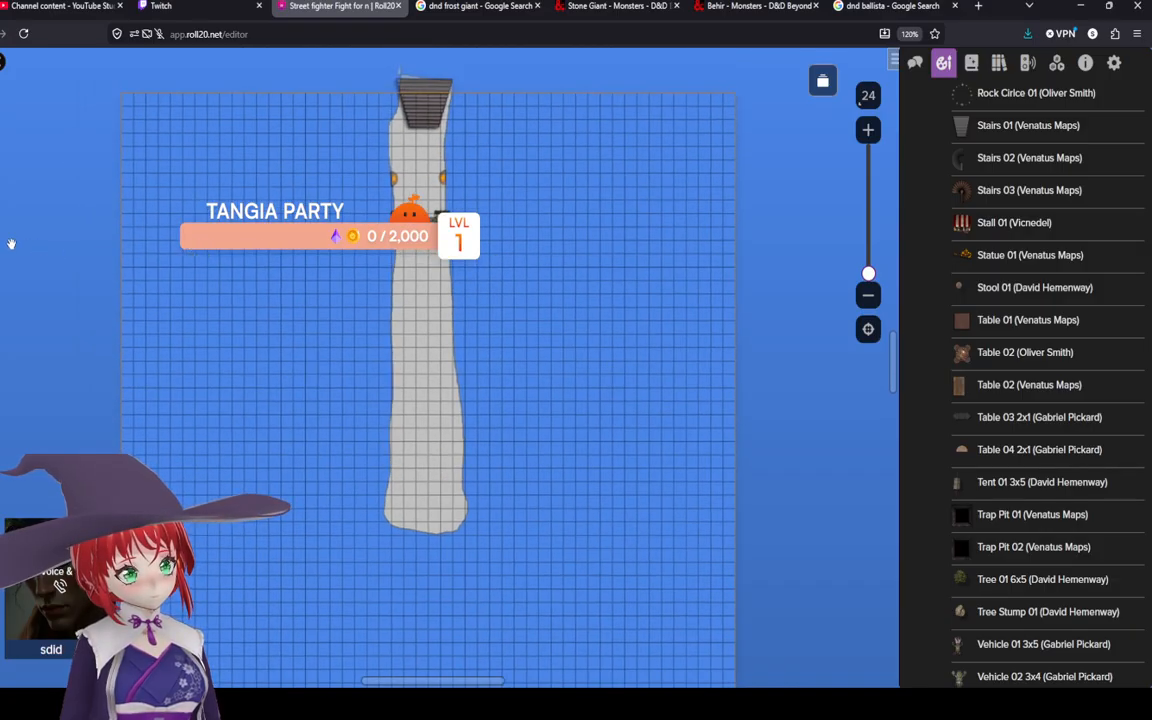
click(6, 186)
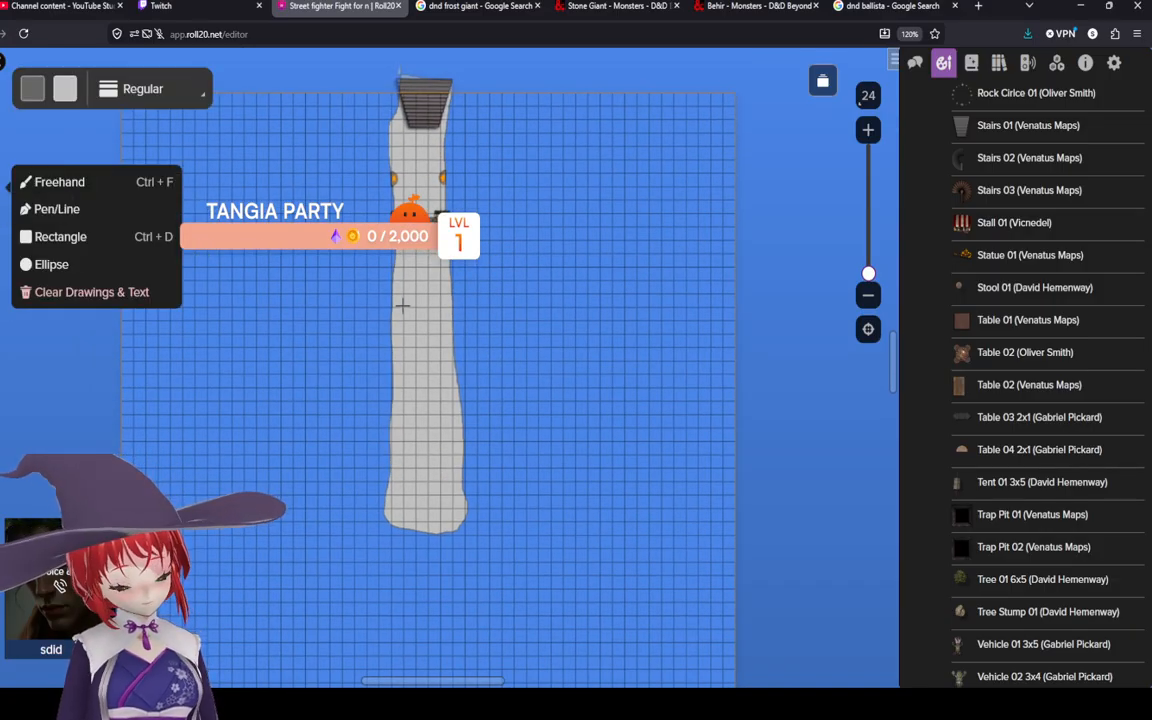
click(478, 6)
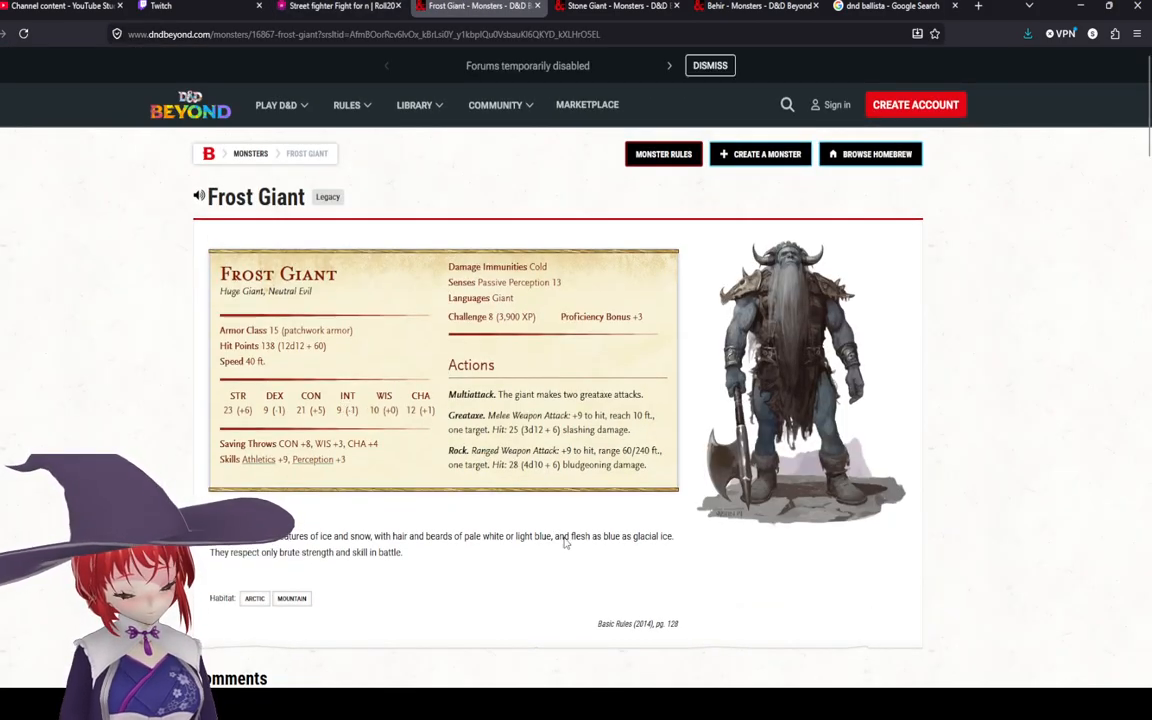
click(348, 6)
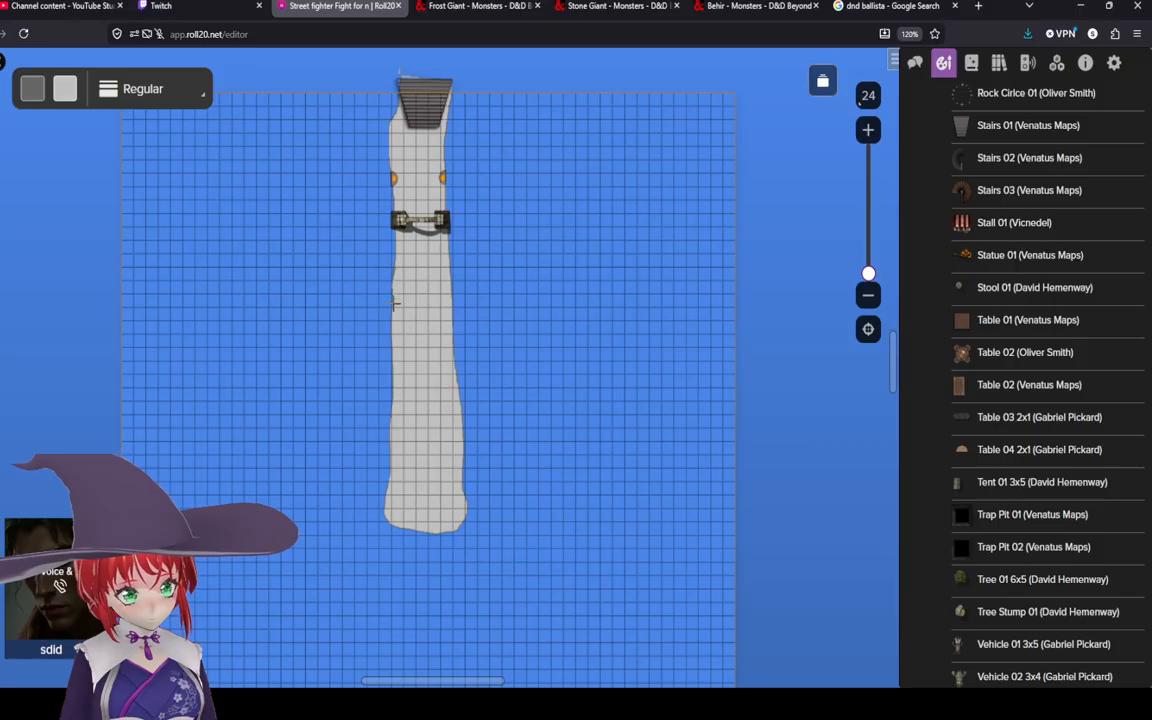
mouse_move(387, 300)
mouse_down()
mouse_move(310, 282)
mouse_move(335, 298)
mouse_move(320, 192)
mouse_move(357, 189)
mouse_move(357, 277)
mouse_move(399, 271)
mouse_up()
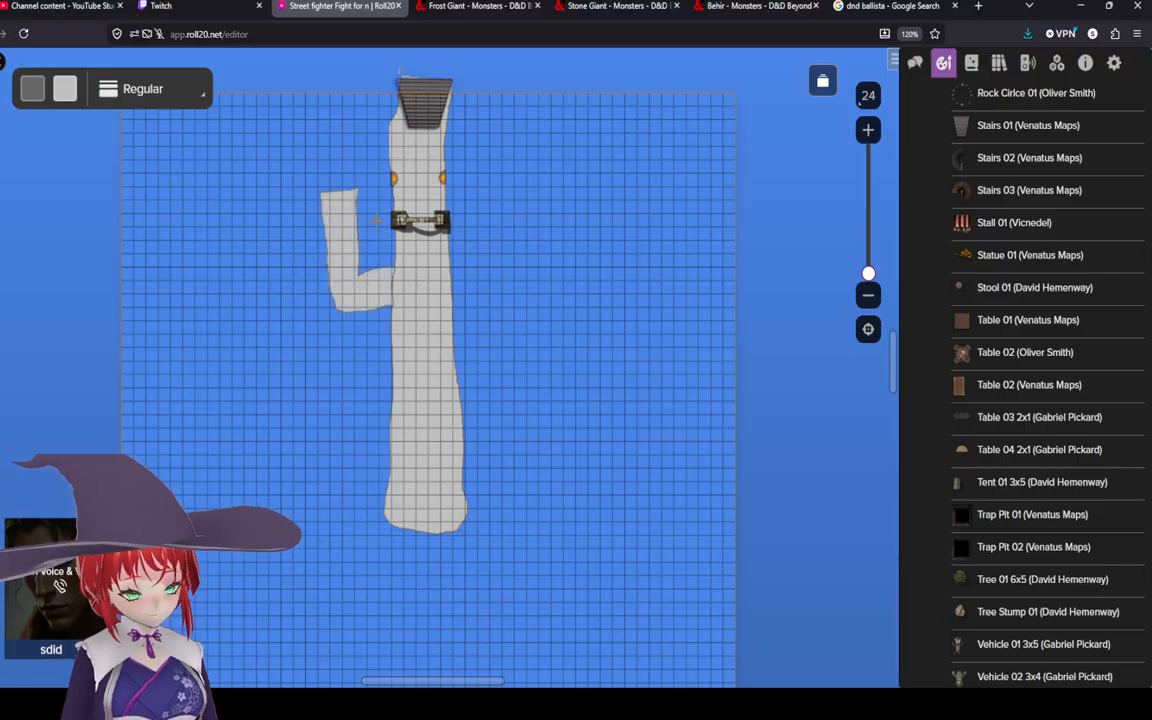
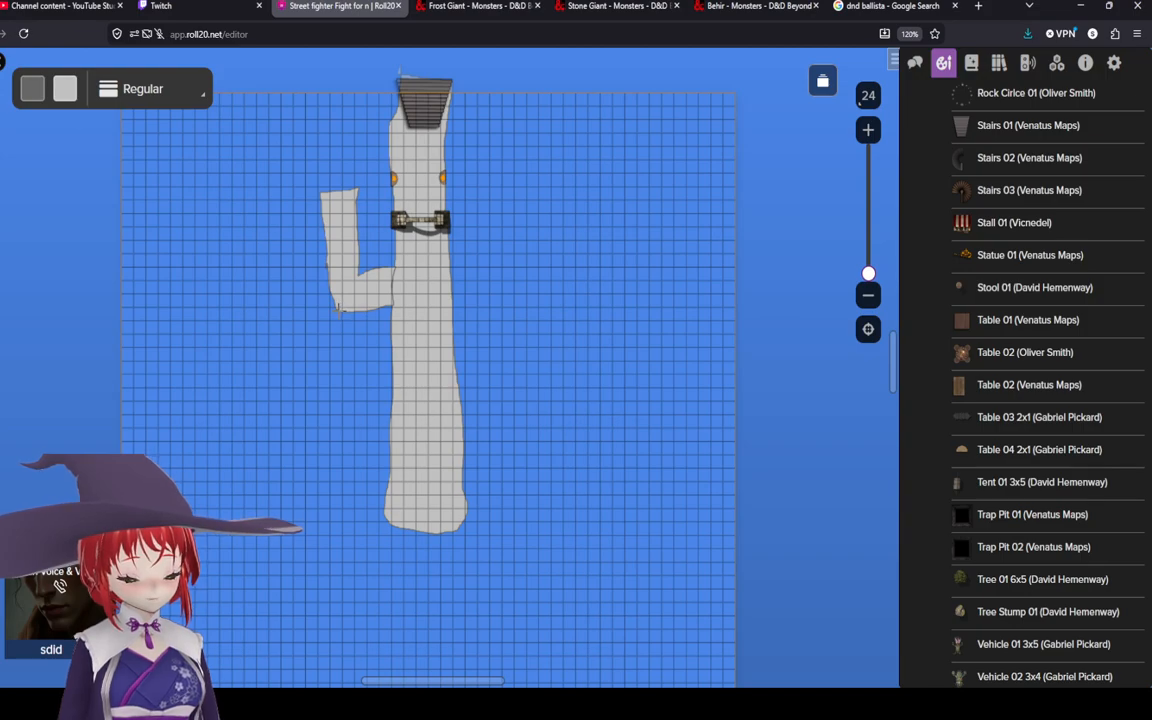
Step: Draw a large rounded grey chamber shape west of the path, joined to the western branch
mouse_move(362, 312)
mouse_down()
mouse_move(335, 312)
mouse_move(315, 486)
mouse_move(202, 468)
mouse_move(198, 386)
mouse_move(240, 318)
mouse_move(315, 289)
mouse_move(303, 262)
mouse_move(365, 322)
mouse_up()
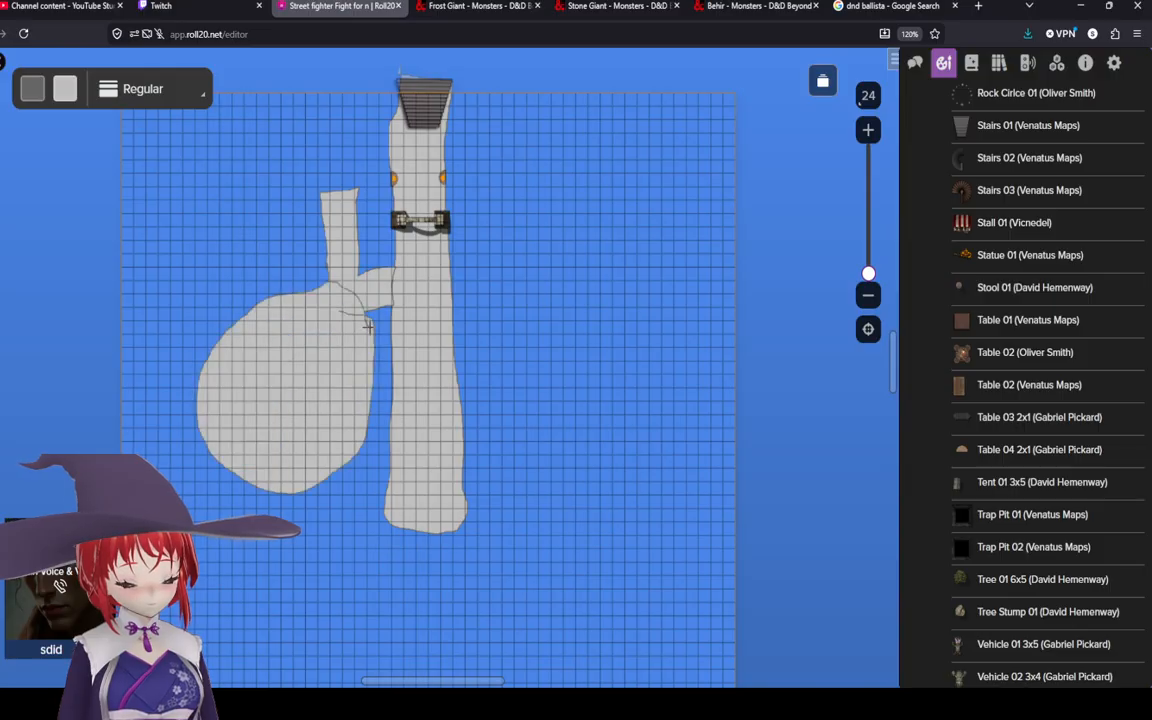
scroll(331, 323, up, 4)
scroll(329, 316, down, 3)
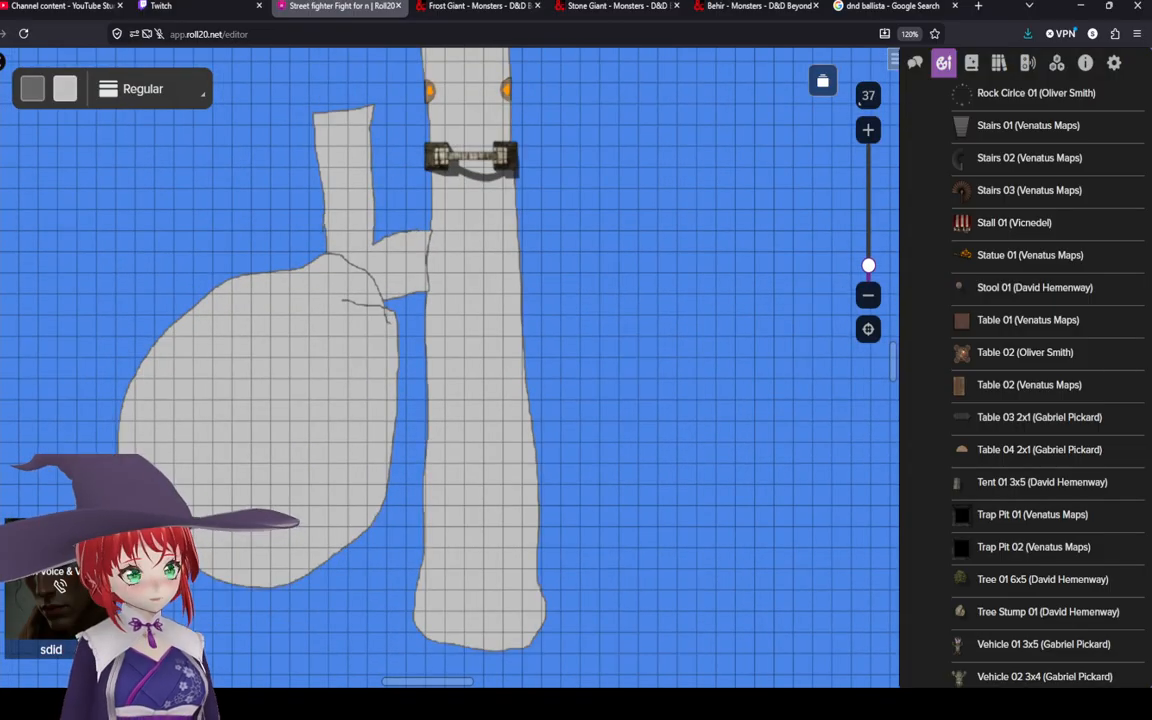
Step: Send the rounded chamber shape to the back
click(295, 430)
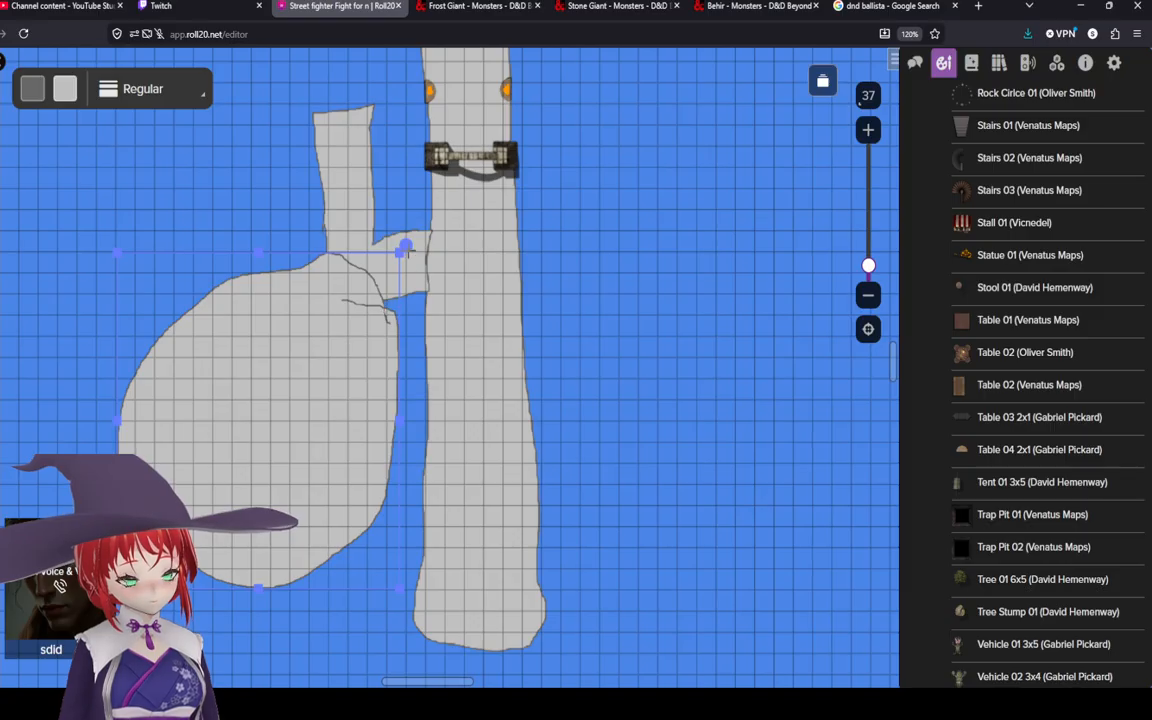
right_click(328, 352)
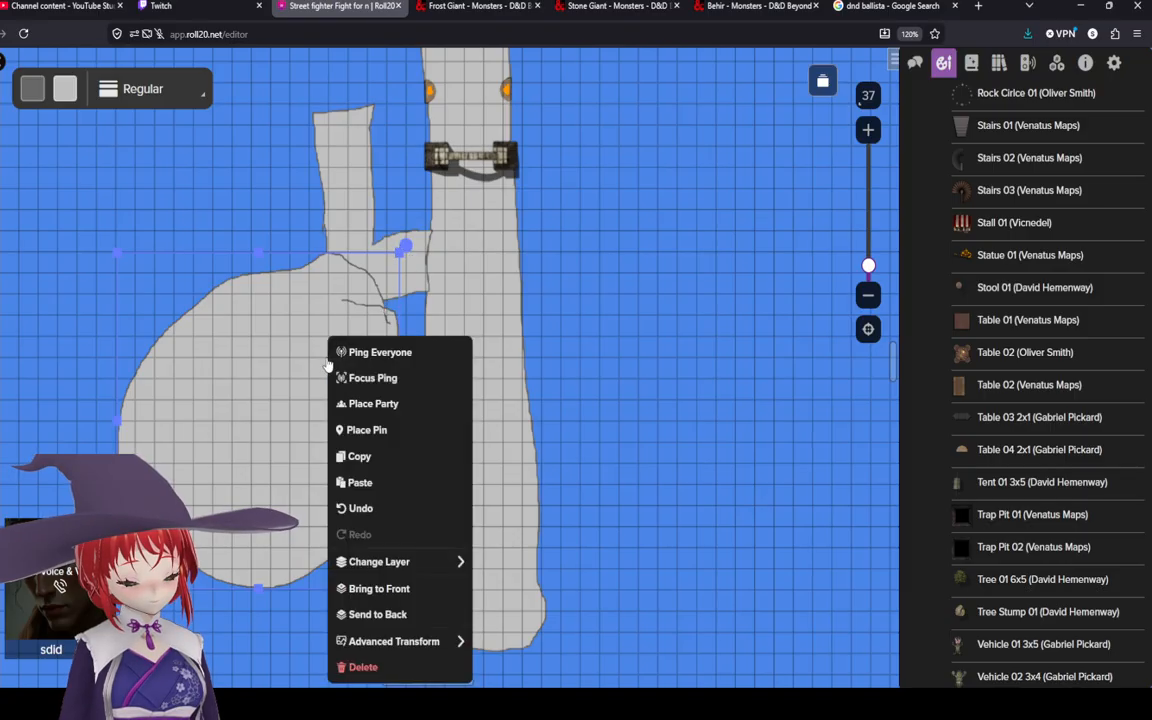
click(407, 613)
Step: Set the western branch shape's outline colour to transparent
click(375, 393)
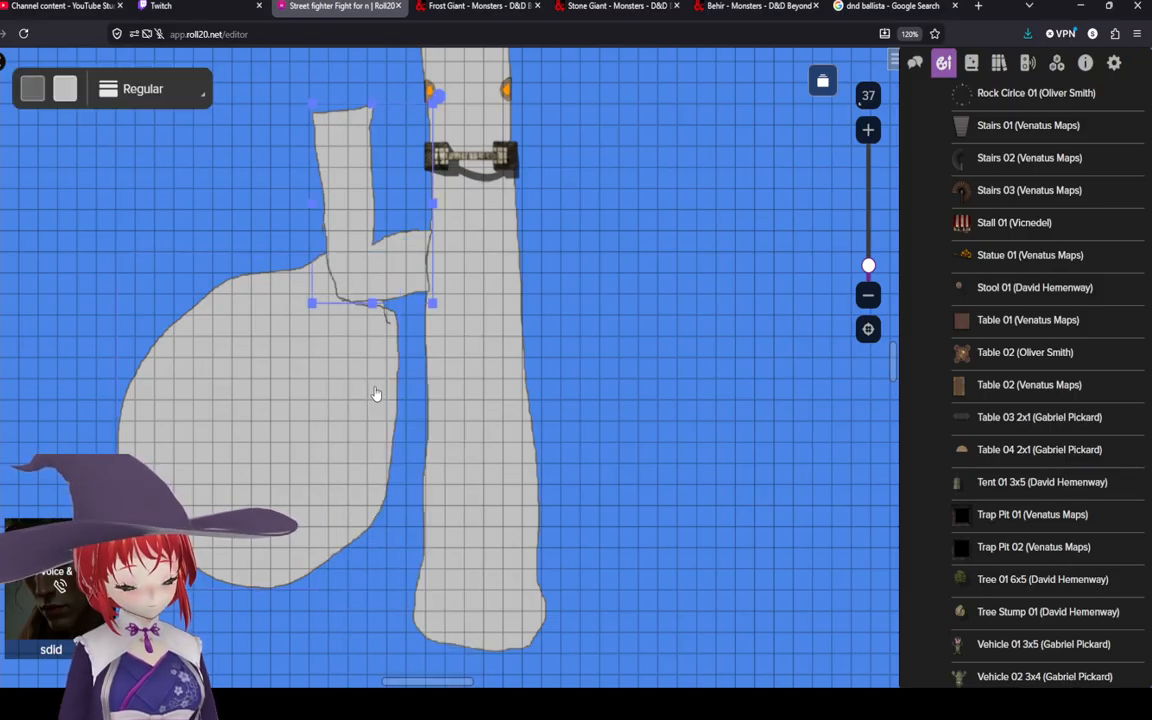
drag(376, 395, 375, 381)
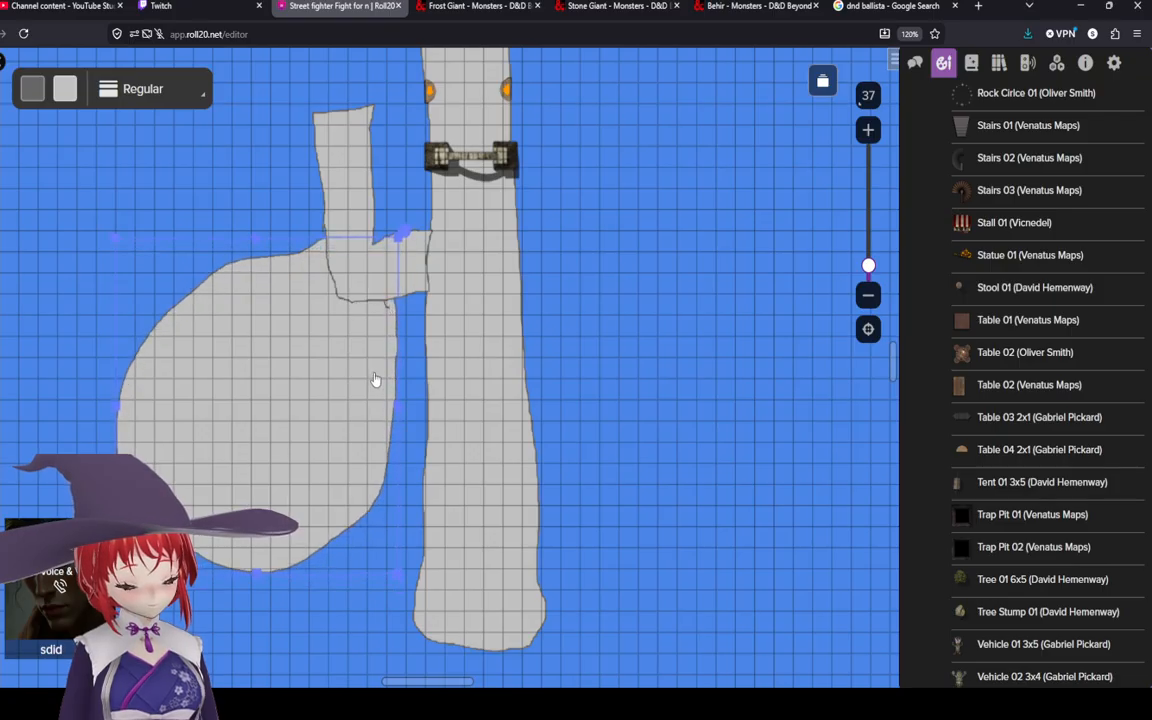
scroll(355, 293, up, 3)
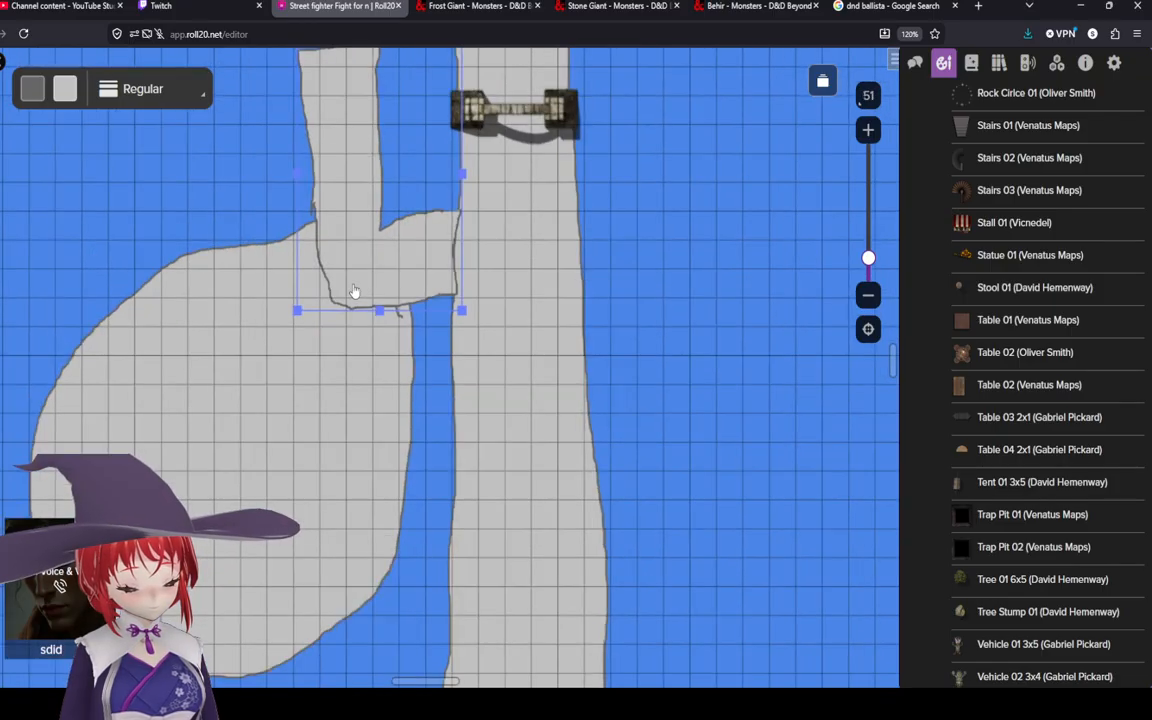
click(30, 98)
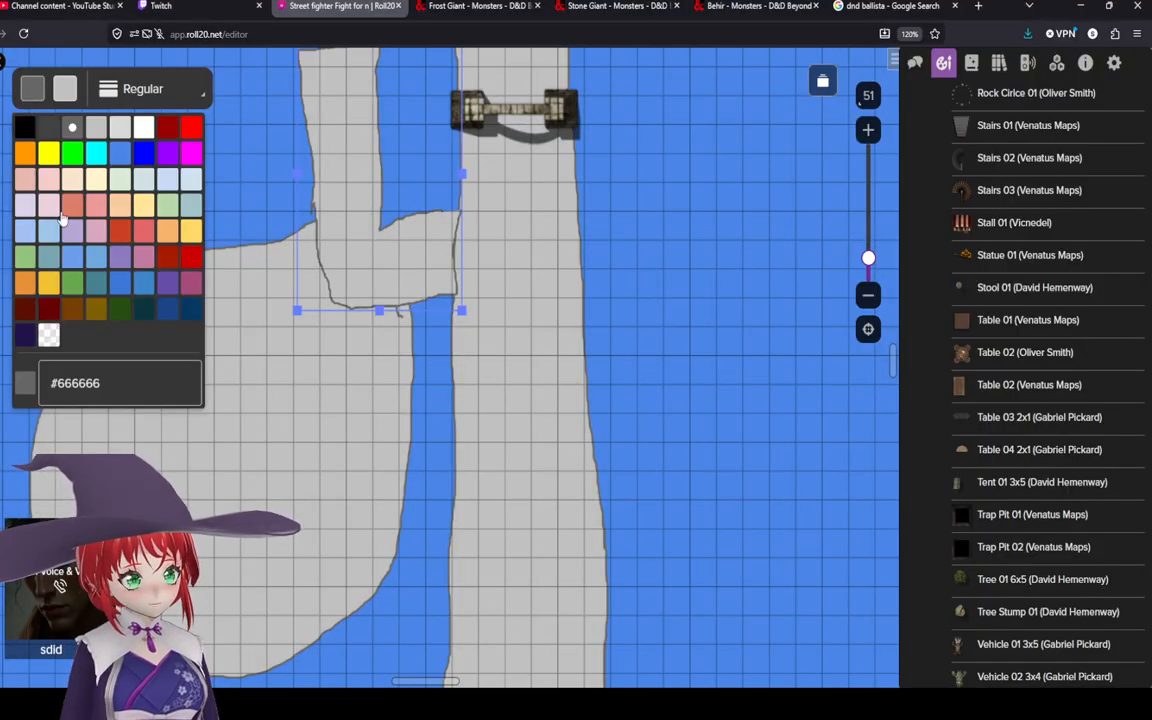
click(52, 336)
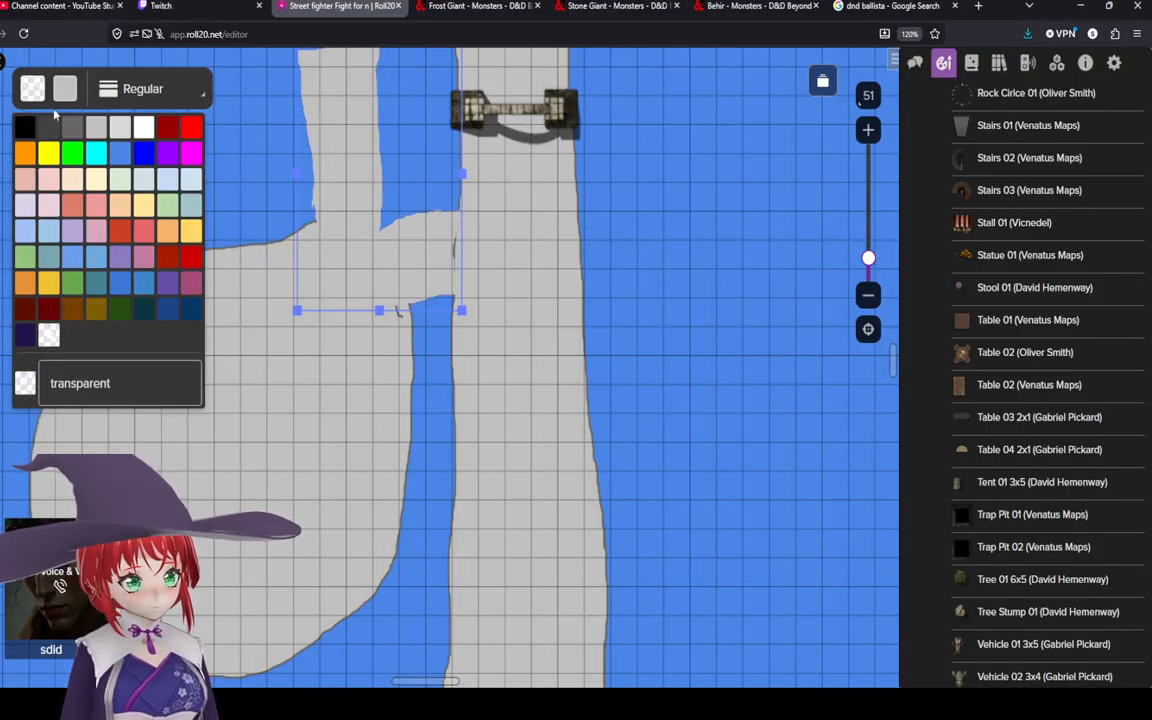
Step: Shrink the rounded chamber shape by resizing it from its top-left corner and bottom edge
click(310, 380)
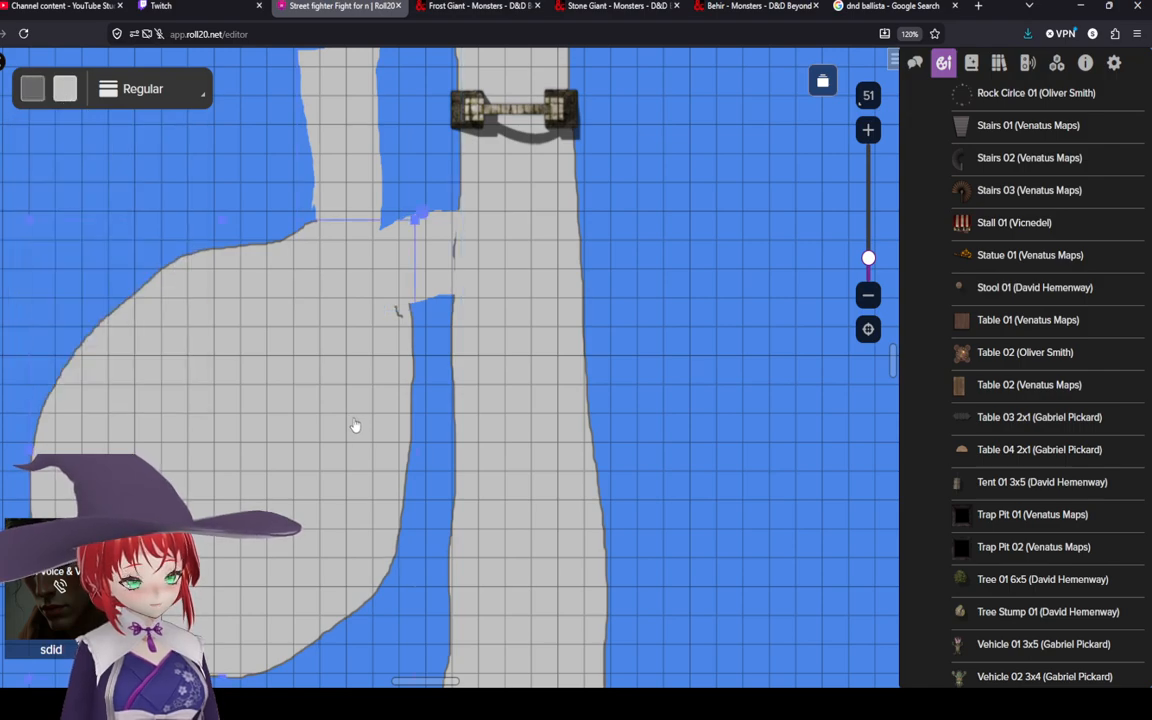
click(382, 350)
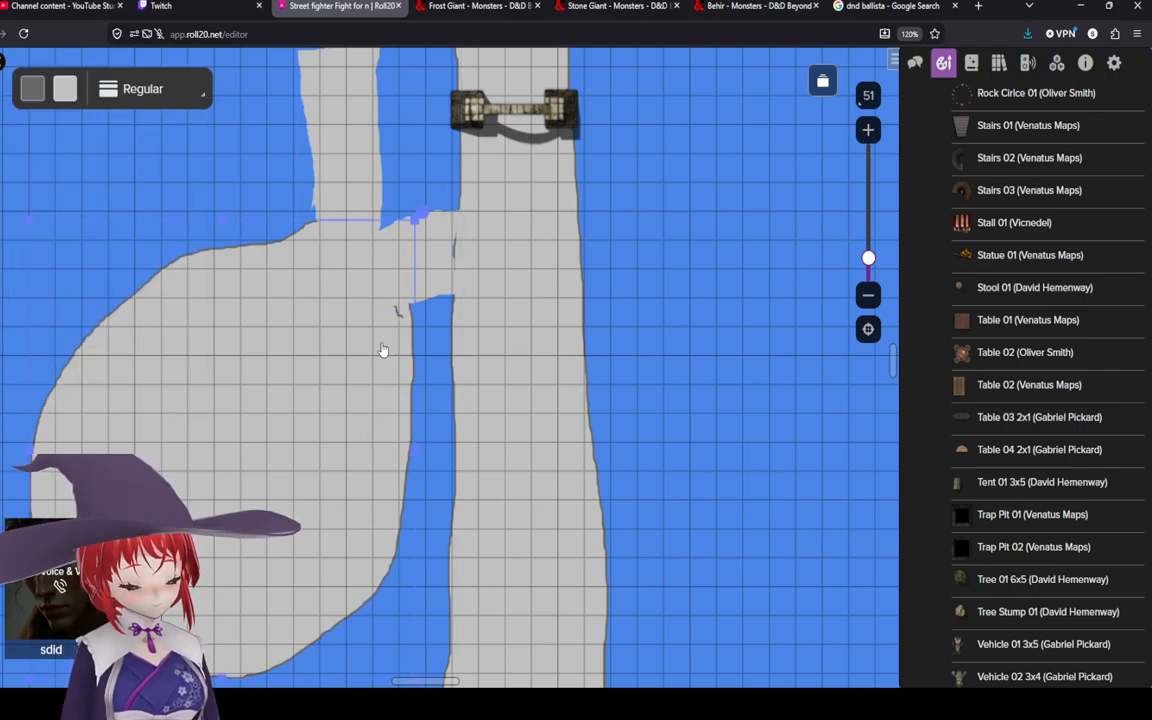
scroll(380, 326, down, 3)
scroll(267, 222, up, 3)
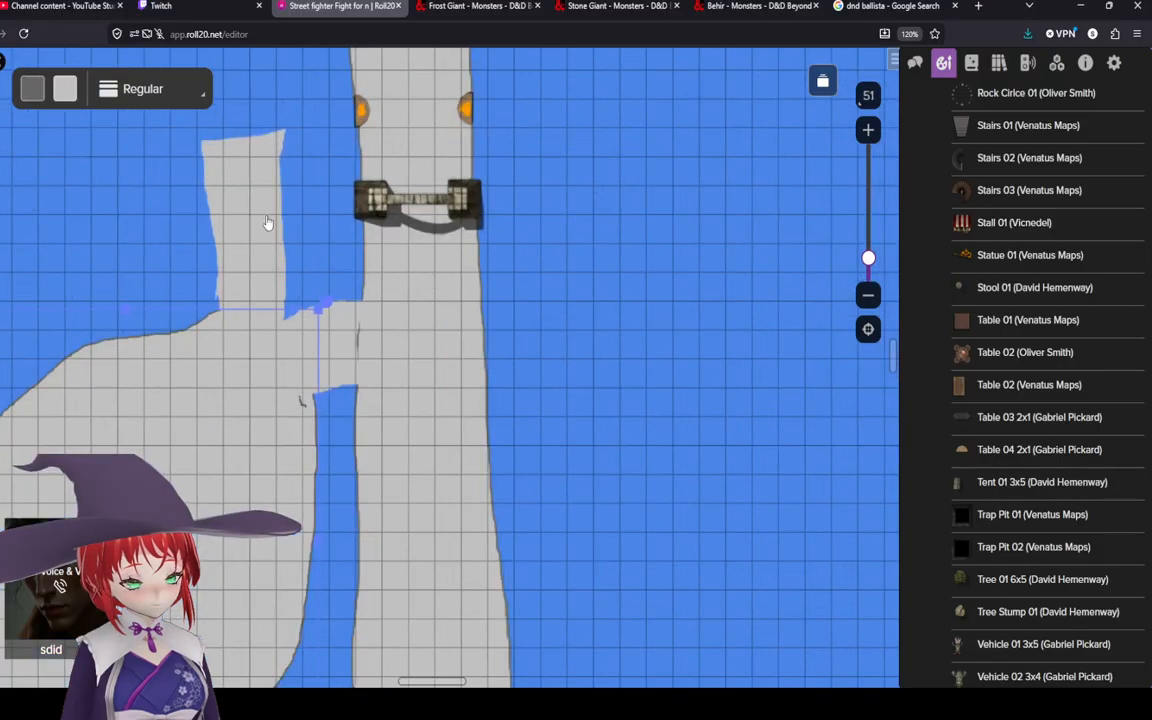
click(2, 125)
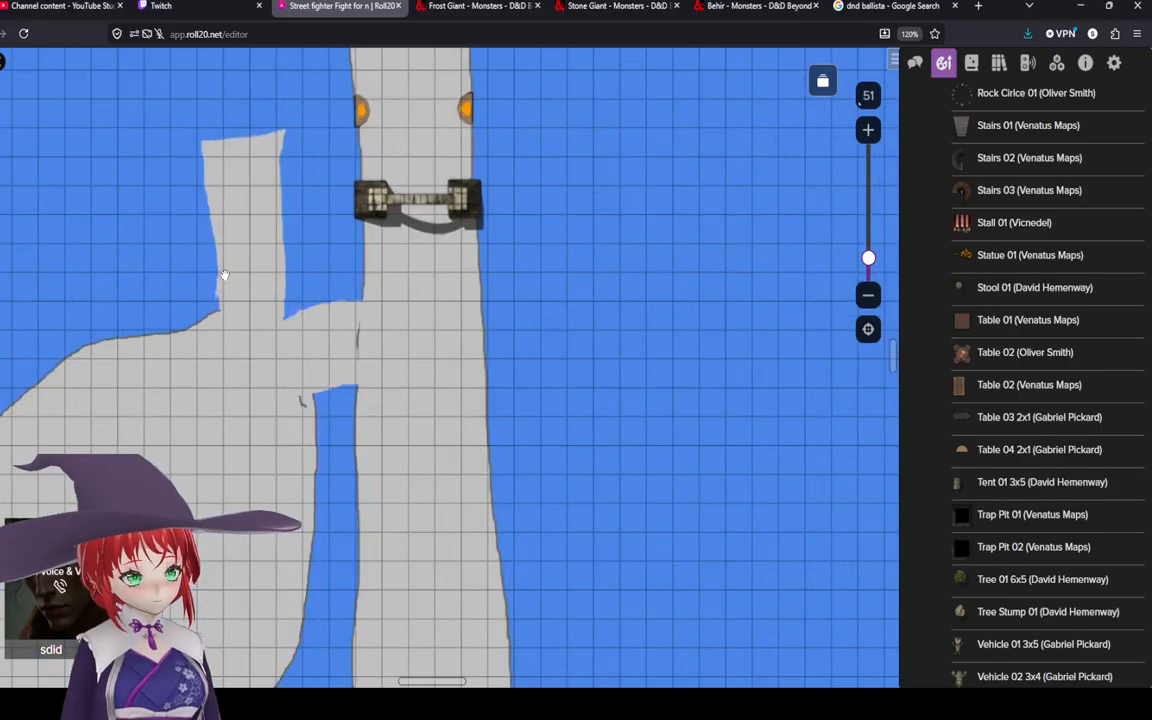
drag(234, 245, 351, 339)
scroll(396, 403, down, 3)
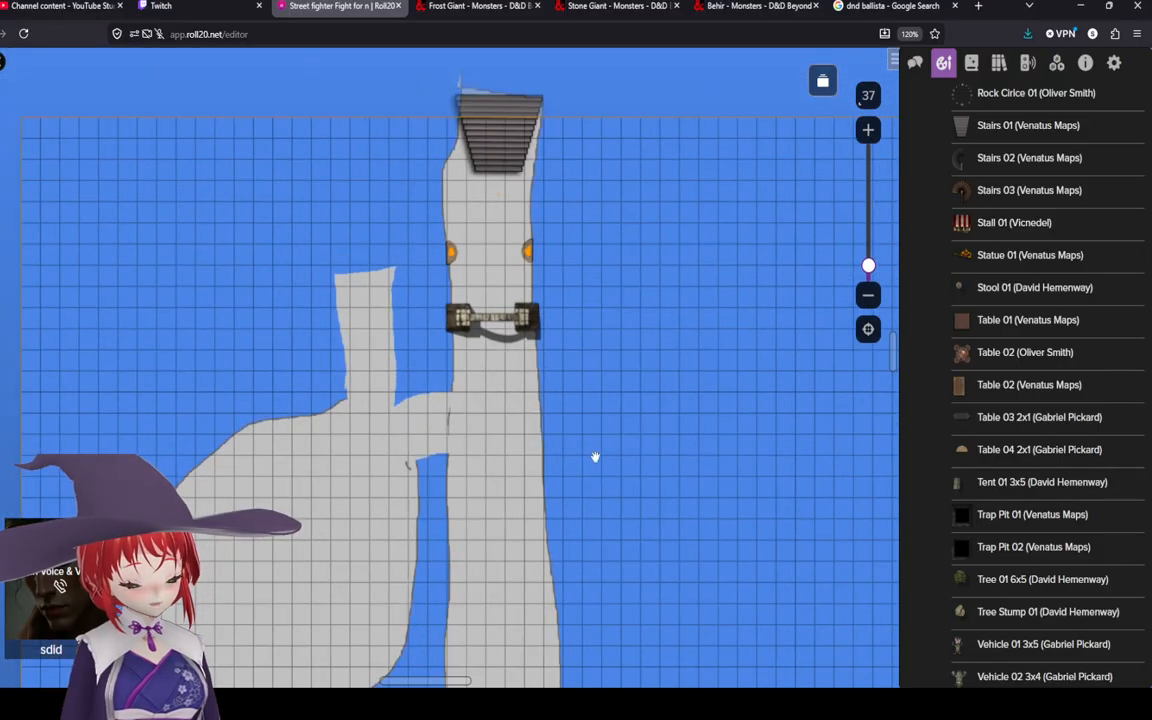
drag(601, 550, 629, 356)
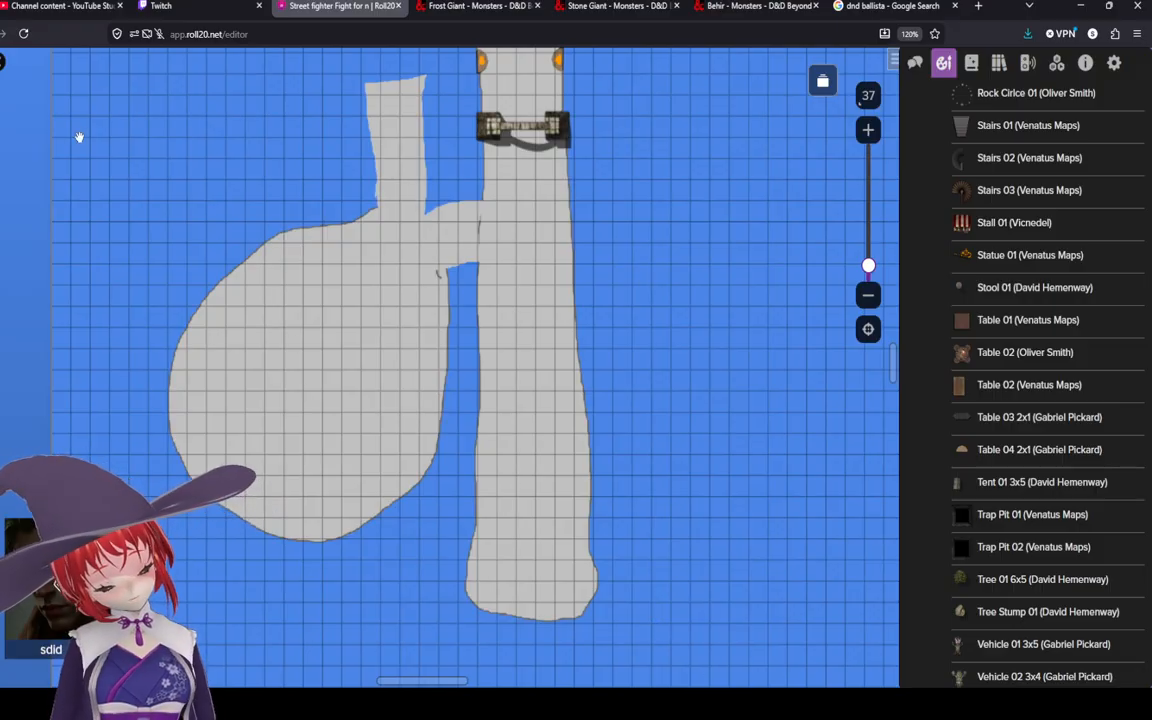
click(306, 393)
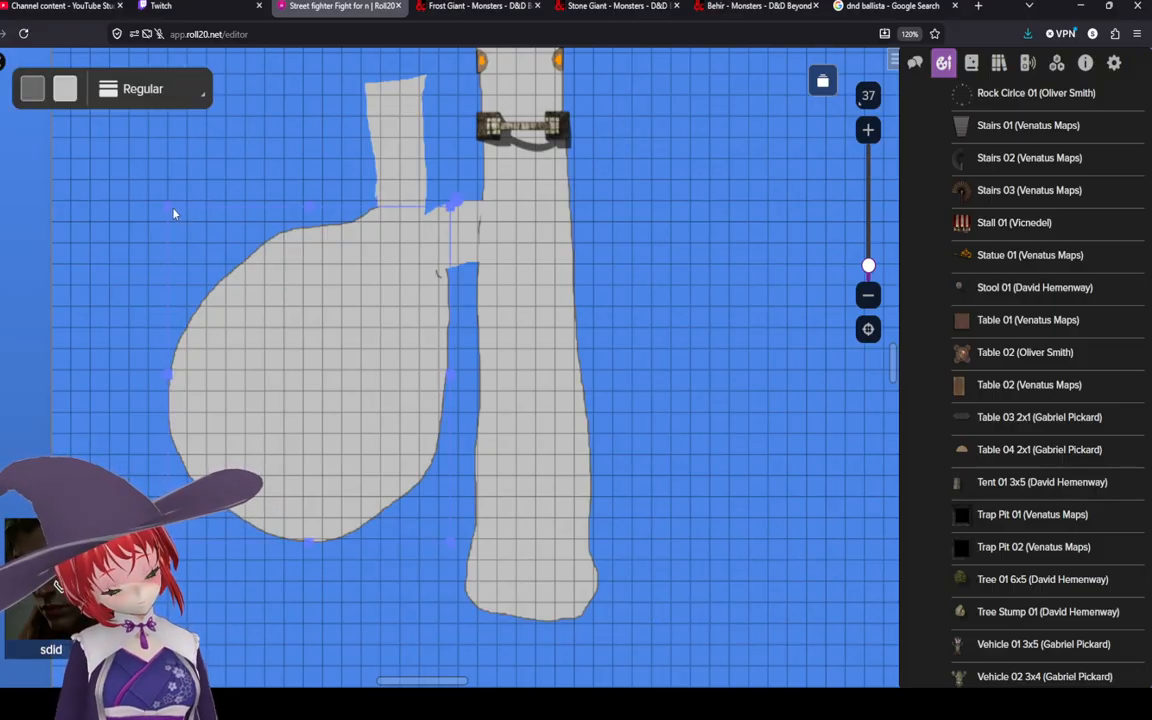
drag(175, 213, 246, 296)
drag(378, 456, 370, 370)
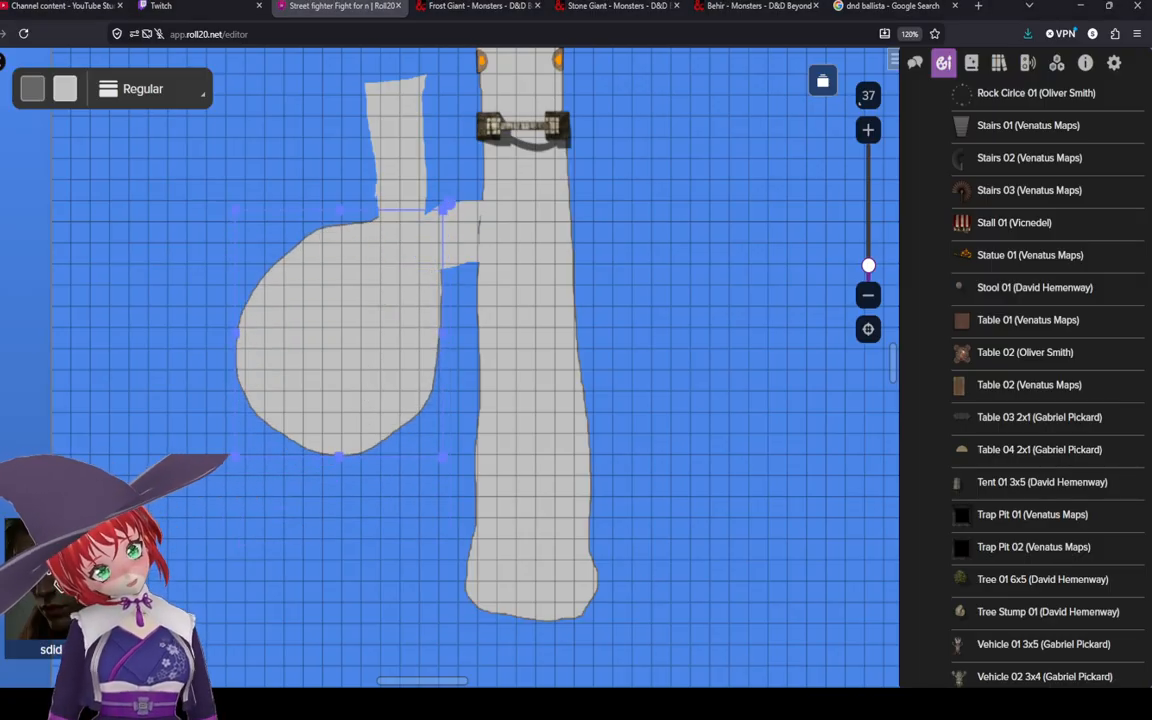
click(662, 425)
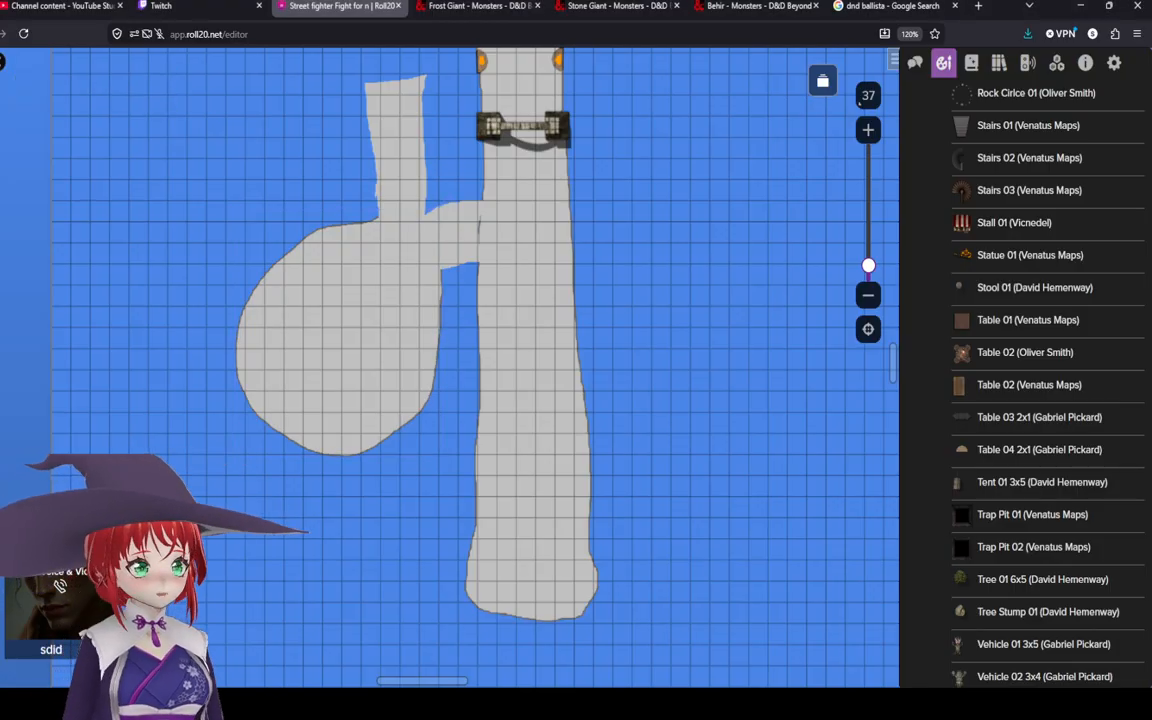
Step: Bring the rounded chamber shape to the front
drag(371, 364, 393, 419)
drag(484, 535, 493, 456)
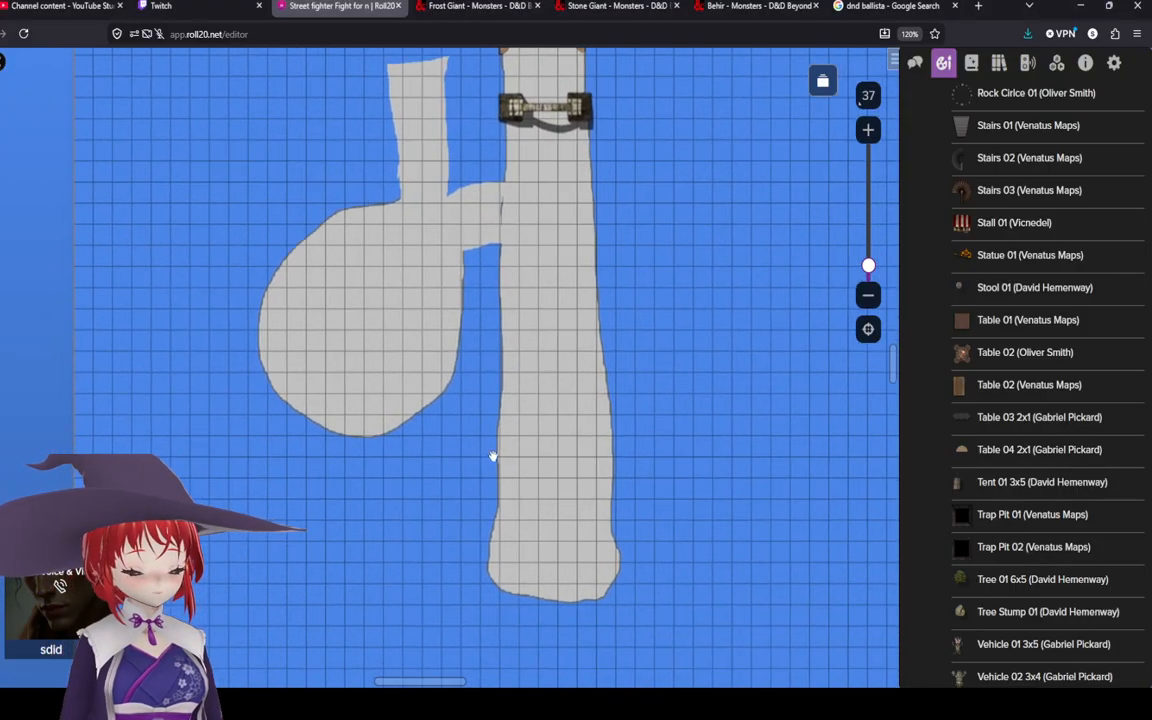
drag(406, 488, 350, 628)
drag(397, 406, 434, 464)
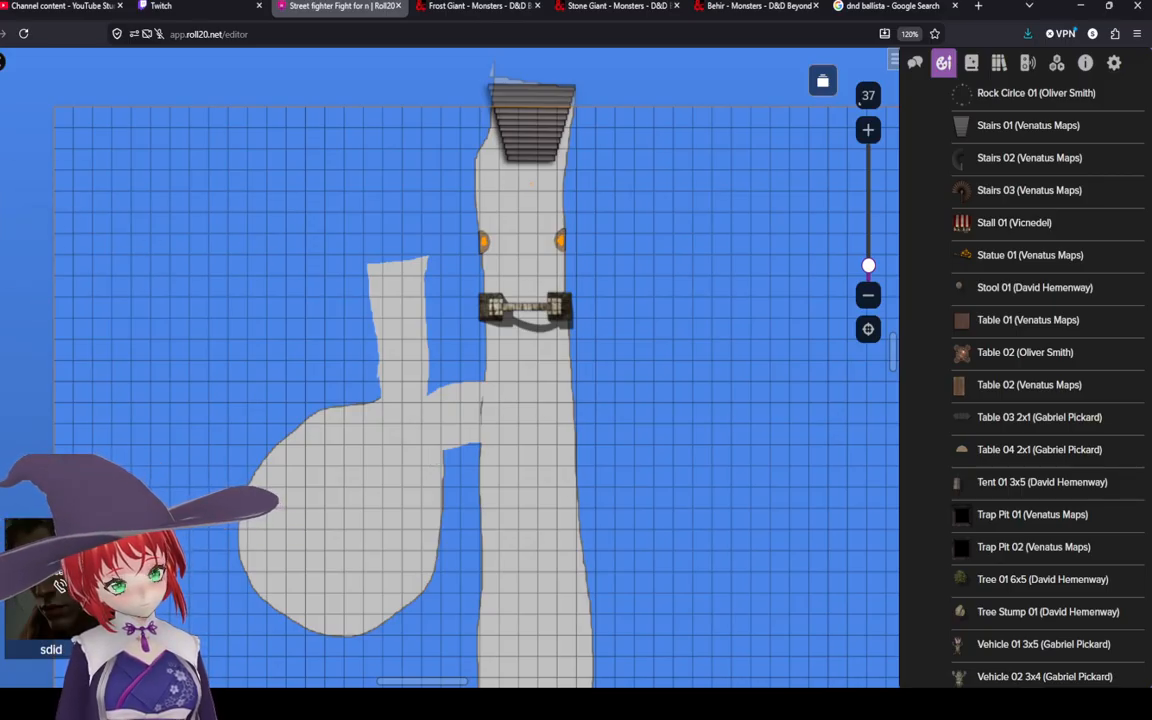
click(2, 187)
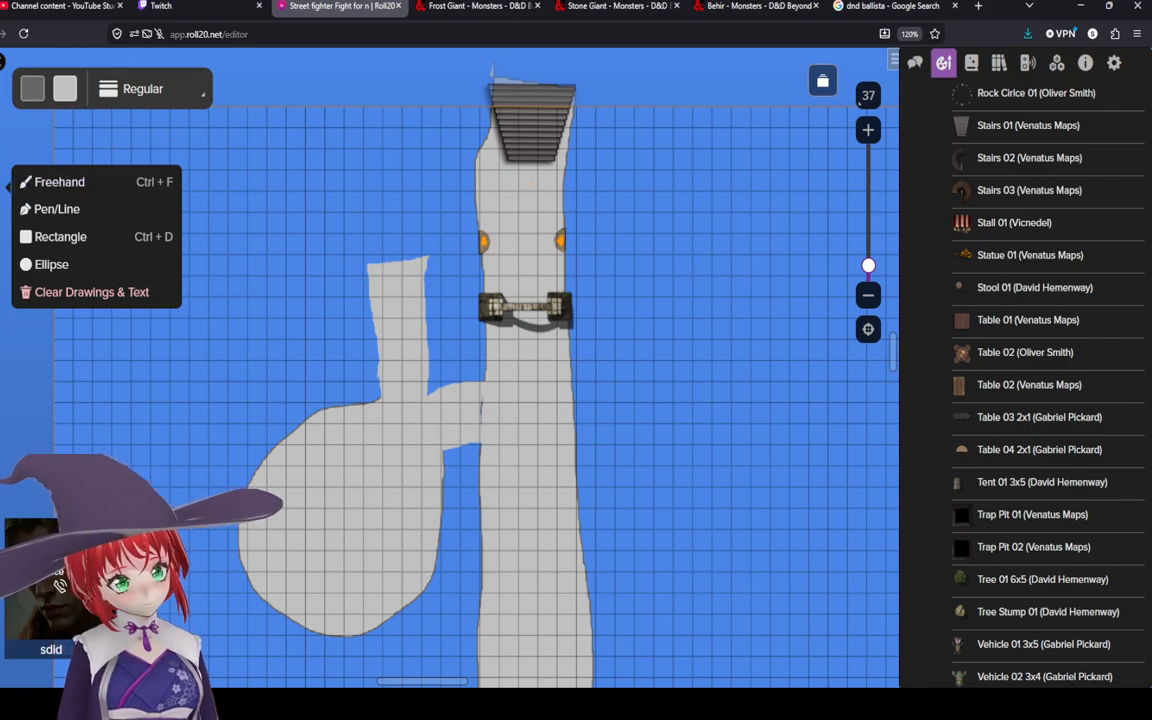
right_click(329, 519)
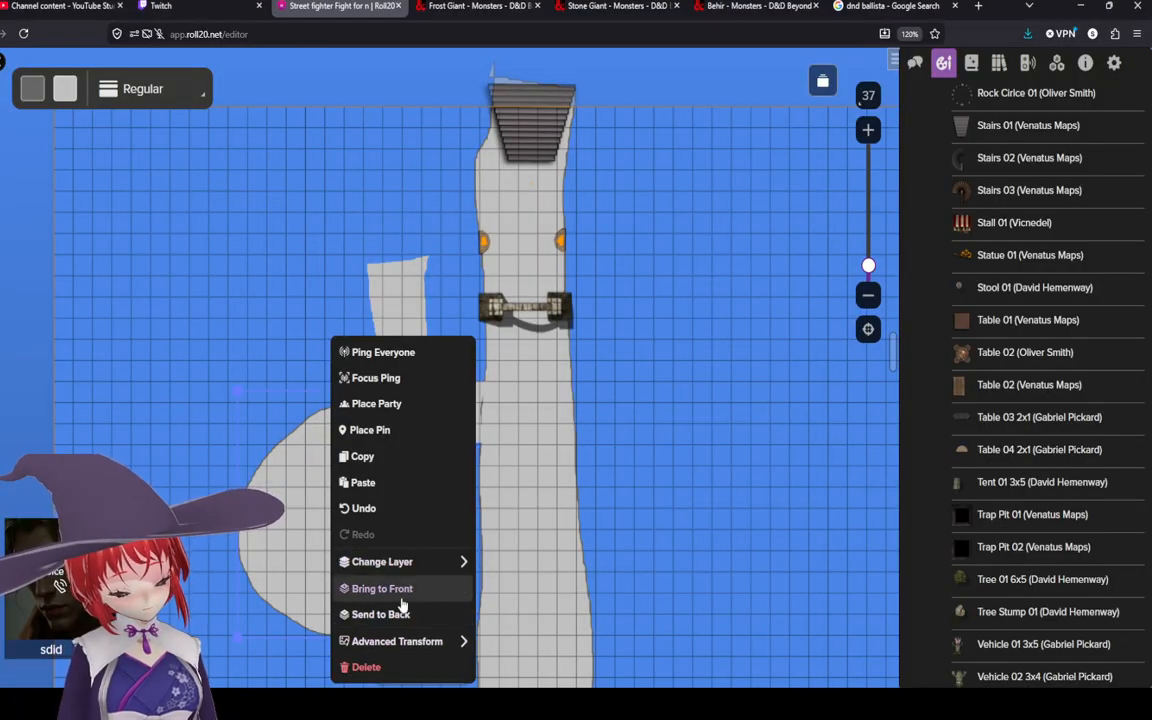
click(410, 590)
Step: Set the rounded chamber shape's outline colour to transparent
right_click(377, 496)
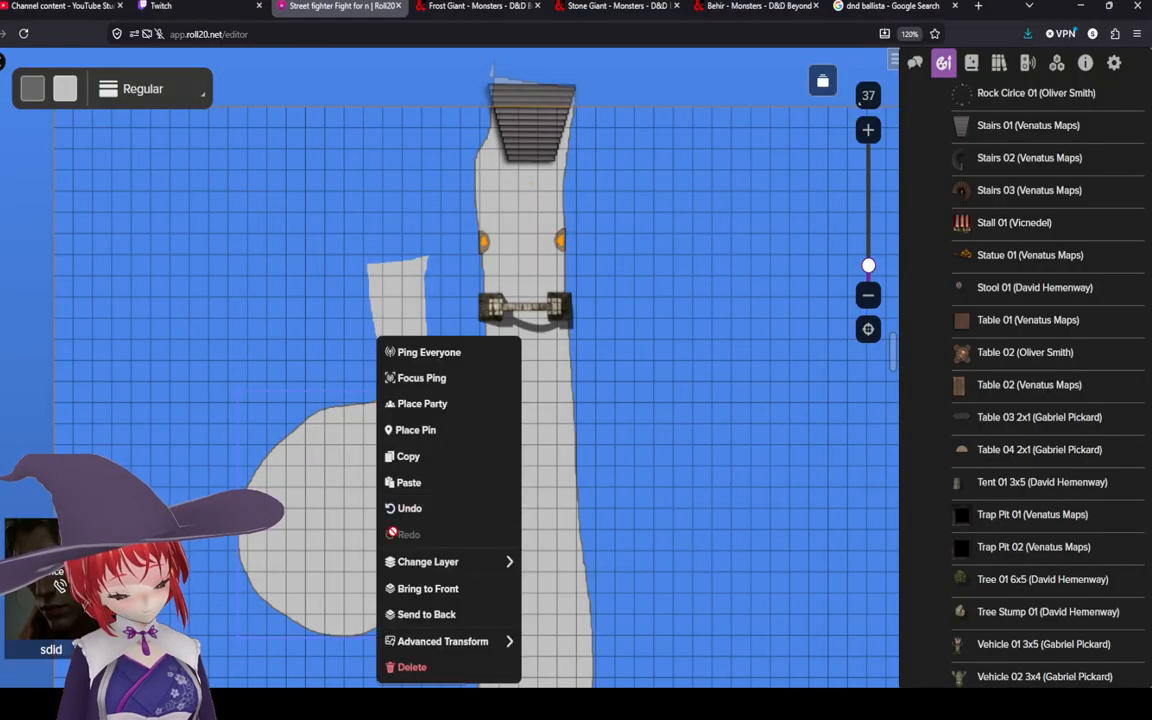
click(313, 472)
click(32, 88)
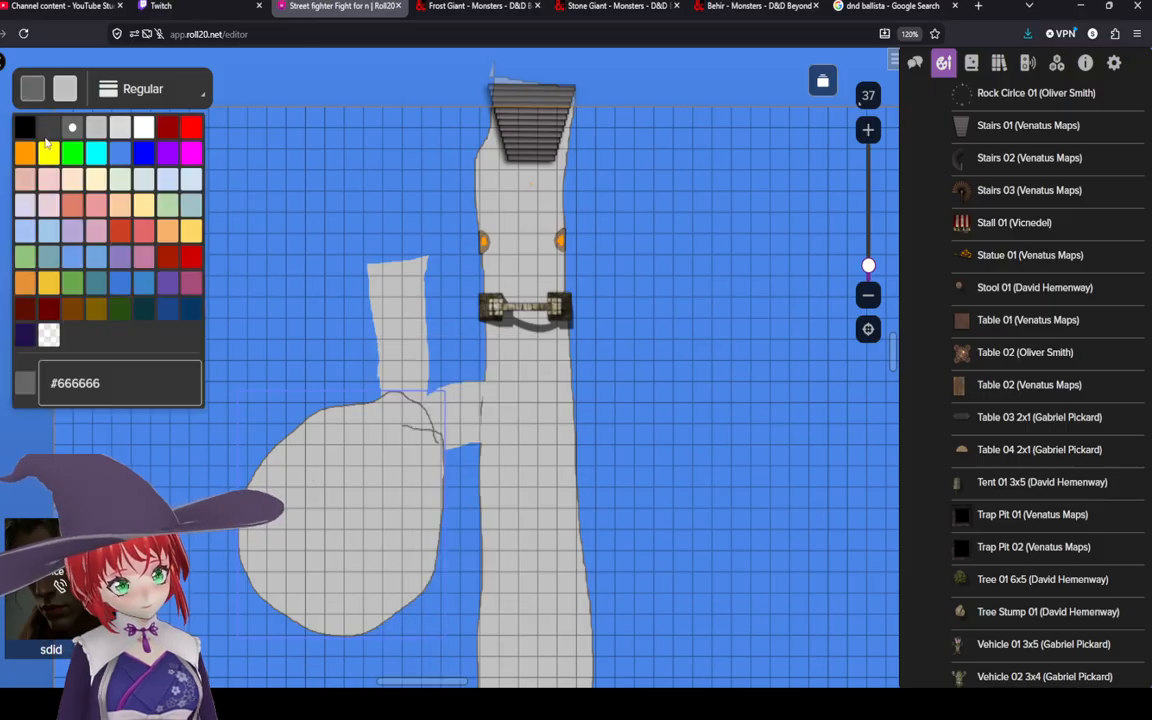
click(47, 305)
Step: Set the western branch shape's outline colour to grey
click(392, 327)
right_click(392, 327)
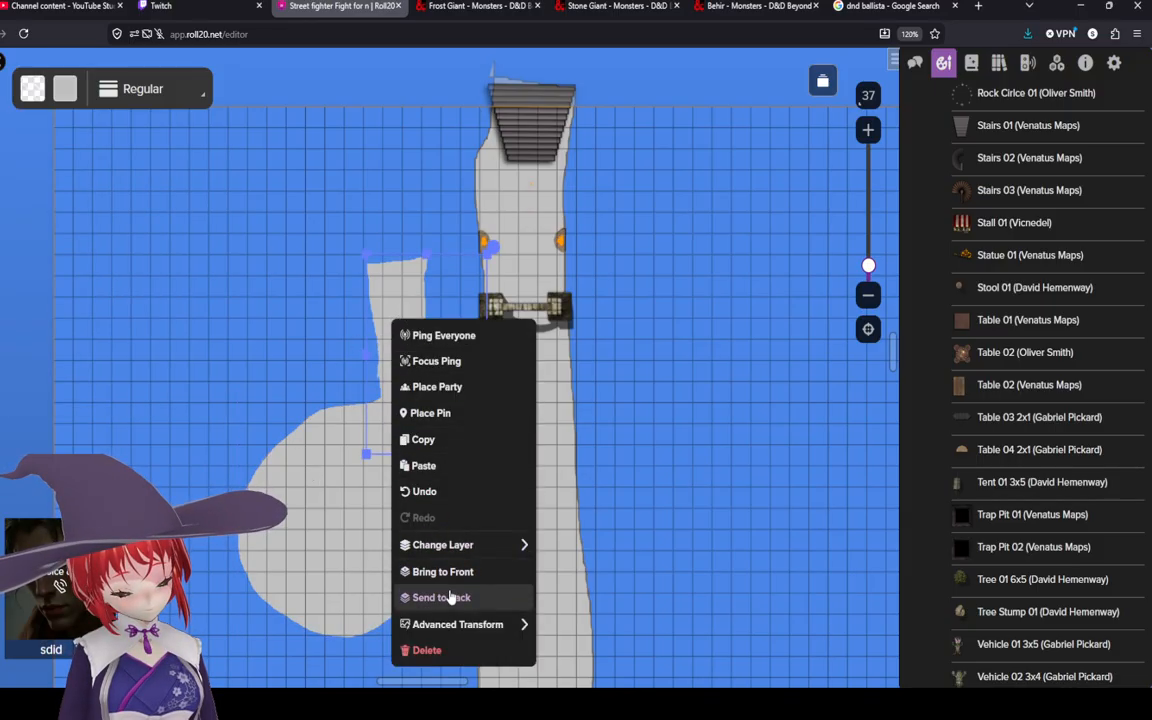
click(32, 88)
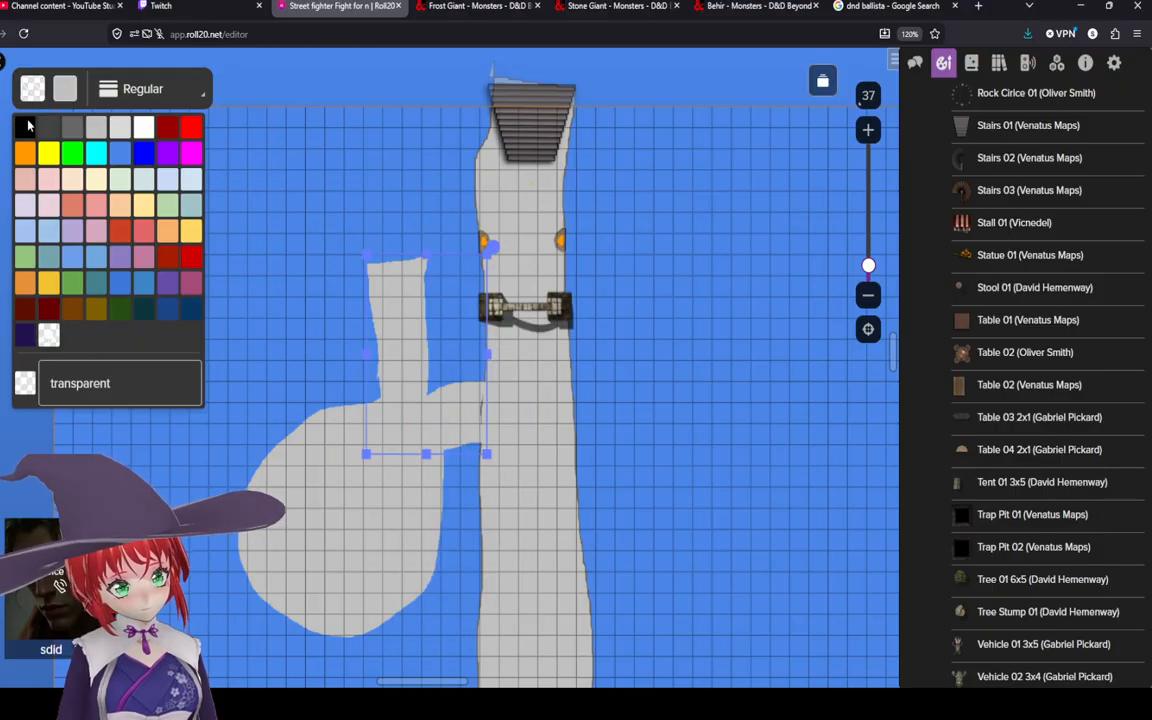
click(72, 127)
click(417, 356)
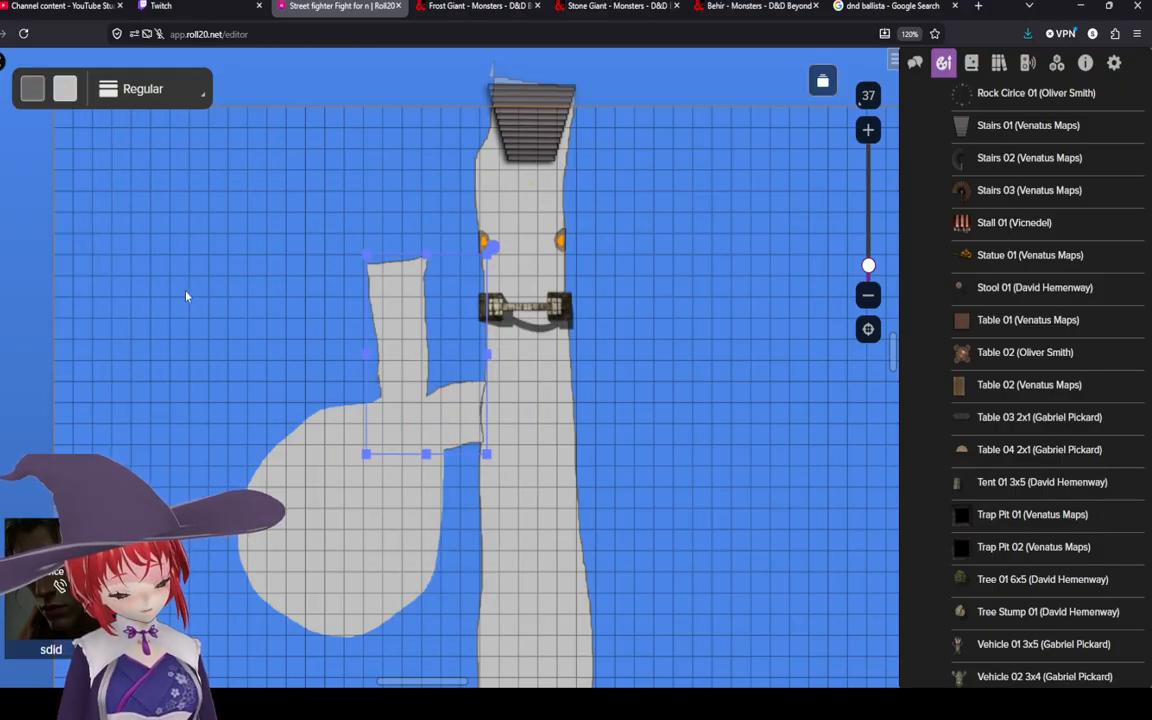
click(186, 294)
Step: Set the western branch shape's outline colour back to transparent
scroll(278, 417, up, 3)
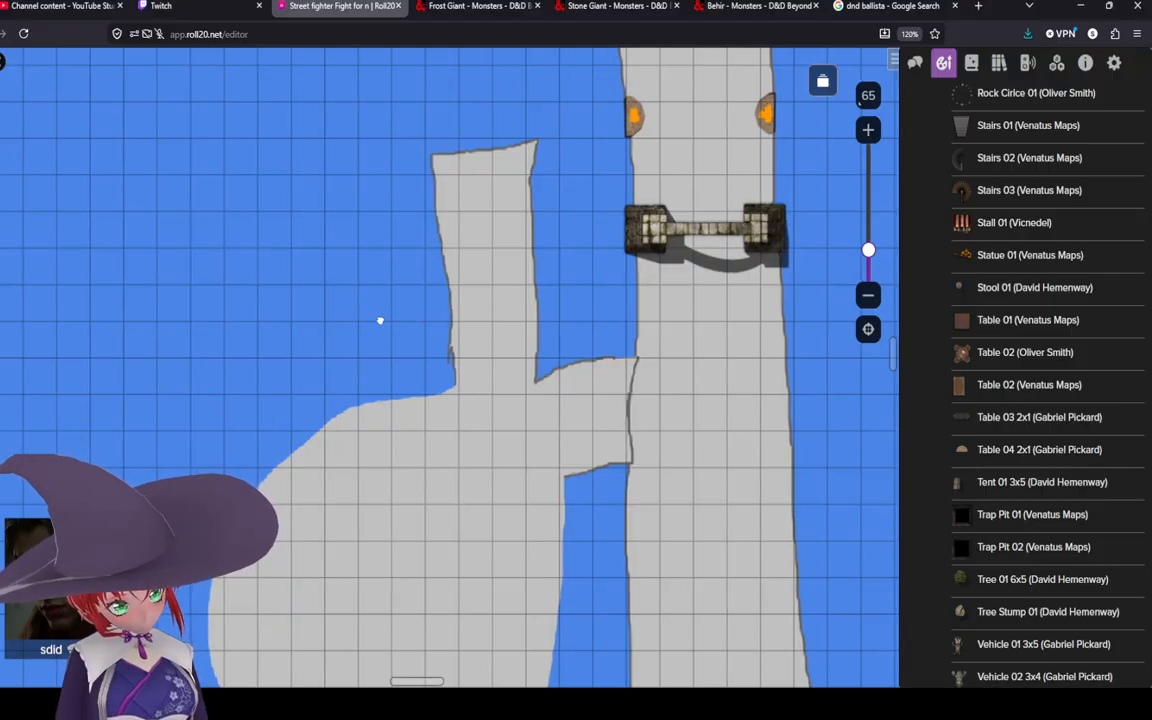
drag(381, 321, 209, 224)
scroll(333, 266, down, 2)
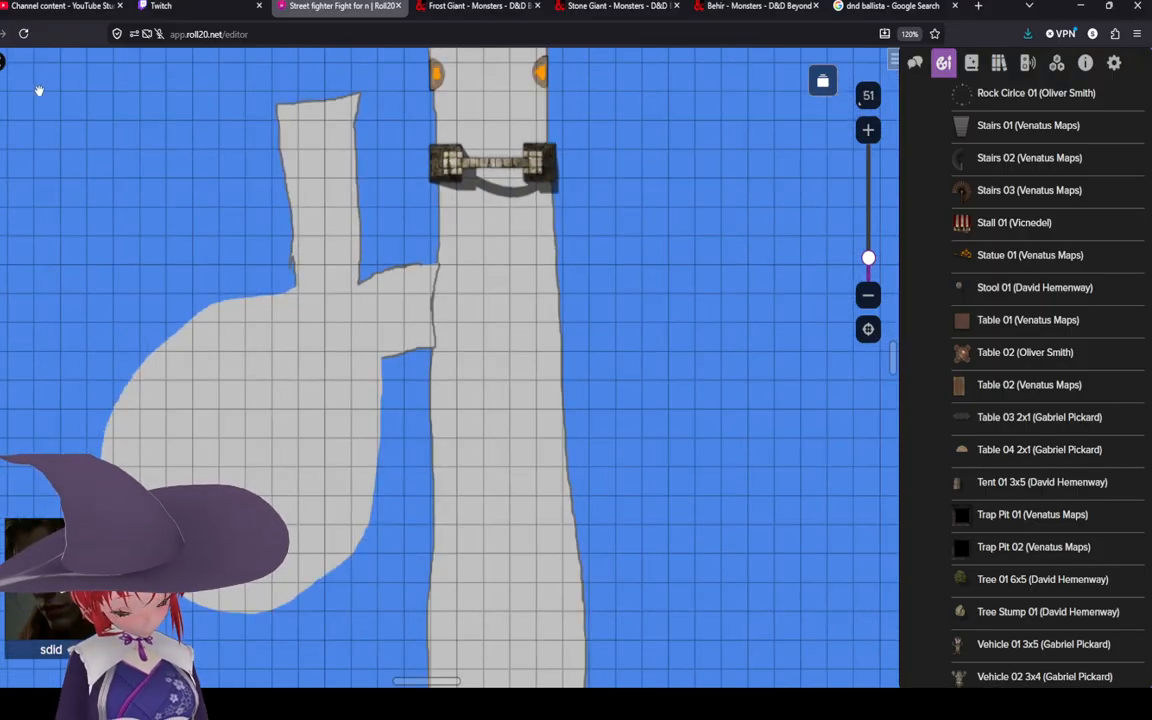
click(336, 200)
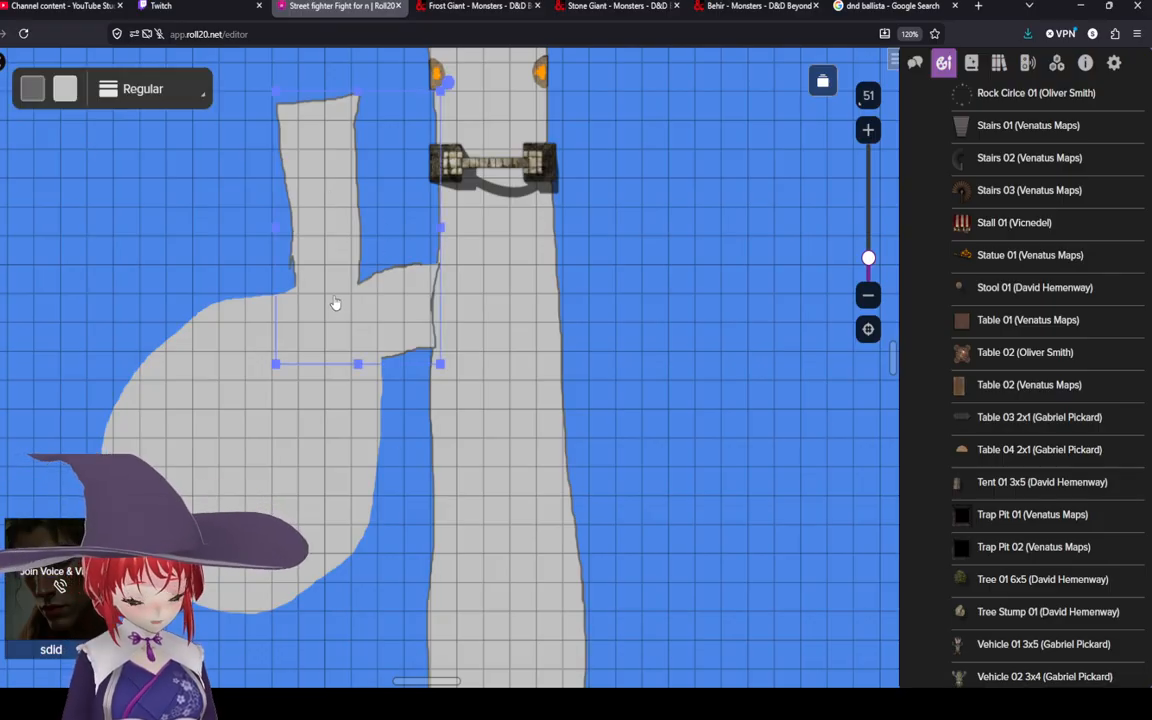
click(32, 88)
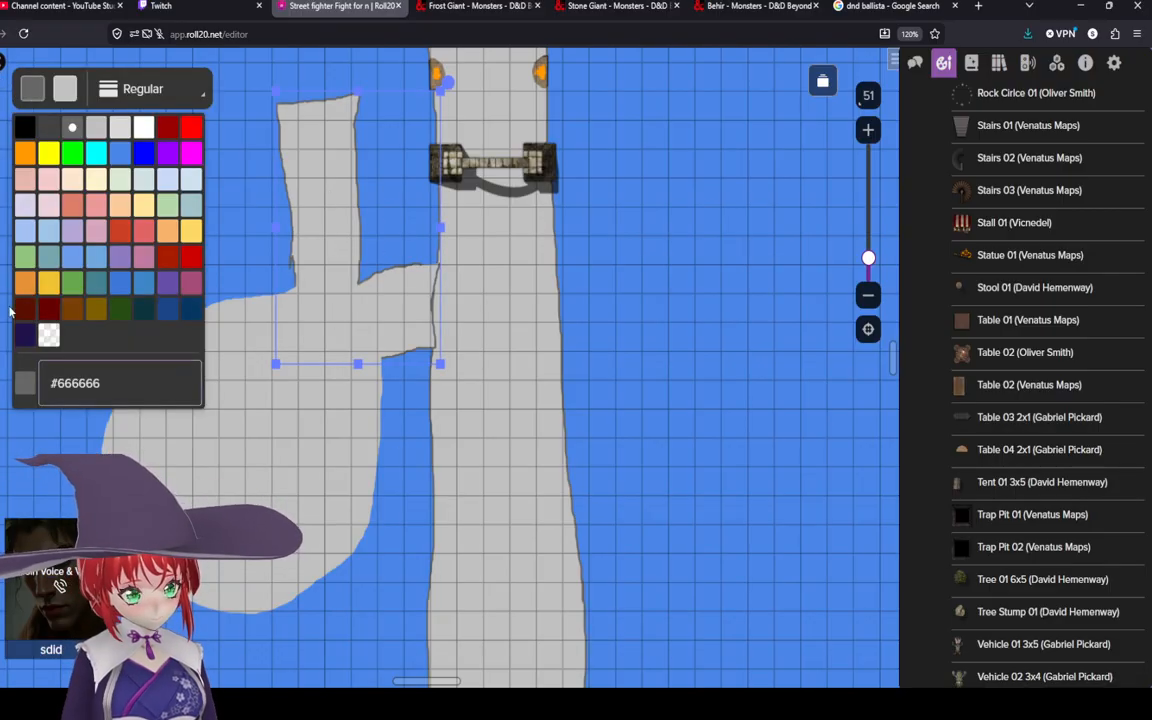
click(48, 335)
Step: Set the main path shape's outline colour to transparent
click(505, 310)
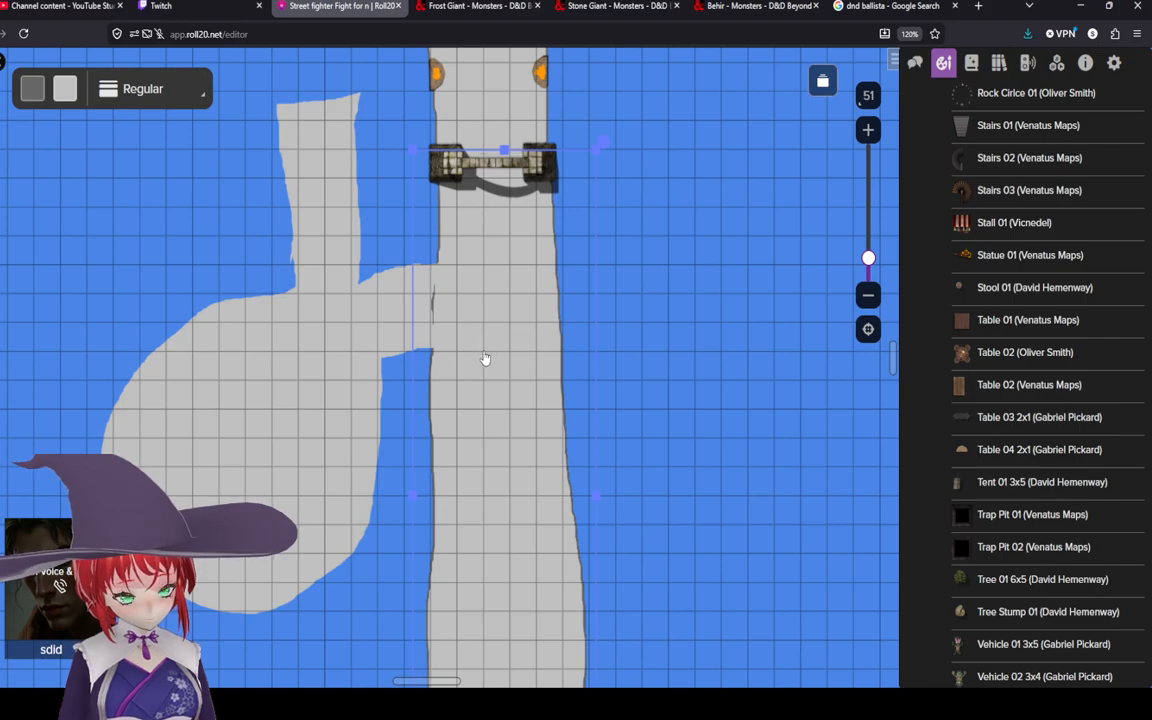
click(36, 92)
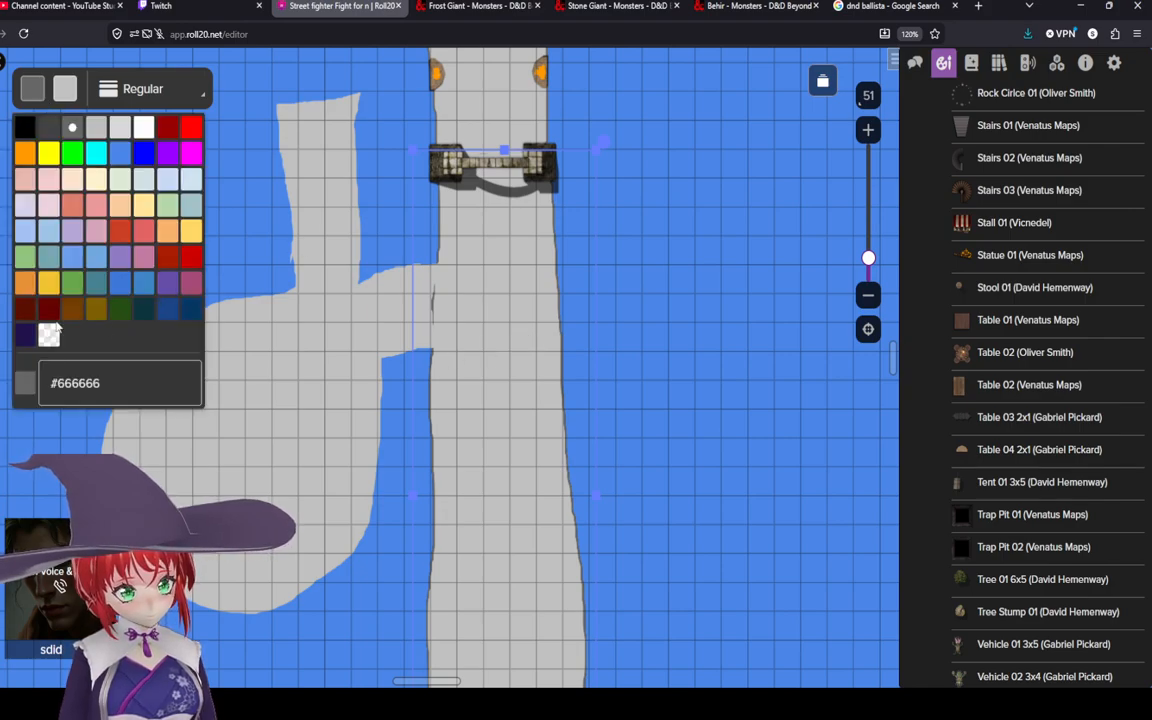
click(48, 335)
Step: Set the default drawing outline colour to transparent
scroll(700, 260, down, 5)
click(201, 378)
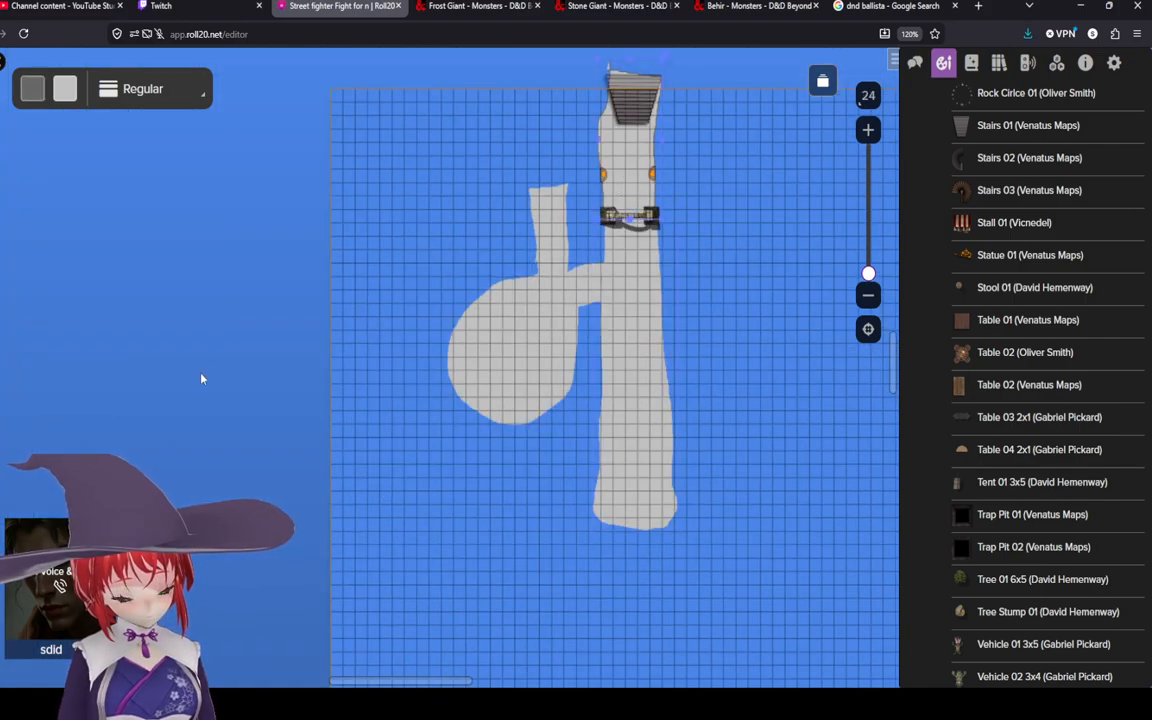
click(30, 90)
click(48, 335)
scroll(405, 226, up, 3)
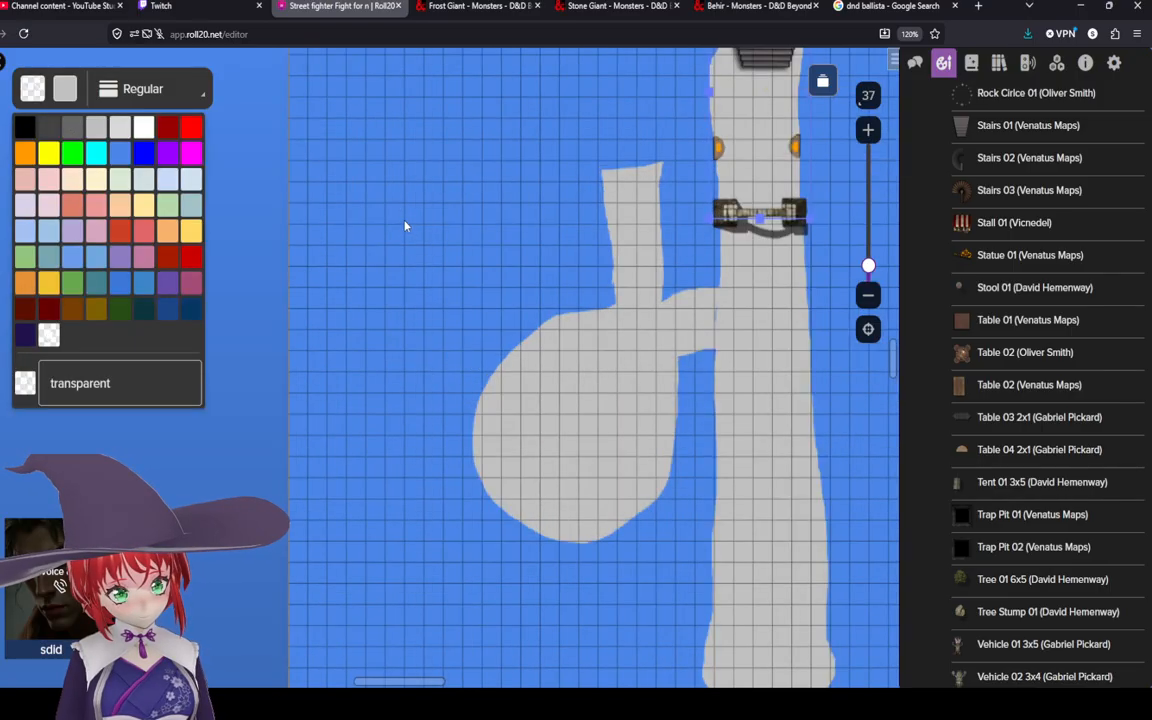
Step: Freehand-draw a large blob extending the top end of the western branch toward the map's upper-left
click(496, 225)
drag(377, 262, 260, 289)
scroll(404, 285, up, 2)
drag(457, 303, 321, 327)
drag(579, 521, 566, 487)
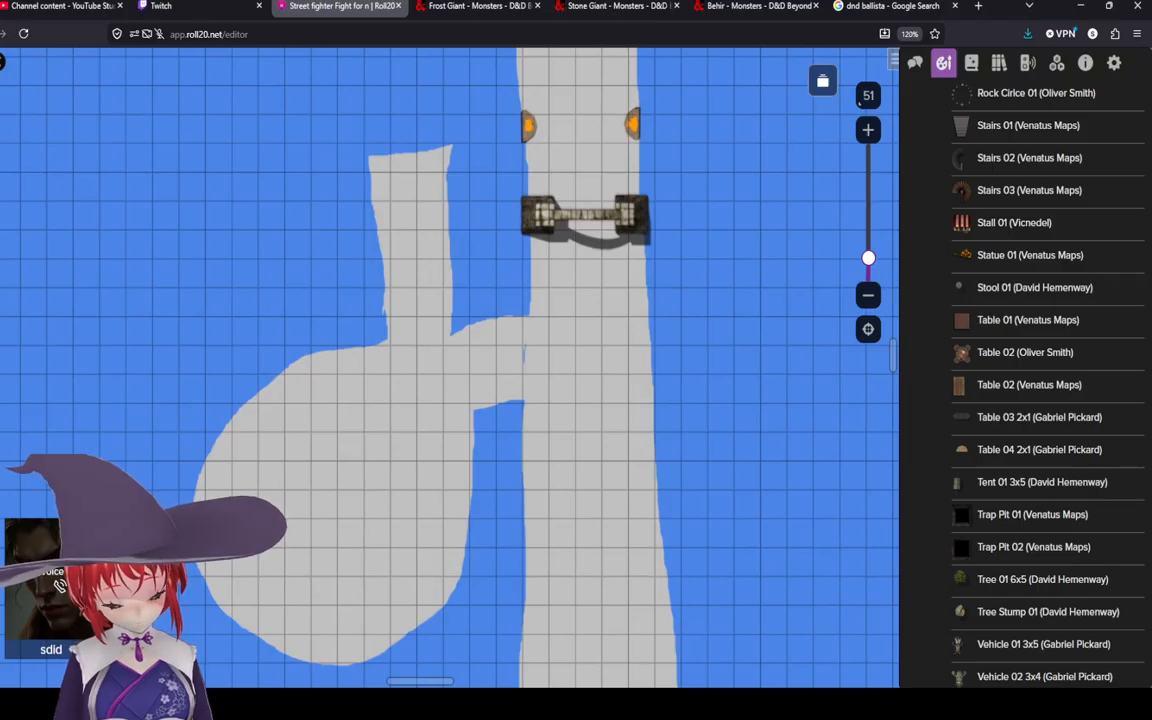
scroll(314, 337, up, 2)
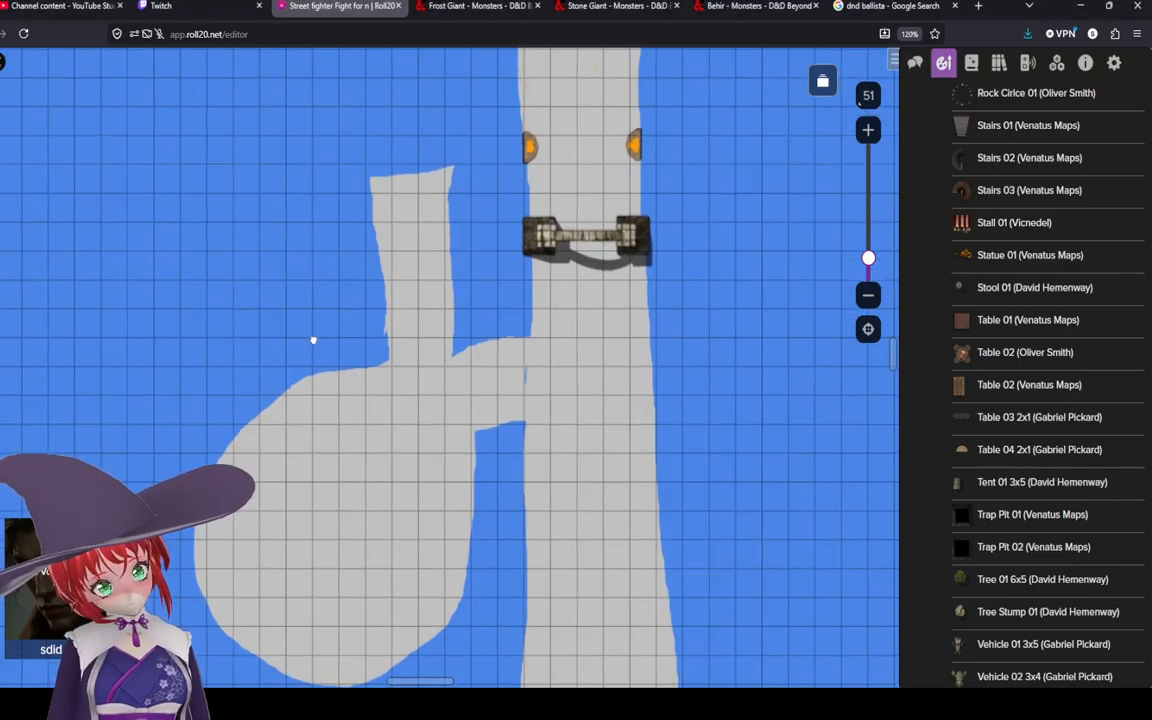
scroll(378, 316, up, 3)
drag(325, 366, 378, 416)
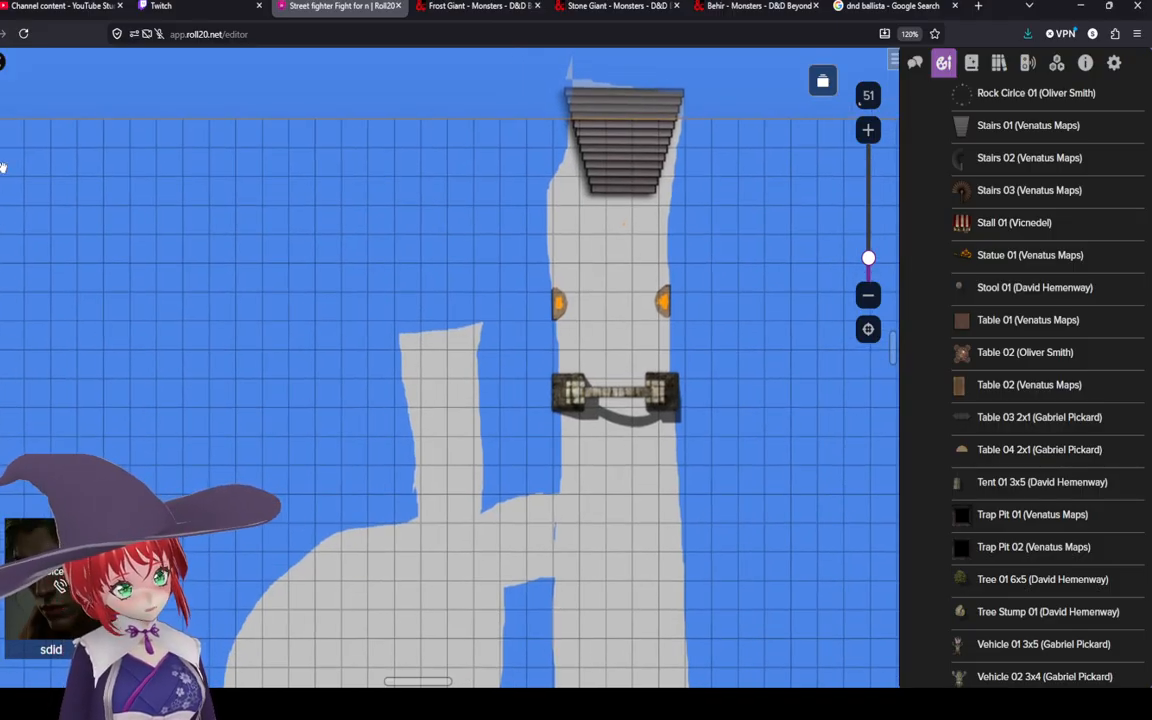
click(3, 167)
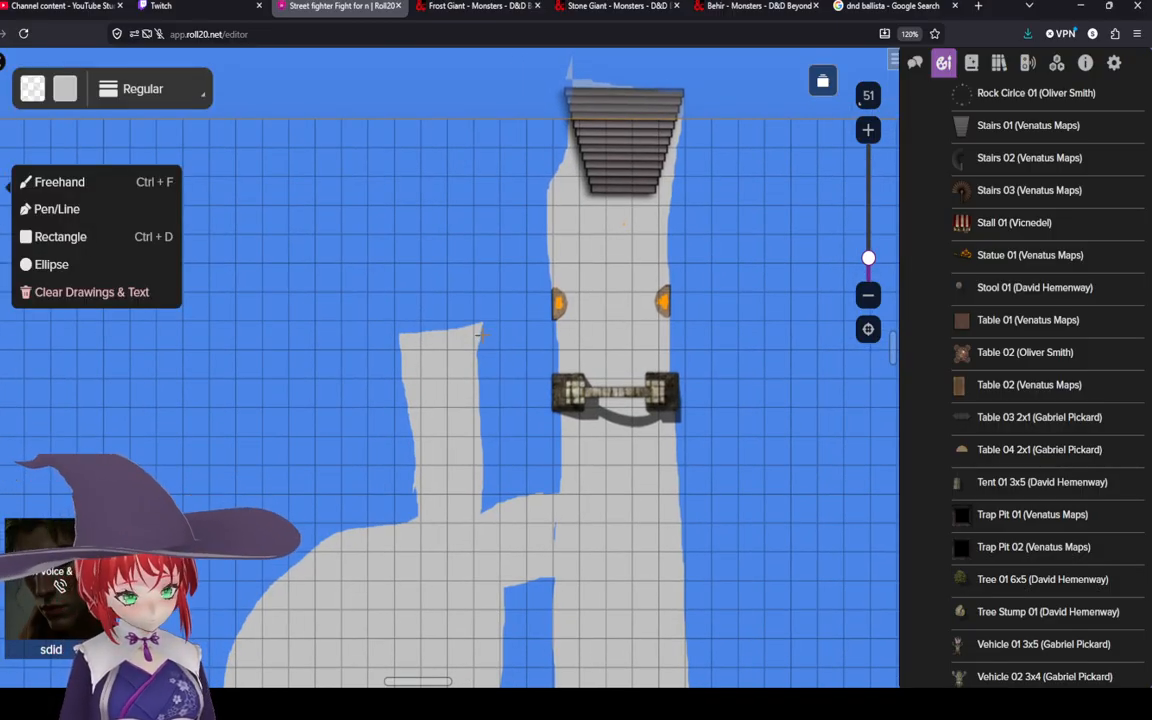
mouse_move(483, 320)
mouse_down()
mouse_move(412, 295)
mouse_move(225, 302)
mouse_move(125, 205)
mouse_move(165, 150)
mouse_move(201, 141)
mouse_move(390, 135)
mouse_move(480, 150)
mouse_move(515, 185)
mouse_move(531, 250)
mouse_move(452, 300)
mouse_move(432, 370)
mouse_move(346, 313)
mouse_up()
scroll(248, 318, down, 3)
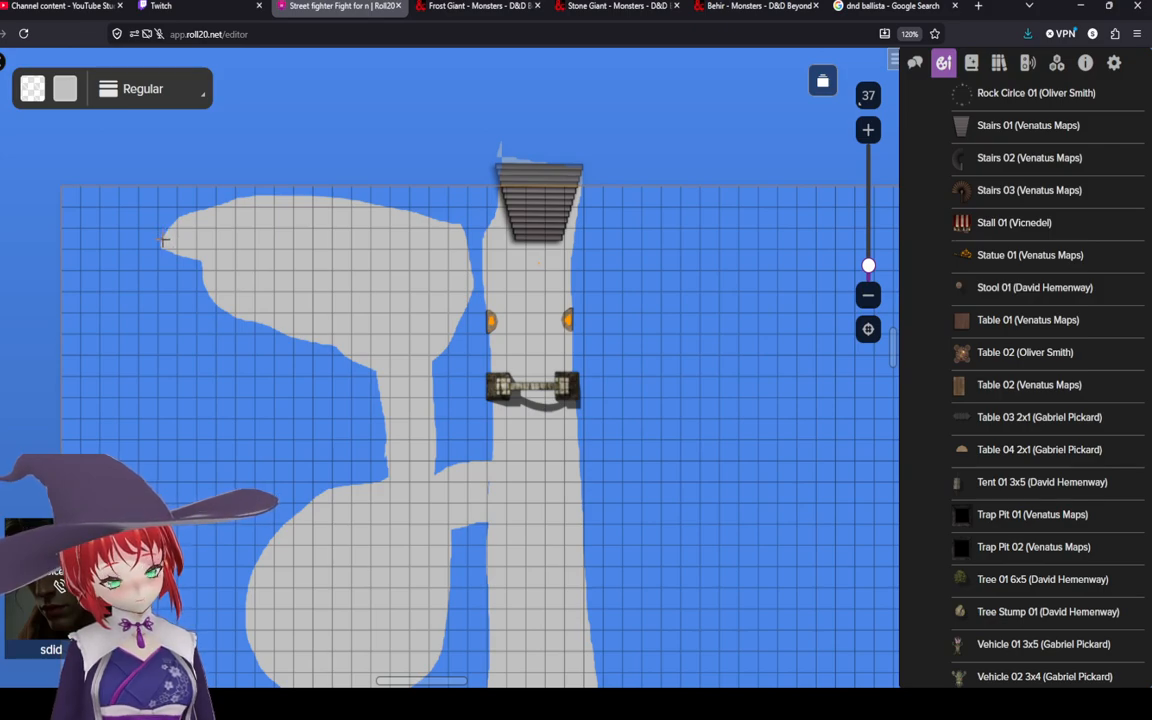
Step: Inspect the terrain shapes across the page at different zoom levels
scroll(166, 243, up, 4)
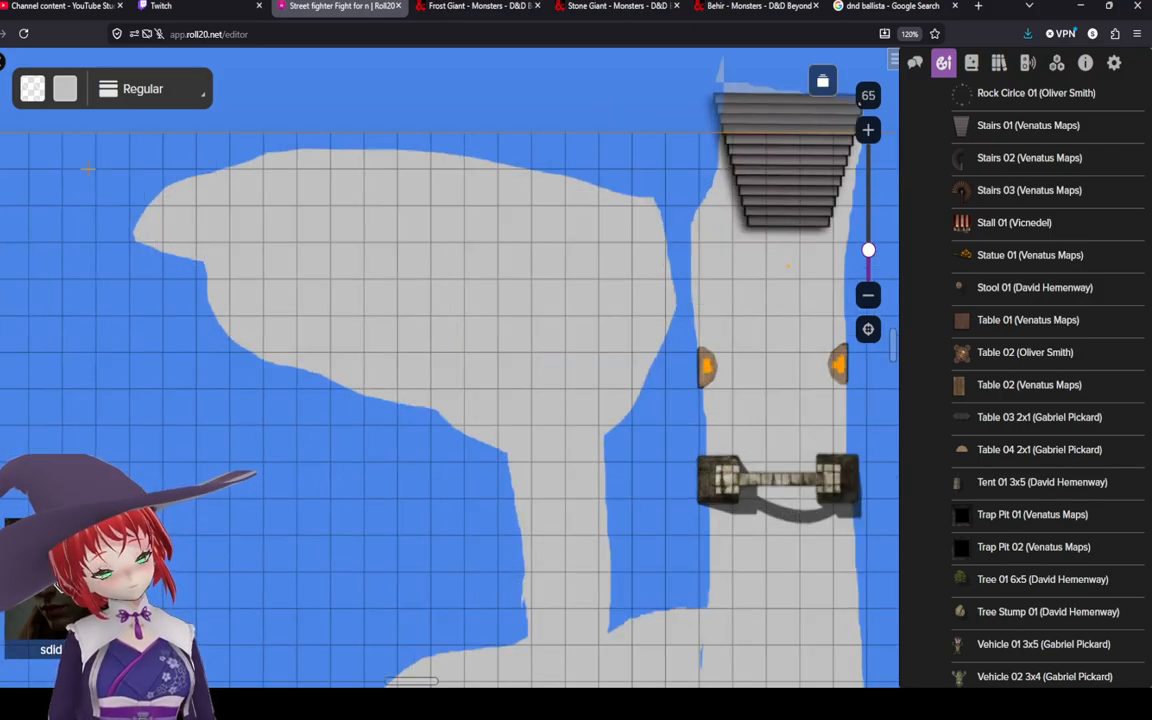
drag(288, 252, 276, 144)
scroll(364, 198, down, 2)
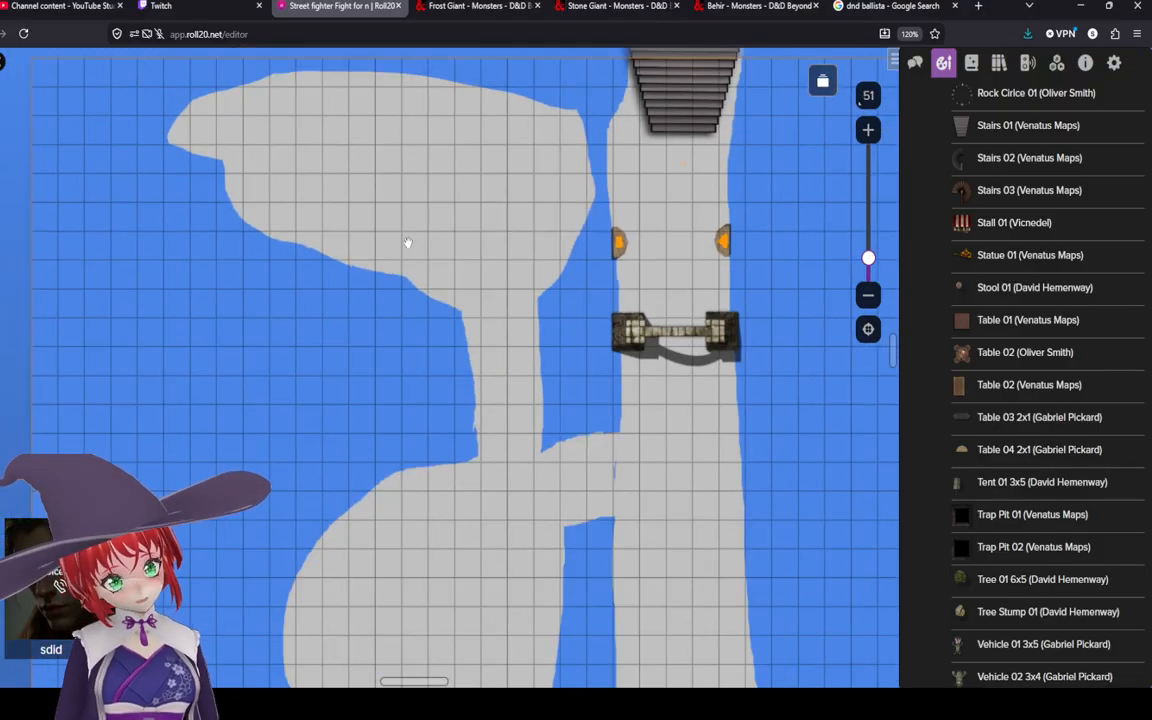
drag(438, 209, 399, 215)
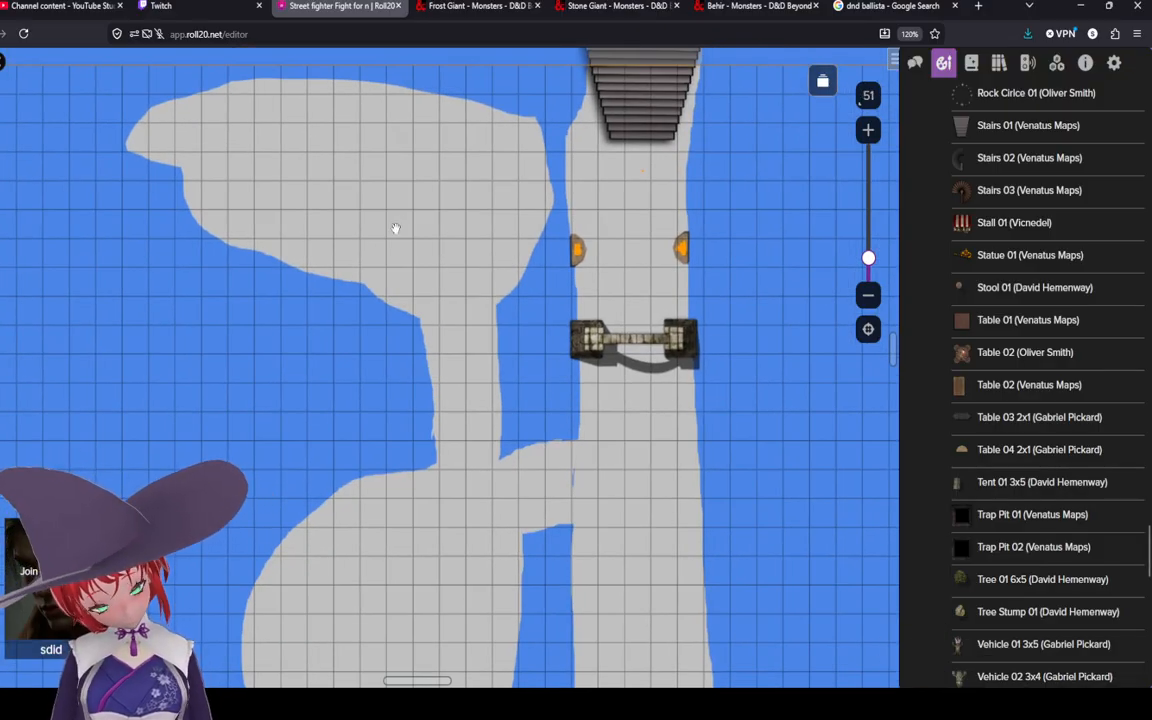
drag(487, 330, 472, 375)
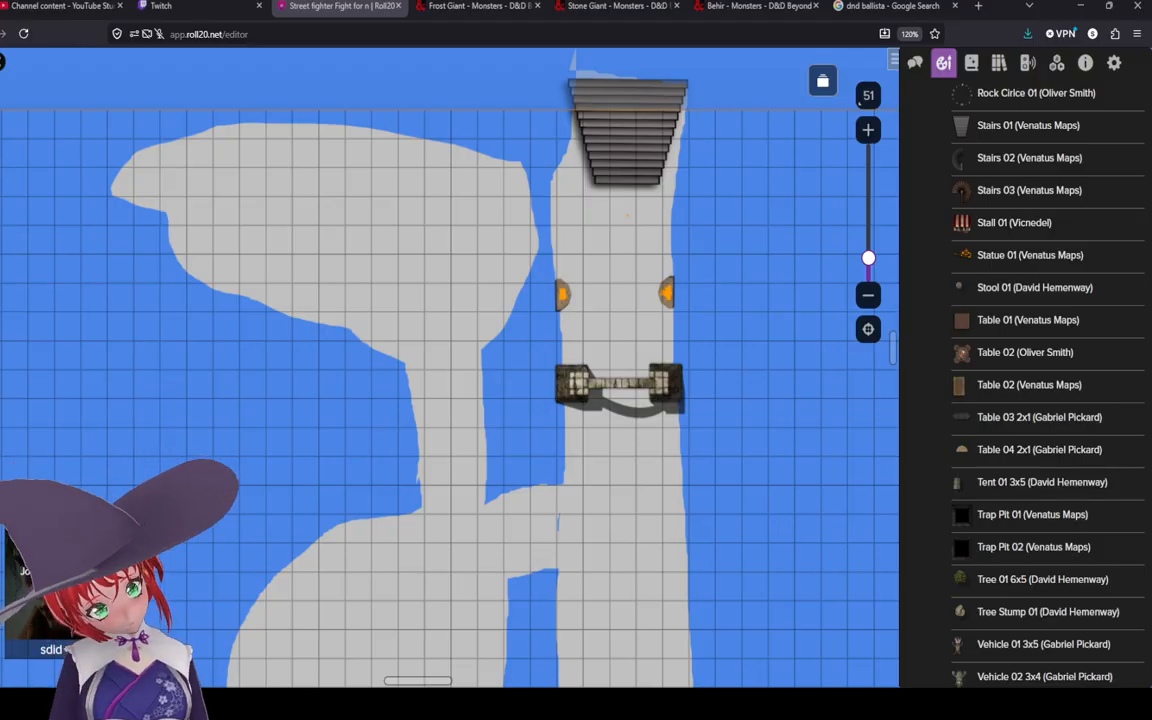
drag(645, 508, 601, 326)
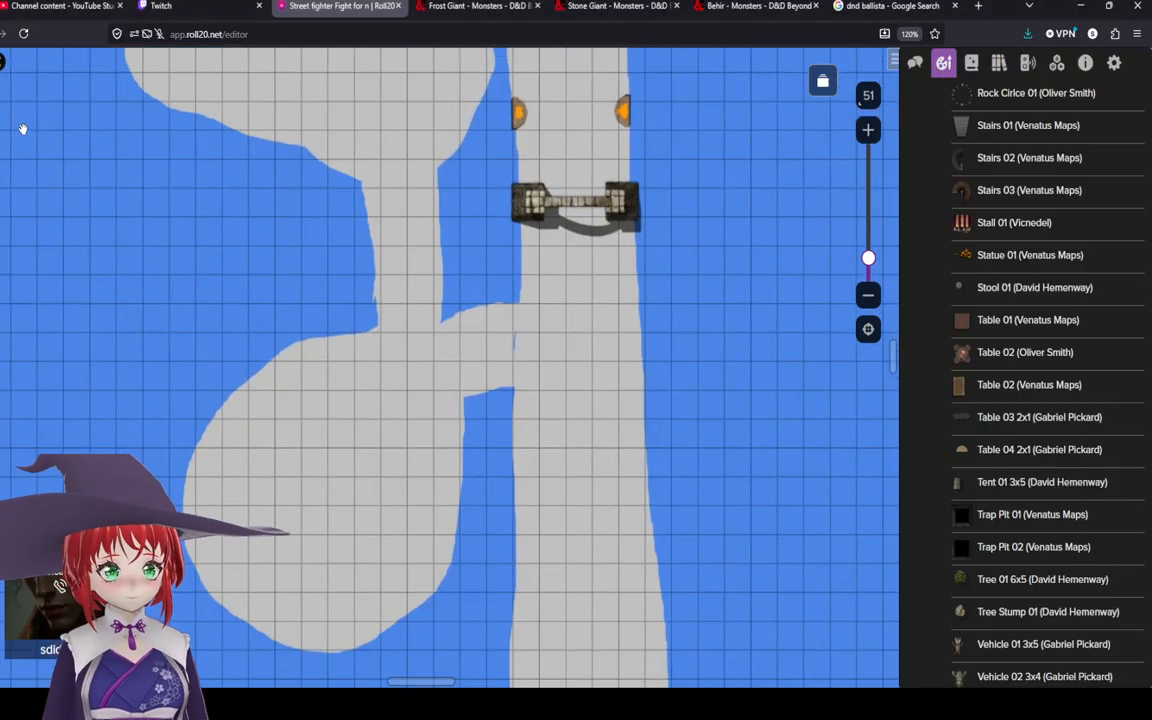
click(476, 339)
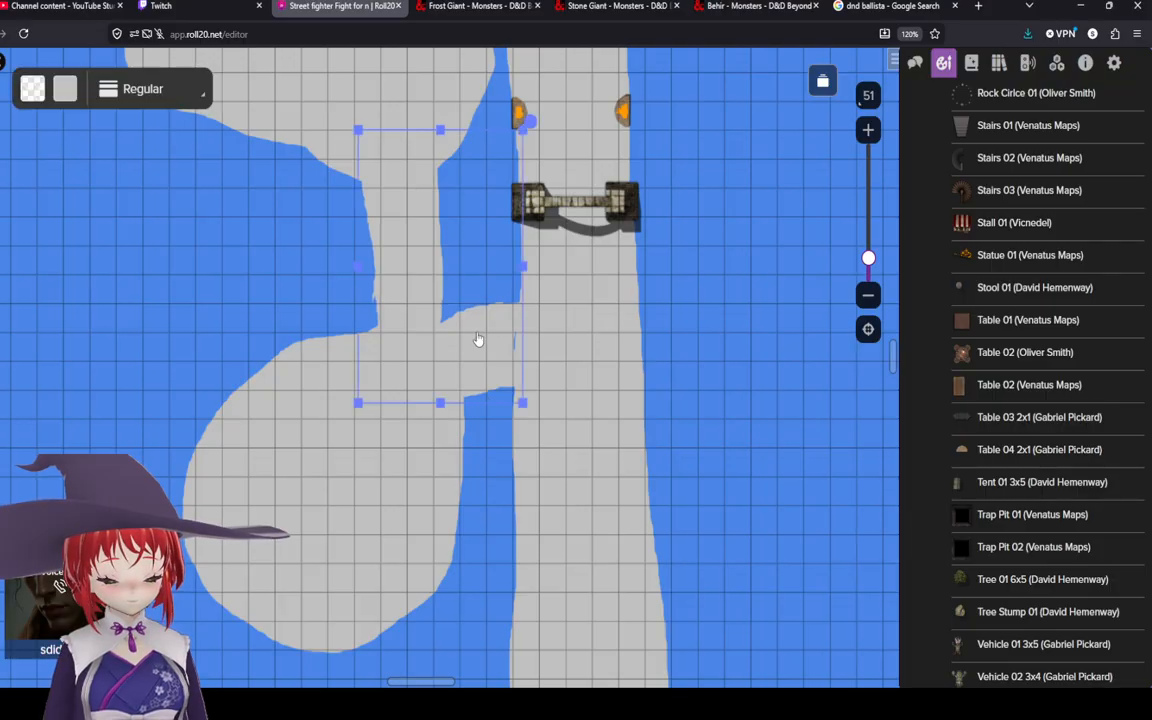
drag(476, 336, 479, 336)
click(277, 228)
scroll(46, 164, down, 3)
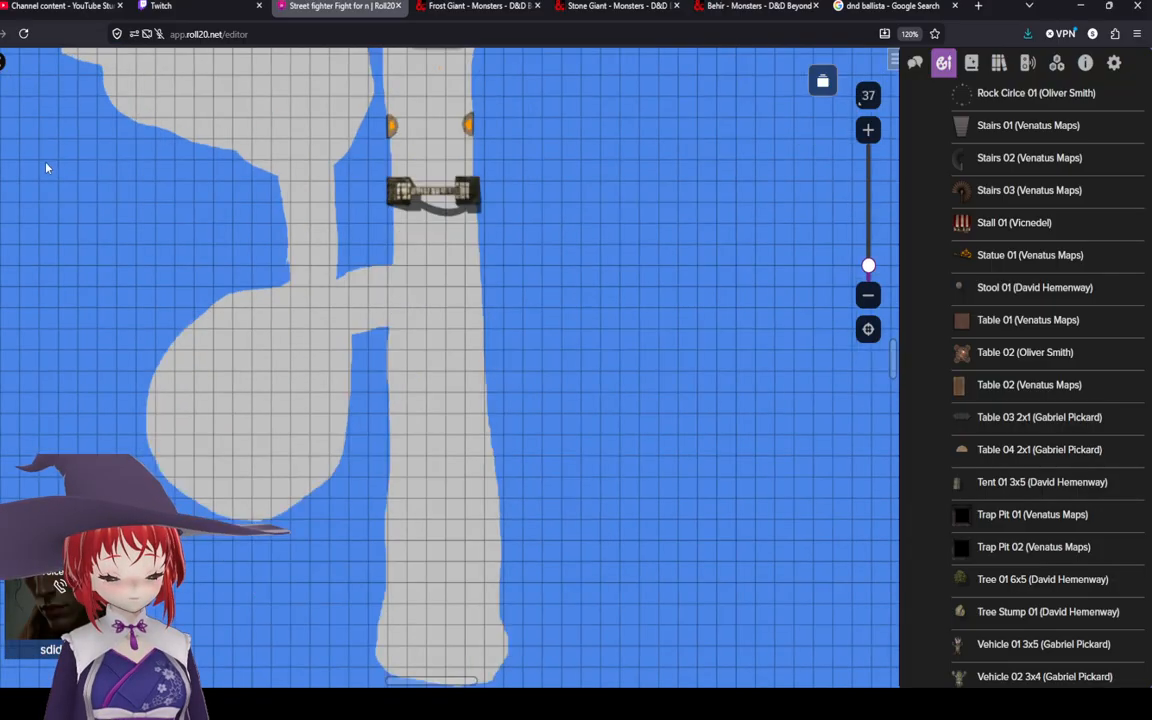
scroll(46, 168, down, 2)
scroll(26, 185, up, 2)
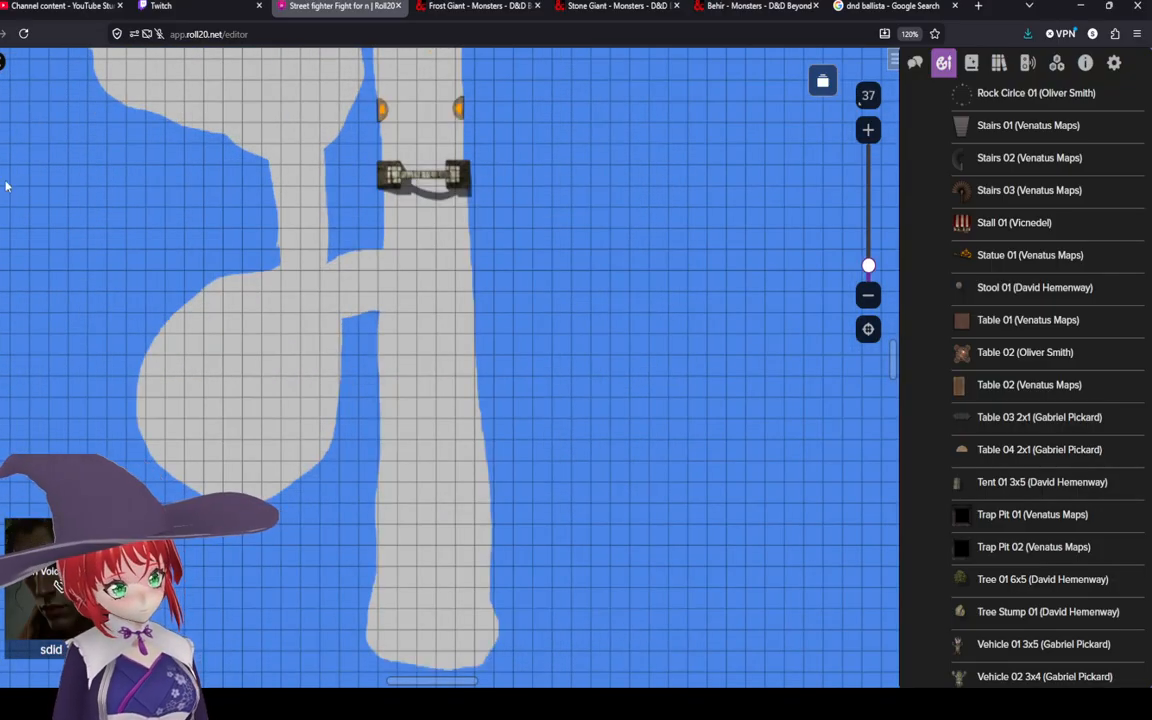
drag(198, 307, 393, 417)
scroll(476, 382, down, 2)
scroll(478, 389, up, 2)
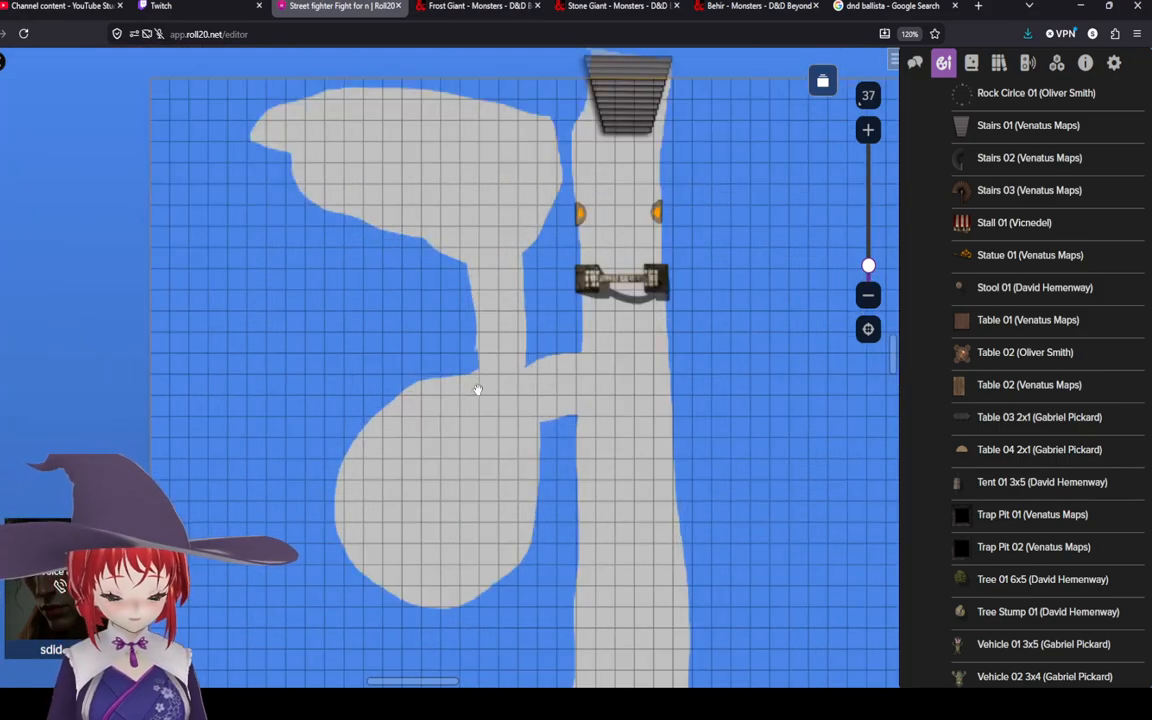
drag(436, 374, 487, 494)
scroll(393, 381, up, 4)
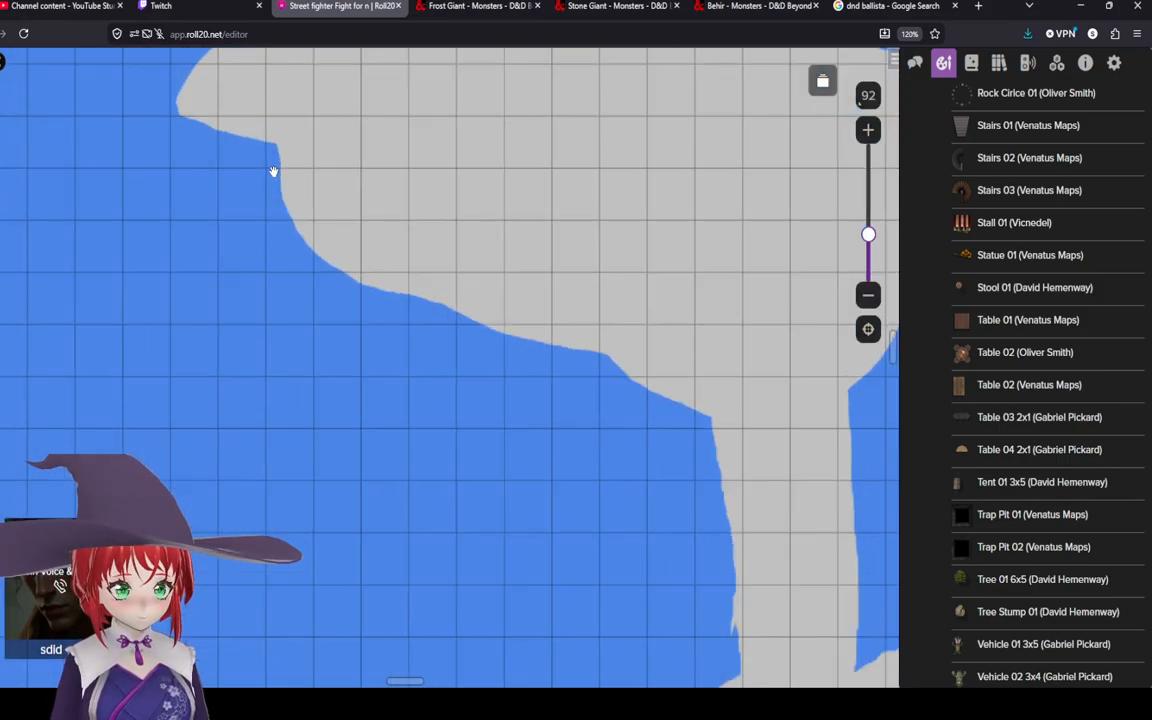
scroll(273, 171, down, 2)
drag(282, 154, 270, 185)
drag(432, 232, 378, 129)
drag(550, 500, 288, 229)
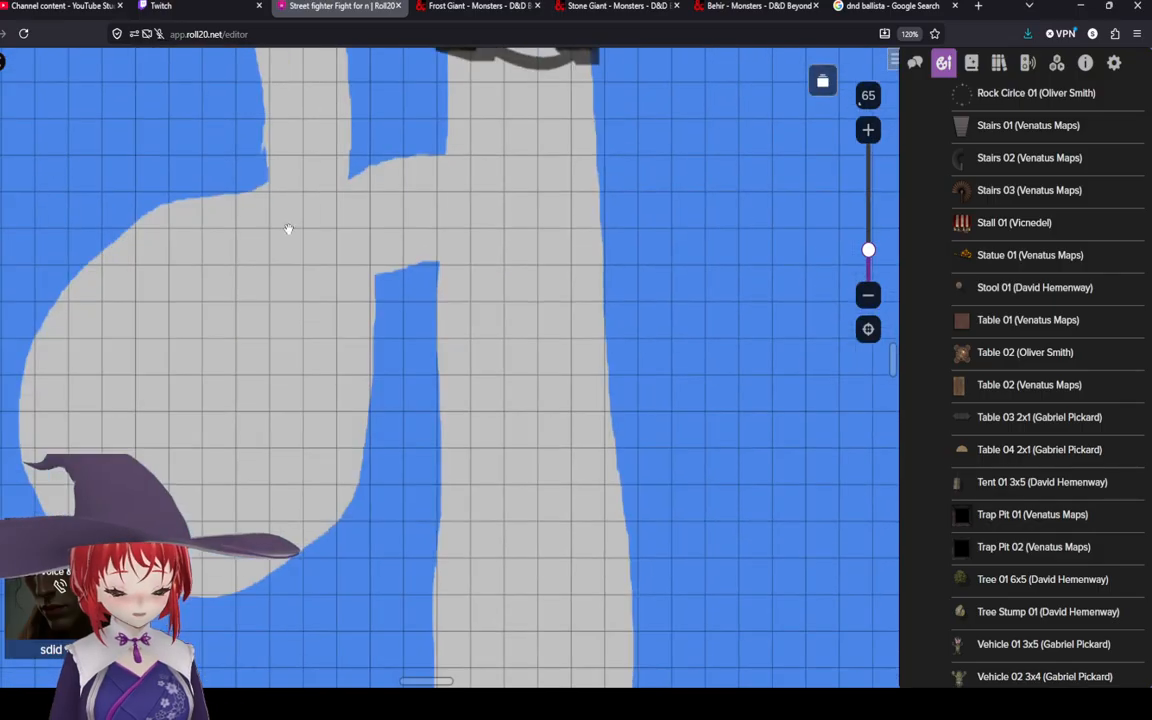
scroll(376, 332, down, 2)
drag(288, 337, 248, 541)
drag(311, 291, 116, 162)
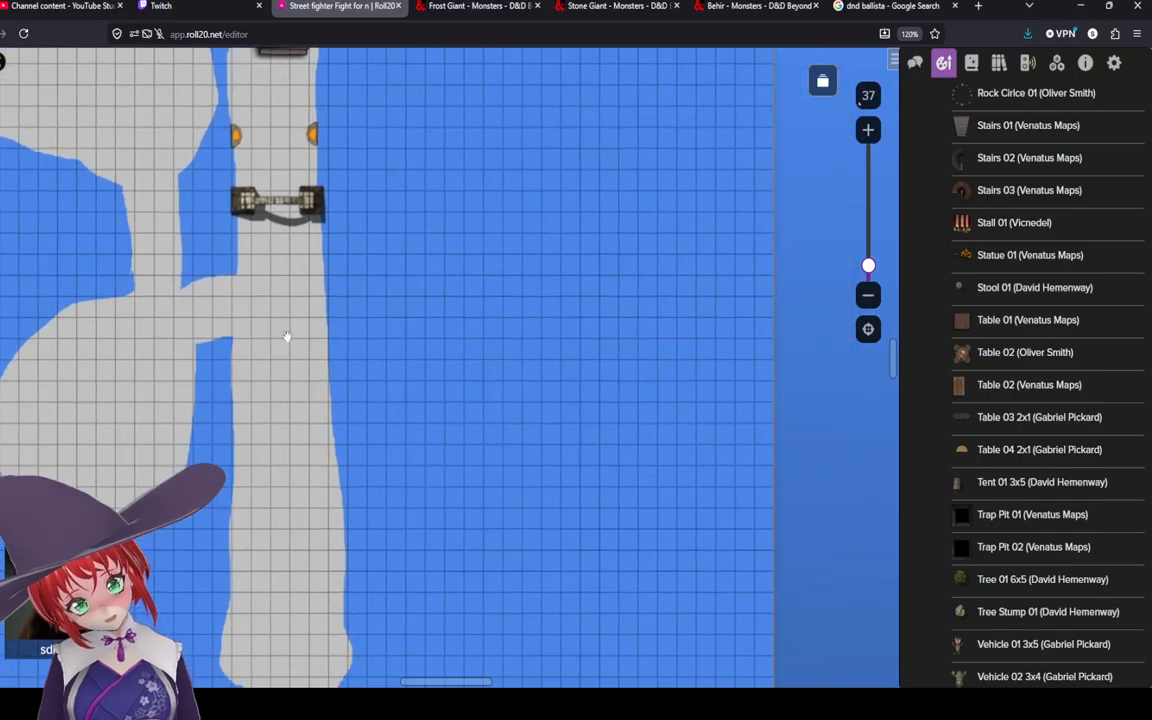
scroll(381, 311, down, 2)
drag(381, 311, 568, 288)
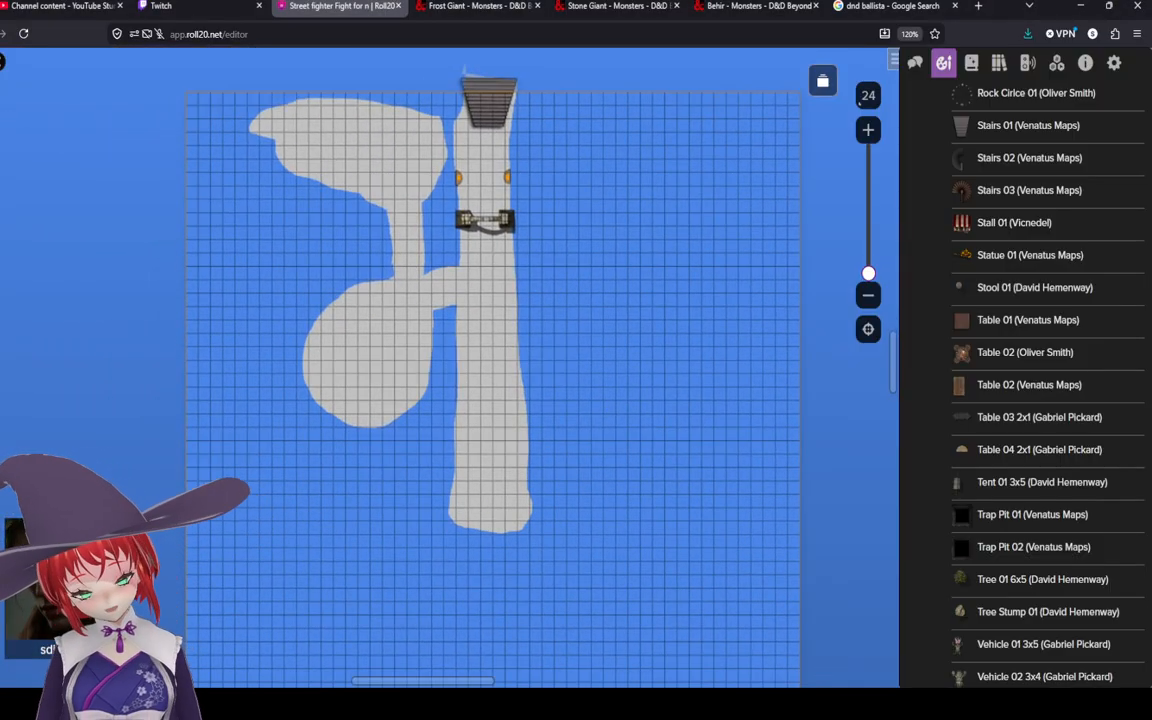
drag(593, 442, 586, 470)
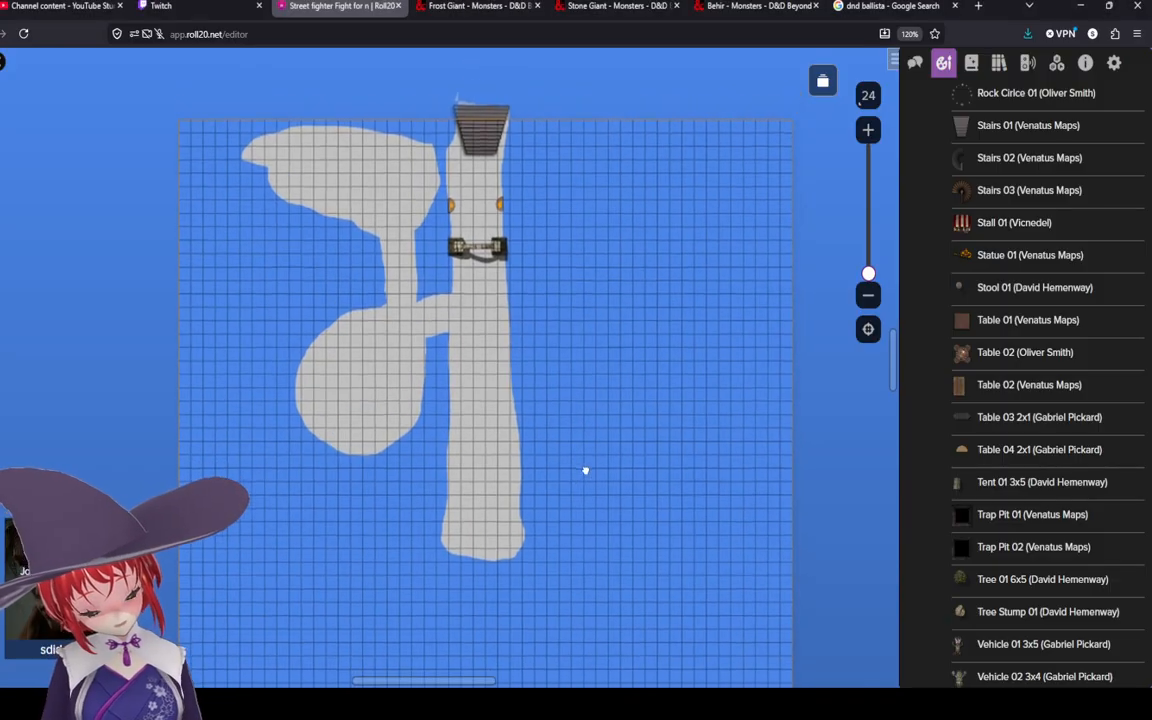
drag(574, 401, 538, 409)
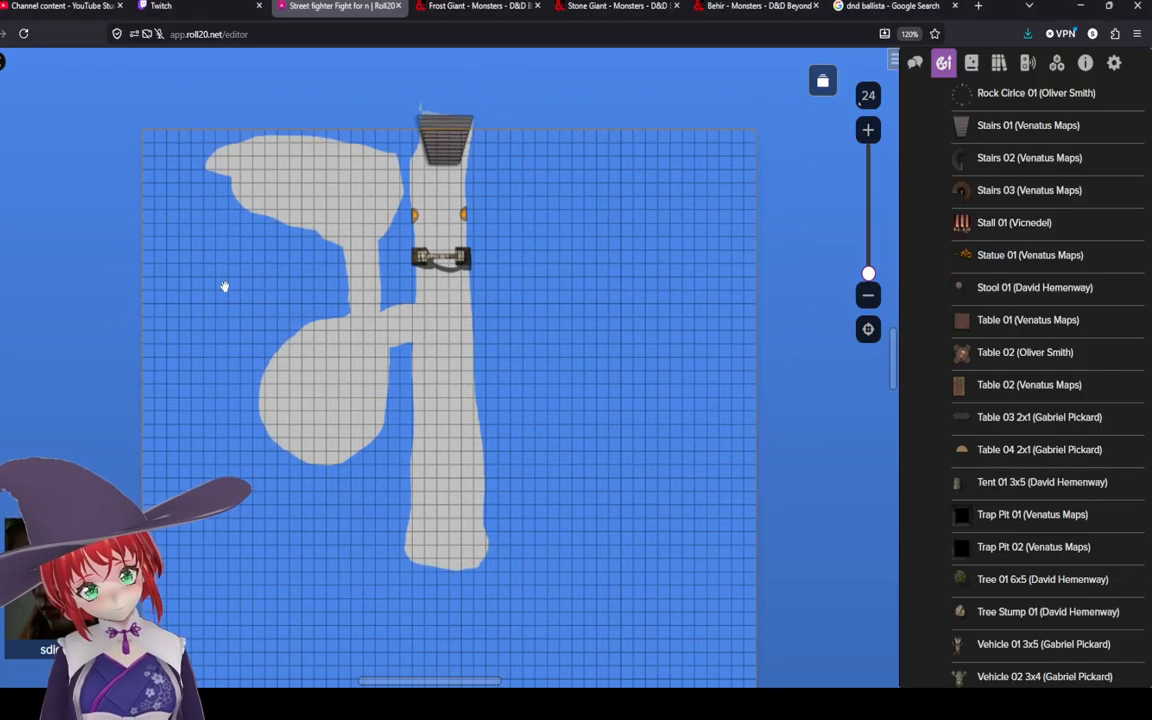
Step: Freehand-draw an eastern branch off the main path that turns north into a large blob beside the stairs
click(4, 183)
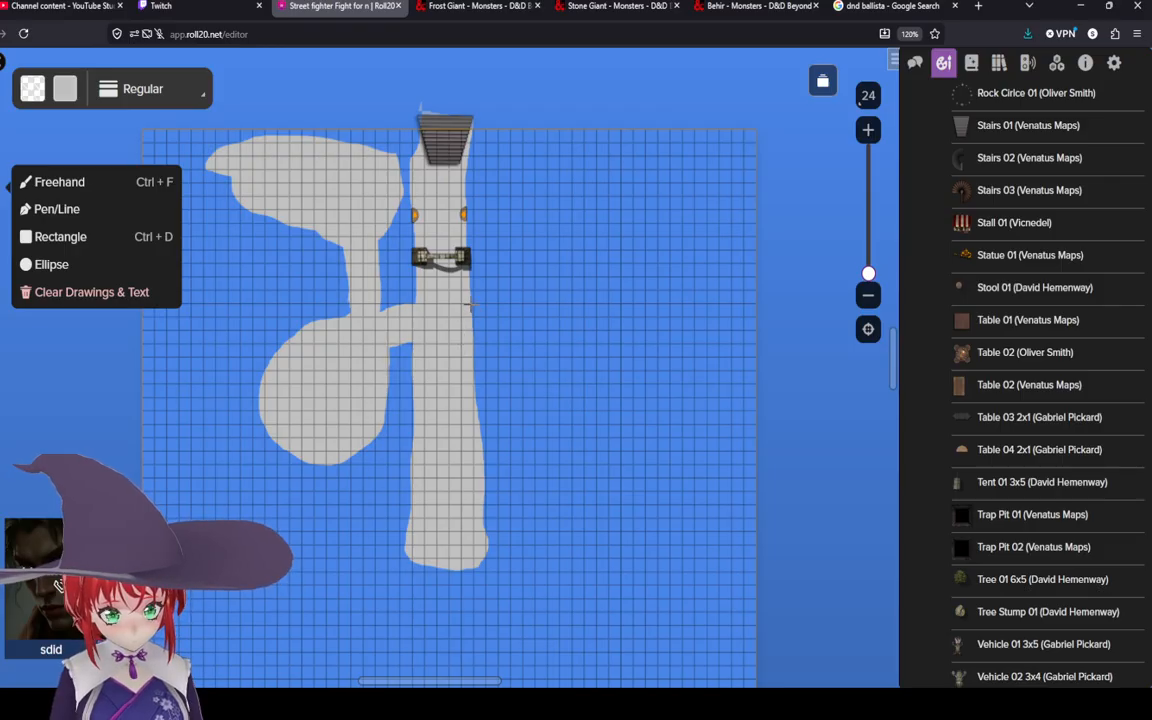
mouse_move(470, 304)
mouse_down()
mouse_move(493, 342)
mouse_move(506, 342)
mouse_move(533, 341)
mouse_move(547, 303)
mouse_move(416, 304)
mouse_move(432, 305)
mouse_up()
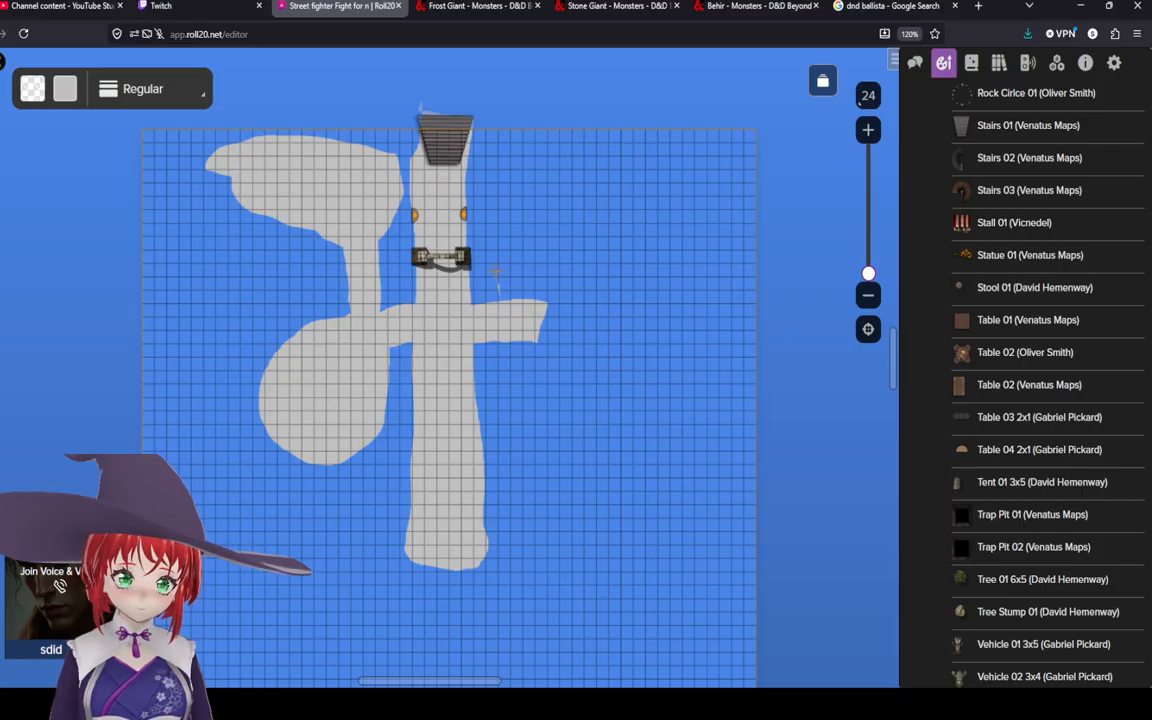
drag(497, 247, 519, 308)
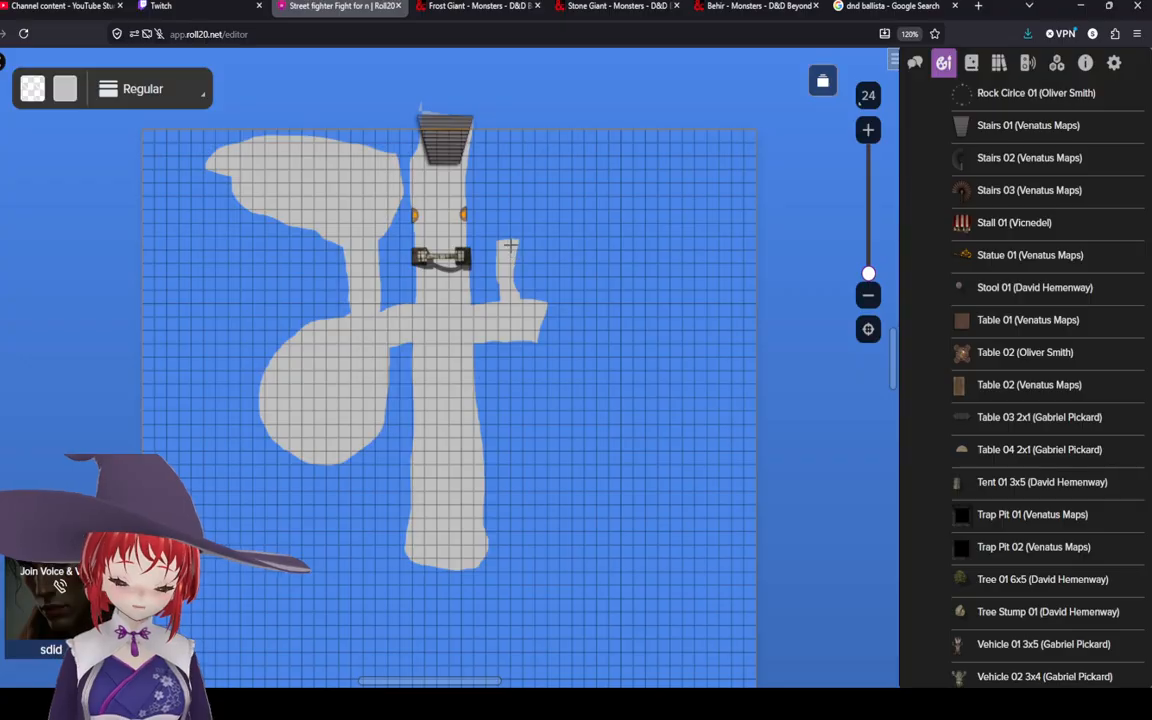
mouse_move(514, 241)
mouse_down()
mouse_move(655, 248)
mouse_move(742, 140)
mouse_move(720, 131)
mouse_move(470, 150)
mouse_move(486, 156)
mouse_move(503, 248)
mouse_move(537, 236)
mouse_up()
scroll(539, 292, up, 5)
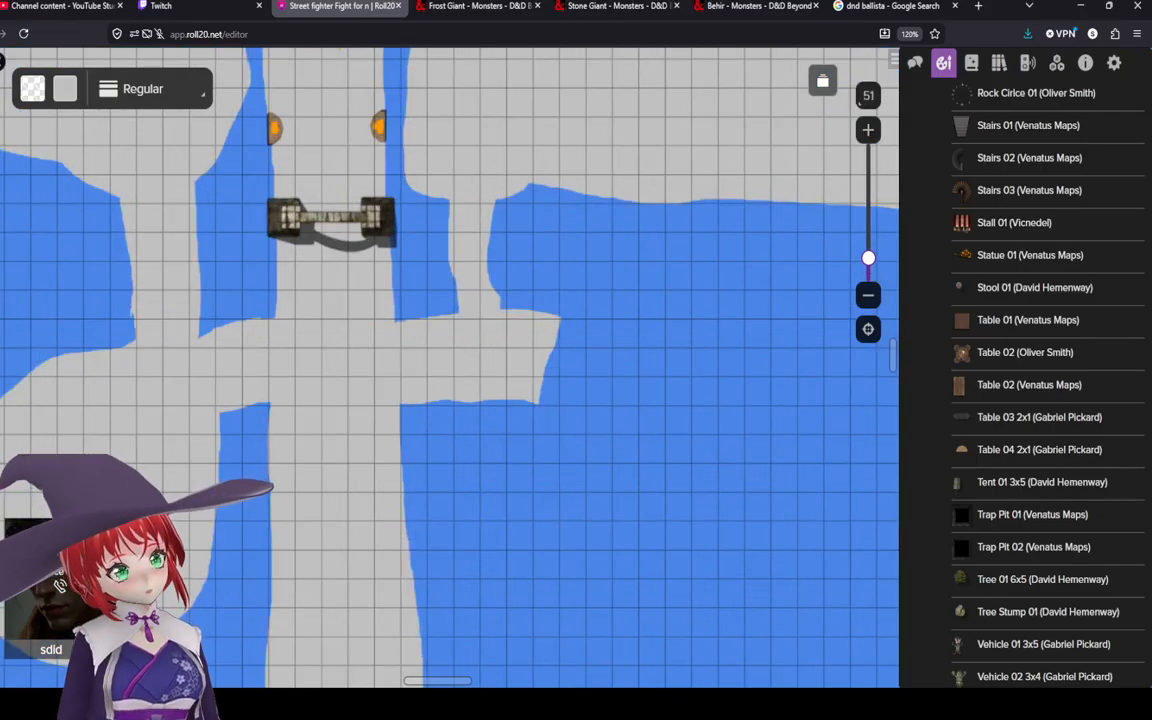
mouse_move(200, 246)
mouse_down()
mouse_move(221, 352)
mouse_move(281, 458)
mouse_up()
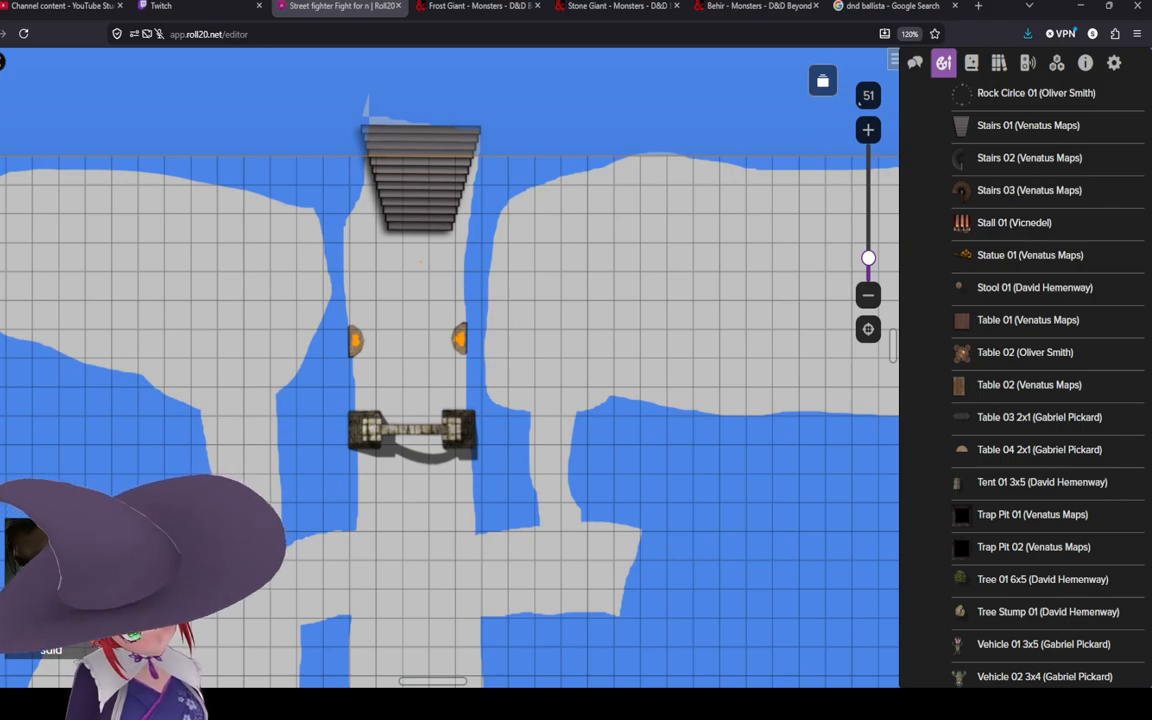
Step: Check the Frost Giant stat block in the other browser tab
drag(215, 498, 250, 492)
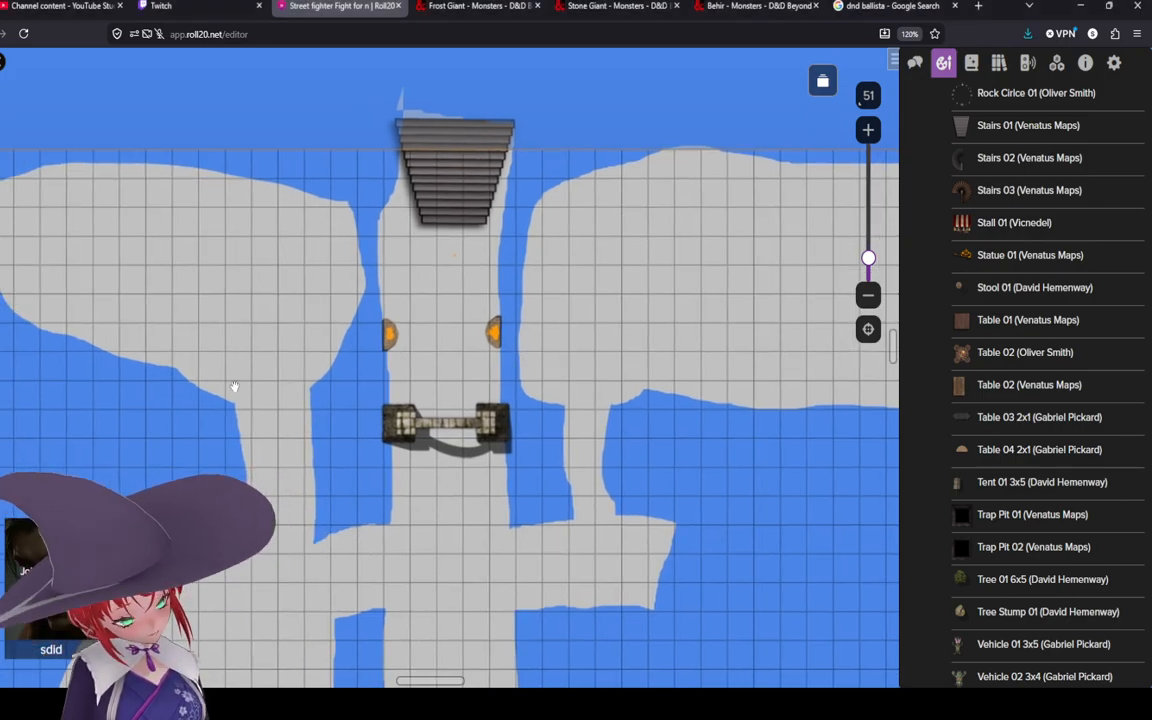
drag(250, 260, 386, 291)
drag(433, 368, 330, 356)
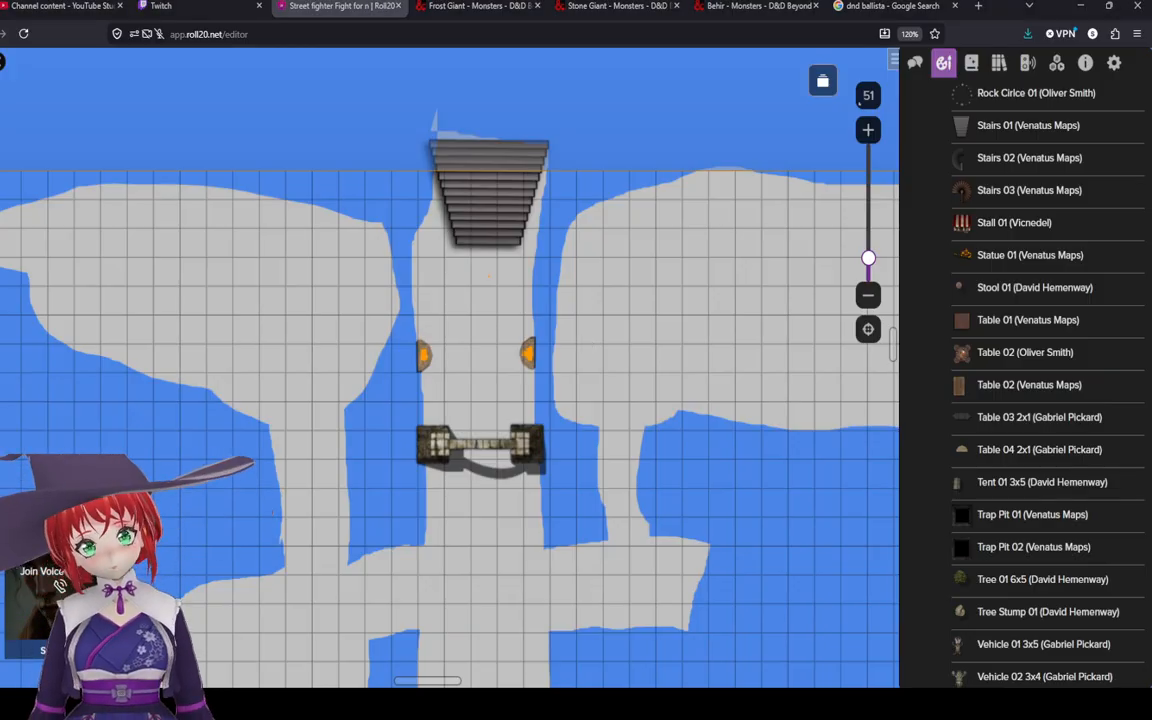
click(470, 6)
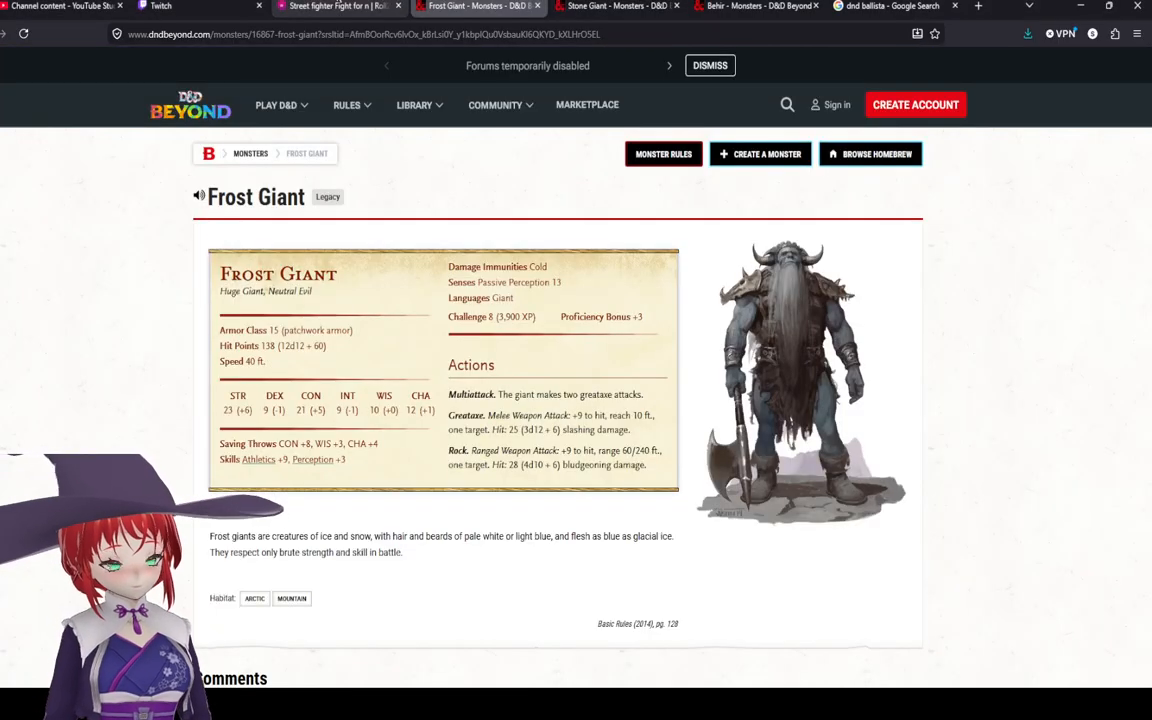
click(338, 6)
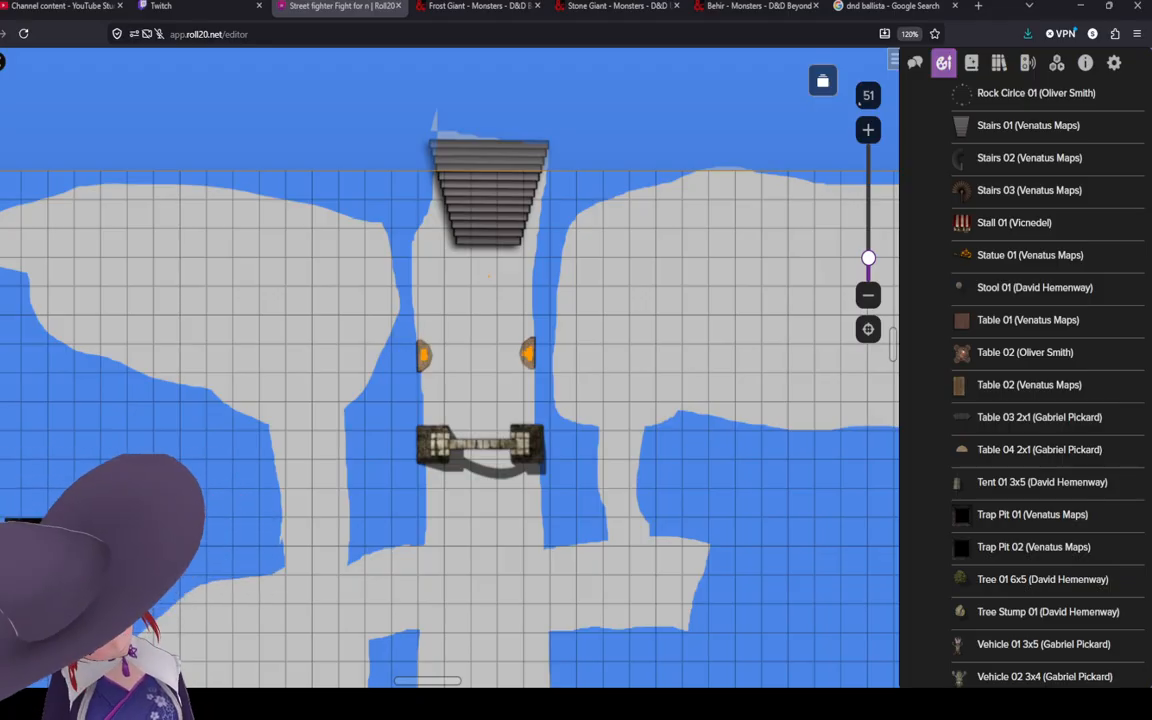
Step: Add small freehand strokes to patch gaps in the eastern branch beside the arch
scroll(582, 400, up, 2)
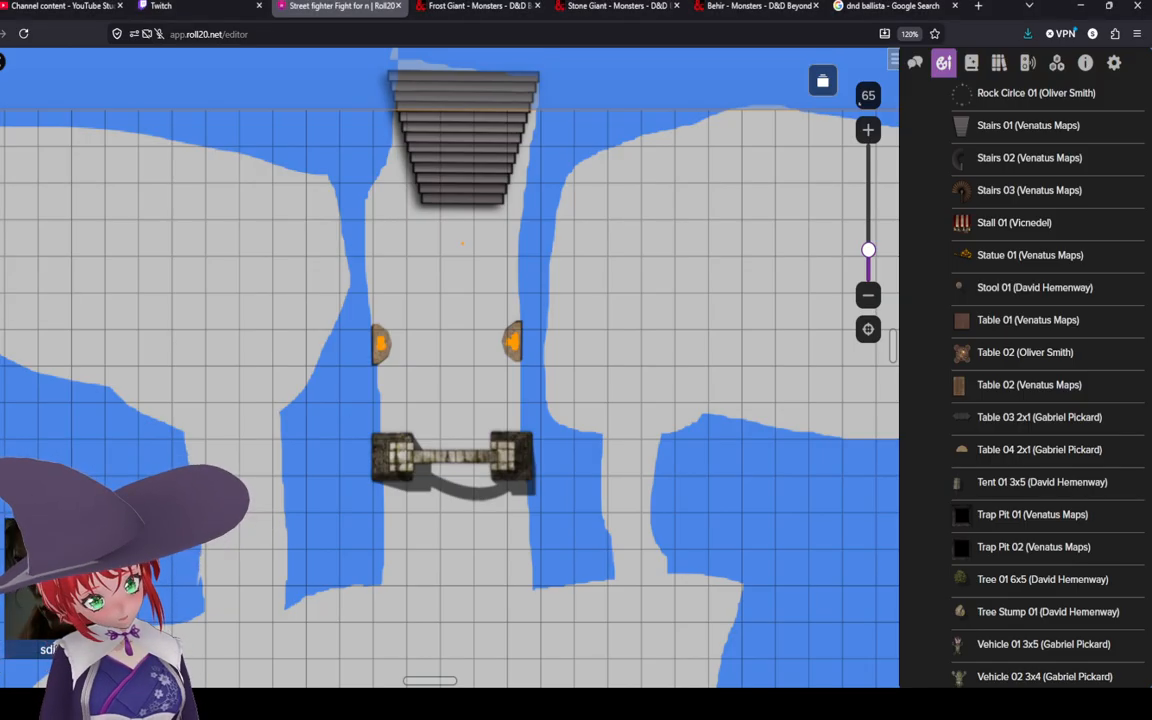
click(2, 187)
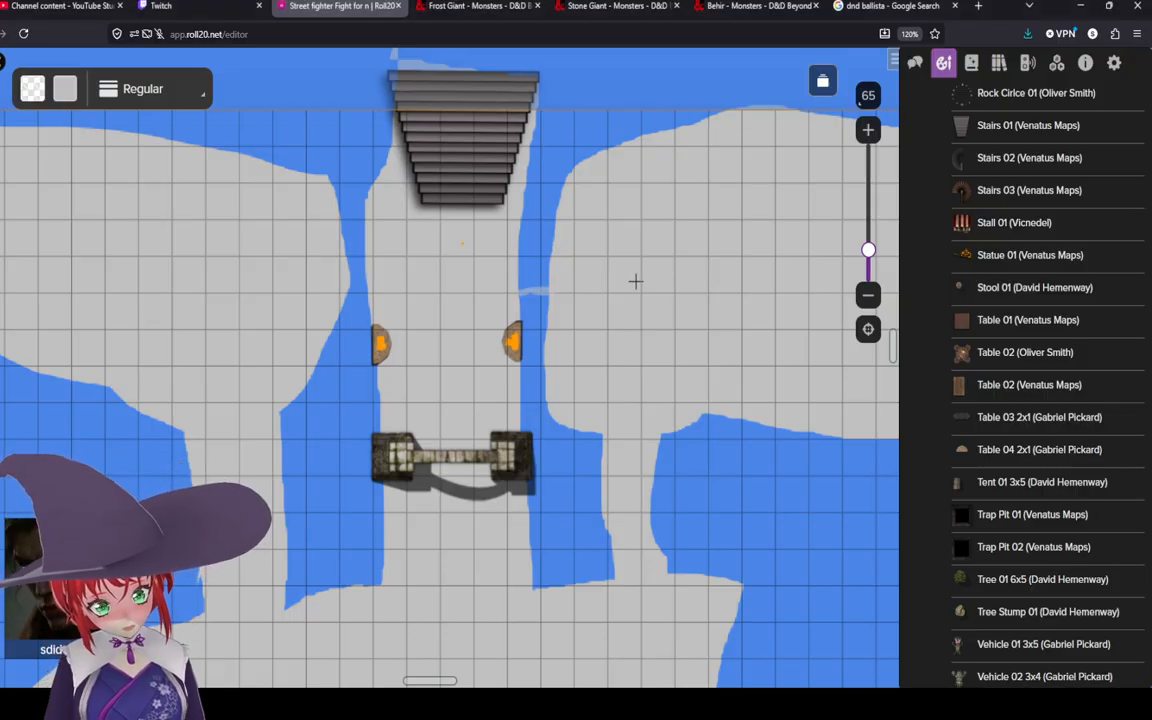
scroll(398, 314, down, 5)
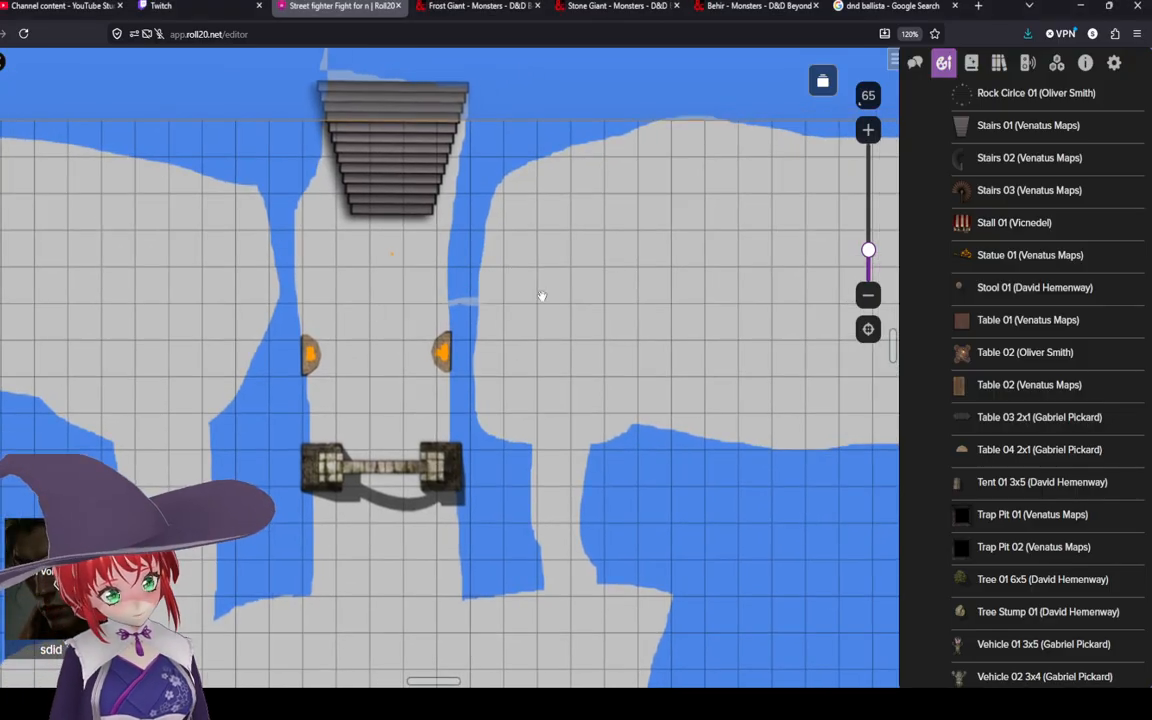
drag(532, 388, 542, 357)
scroll(542, 357, up, 3)
drag(594, 393, 599, 353)
scroll(620, 365, down, 3)
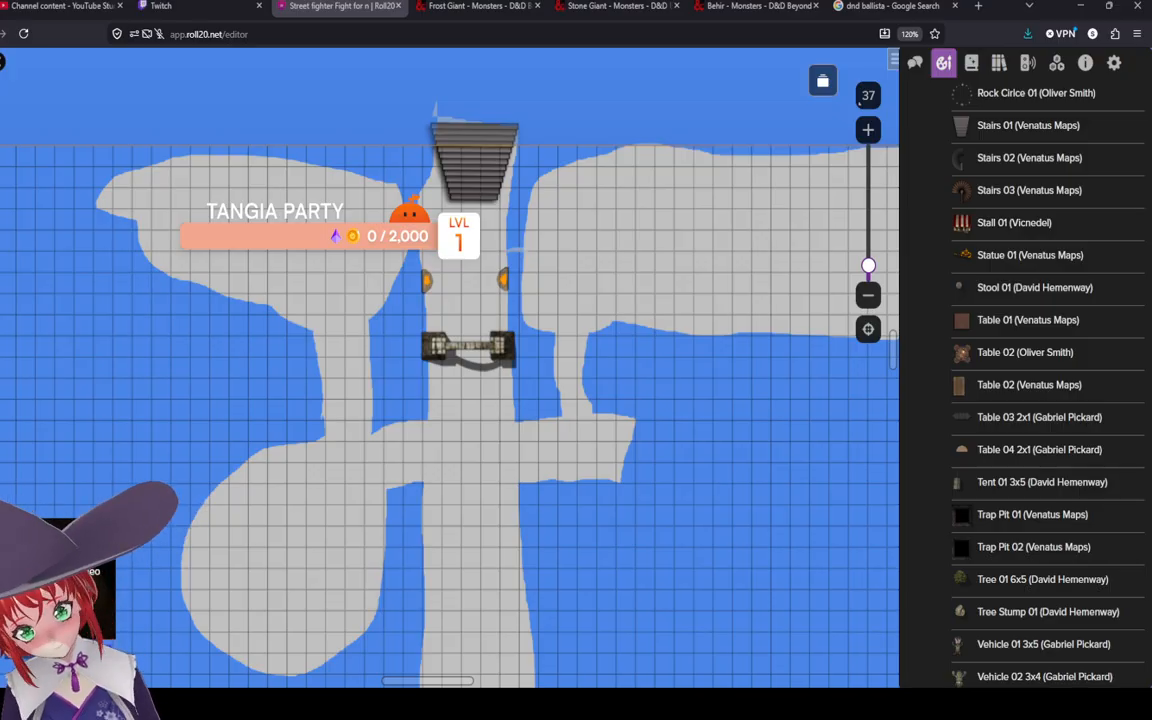
drag(575, 431, 496, 183)
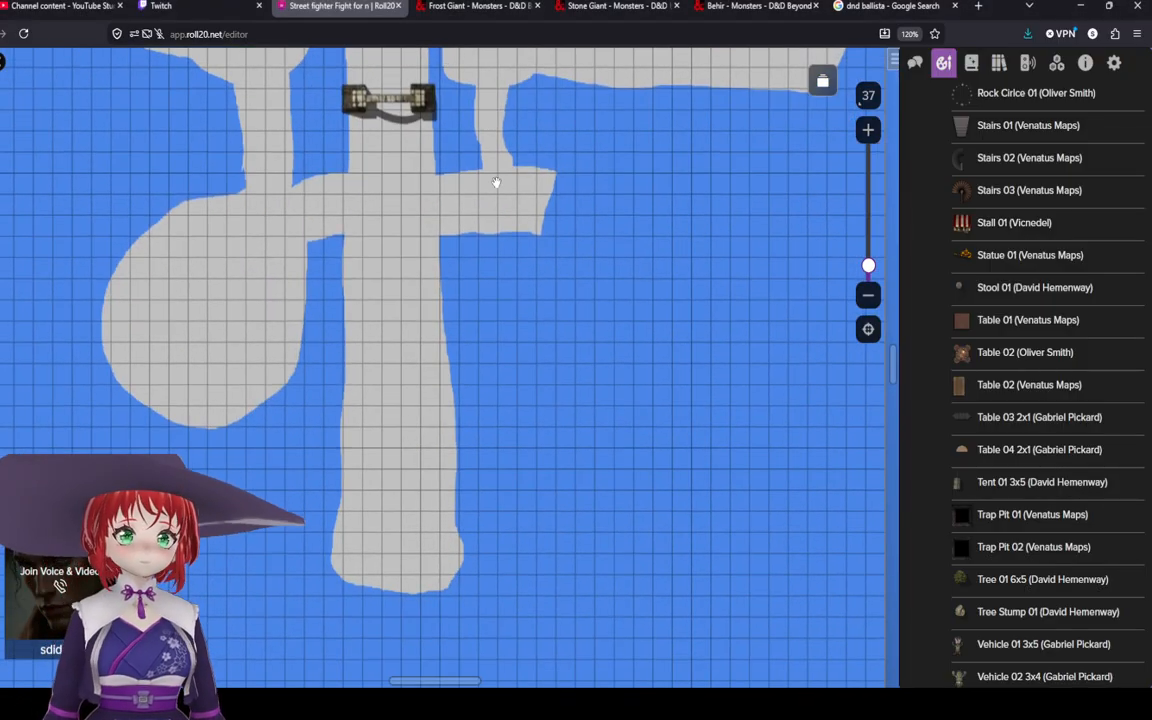
scroll(517, 393, down, 5)
scroll(537, 300, up, 5)
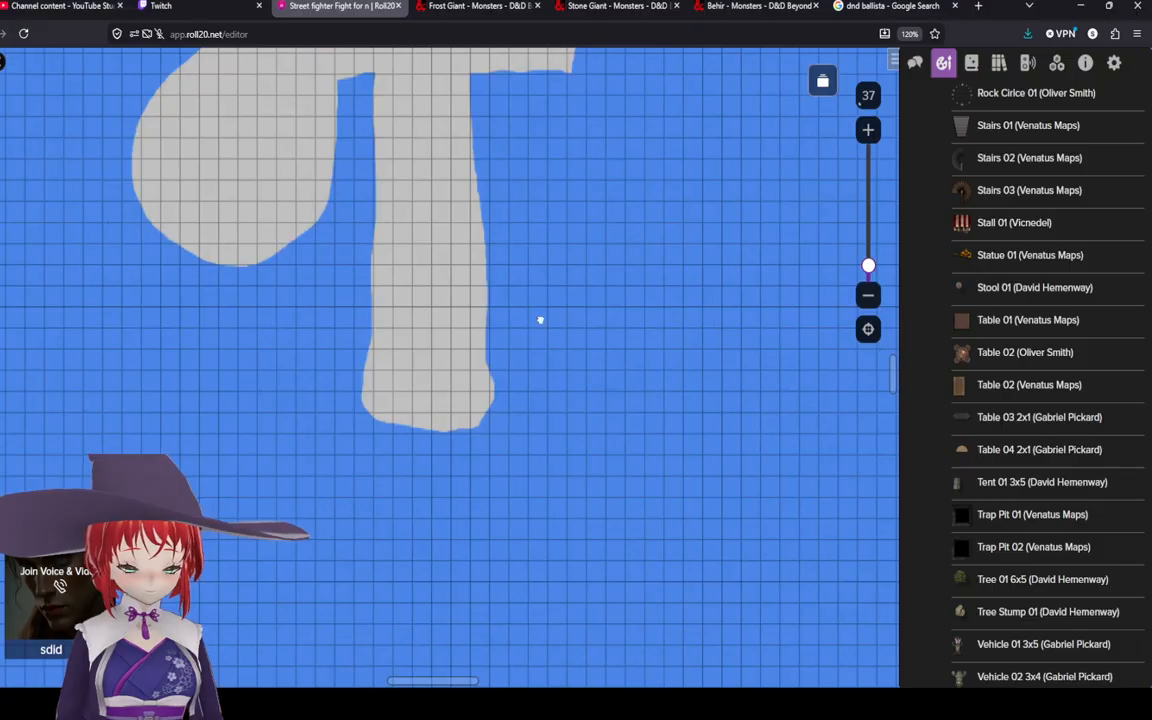
Step: Inspect the terrain layout across the page by panning and zooming around the main path
drag(540, 320, 597, 453)
scroll(597, 448, down, 3)
drag(573, 386, 519, 366)
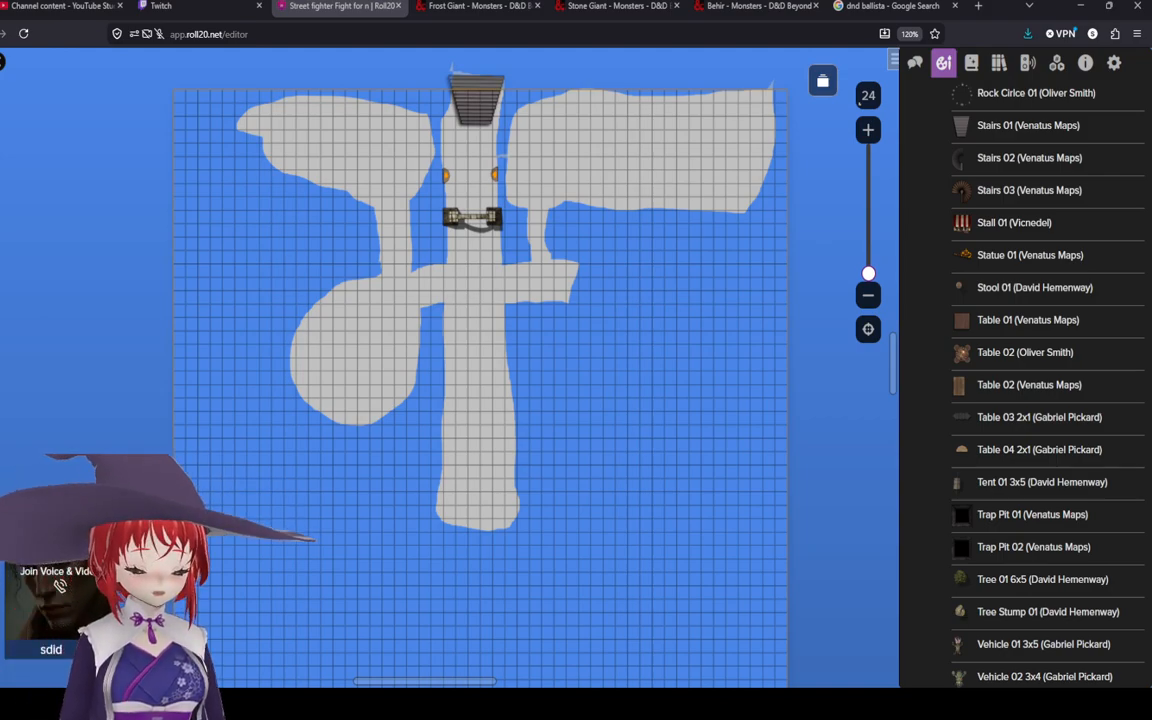
scroll(366, 490, up, 3)
drag(396, 211, 391, 303)
scroll(373, 373, down, 3)
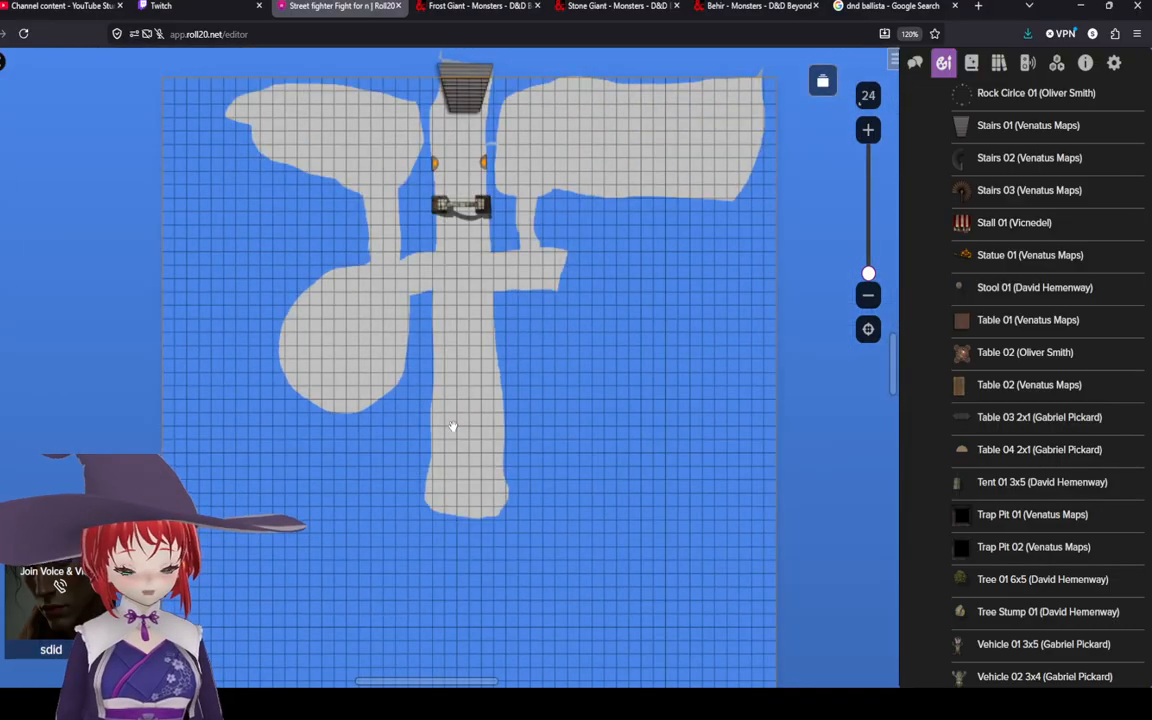
drag(453, 427, 452, 442)
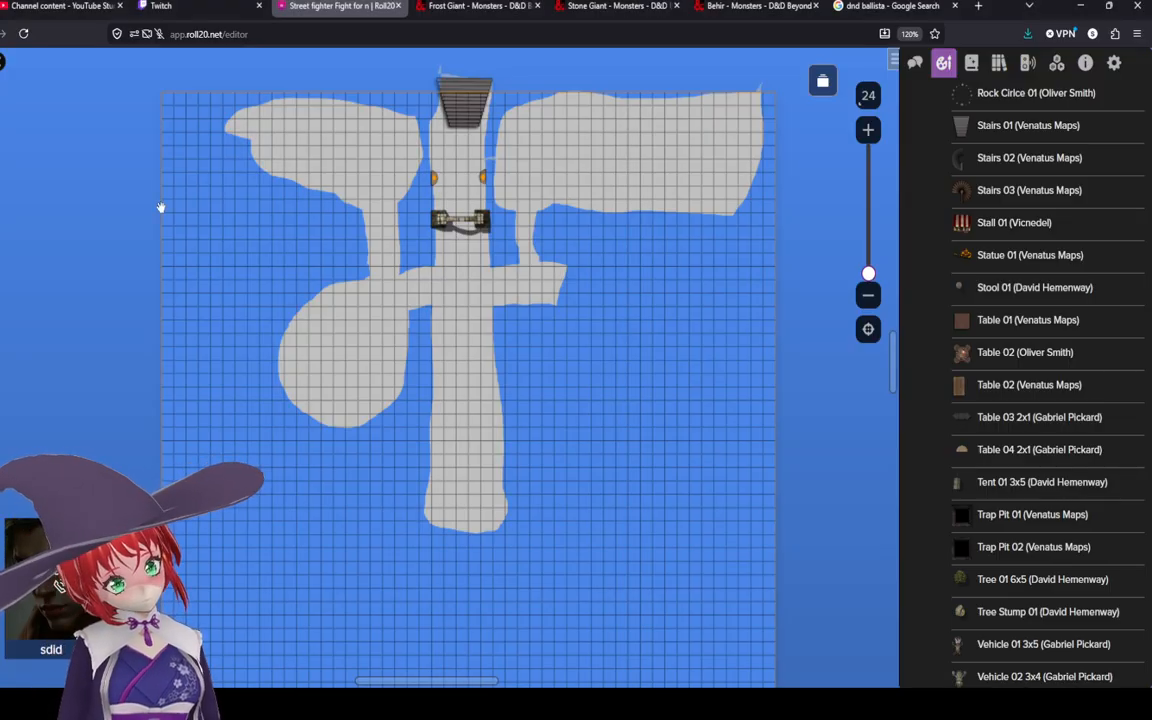
click(2, 187)
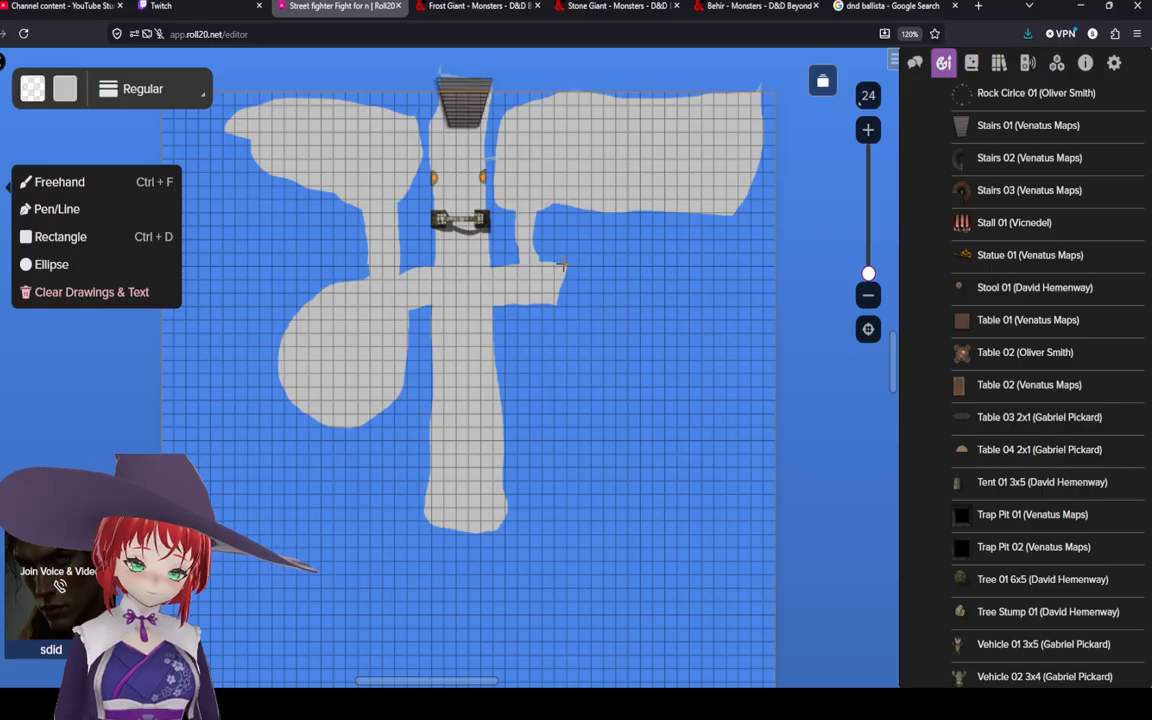
drag(564, 265, 564, 268)
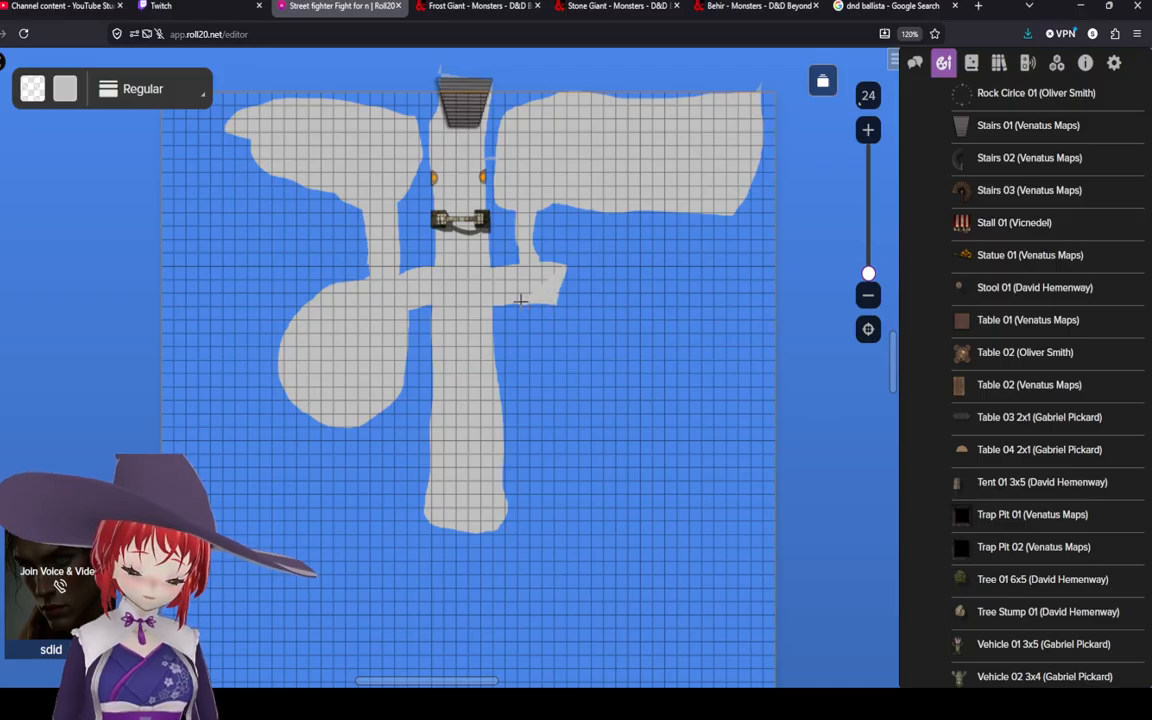
mouse_move(520, 300)
mouse_down()
mouse_move(532, 302)
mouse_move(521, 424)
mouse_move(535, 300)
mouse_move(540, 440)
mouse_move(560, 290)
mouse_move(588, 500)
mouse_move(575, 430)
mouse_move(606, 320)
mouse_move(640, 445)
mouse_move(712, 405)
mouse_move(640, 300)
mouse_move(580, 260)
mouse_move(650, 245)
mouse_move(724, 260)
mouse_up()
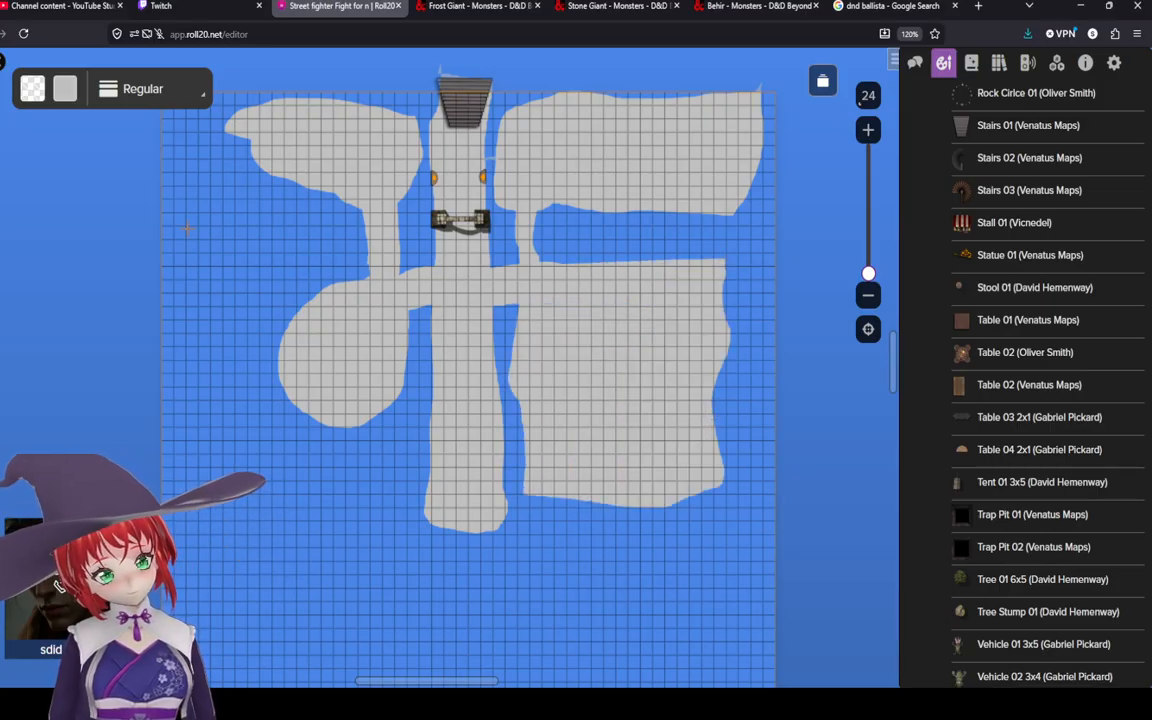
right_click(610, 408)
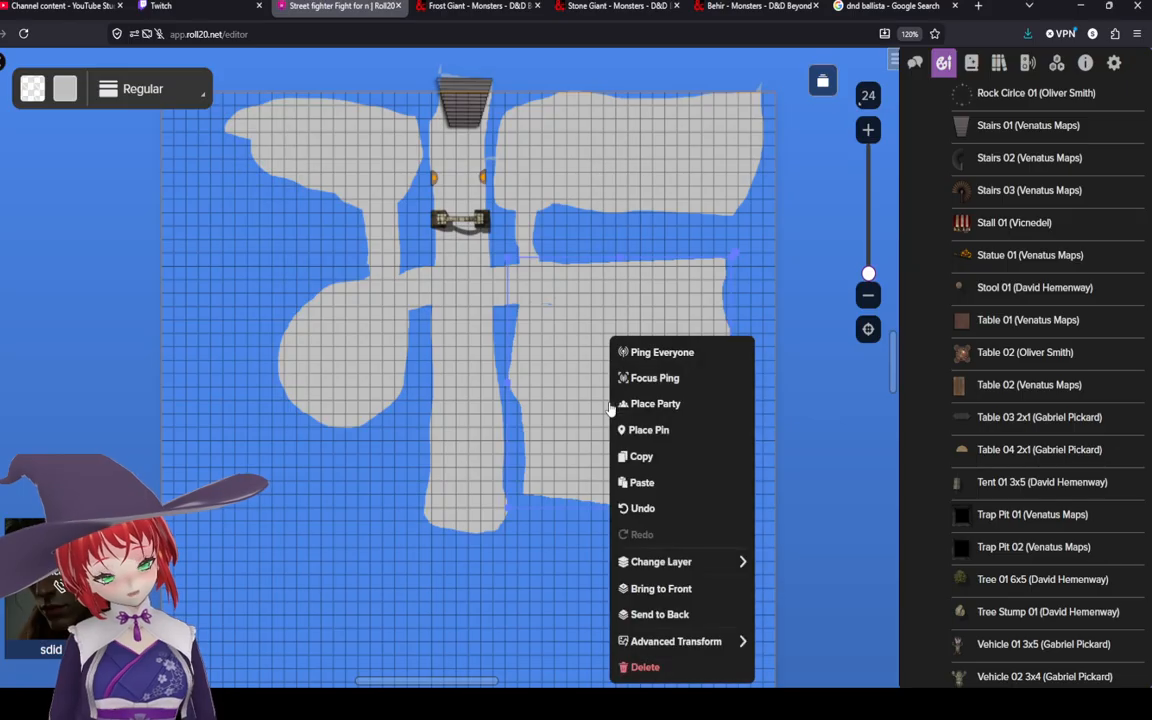
click(680, 666)
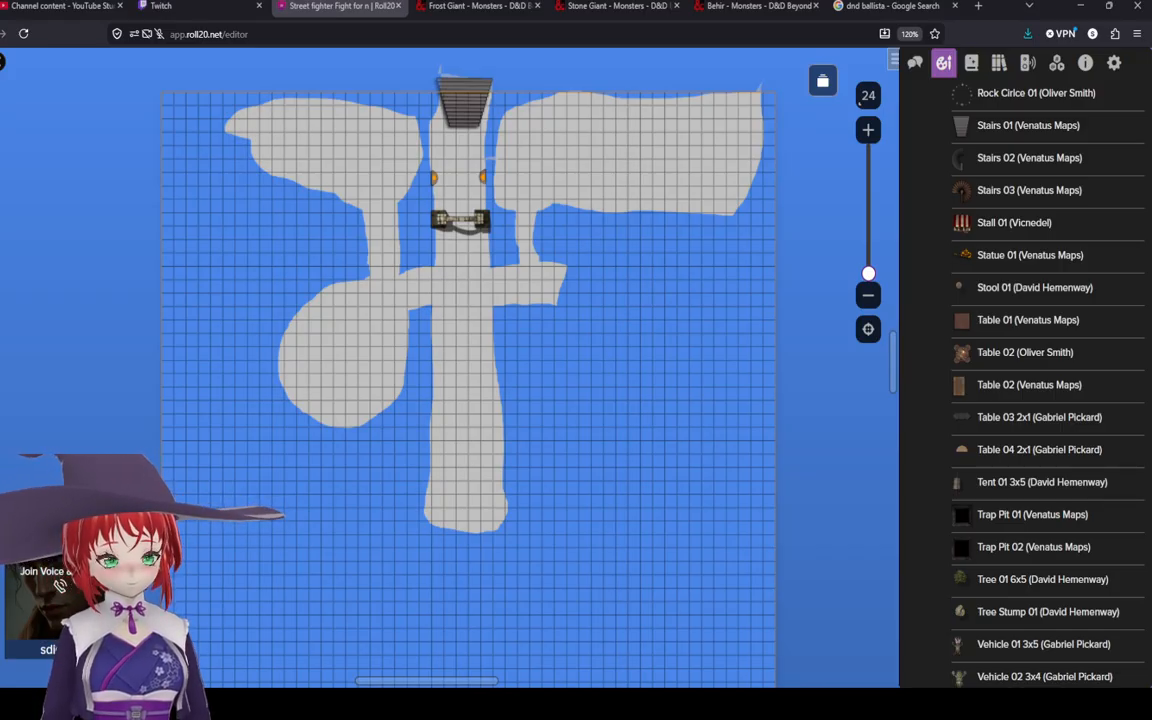
Step: Examine the eastern branch where it meets the main path at closer zoom
click(498, 314)
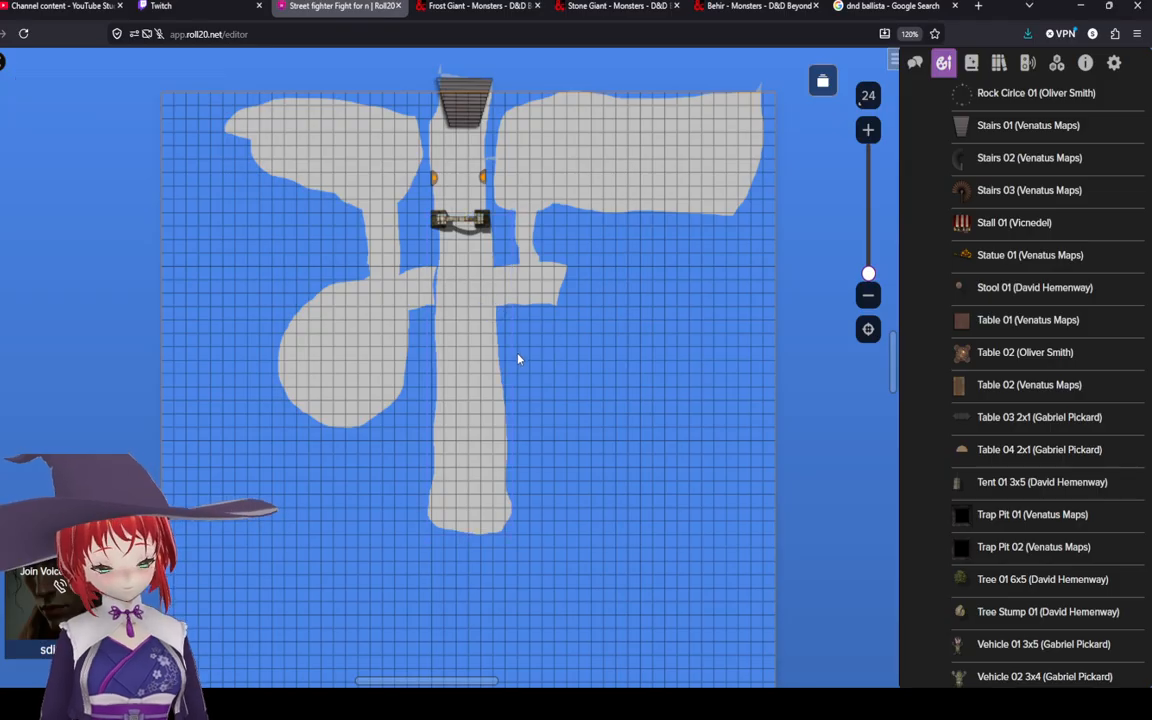
drag(482, 359, 478, 360)
click(613, 369)
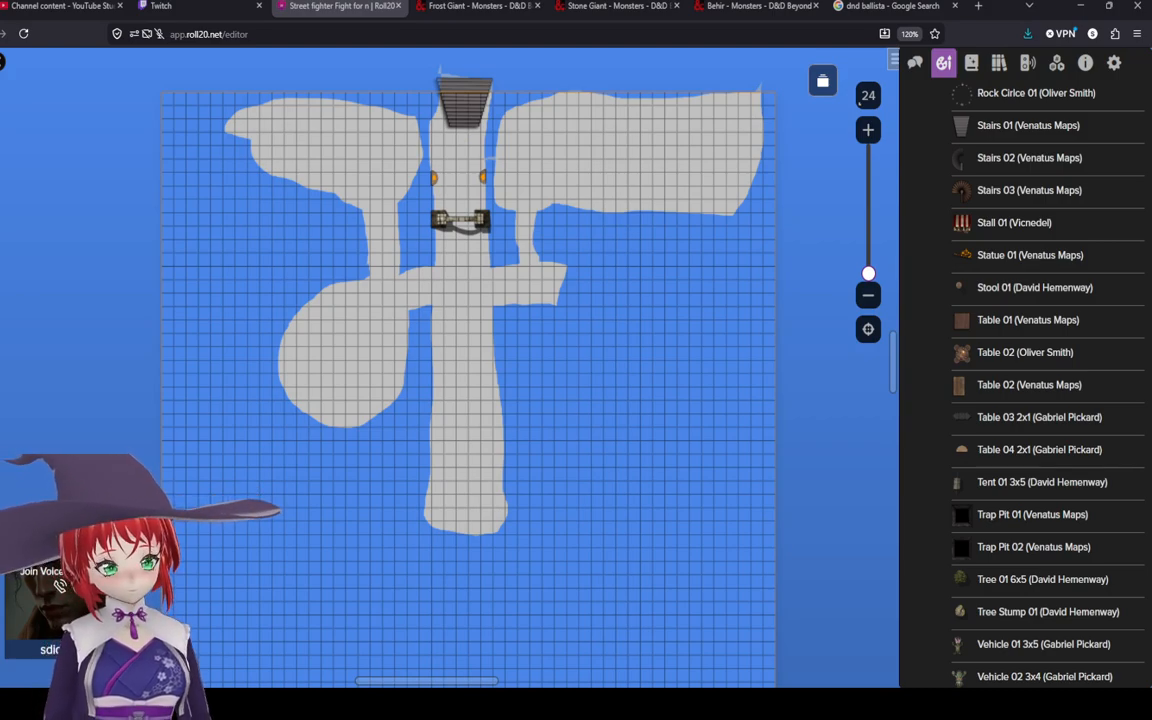
scroll(580, 340, up, 3)
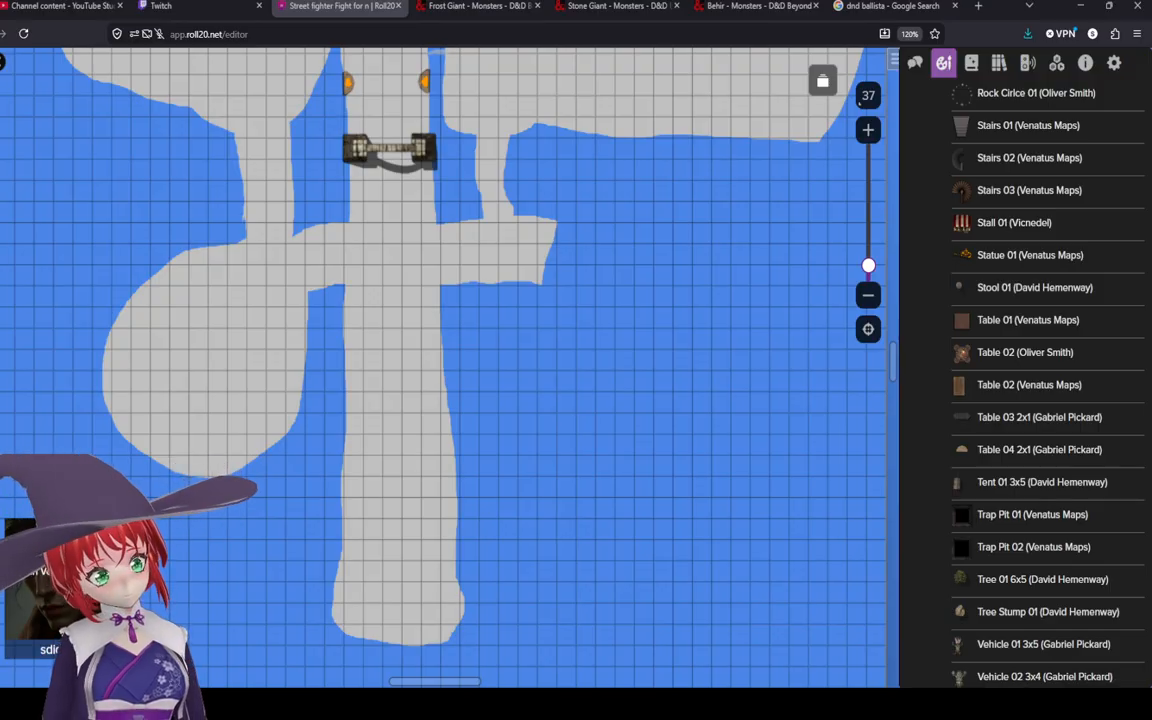
scroll(385, 361, up, 3)
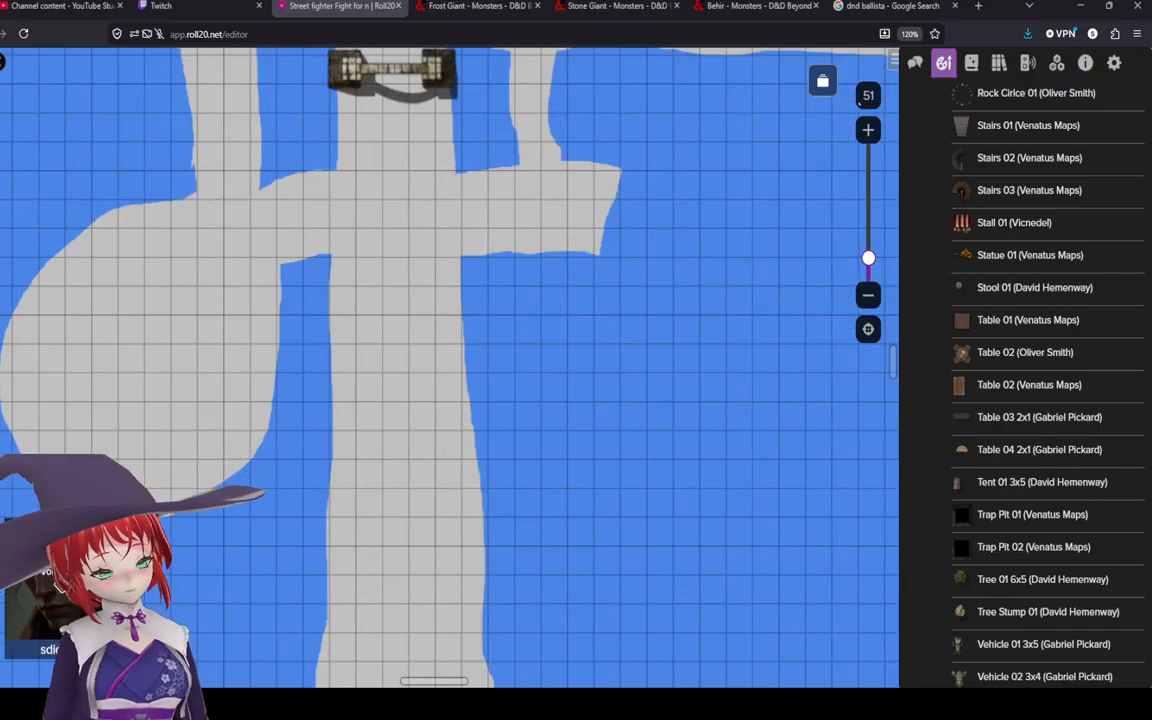
scroll(579, 360, down, 5)
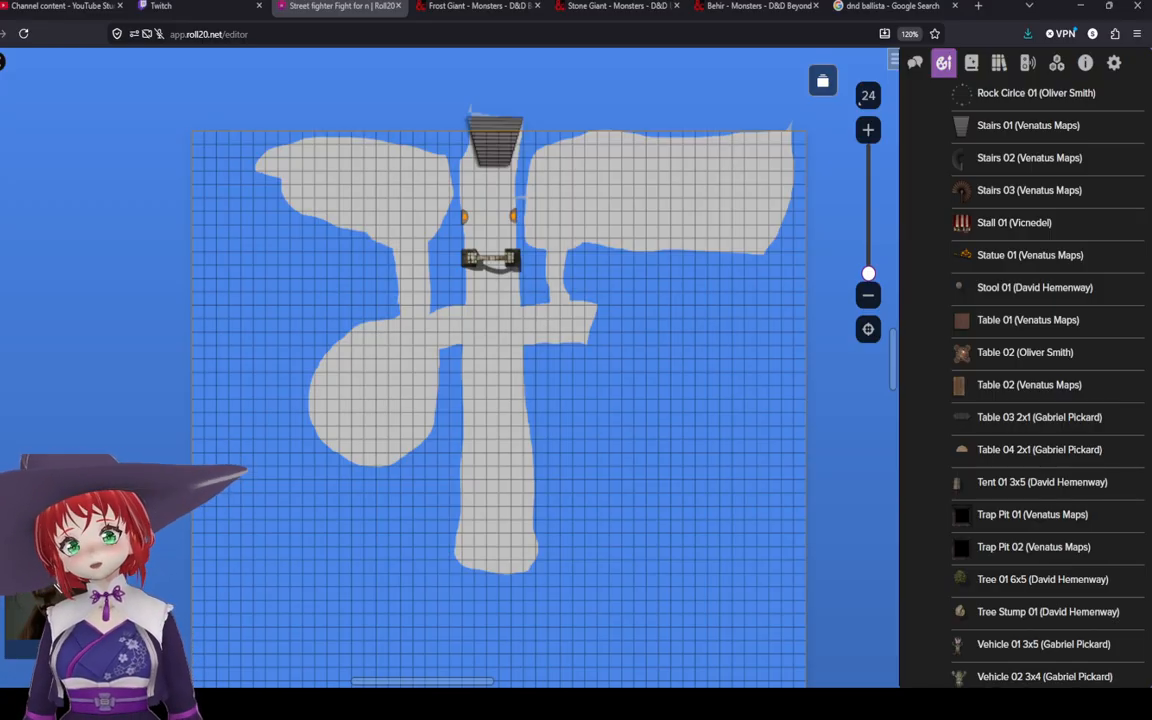
scroll(720, 390, up, 3)
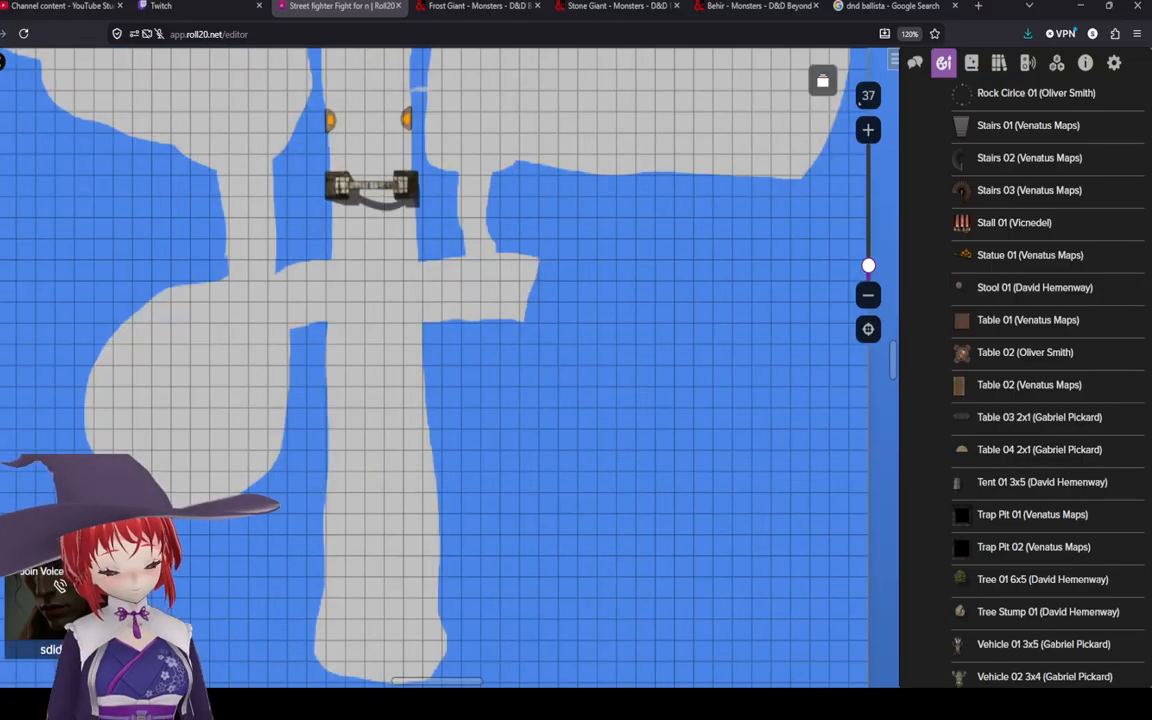
scroll(605, 366, down, 3)
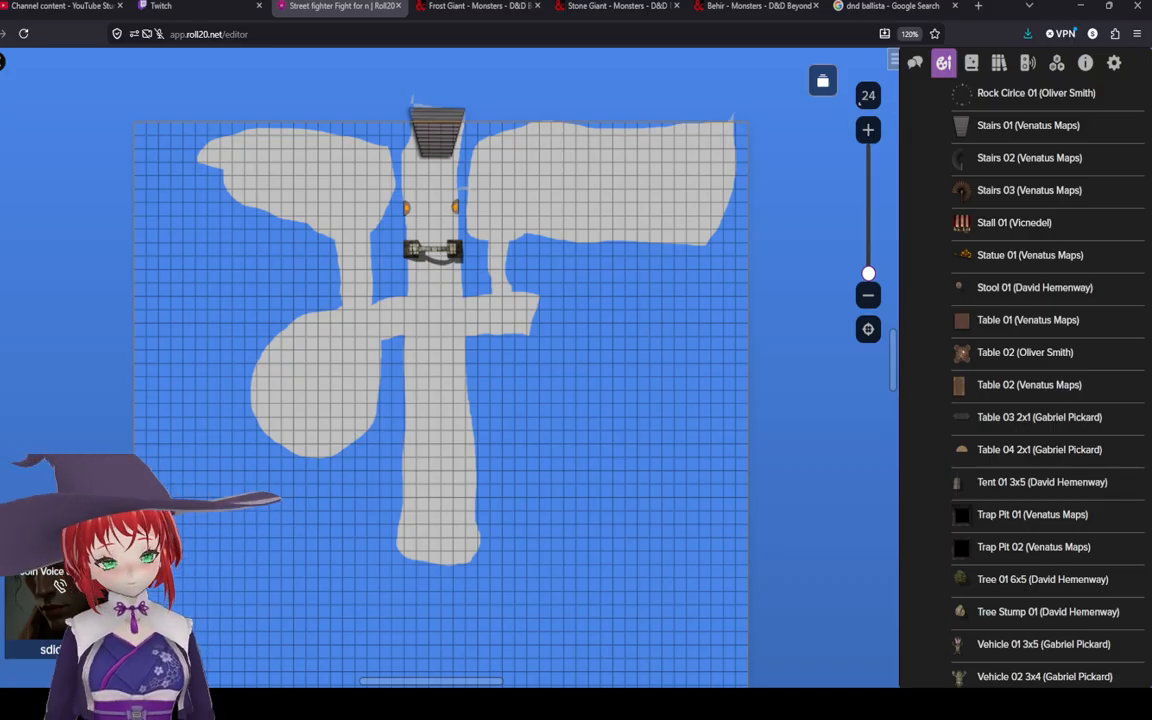
Step: Freehand-draw a short spur south from the eastern branch that widens into a large blob in the south-east area
click(3, 168)
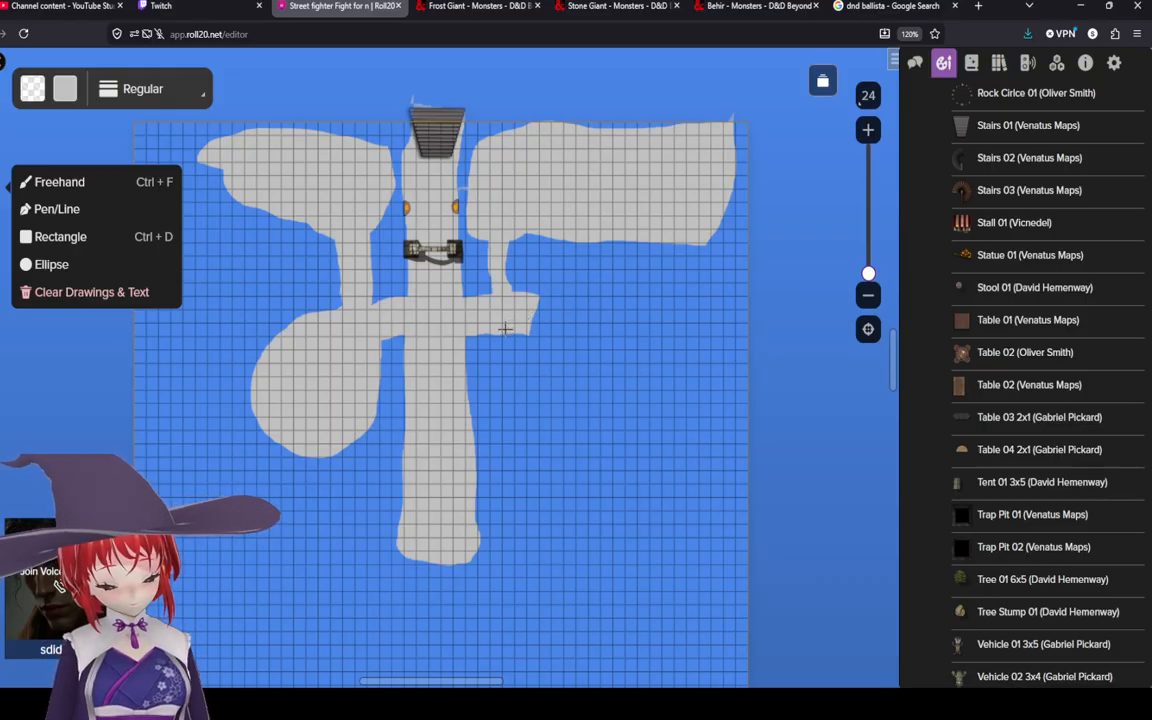
mouse_move(497, 330)
mouse_down()
mouse_move(498, 402)
mouse_move(517, 368)
mouse_move(511, 328)
mouse_up()
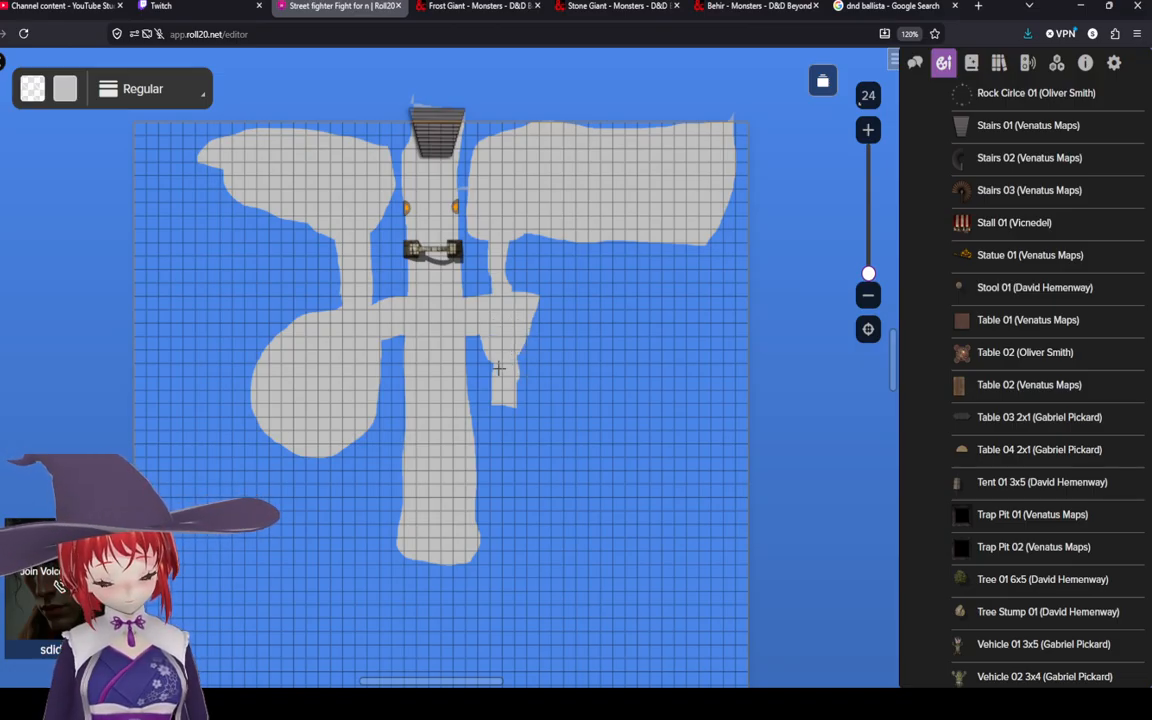
mouse_move(489, 358)
mouse_down()
mouse_move(488, 394)
mouse_move(513, 409)
mouse_move(524, 351)
mouse_up()
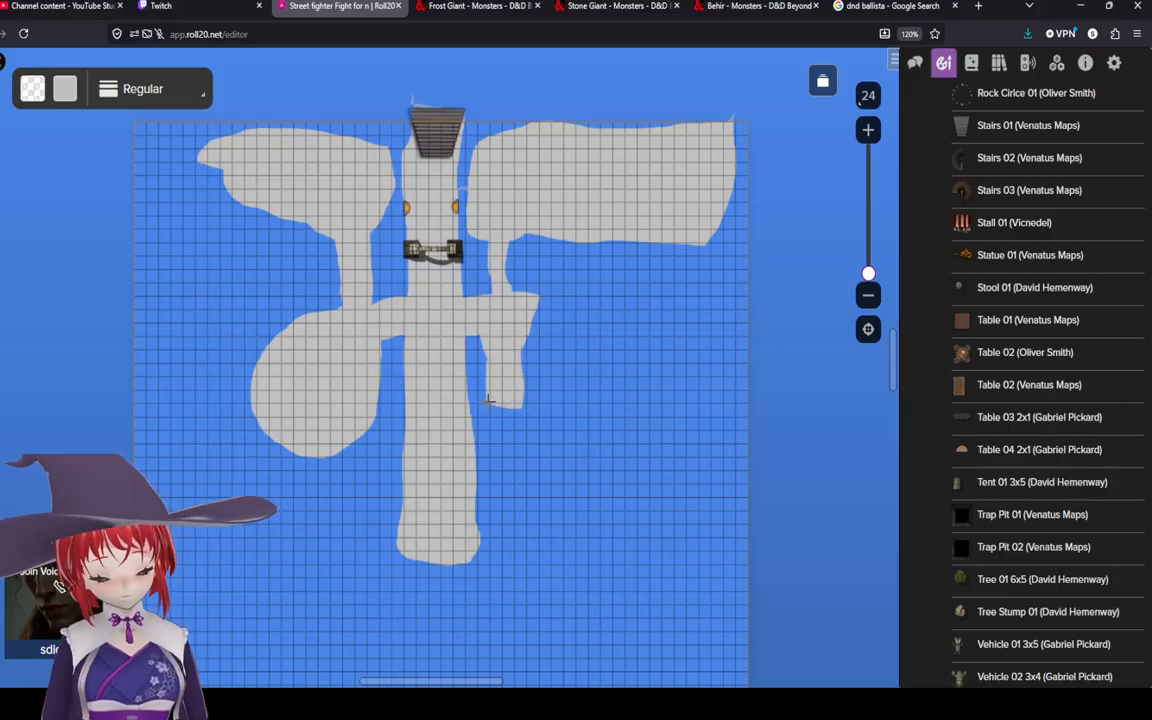
mouse_move(488, 403)
mouse_down()
mouse_move(486, 465)
mouse_move(645, 464)
mouse_move(726, 434)
mouse_move(665, 336)
mouse_move(557, 349)
mouse_move(466, 328)
mouse_up()
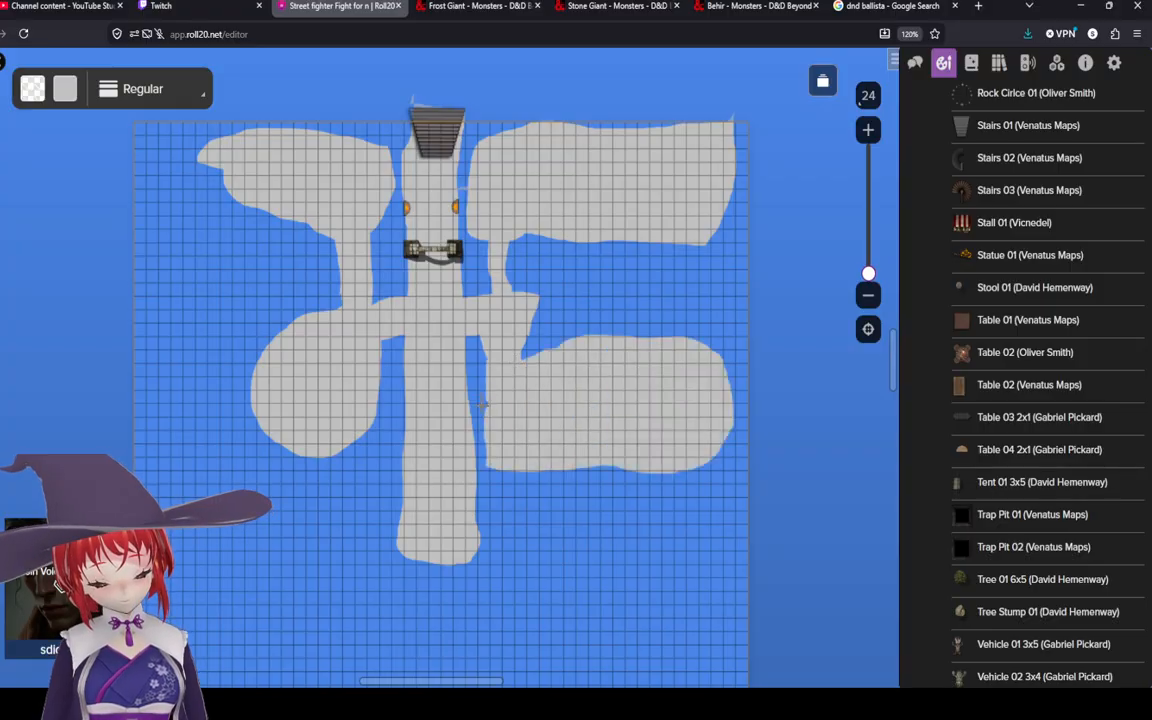
mouse_move(487, 424)
mouse_down()
mouse_move(501, 406)
mouse_move(491, 388)
mouse_up()
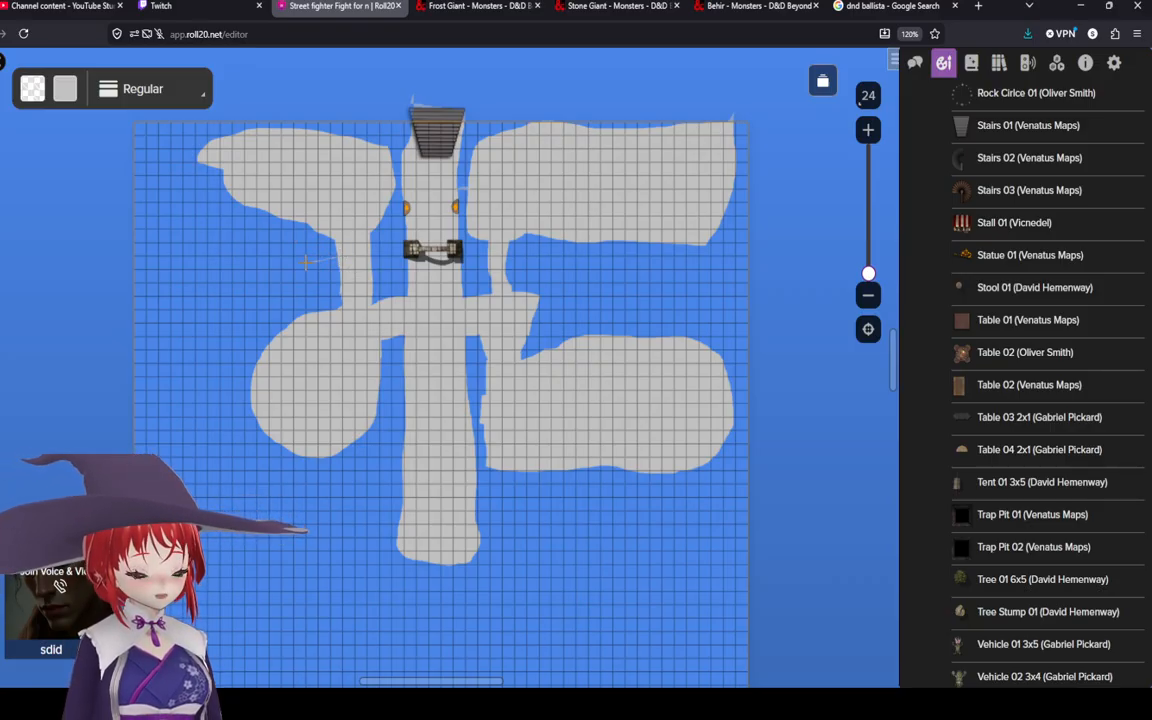
Step: Freehand-draw a western branch off the main path leading into a large blob on the west side of the page
mouse_move(283, 264)
mouse_down()
mouse_move(342, 272)
mouse_move(272, 258)
mouse_move(261, 270)
mouse_move(342, 283)
mouse_up()
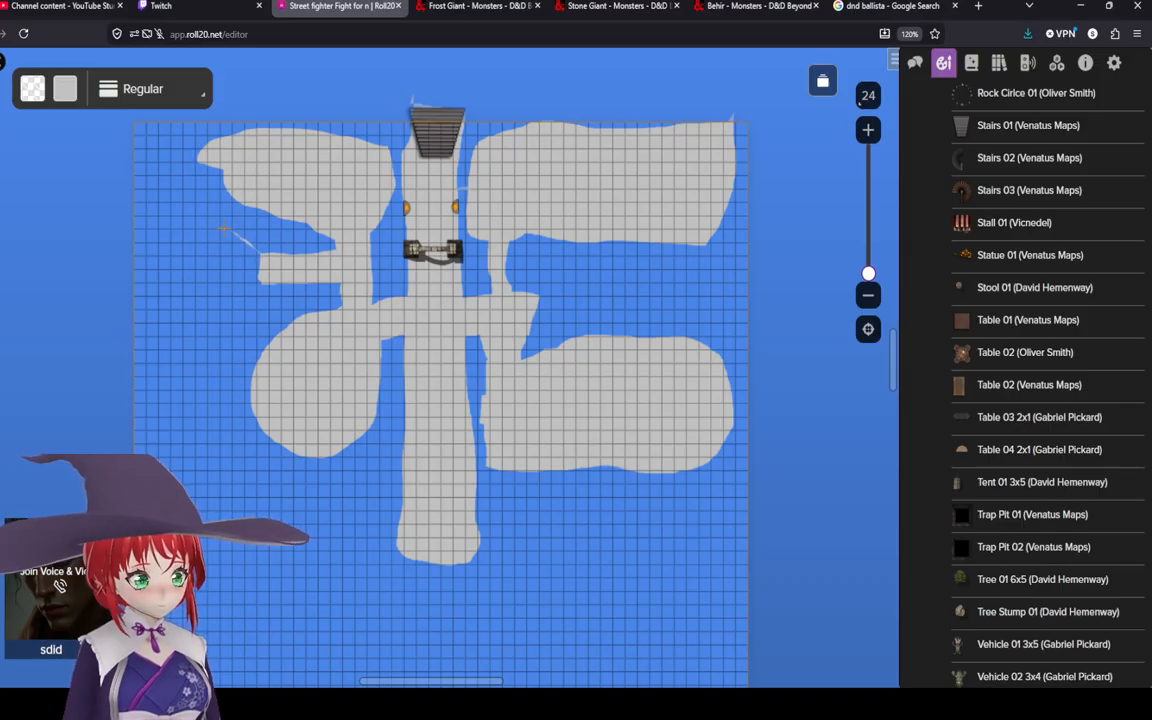
mouse_move(222, 228)
mouse_down()
mouse_move(160, 212)
mouse_move(140, 228)
mouse_move(148, 390)
mouse_move(185, 418)
mouse_move(232, 250)
mouse_move(190, 370)
mouse_move(222, 397)
mouse_move(225, 300)
mouse_move(235, 256)
mouse_move(251, 257)
mouse_up()
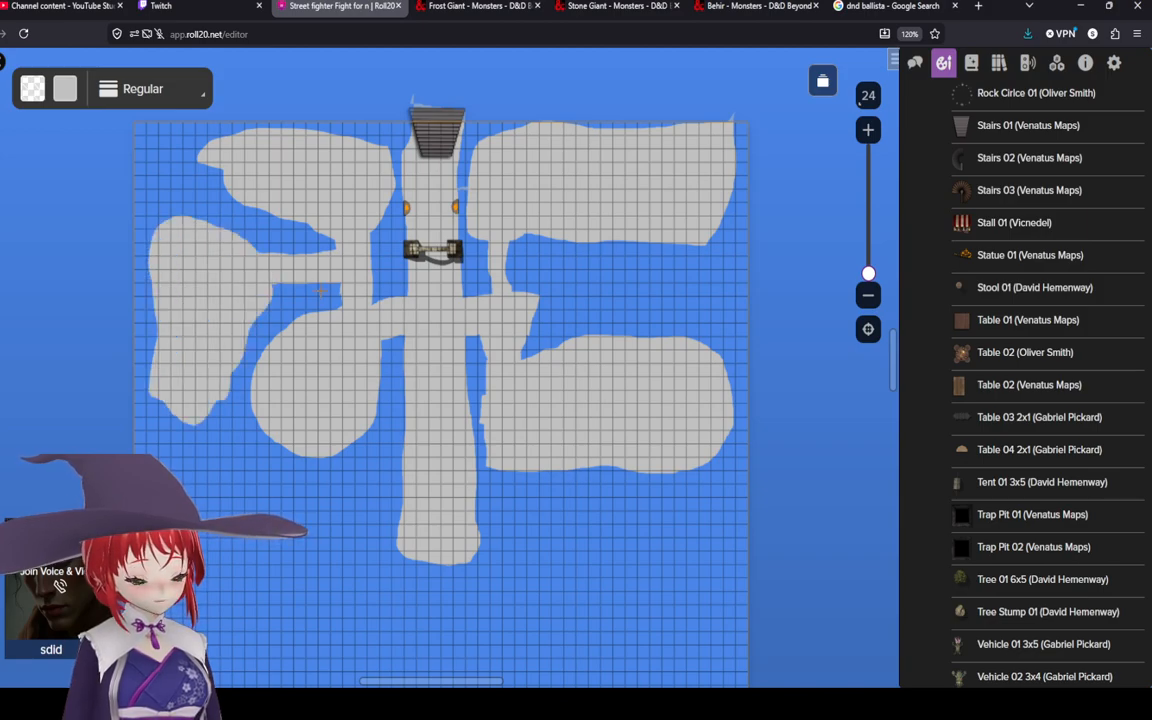
click(2, 88)
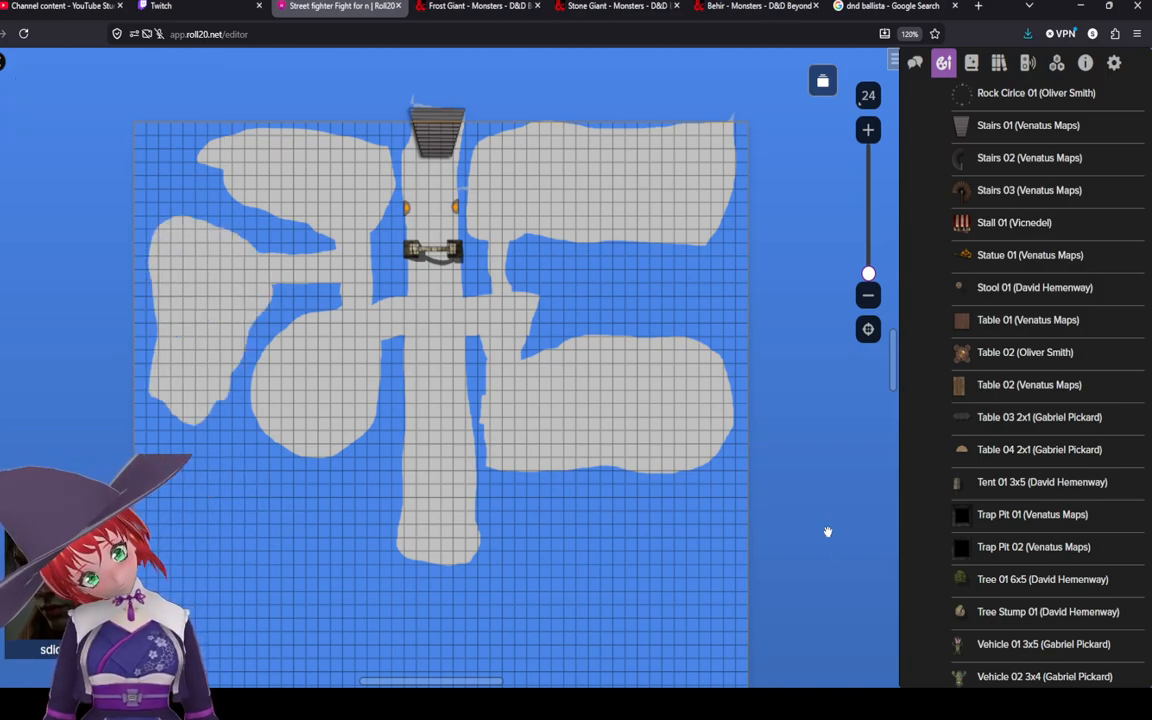
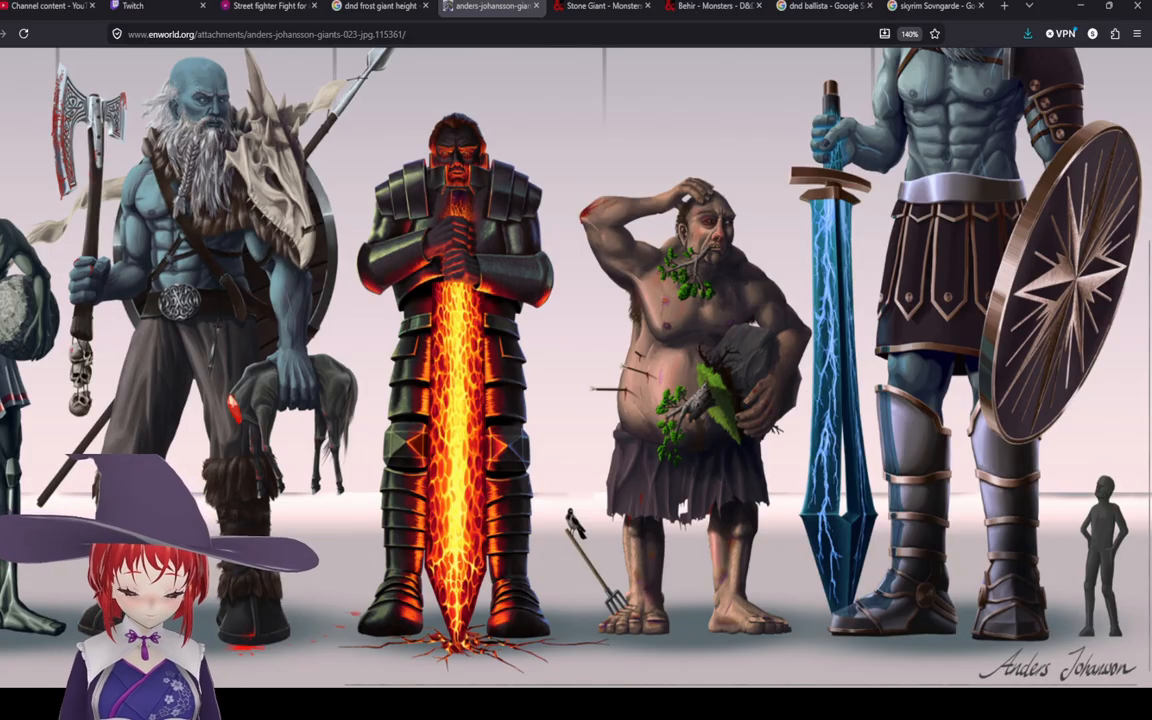
Step: Compare the giants' heights on the giant size comparison chart
scroll(576, 380, up, 3)
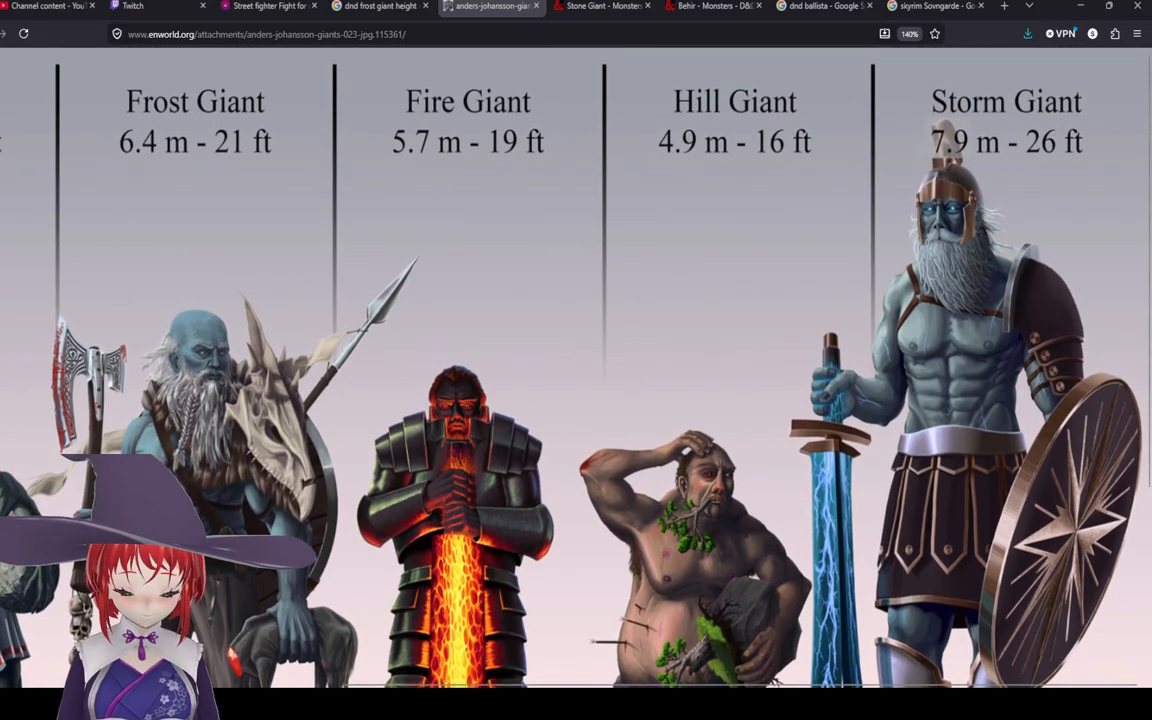
scroll(576, 380, down, 1)
scroll(576, 380, up, 1)
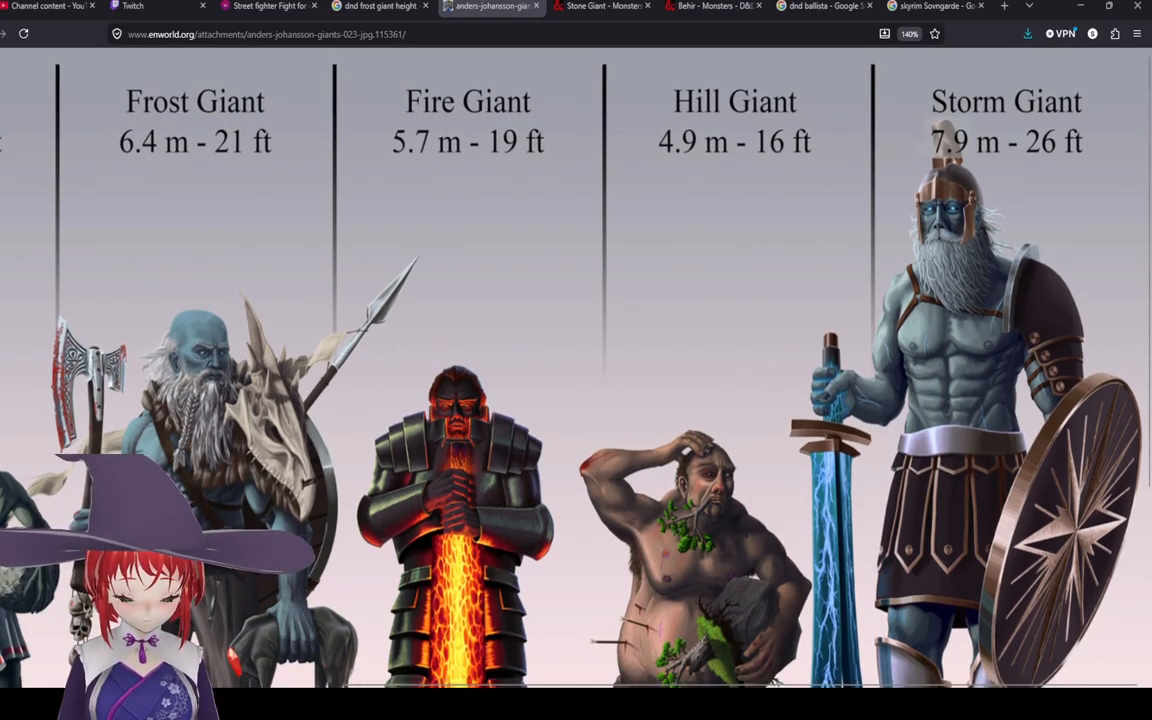
scroll(576, 380, left, 5)
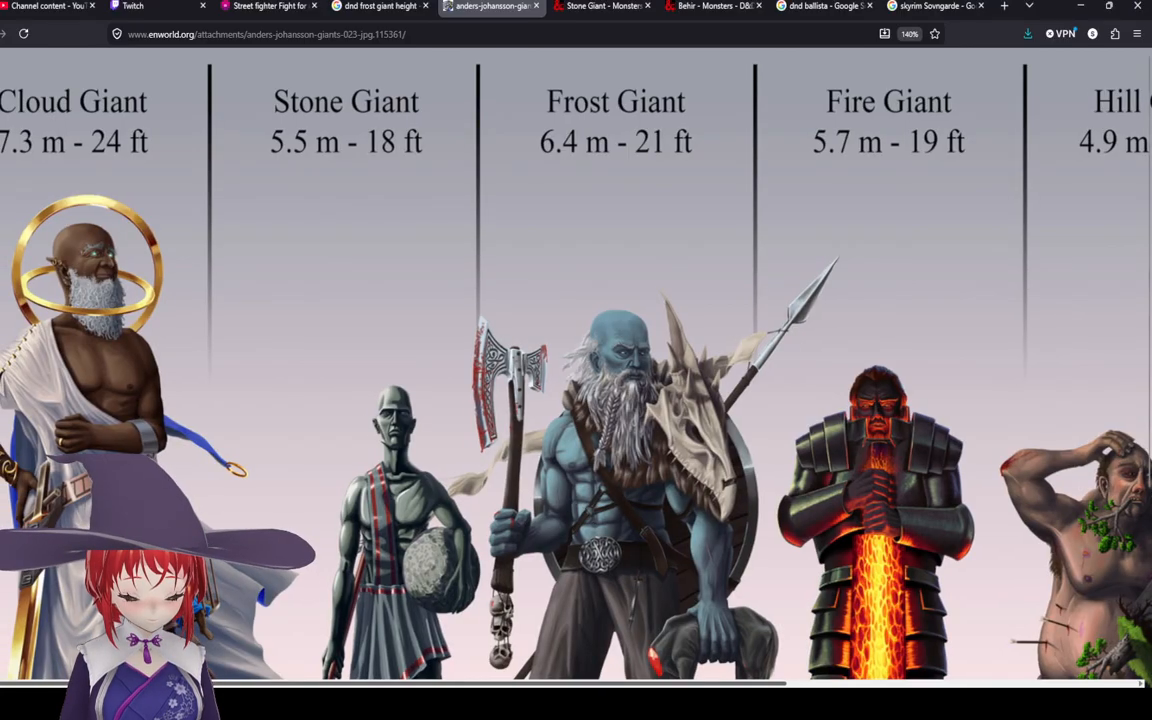
drag(190, 684, 202, 684)
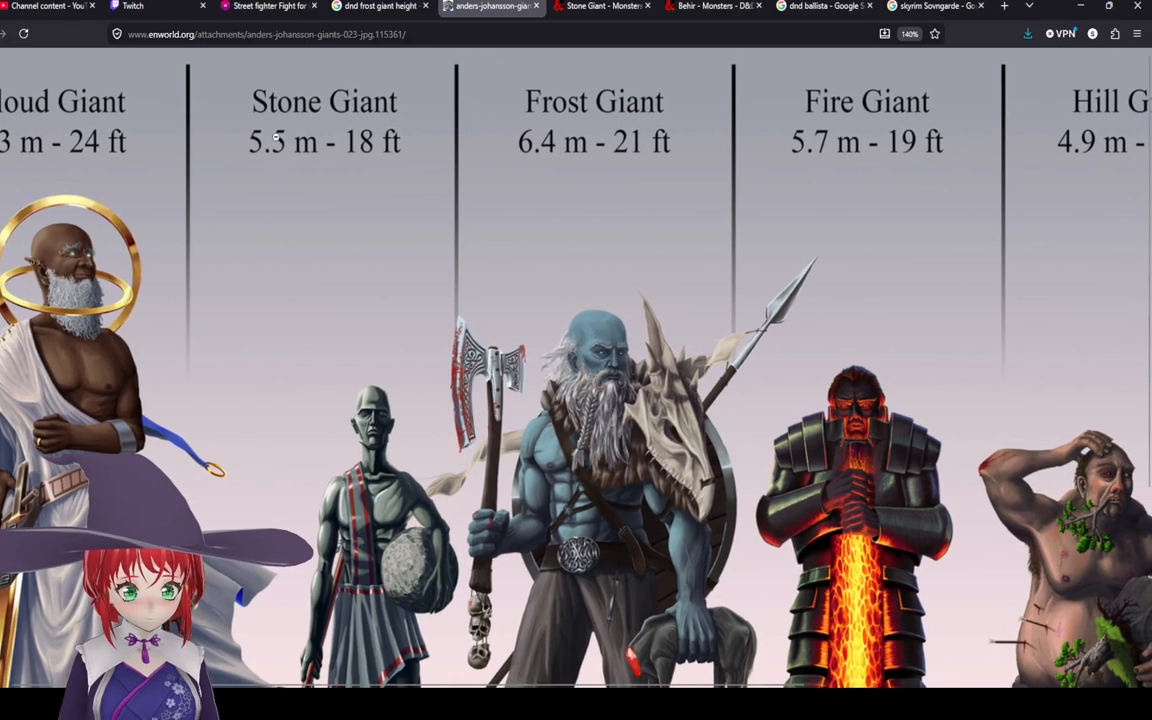
Step: Browse the frost giant image results and open the Frost Giant Jarl post and its full-size image
click(537, 7)
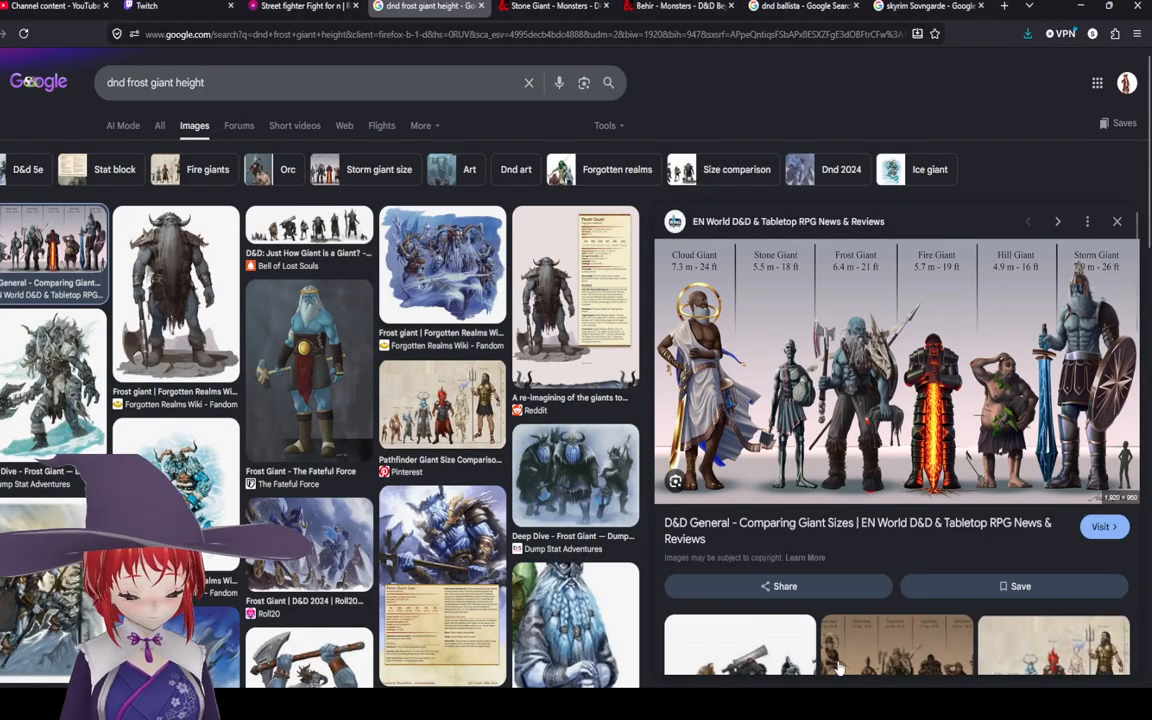
click(424, 512)
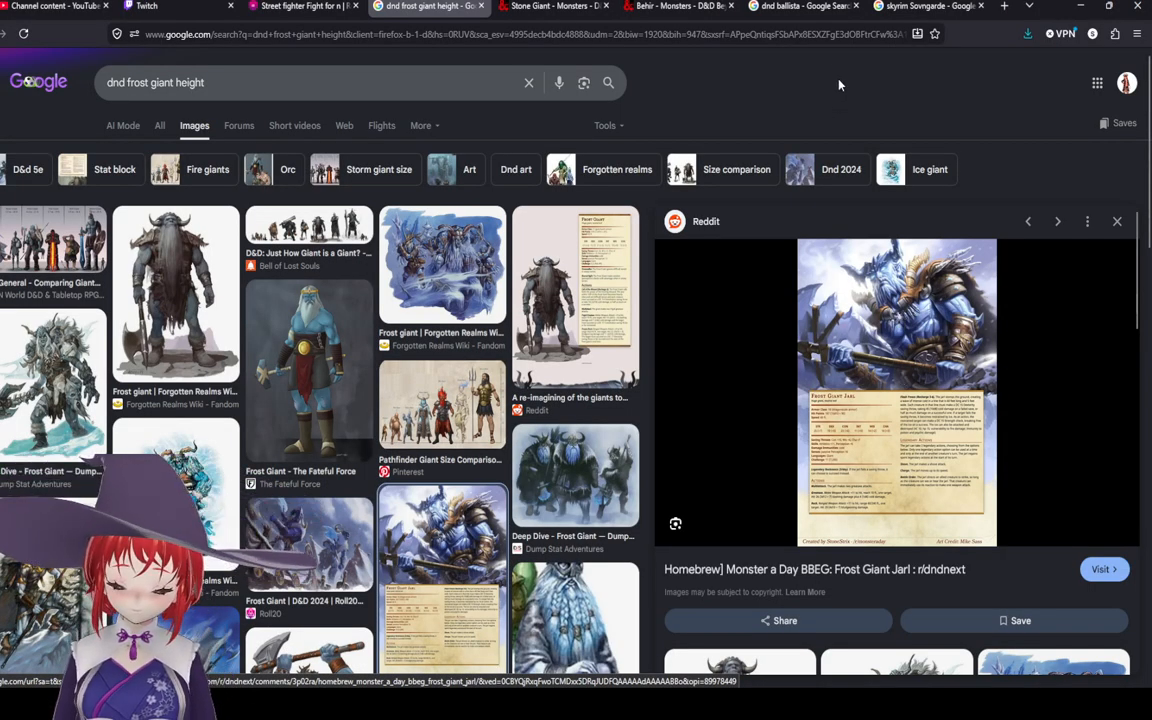
click(1100, 569)
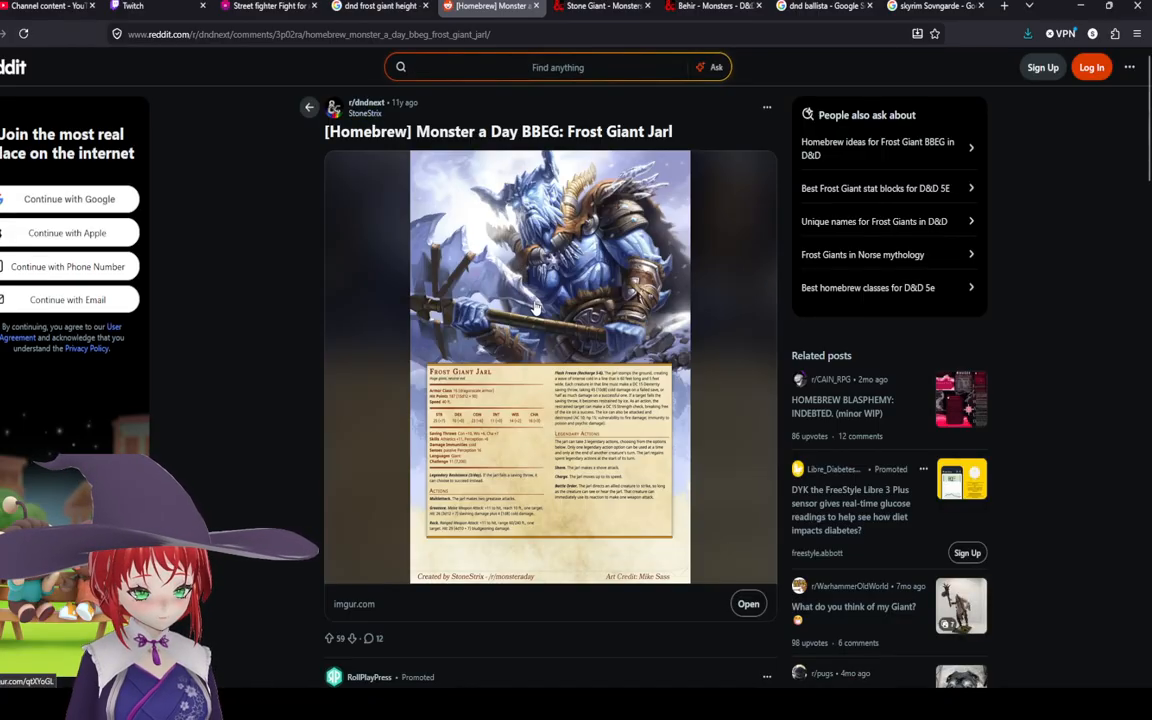
click(588, 260)
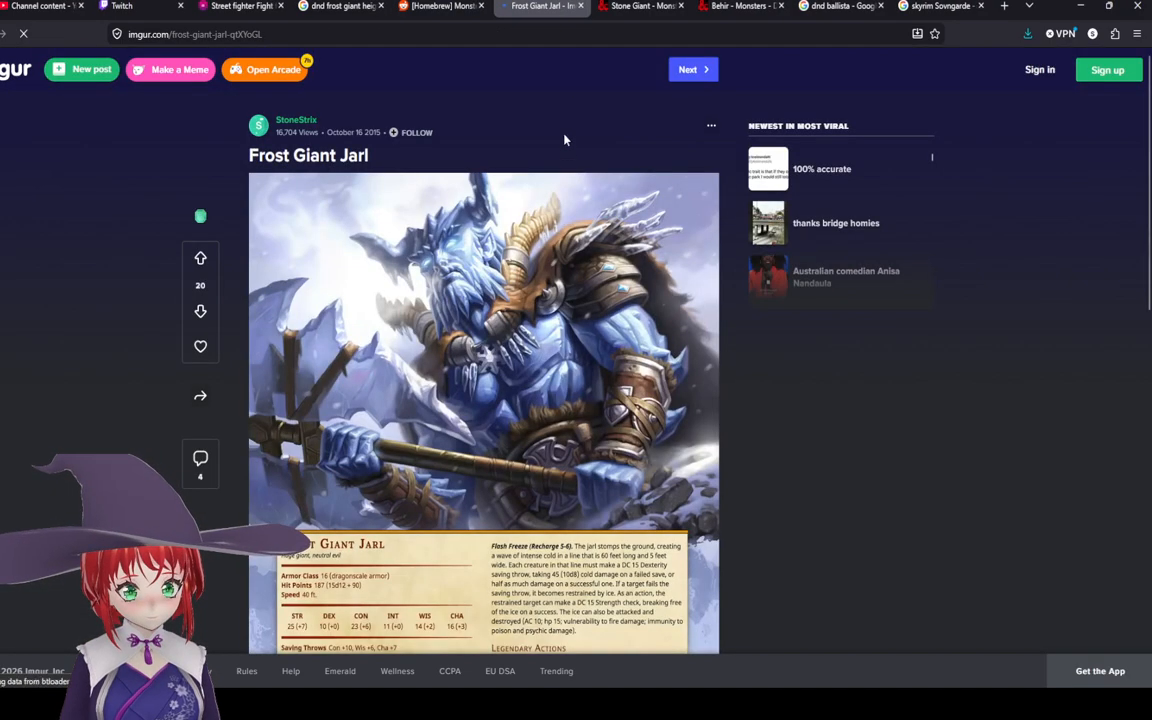
click(580, 6)
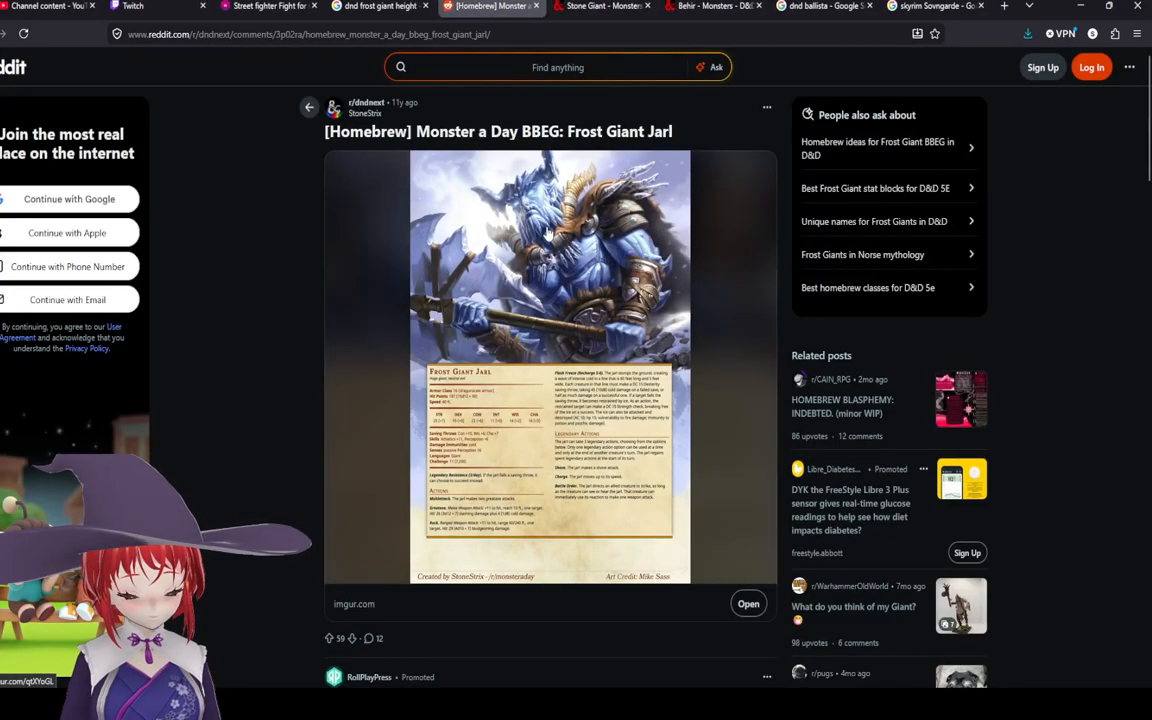
click(548, 232)
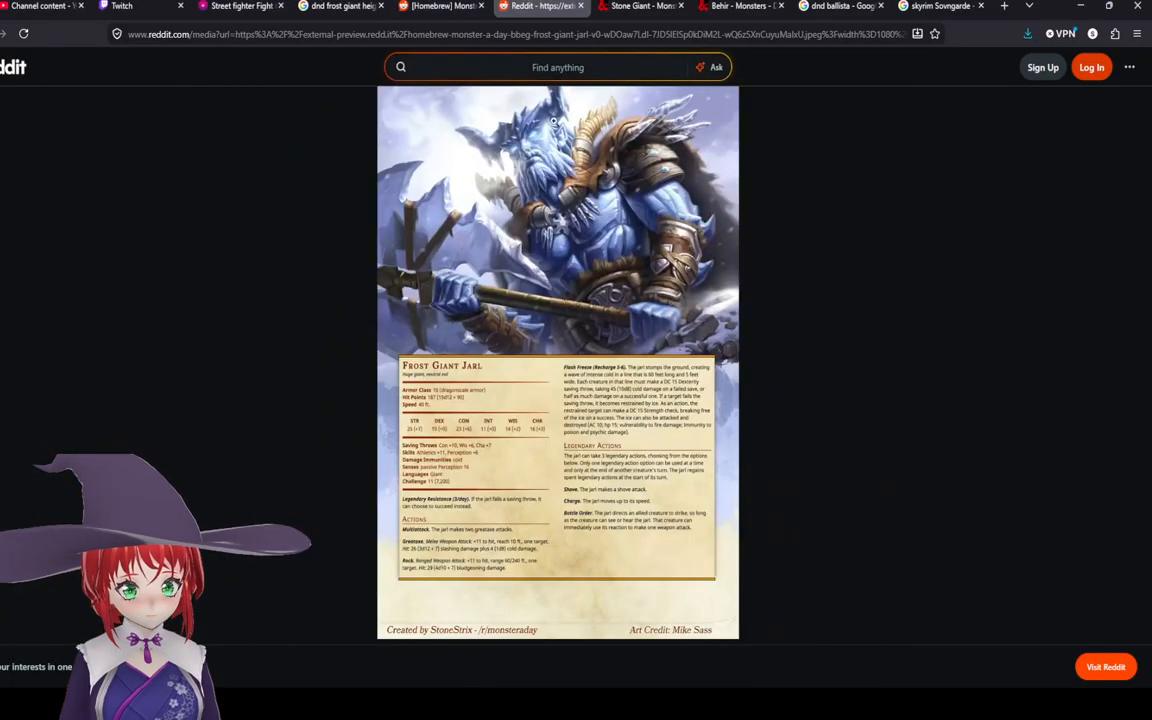
click(553, 250)
Step: Read through the Frost Giant Jarl stat block and artwork
scroll(550, 322, down, 1)
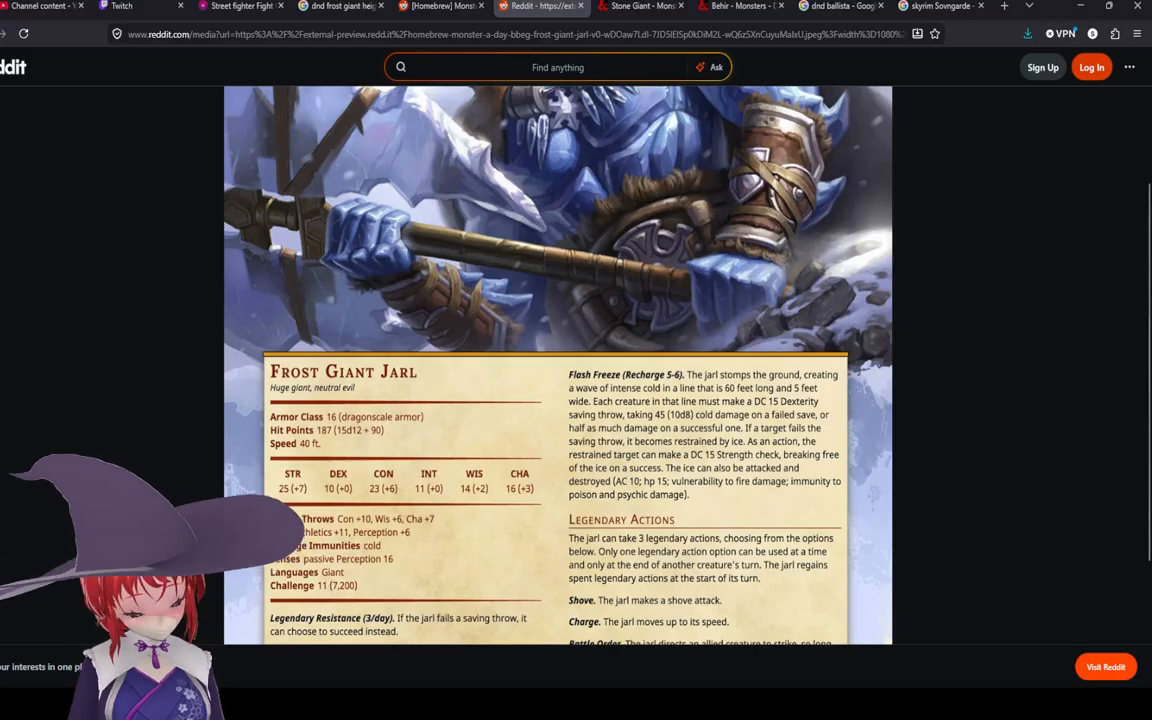
scroll(558, 365, down, 1)
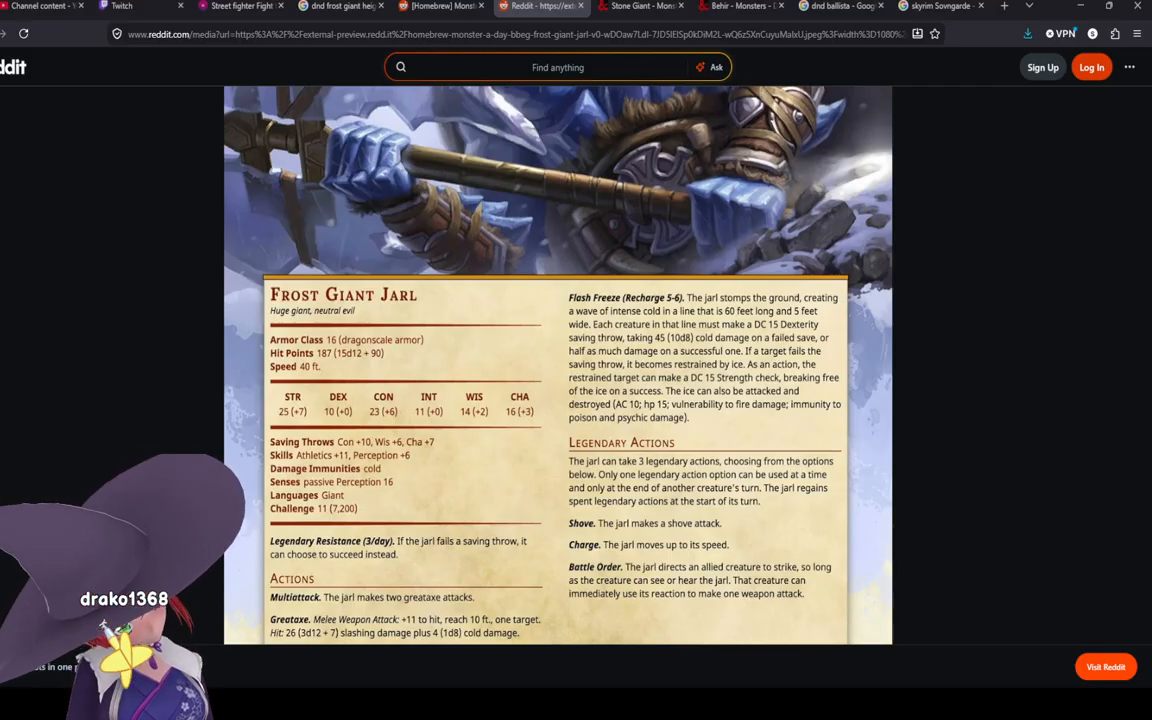
scroll(557, 365, up, 3)
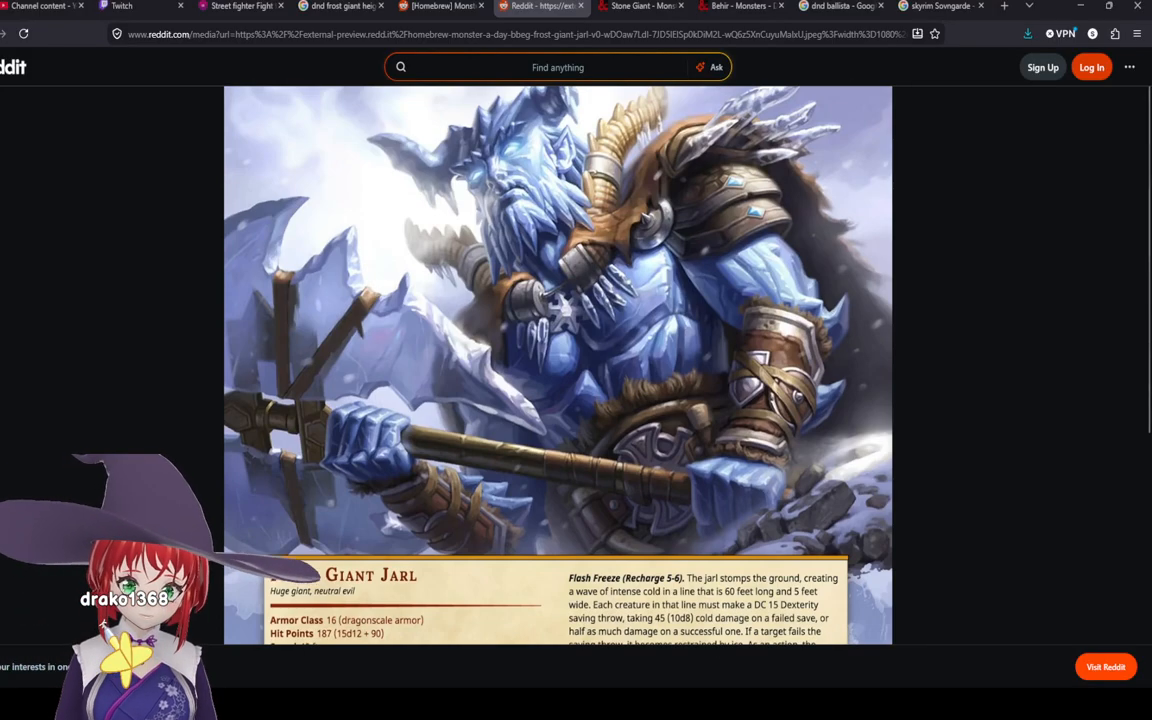
scroll(557, 365, down, 3)
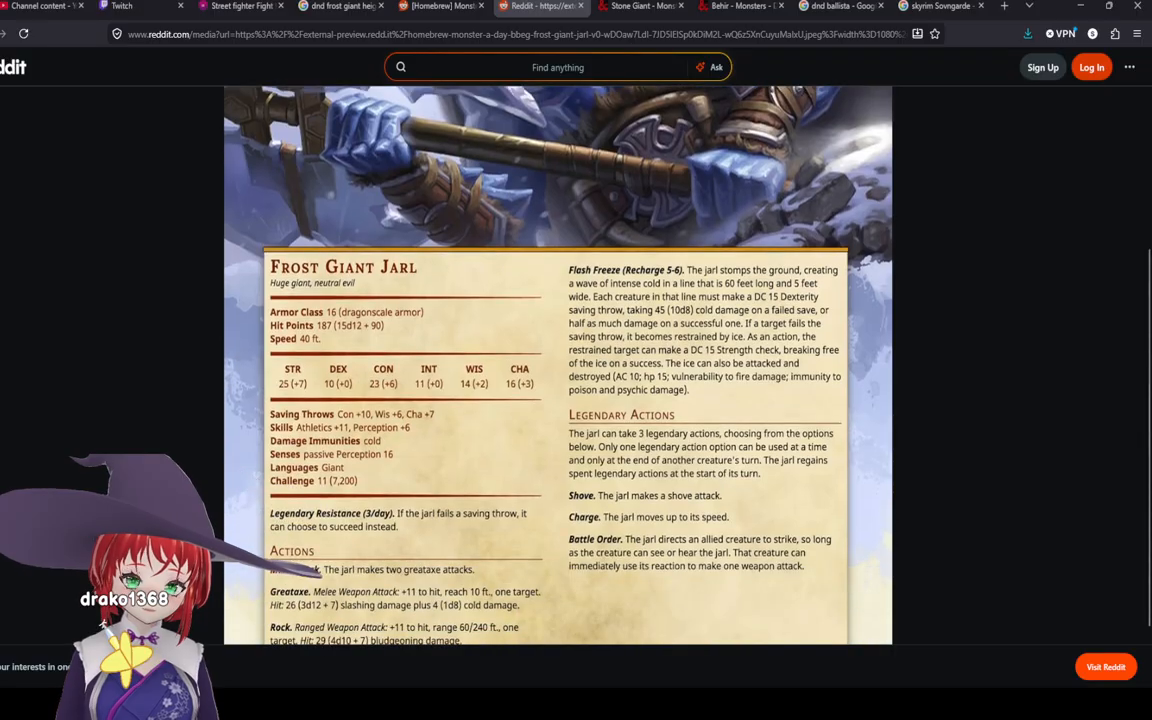
scroll(557, 365, up, 3)
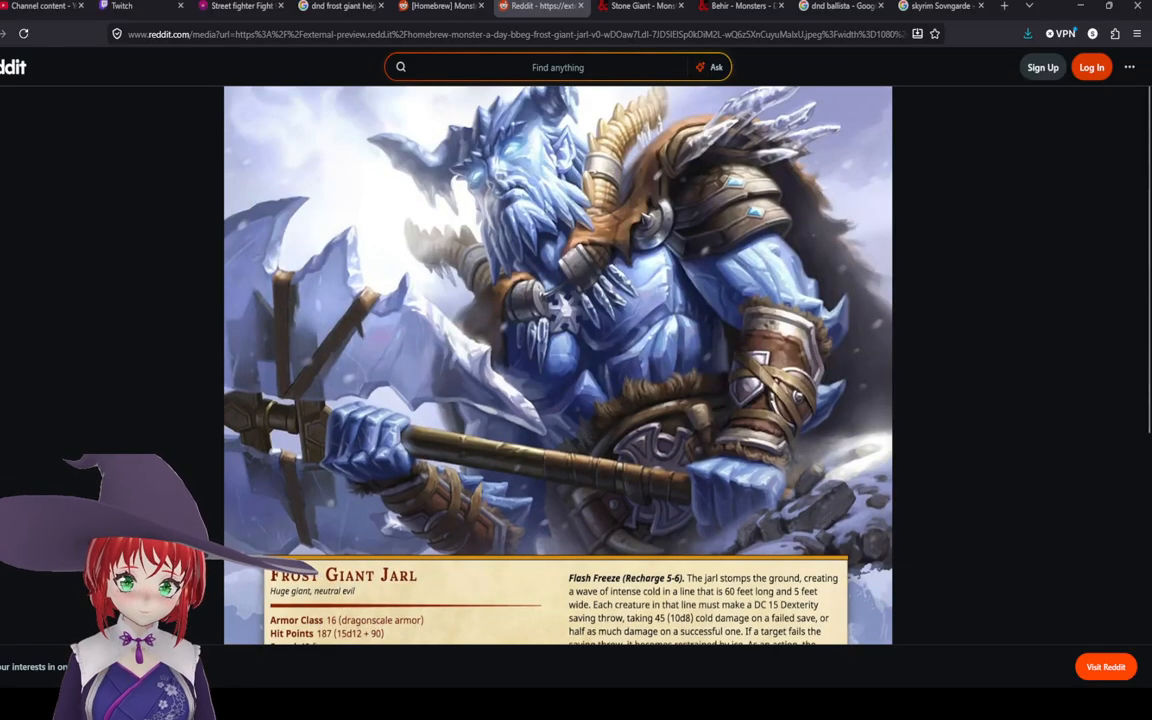
scroll(557, 365, down, 3)
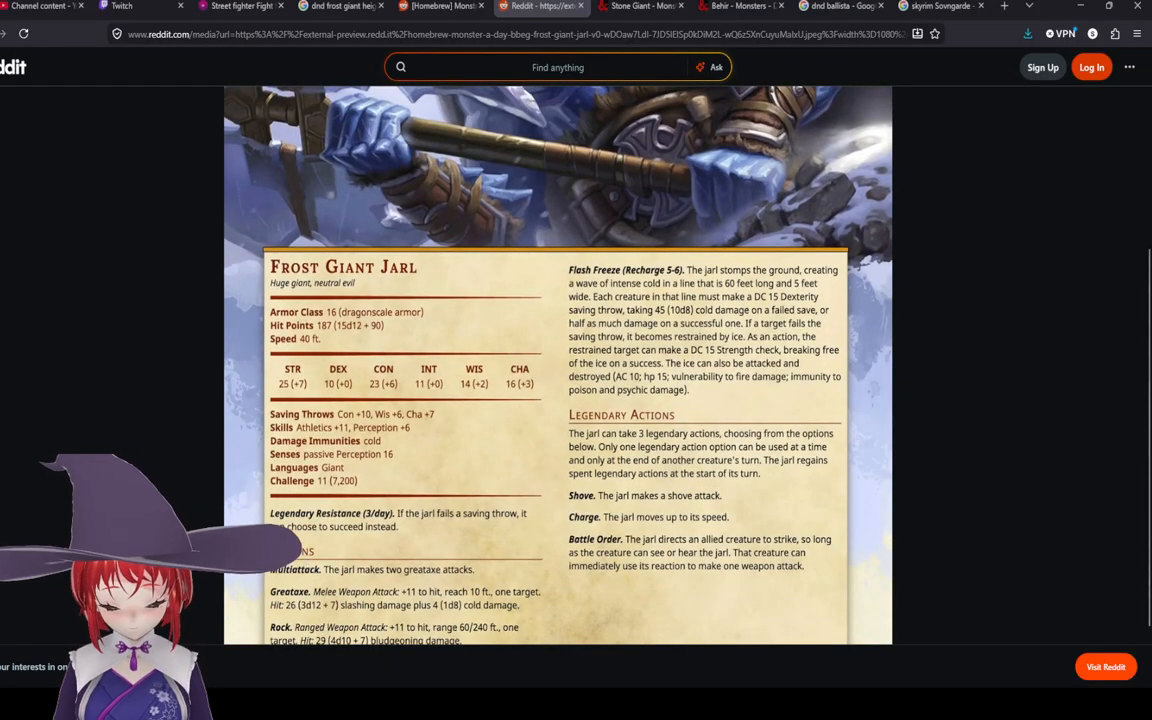
scroll(557, 365, down, 1)
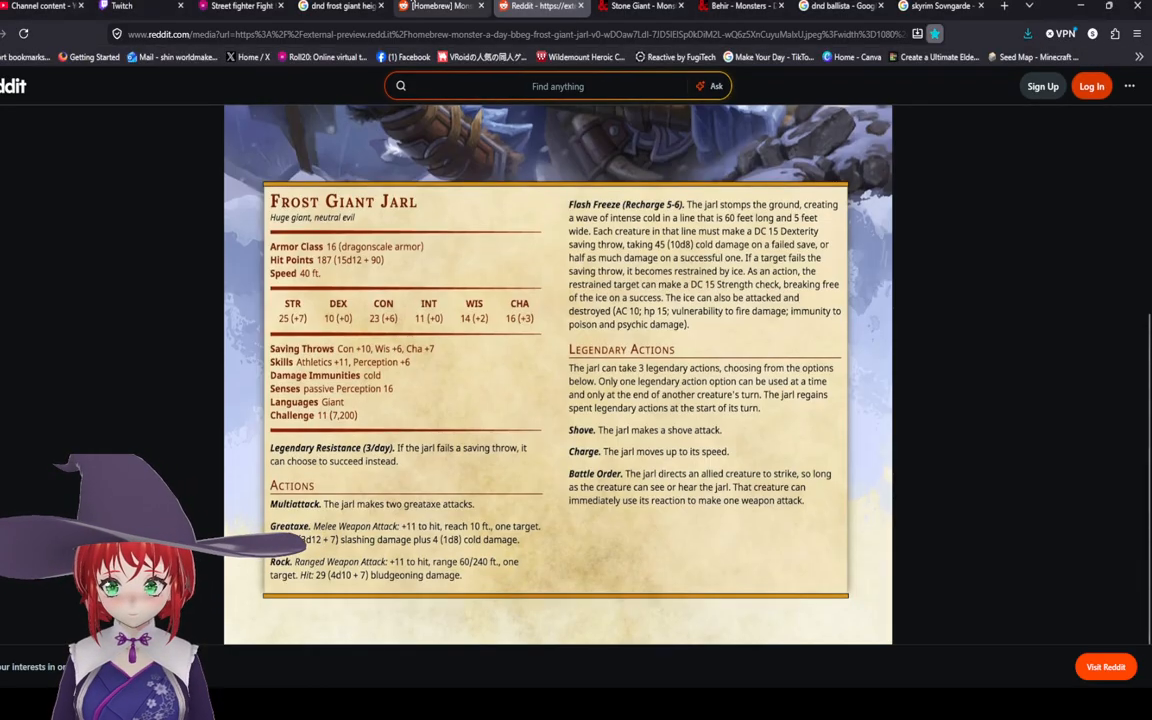
click(442, 6)
click(520, 6)
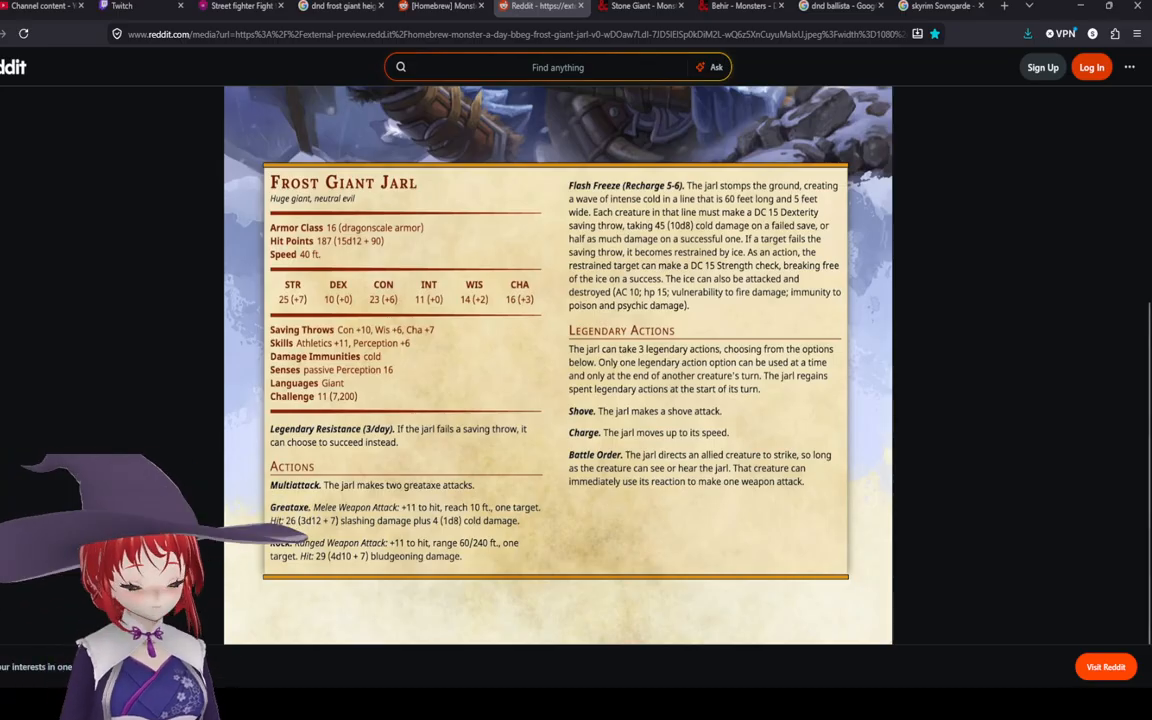
scroll(557, 365, up, 4)
click(432, 6)
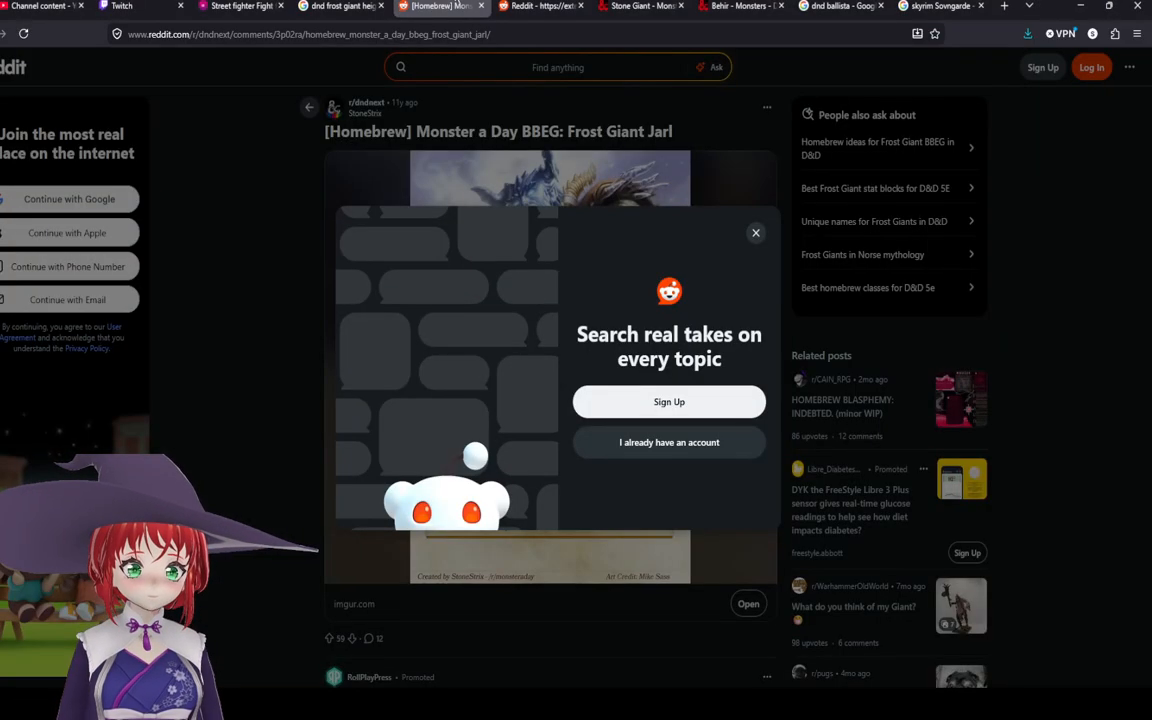
Step: Open the Frost Giant Jarl post on Imgur and review its stat block
click(754, 233)
scroll(500, 240, down, 1)
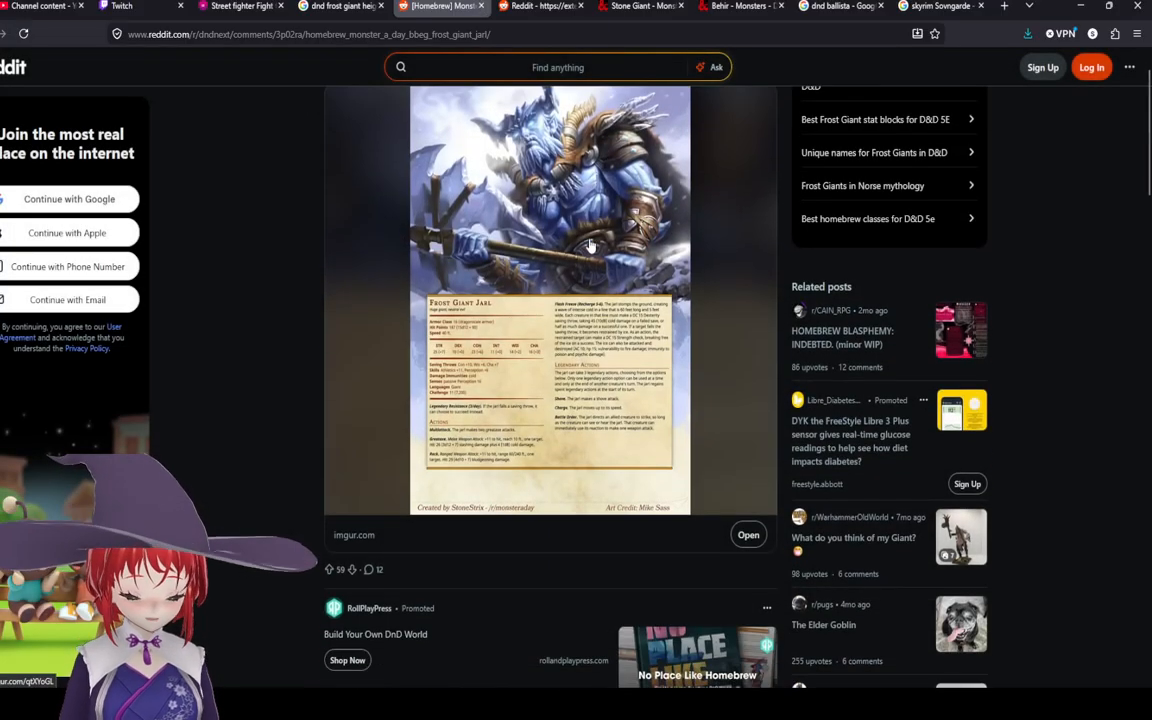
scroll(463, 214, up, 1)
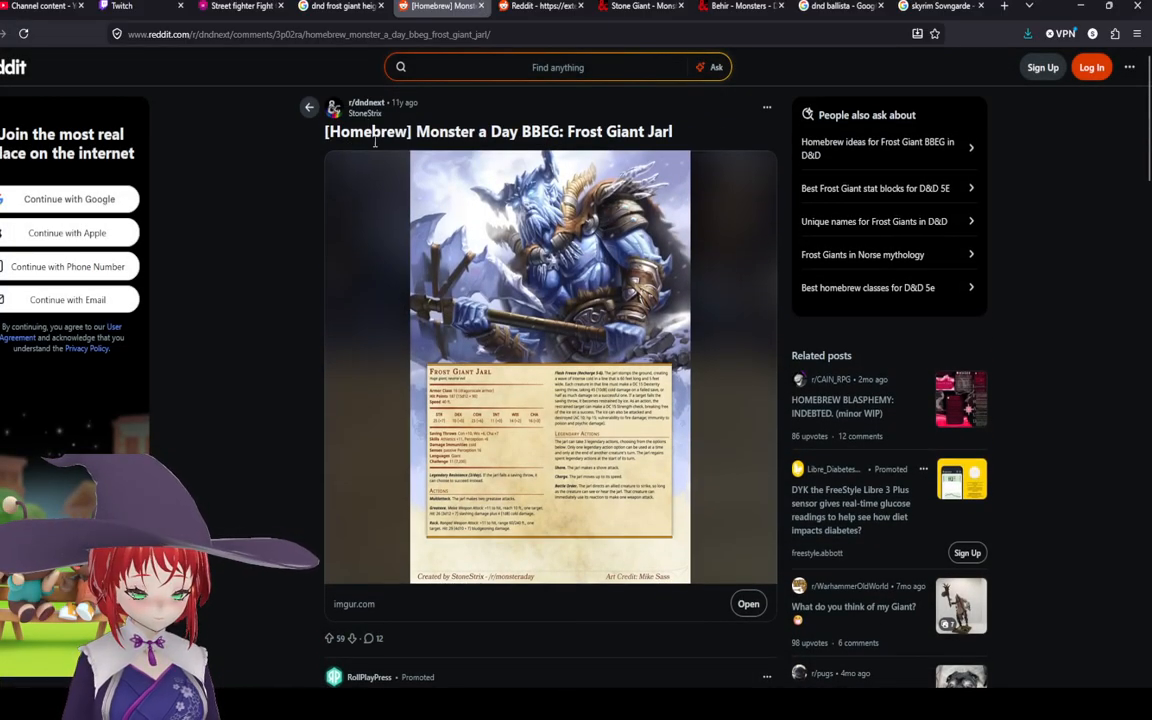
scroll(375, 143, down, 1)
click(491, 283)
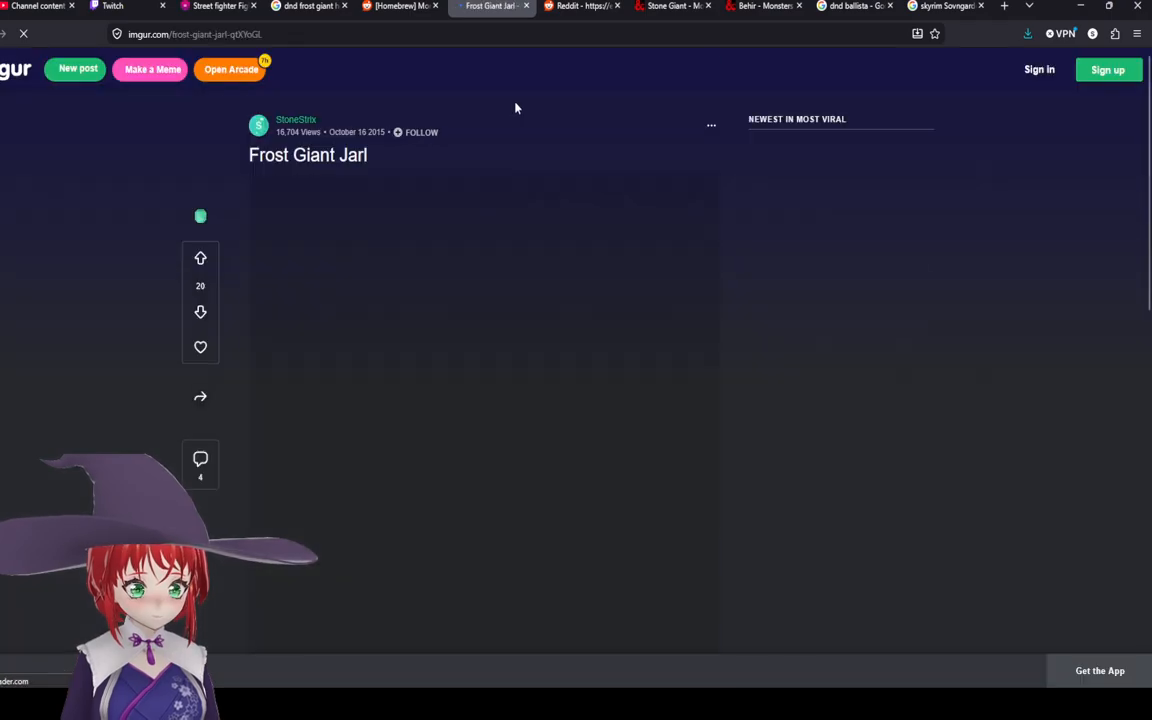
scroll(516, 120, down, 1)
scroll(291, 130, up, 1)
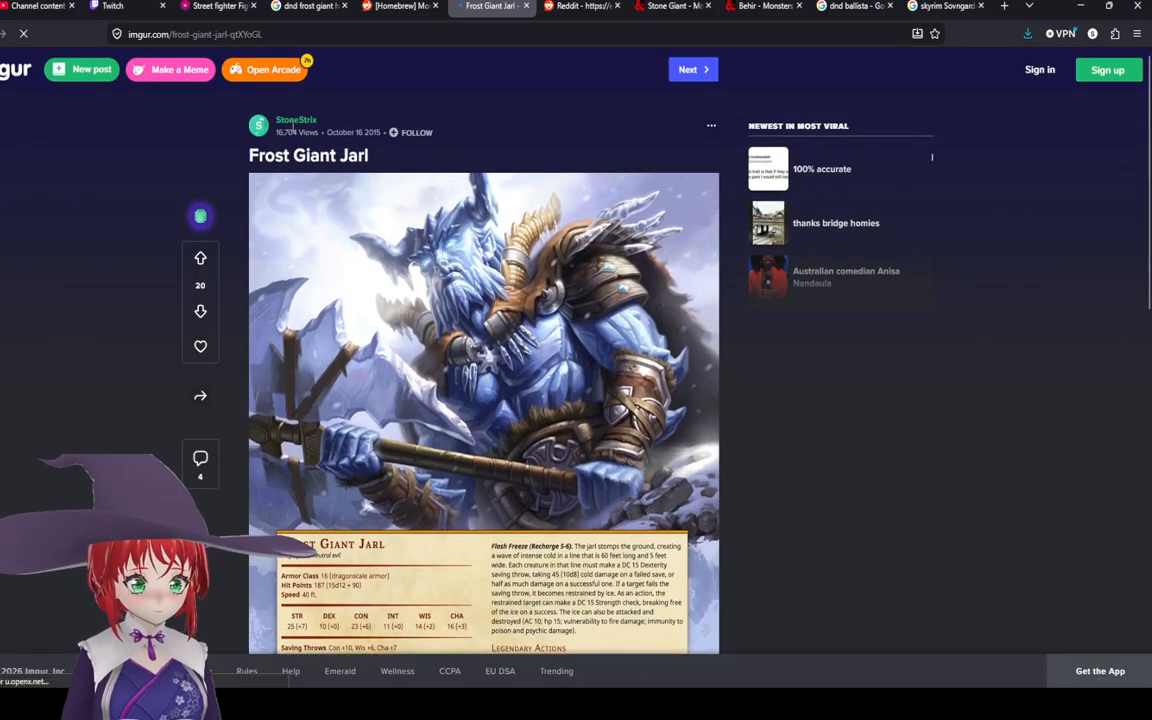
scroll(545, 241, down, 3)
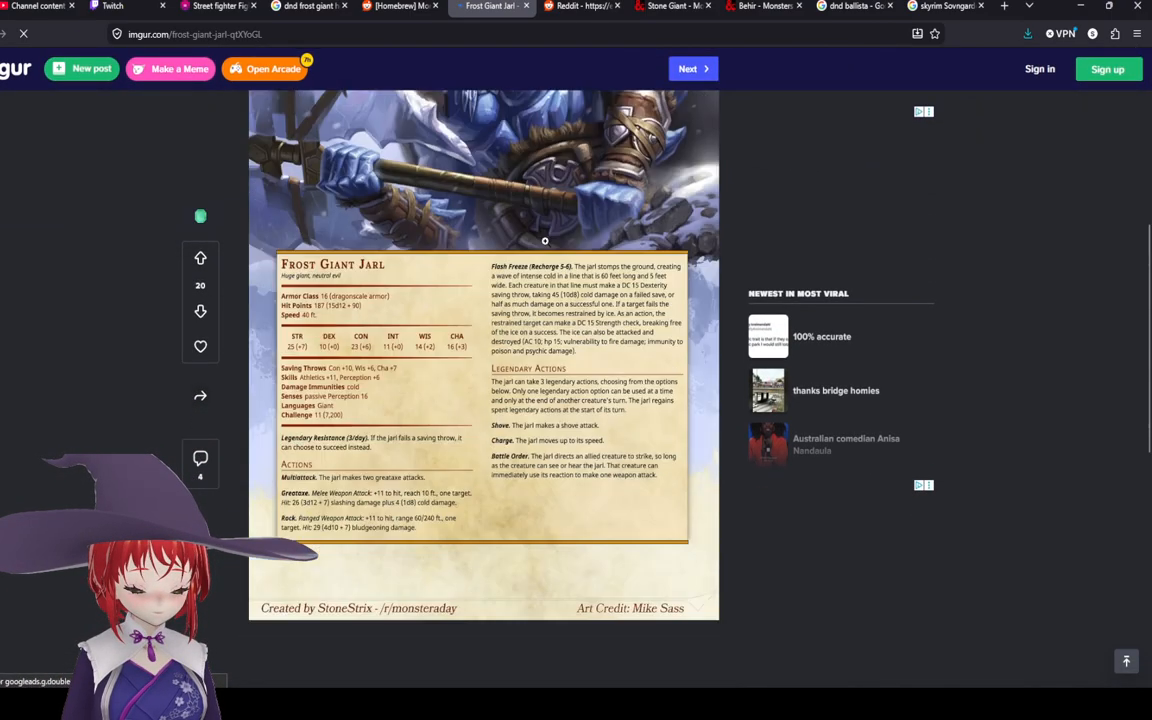
scroll(545, 241, down, 3)
scroll(545, 241, up, 3)
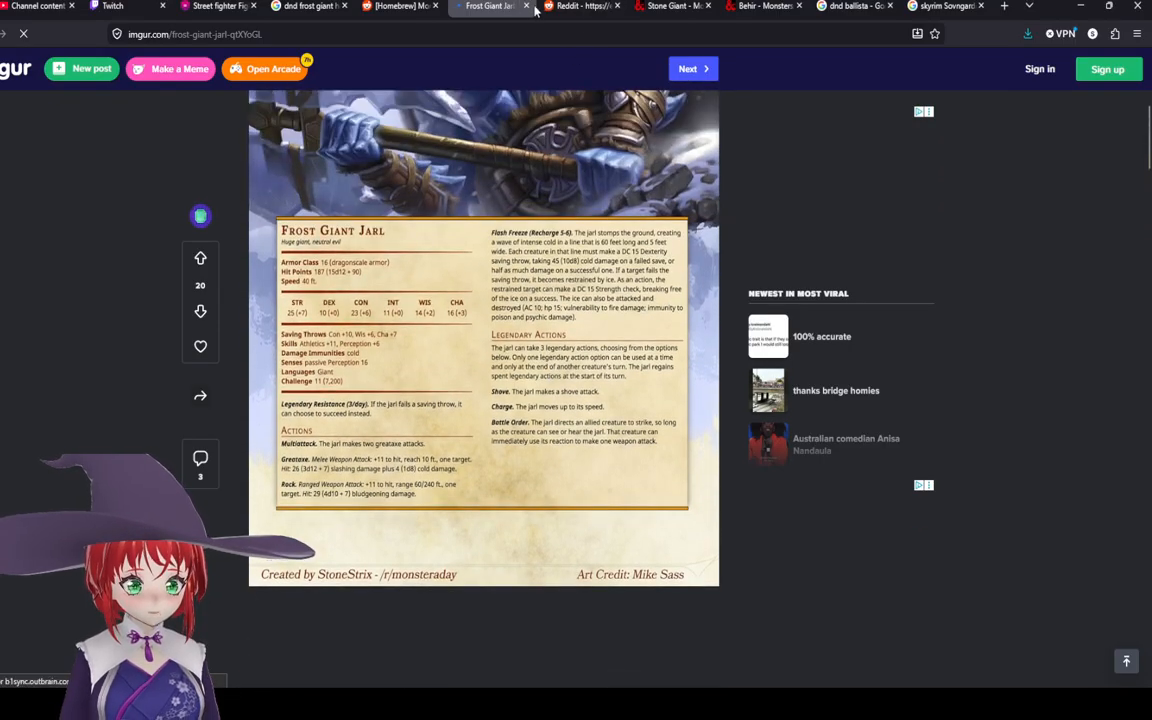
click(527, 6)
Step: Return to the Roll20 page and examine the campfire ring and surrounding terrain
click(200, 6)
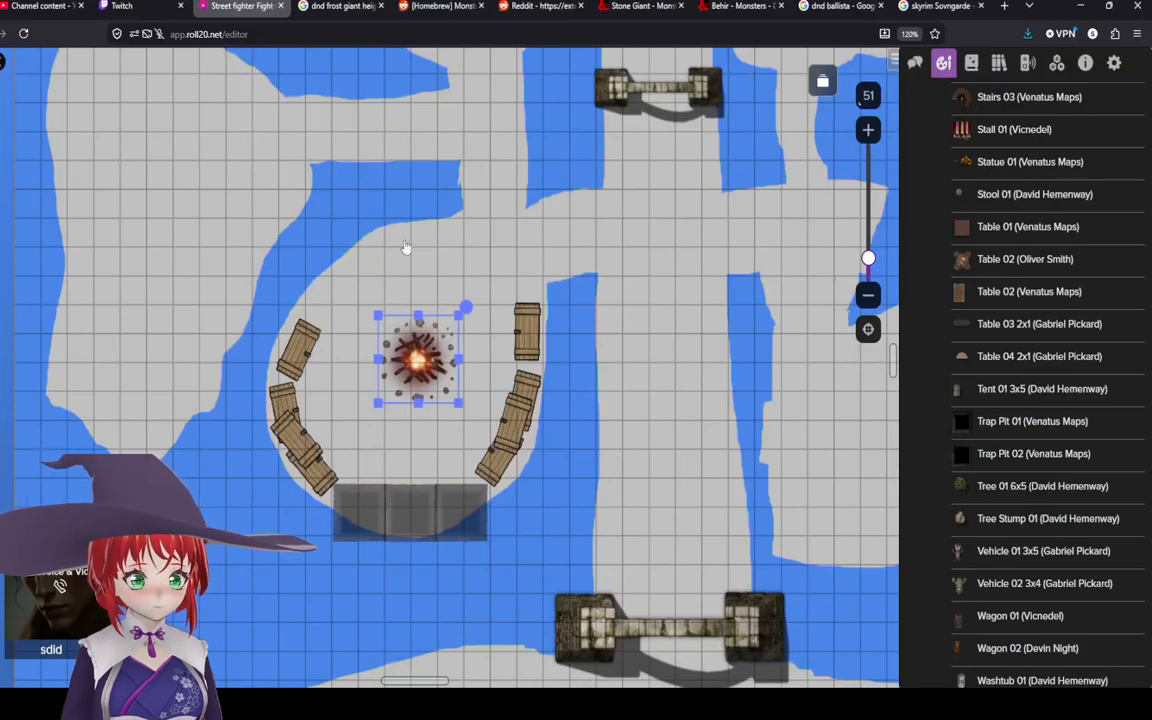
scroll(461, 371, down, 3)
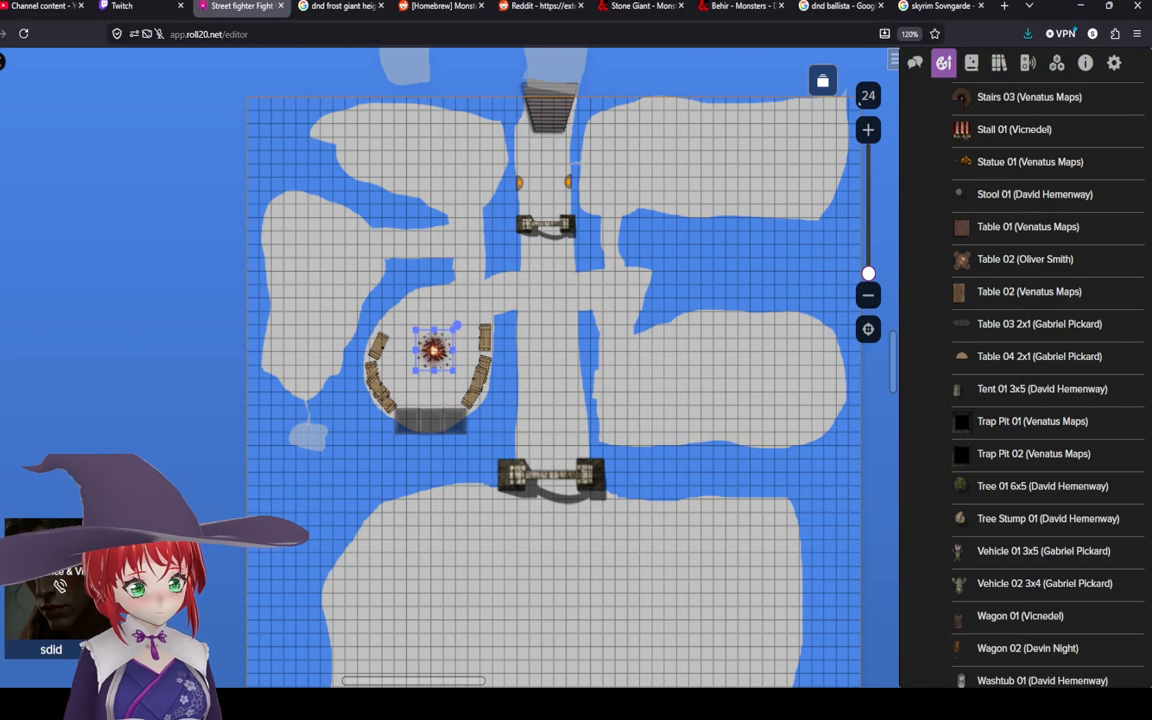
scroll(360, 358, up, 3)
scroll(370, 348, up, 3)
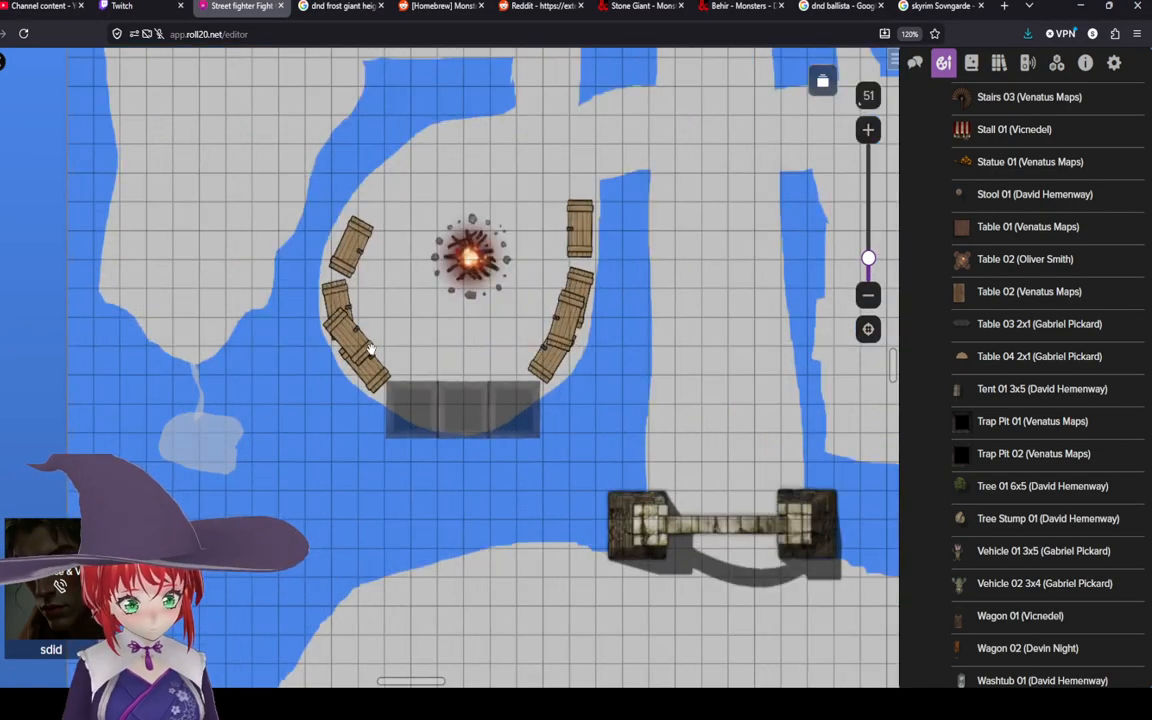
drag(371, 349, 367, 434)
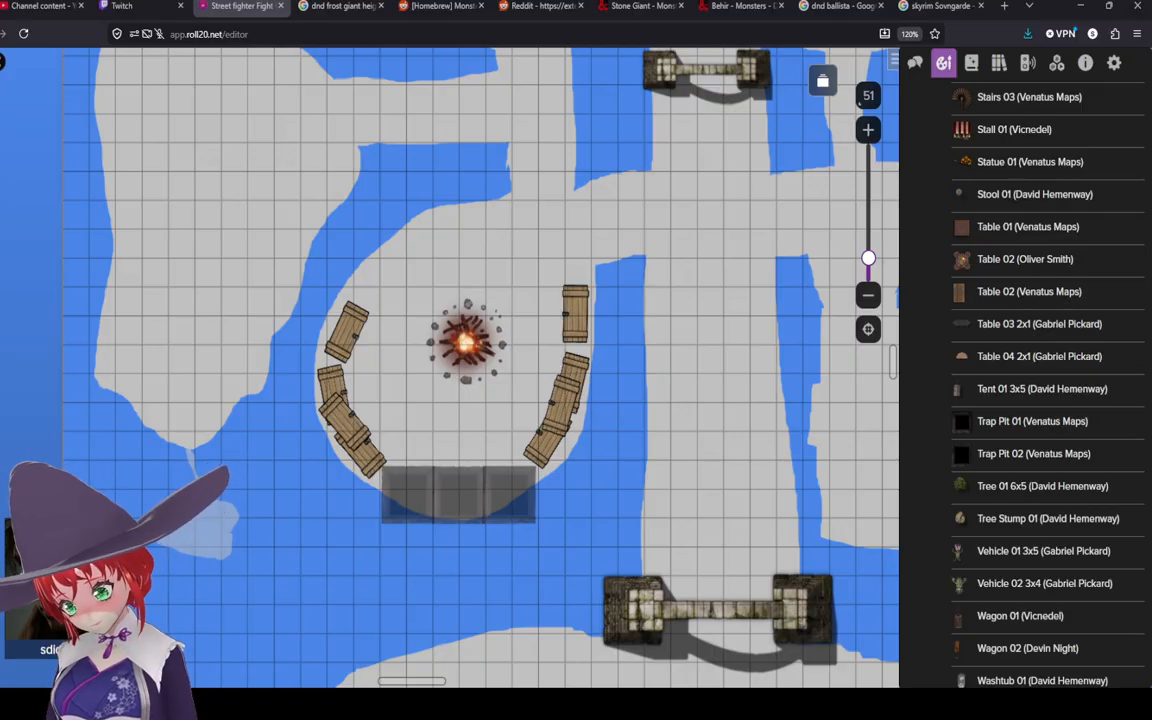
scroll(894, 545, down, 3)
scroll(910, 540, up, 3)
scroll(826, 510, up, 3)
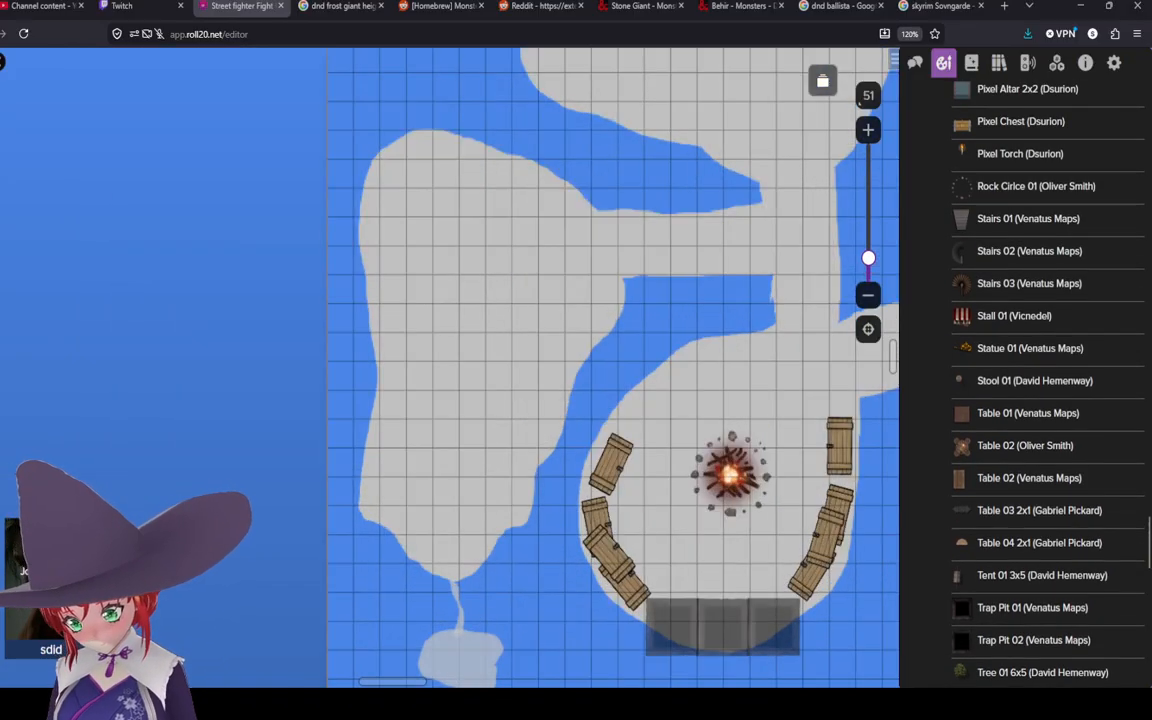
Step: Place the Tree 3 by Owlbear Emporium prop below the campfire ring and flatten it to fill the grey rectangle there
drag(767, 480, 466, 419)
scroll(480, 356, down, 3)
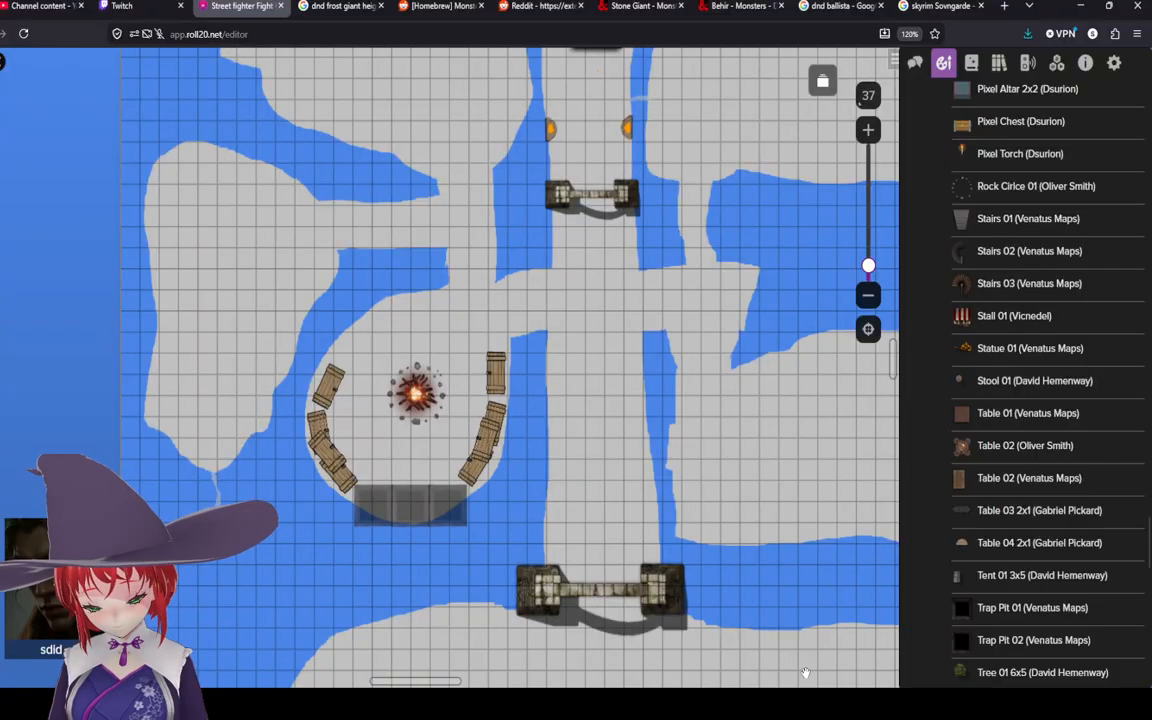
scroll(1045, 380, down, 15)
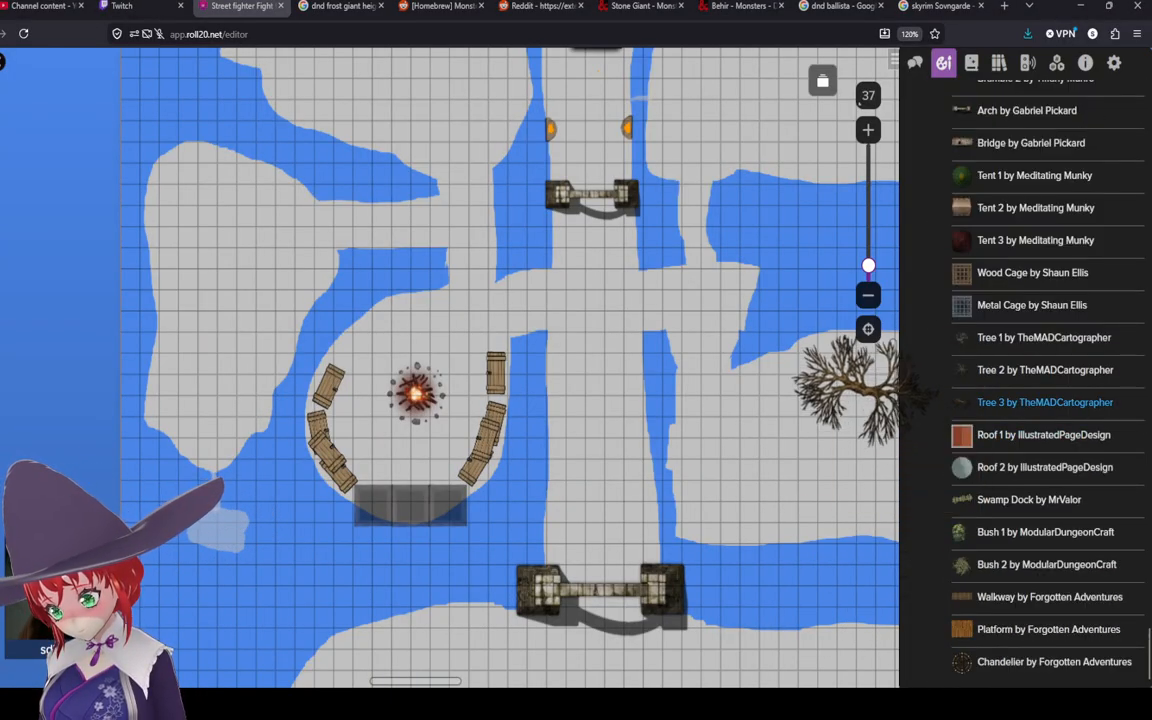
scroll(1045, 380, up, 3)
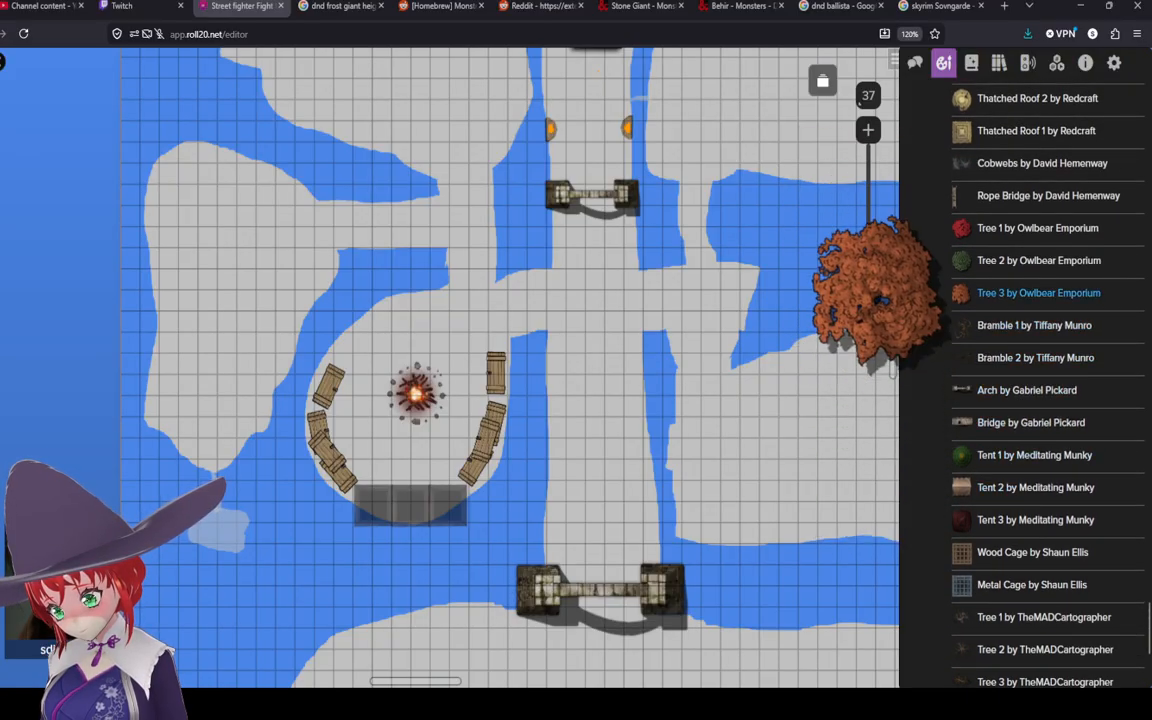
drag(1038, 292, 432, 501)
scroll(432, 500, up, 3)
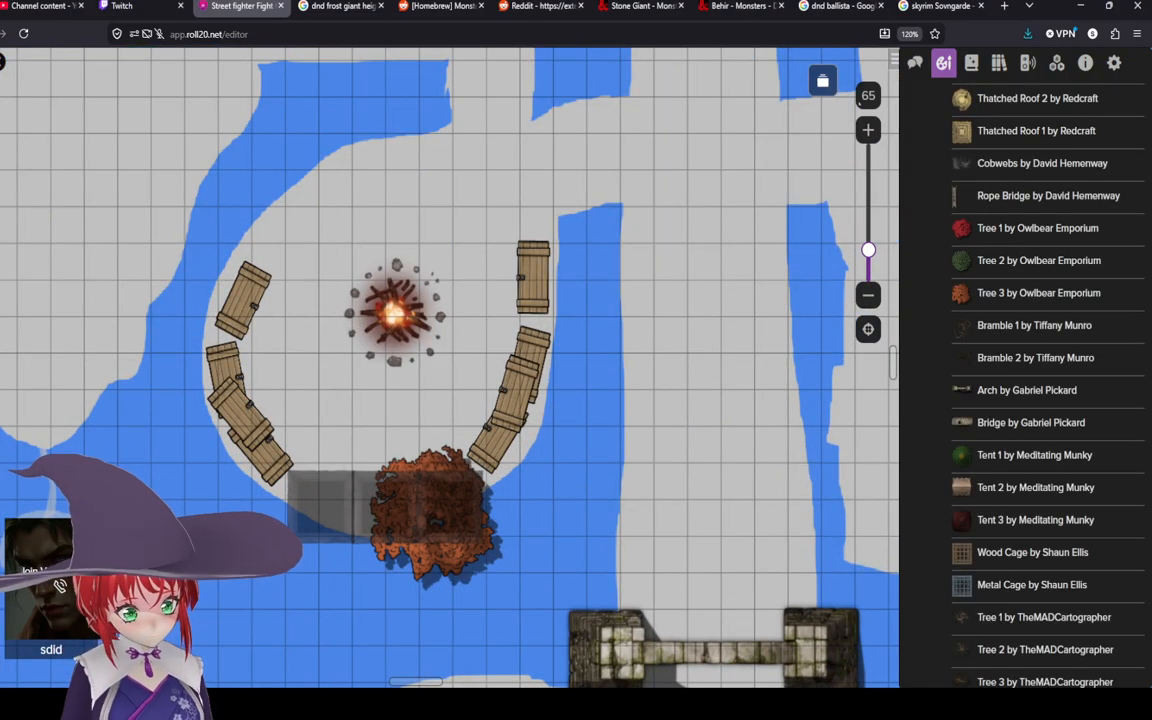
right_click(425, 540)
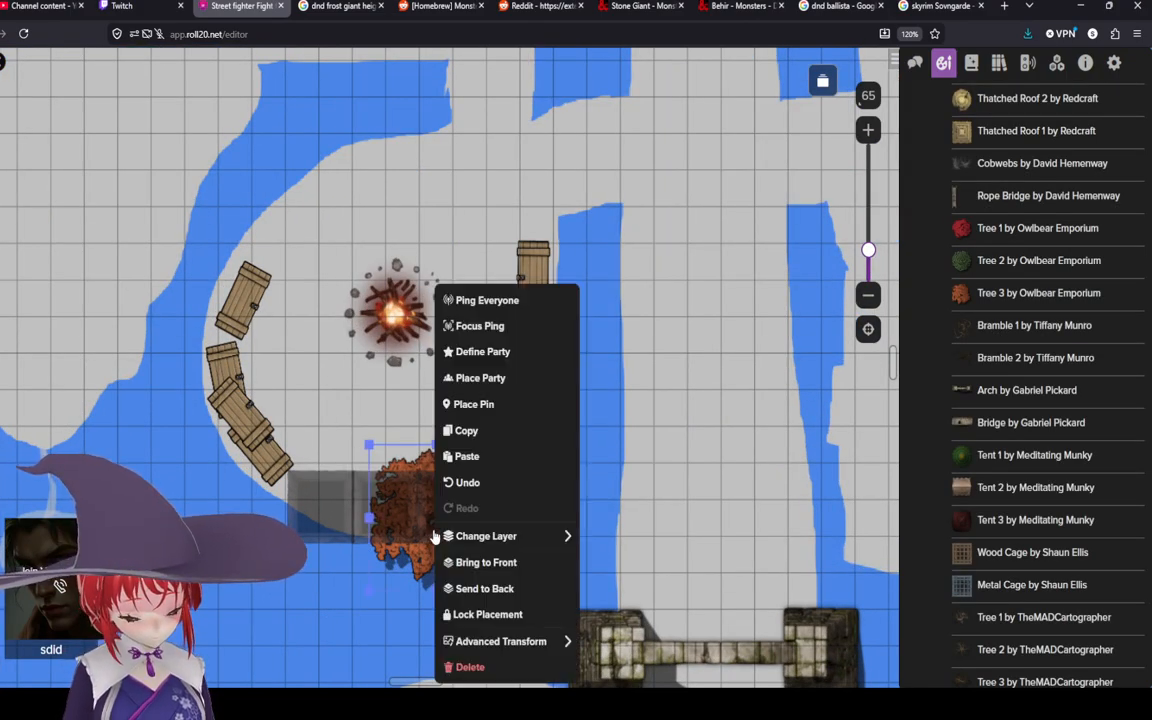
click(540, 641)
click(628, 514)
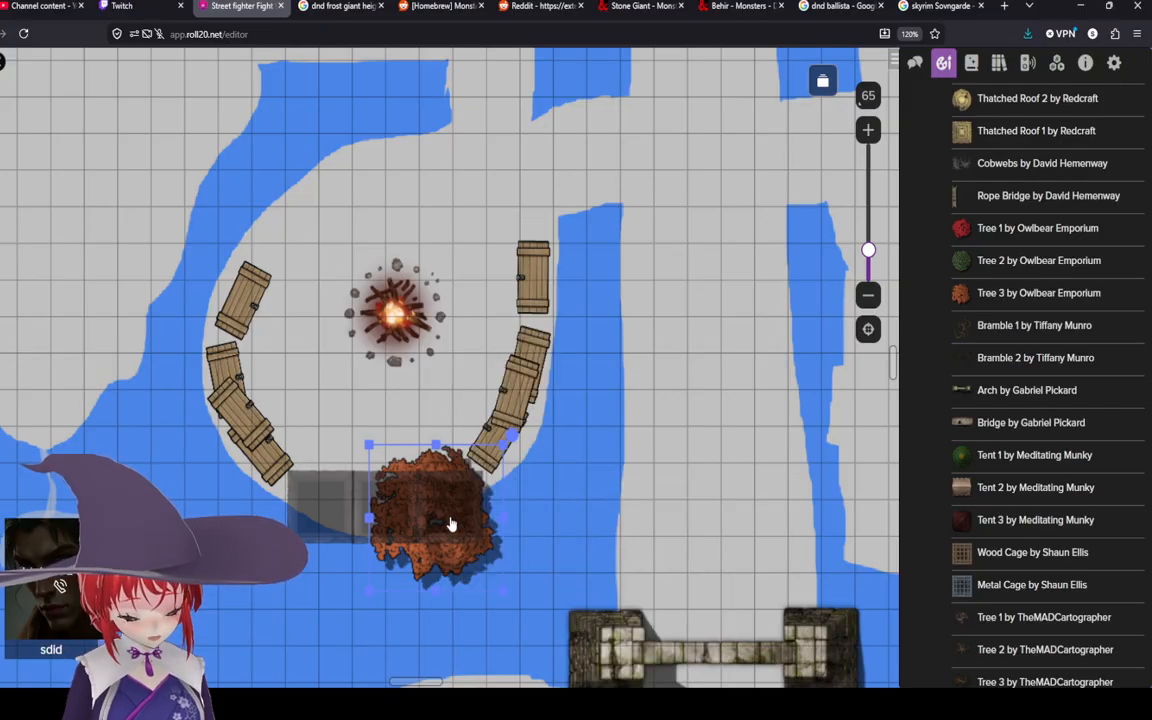
mouse_move(435, 590)
mouse_down()
mouse_move(442, 566)
mouse_move(427, 511)
mouse_move(470, 506)
mouse_move(462, 517)
mouse_move(388, 512)
mouse_move(471, 503)
mouse_up()
click(531, 502)
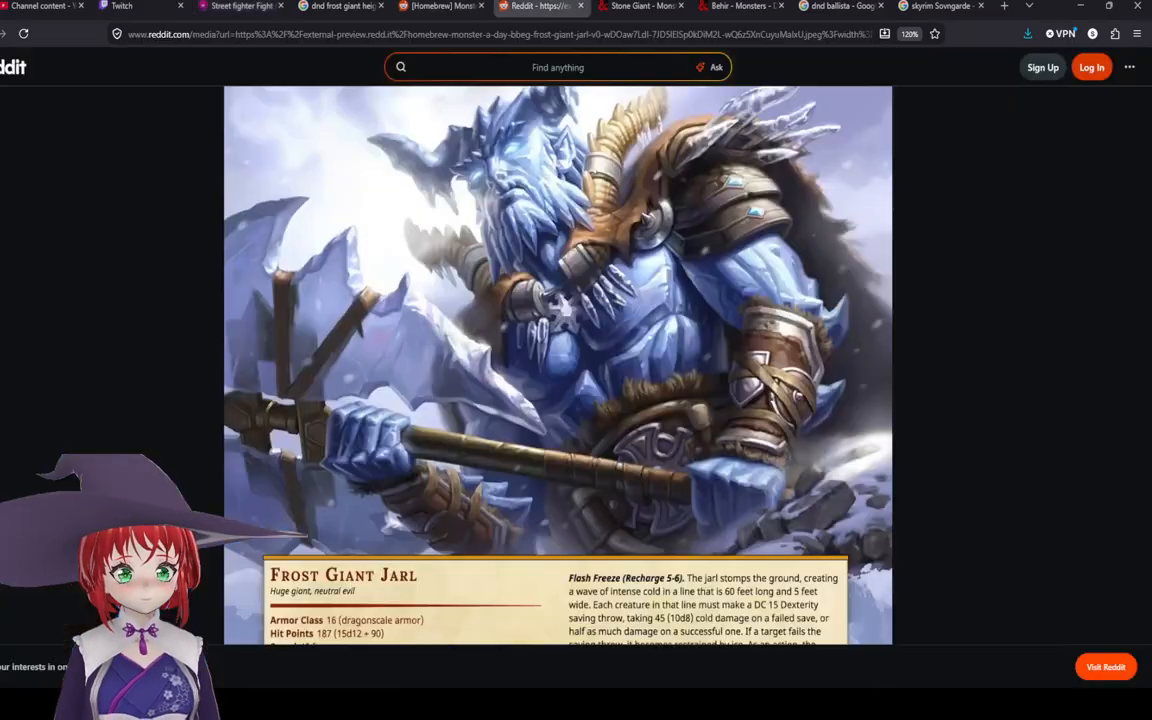
Step: Review the Frost Giant Jarl stat block in the Reddit tab and return to the map
click(537, 6)
scroll(543, 267, down, 4)
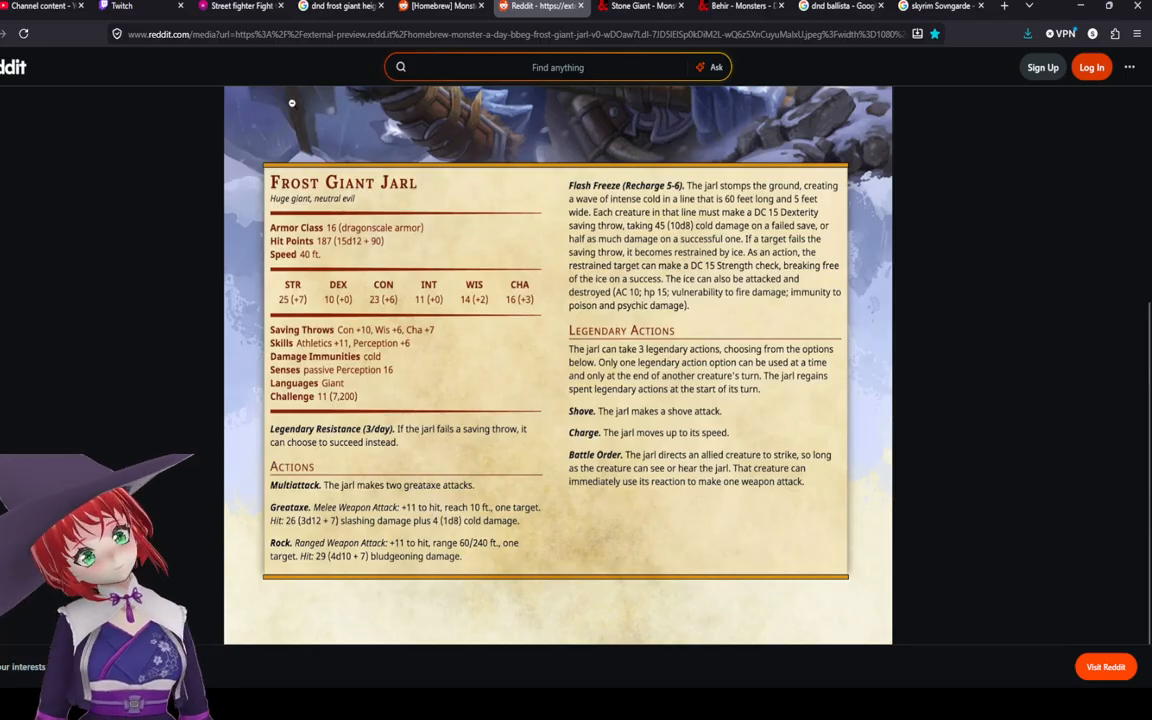
click(240, 6)
click(817, 670)
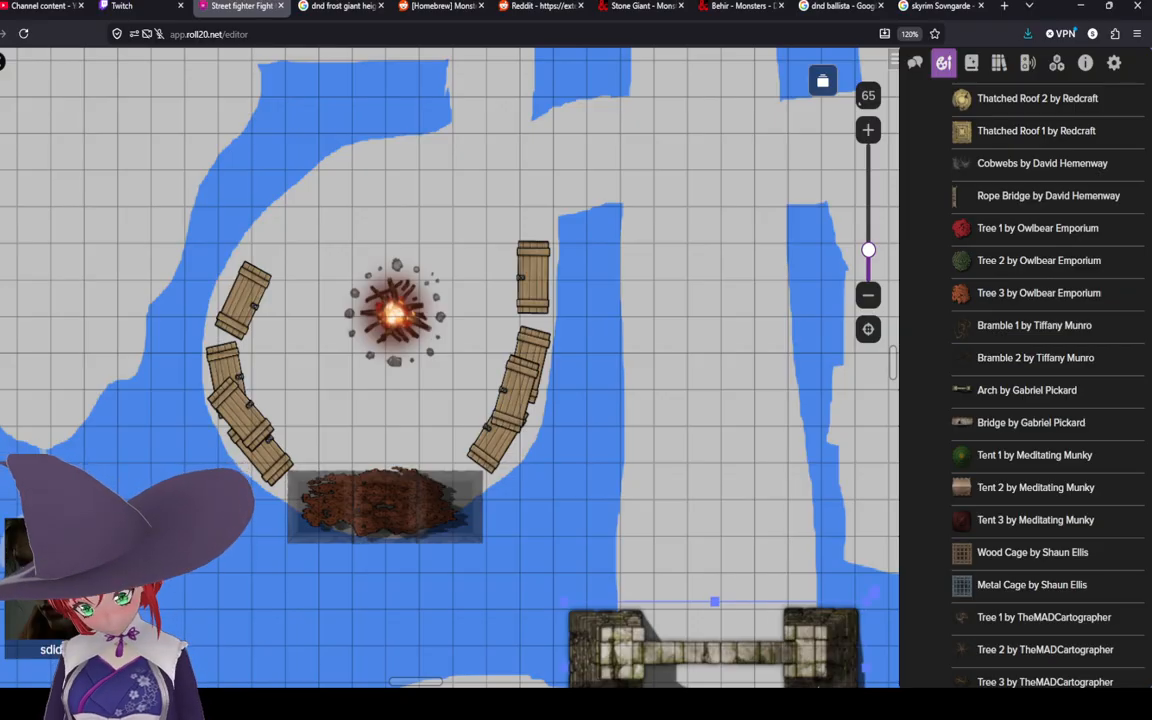
click(631, 395)
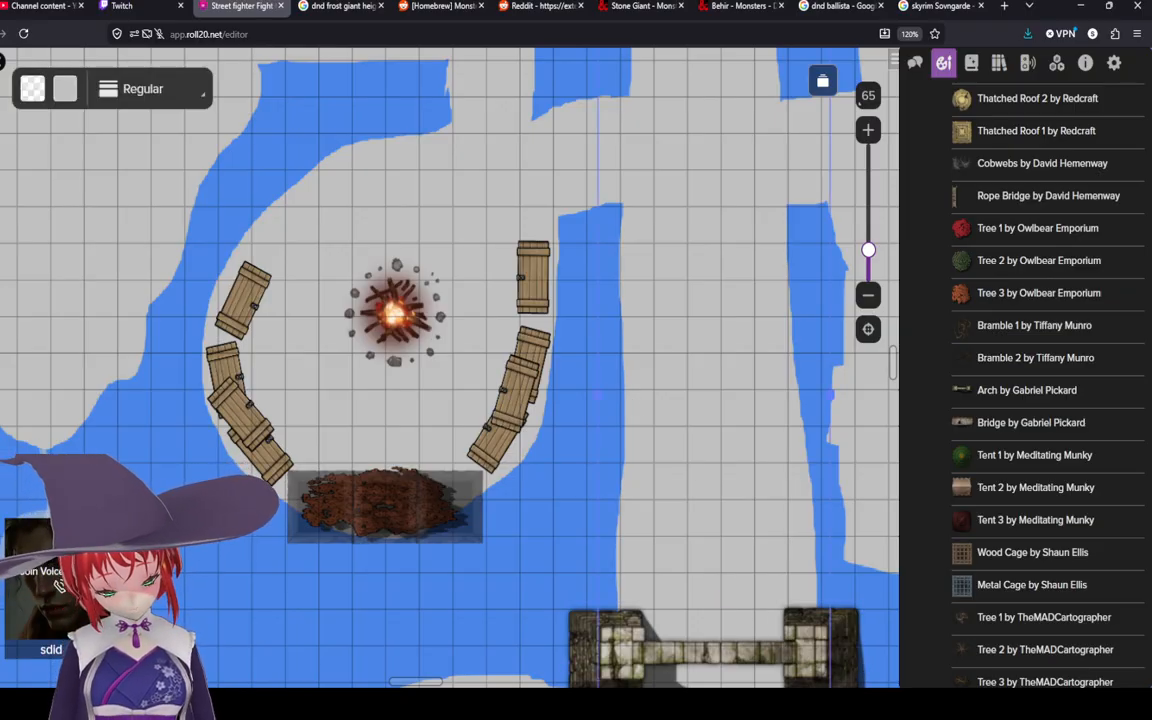
click(470, 614)
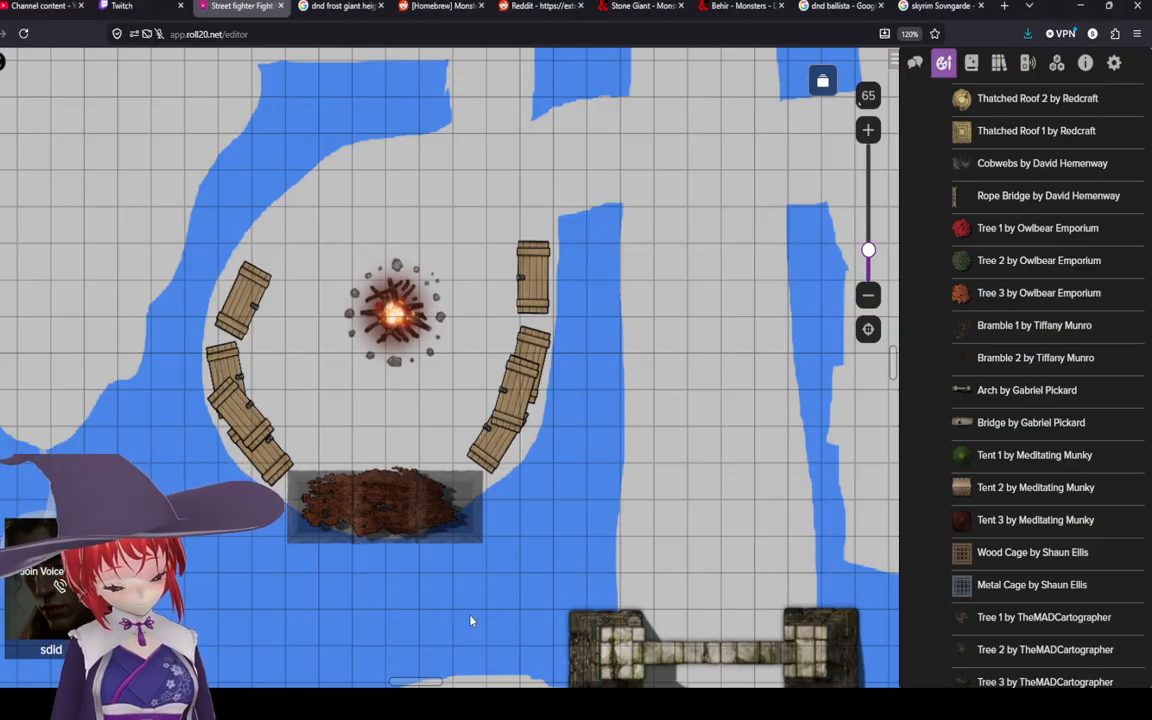
scroll(490, 570, down, 2)
scroll(178, 299, up, 1)
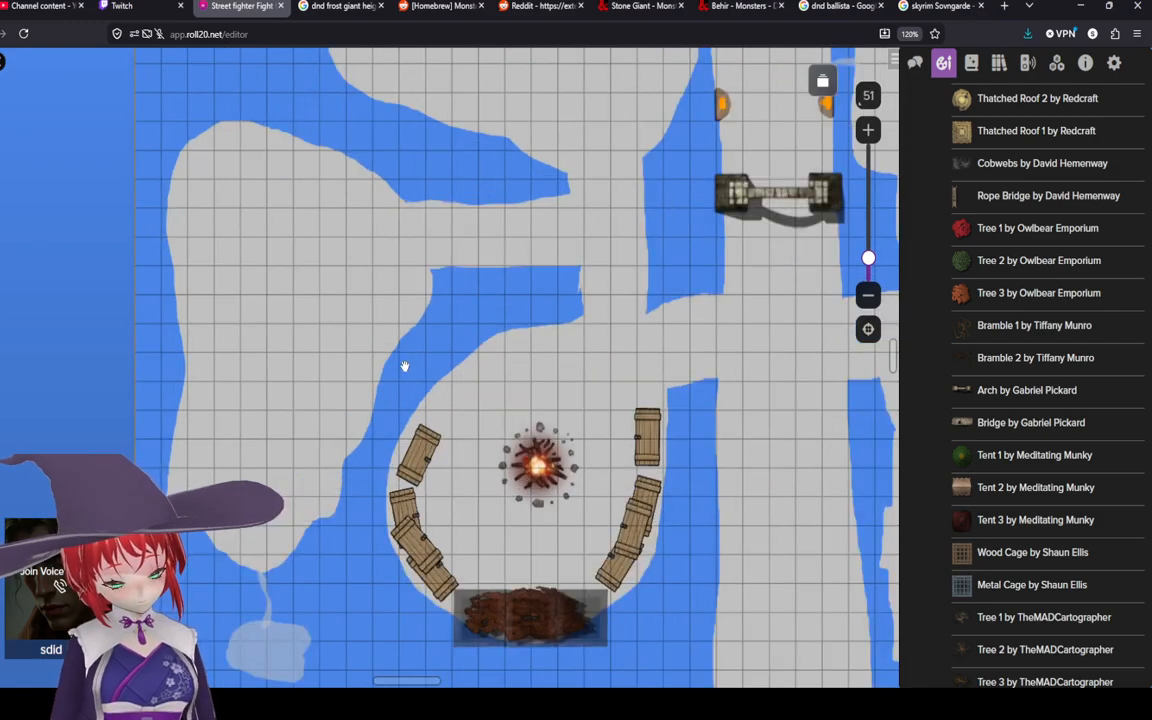
drag(404, 365, 332, 316)
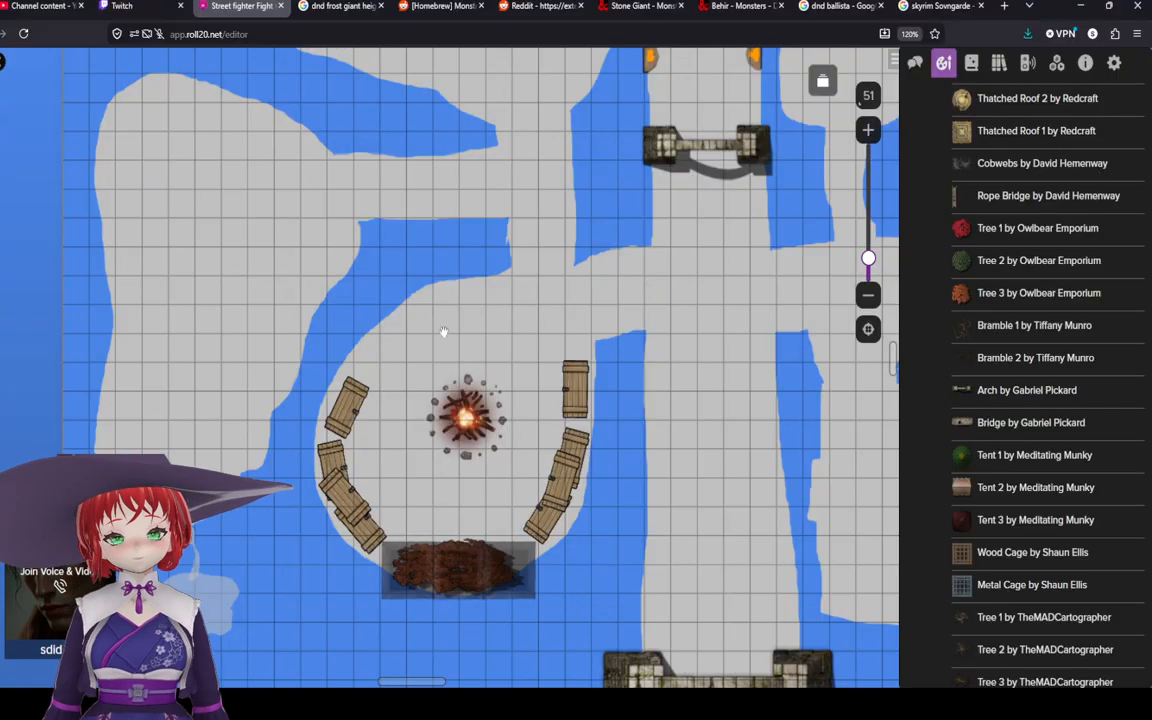
drag(442, 329, 559, 322)
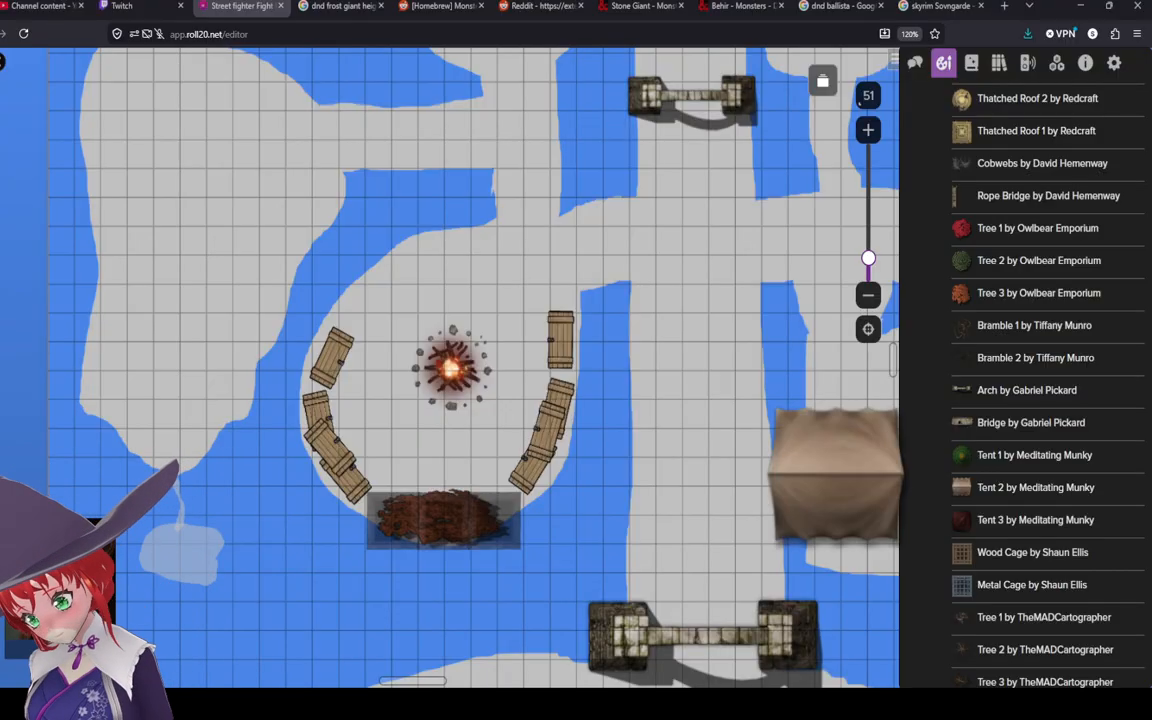
scroll(1032, 459, down, 1)
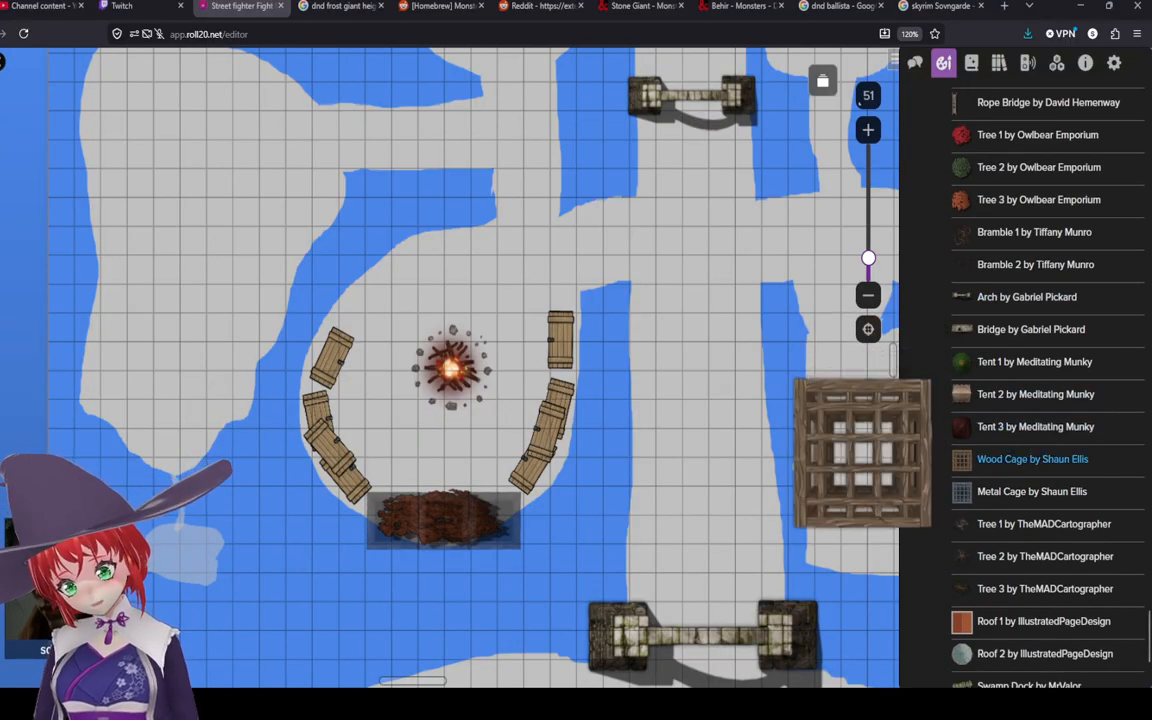
scroll(1032, 459, down, 1)
Step: Read the Monday Monster: The Wendigo article and its Wendigo CR 11 stat block on Kobold Press
scroll(1035, 300, down, 1)
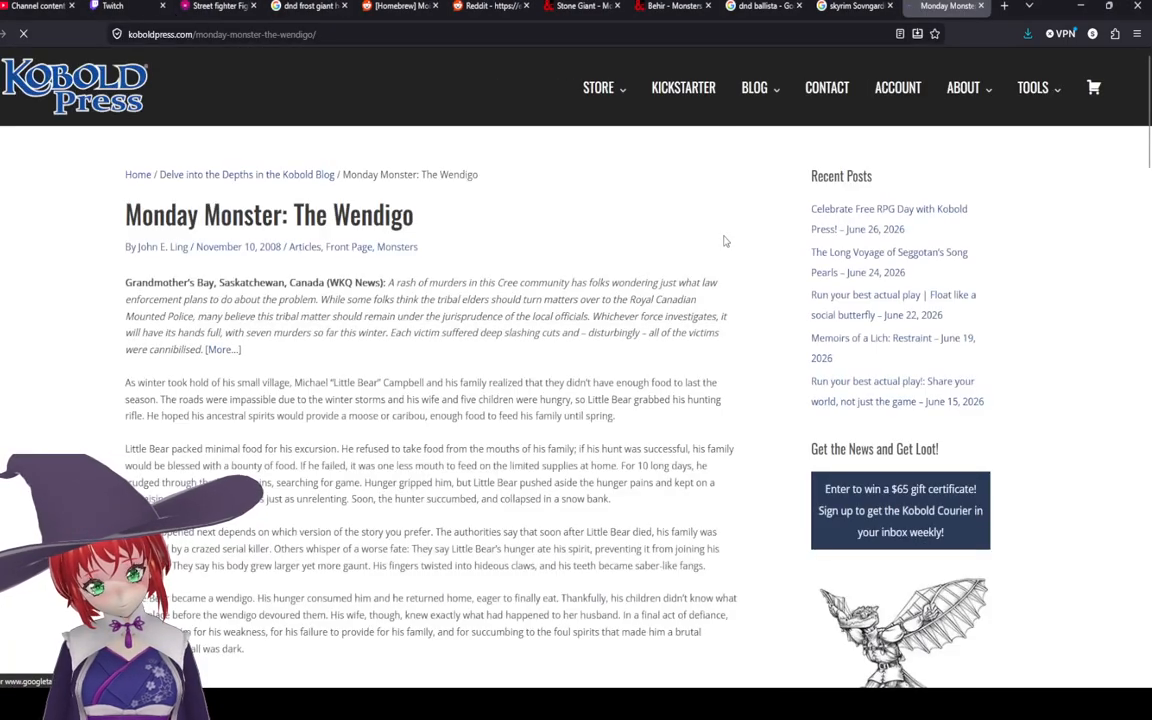
scroll(570, 343, down, 3)
scroll(552, 354, up, 2)
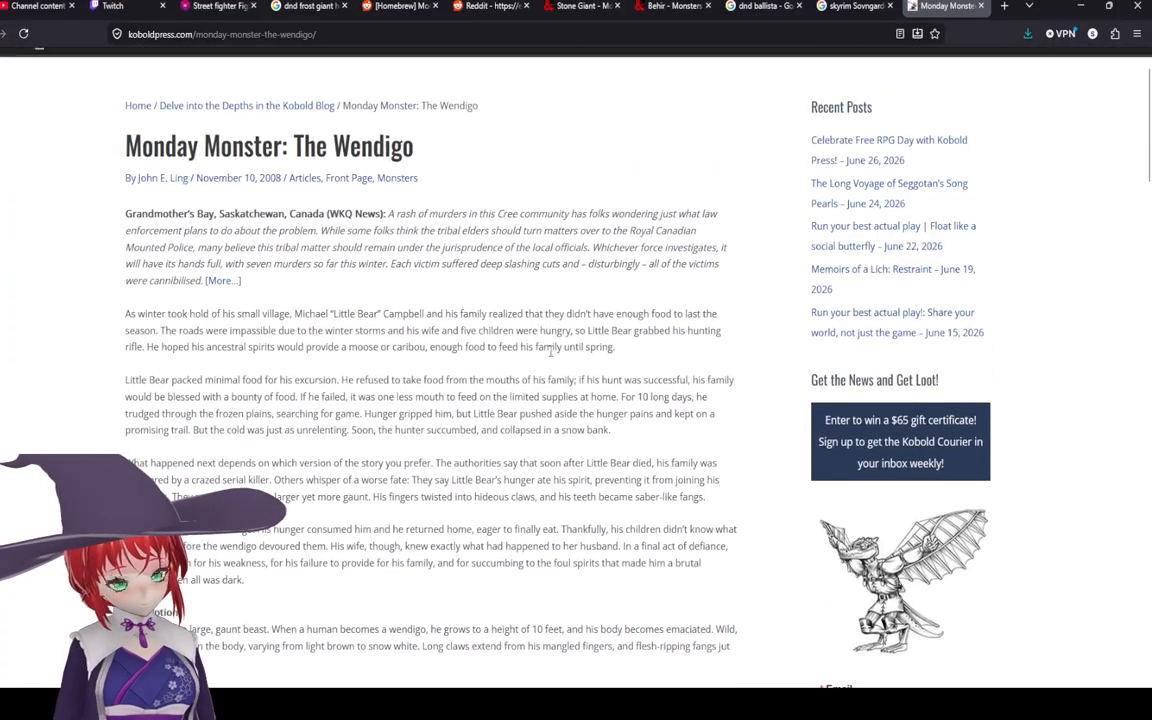
scroll(459, 313, down, 5)
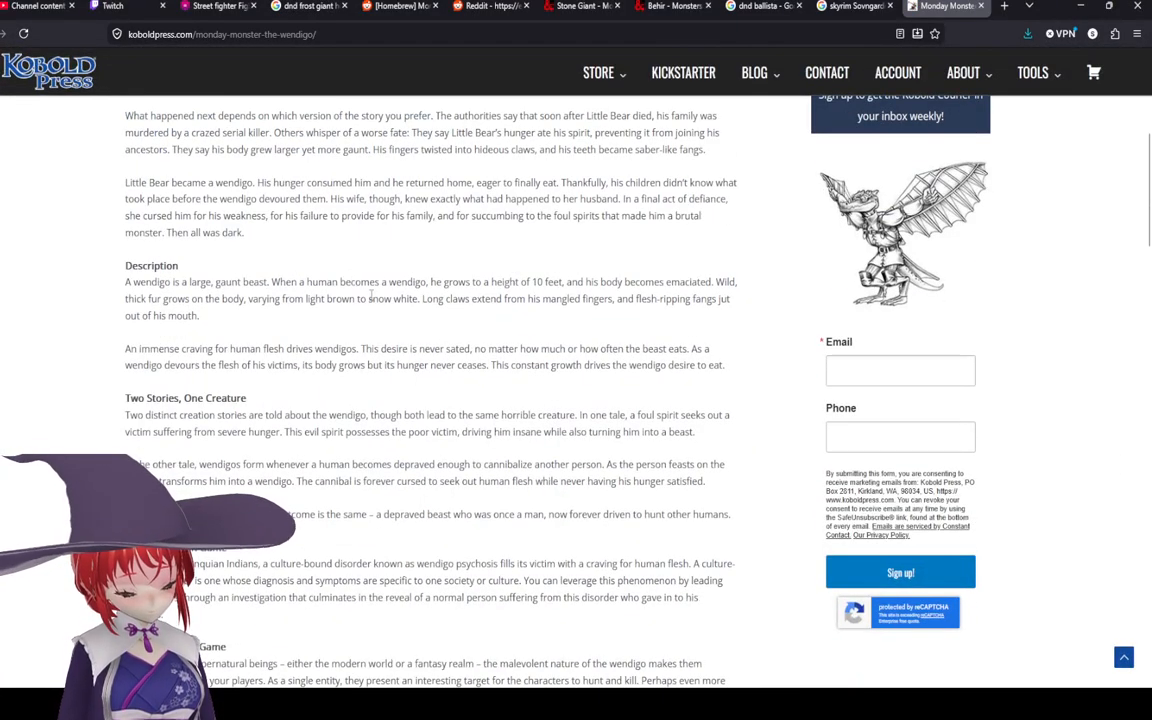
scroll(201, 407, down, 4)
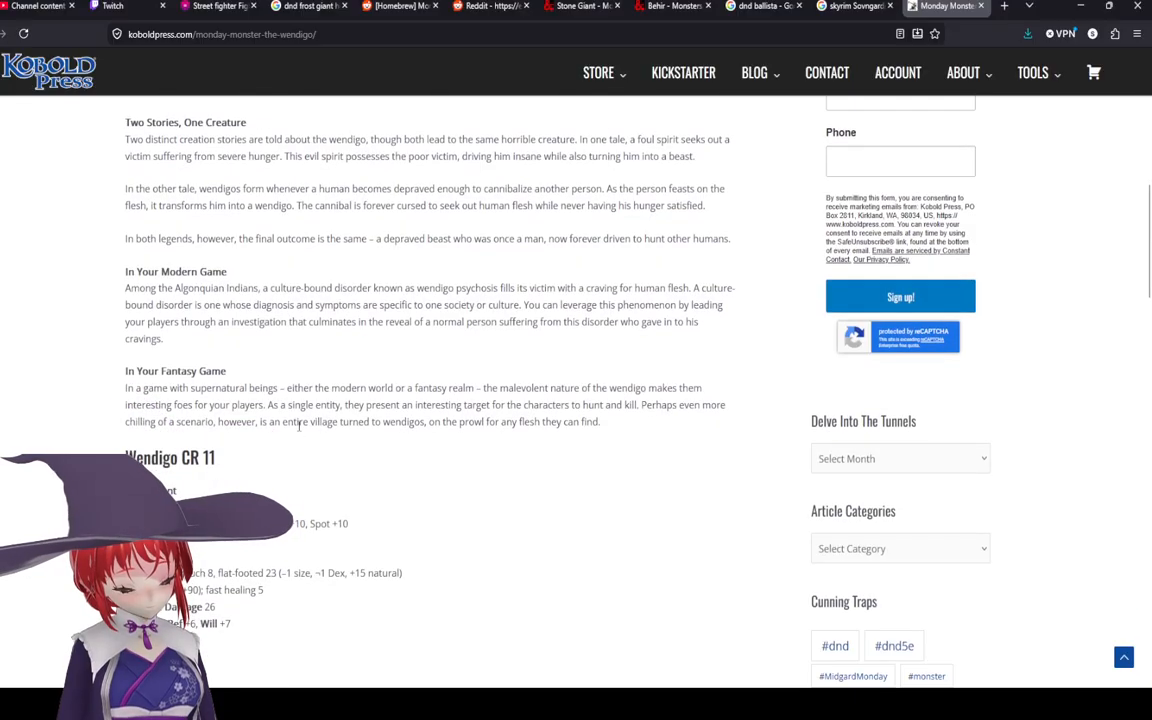
scroll(352, 366, down, 2)
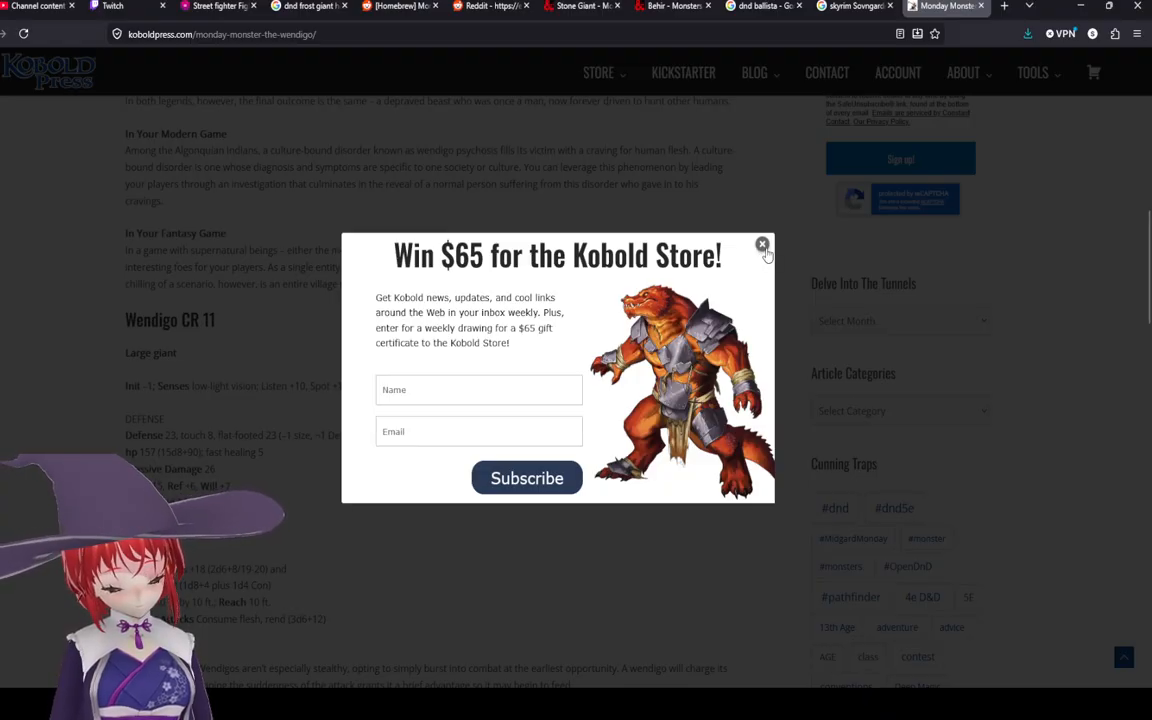
click(763, 245)
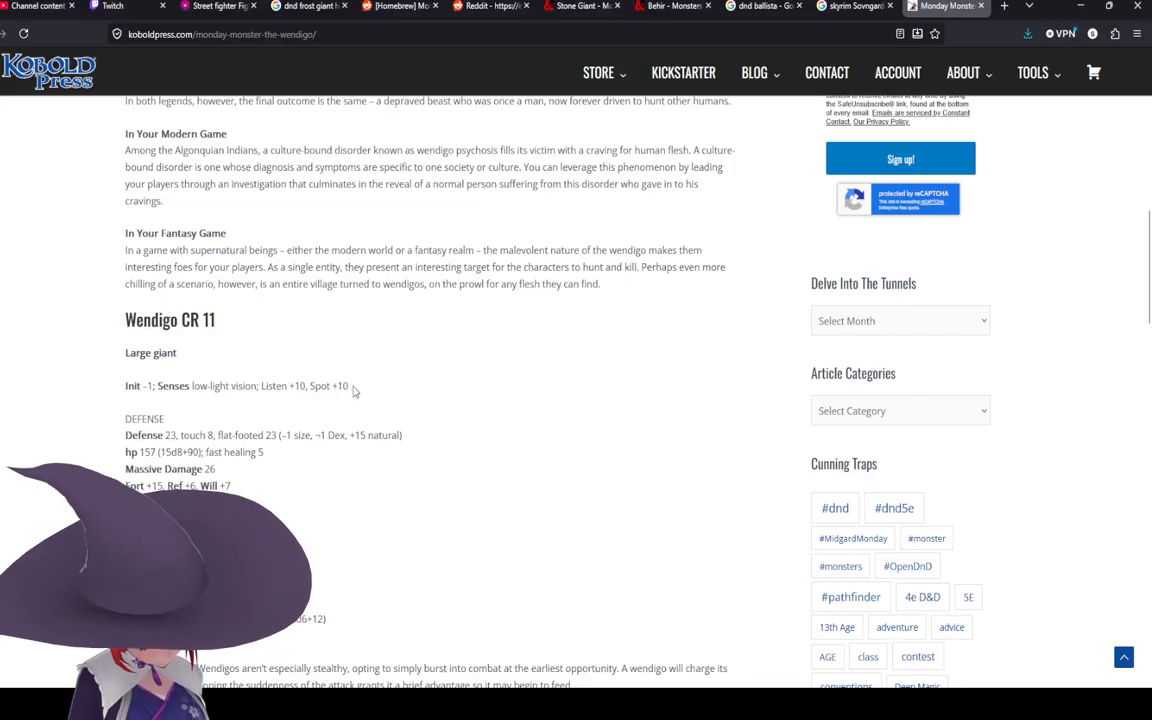
scroll(357, 399, down, 1)
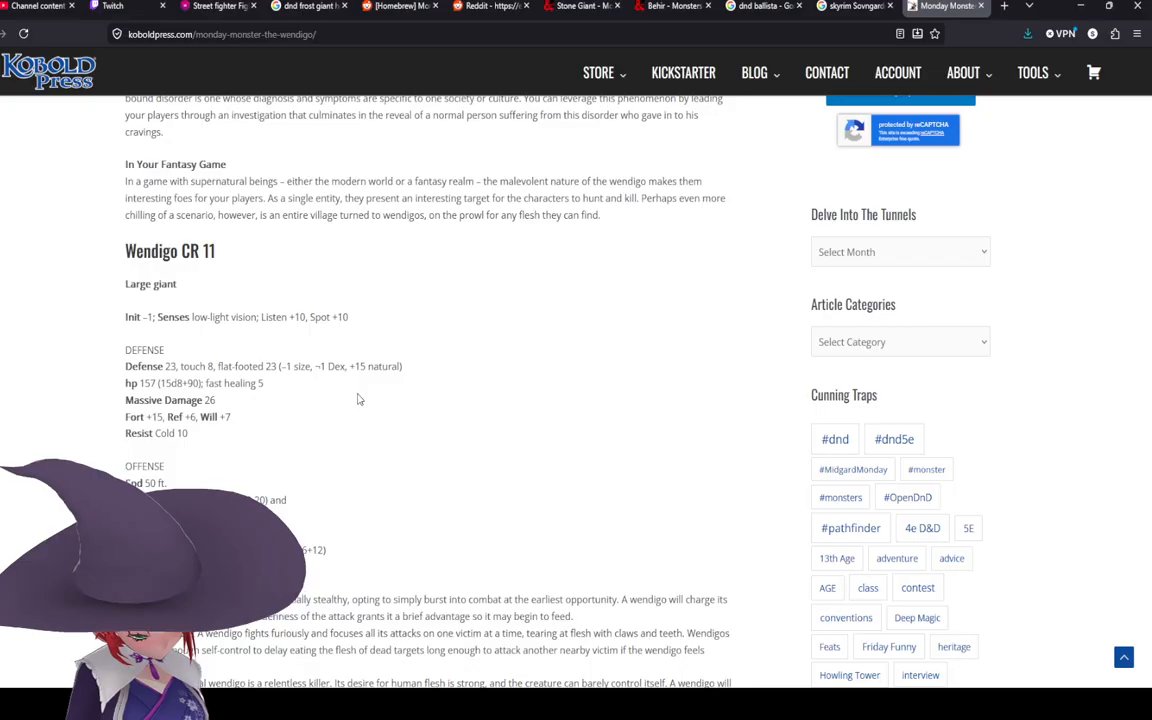
scroll(357, 399, down, 3)
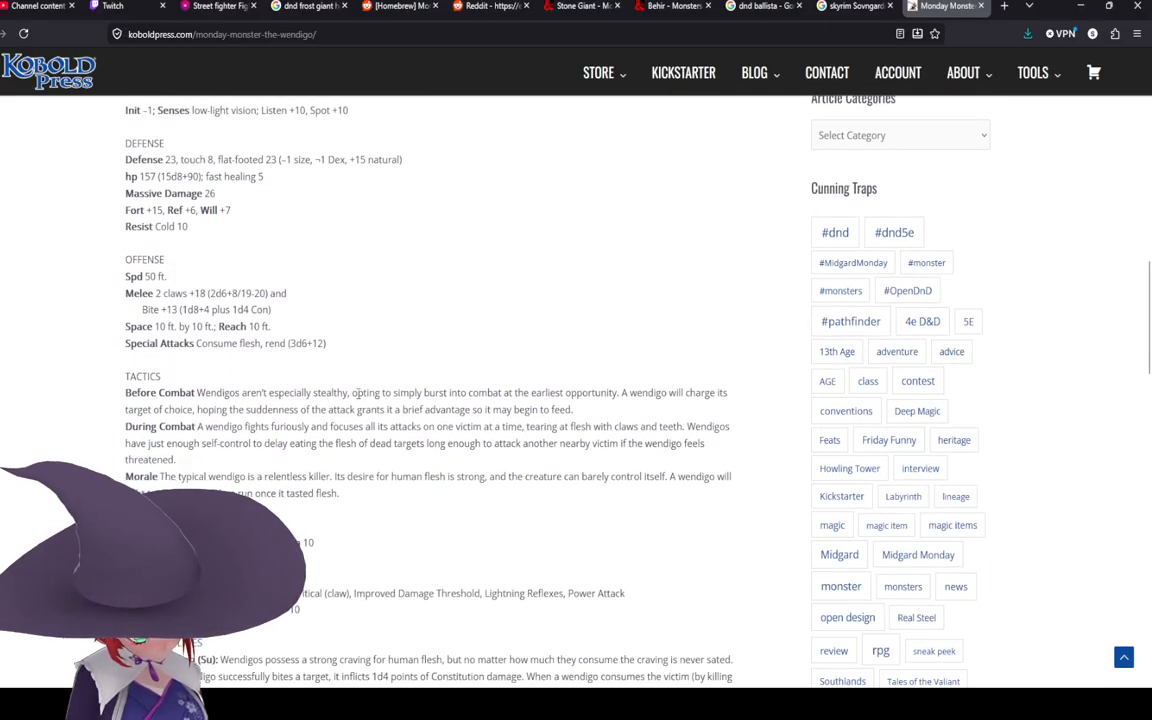
scroll(357, 393, up, 1)
scroll(357, 393, down, 1)
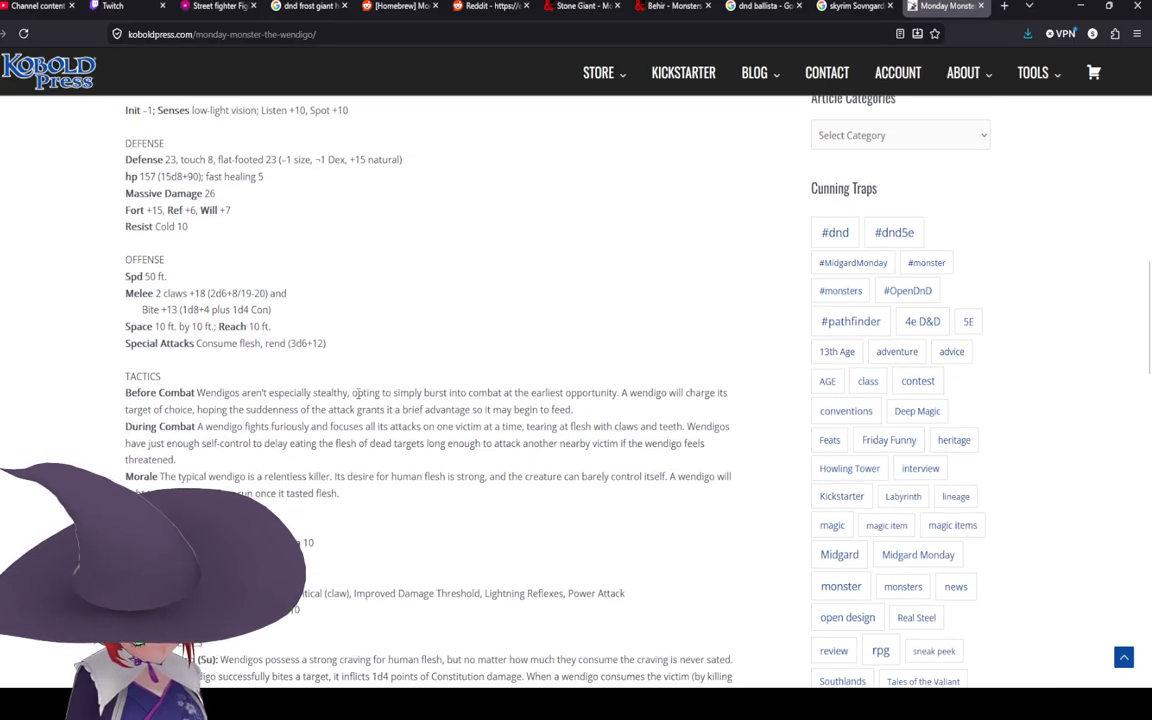
scroll(357, 393, down, 1)
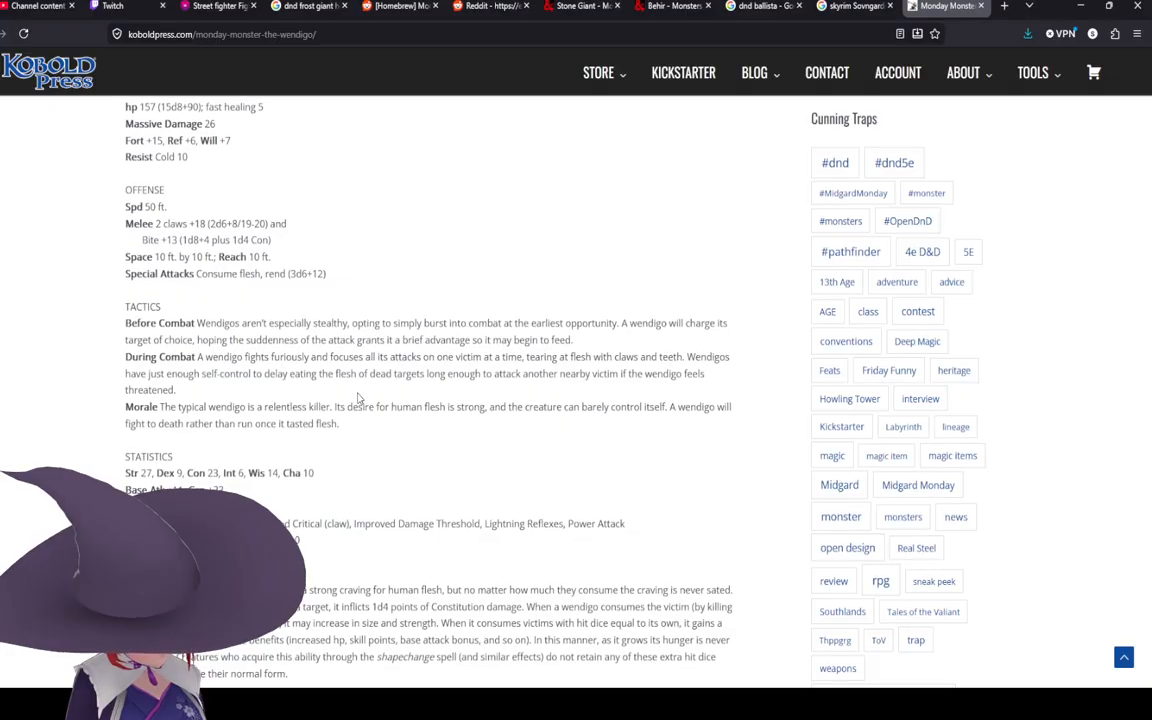
scroll(357, 397, down, 2)
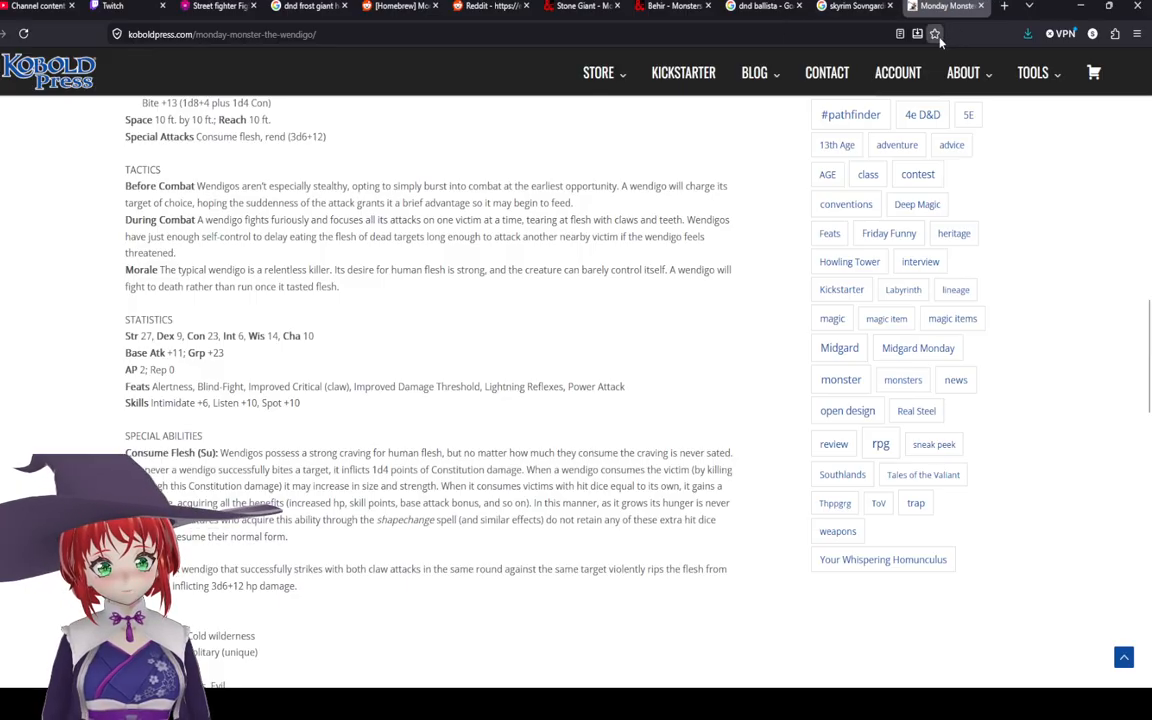
click(980, 6)
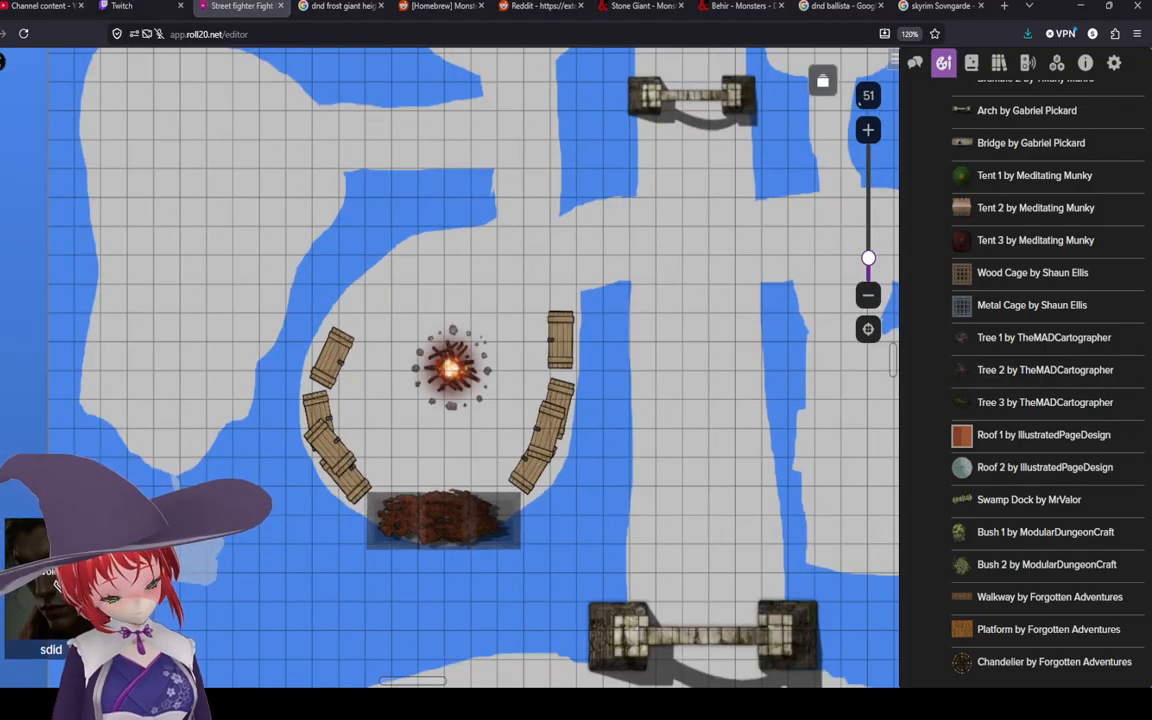
Step: Browse the Roll20 Foreground Sampler props in the art library
scroll(1045, 500, up, 1)
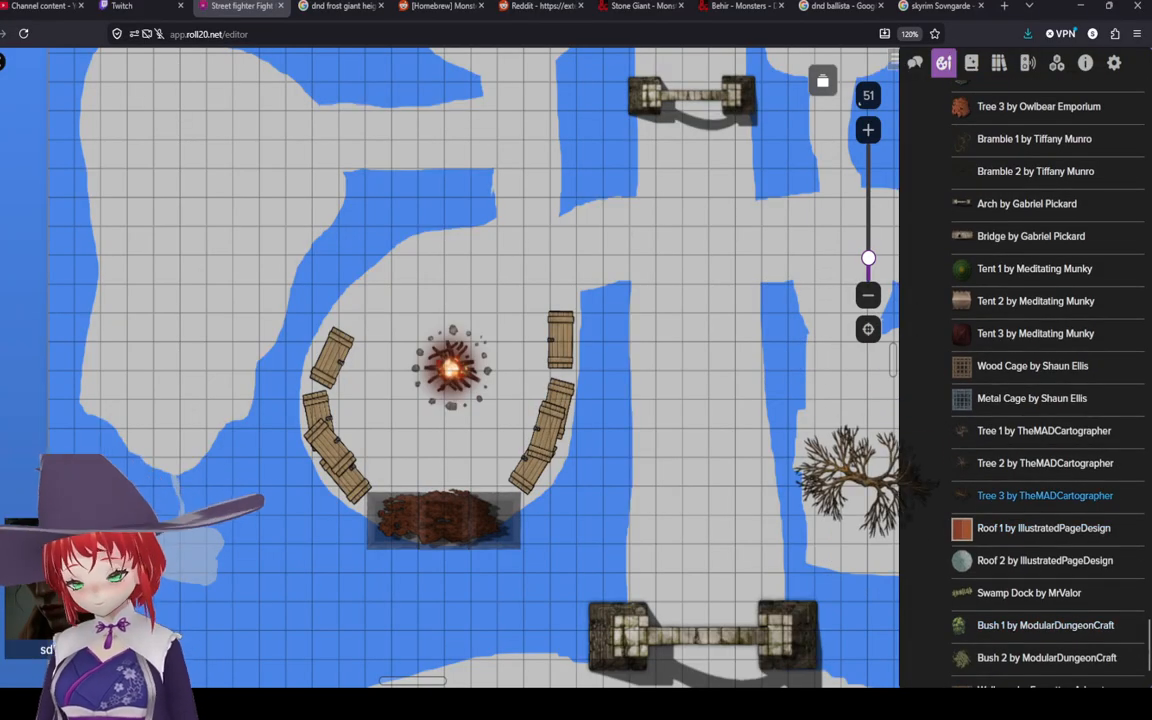
scroll(1040, 200, up, 1)
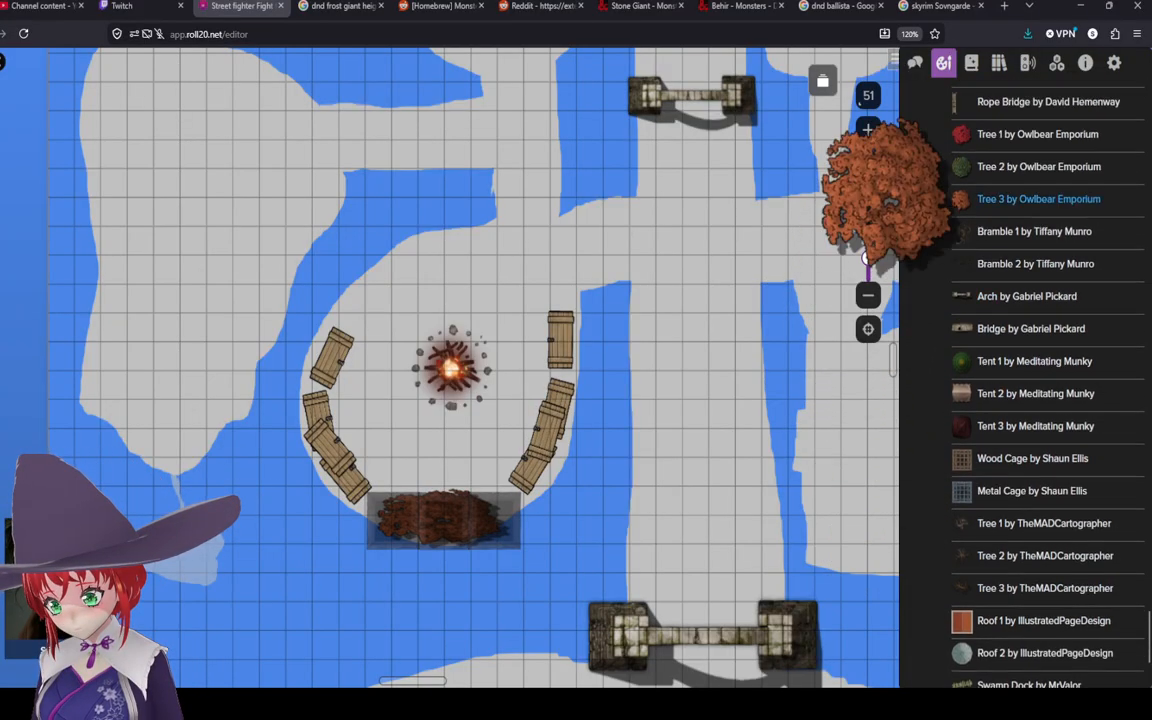
scroll(1035, 357, up, 1)
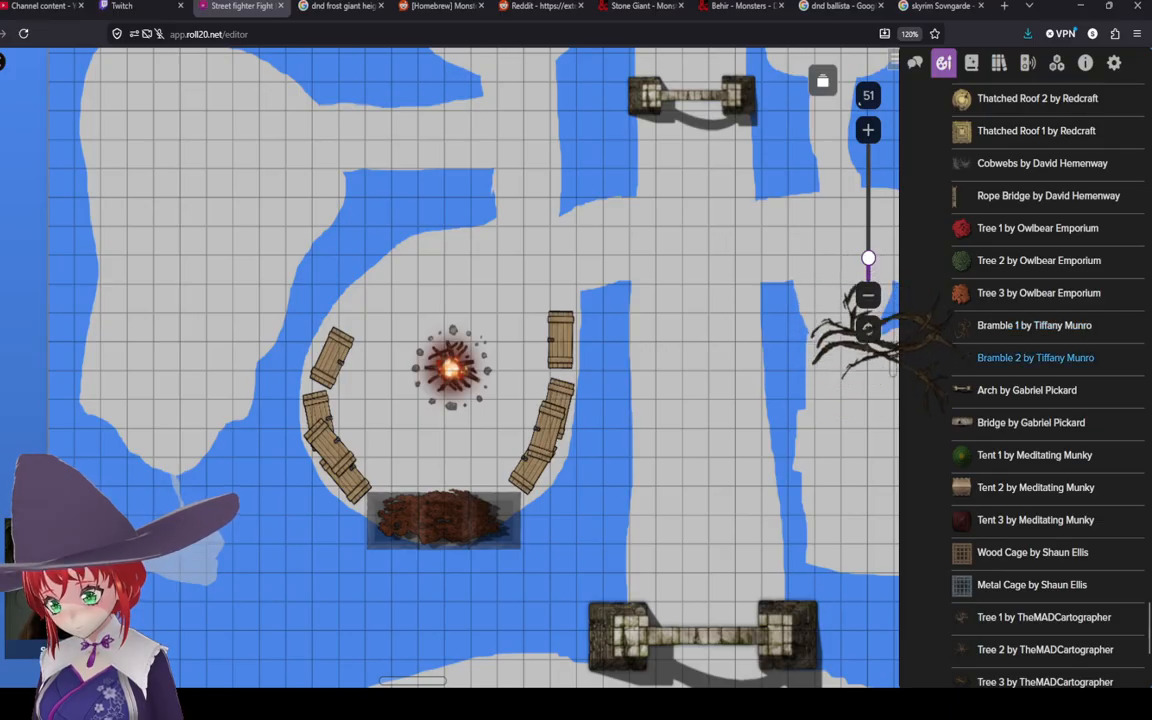
scroll(1035, 357, up, 1)
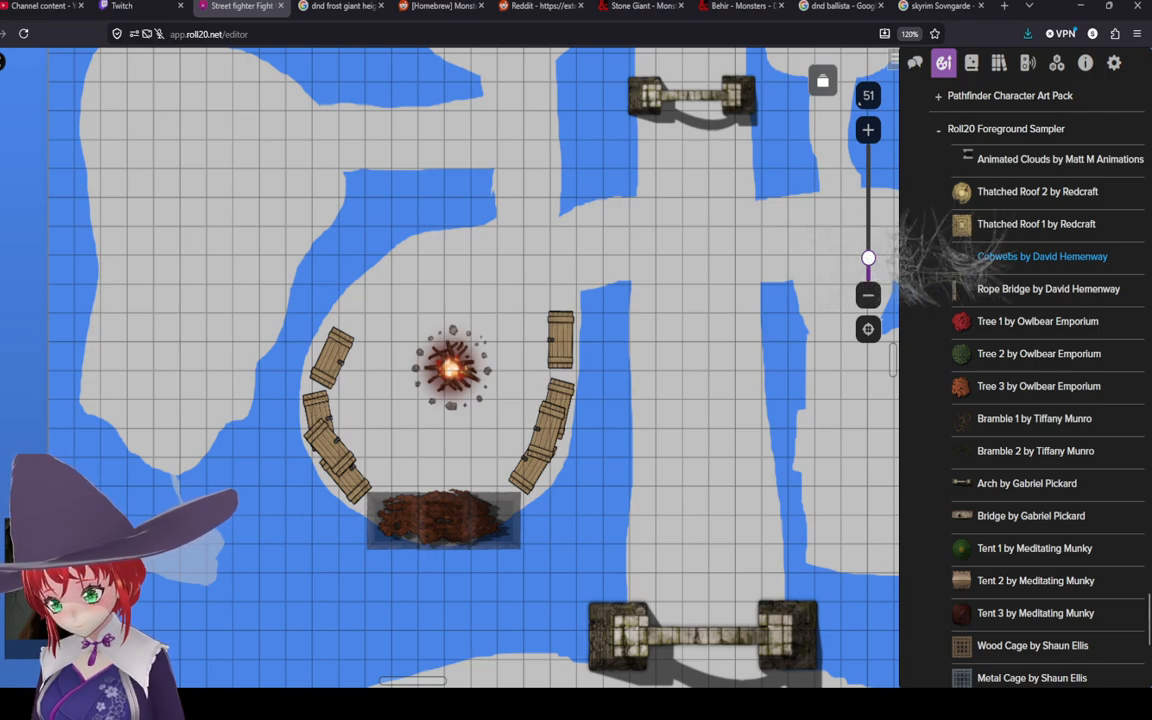
scroll(1040, 255, up, 1)
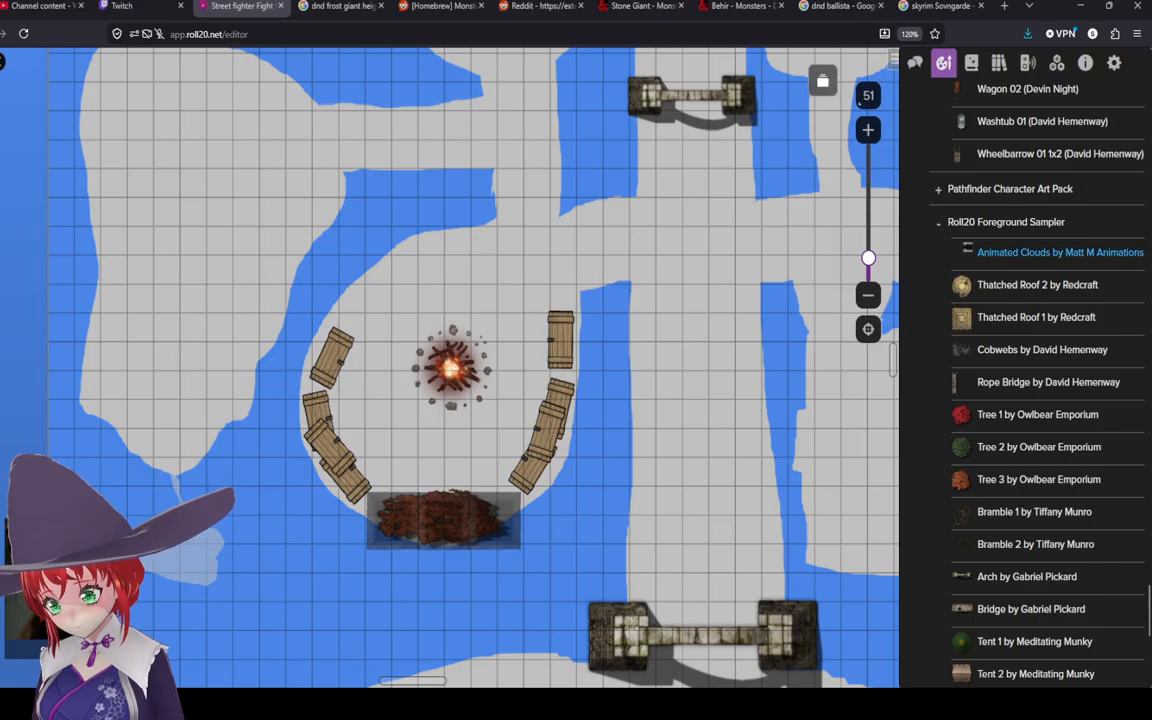
scroll(1035, 325, down, 2)
scroll(1035, 325, down, 3)
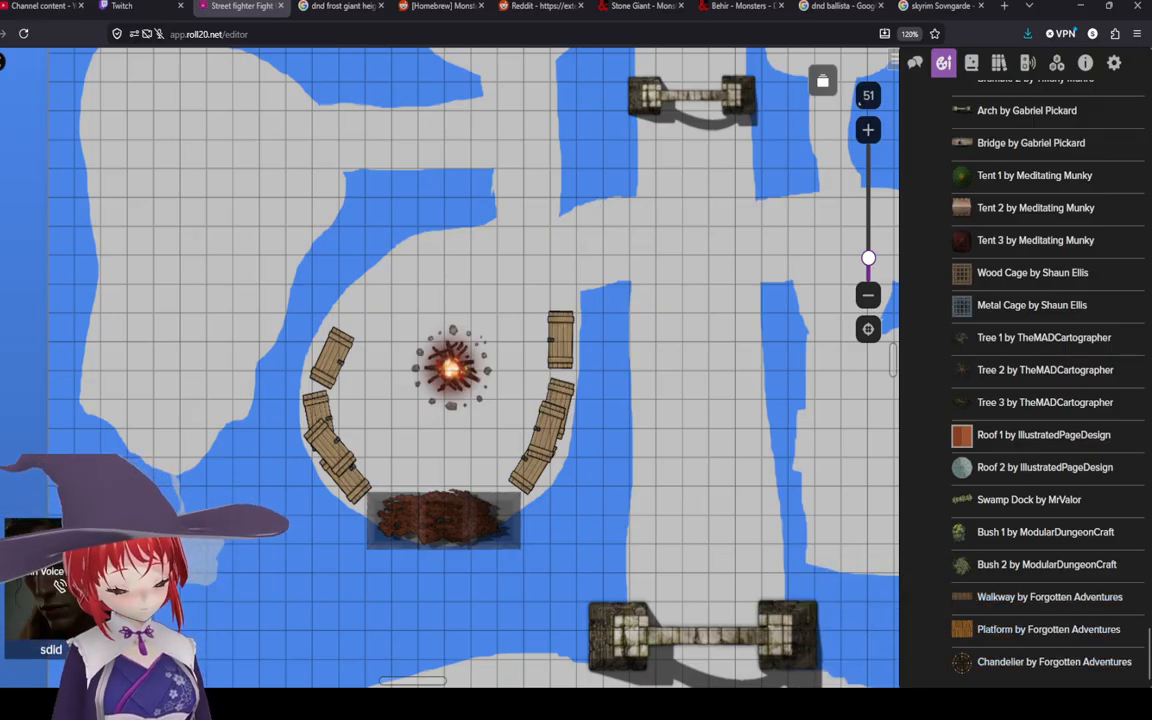
Step: Draw a brown line with transparent fill running northeast from the campfire ring's upper-left edge
click(2, 187)
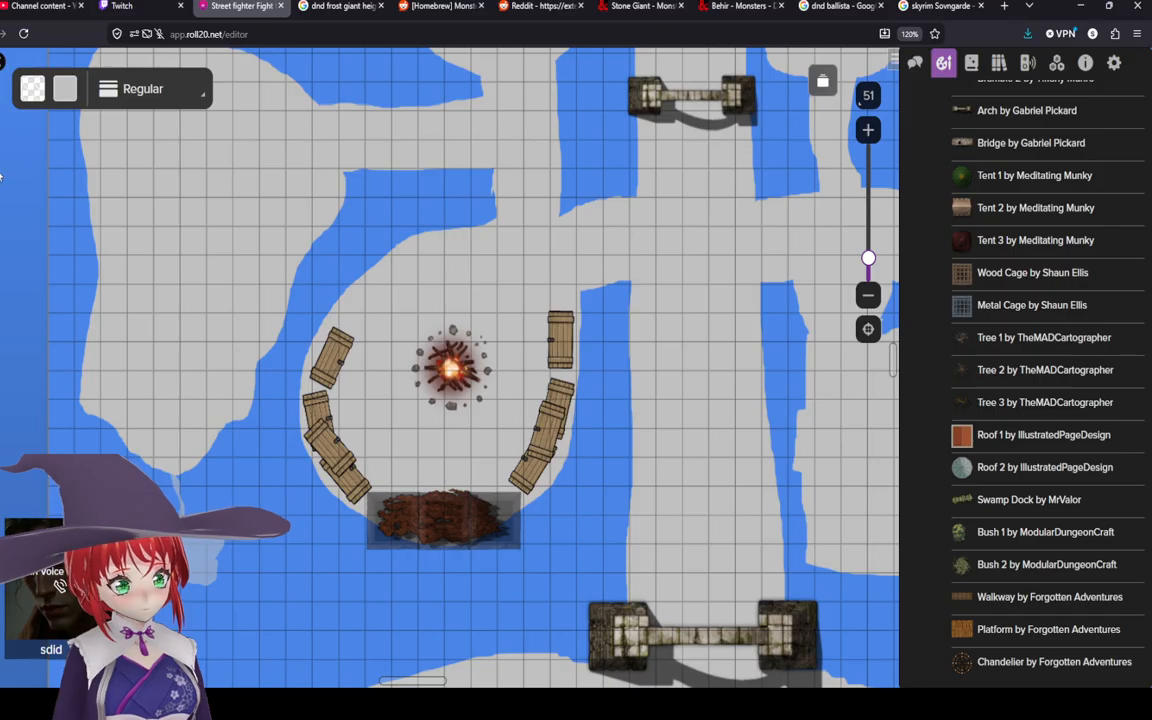
click(33, 88)
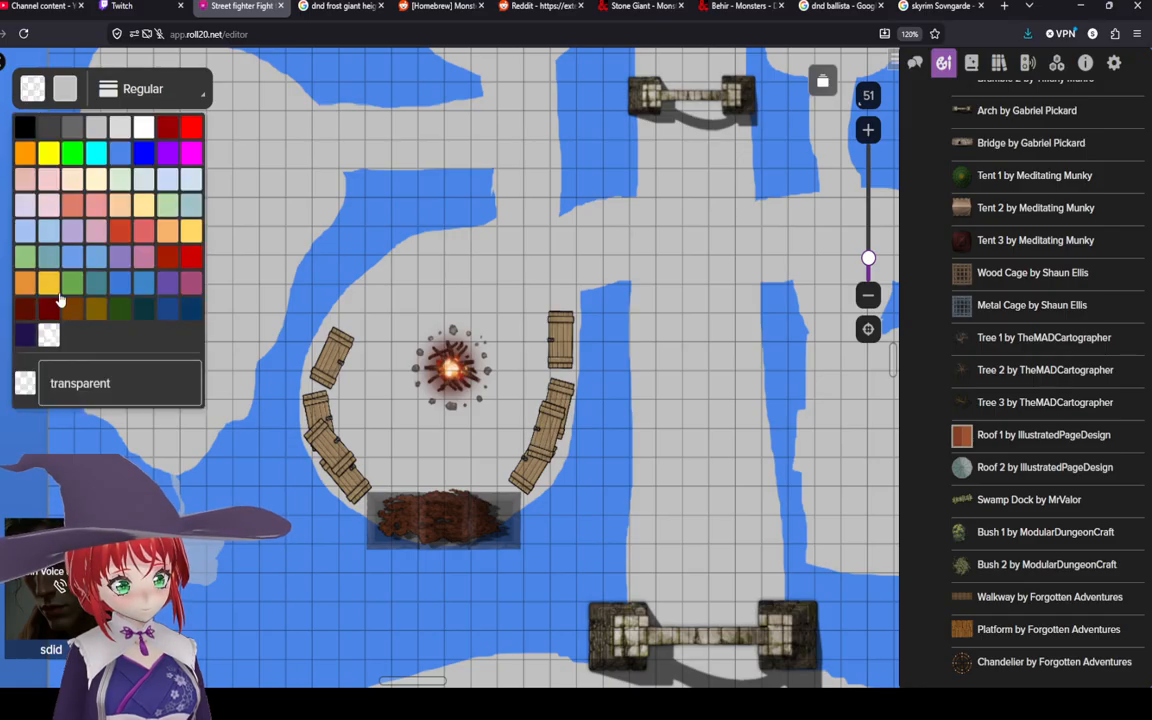
click(72, 305)
click(65, 88)
click(49, 336)
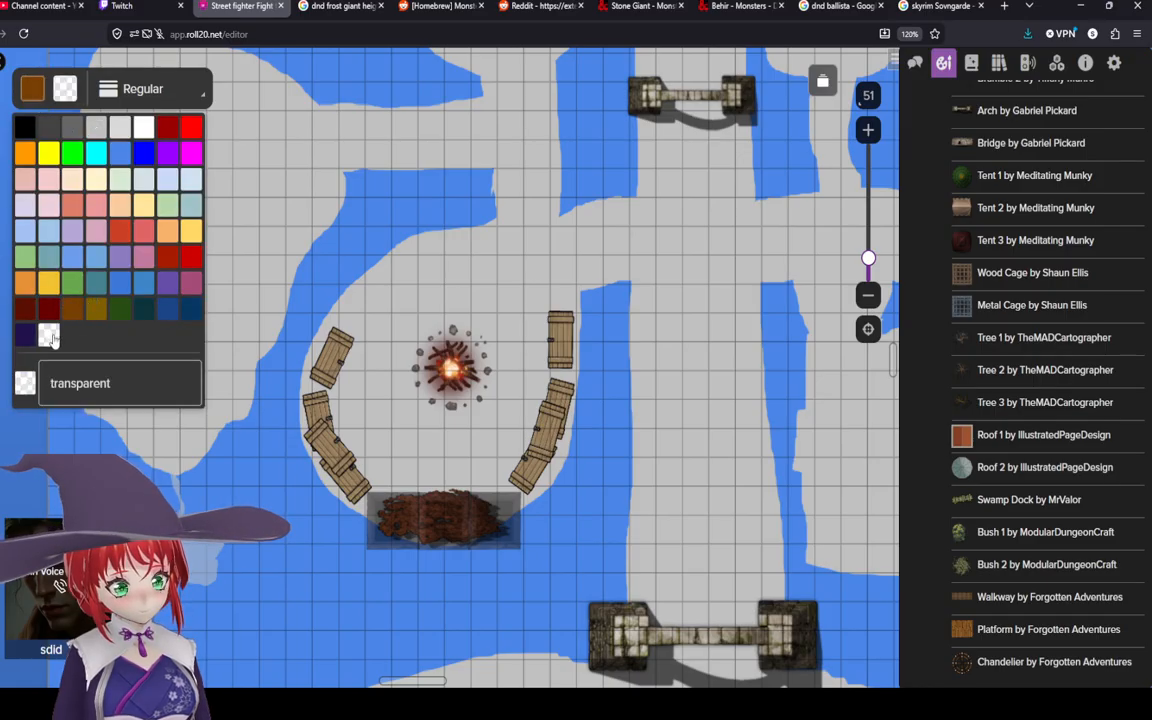
click(365, 312)
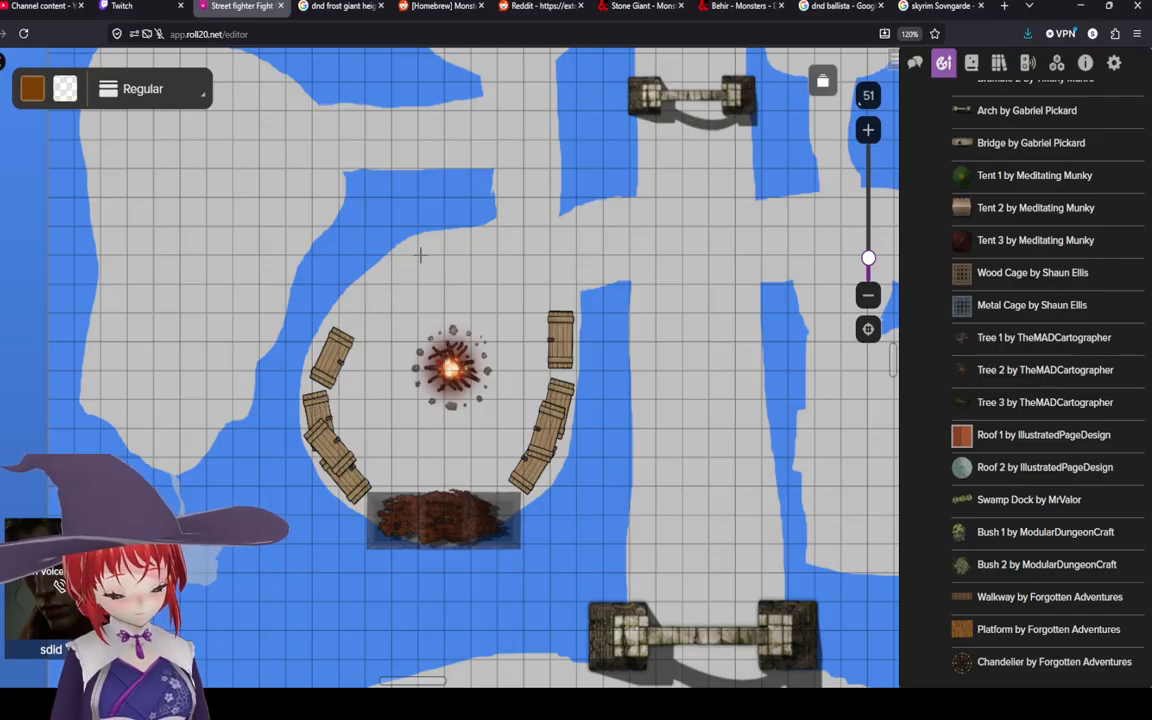
Step: Browse the Objects props and place Stool 01 (David Hemenway) on the map just above the campfire
scroll(983, 418, up, 5)
scroll(983, 418, up, 13)
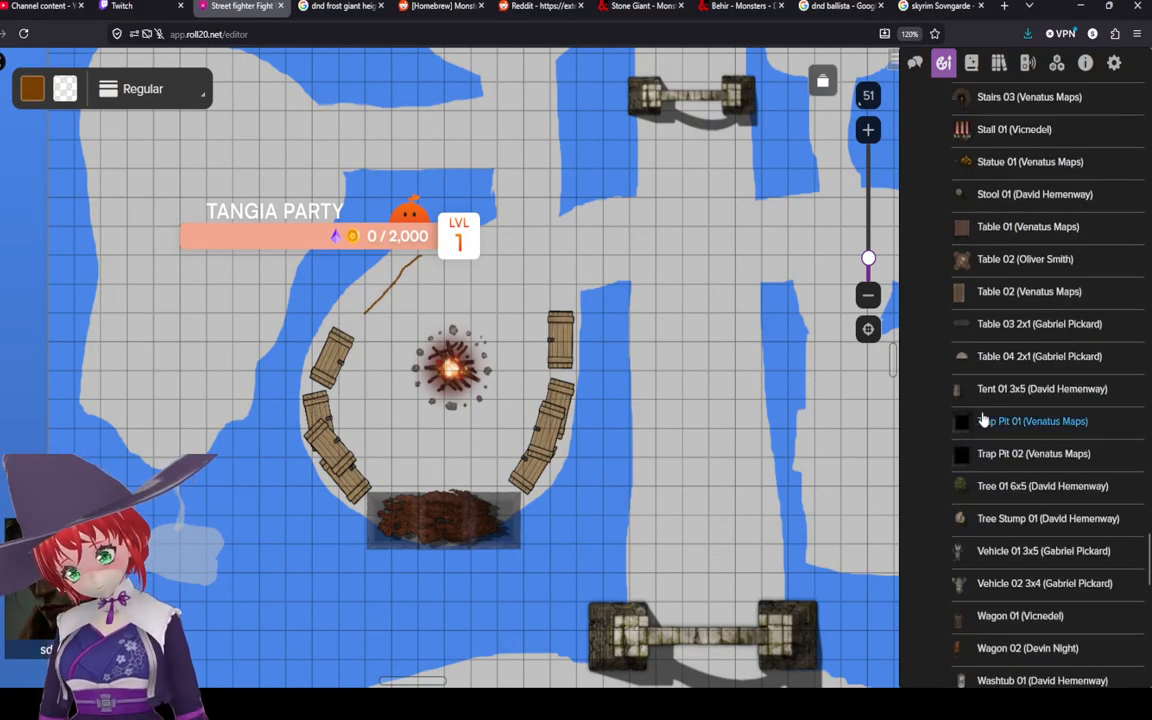
scroll(983, 418, up, 8)
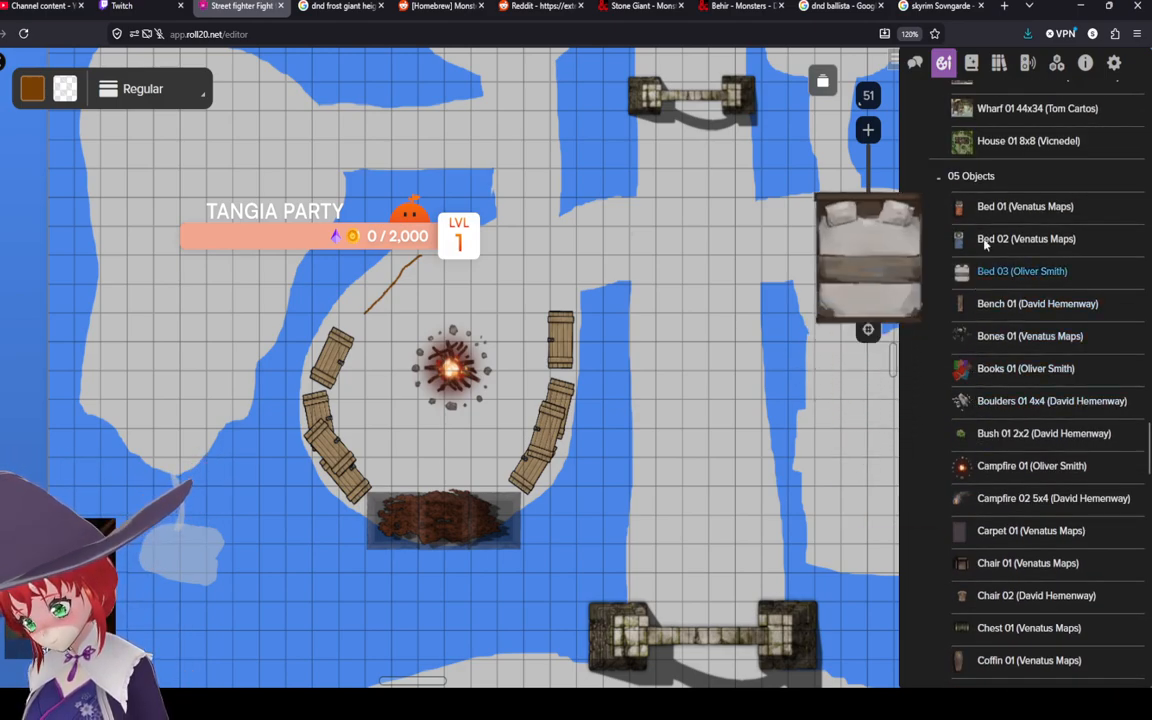
scroll(980, 503, down, 3)
scroll(981, 480, down, 4)
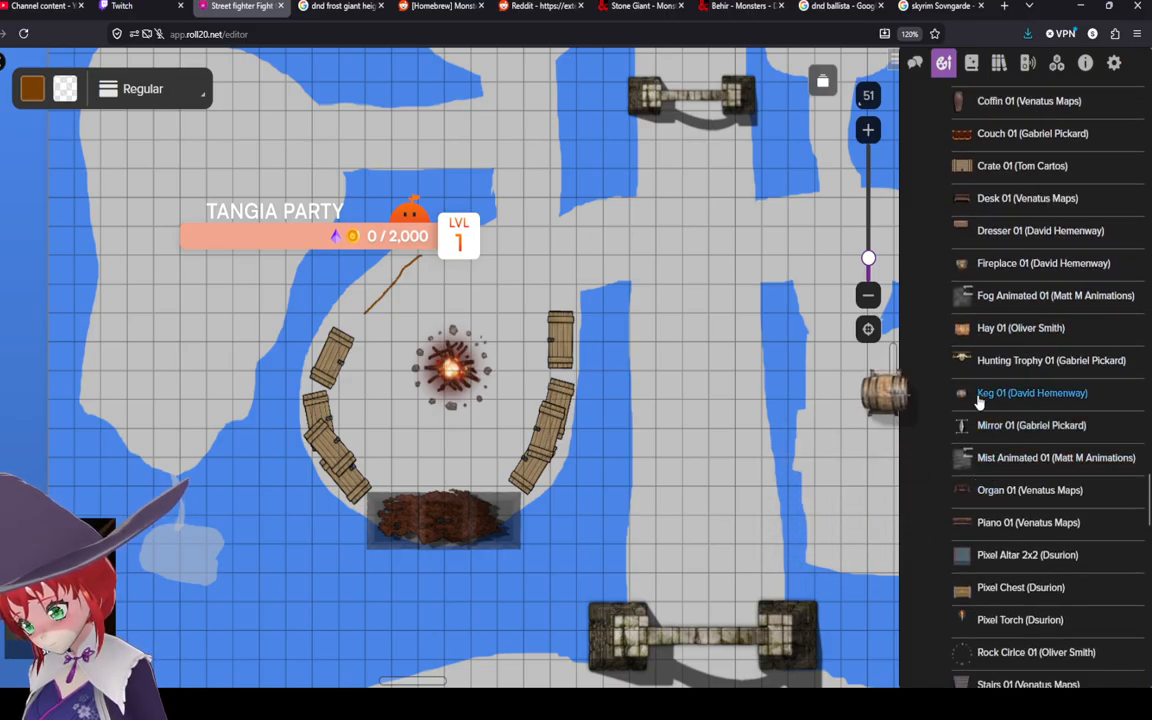
scroll(982, 400, down, 5)
scroll(982, 307, up, 2)
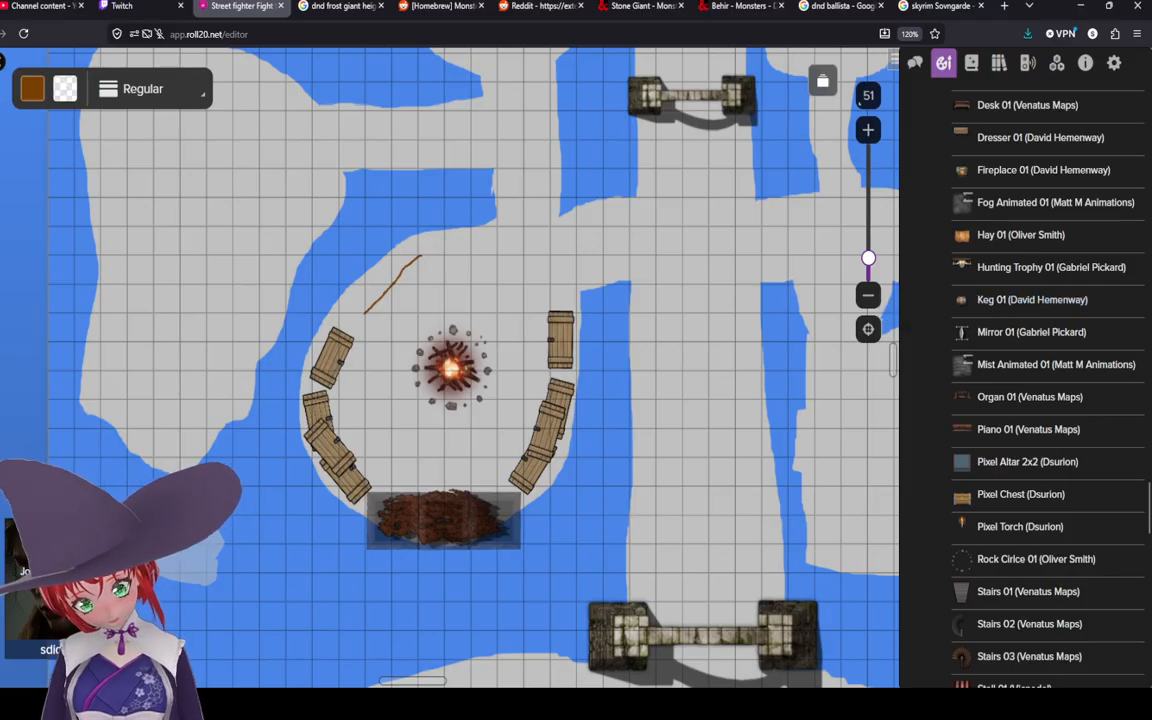
scroll(985, 420, down, 6)
scroll(980, 480, down, 6)
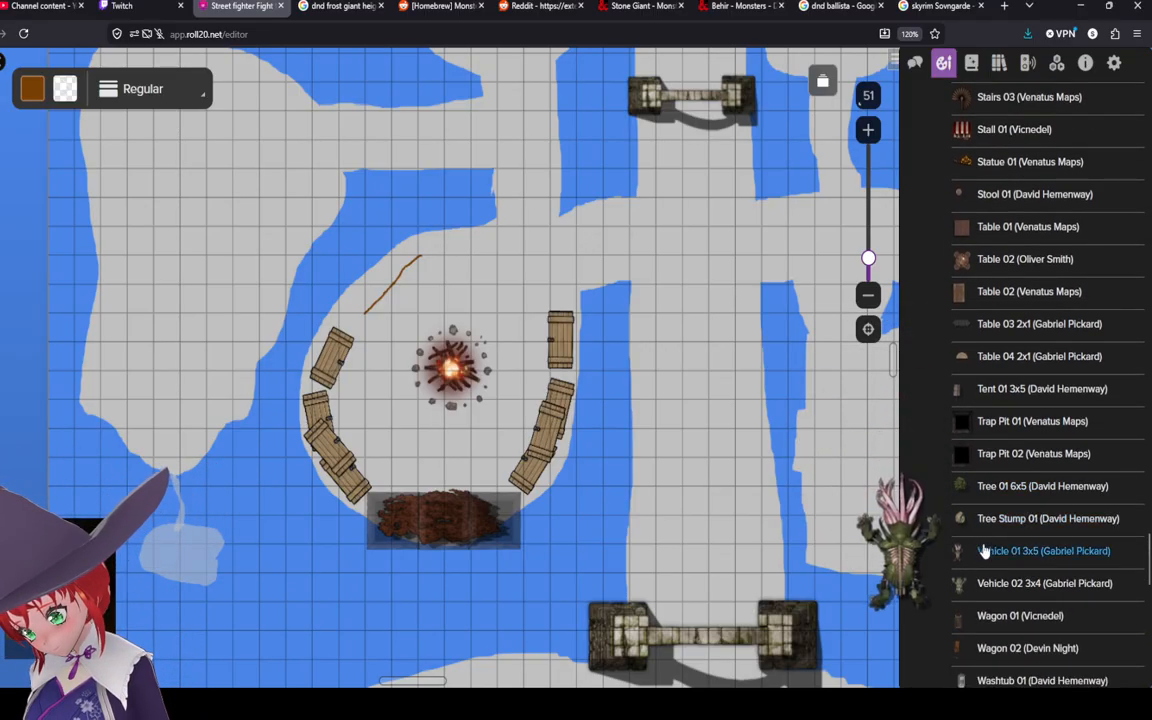
scroll(990, 540, down, 2)
scroll(988, 275, up, 3)
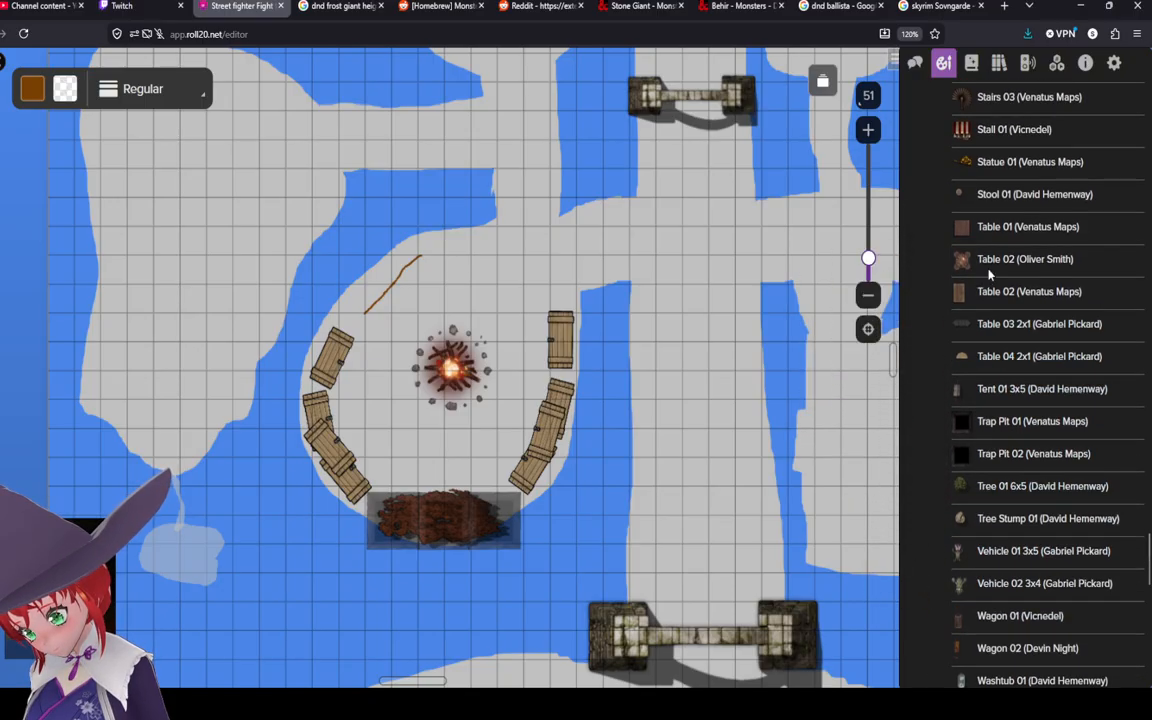
drag(960, 194, 510, 298)
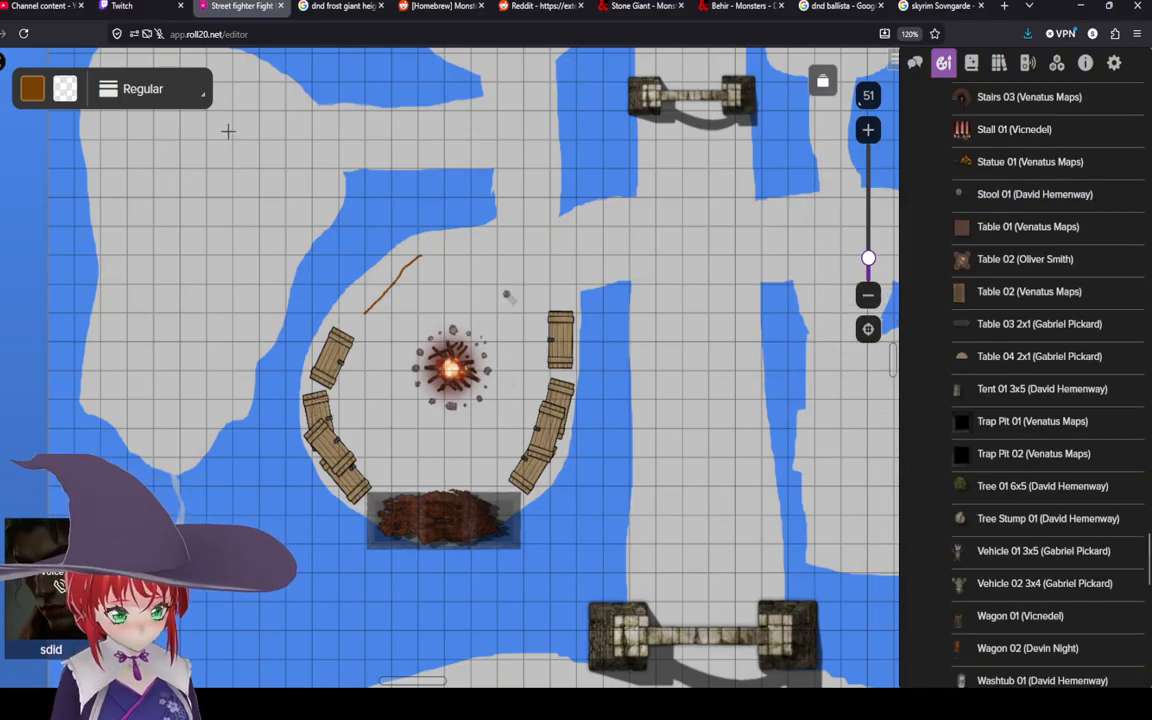
click(2, 88)
click(505, 296)
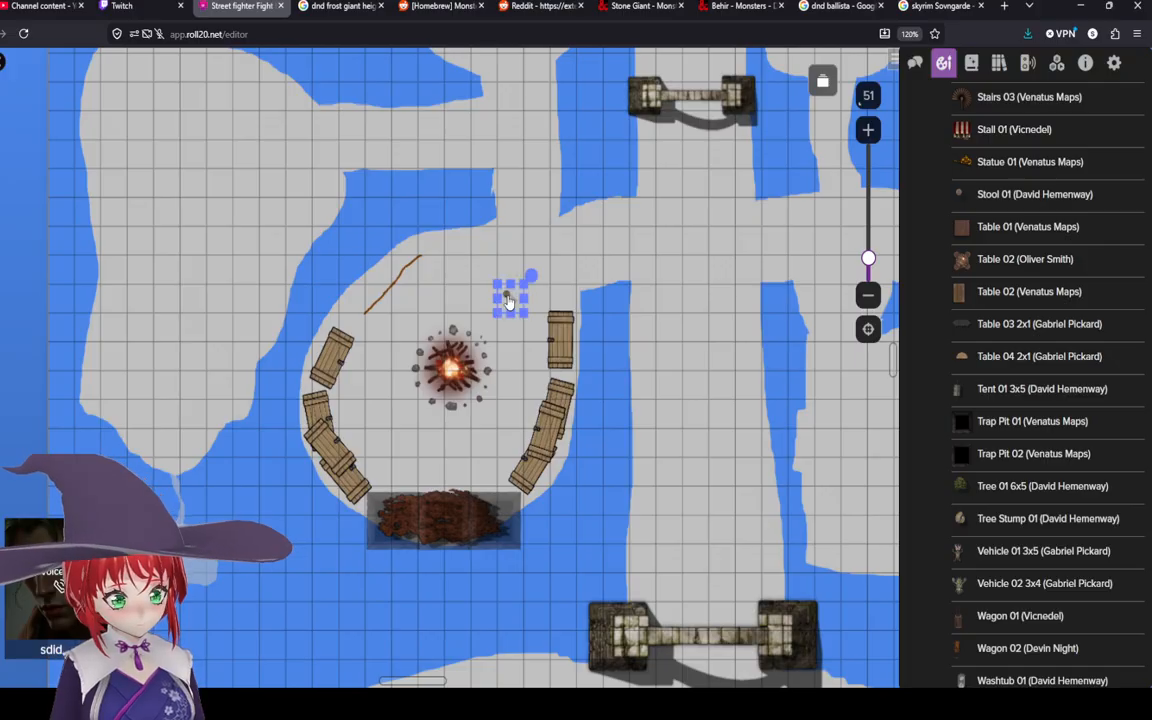
Step: Enlarge and rotate the stool, then move it to the upper end of the brown line
right_click(510, 292)
mouse_move(575, 641)
click(711, 515)
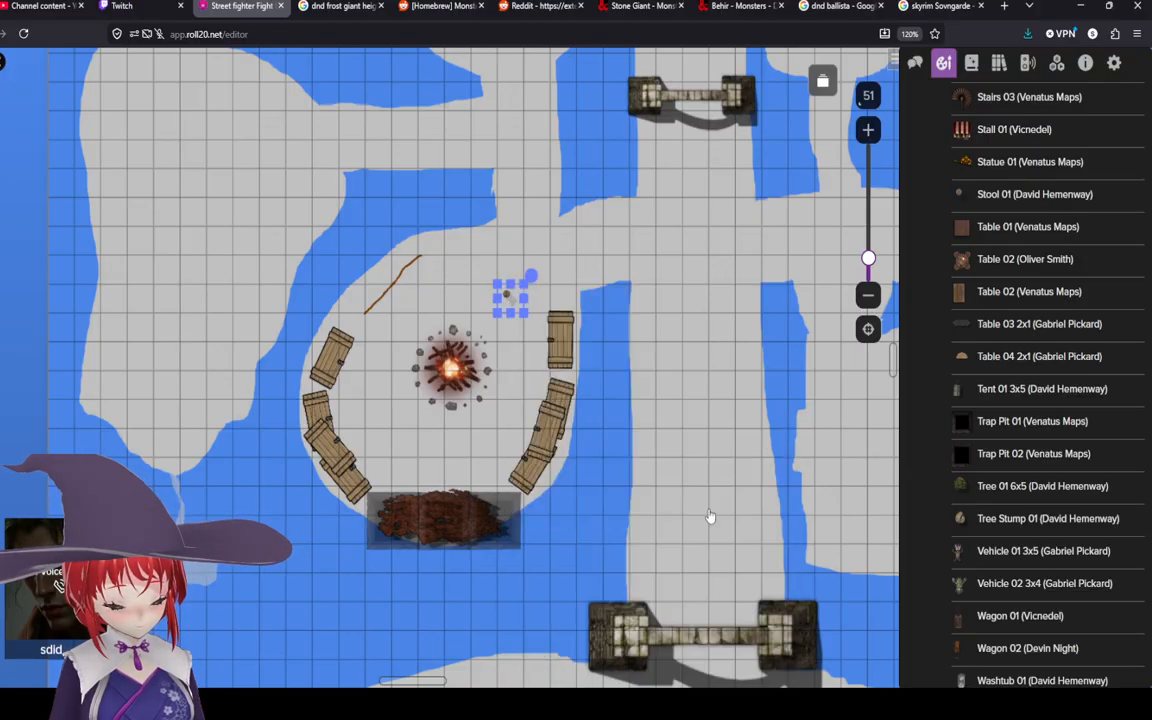
drag(494, 279, 391, 166)
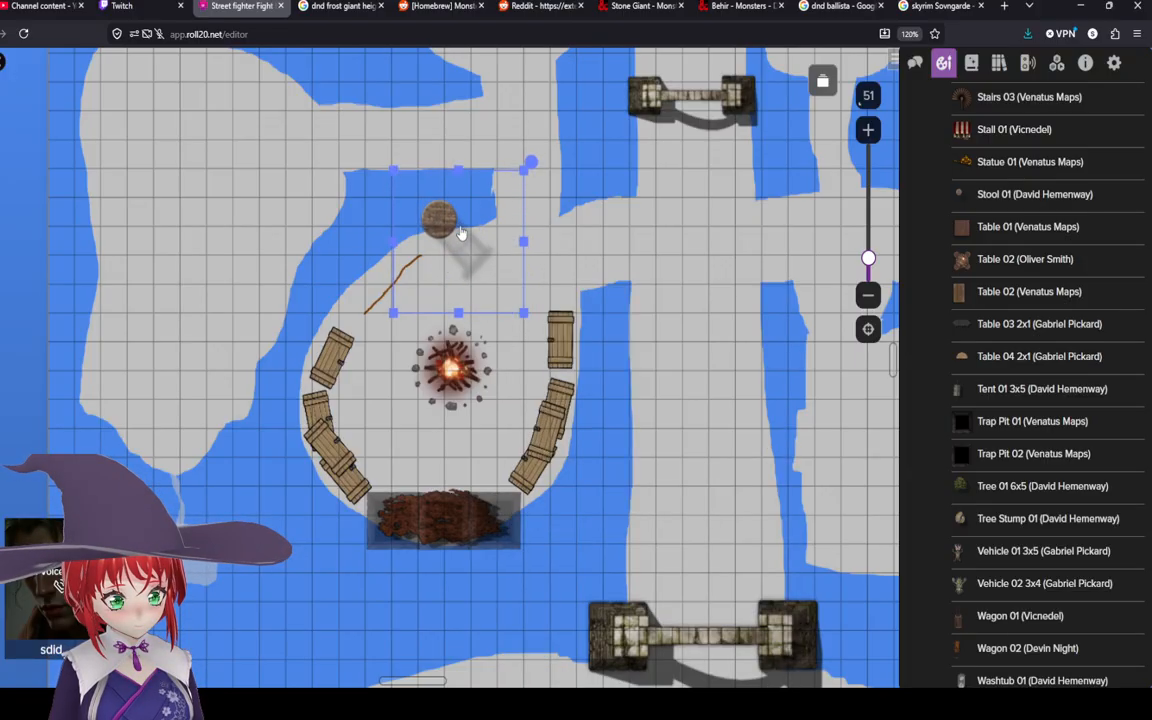
drag(463, 233, 452, 268)
right_click(419, 273)
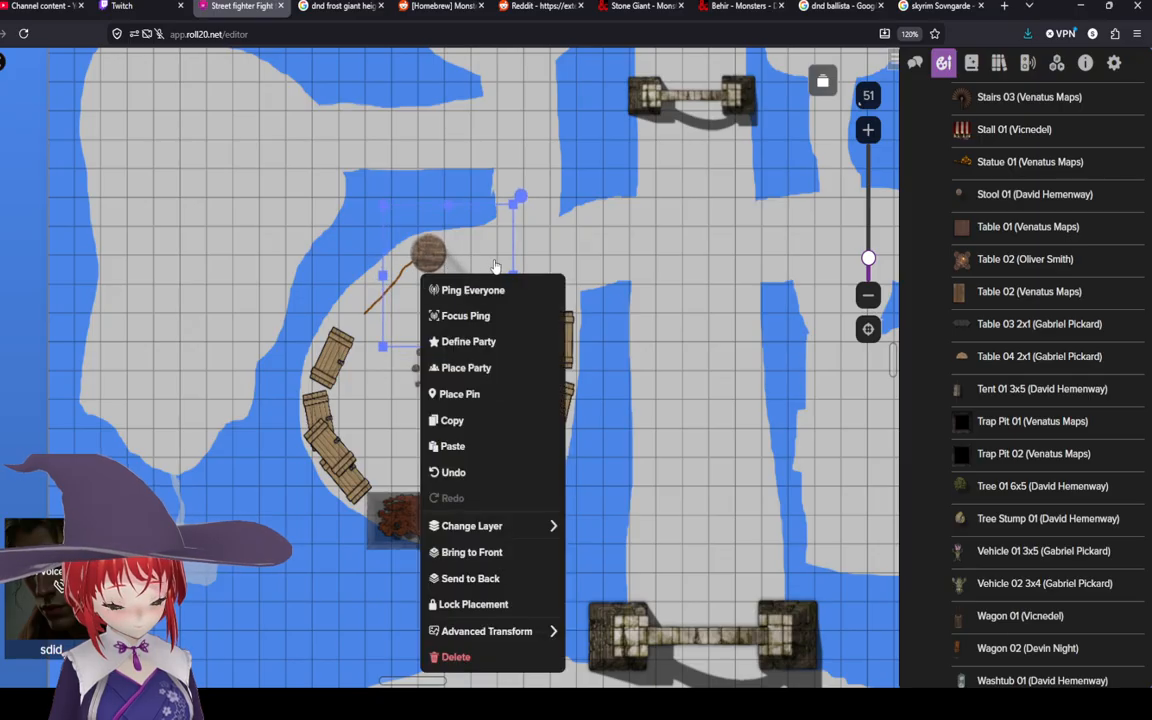
click(479, 251)
drag(521, 196, 364, 346)
drag(467, 301, 424, 250)
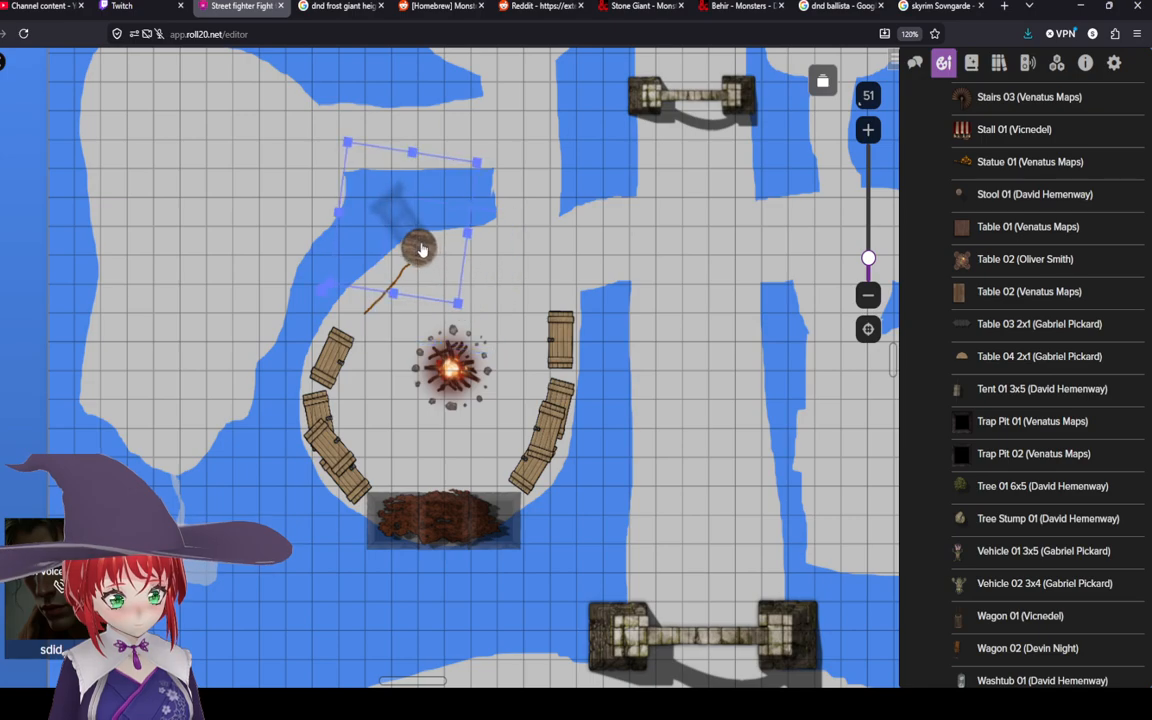
Step: Fine-tune the stool's size and position at the line's upper end and copy it
right_click(424, 251)
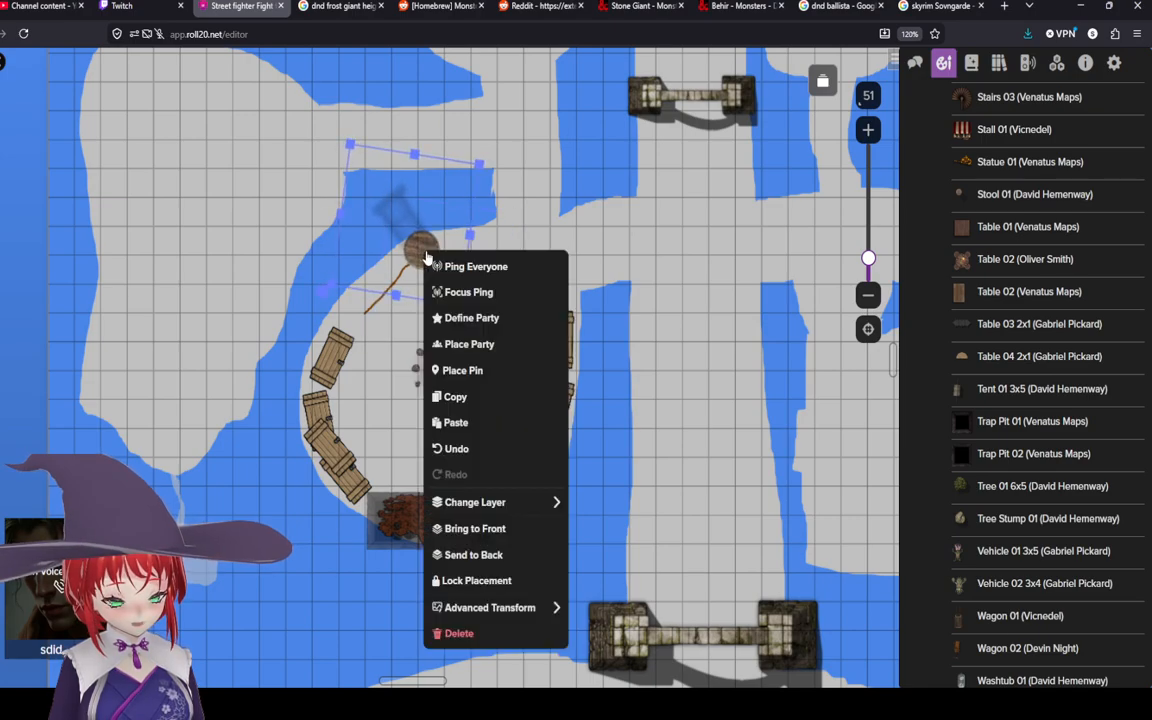
click(465, 397)
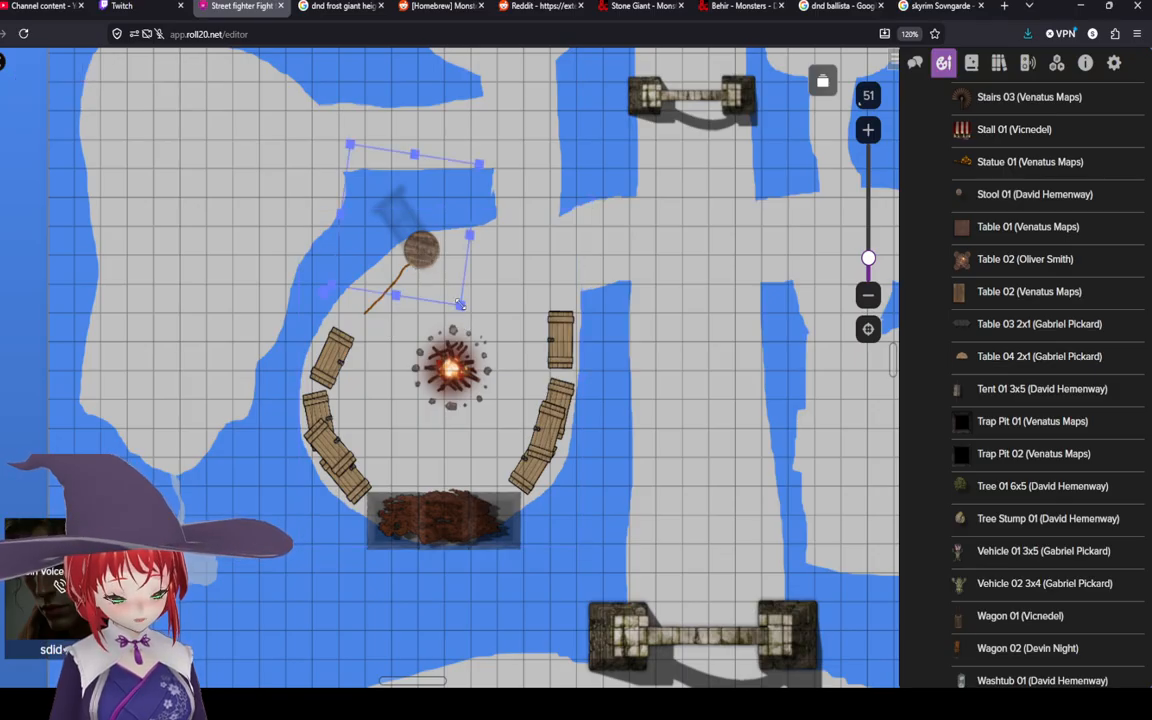
drag(460, 304, 451, 289)
drag(410, 232, 415, 245)
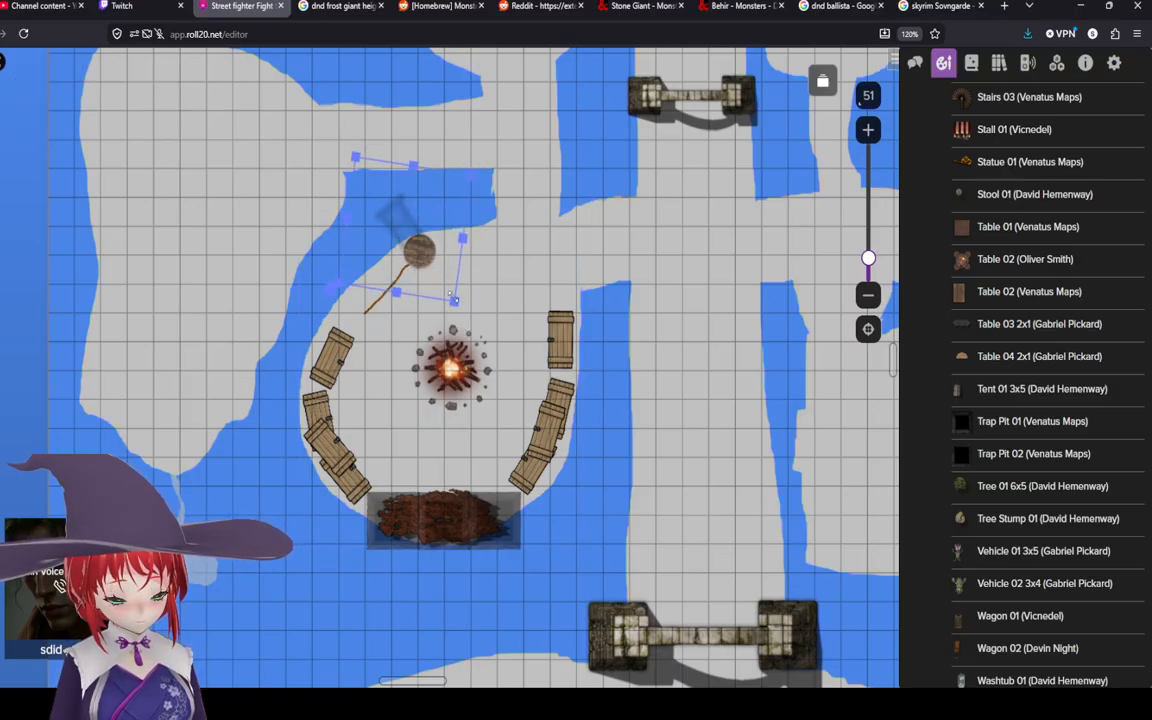
drag(453, 299, 442, 283)
drag(404, 242, 416, 259)
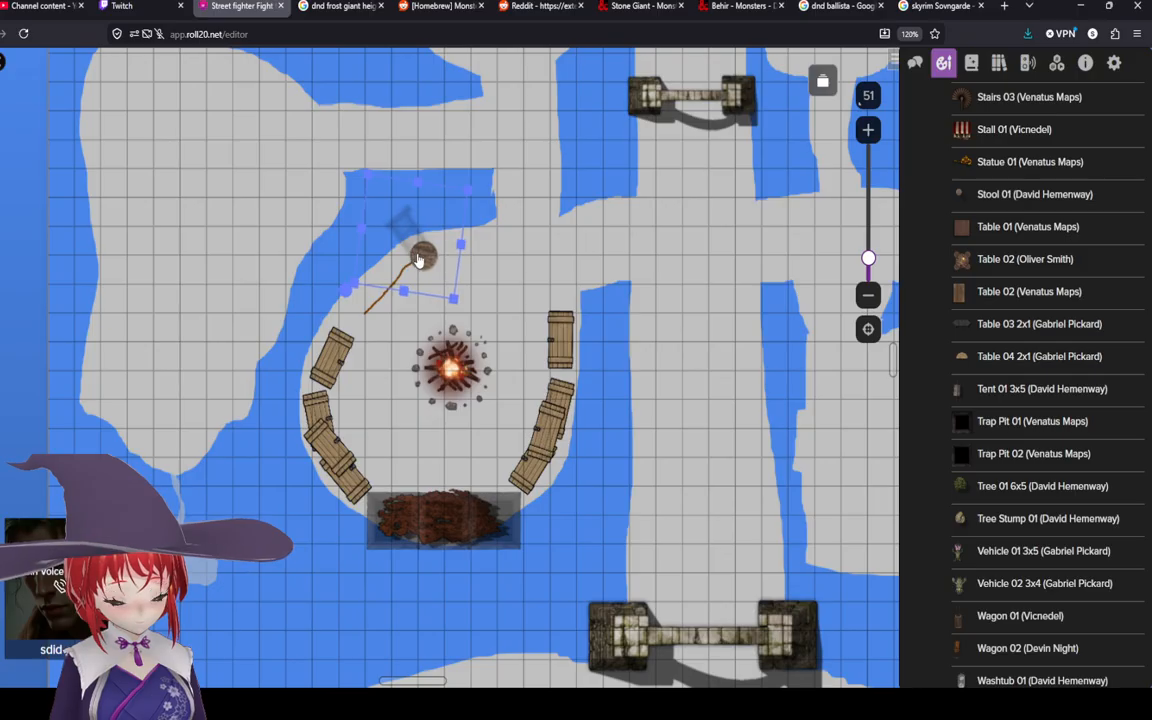
right_click(420, 258)
click(432, 401)
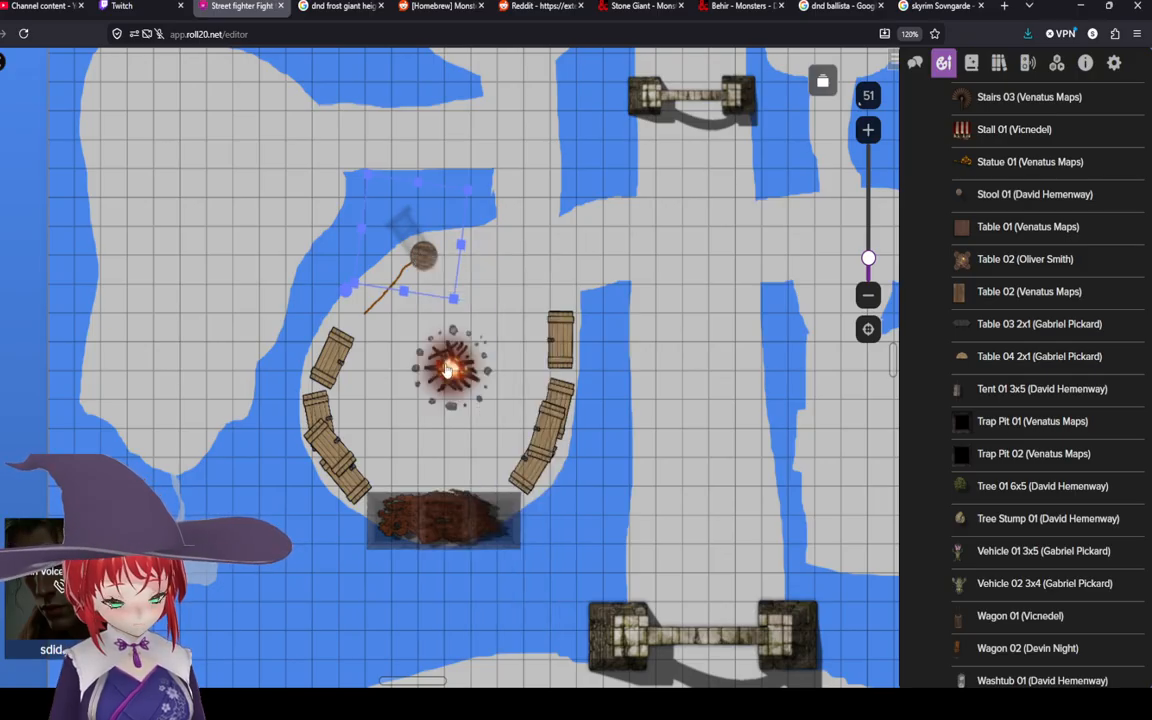
Step: Paste a copy of the stool and move it to the lower end of the brown line
click(385, 343)
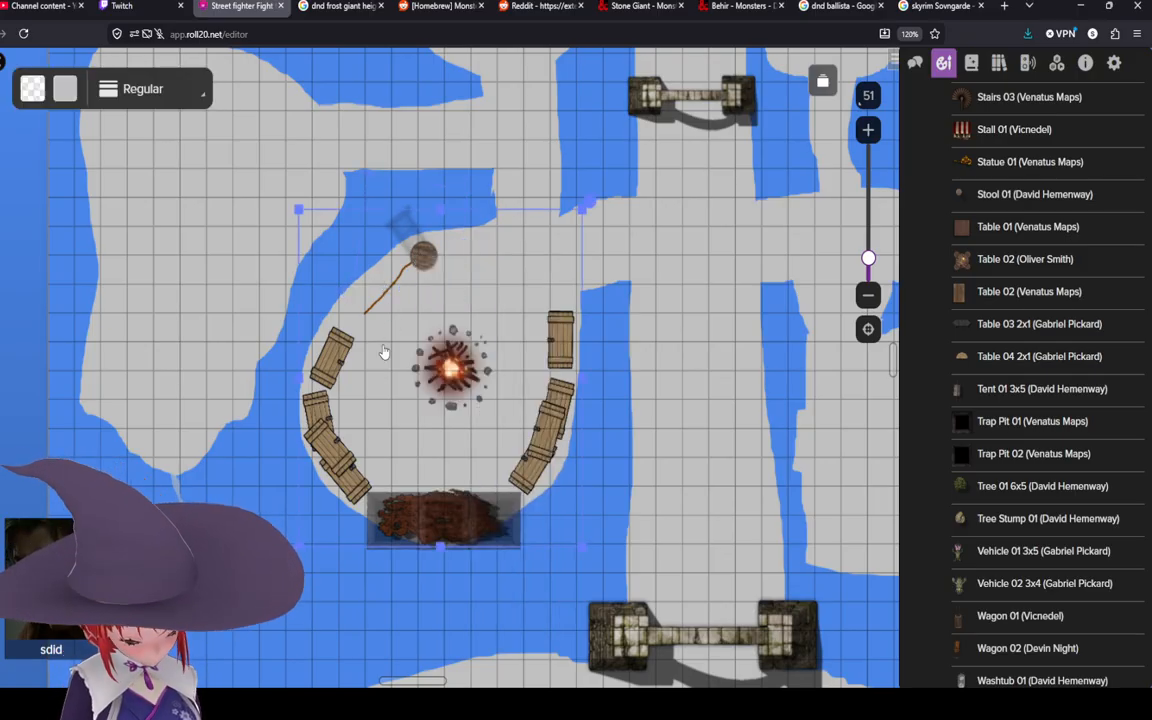
key(ctrl+v)
drag(396, 371, 365, 328)
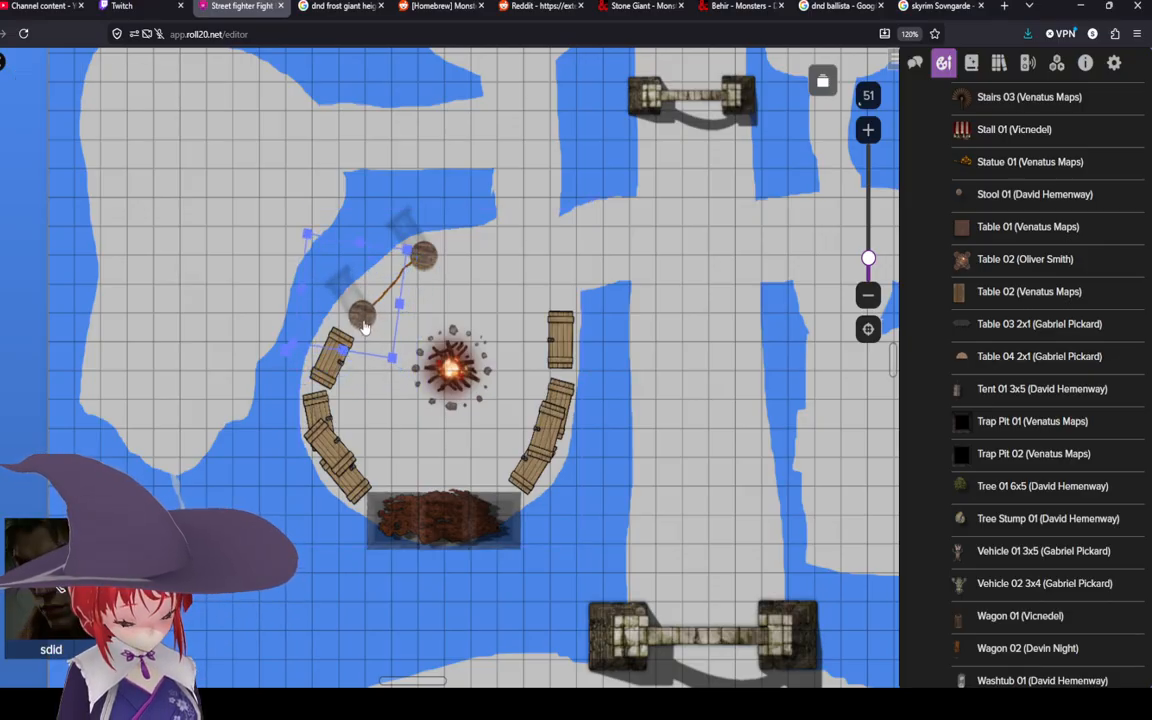
Step: Adjust the size, rotation and positions of both stools so they sit at each end of the line
click(498, 303)
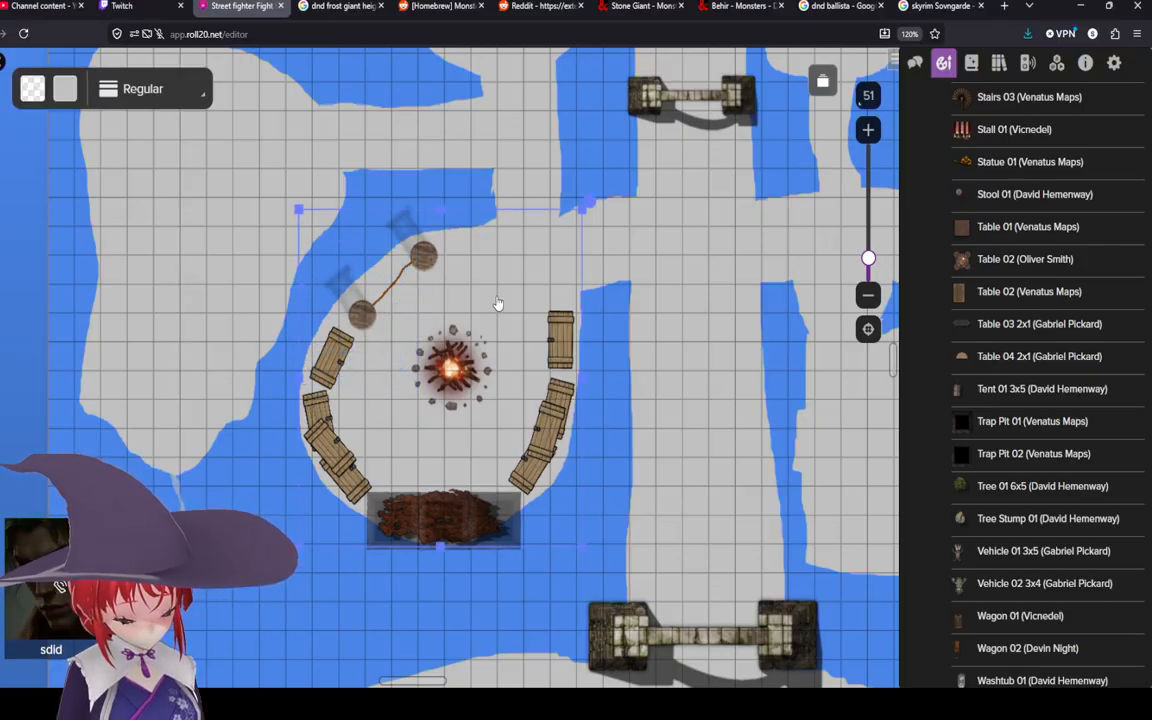
click(425, 248)
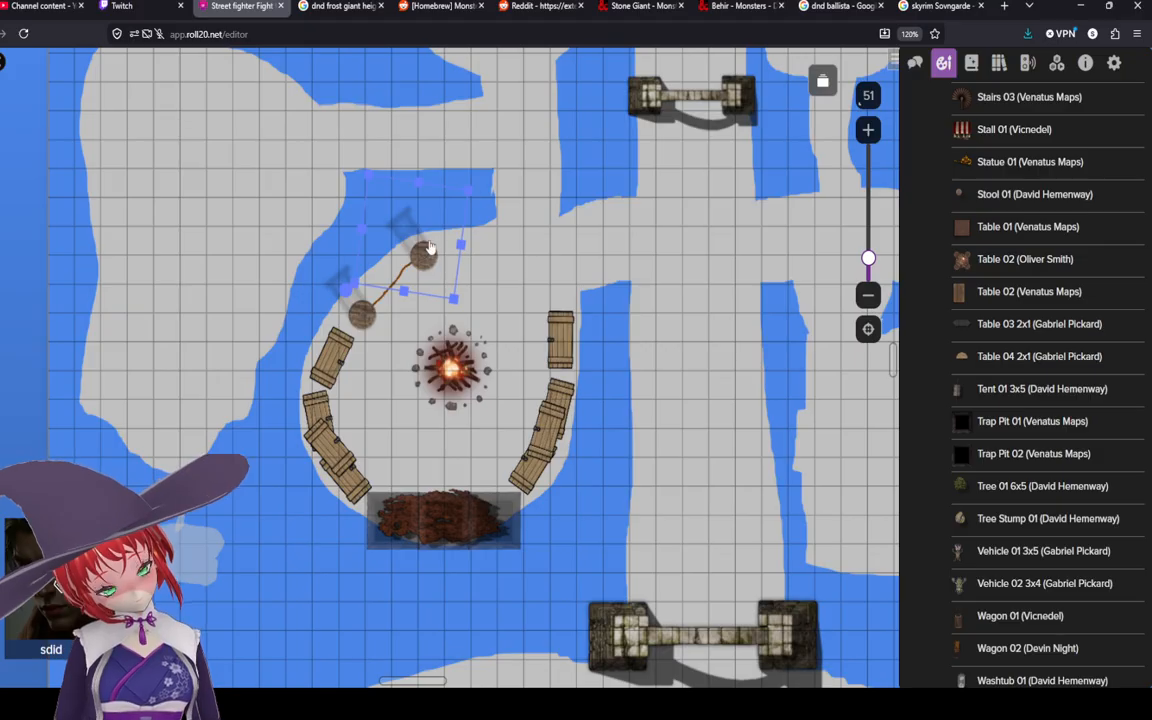
drag(346, 290, 858, 704)
drag(430, 235, 427, 265)
drag(463, 329, 451, 328)
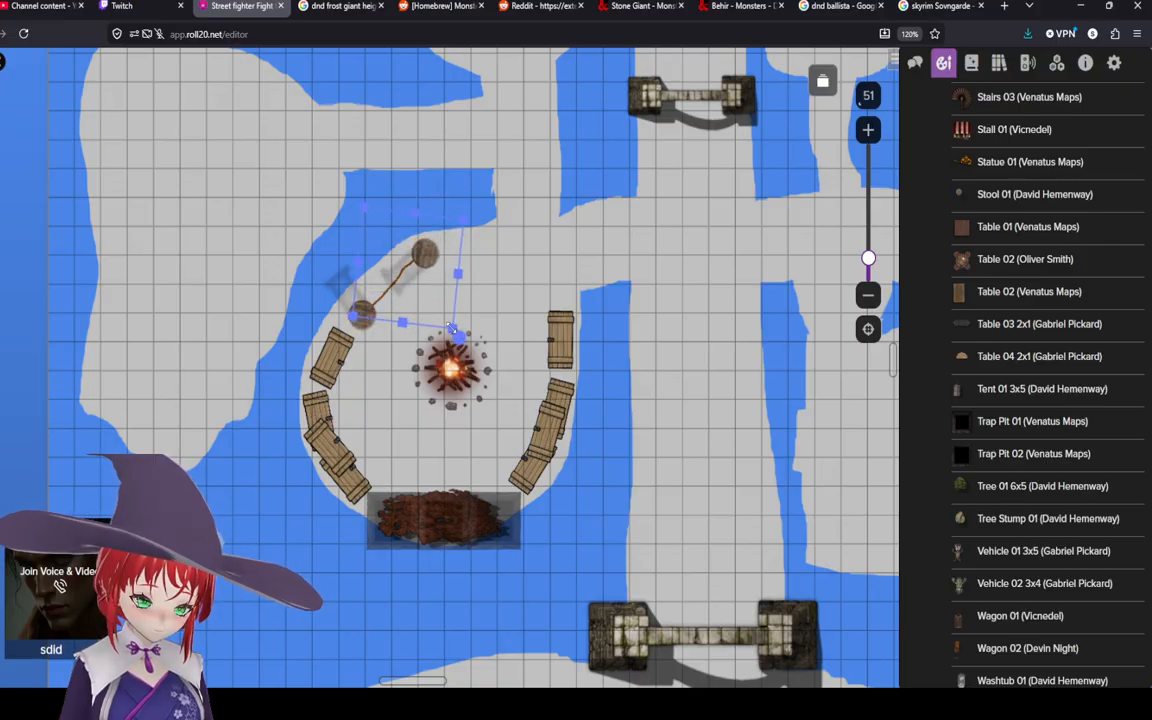
drag(350, 307, 393, 347)
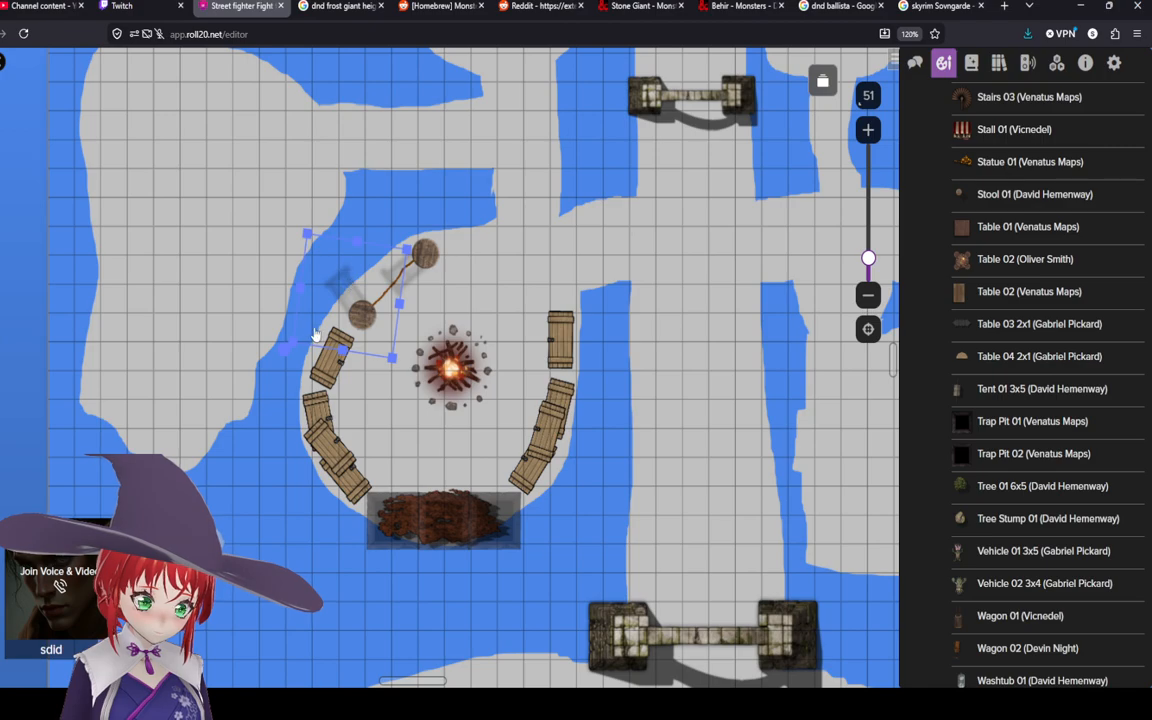
drag(292, 345, 304, 243)
drag(336, 312, 360, 315)
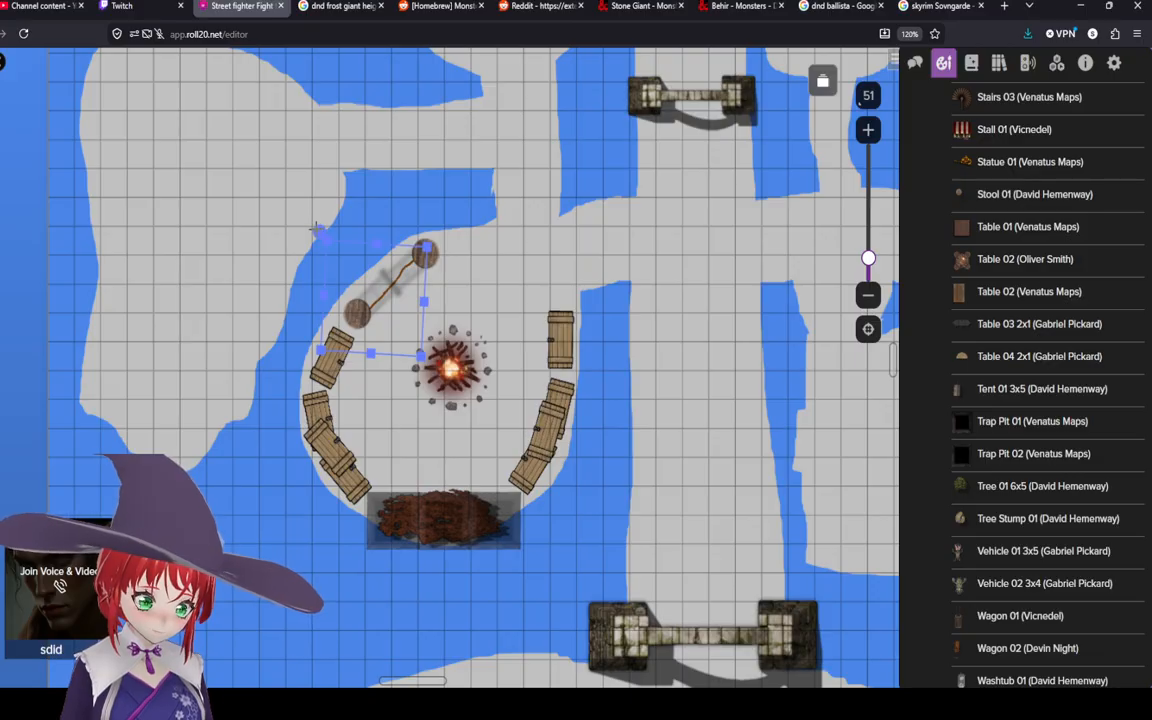
drag(316, 229, 316, 232)
drag(361, 310, 365, 311)
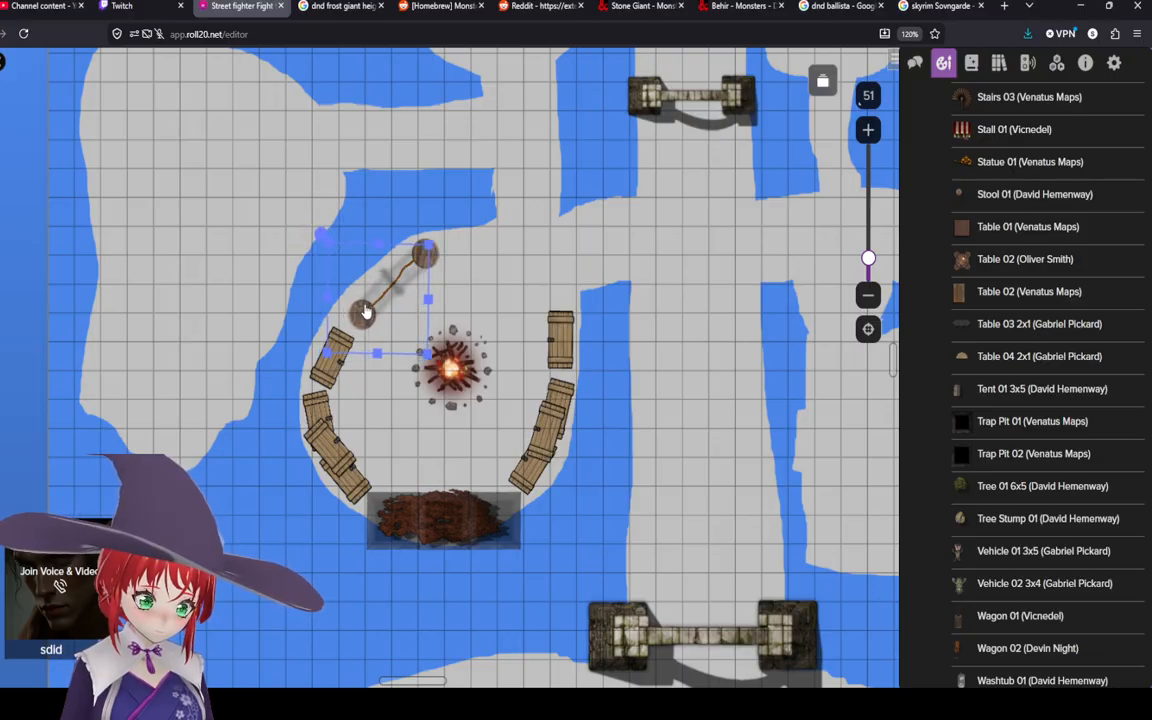
click(545, 289)
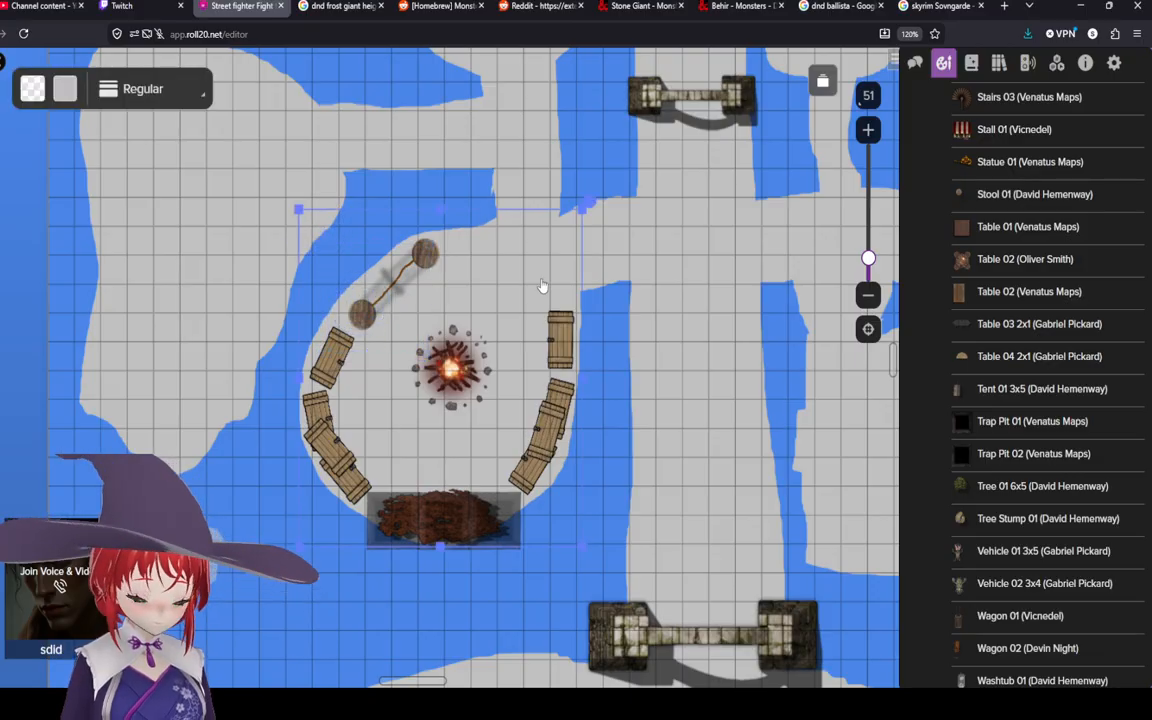
click(133, 181)
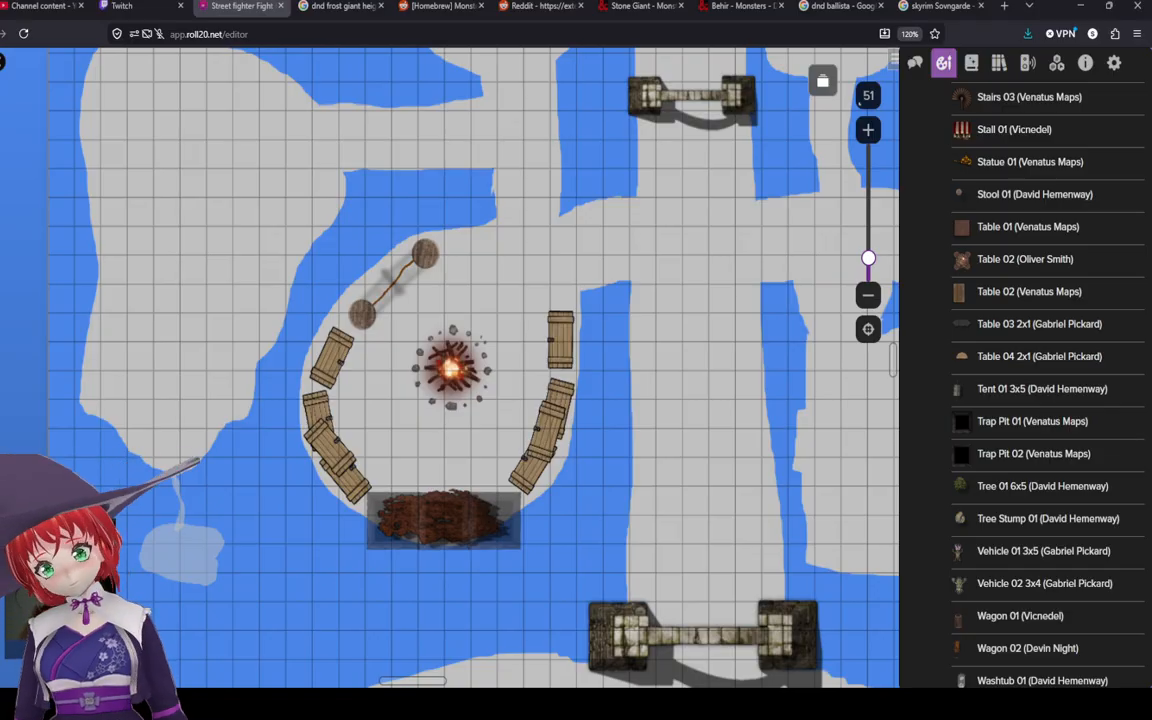
Step: Open the Monday Monster: The Wendigo page in a new tab and review its stat block
key(ctrl+t)
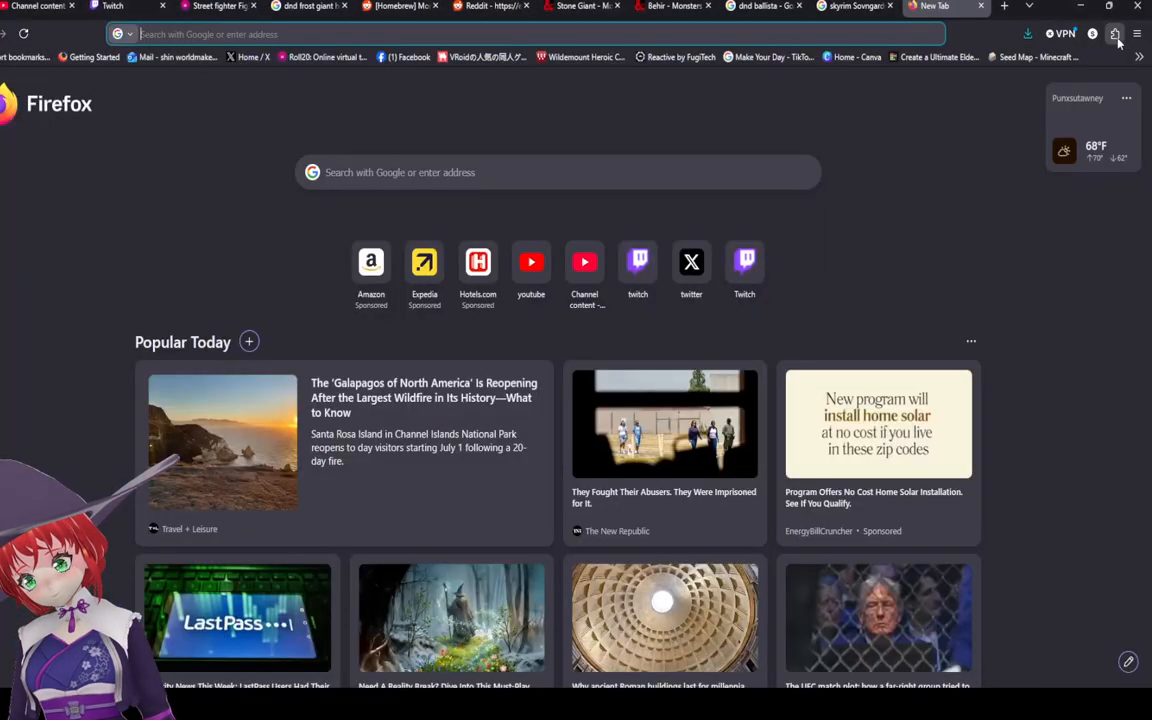
click(1048, 189)
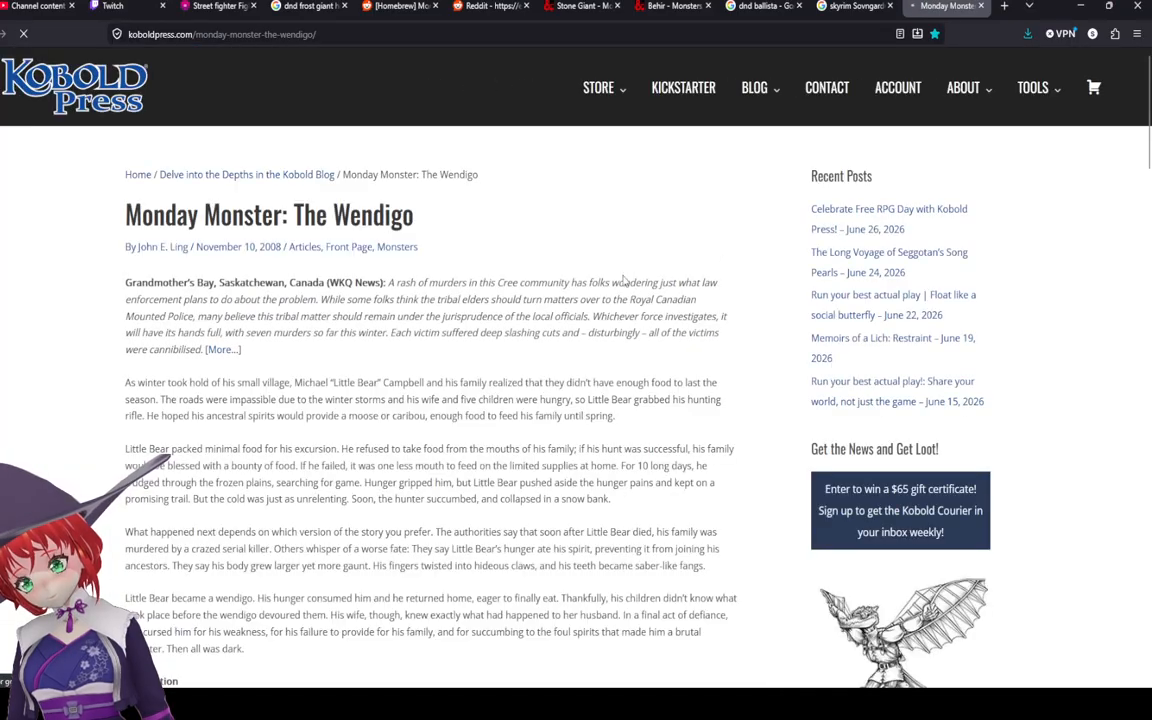
scroll(545, 159, down, 6)
scroll(545, 159, down, 5)
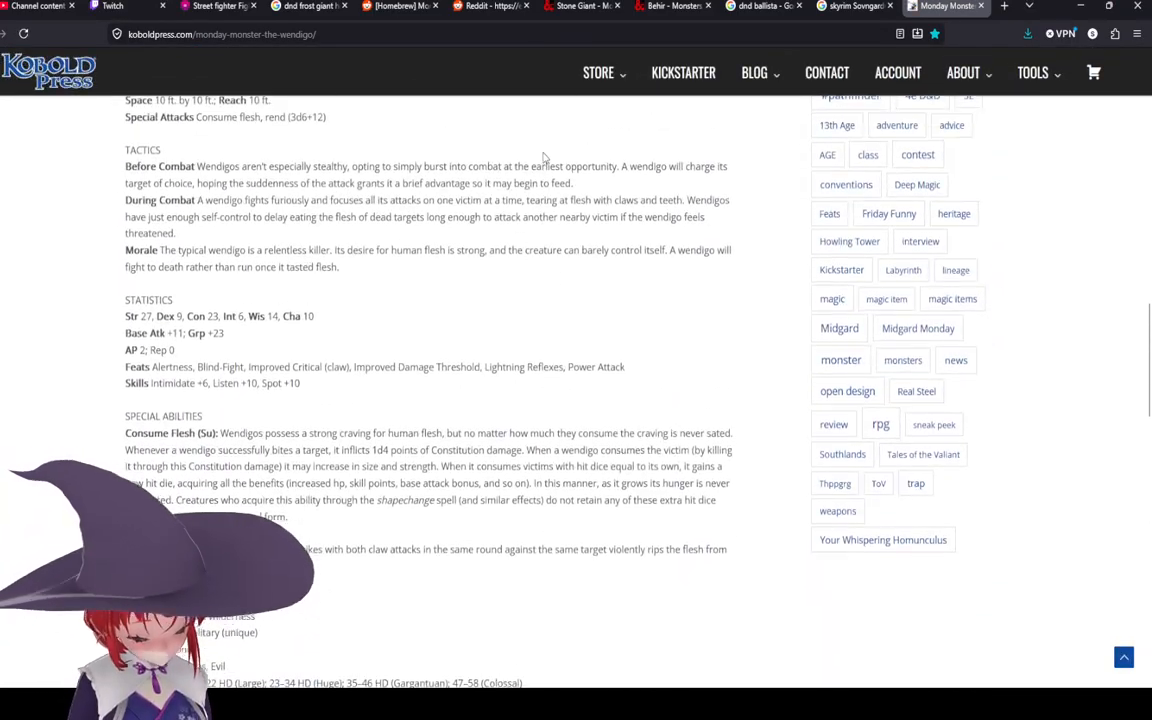
scroll(545, 334, up, 1)
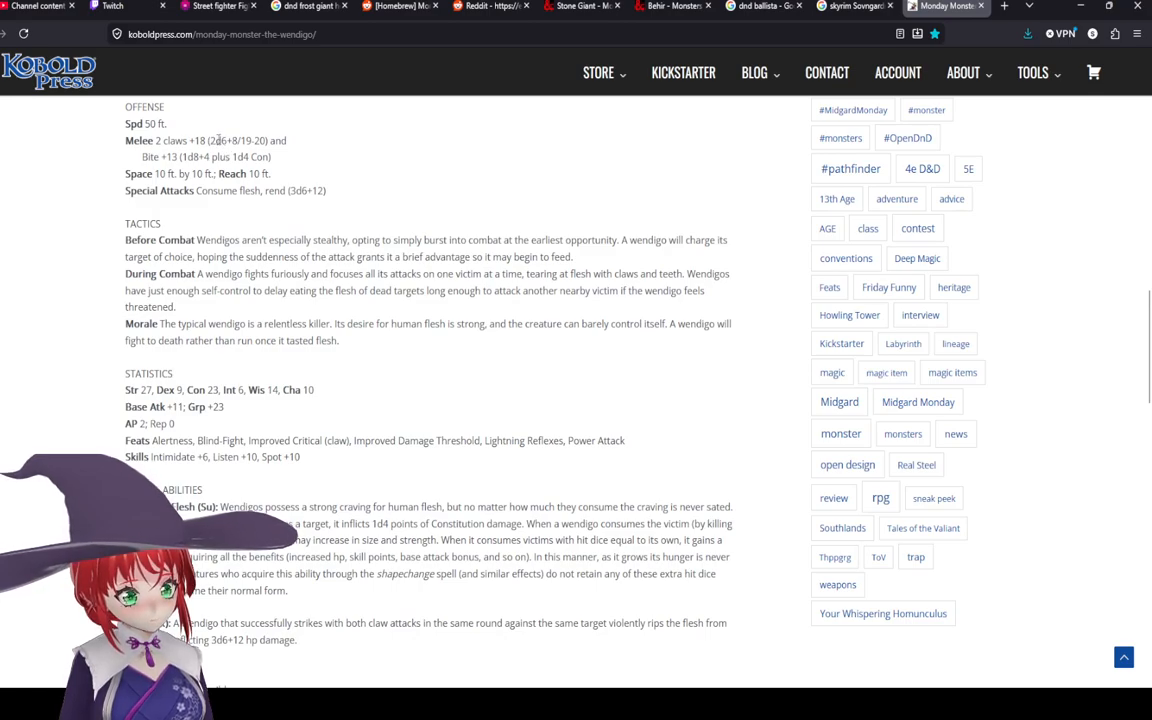
Step: Read through the Wendigo stat block's offense, statistics and special abilities sections
scroll(224, 226, up, 1)
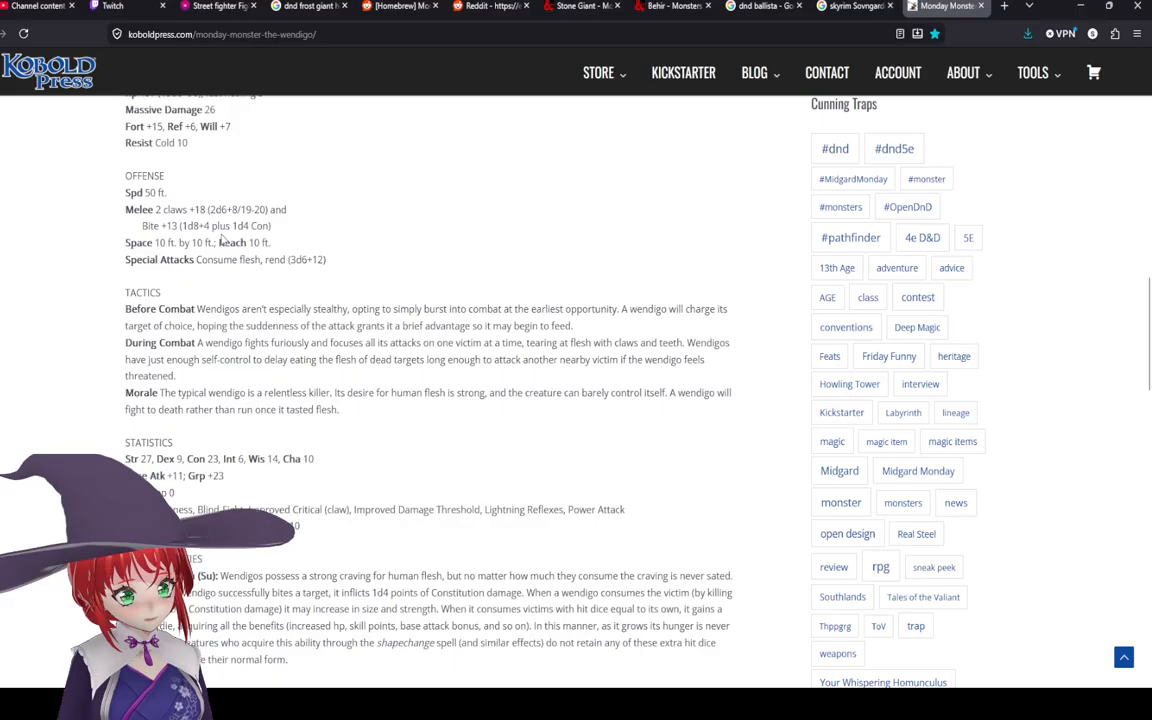
scroll(222, 239, up, 1)
scroll(223, 240, down, 2)
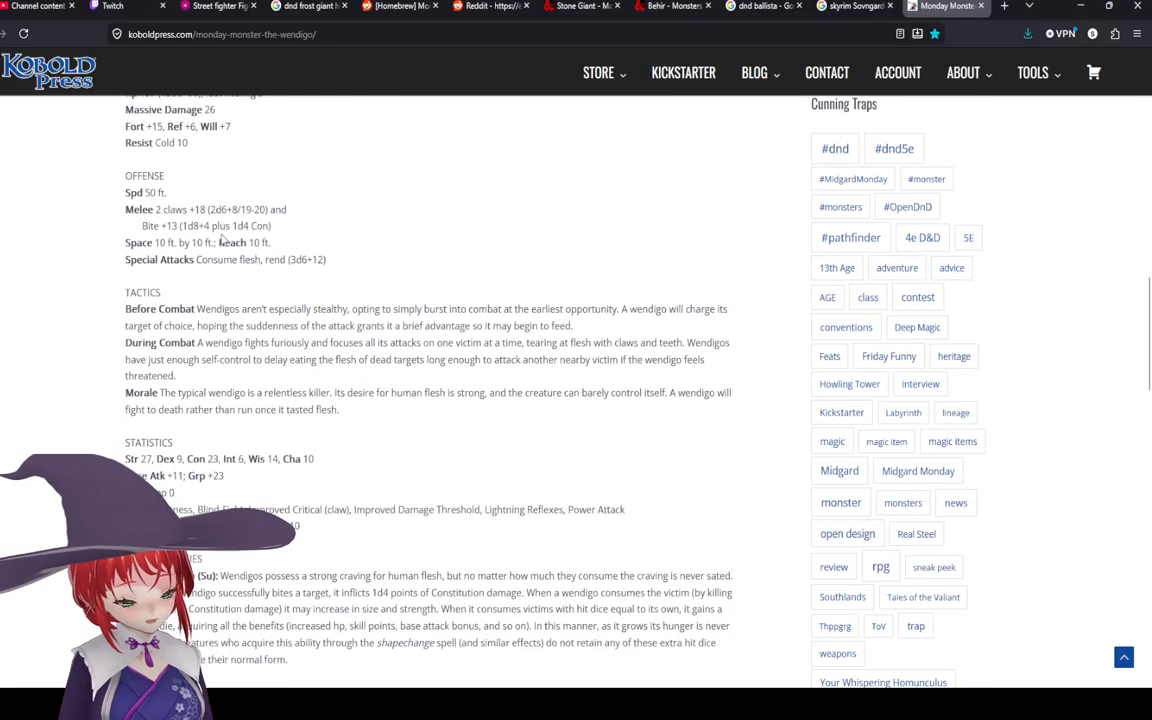
scroll(223, 238, down, 1)
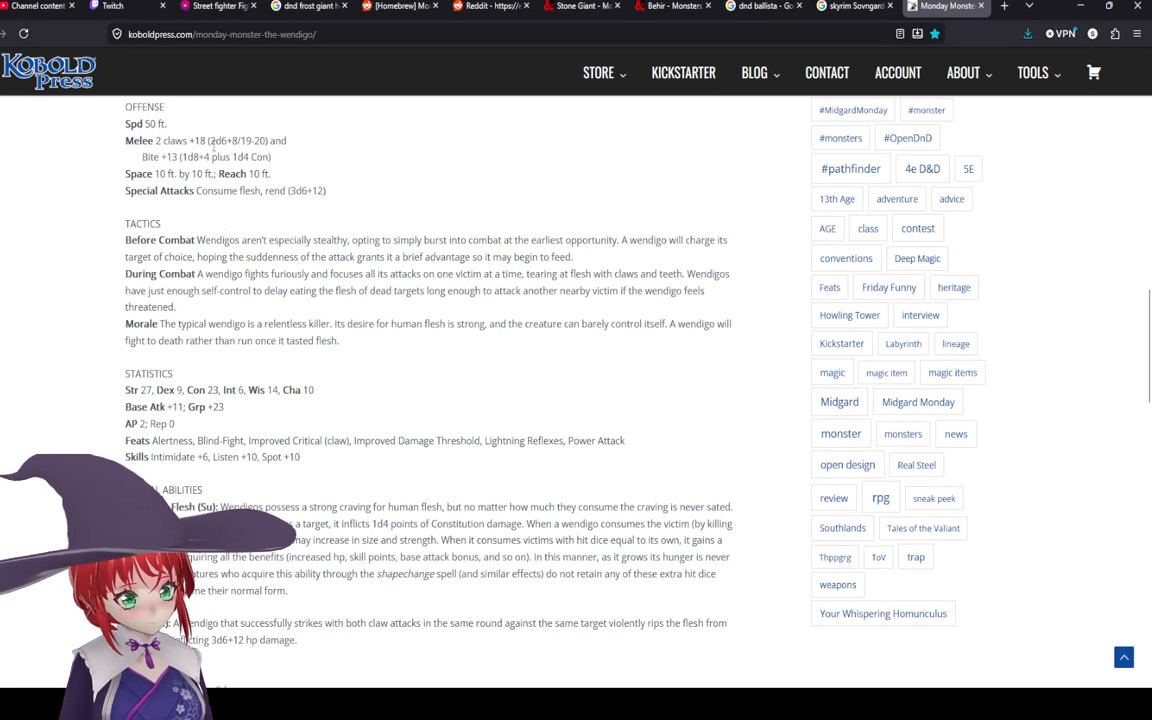
scroll(245, 235, up, 3)
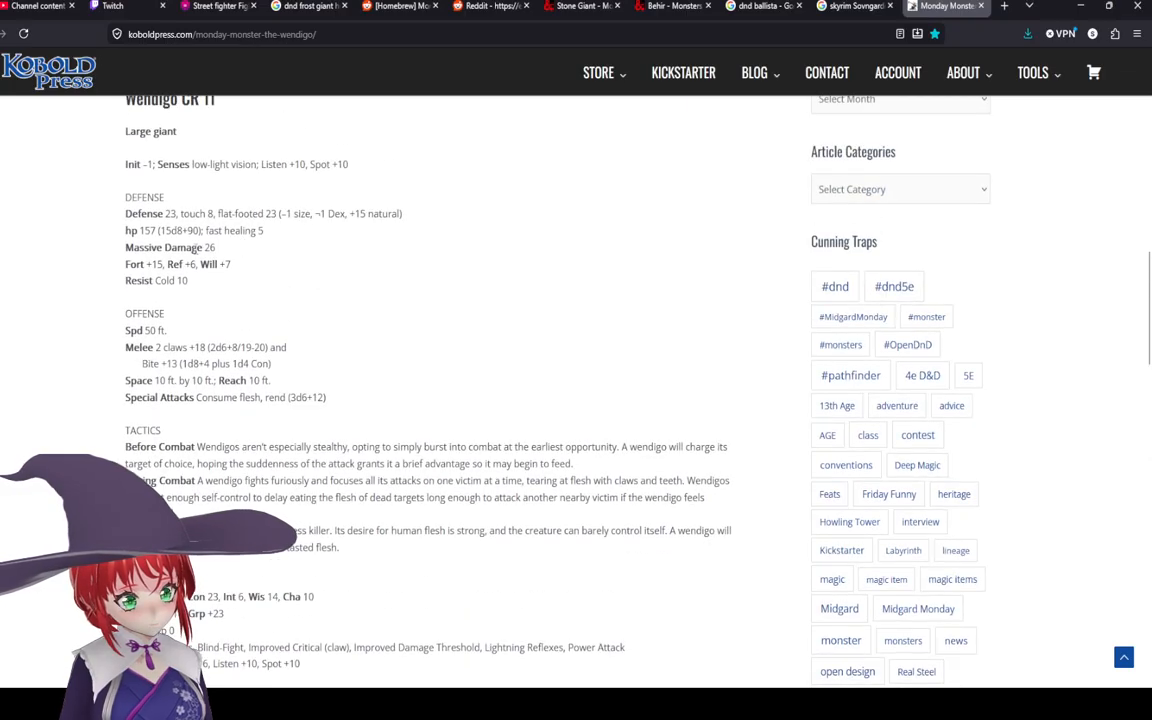
scroll(200, 280, down, 4)
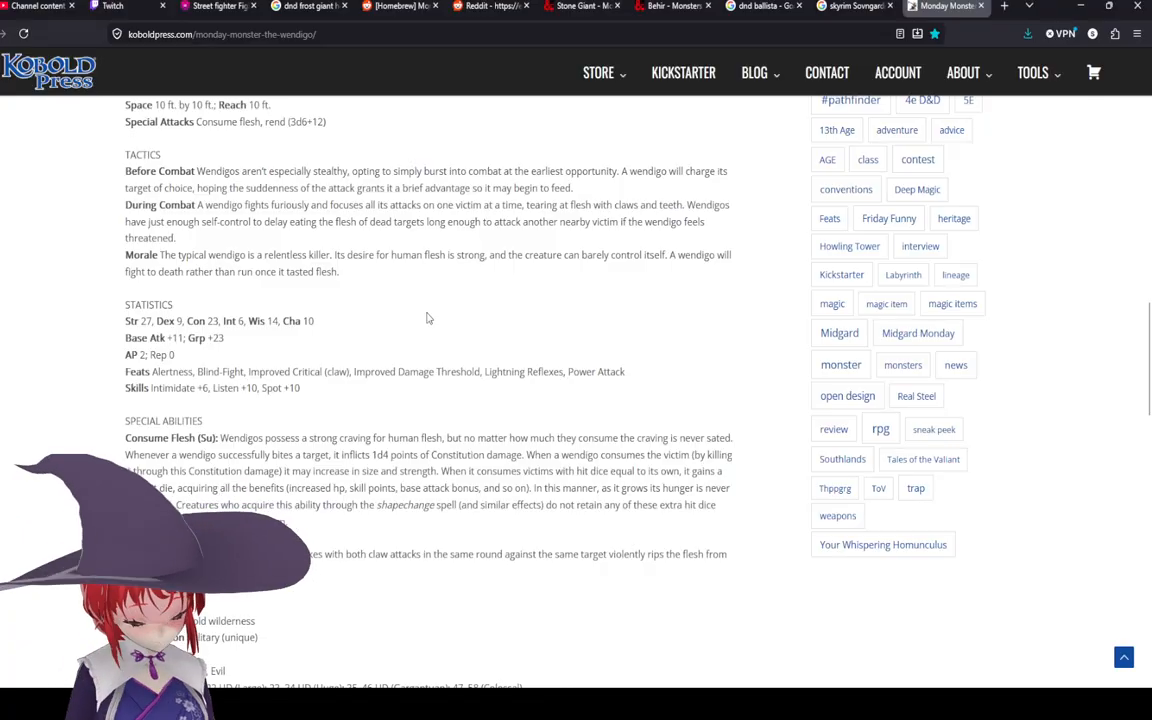
scroll(427, 318, down, 1)
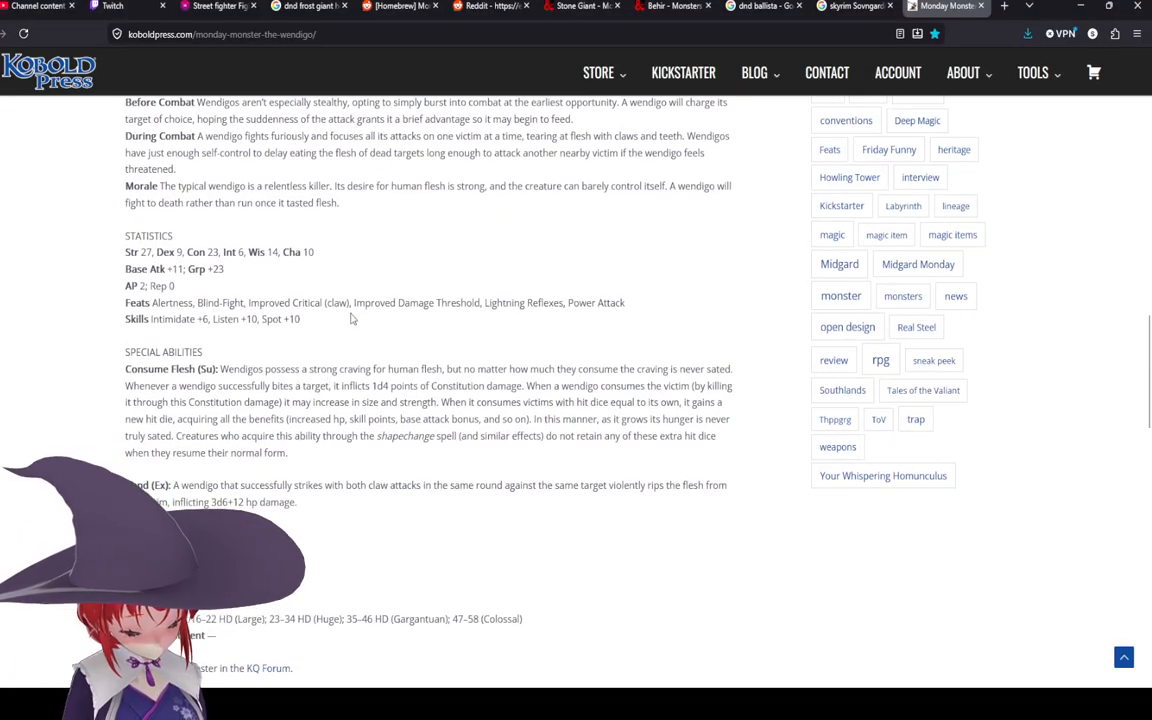
drag(378, 386, 458, 386)
click(485, 397)
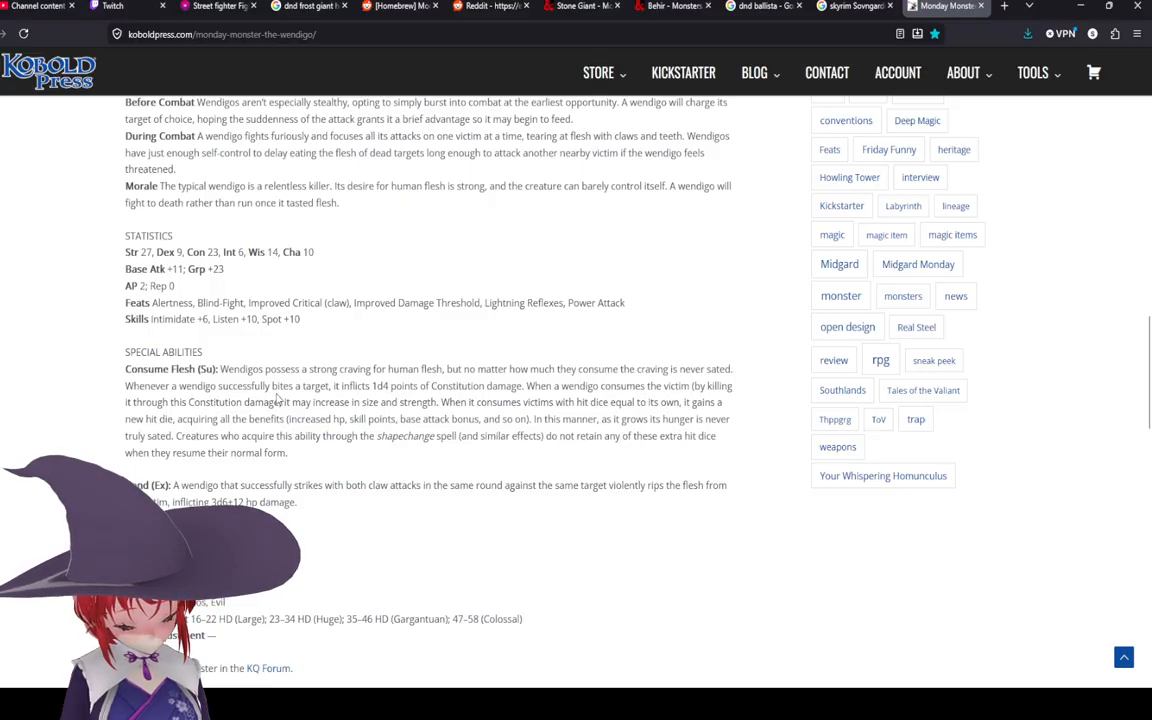
scroll(270, 399, down, 1)
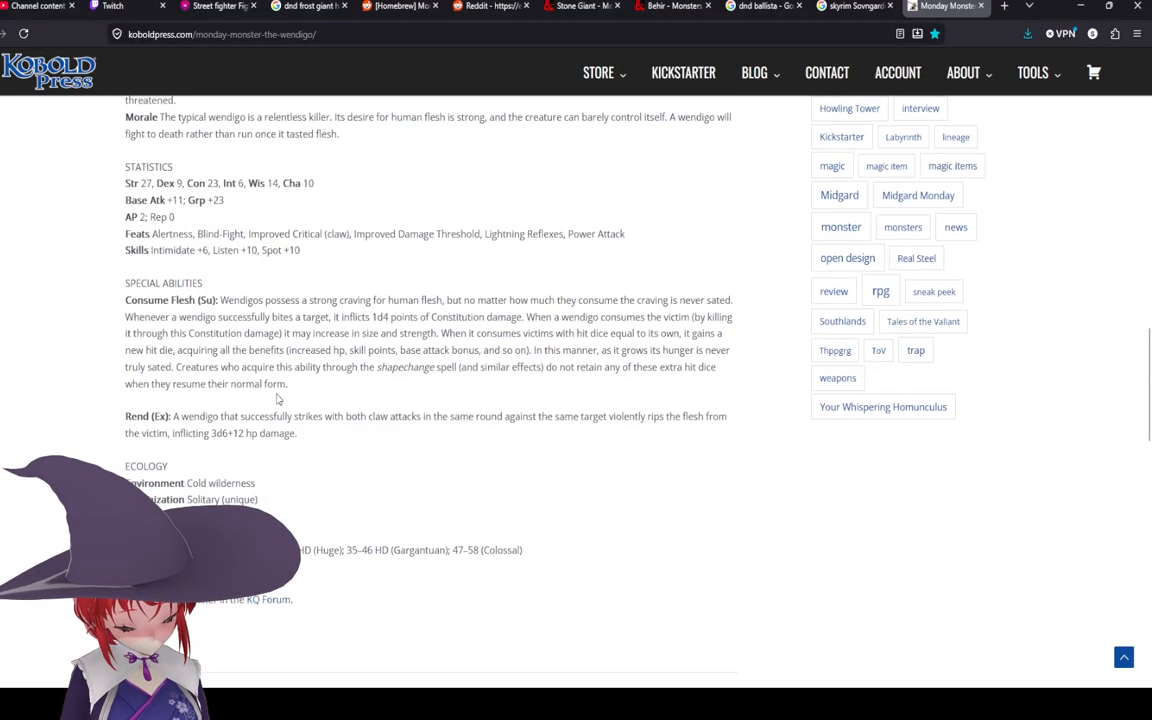
triple_click(308, 405)
click(310, 403)
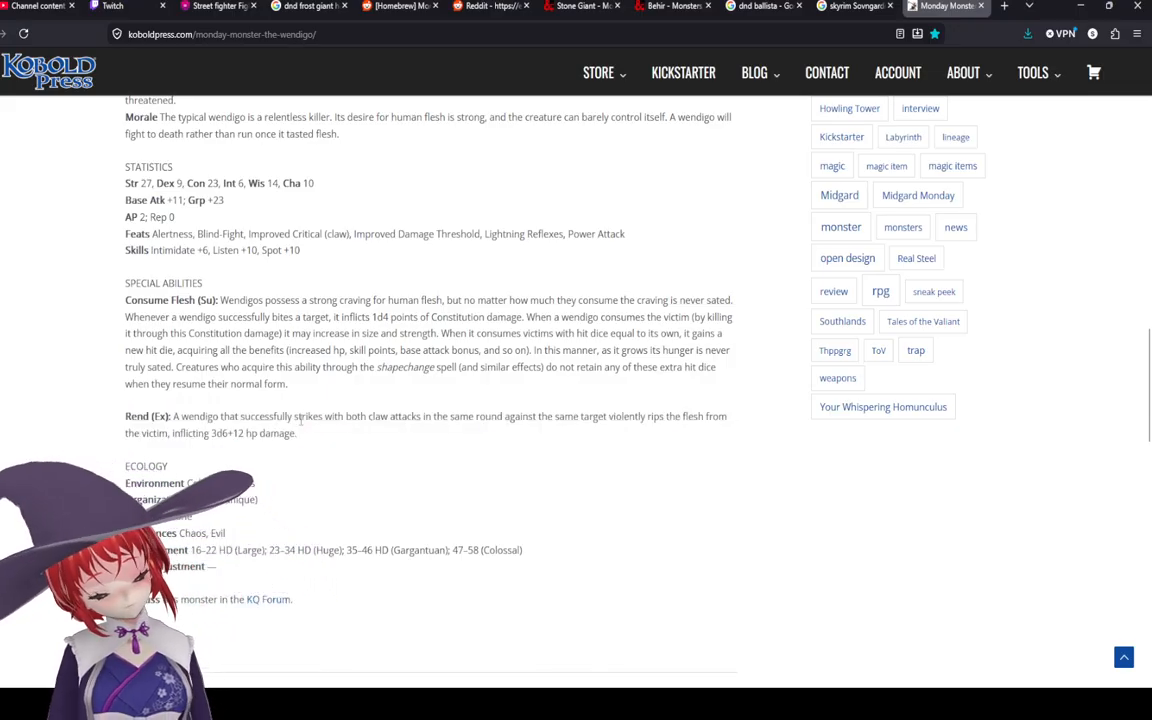
drag(298, 440, 178, 416)
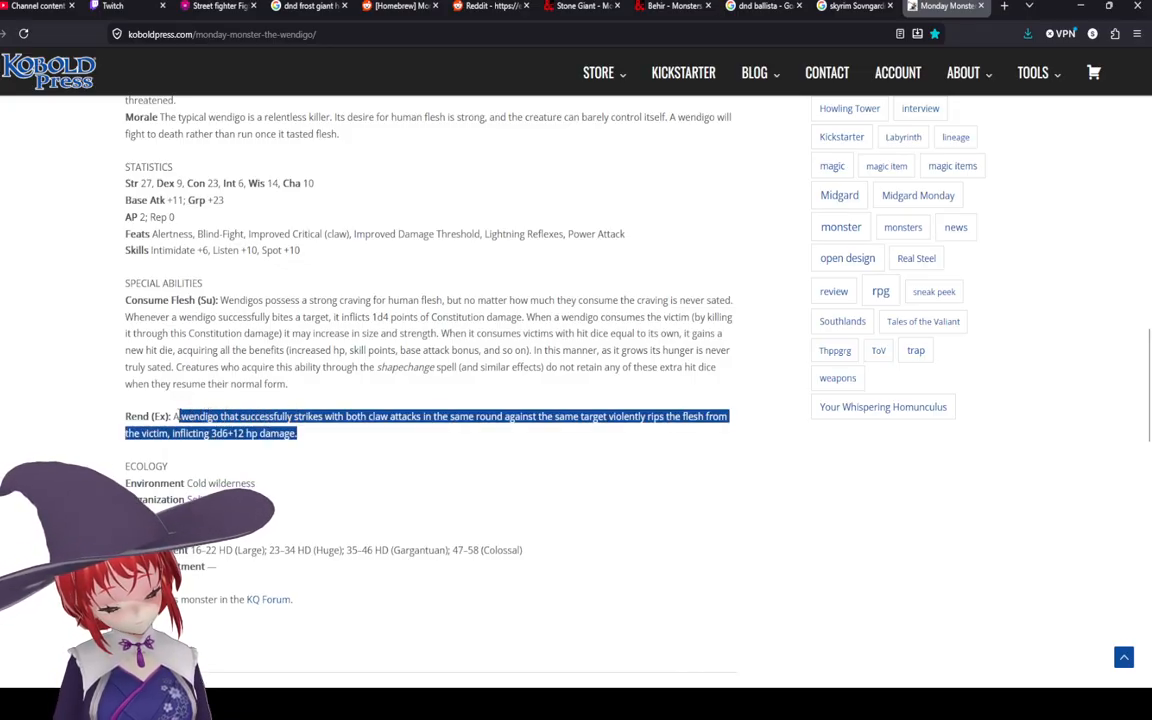
click(177, 416)
scroll(180, 416, up, 1)
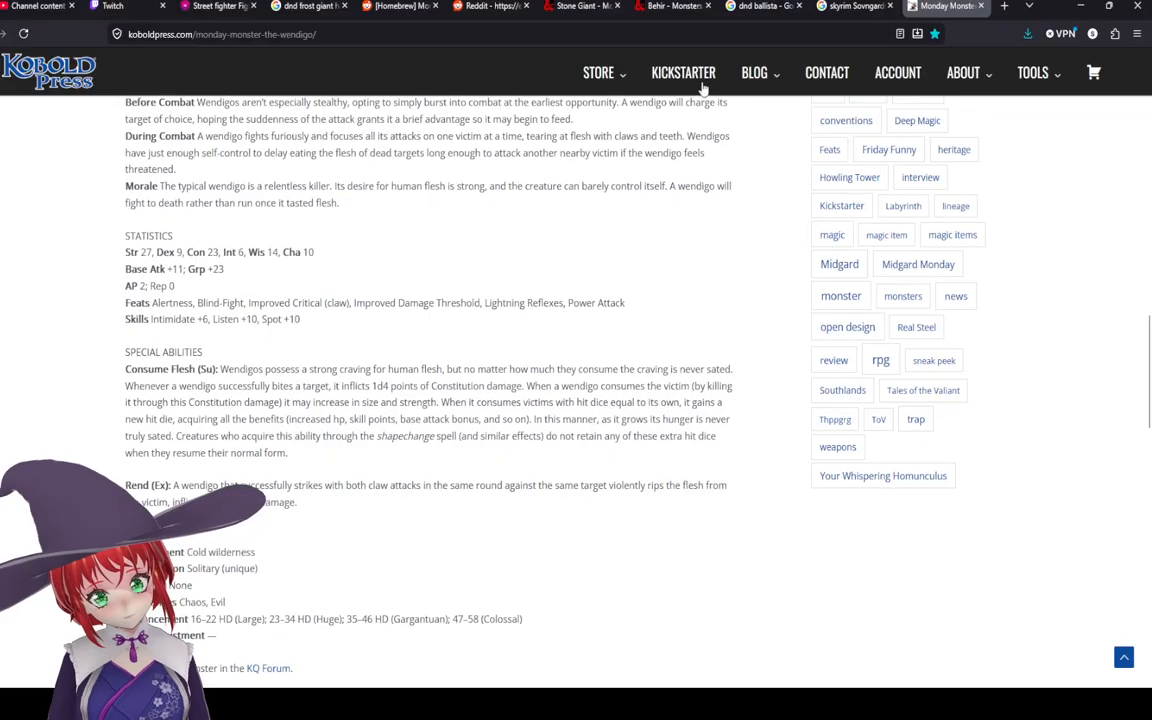
Step: Close the wendigo article tab and drag a Washtub 01 prop onto the map beside the campfire
click(980, 8)
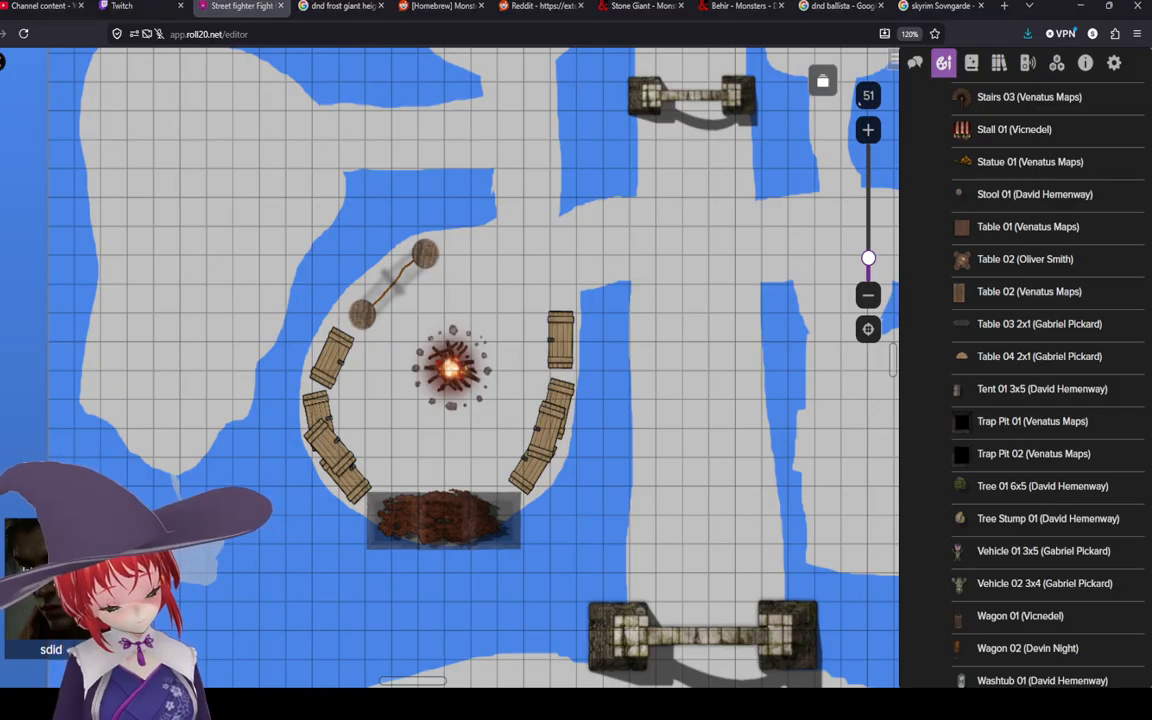
scroll(400, 330, down, 5)
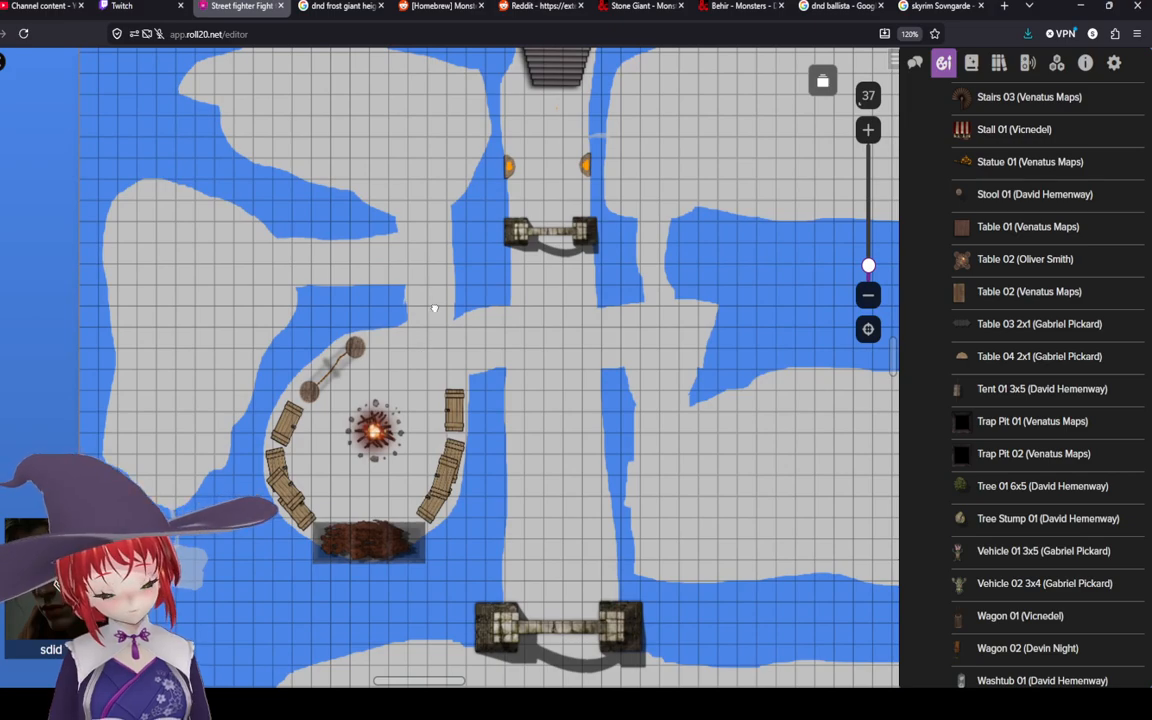
drag(435, 308, 437, 183)
drag(467, 280, 470, 363)
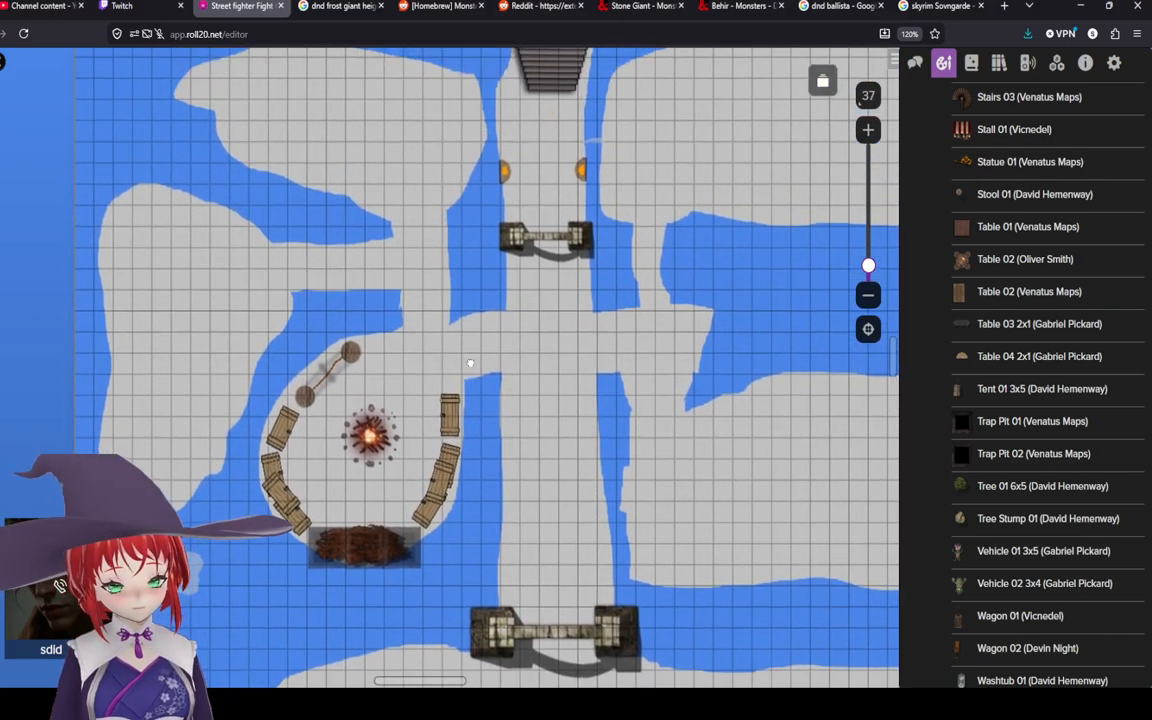
scroll(340, 508, up, 5)
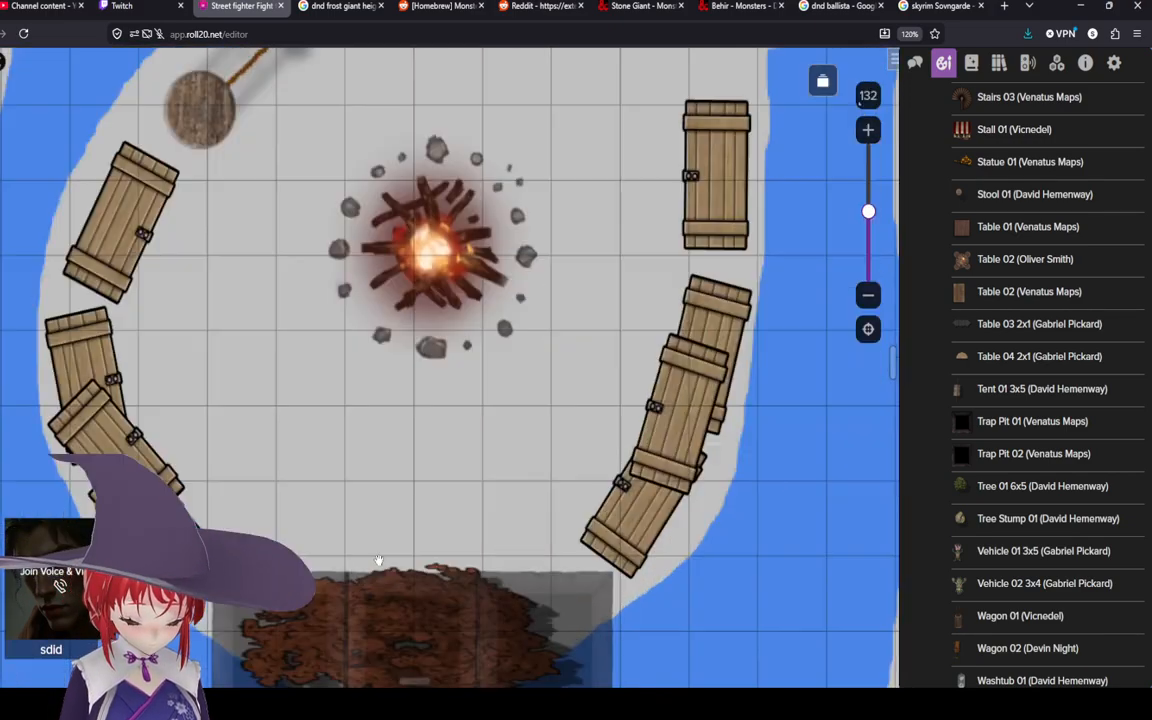
scroll(381, 538, down, 4)
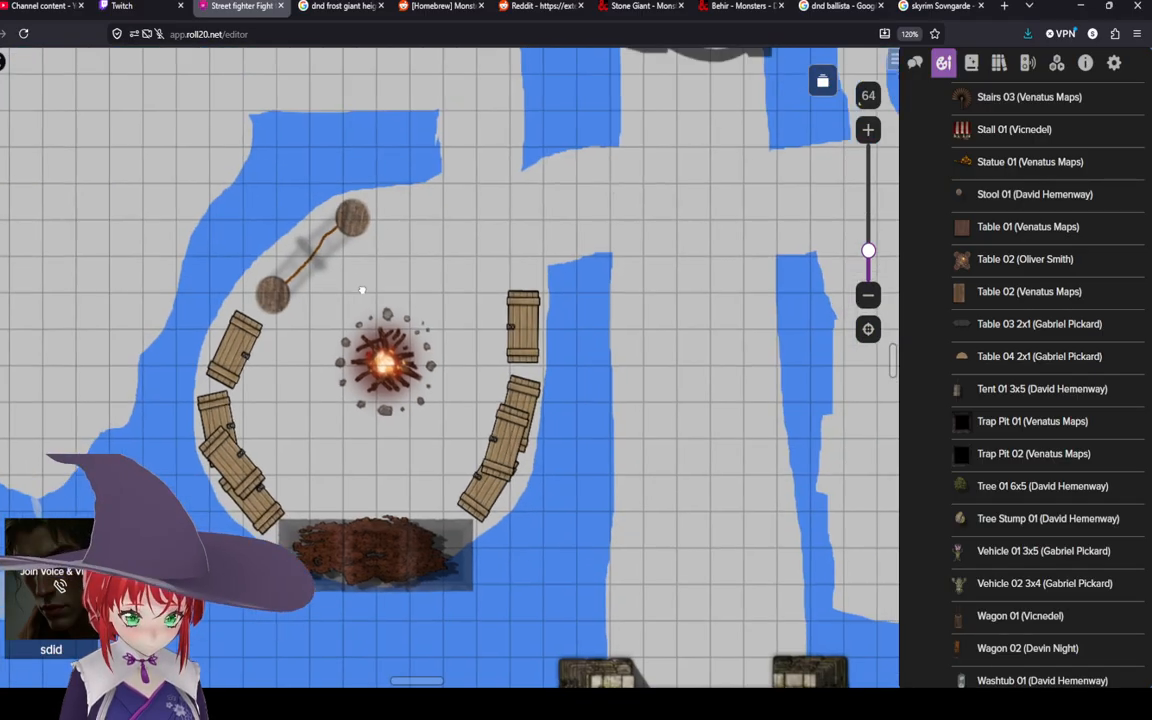
scroll(330, 326, up, 1)
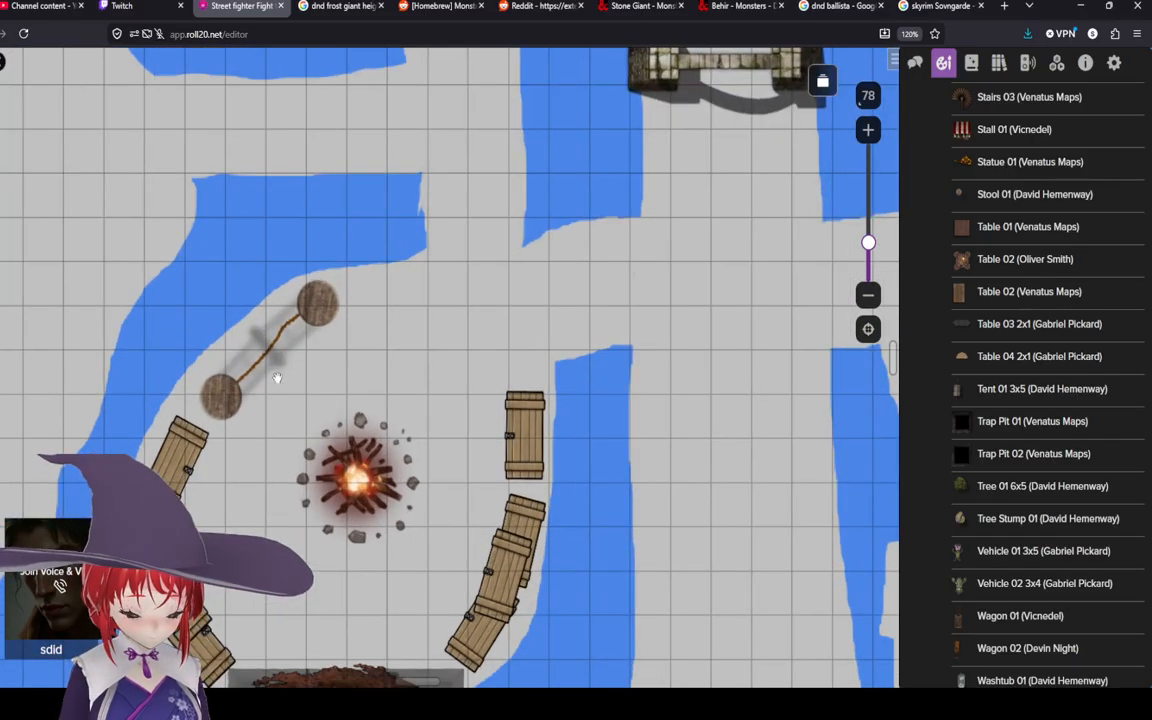
scroll(277, 370, up, 3)
scroll(277, 377, down, 2)
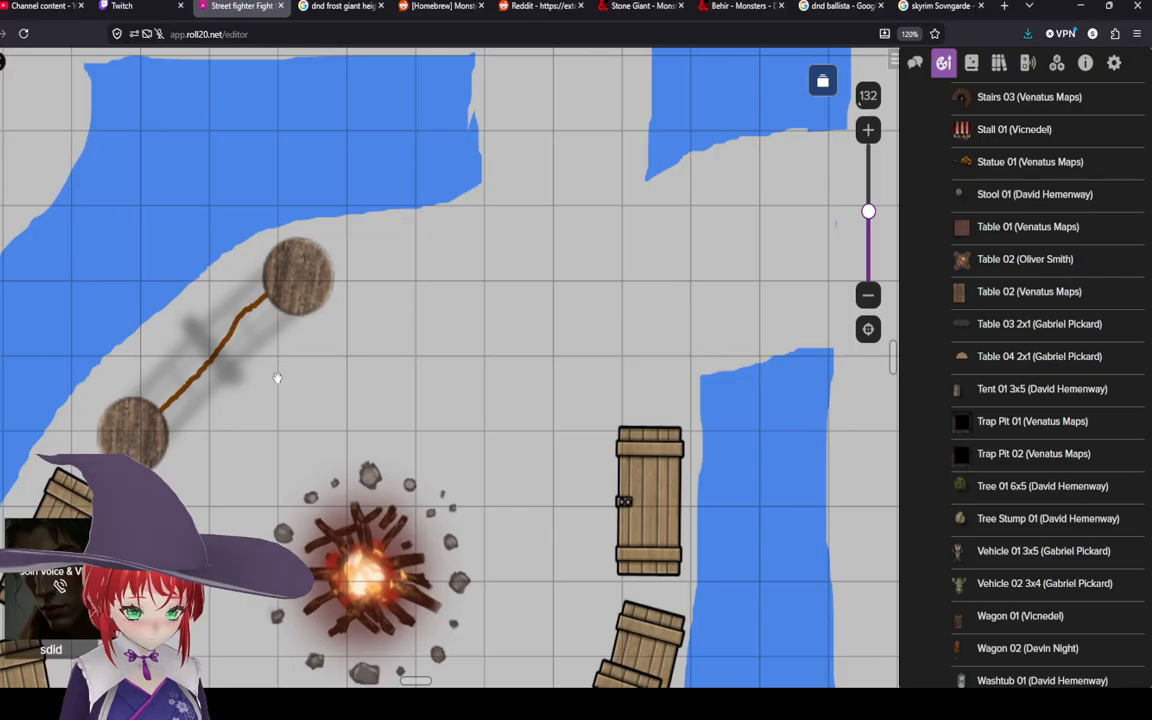
scroll(277, 377, down, 5)
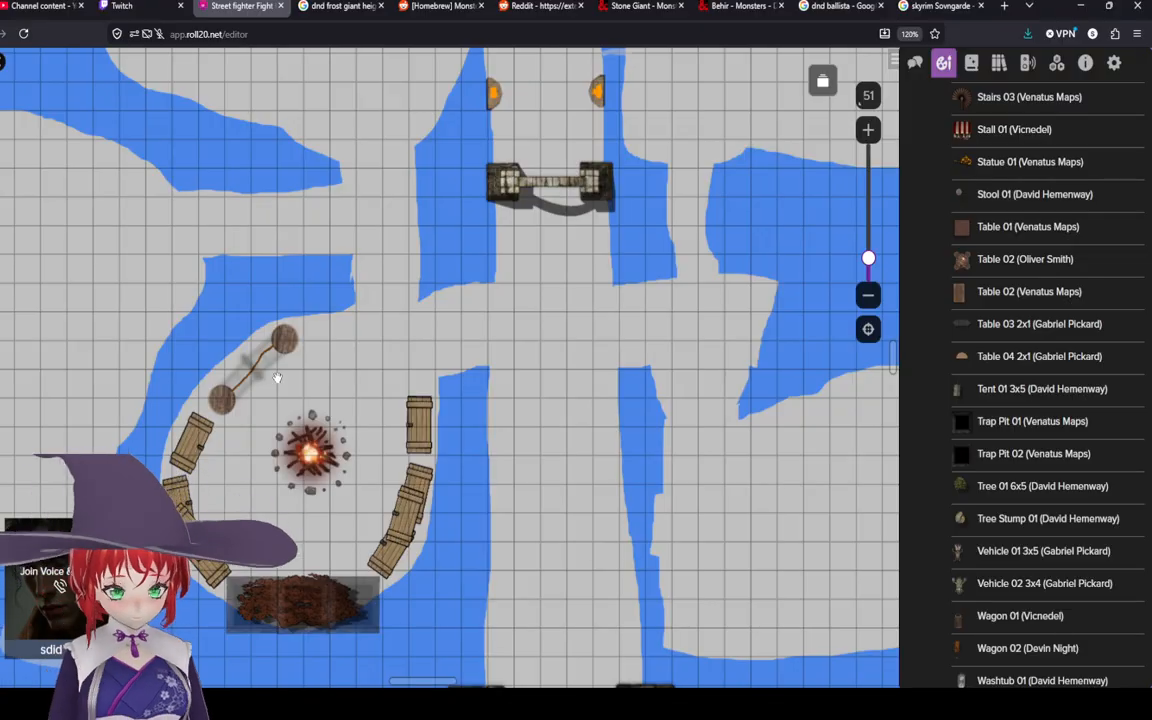
scroll(412, 418, up, 3)
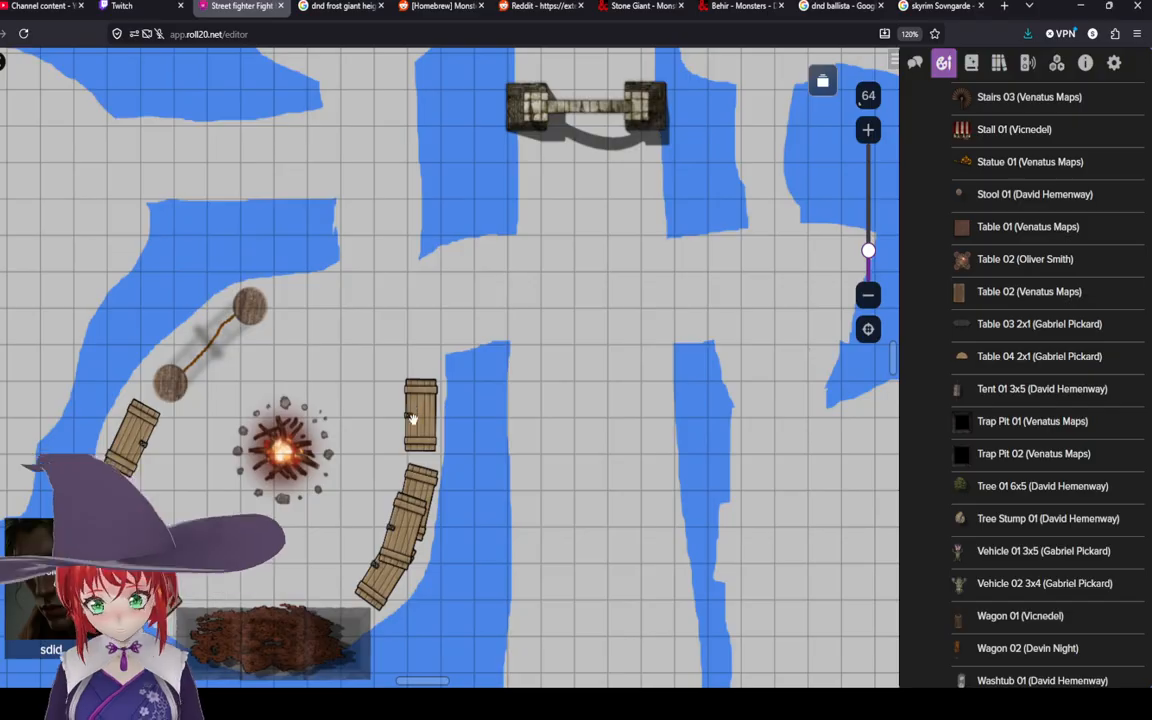
scroll(412, 418, down, 3)
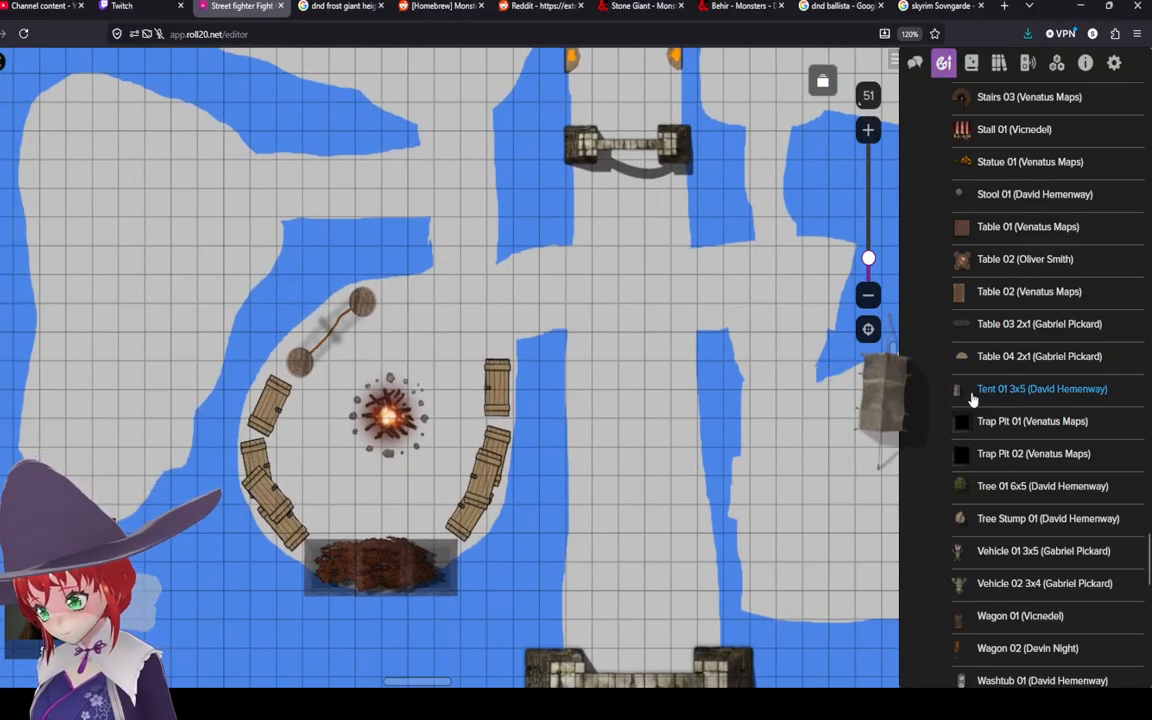
scroll(975, 390, down, 6)
scroll(995, 325, up, 3)
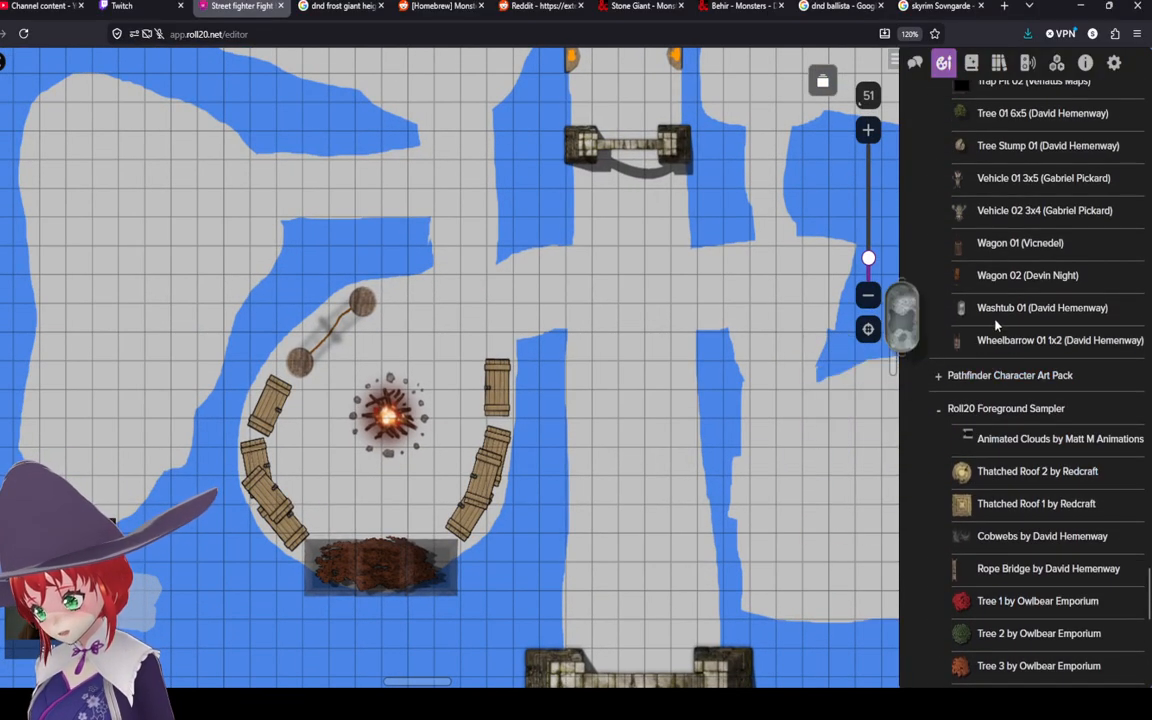
drag(995, 325, 472, 402)
scroll(490, 402, up, 5)
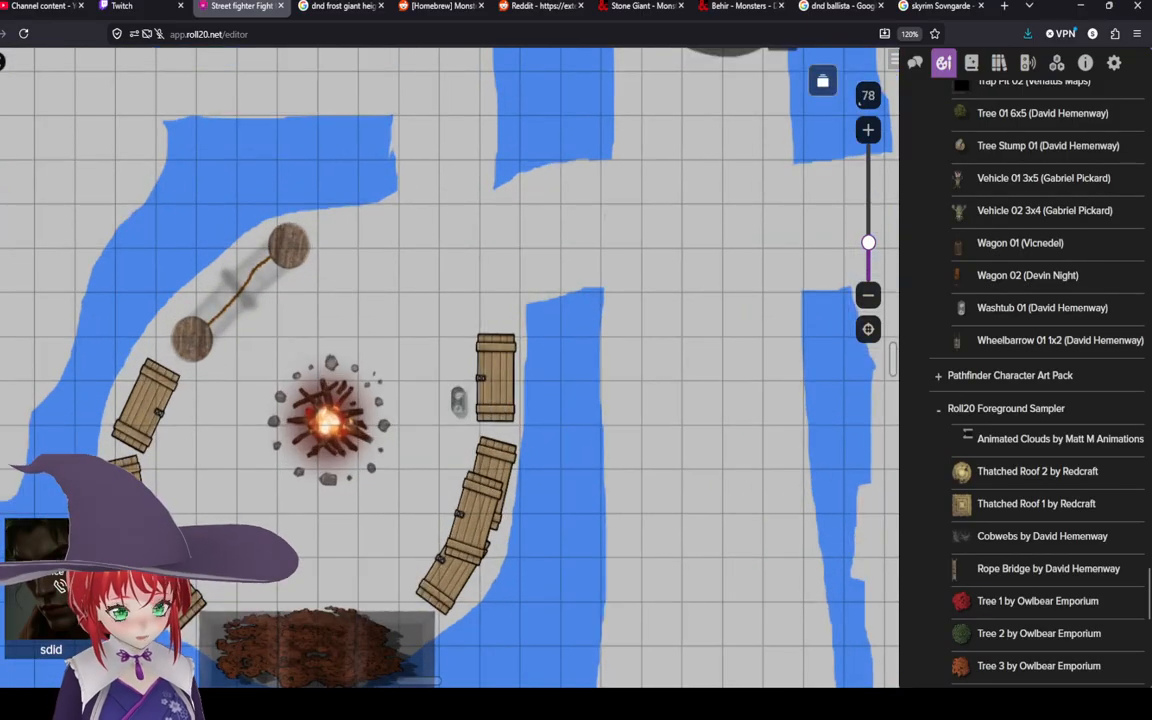
click(457, 400)
right_click(457, 400)
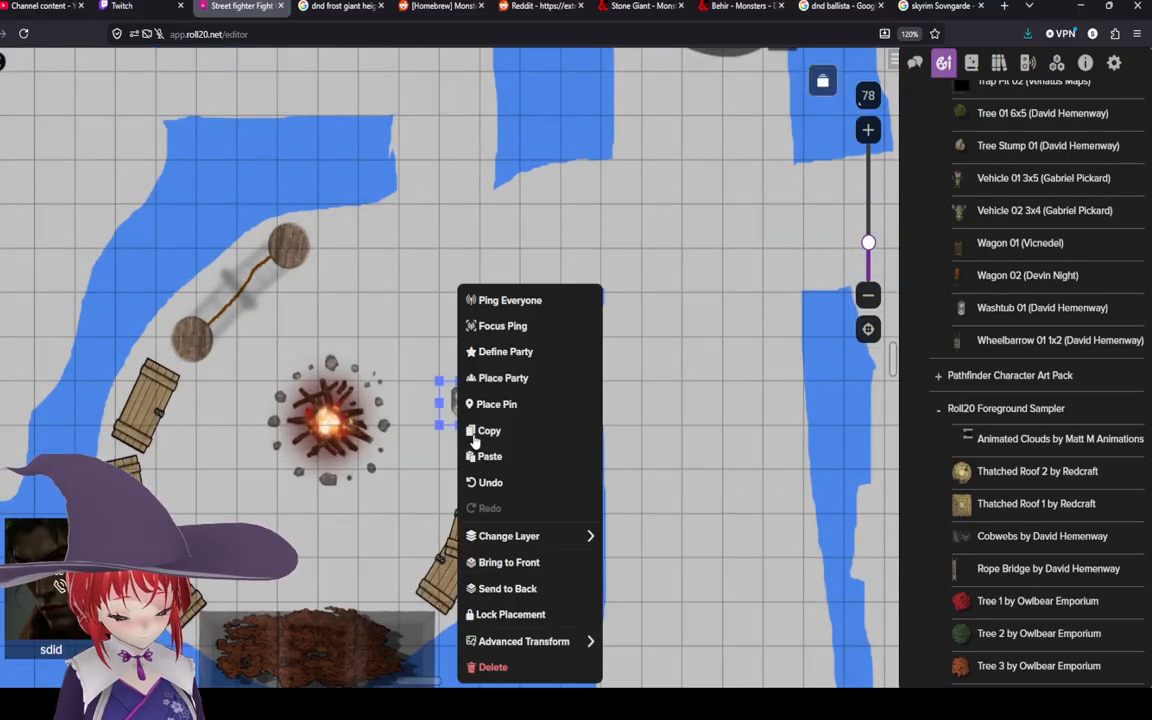
mouse_move(566, 645)
click(663, 445)
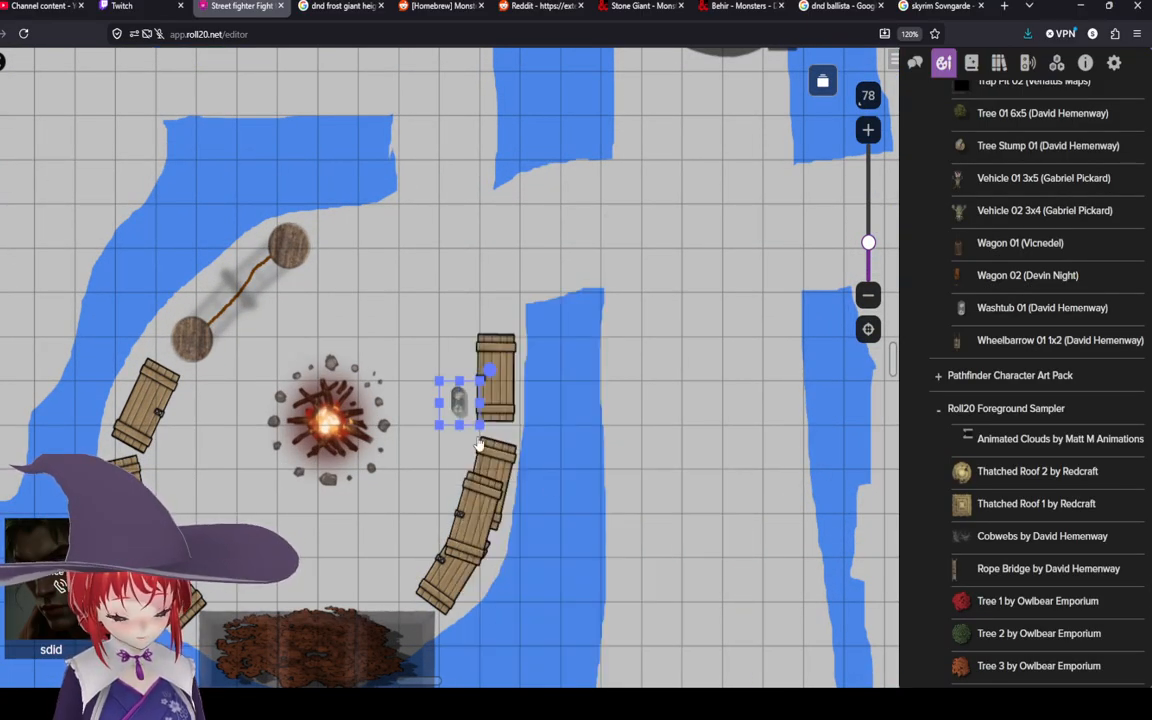
Step: Resize and reposition the washtub so it sits centered over the campfire inside the crate ring
drag(459, 423, 728, 170)
drag(637, 361, 366, 446)
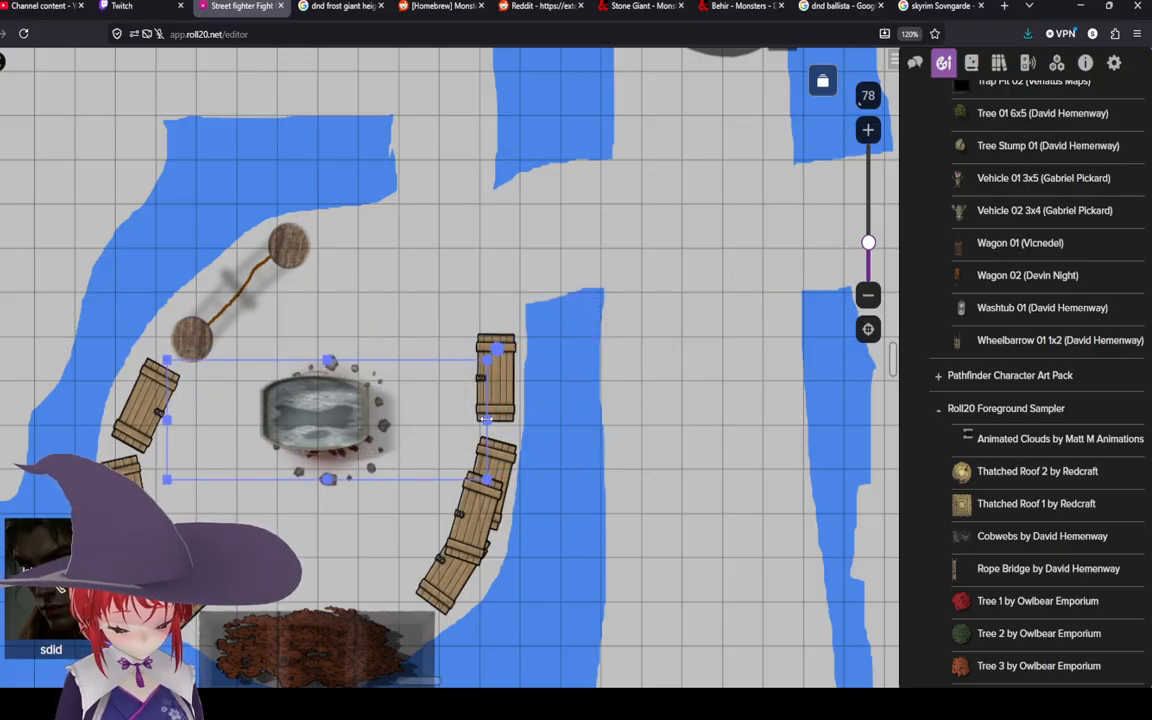
drag(488, 420, 320, 420)
drag(247, 425, 329, 431)
drag(331, 486, 335, 440)
drag(411, 395, 446, 382)
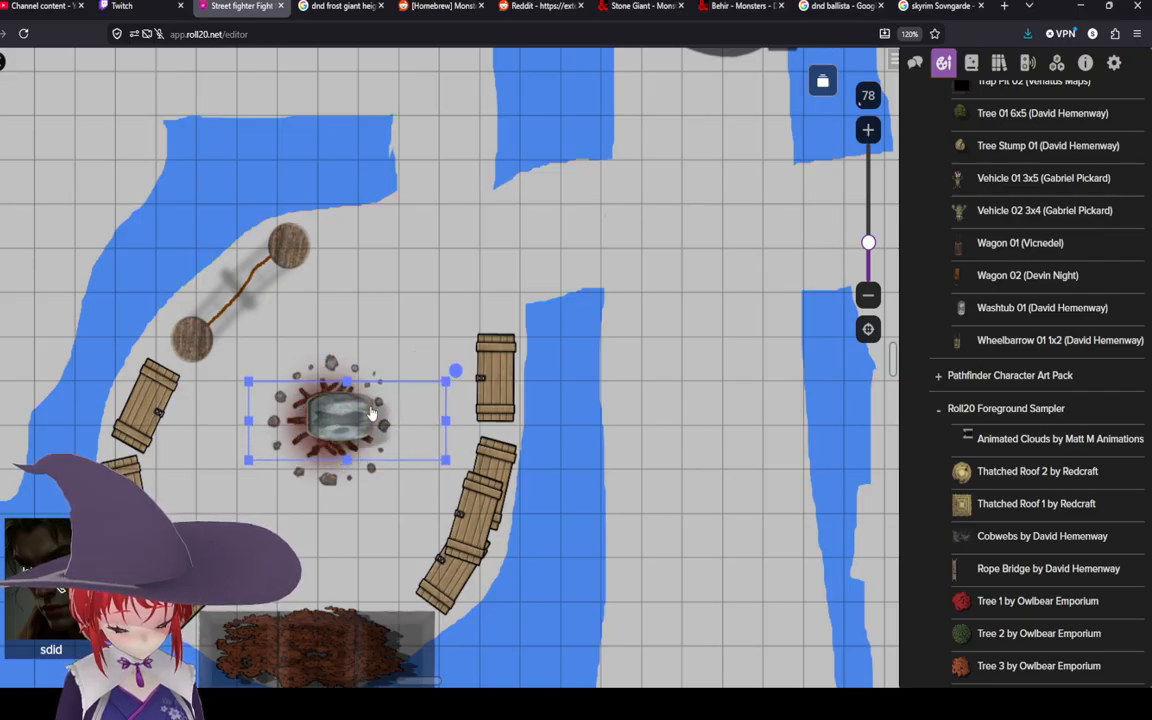
drag(360, 418, 349, 420)
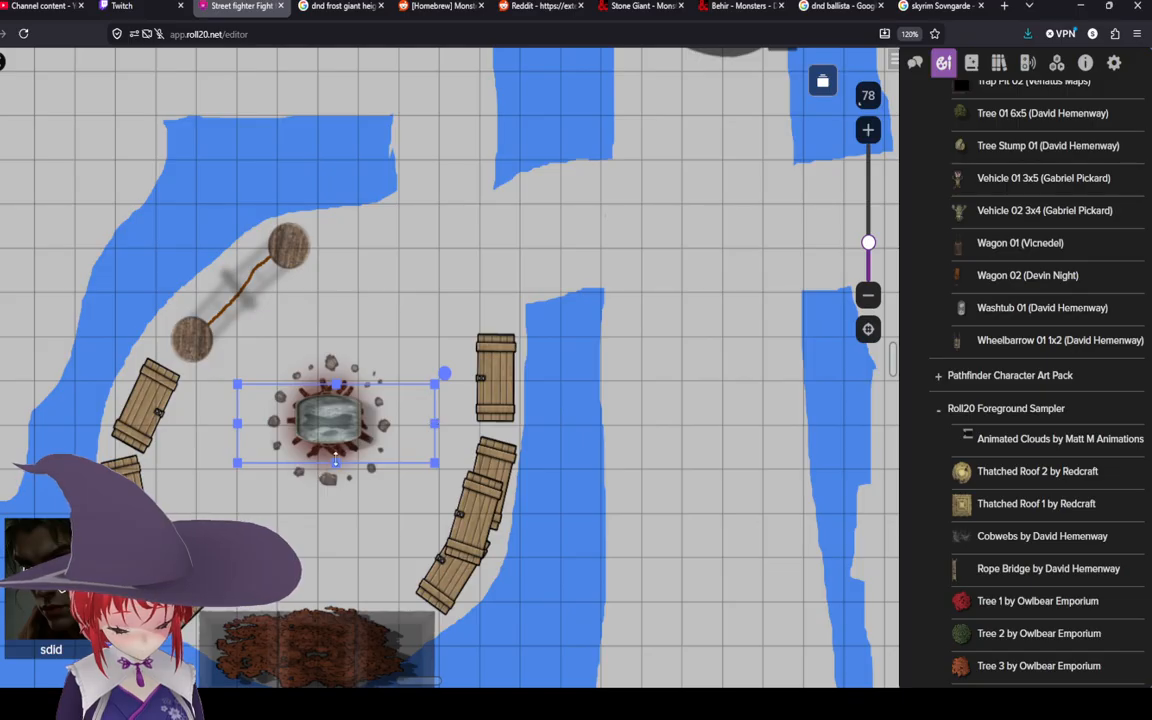
mouse_move(337, 466)
mouse_down()
mouse_move(342, 444)
mouse_move(348, 462)
mouse_up()
drag(430, 427, 328, 427)
Step: Draw dark red freehand blood splatters beside the rope stretched between the two stumps near the campfire
click(437, 348)
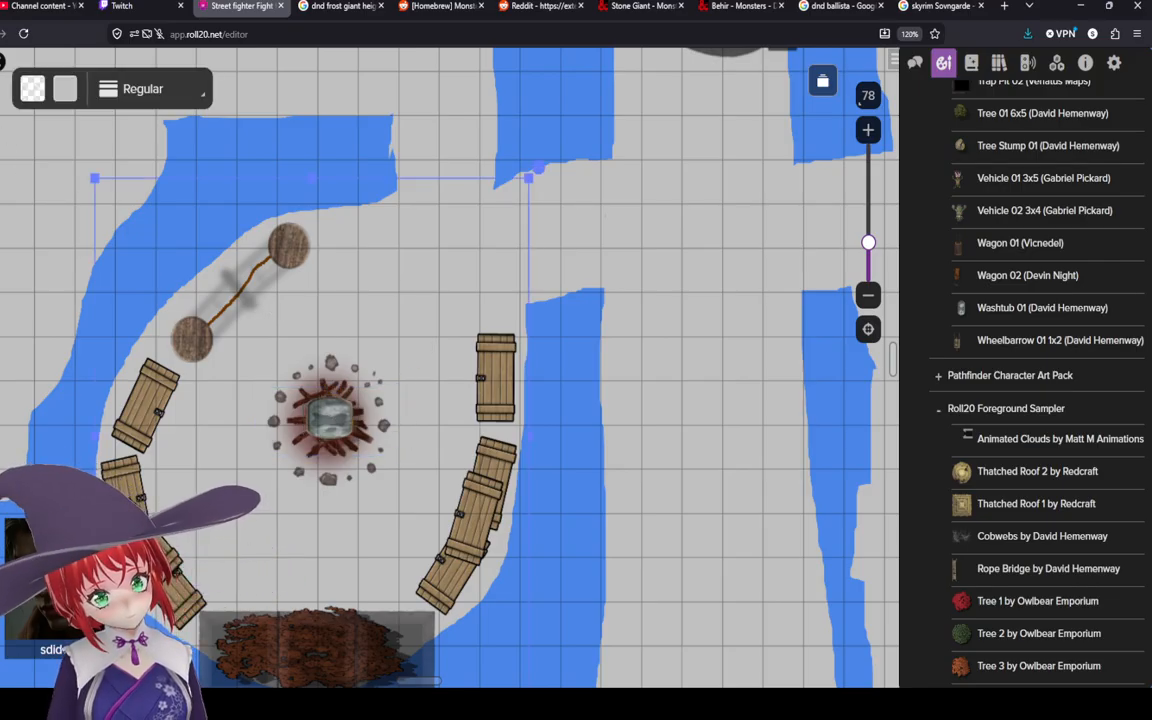
click(3, 146)
scroll(330, 364, down, 4)
drag(330, 356, 330, 427)
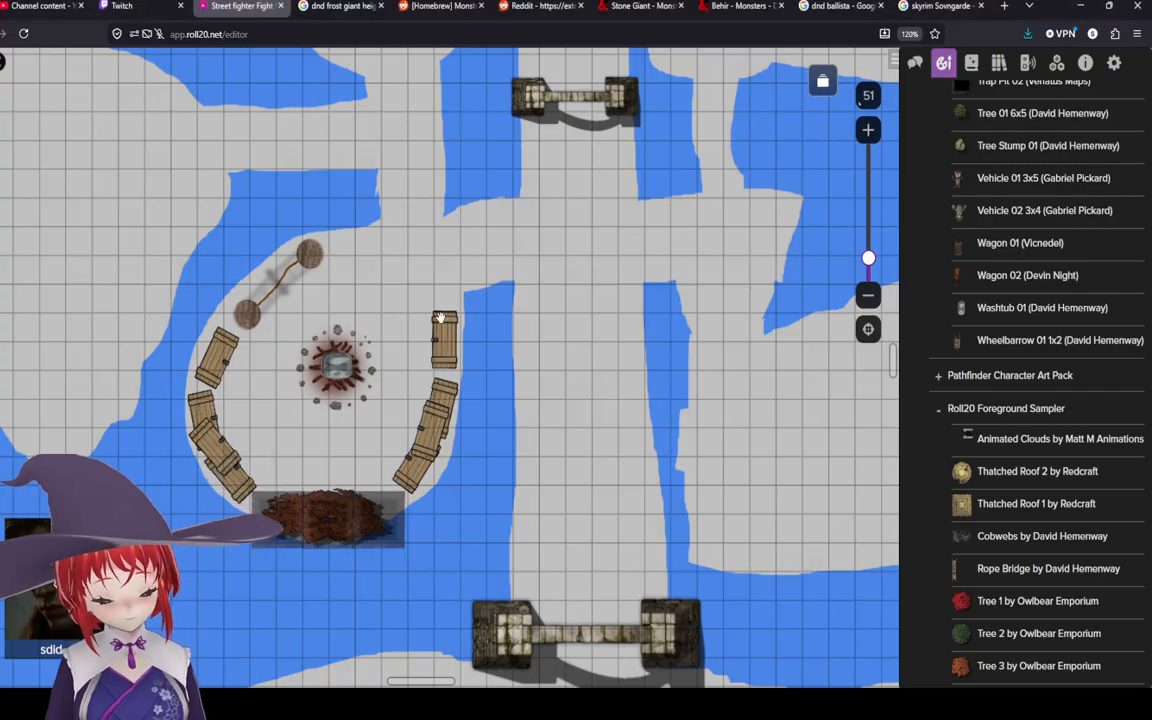
drag(440, 317, 463, 378)
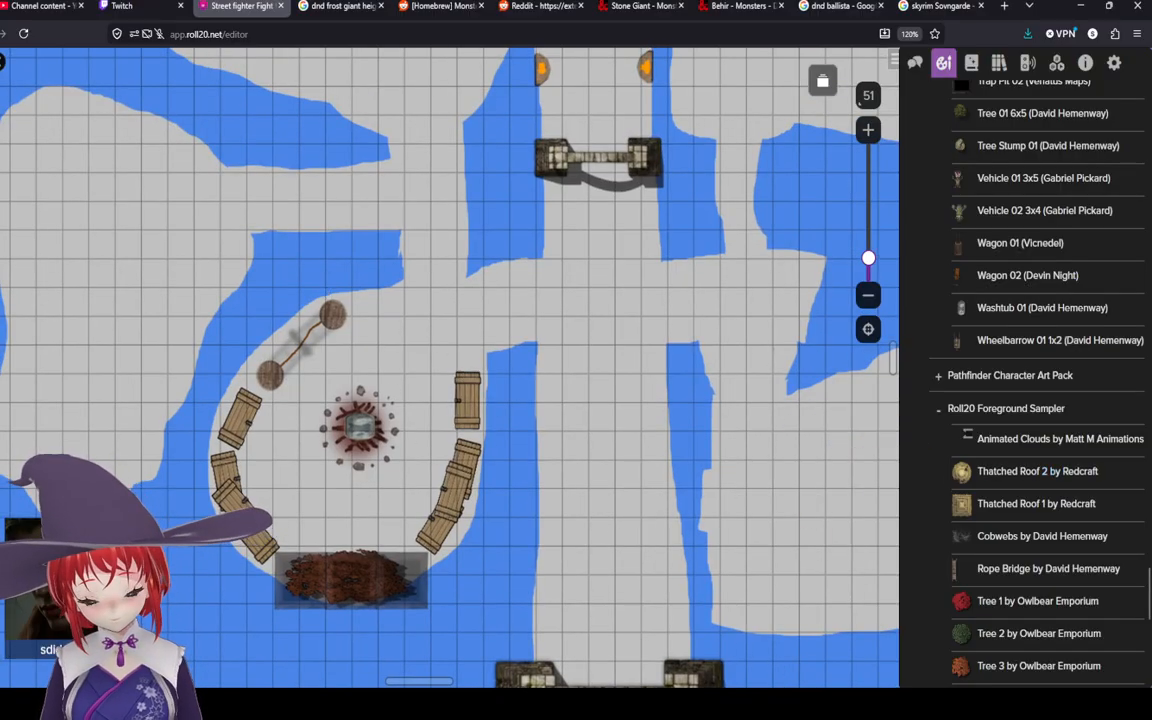
click(1, 182)
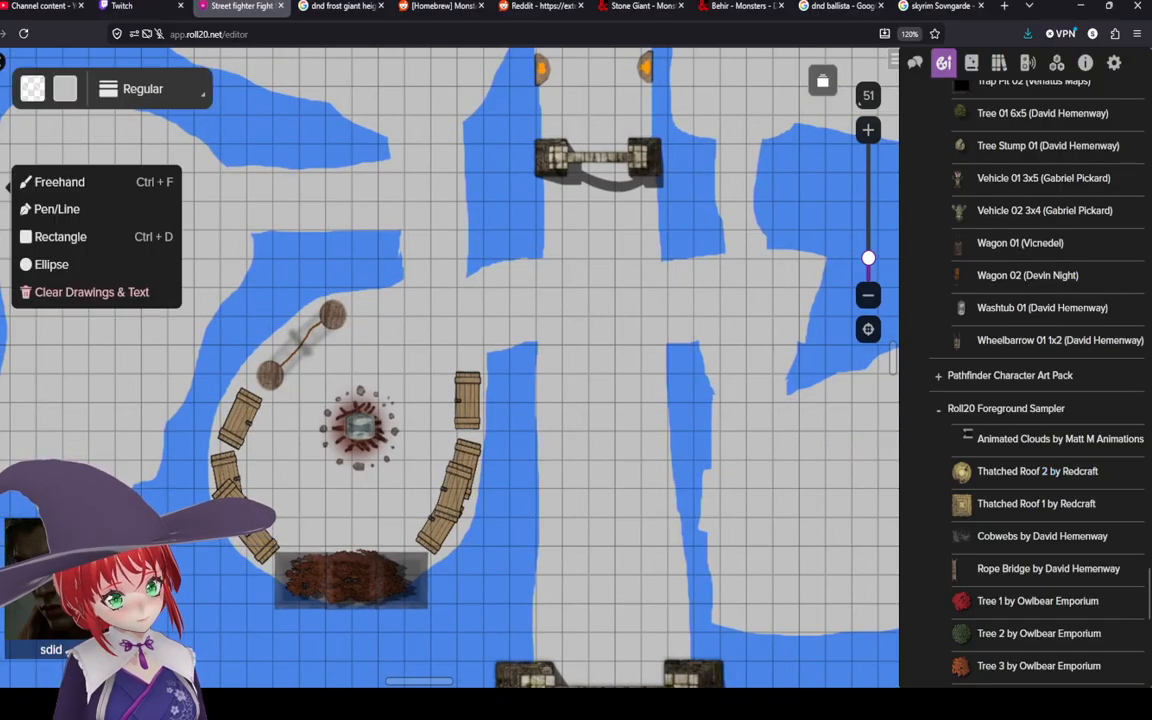
click(28, 88)
click(167, 127)
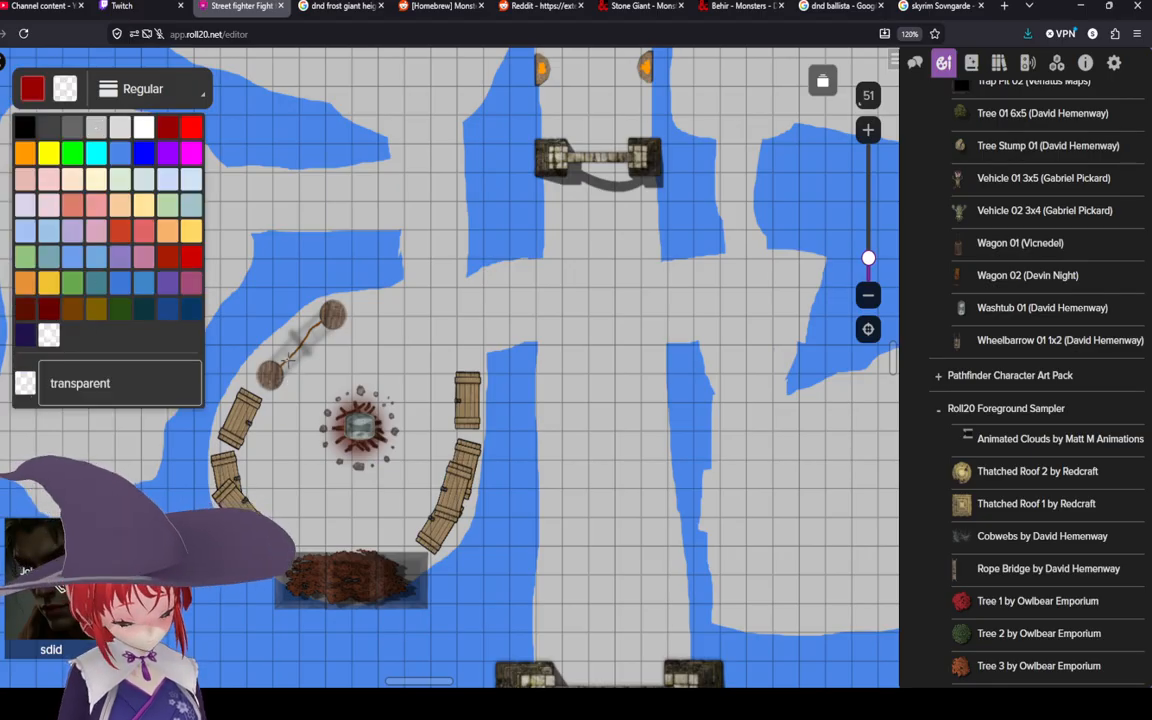
mouse_move(295, 364)
mouse_down()
mouse_move(313, 353)
mouse_move(317, 363)
mouse_move(308, 354)
mouse_up()
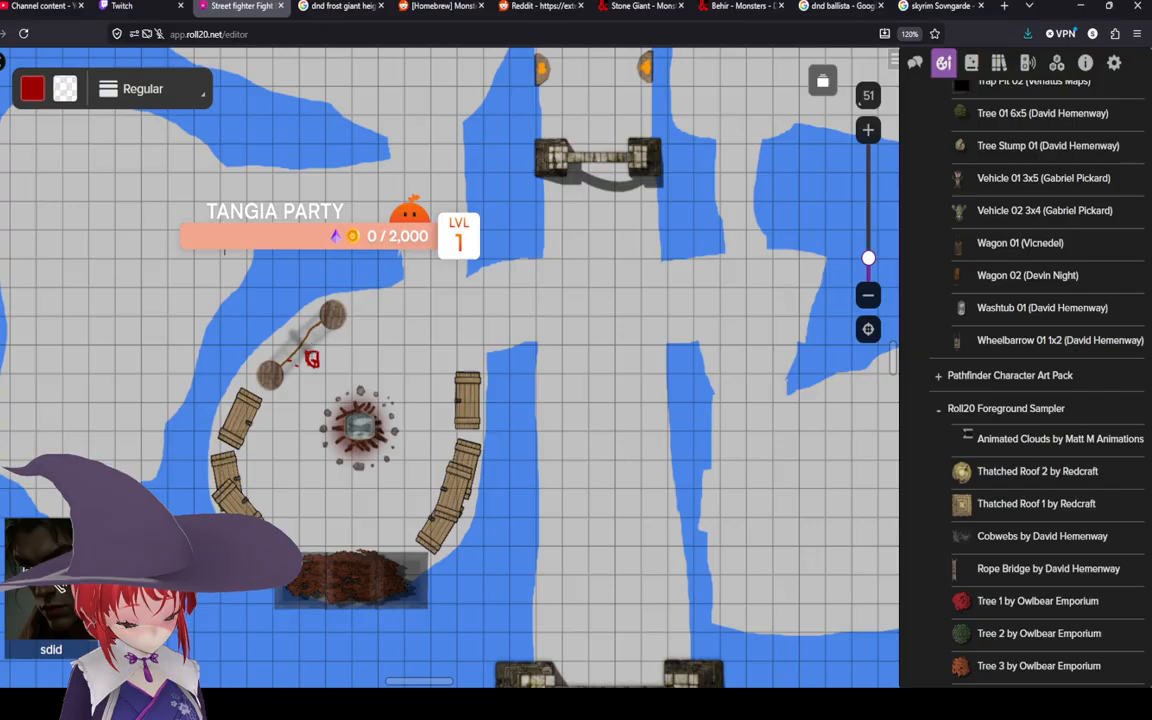
click(66, 87)
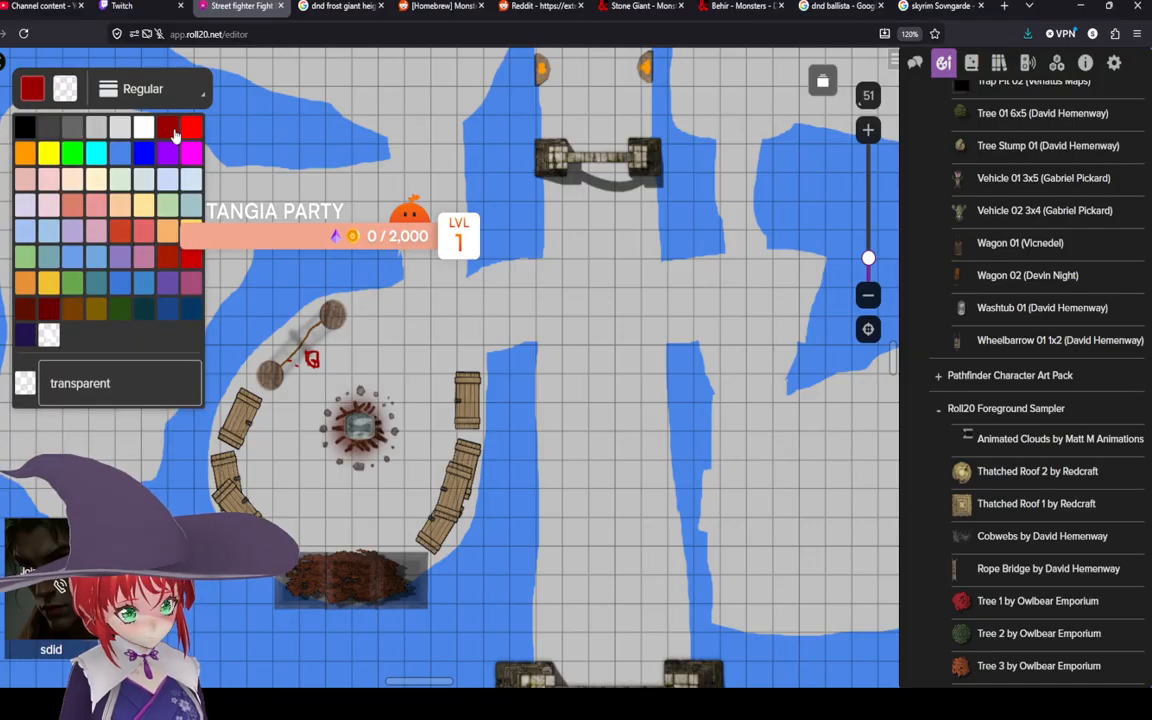
click(167, 127)
click(313, 362)
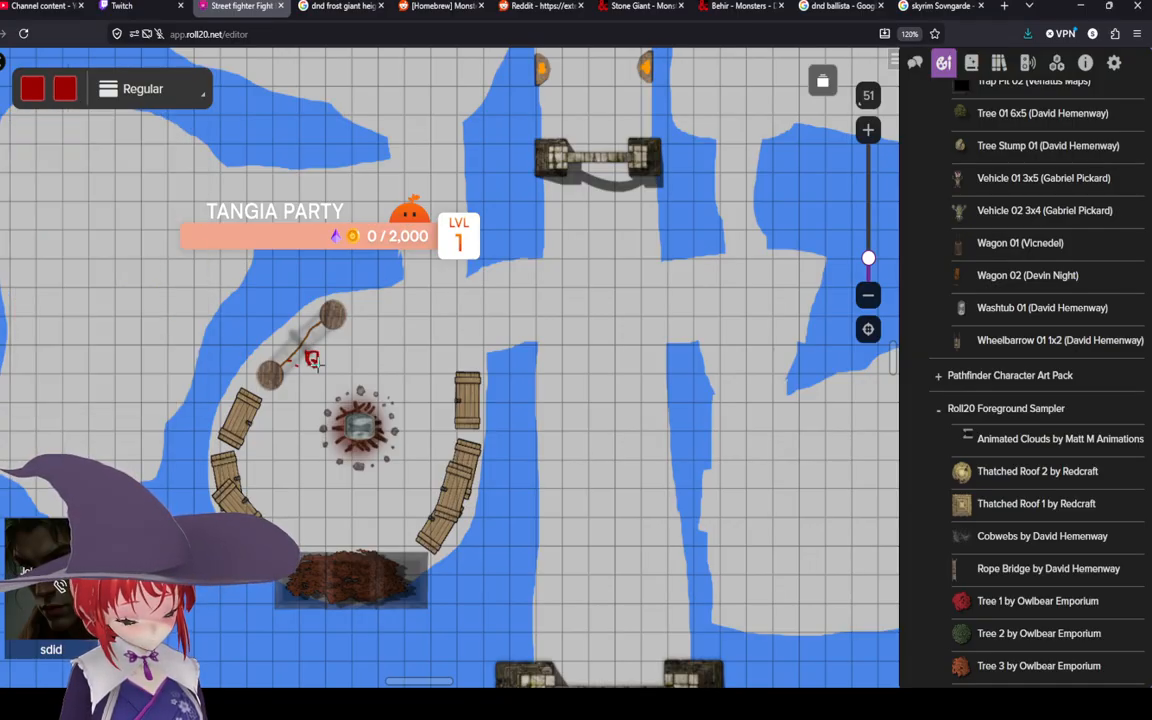
drag(307, 357, 314, 351)
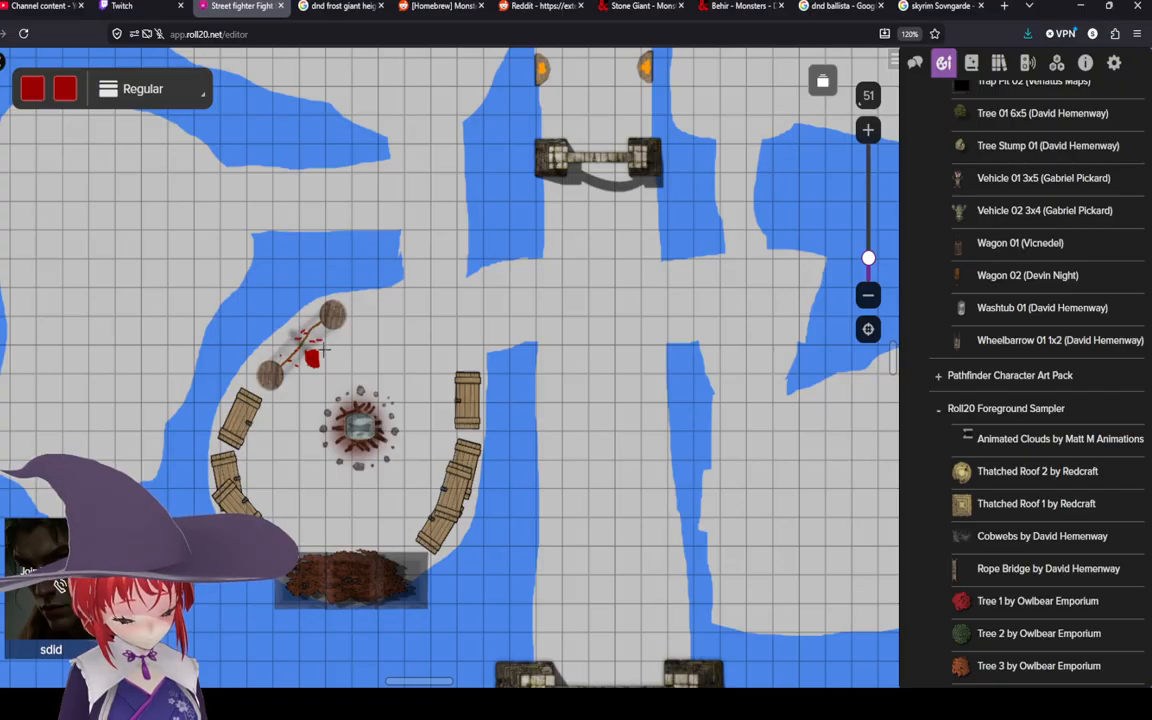
Step: Zoom and pan around the map to review the campsite layout
scroll(328, 350, up, 5)
scroll(328, 350, down, 5)
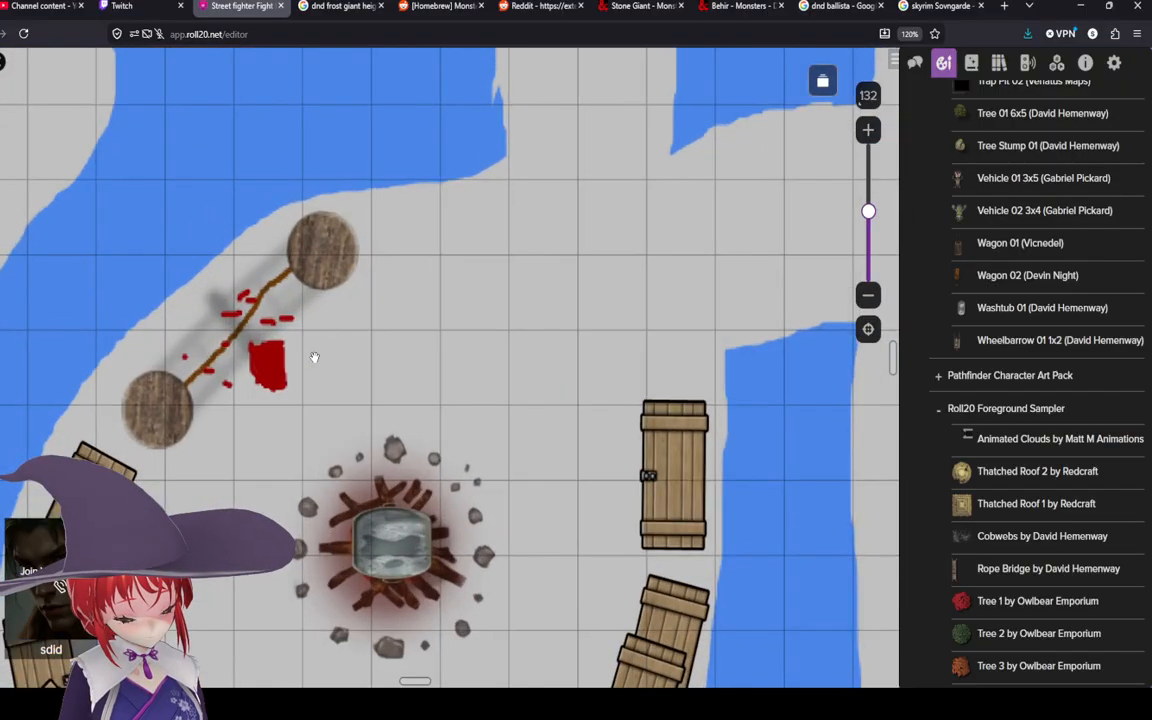
scroll(590, 536, down, 1)
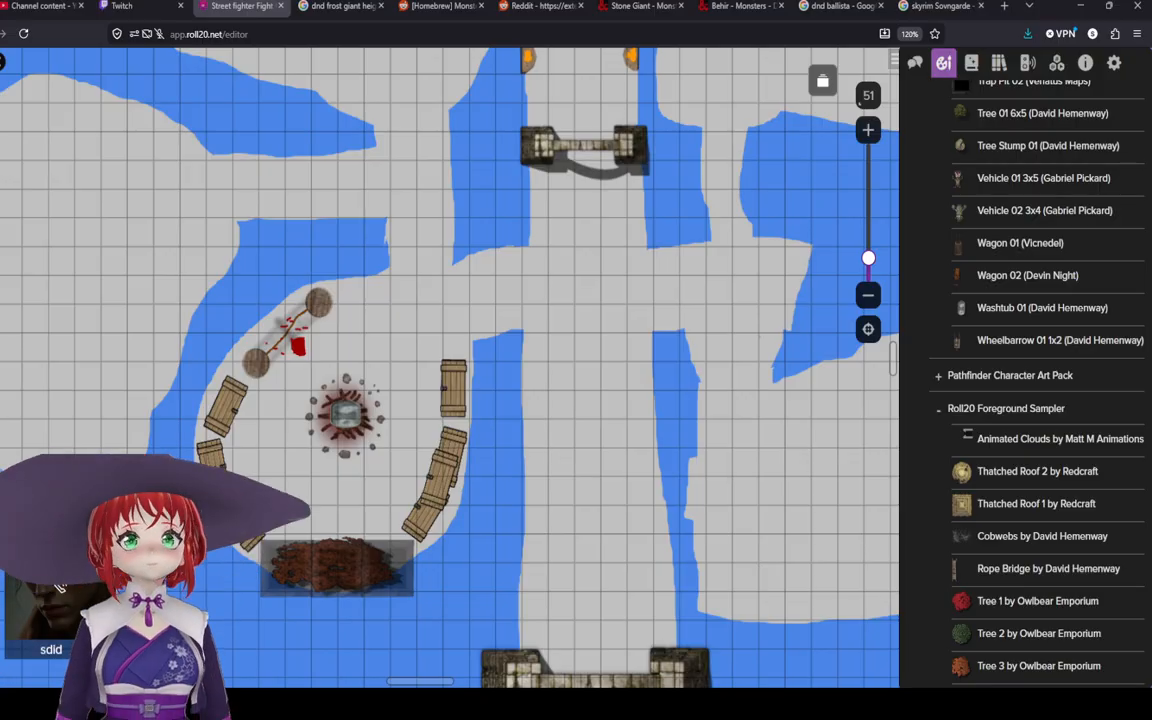
scroll(527, 290, down, 3)
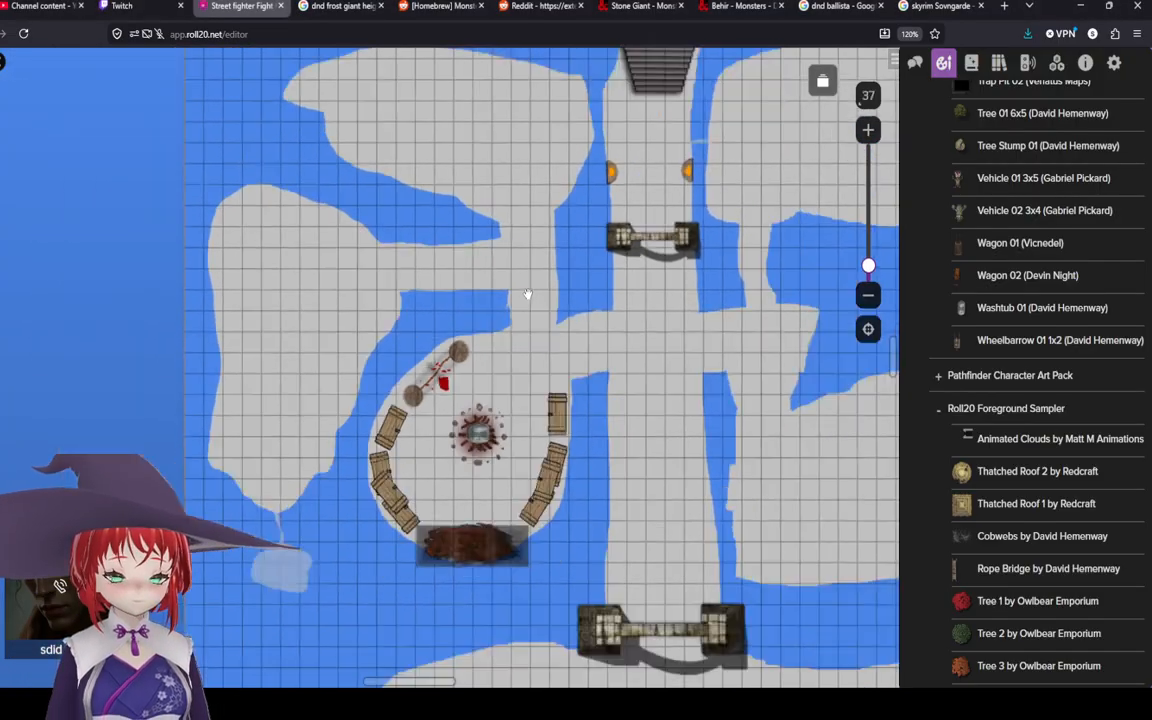
drag(527, 308, 484, 338)
scroll(524, 298, up, 3)
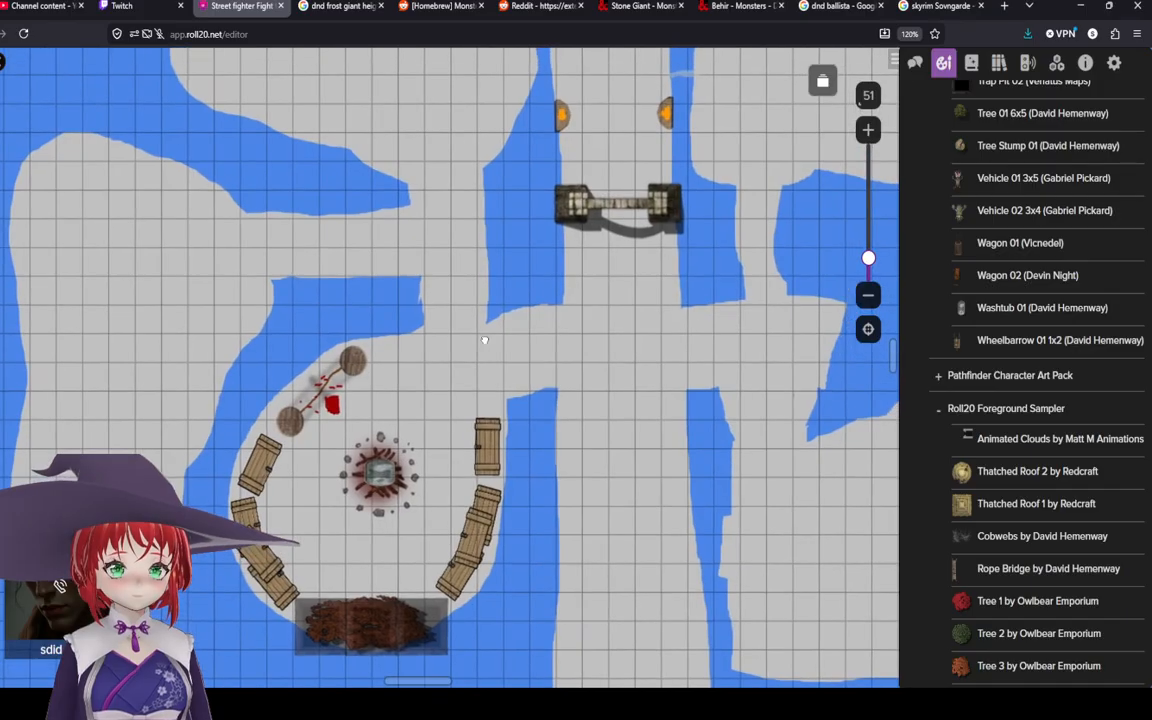
scroll(485, 338, down, 3)
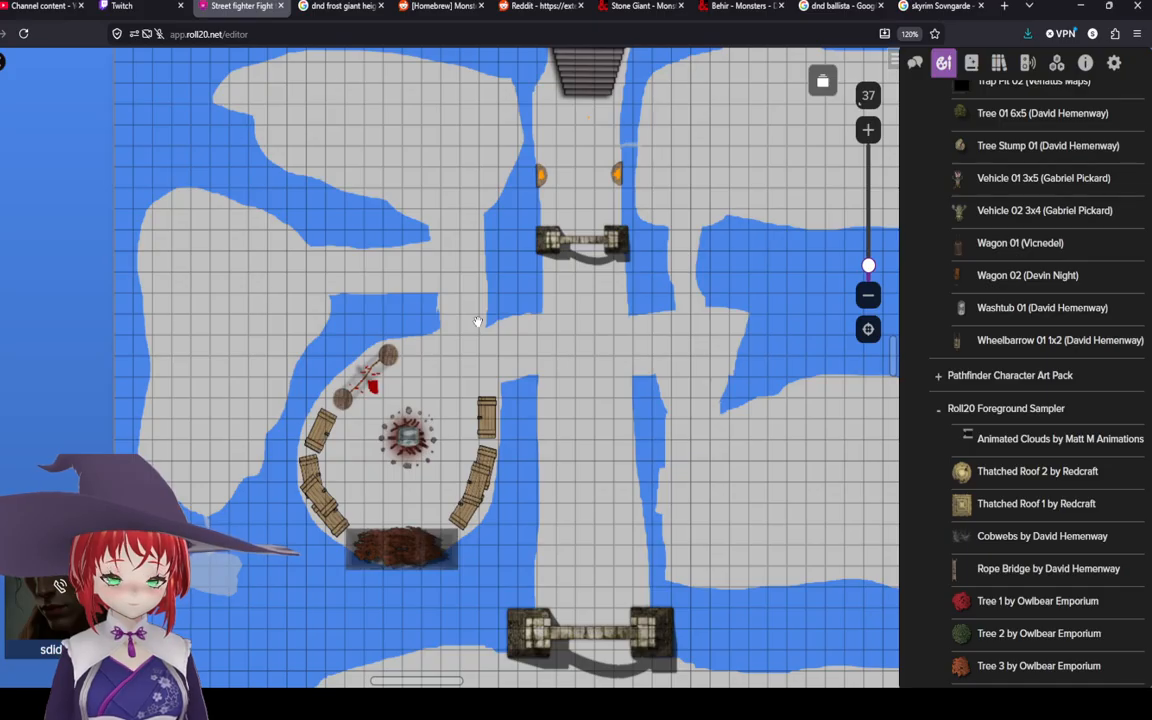
scroll(478, 321, up, 5)
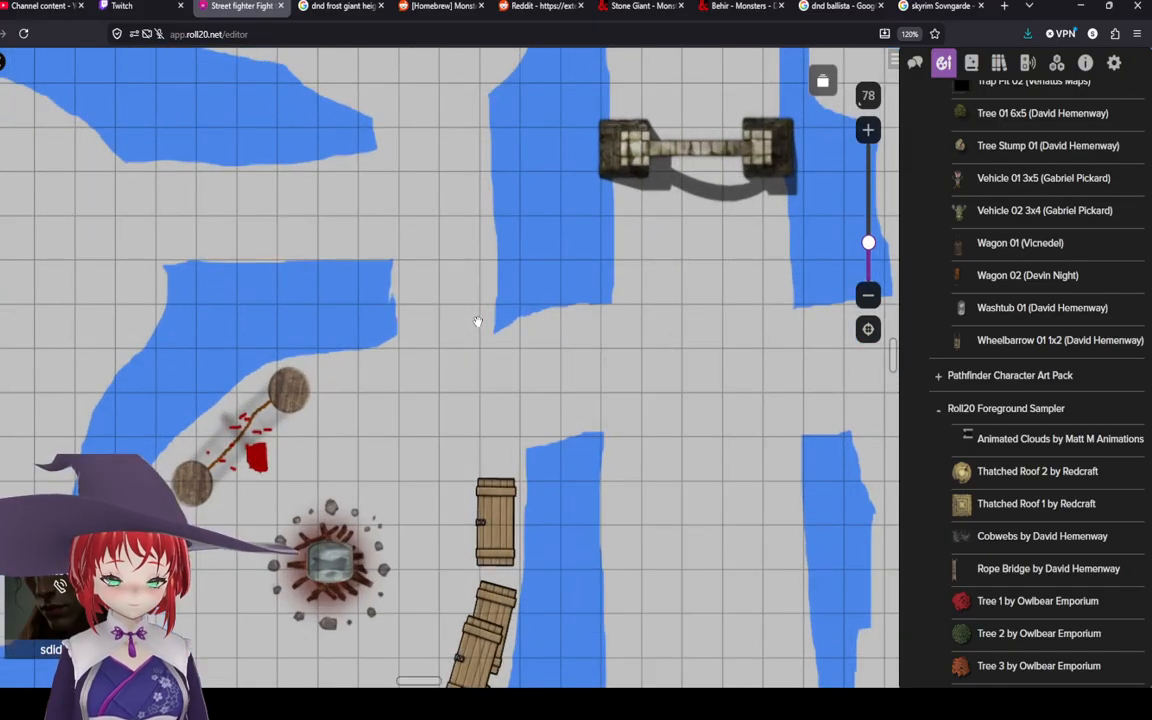
scroll(478, 321, down, 3)
drag(478, 321, 428, 257)
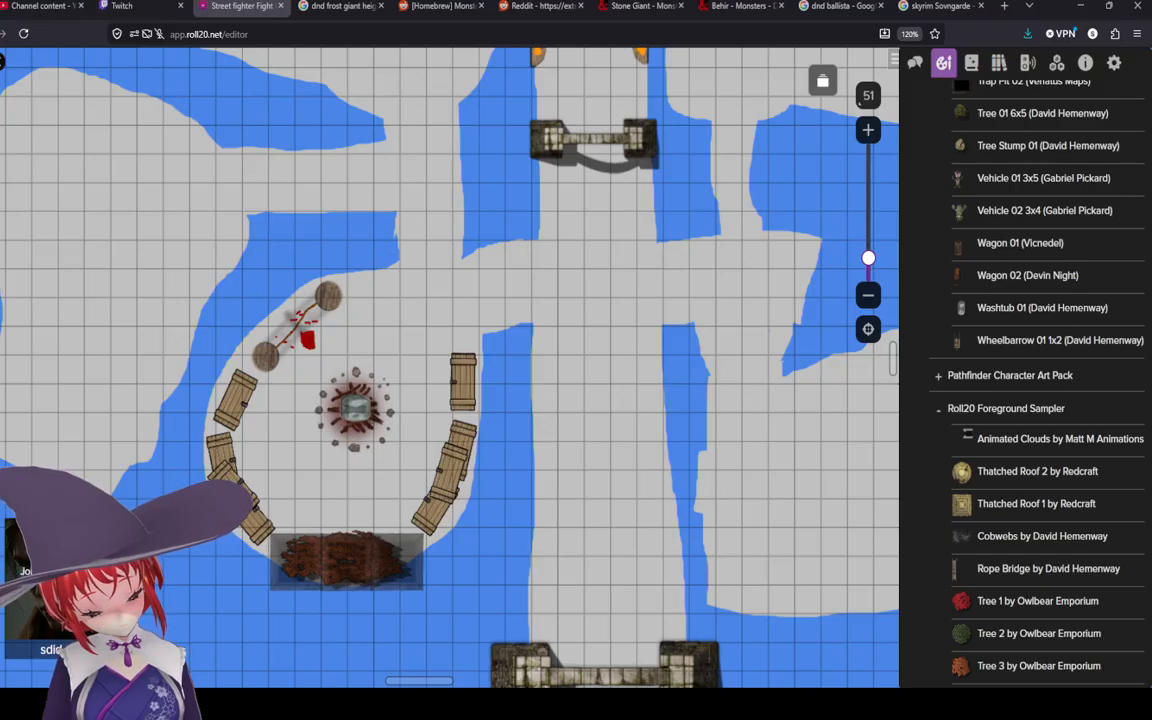
Step: Place a Table 03 2x1 prop in the open snowy area north of the camp, then delete it
drag(387, 220, 483, 363)
drag(437, 299, 430, 452)
drag(503, 396, 485, 387)
scroll(1000, 437, down, 3)
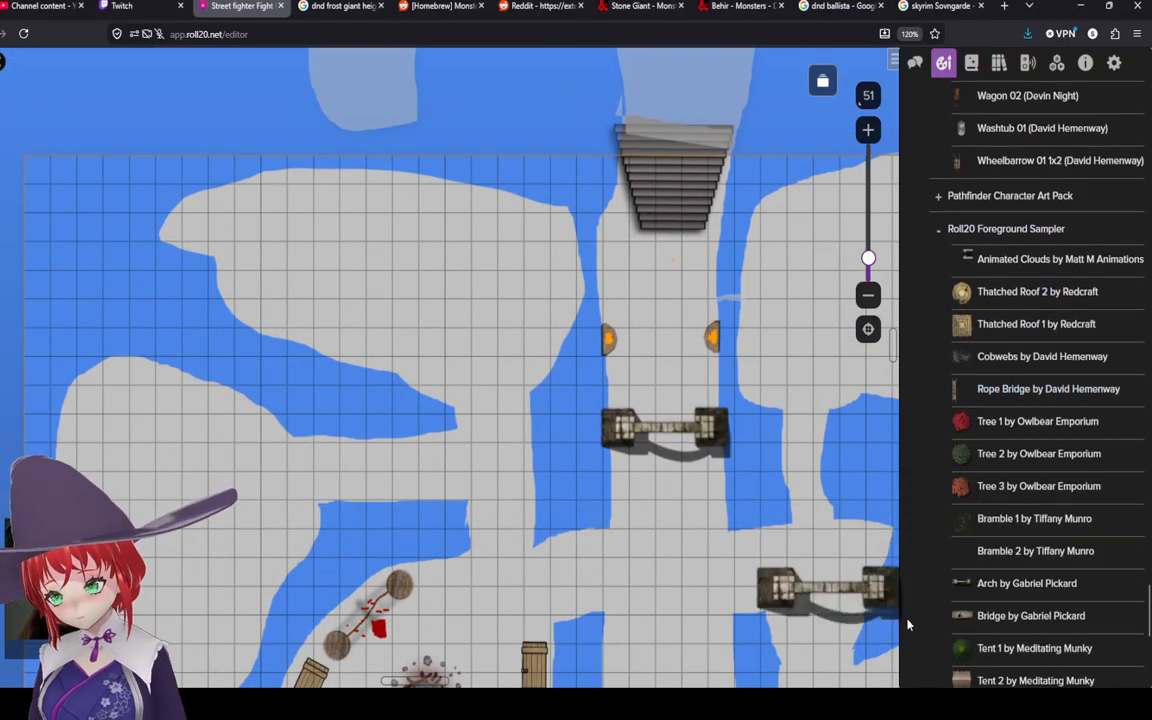
mouse_move(987, 305)
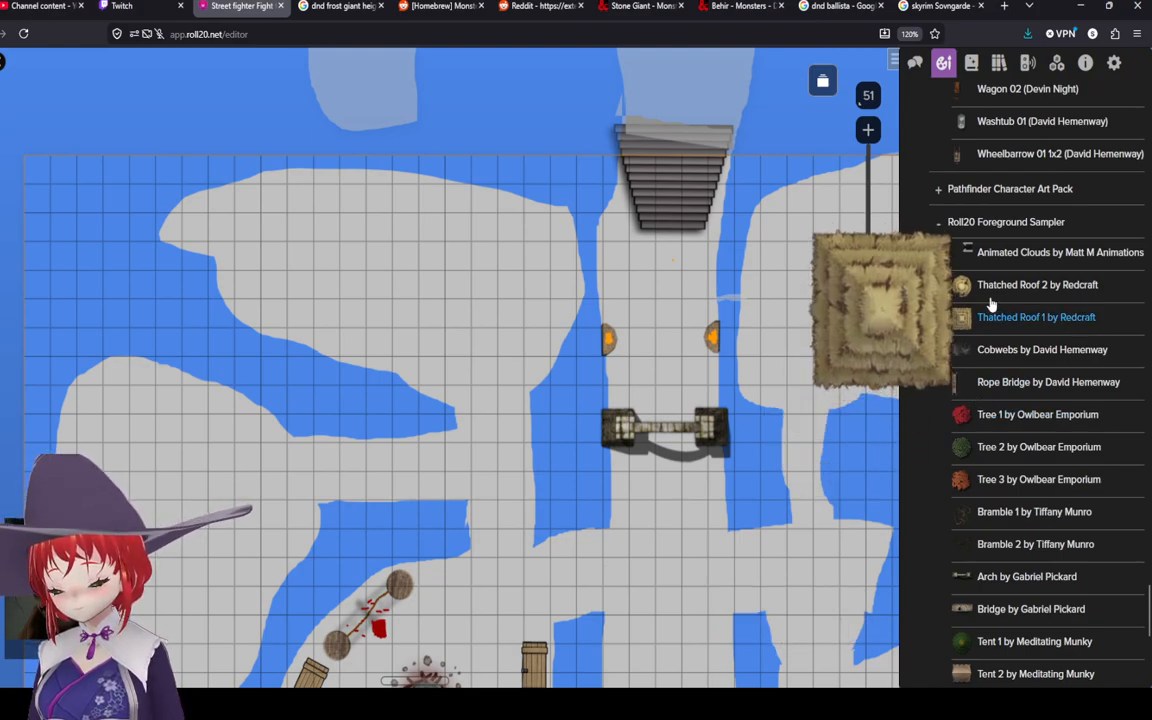
scroll(988, 405, down, 1)
scroll(988, 405, up, 5)
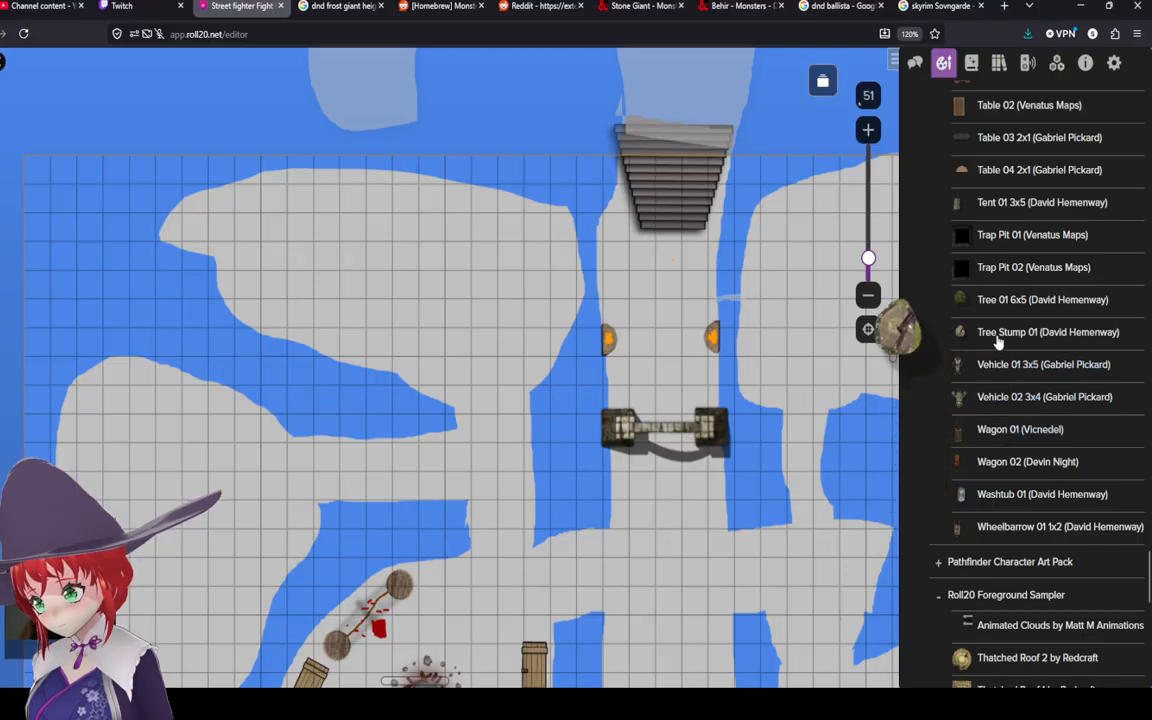
scroll(975, 320, up, 1)
scroll(987, 302, up, 2)
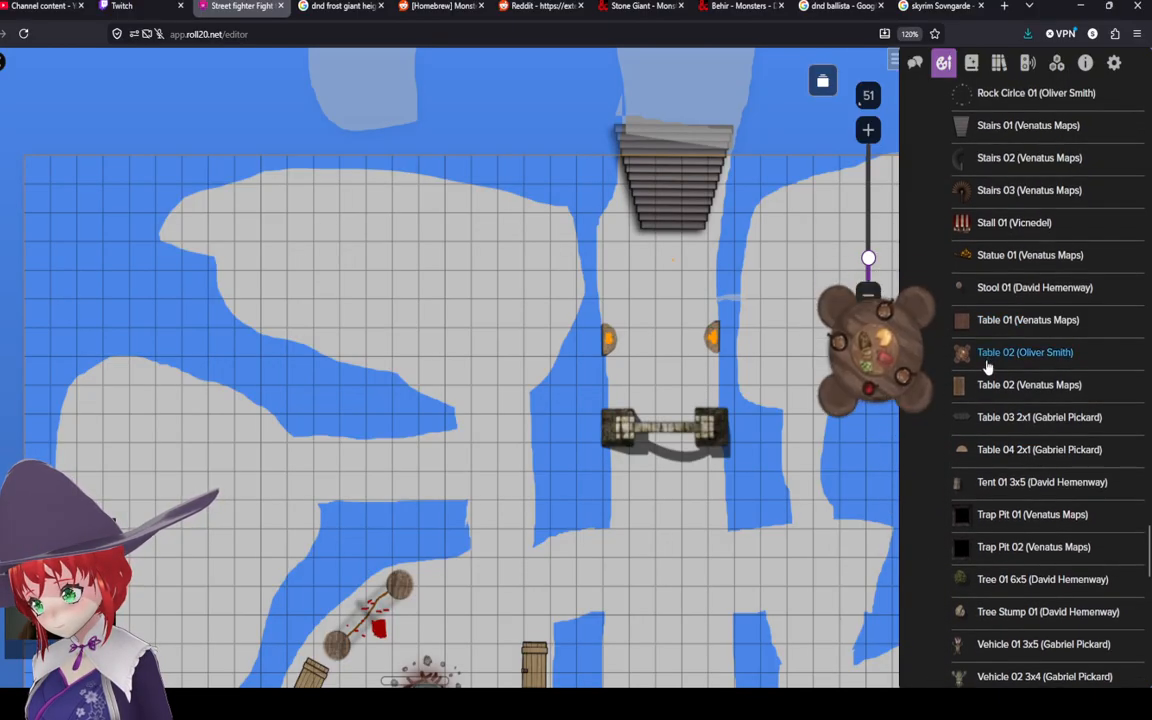
drag(979, 425, 420, 275)
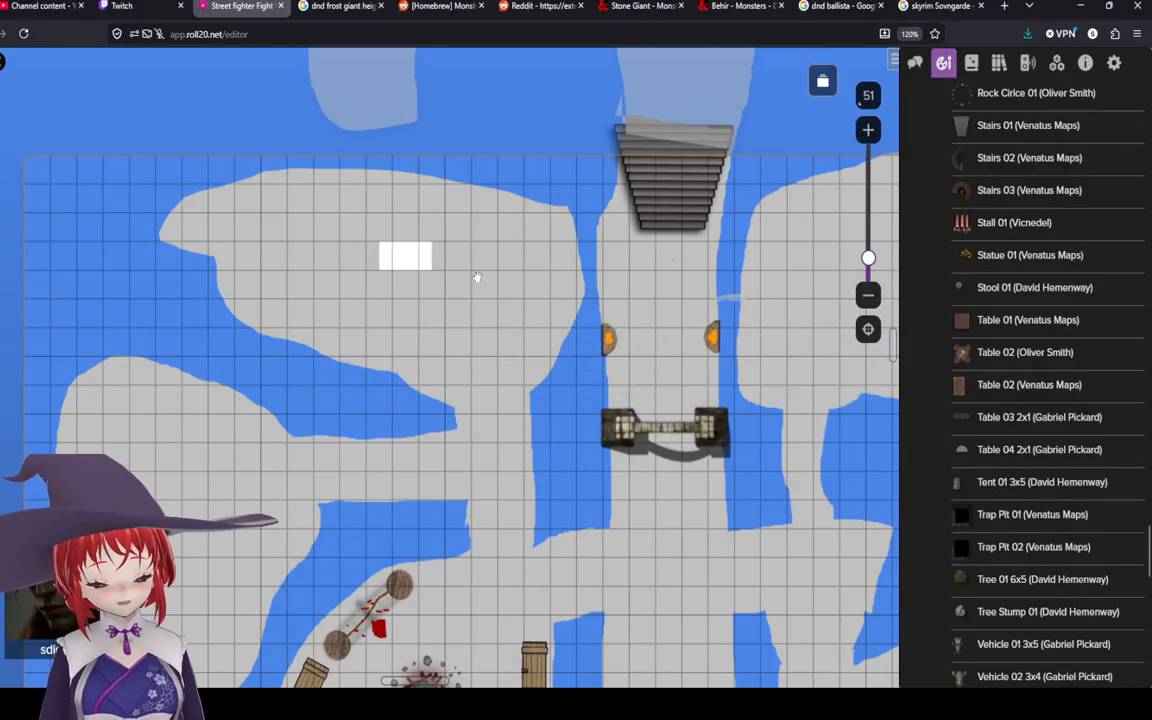
scroll(430, 280, up, 3)
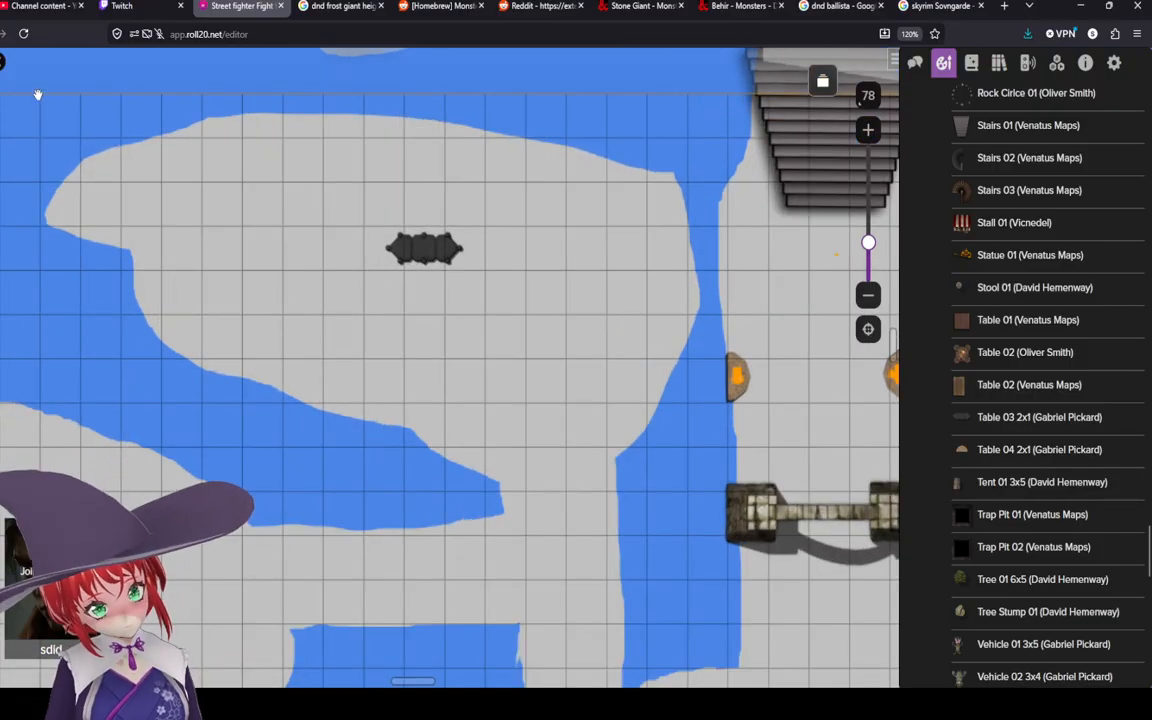
click(424, 248)
right_click(412, 246)
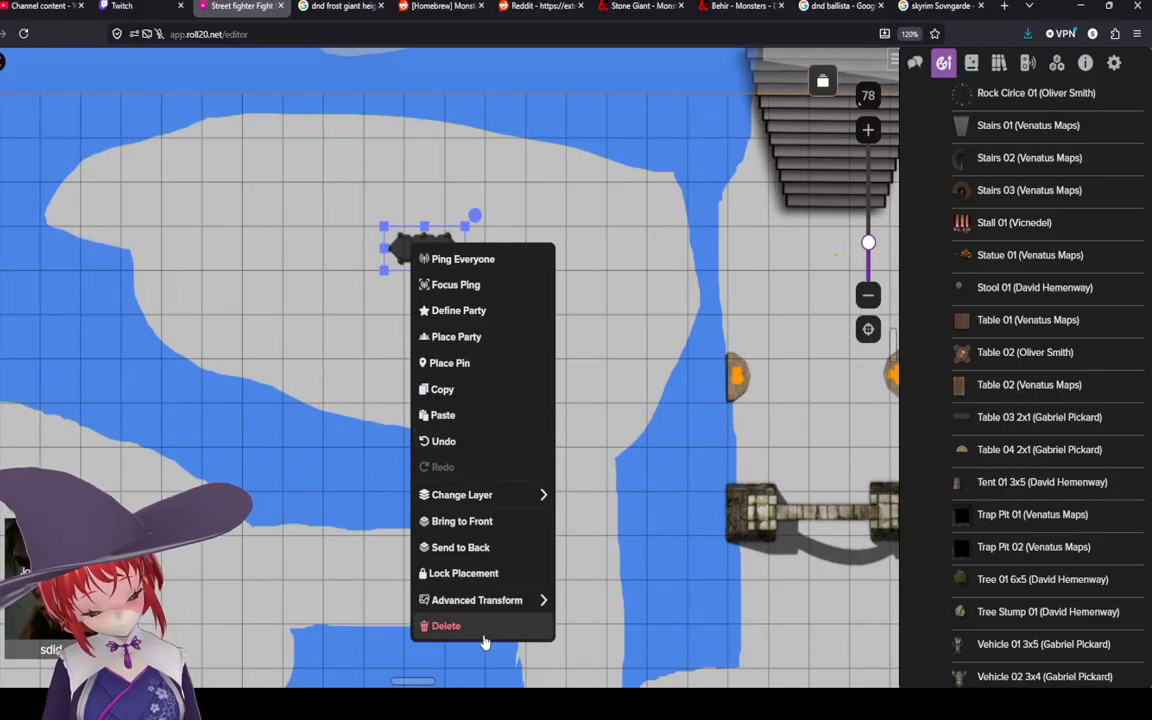
click(452, 627)
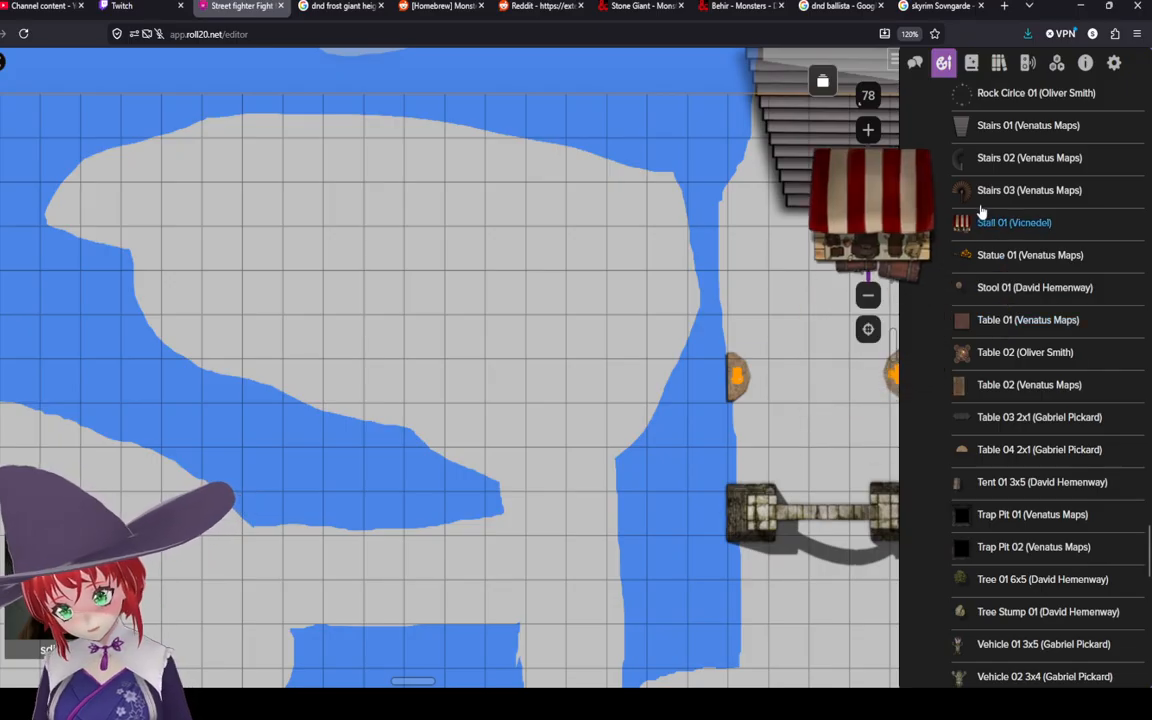
Step: Place a Table 03 2x1 prop in the open snowy area north of the camp and position it there
drag(985, 428, 504, 291)
click(514, 291)
right_click(510, 288)
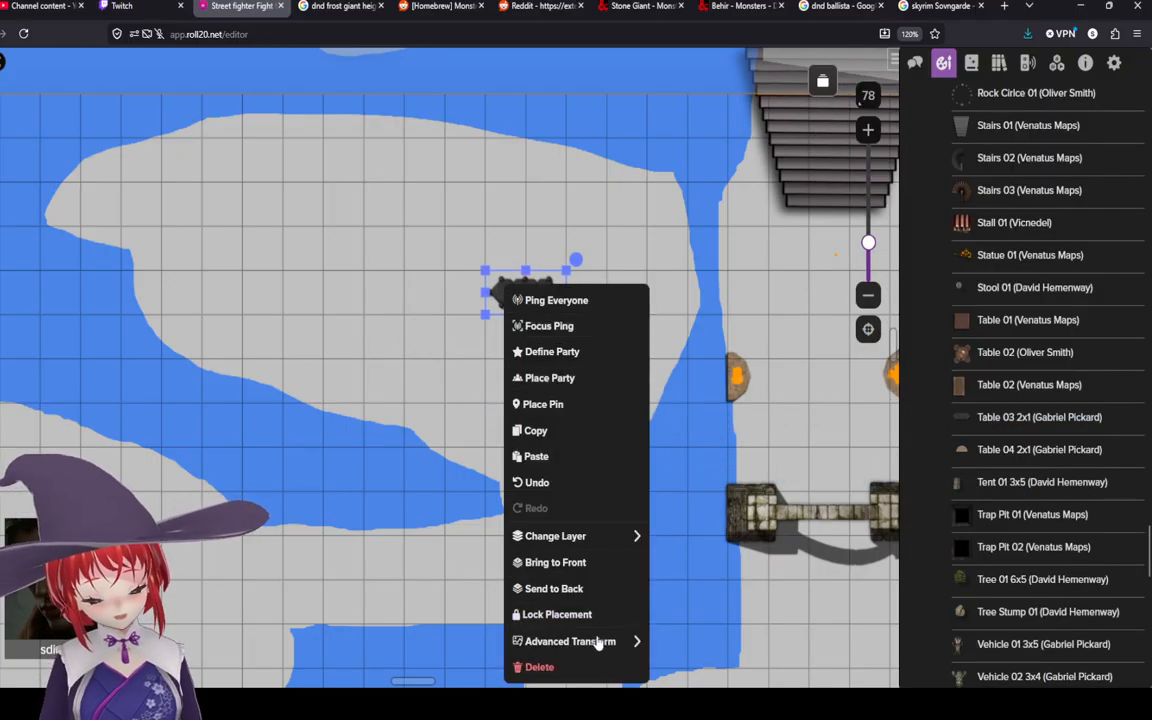
mouse_move(599, 642)
click(690, 512)
drag(506, 290, 398, 254)
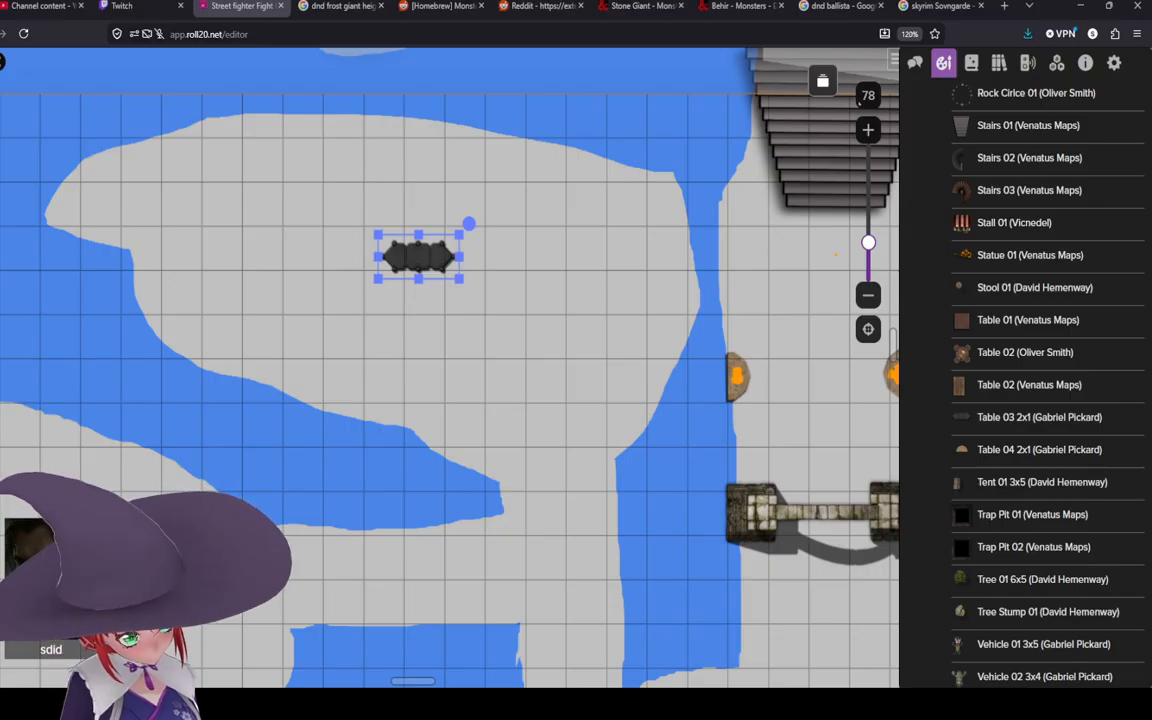
Step: Zoom and pan across the map to review the area between the new table and the campsite
scroll(521, 416, down, 2)
scroll(504, 396, down, 2)
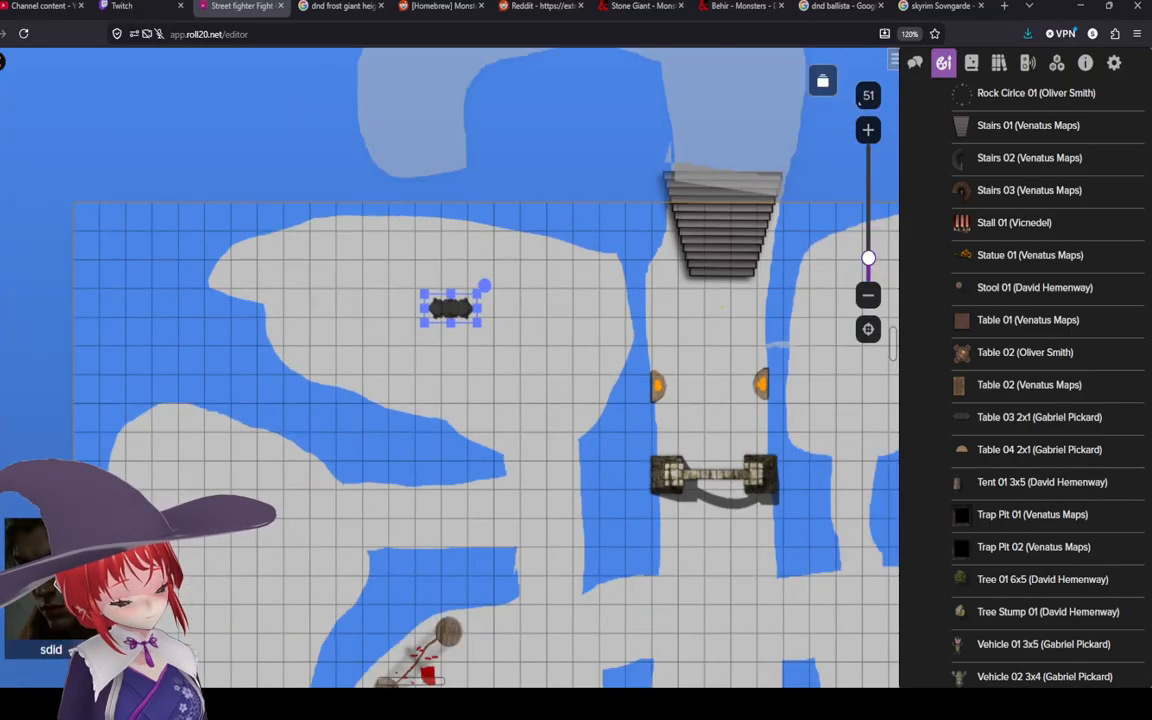
click(502, 392)
click(486, 495)
drag(502, 442, 421, 272)
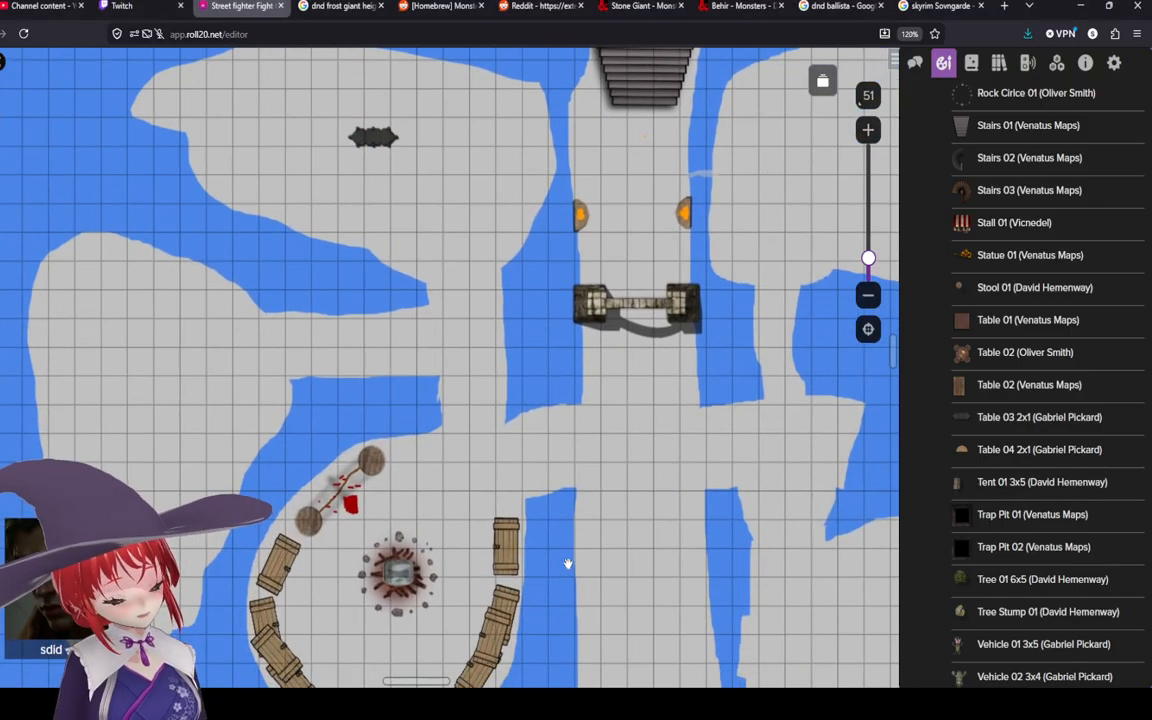
mouse_move(562, 565)
mouse_down()
mouse_move(465, 363)
mouse_move(437, 235)
mouse_up()
drag(596, 612, 492, 315)
drag(513, 462, 532, 555)
drag(480, 327, 532, 532)
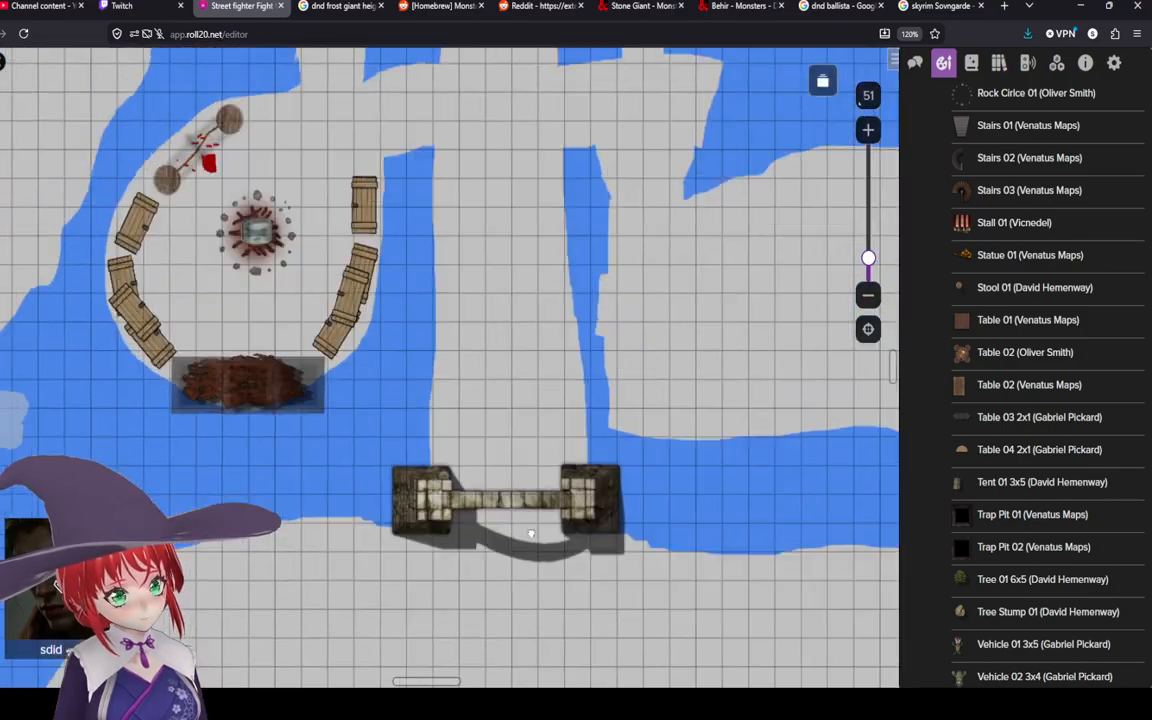
drag(586, 596, 519, 283)
scroll(519, 284, down, 4)
drag(479, 401, 394, 362)
scroll(410, 363, up, 5)
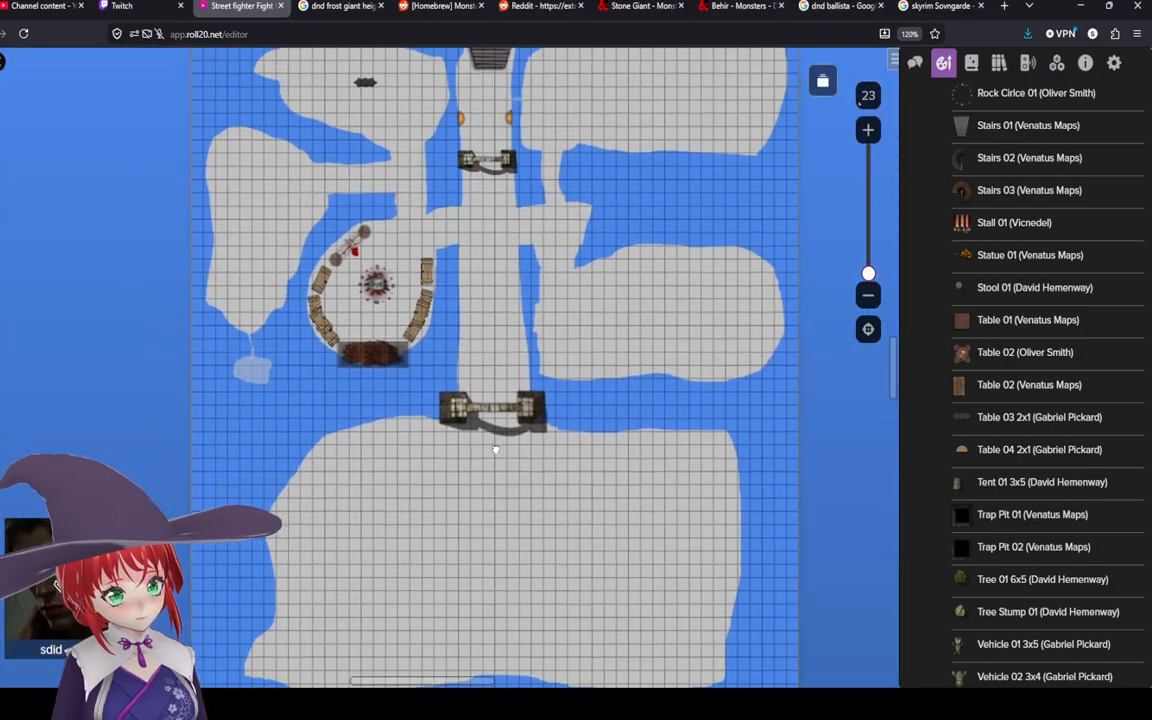
scroll(425, 362, up, 1)
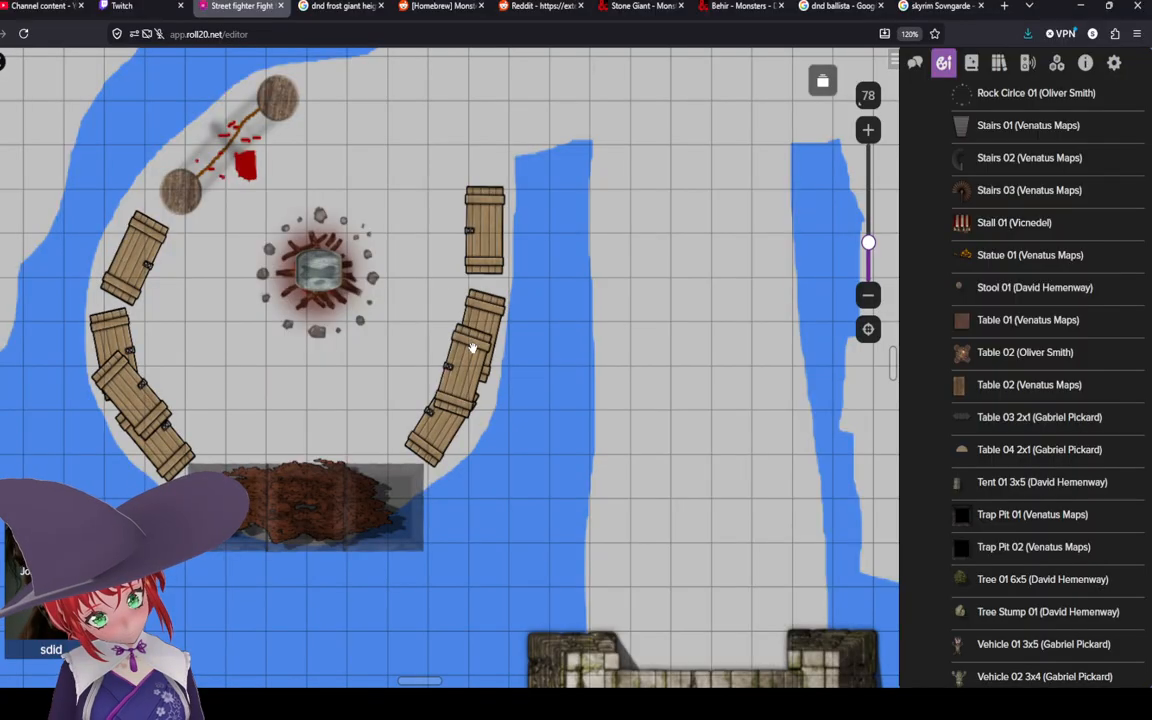
scroll(524, 328, up, 1)
scroll(365, 299, down, 1)
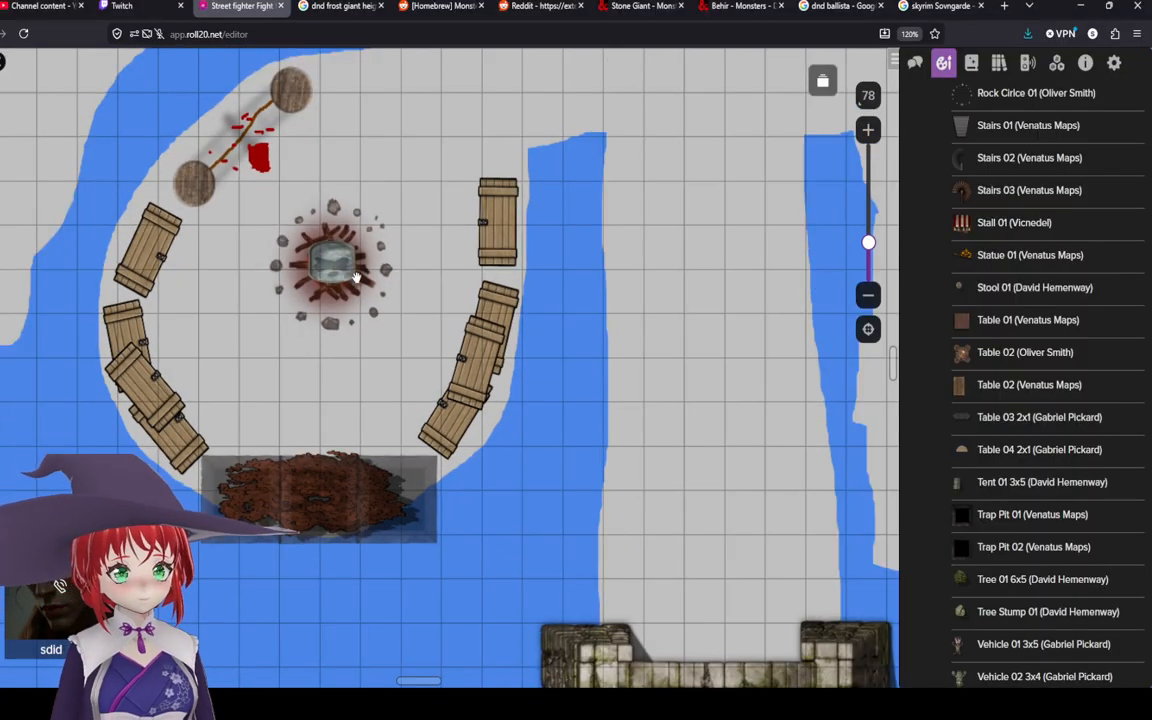
drag(370, 286, 450, 399)
scroll(496, 345, down, 1)
drag(759, 604, 760, 591)
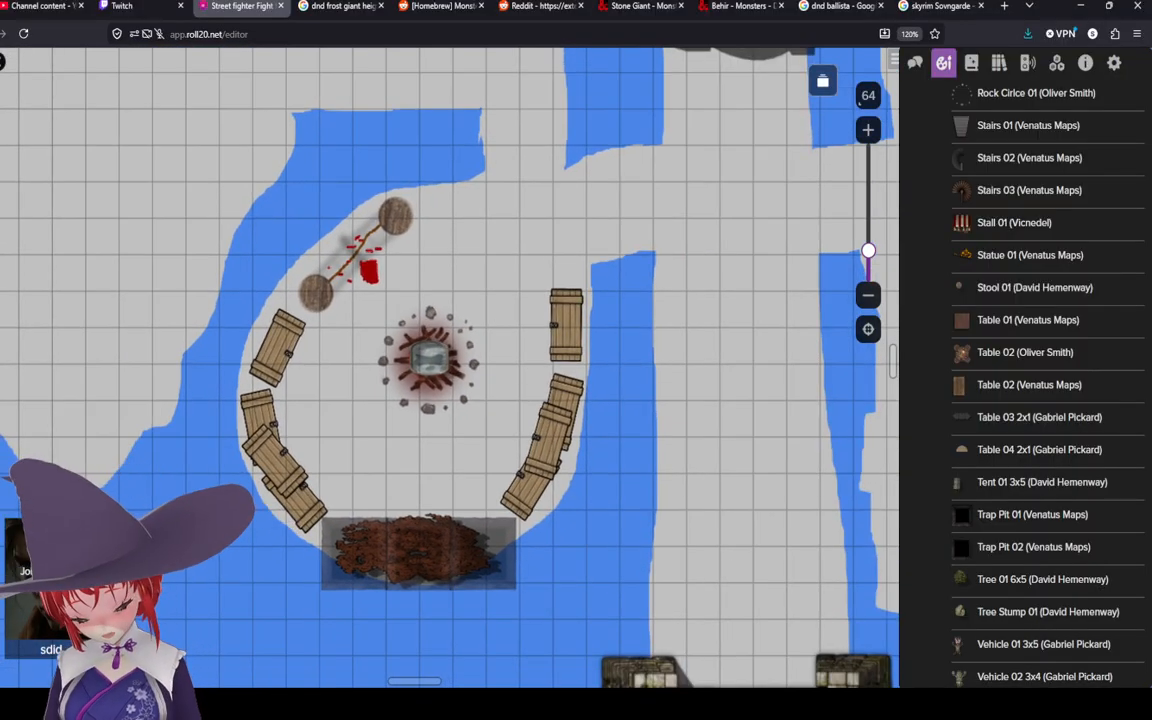
drag(482, 449, 469, 378)
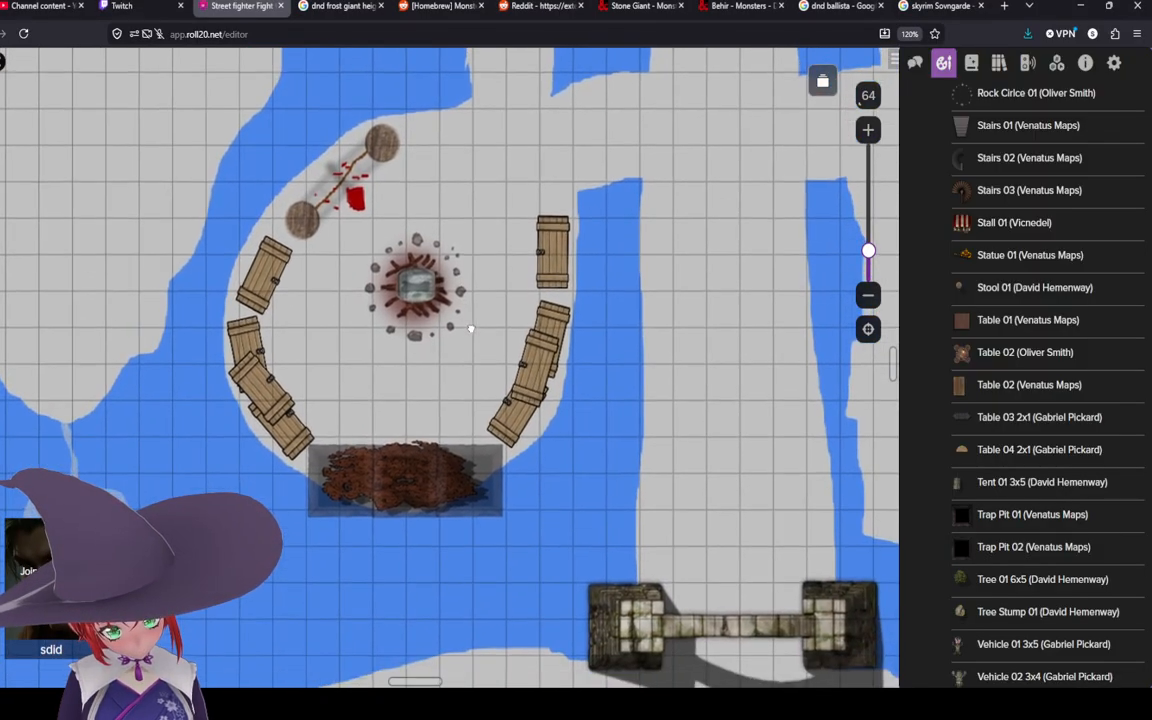
drag(550, 441, 549, 501)
scroll(506, 378, up, 1)
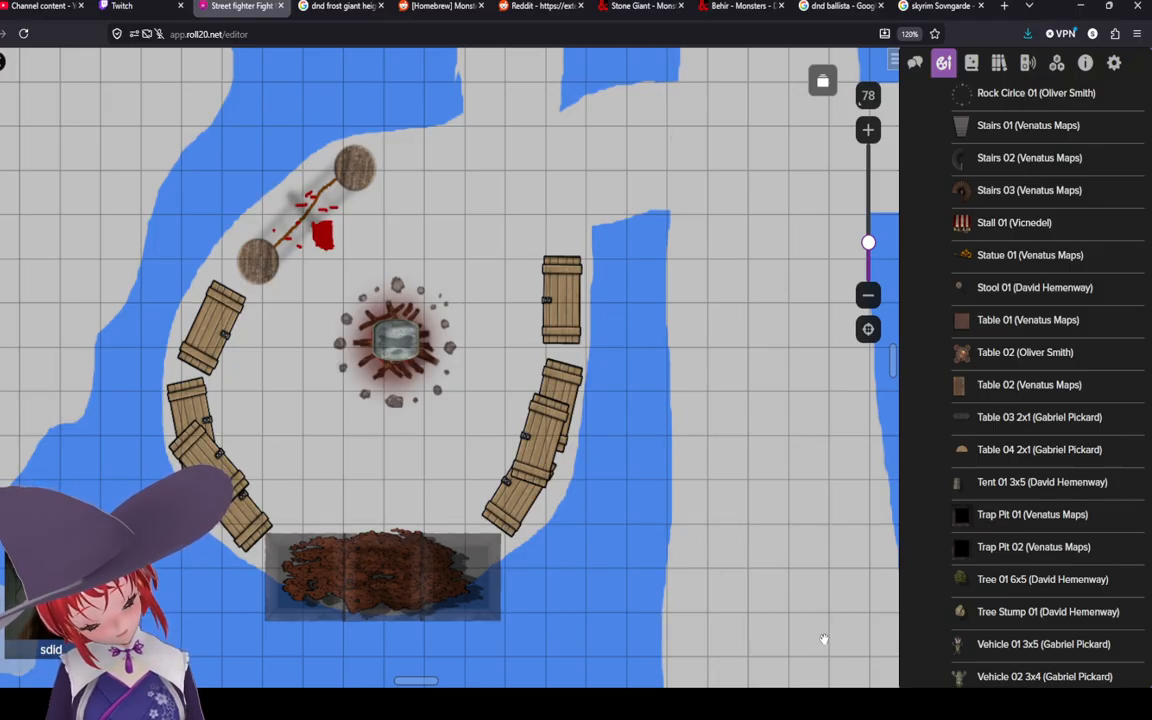
Step: Place a Hunting Trophy 01 prop north of the campsite with grid snapping disabled, enlarging and positioning it beside the log
scroll(1025, 530, down, 5)
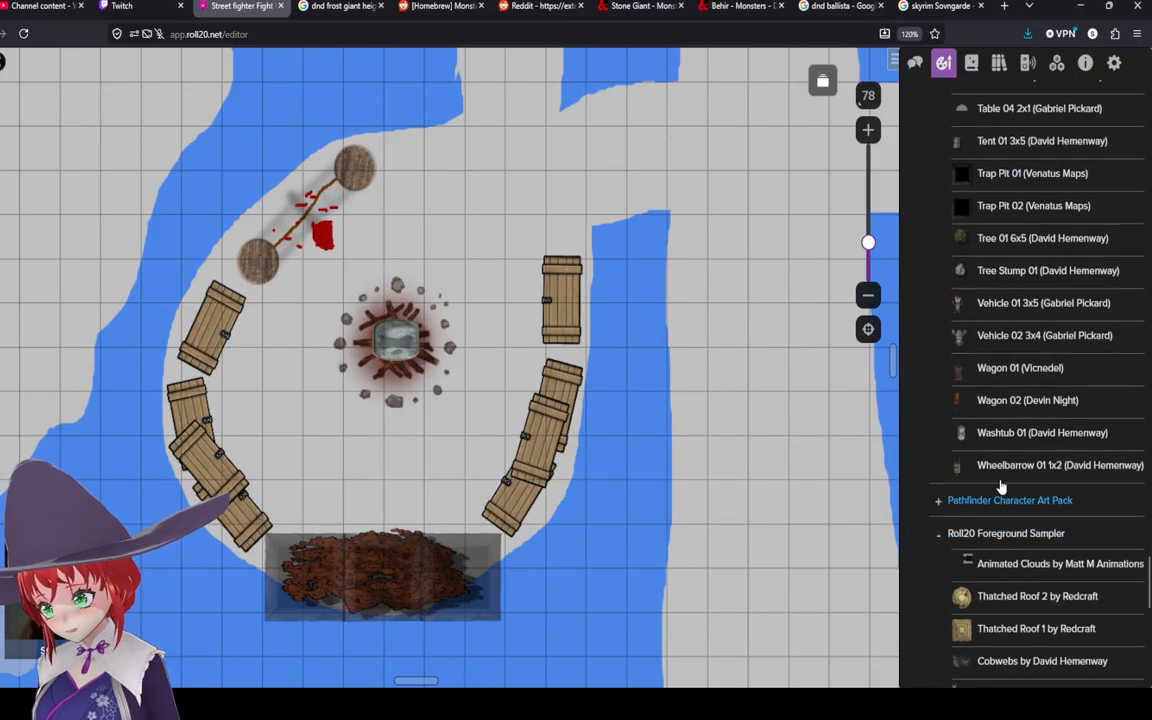
scroll(1001, 487, up, 10)
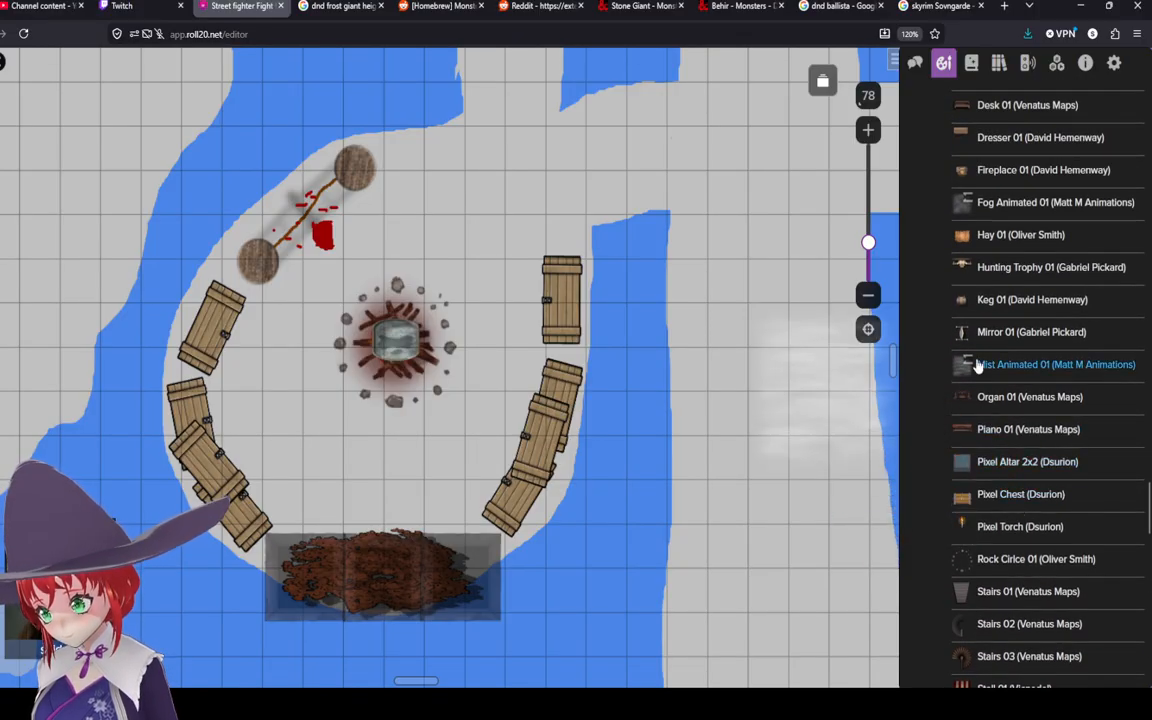
scroll(978, 367, up, 8)
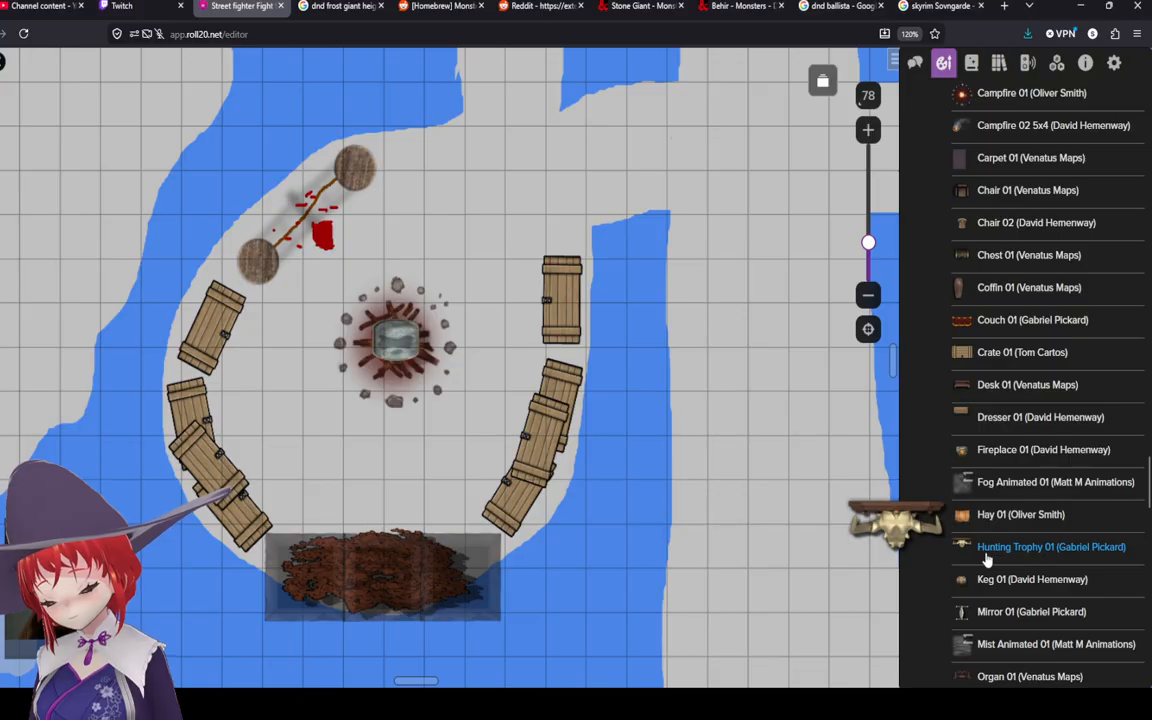
drag(986, 560, 445, 180)
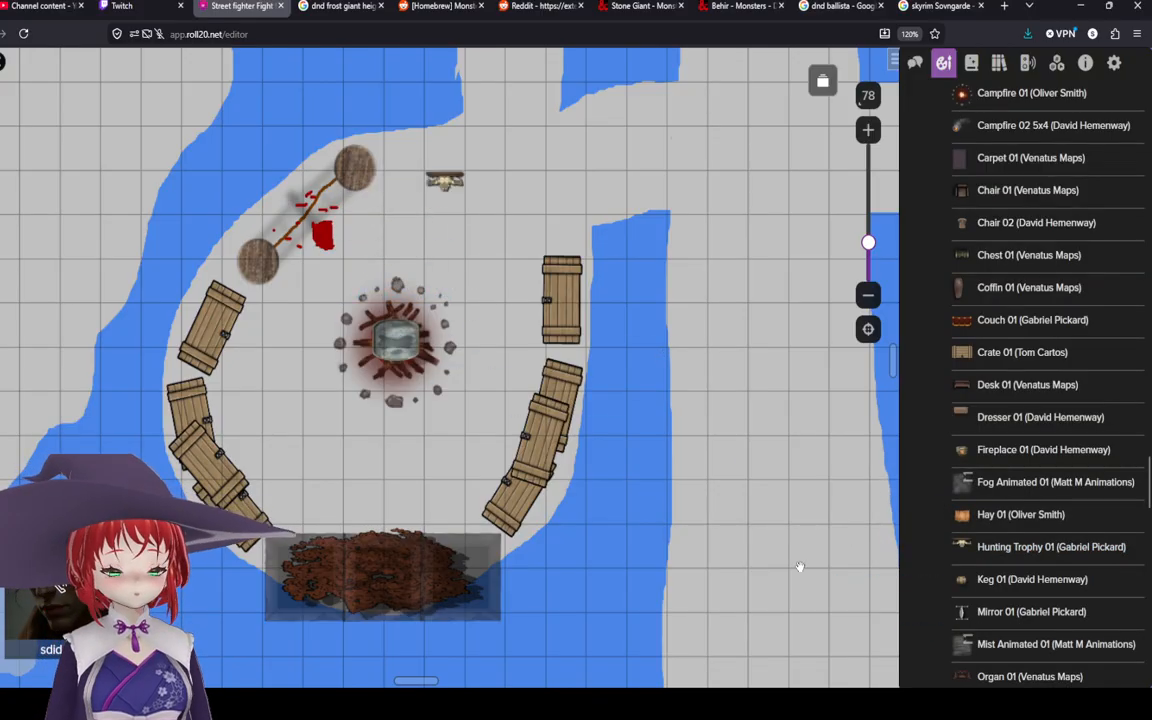
click(435, 185)
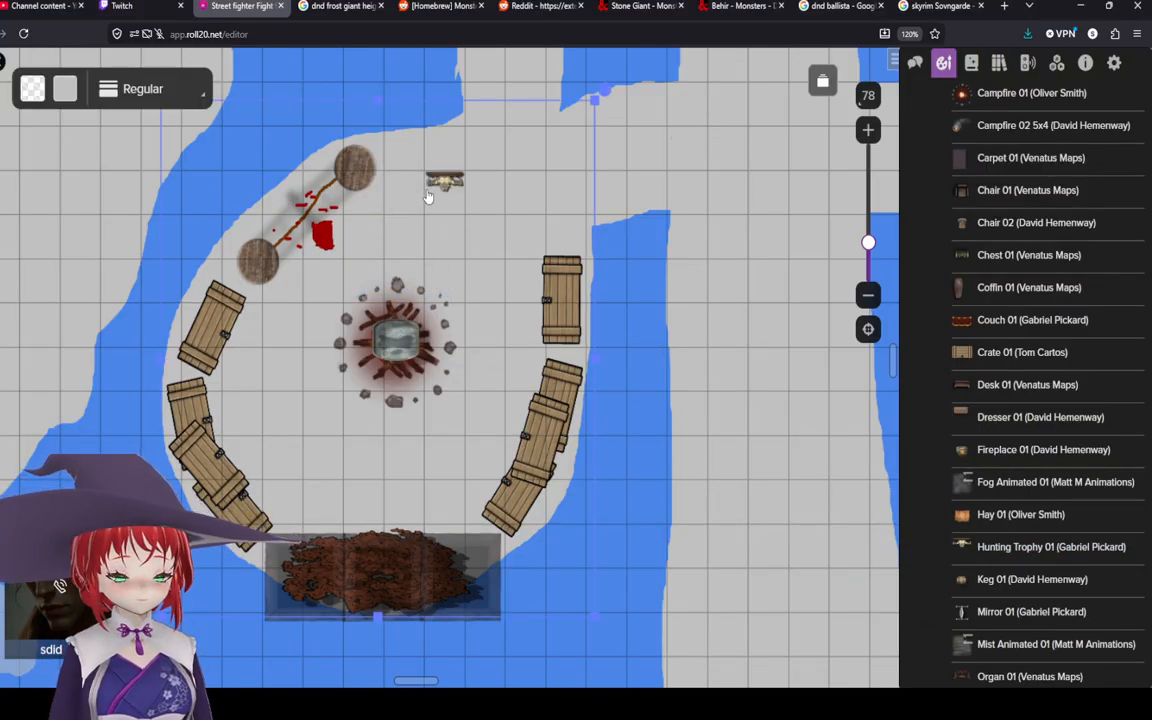
right_click(450, 190)
mouse_move(560, 541)
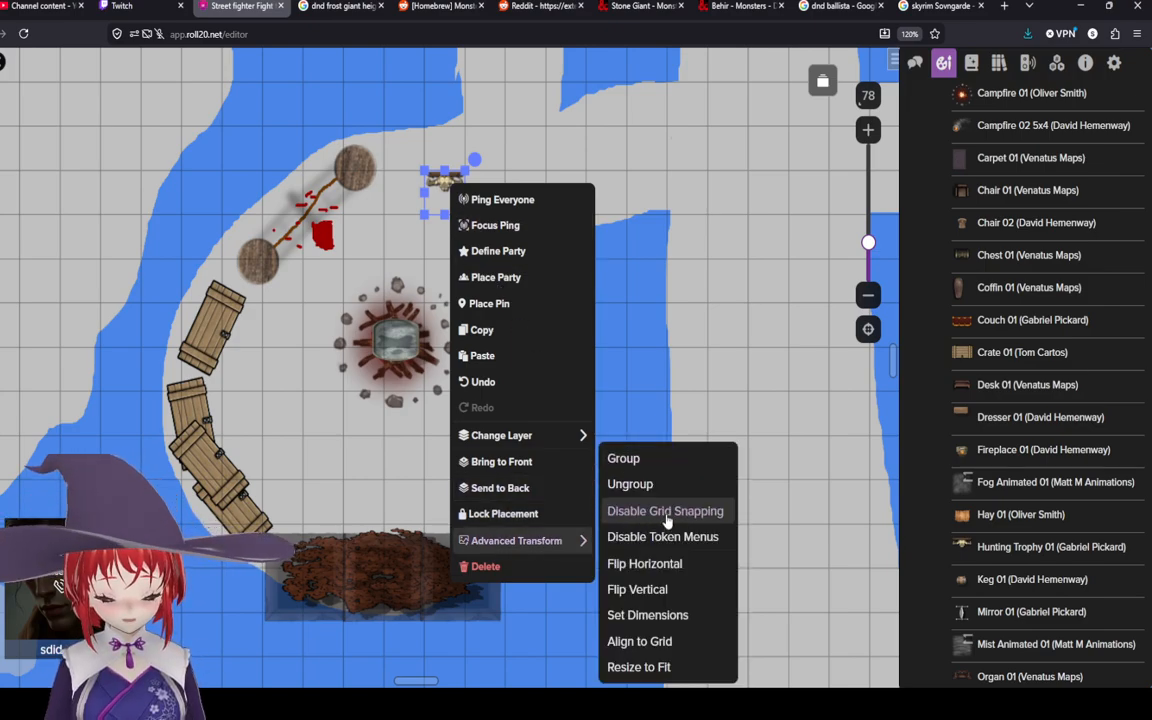
click(666, 516)
drag(444, 190, 467, 70)
drag(431, 119, 437, 155)
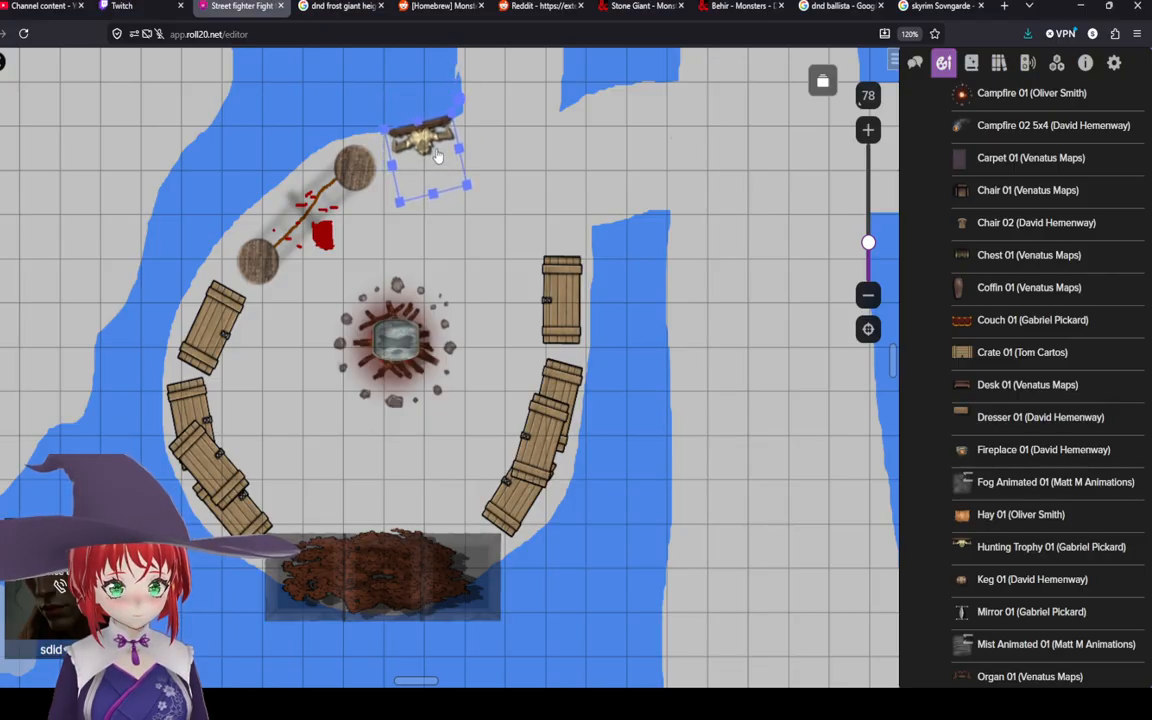
click(502, 222)
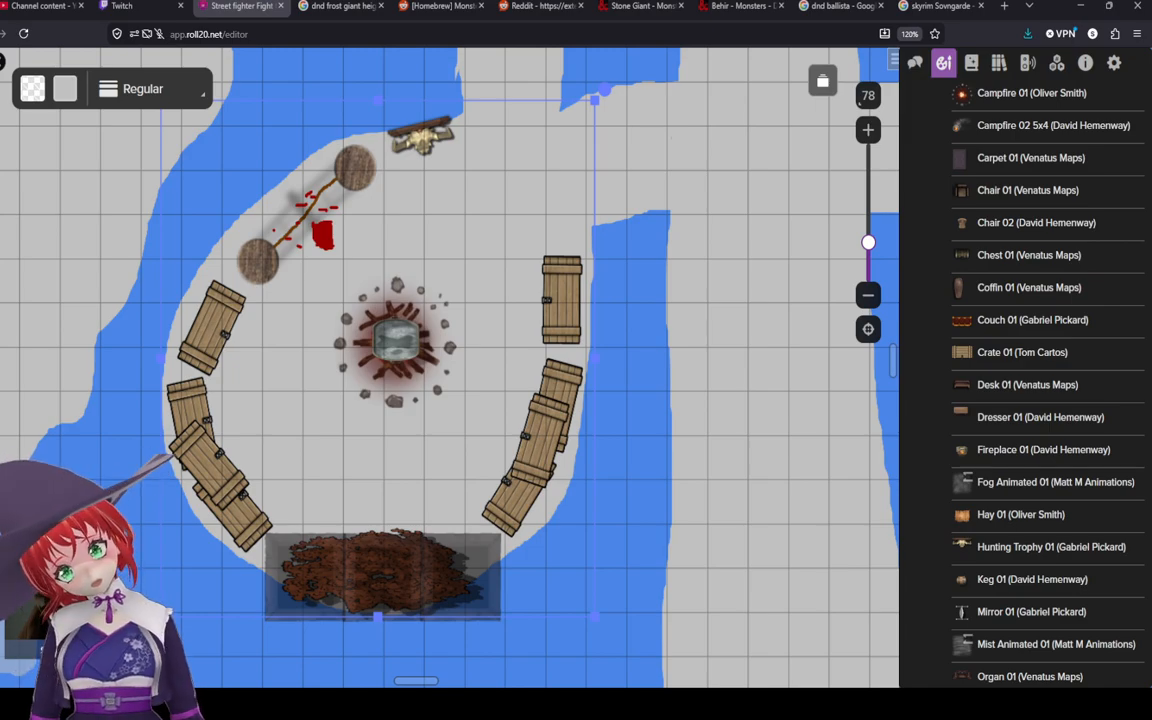
Step: Enlarge and reposition the dark hexagonal platform in the snowy area west of the stairs
click(658, 476)
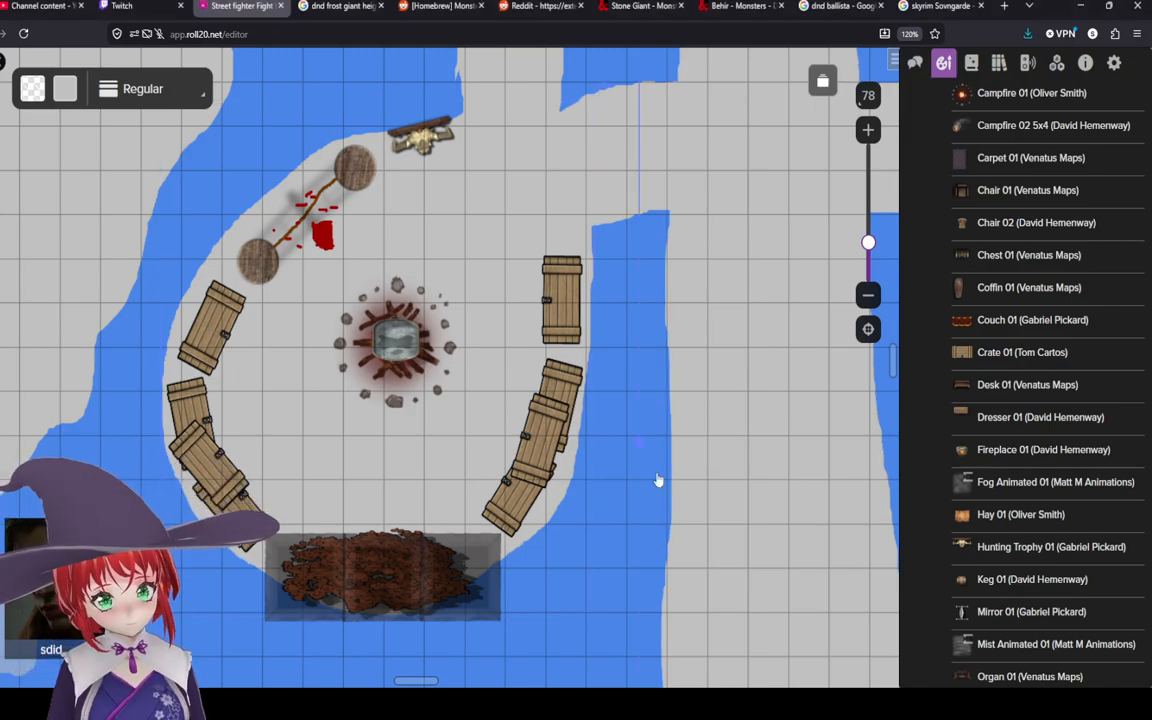
scroll(375, 219, down, 4)
drag(443, 165, 486, 501)
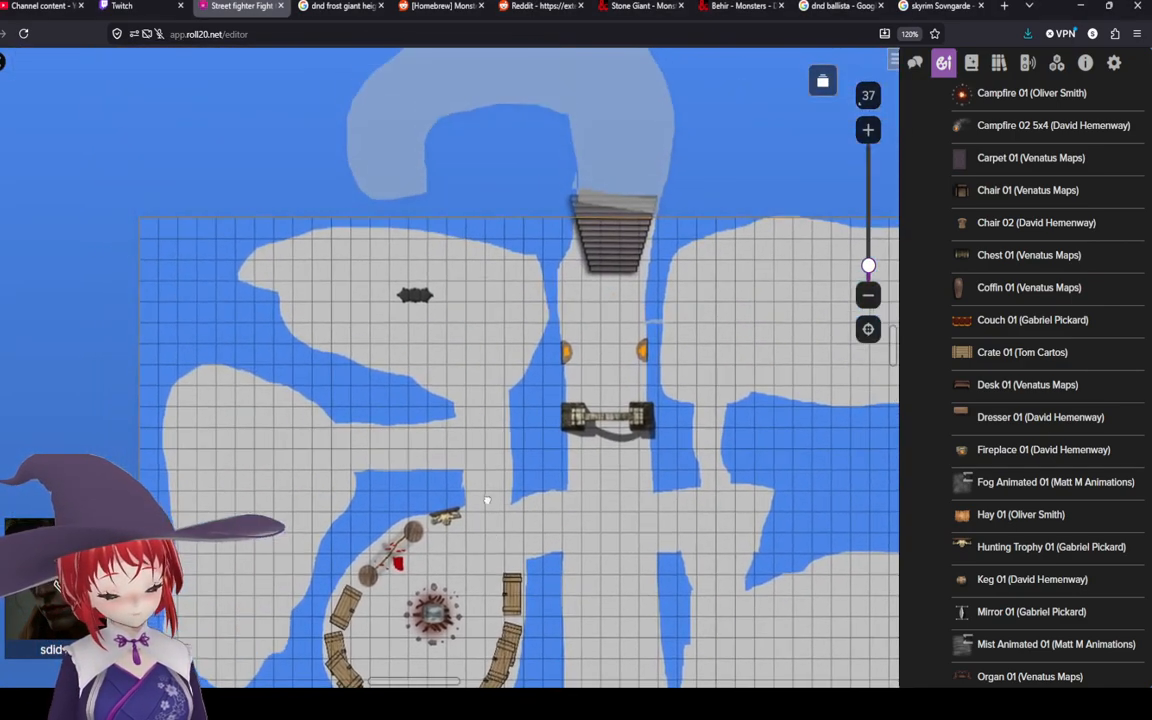
scroll(474, 276, up, 4)
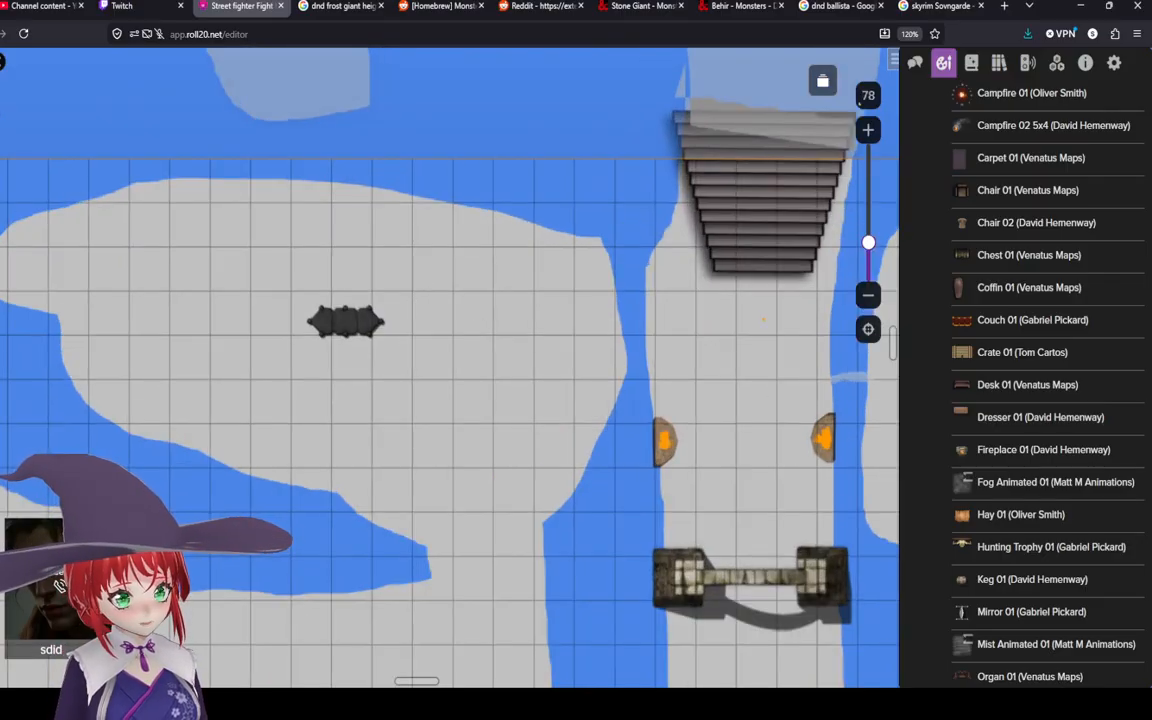
click(313, 312)
mouse_move(396, 360)
mouse_down()
mouse_move(463, 404)
mouse_move(378, 343)
mouse_up()
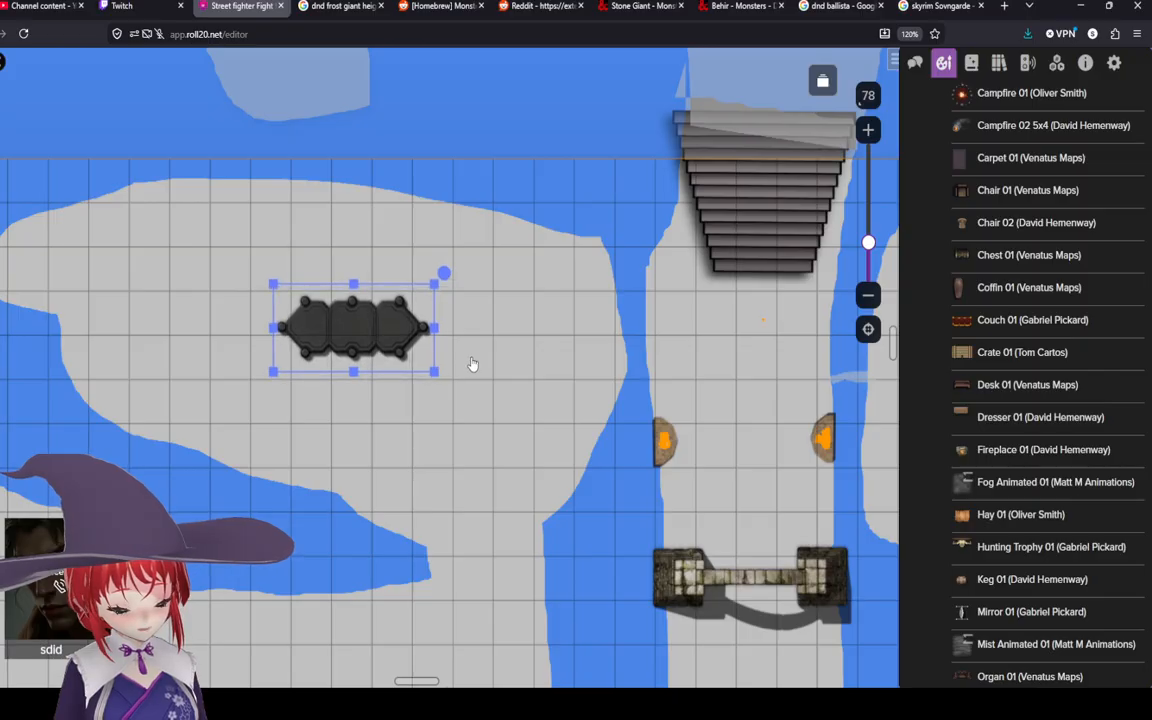
click(473, 361)
click(378, 334)
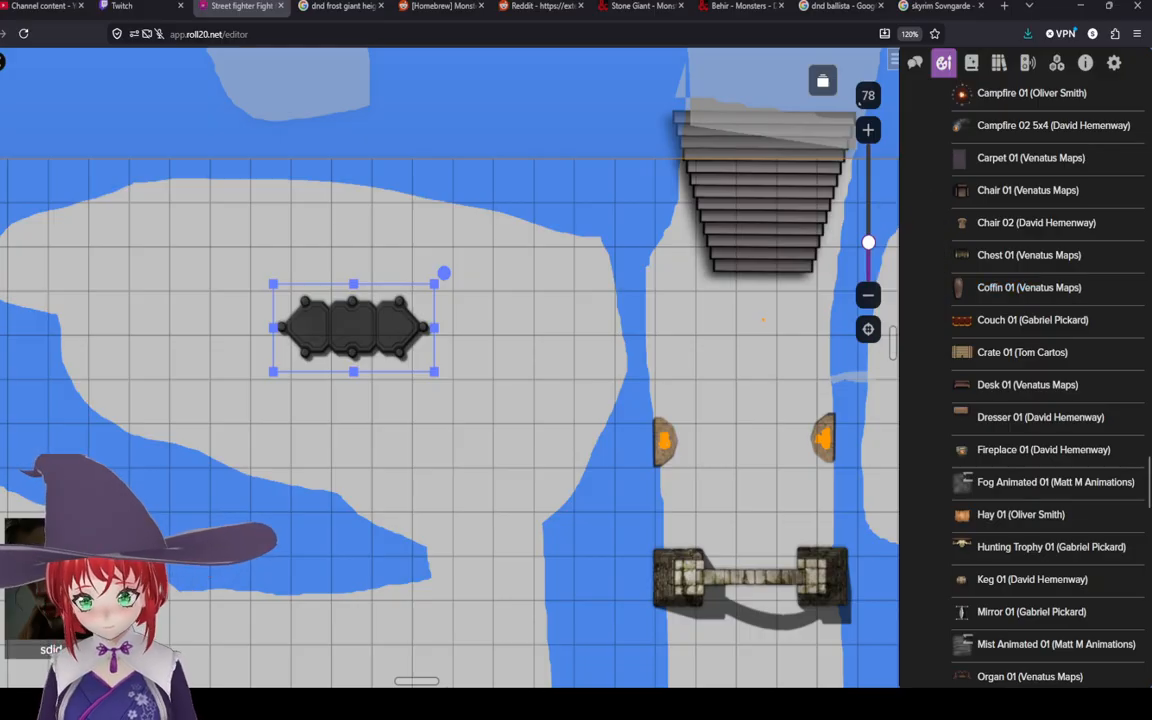
right_click(365, 290)
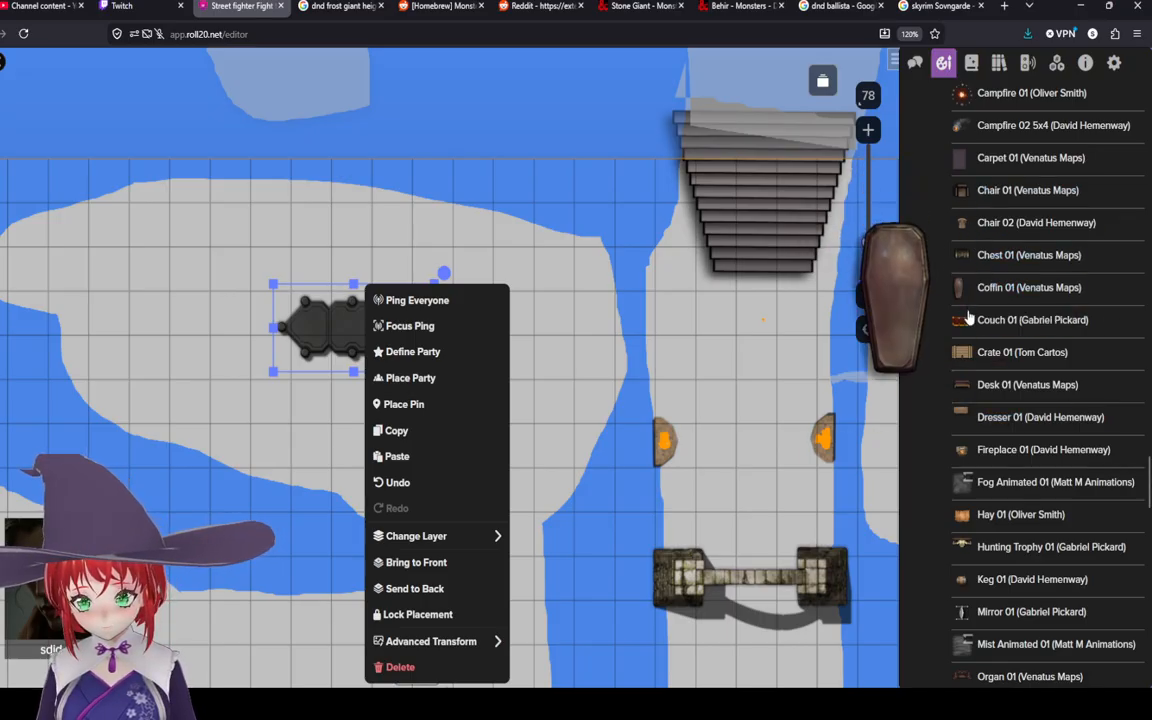
click(728, 355)
click(367, 327)
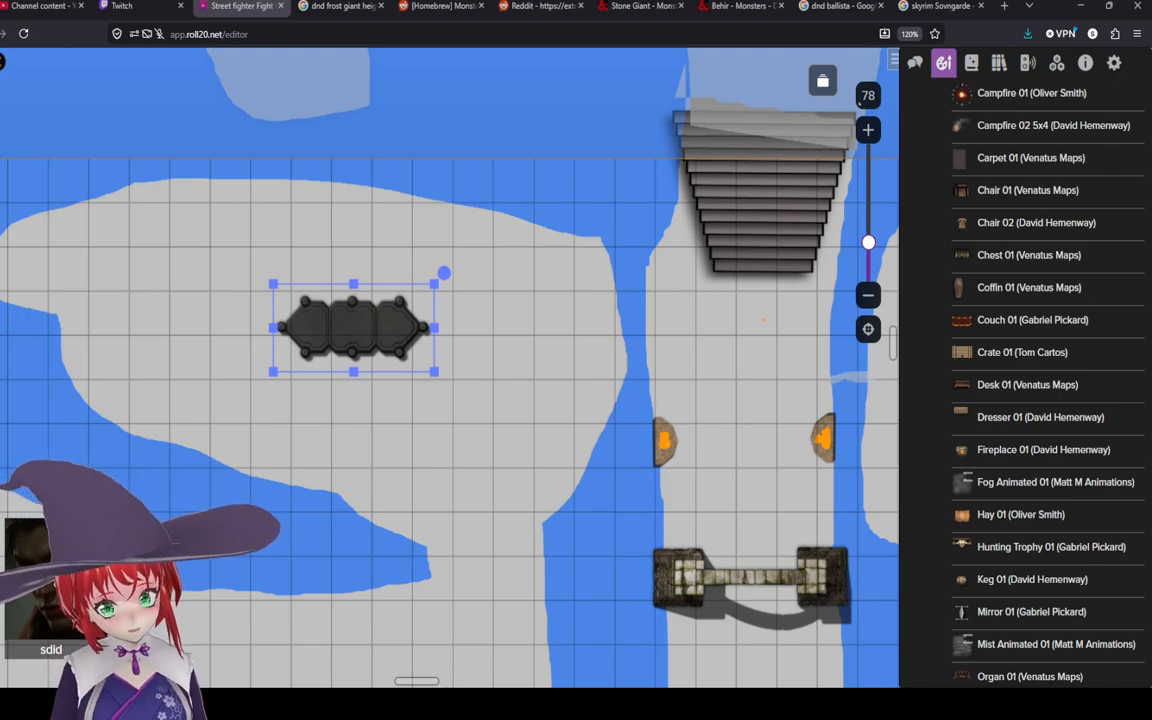
click(546, 382)
click(370, 341)
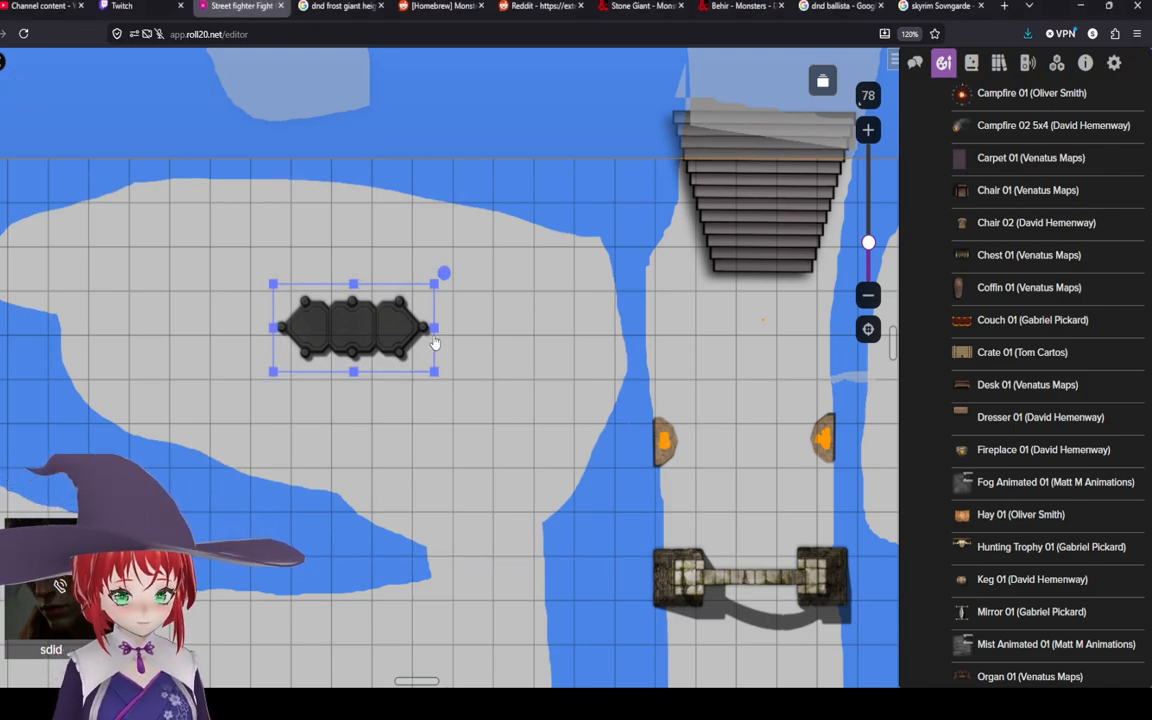
drag(437, 328, 406, 327)
drag(366, 282, 366, 258)
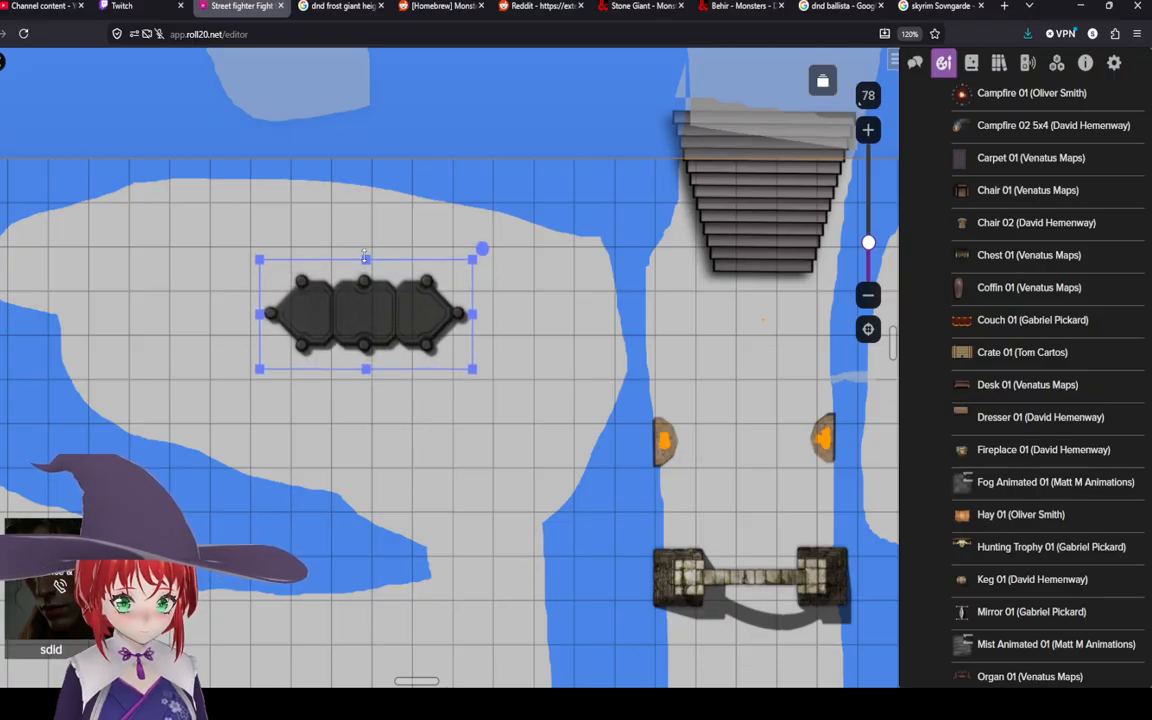
drag(357, 322, 352, 333)
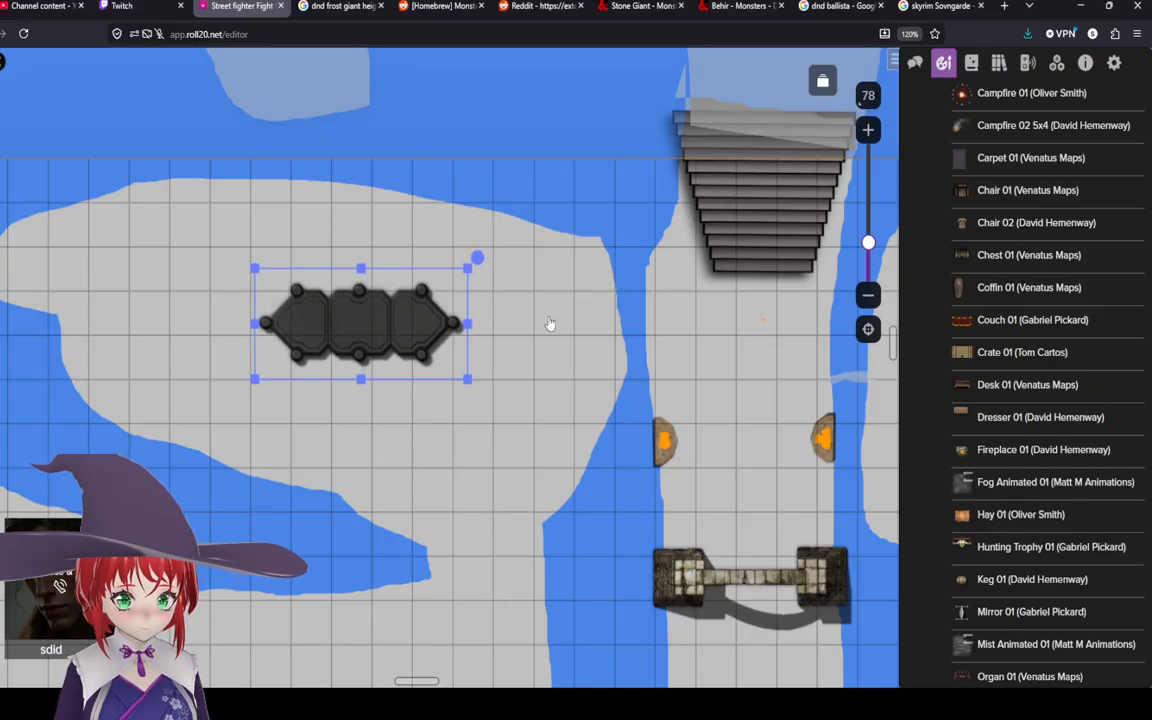
click(500, 233)
click(409, 321)
click(545, 412)
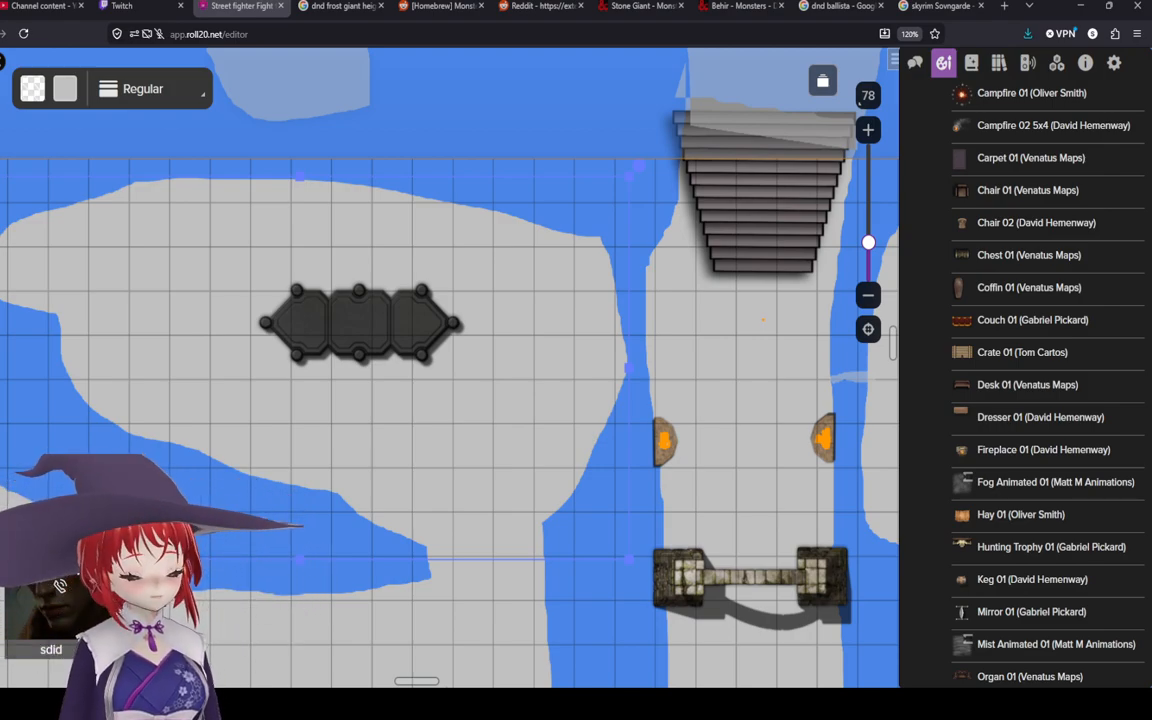
click(391, 334)
drag(391, 334, 441, 337)
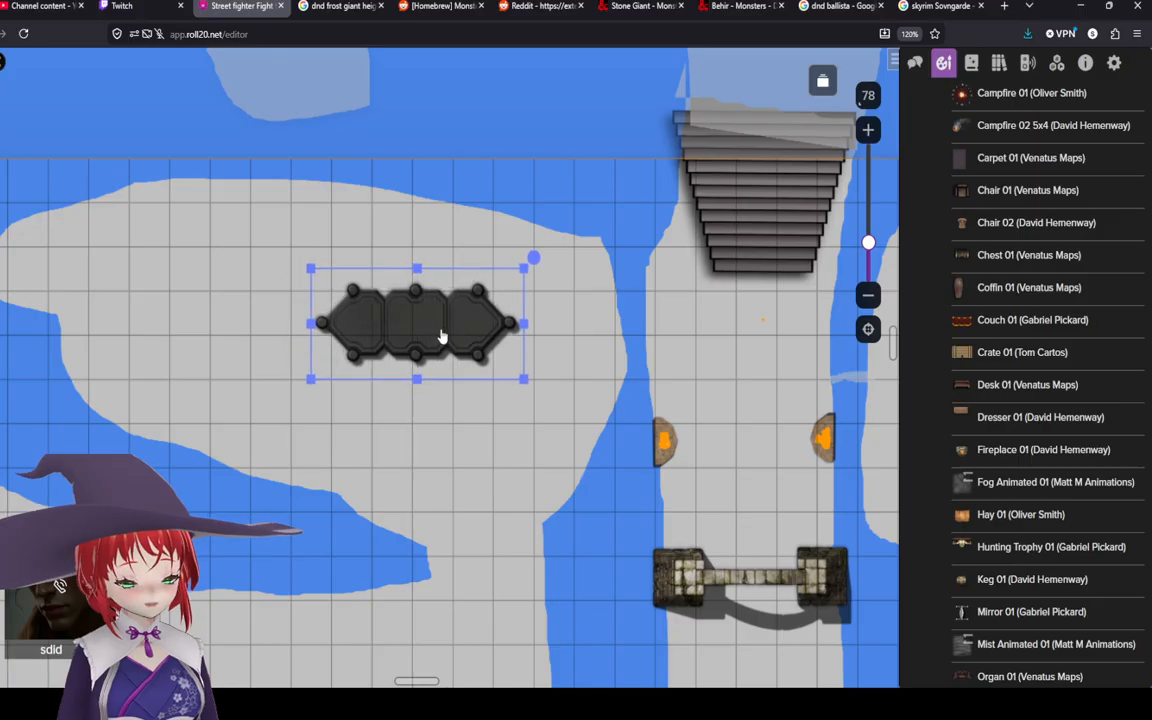
double_click(441, 337)
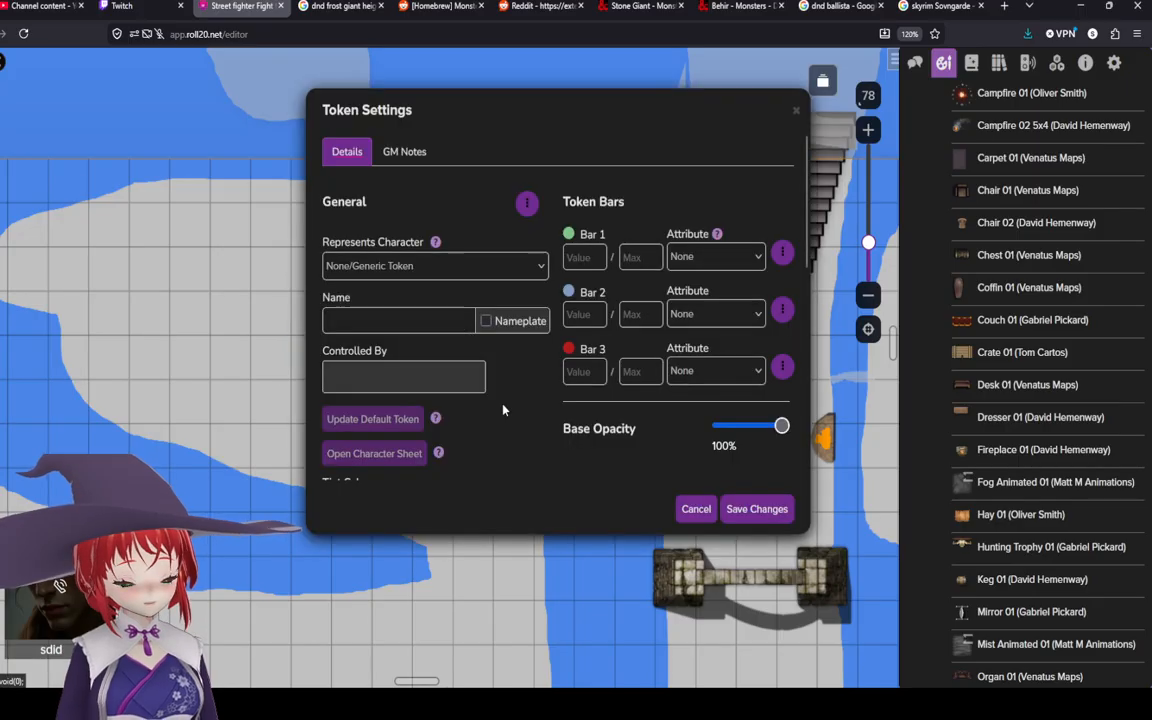
click(796, 113)
Step: Draw an ellipse with a #980000 dark red outline over the hexagonal platform
click(1, 187)
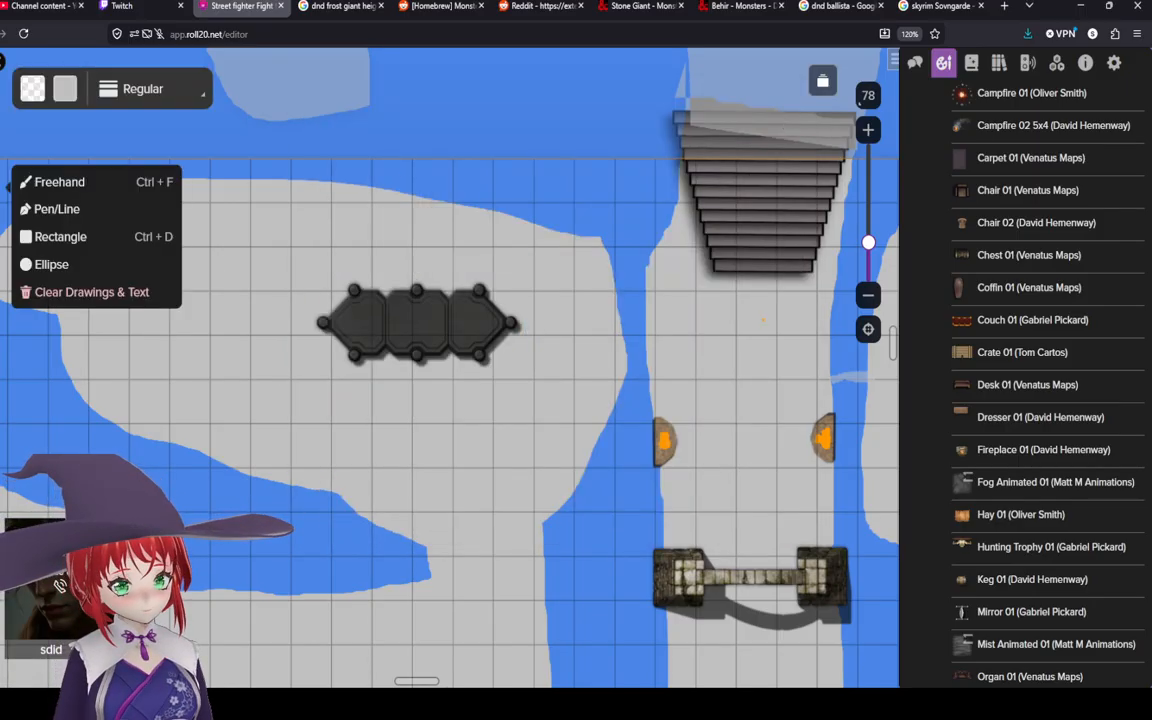
click(32, 88)
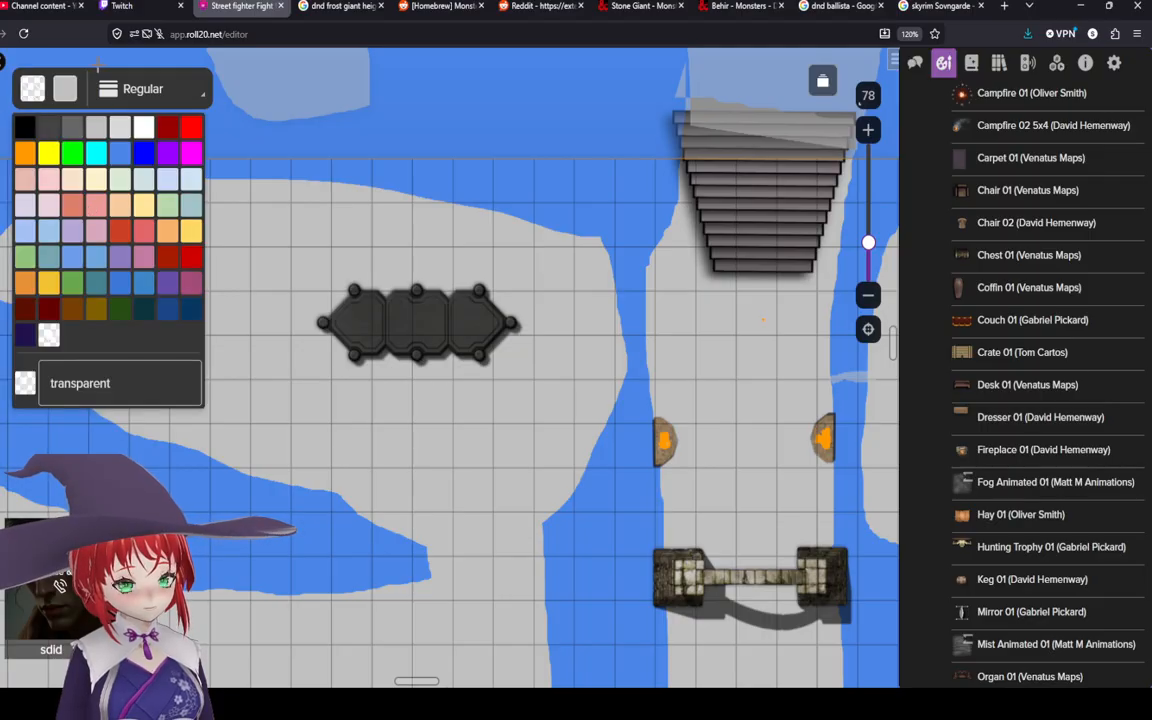
click(61, 80)
click(61, 80)
click(119, 130)
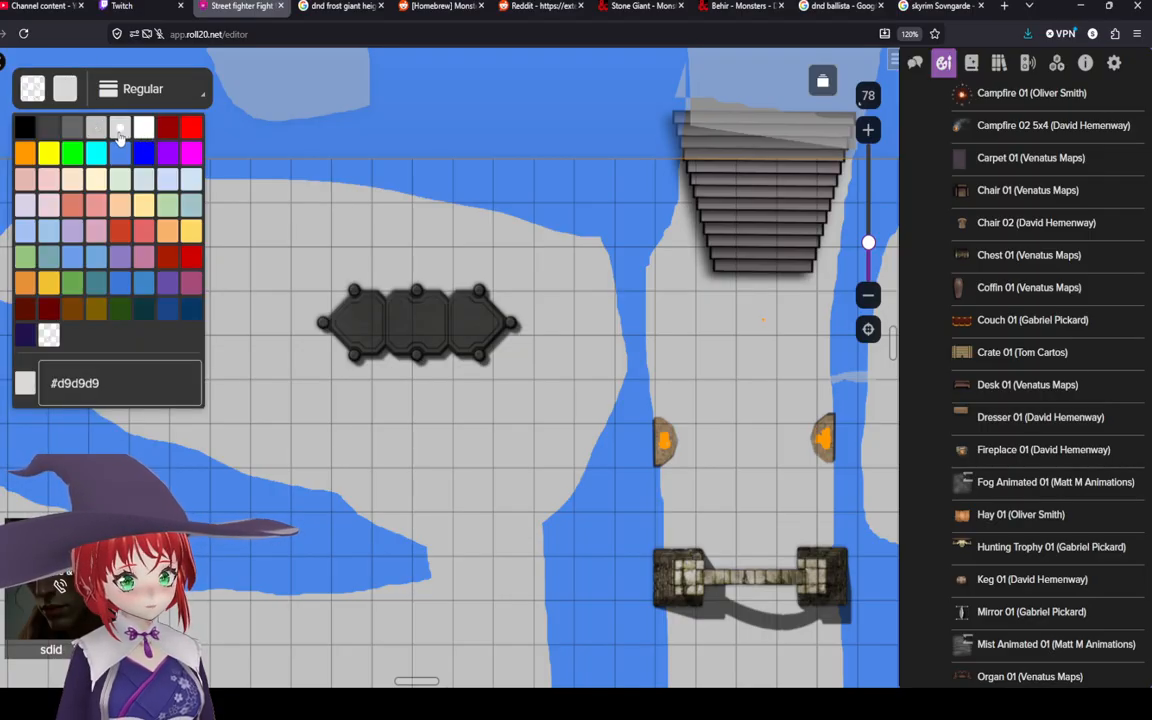
click(105, 132)
click(28, 87)
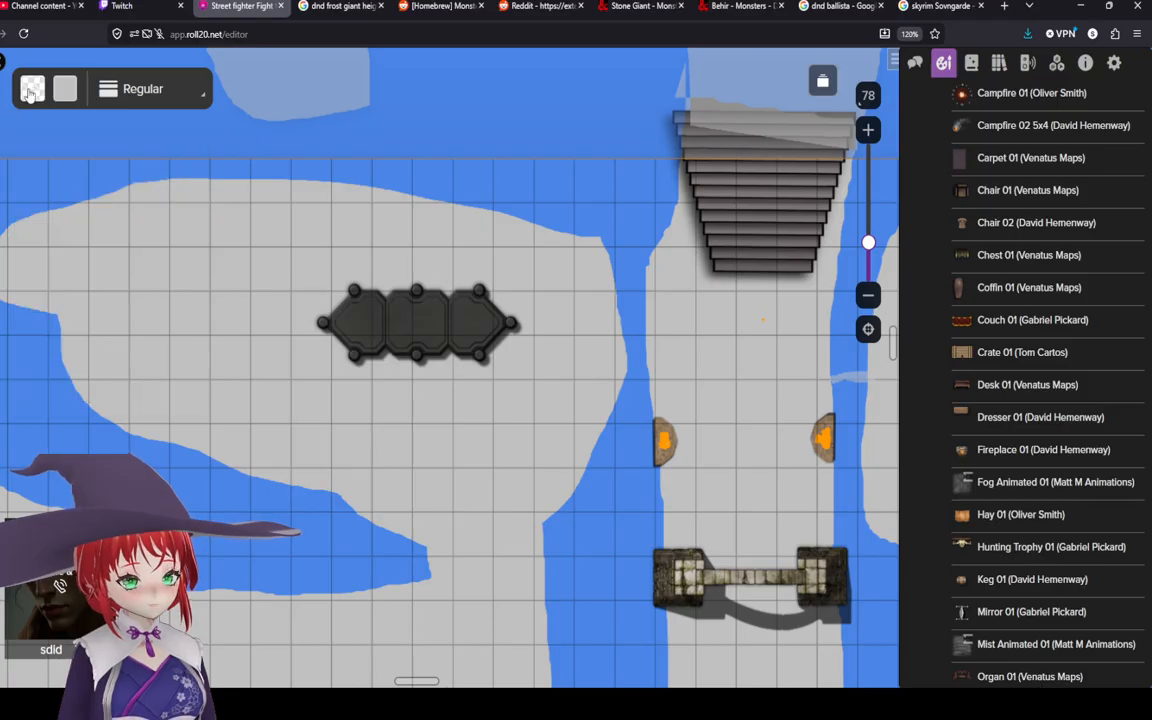
click(28, 87)
click(170, 127)
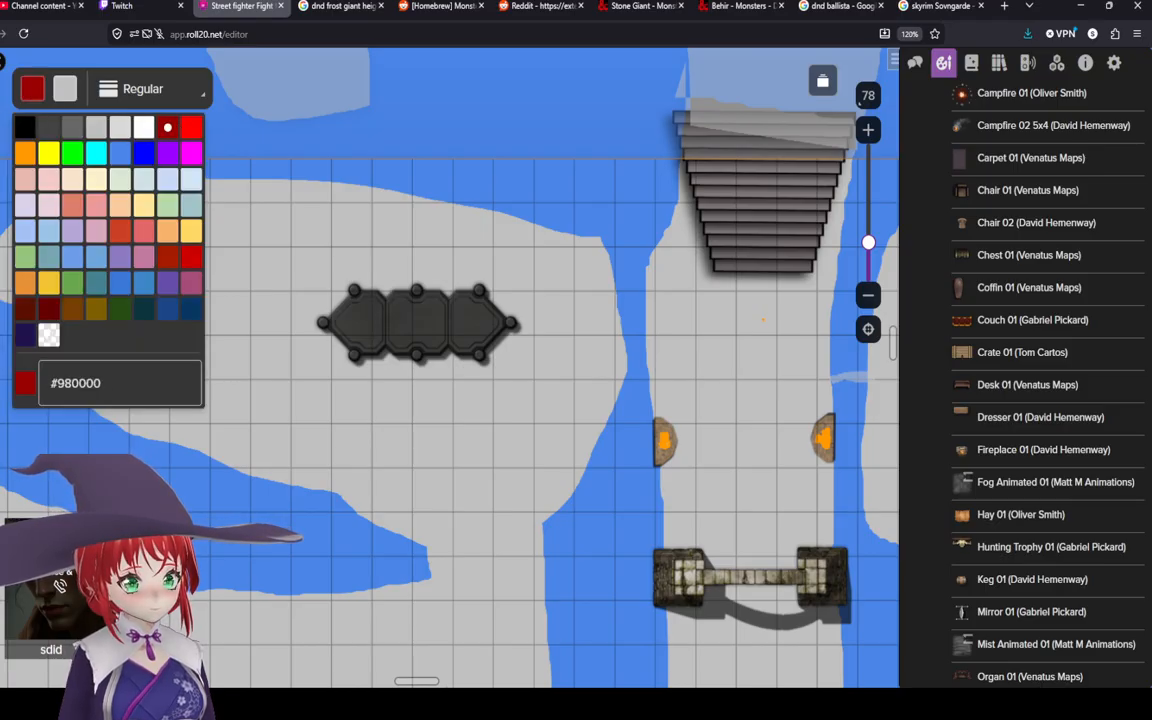
click(2, 182)
click(54, 237)
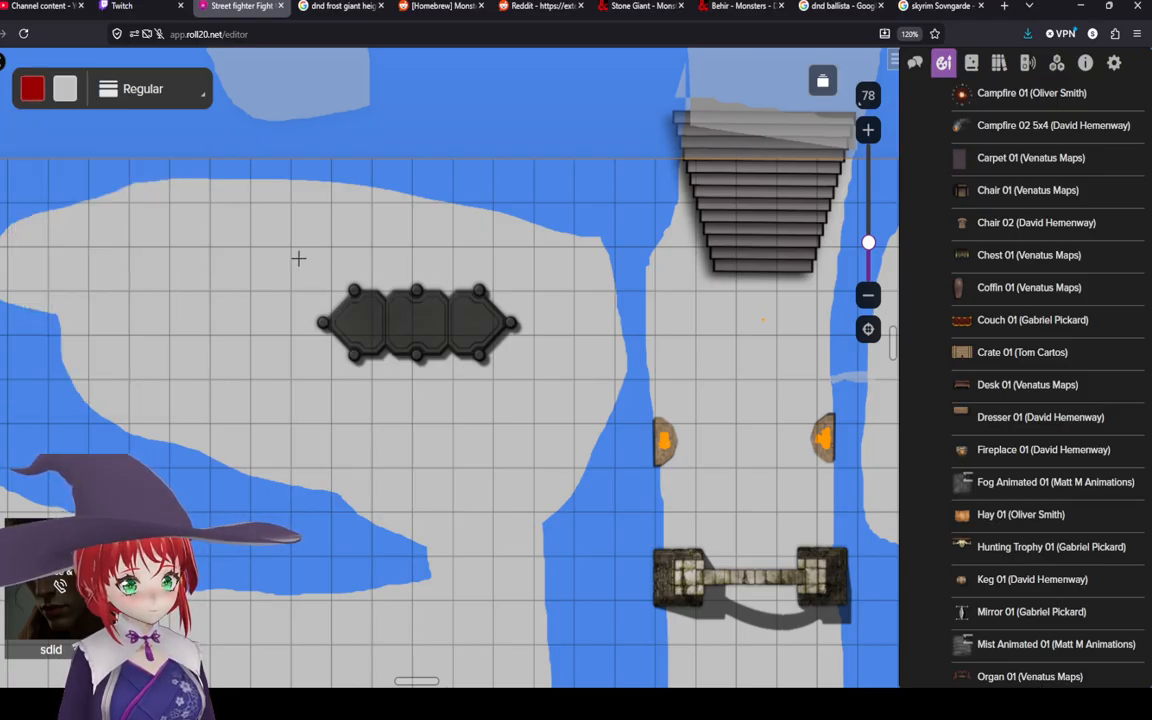
click(2, 184)
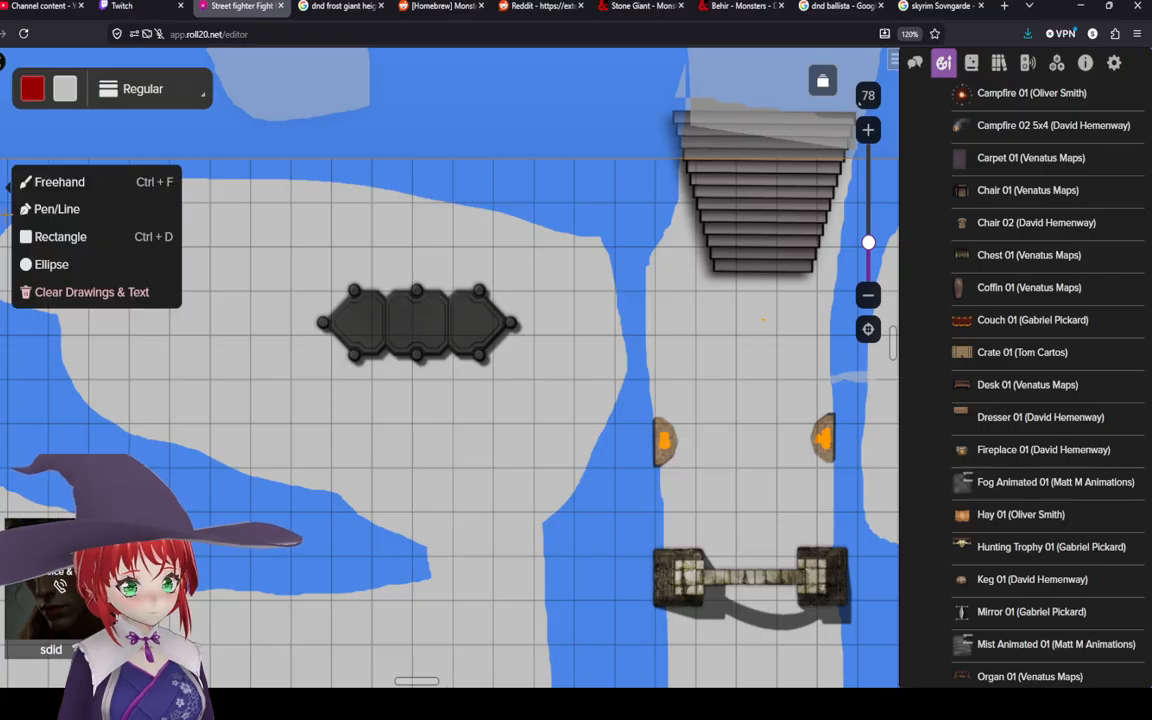
click(46, 266)
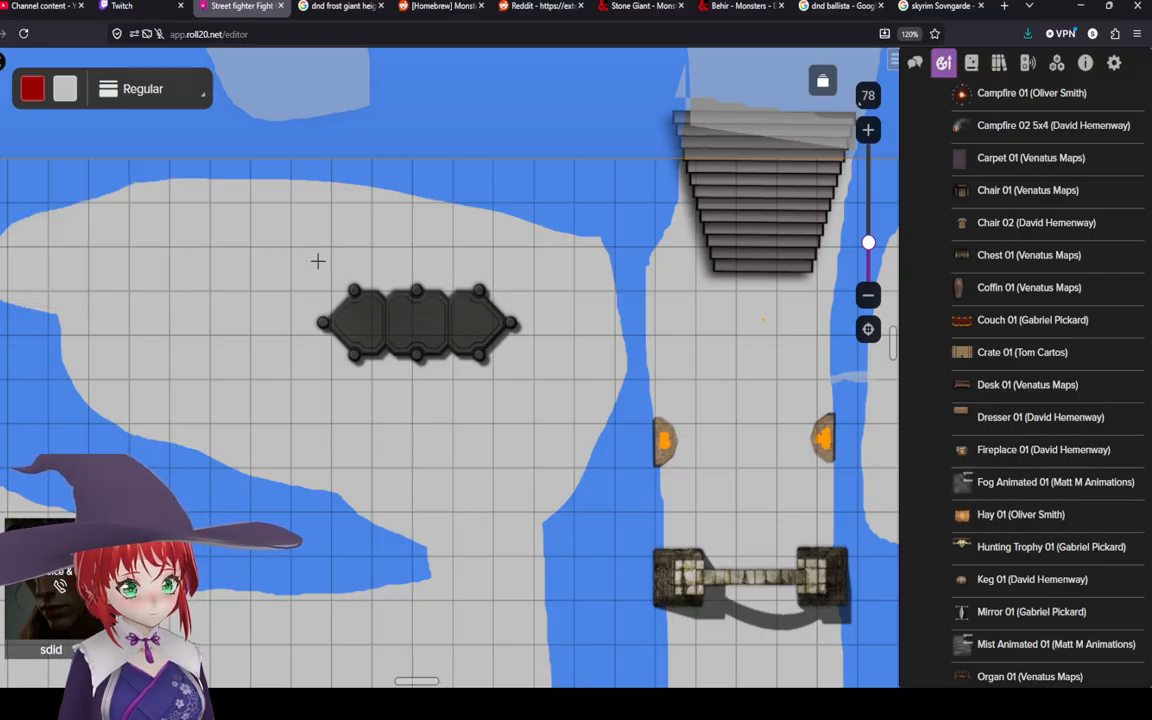
mouse_move(316, 258)
mouse_down()
mouse_move(514, 383)
mouse_move(503, 459)
mouse_up()
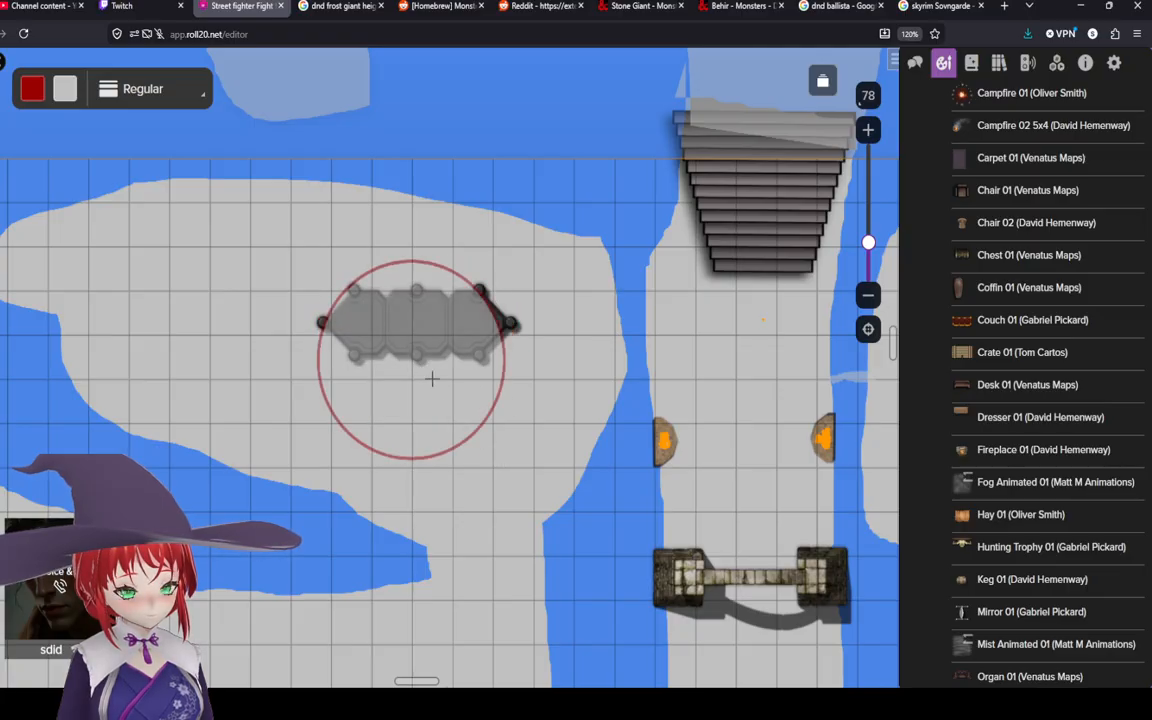
Step: Resize the dark red ellipse around the hexagonal platform and send it to the back
drag(411, 365, 415, 337)
right_click(415, 337)
click(514, 324)
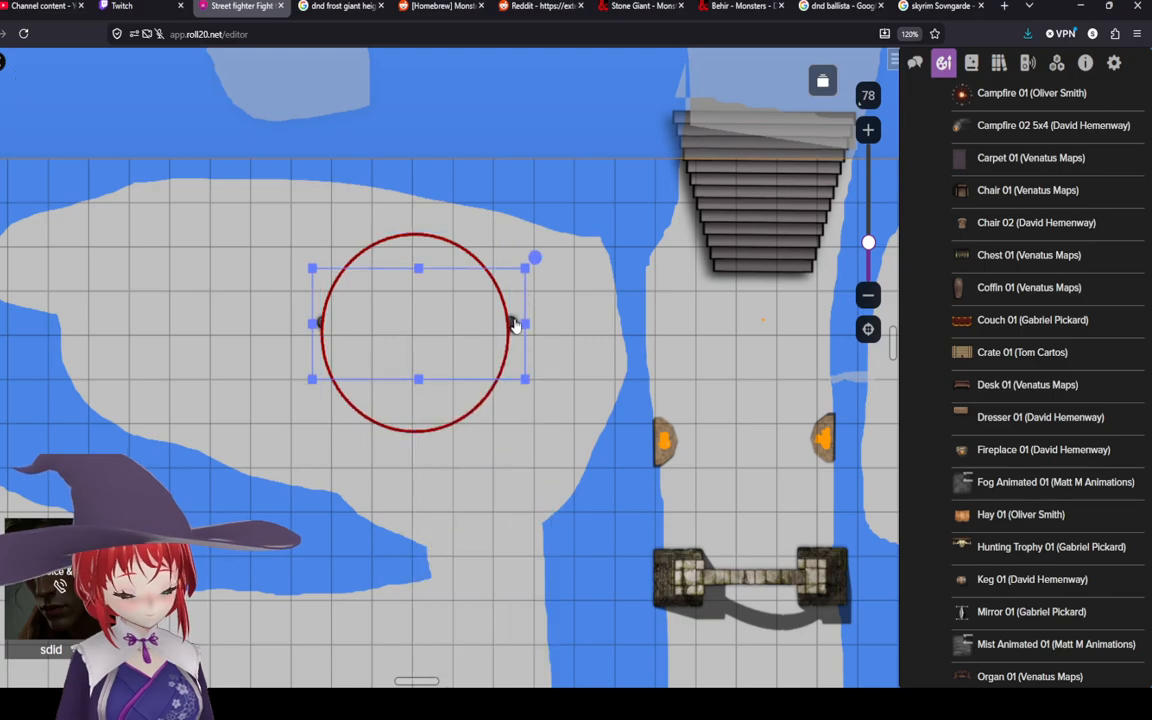
drag(509, 330, 538, 331)
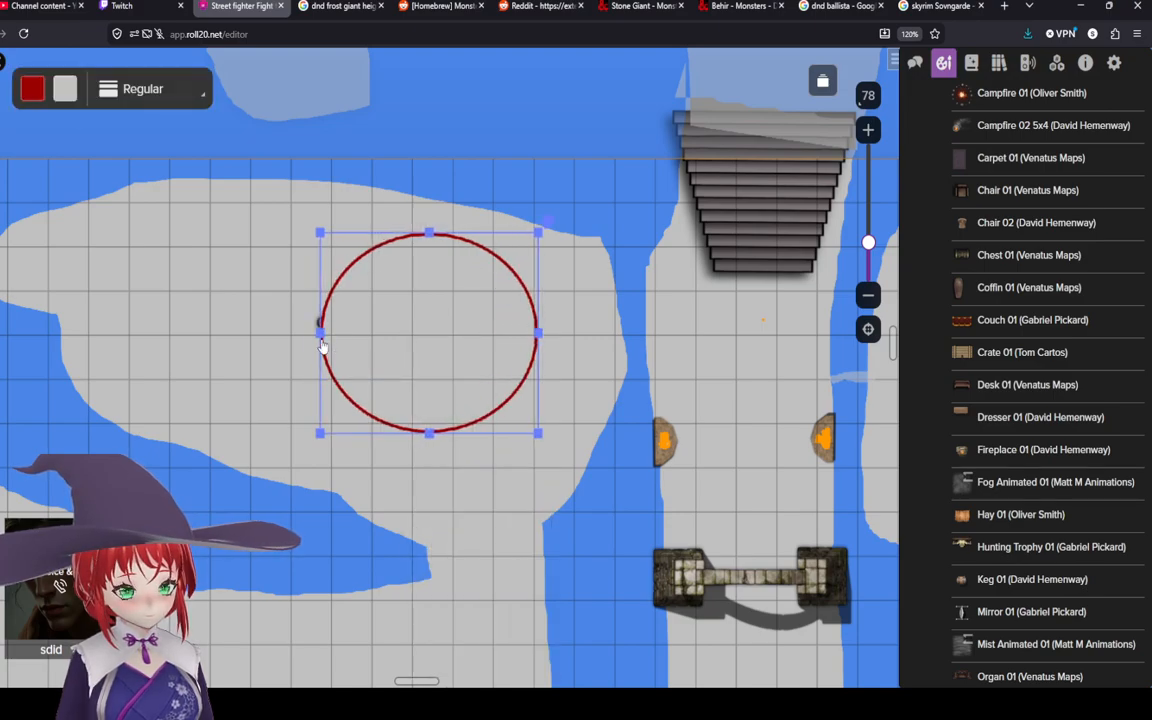
drag(318, 328, 298, 324)
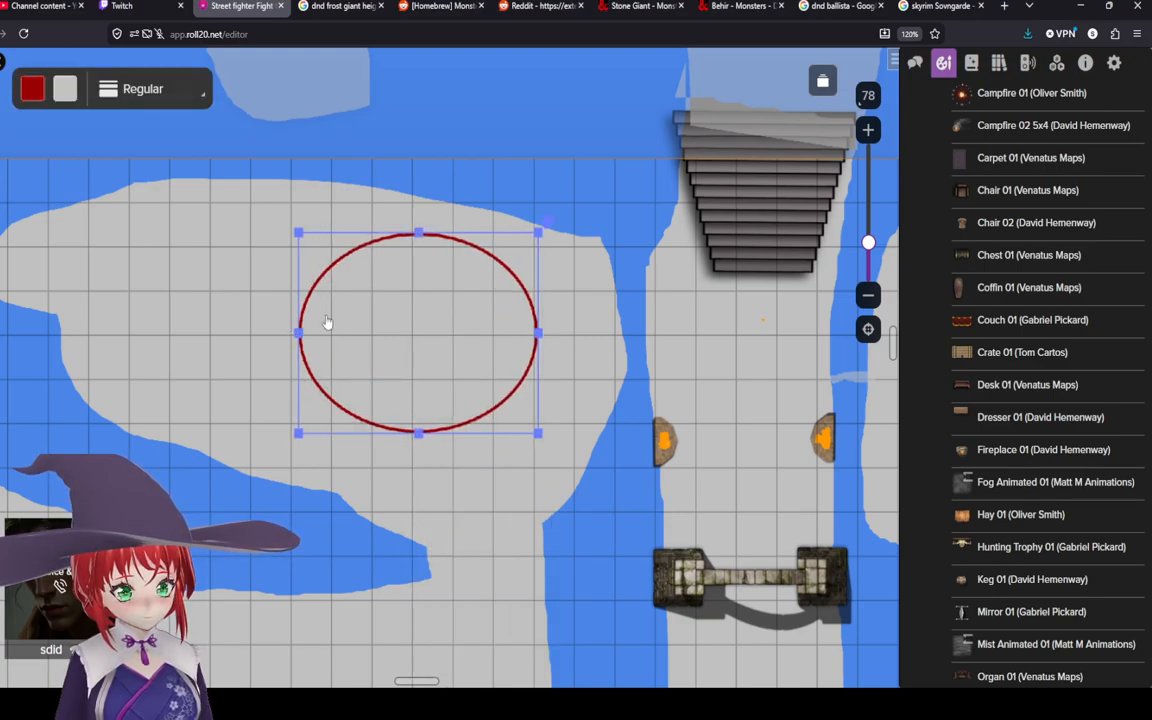
drag(418, 232, 415, 213)
drag(419, 265, 419, 278)
right_click(419, 281)
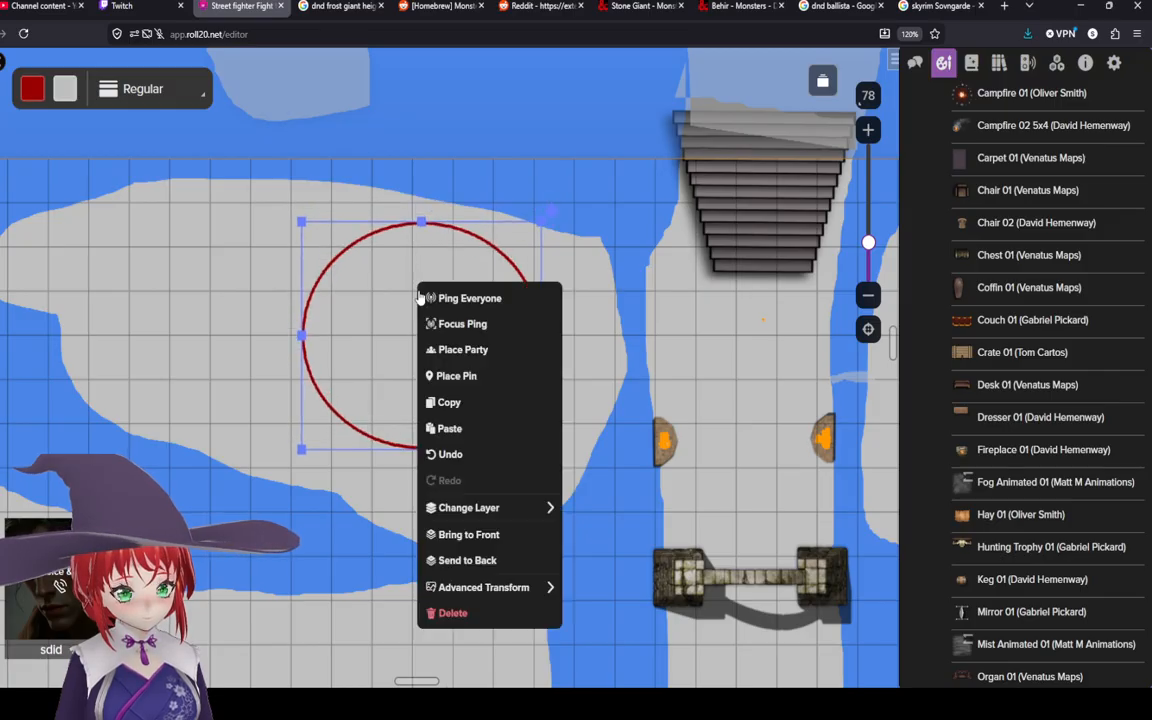
click(500, 510)
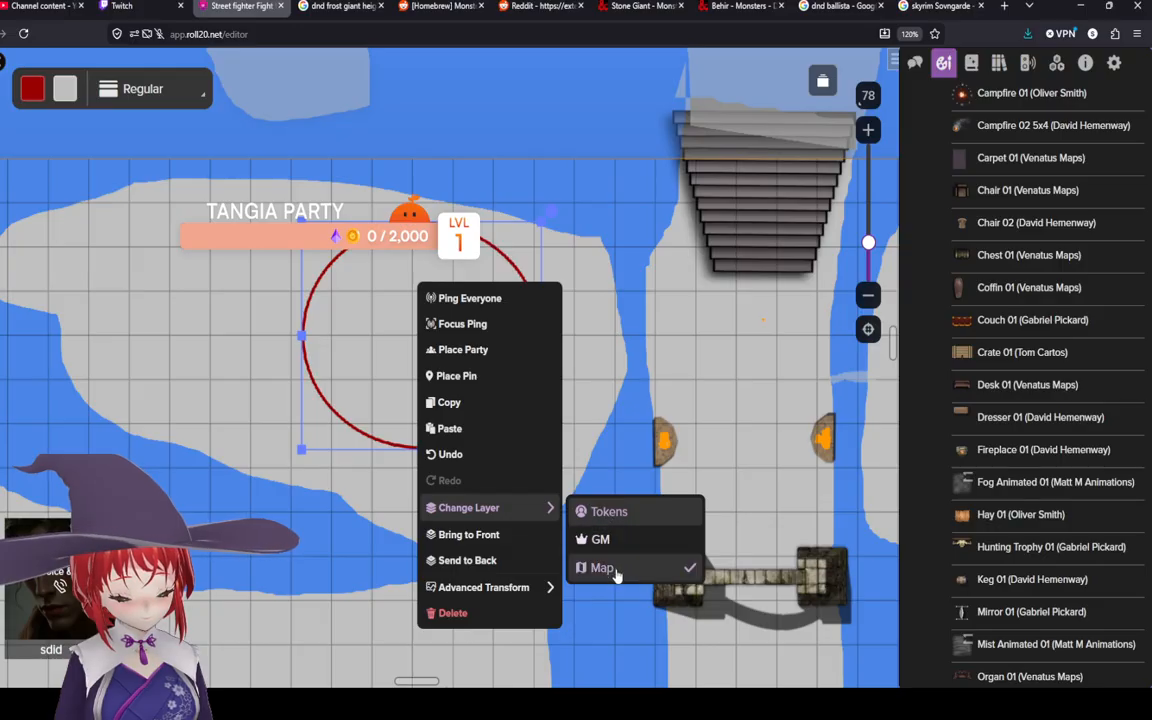
click(460, 560)
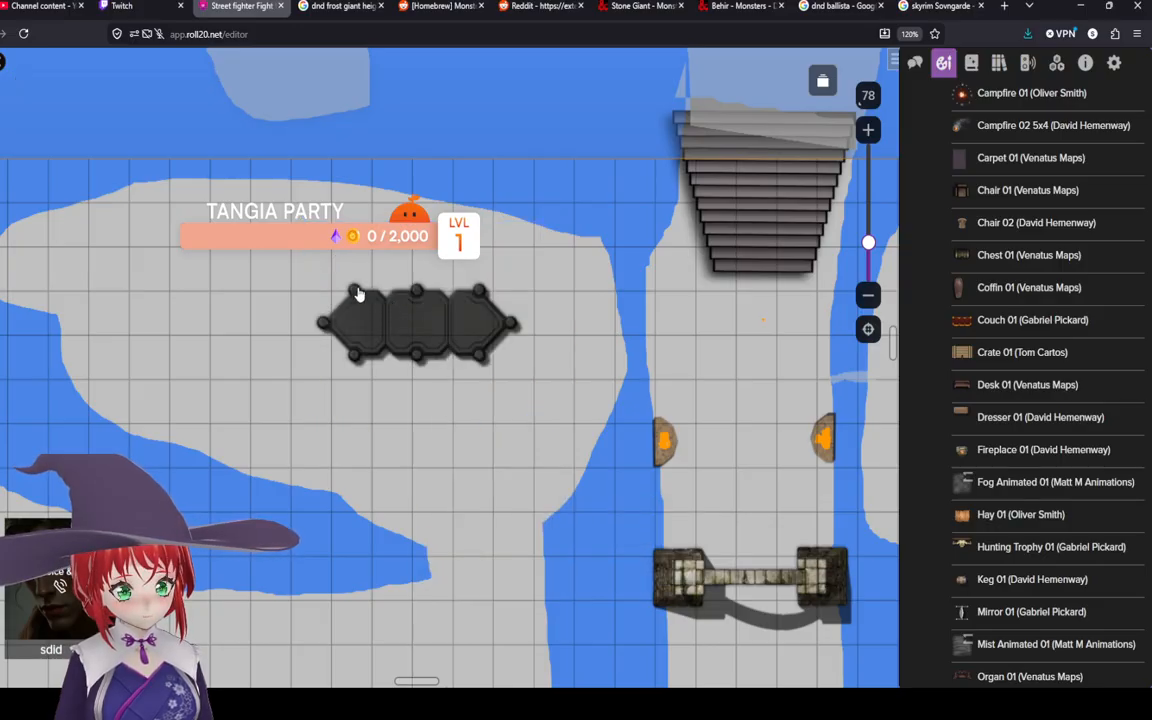
Step: Adjust the platform's stacking order and draw a new ellipse about 8 squares wide around the hexagonal platform
click(374, 318)
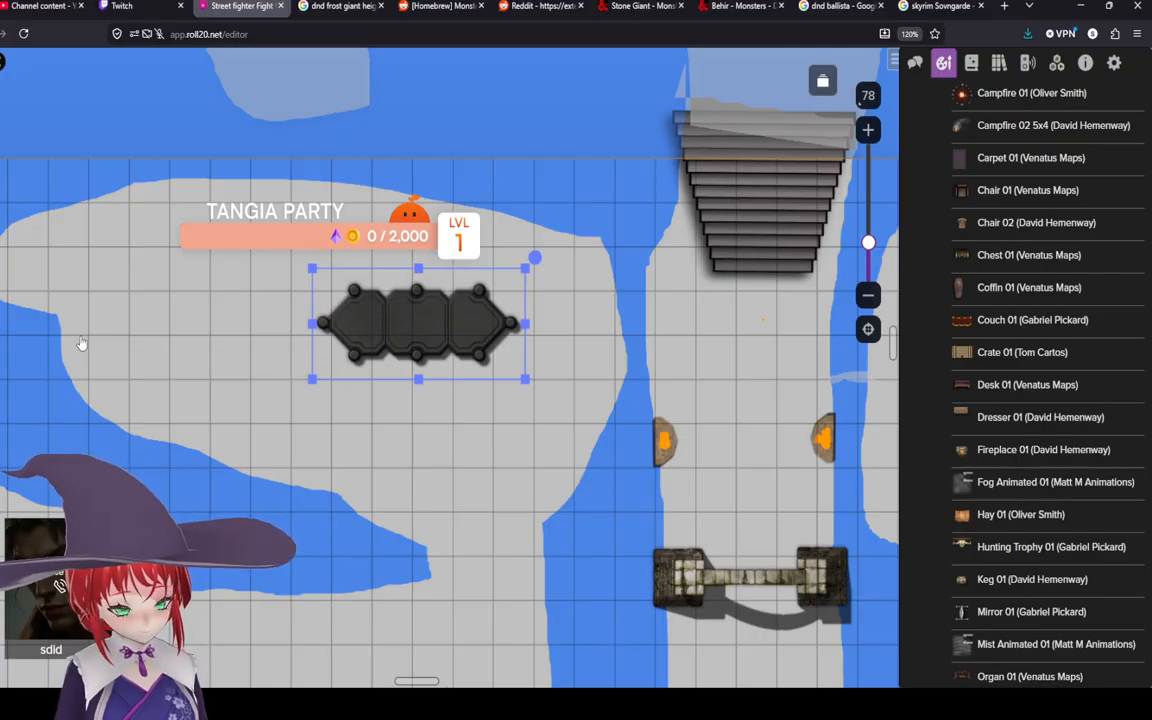
drag(367, 358, 404, 345)
right_click(405, 345)
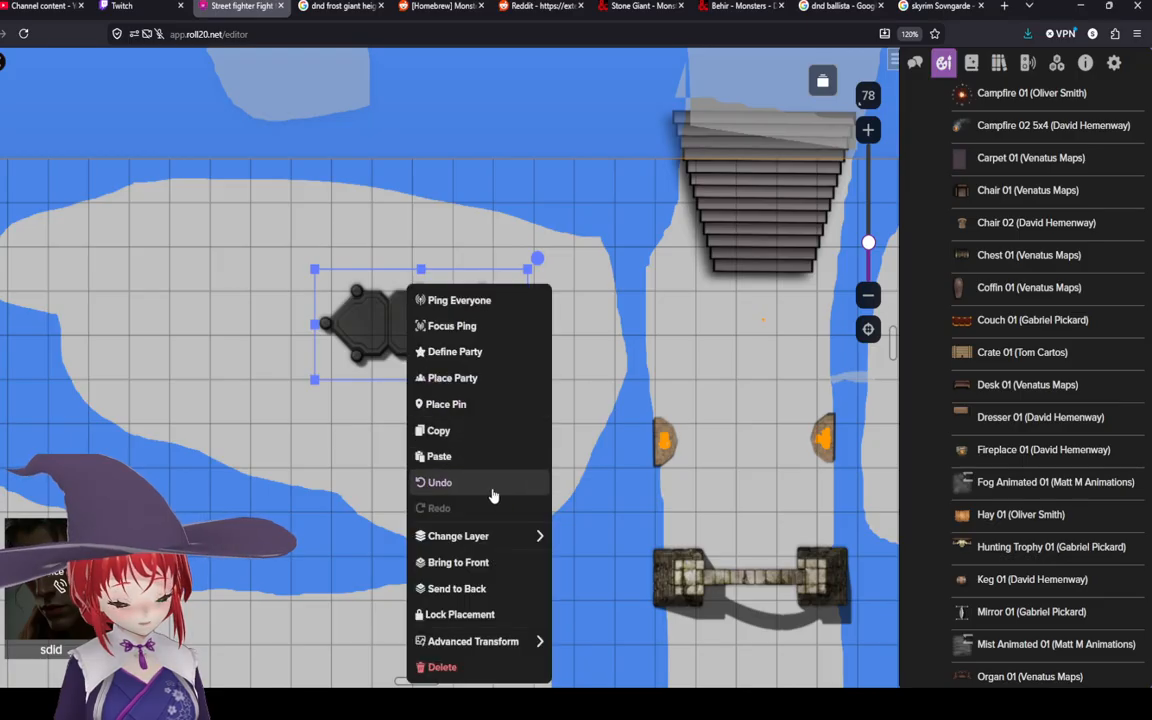
click(504, 576)
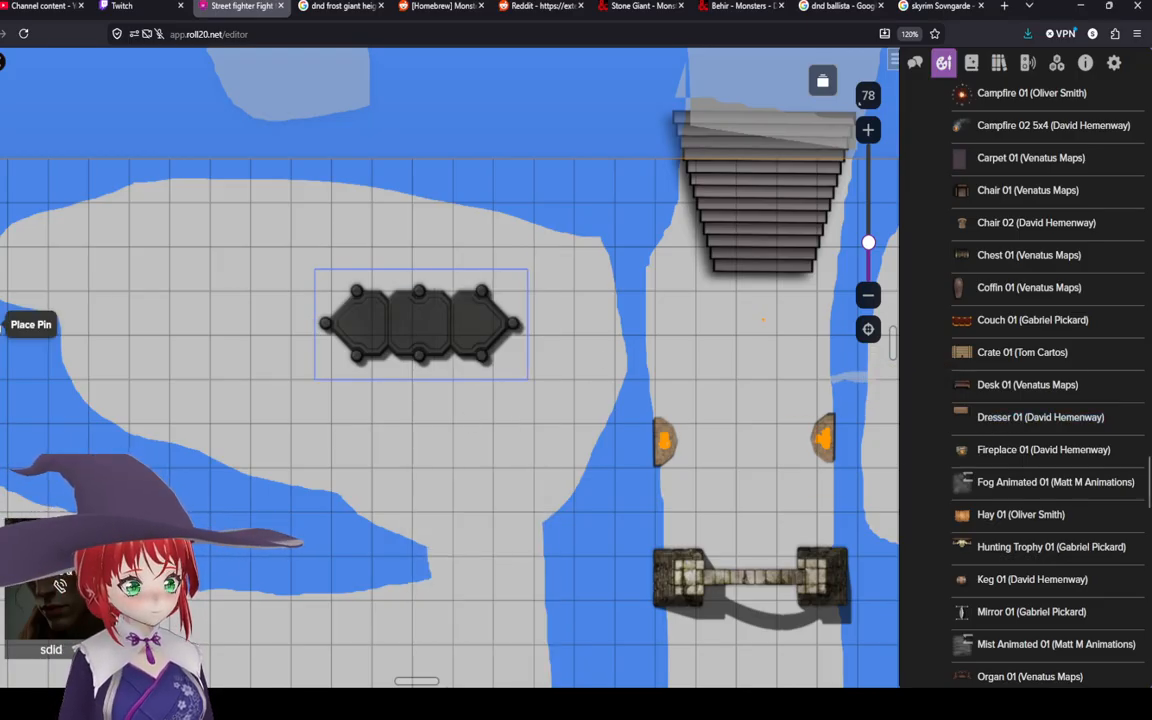
click(1, 187)
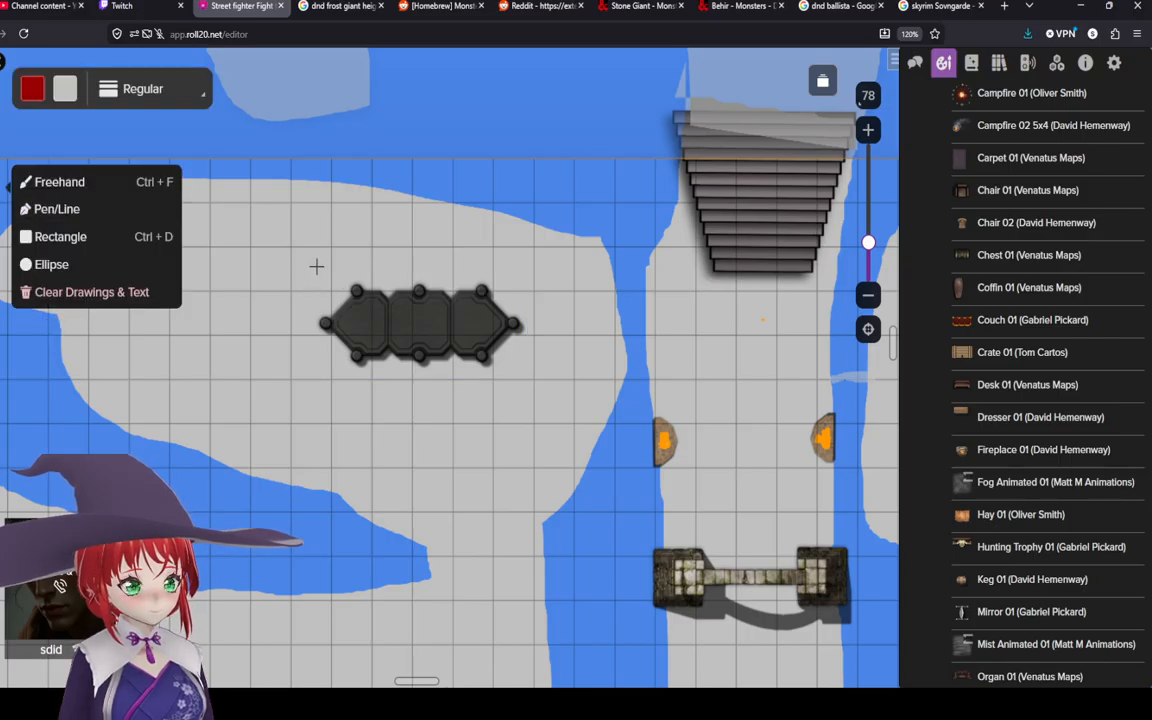
drag(310, 257, 534, 404)
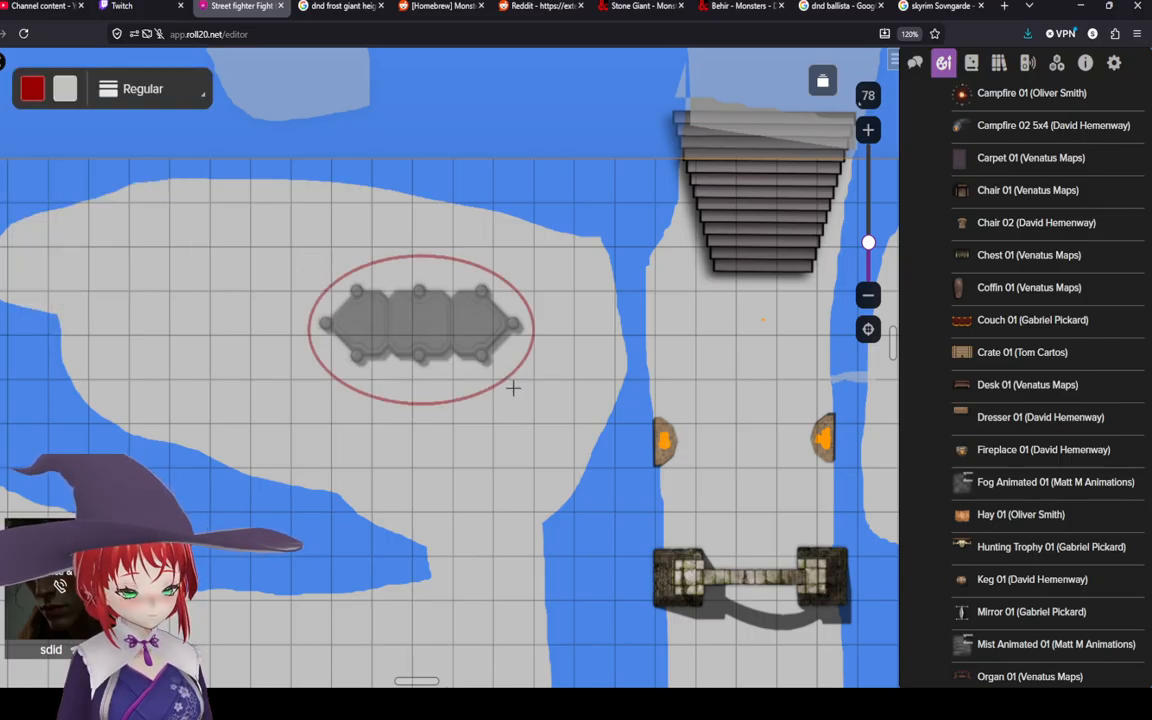
Step: Bring the platform above the ellipse, reposition the ellipse, and centre the platform inside it
click(1, 137)
drag(386, 367, 388, 450)
click(416, 302)
right_click(416, 302)
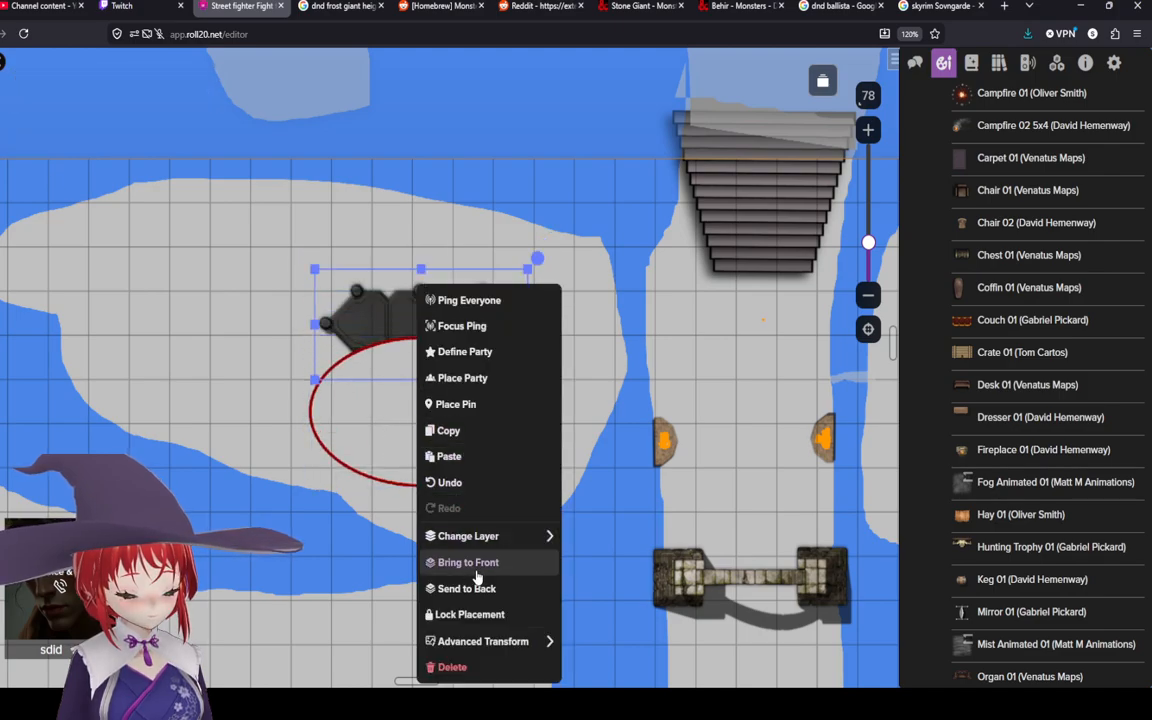
click(424, 512)
drag(417, 320, 444, 541)
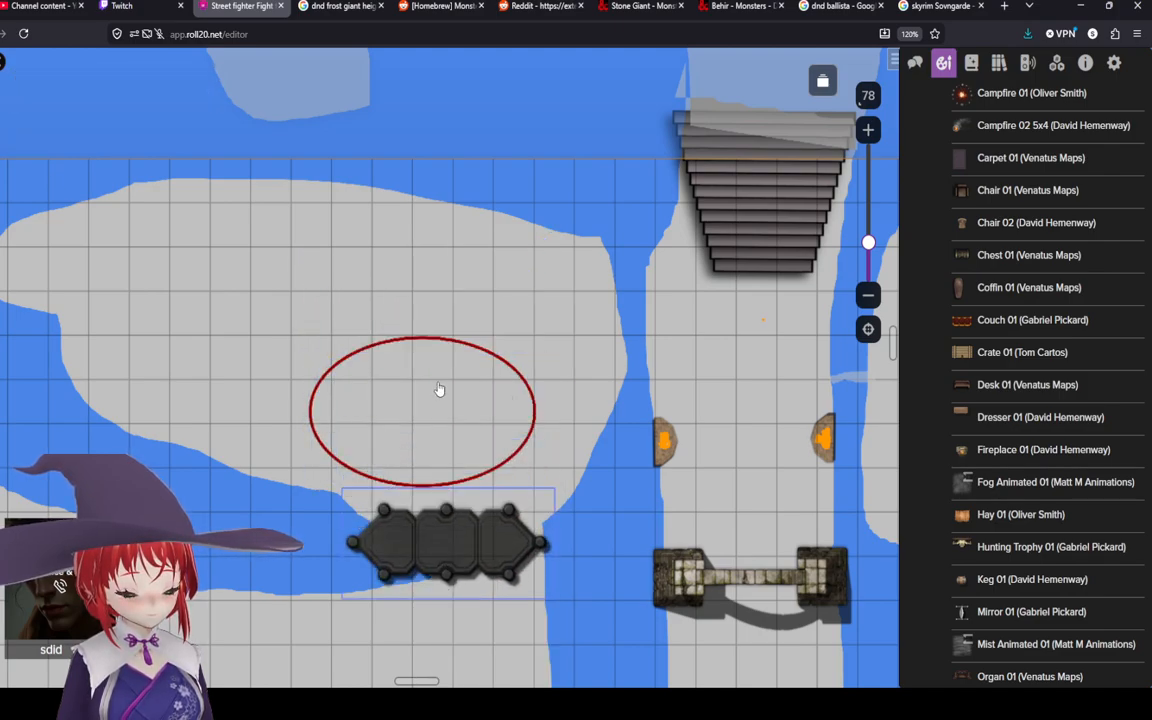
drag(437, 390, 440, 330)
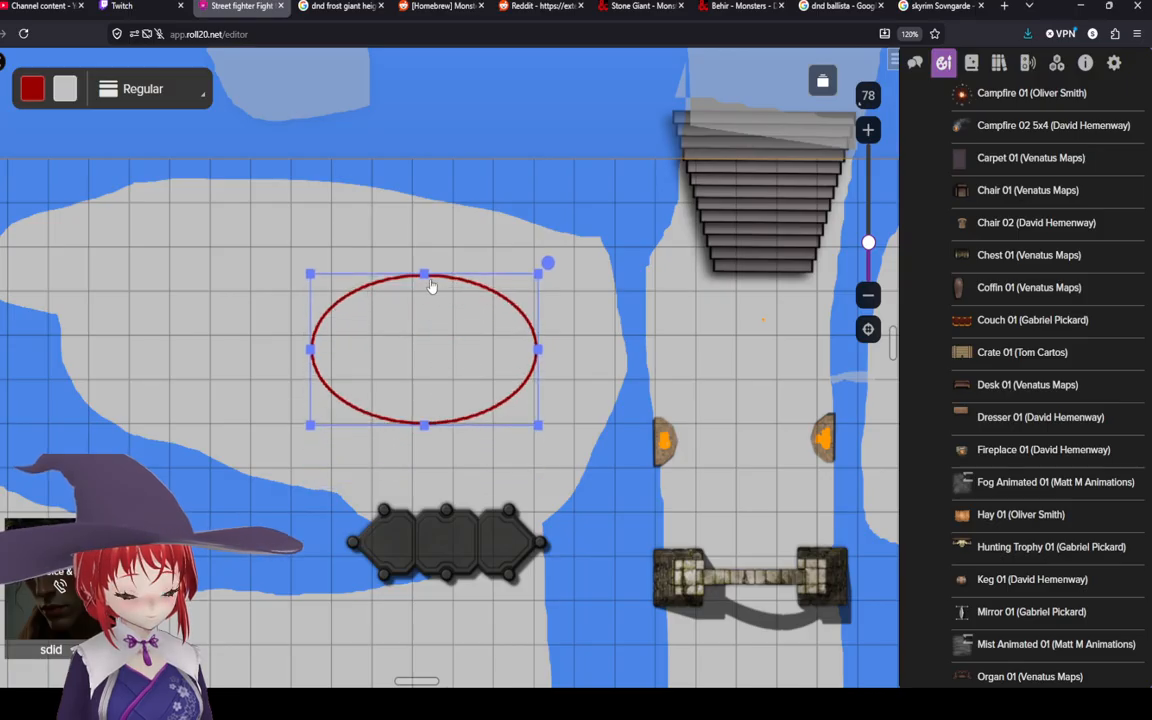
drag(426, 278, 428, 252)
drag(431, 327, 433, 340)
click(447, 531)
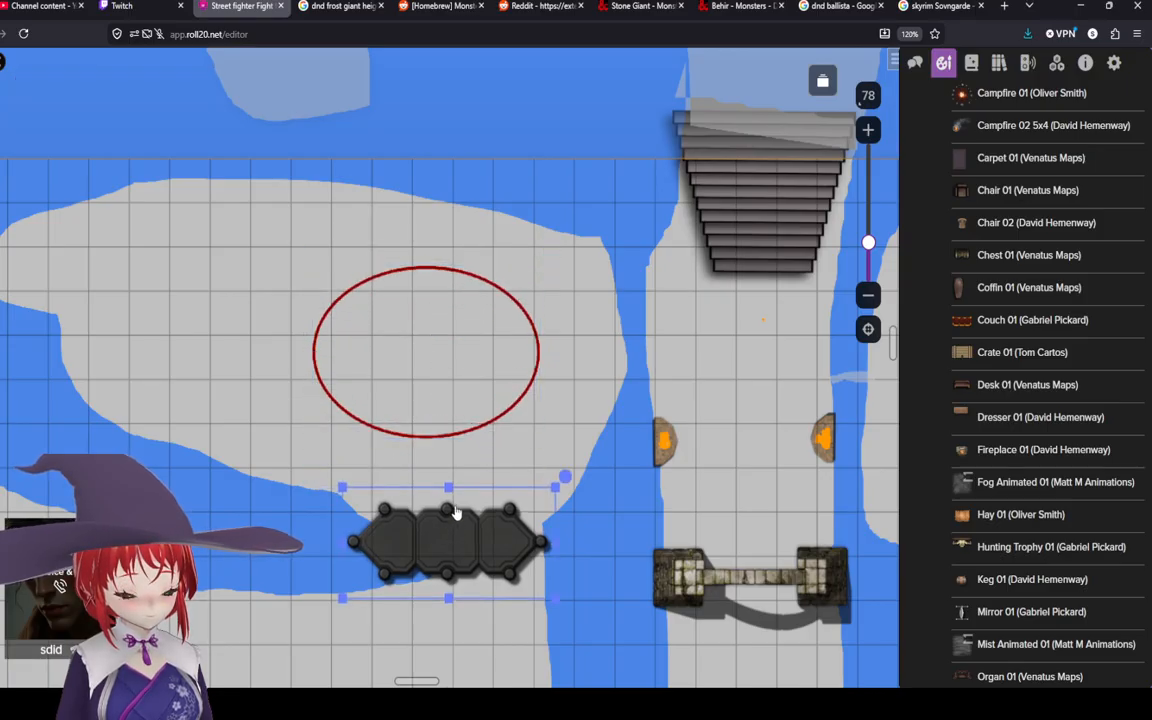
drag(447, 531, 429, 338)
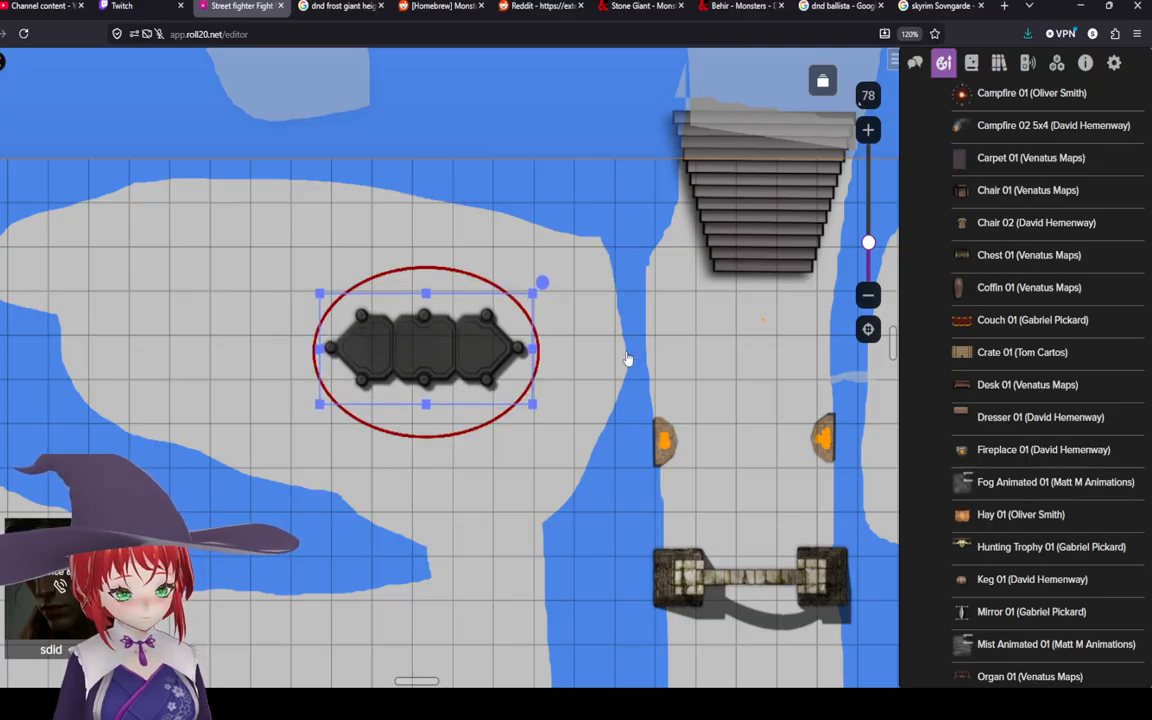
click(657, 393)
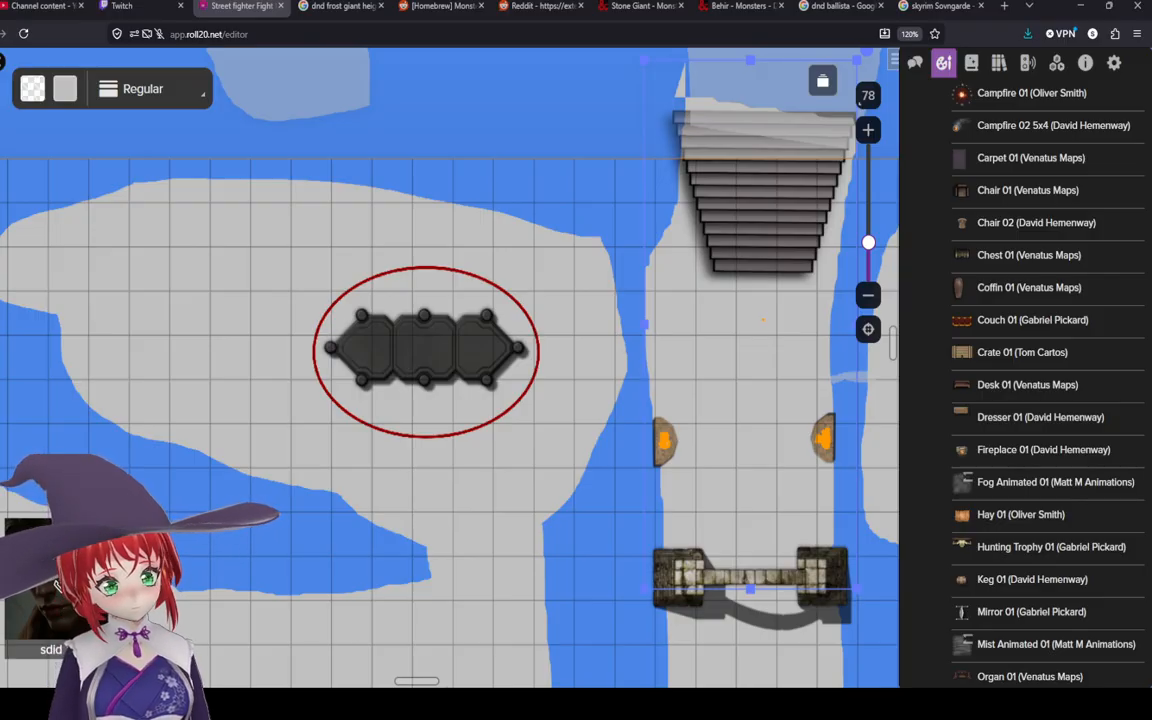
Step: Set the drawing colour to dark red with a transparent fill
mouse_move(5, 182)
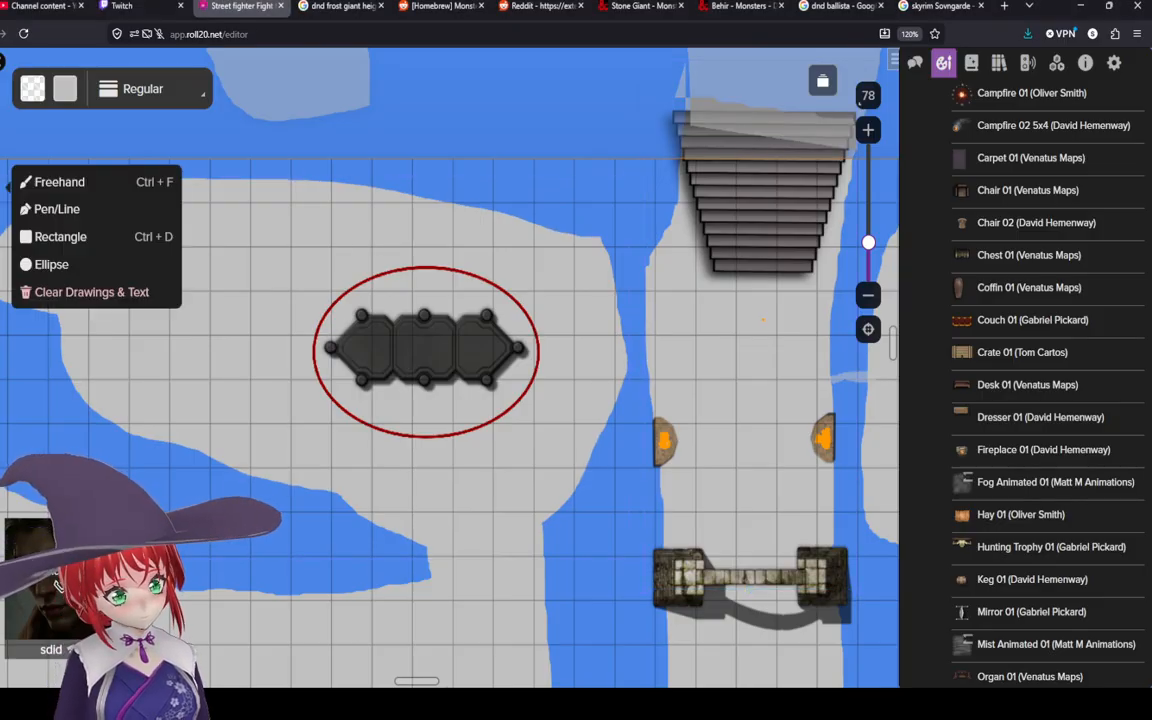
click(32, 88)
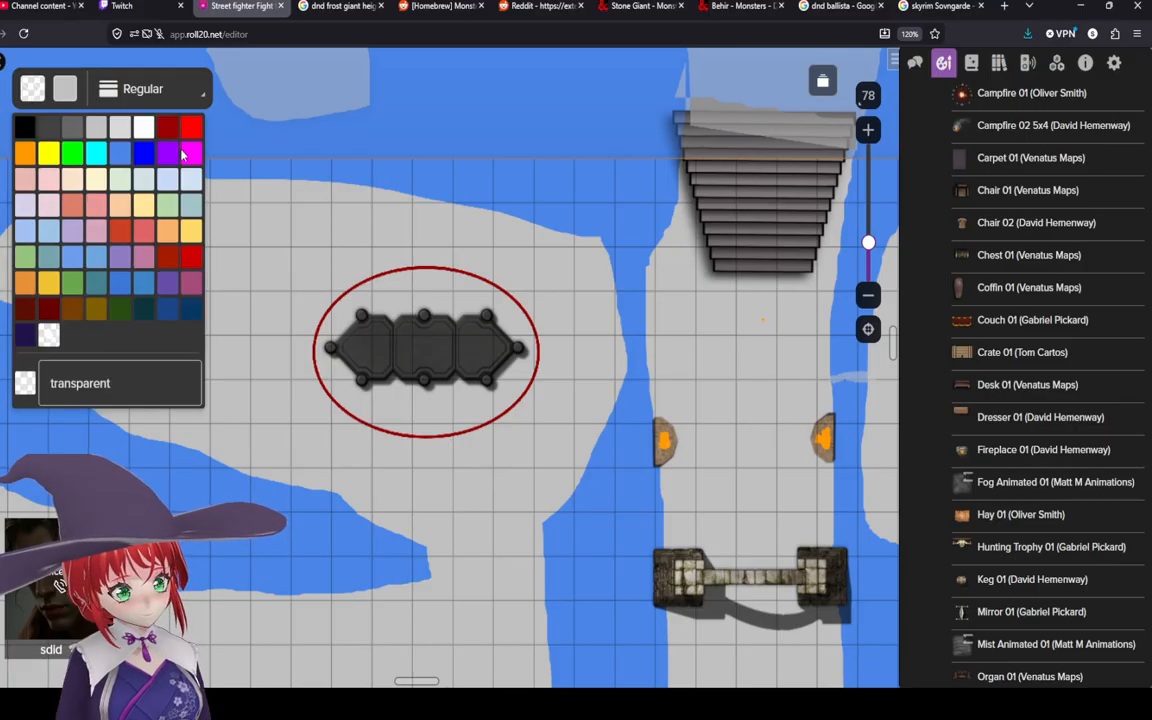
click(168, 128)
click(60, 89)
click(48, 335)
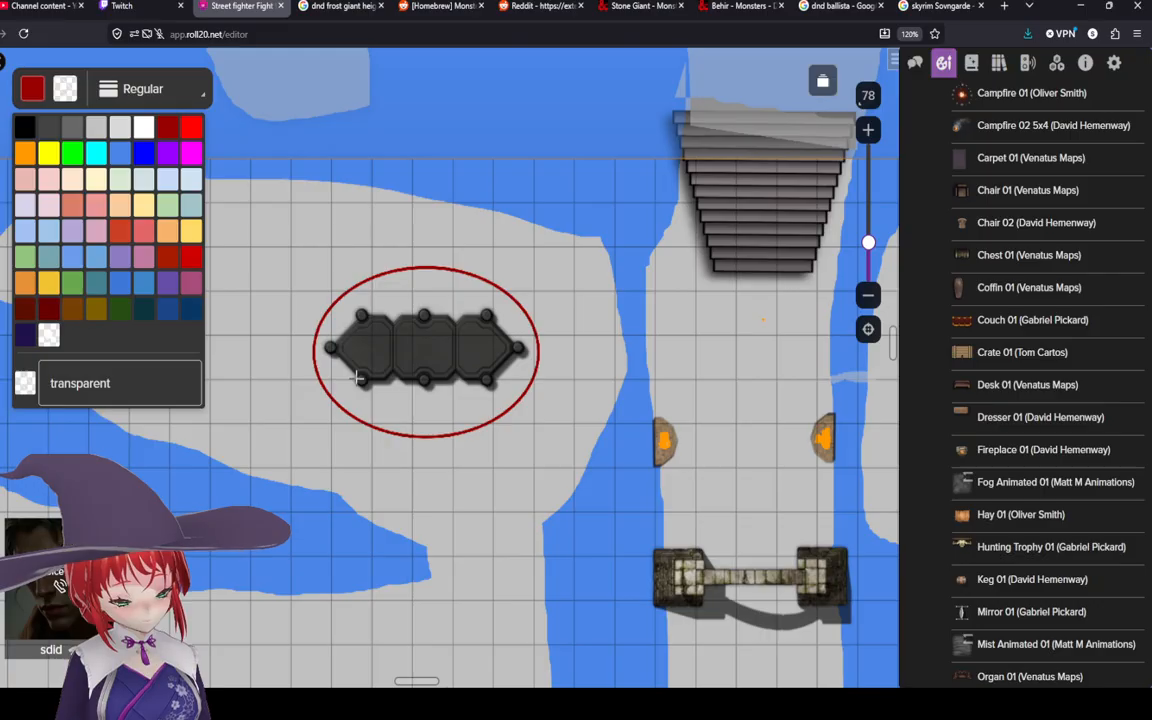
Step: Draw freehand dark red cracks across the ellipse and the hexagonal platform
mouse_move(343, 408)
mouse_down()
mouse_move(411, 347)
mouse_move(428, 313)
mouse_move(378, 272)
mouse_up()
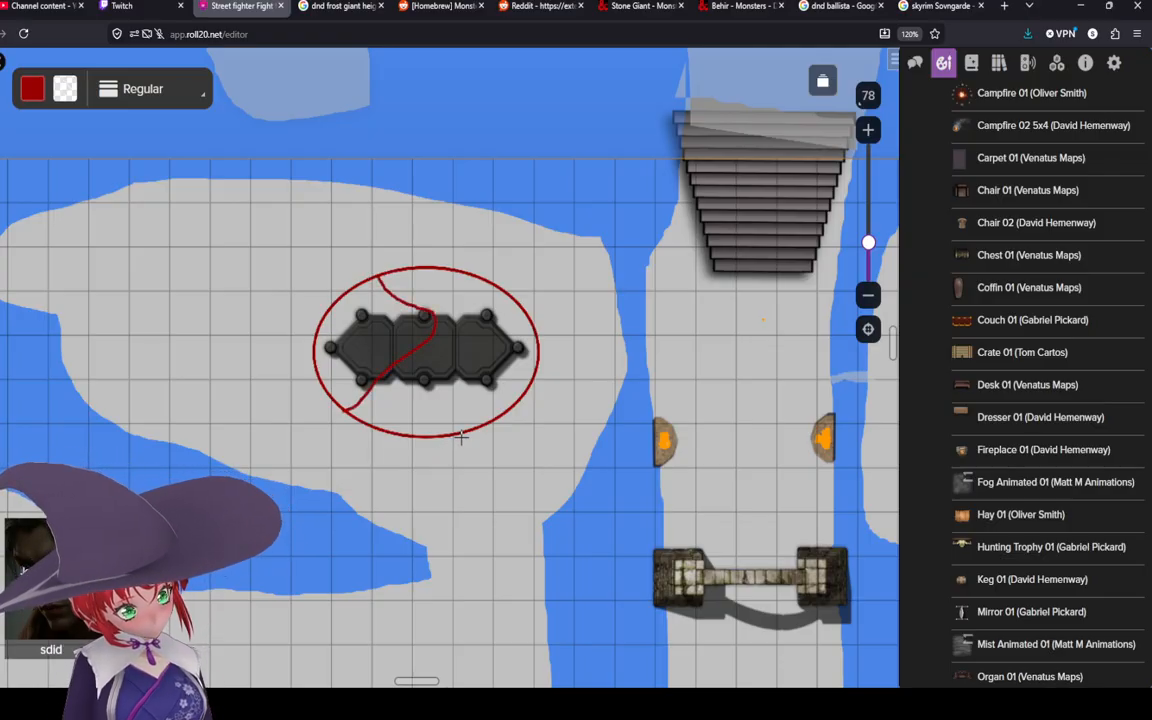
mouse_move(466, 430)
mouse_down()
mouse_move(441, 374)
mouse_move(440, 322)
mouse_move(472, 276)
mouse_up()
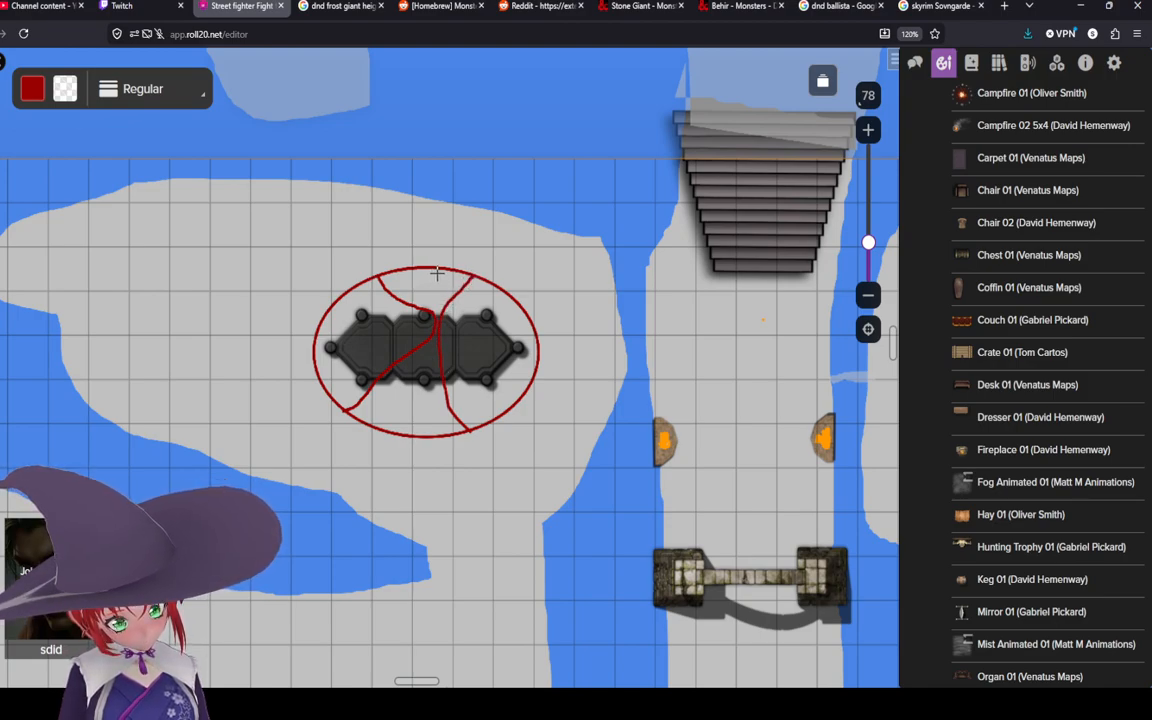
drag(441, 268, 416, 432)
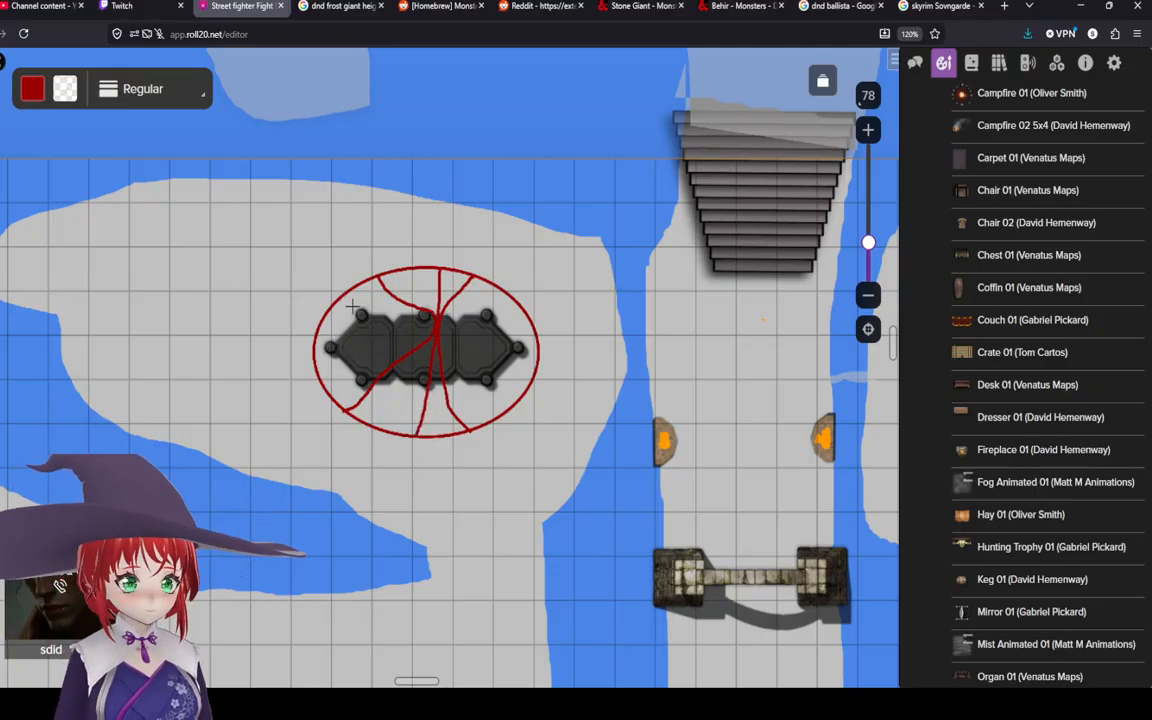
mouse_move(351, 304)
mouse_down()
mouse_move(347, 336)
mouse_move(359, 318)
mouse_move(370, 343)
mouse_move(370, 331)
mouse_up()
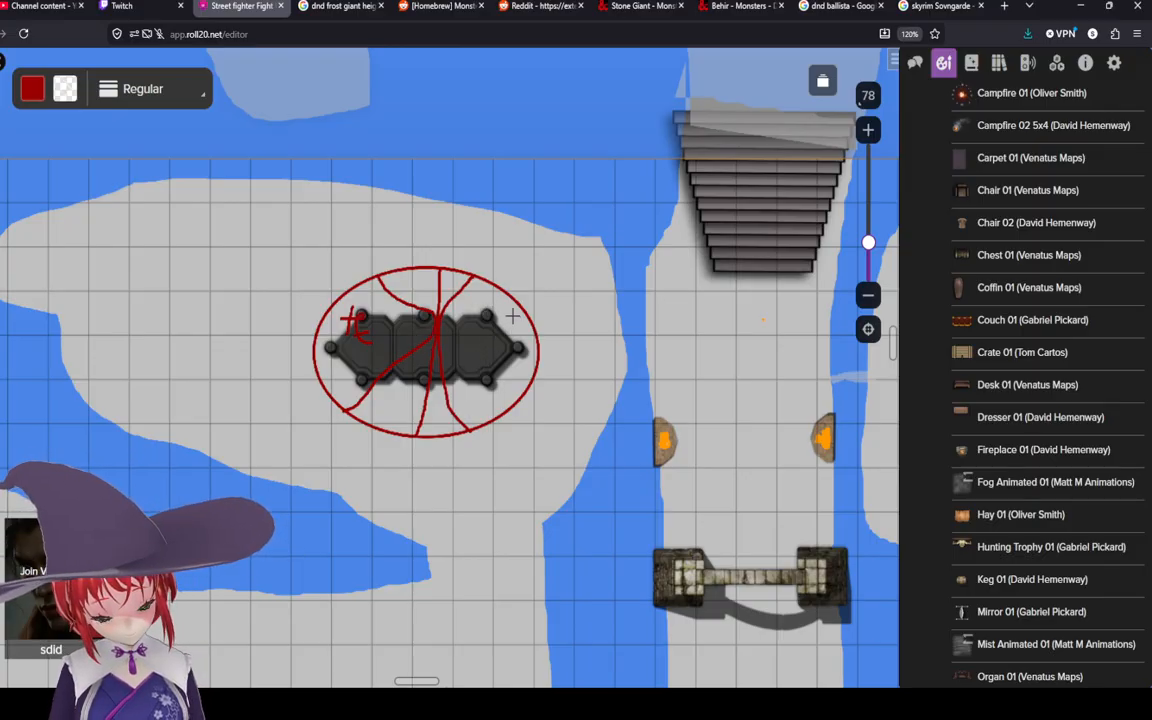
drag(511, 318, 507, 340)
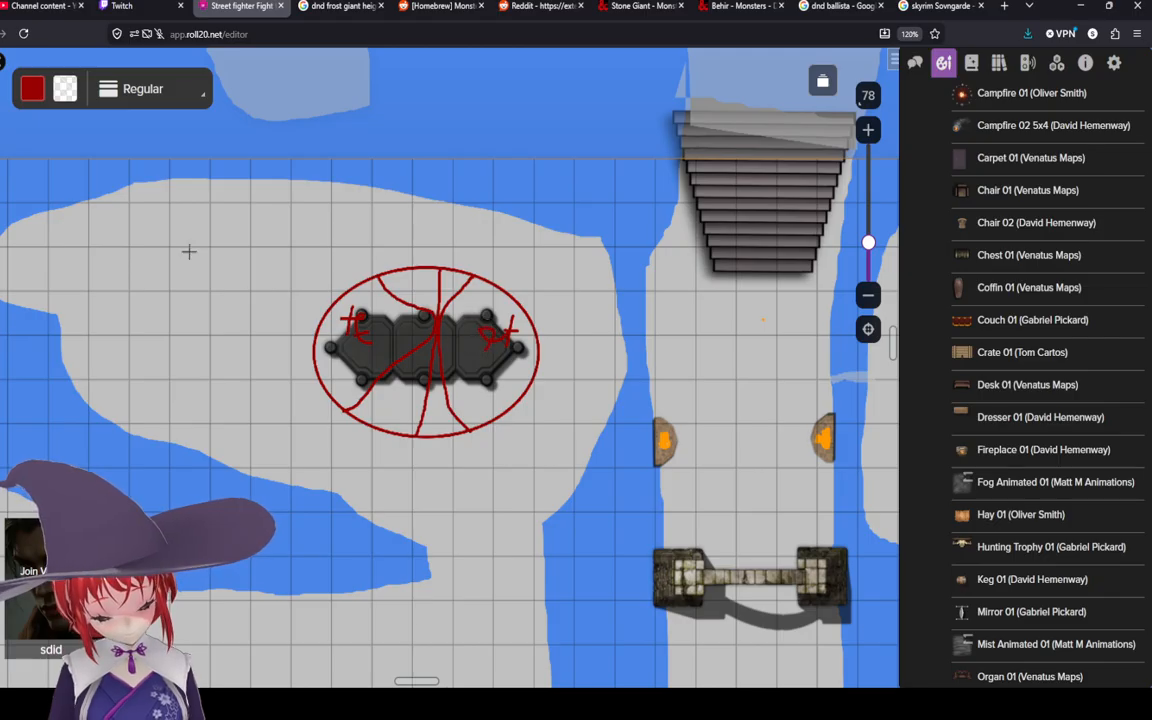
Step: Send the small crack marks behind the platform and bring the platform to the front
click(2, 98)
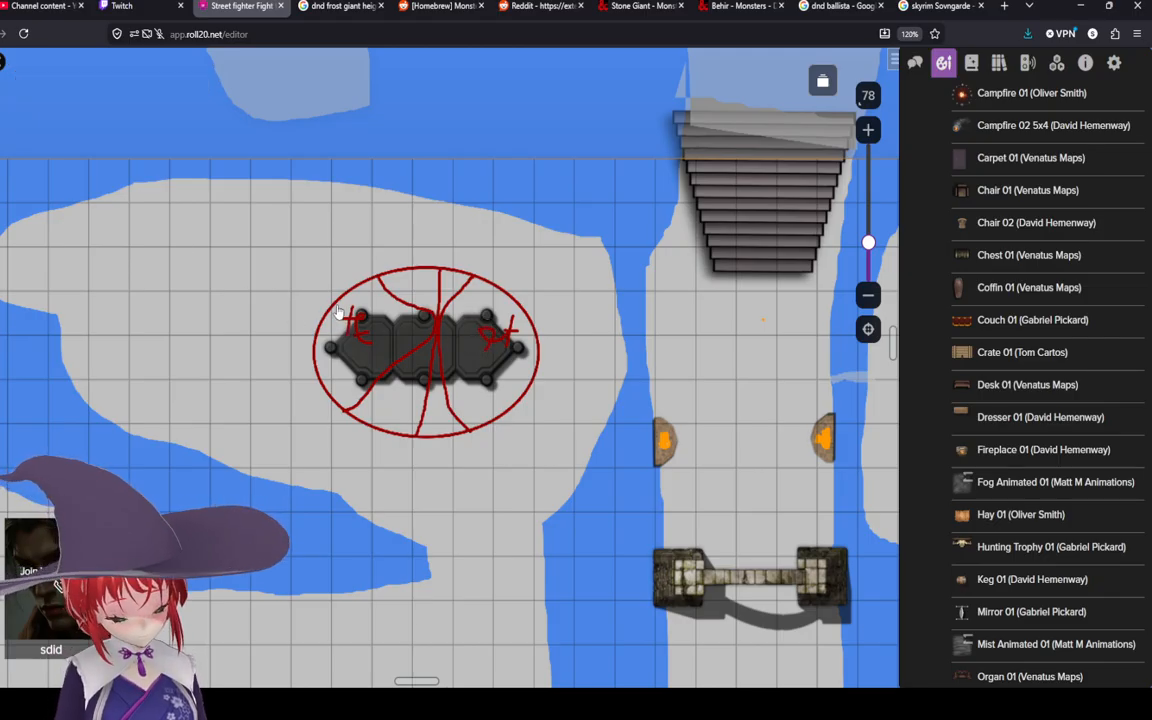
click(370, 334)
right_click(363, 331)
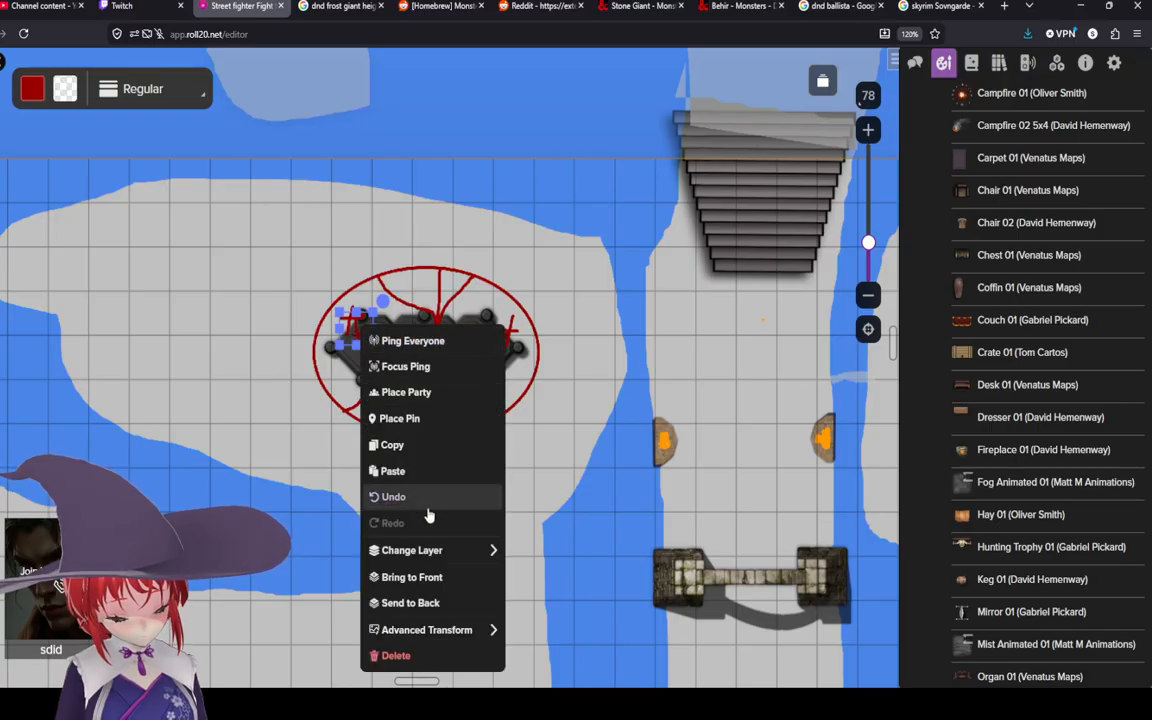
click(440, 604)
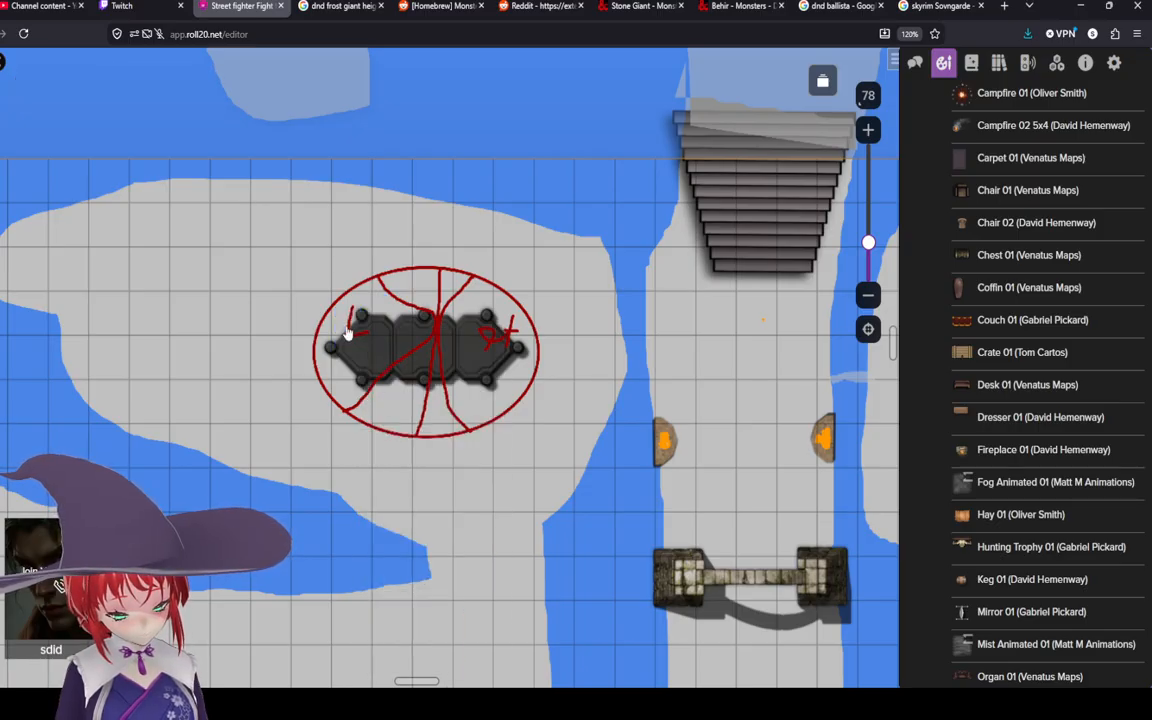
click(348, 333)
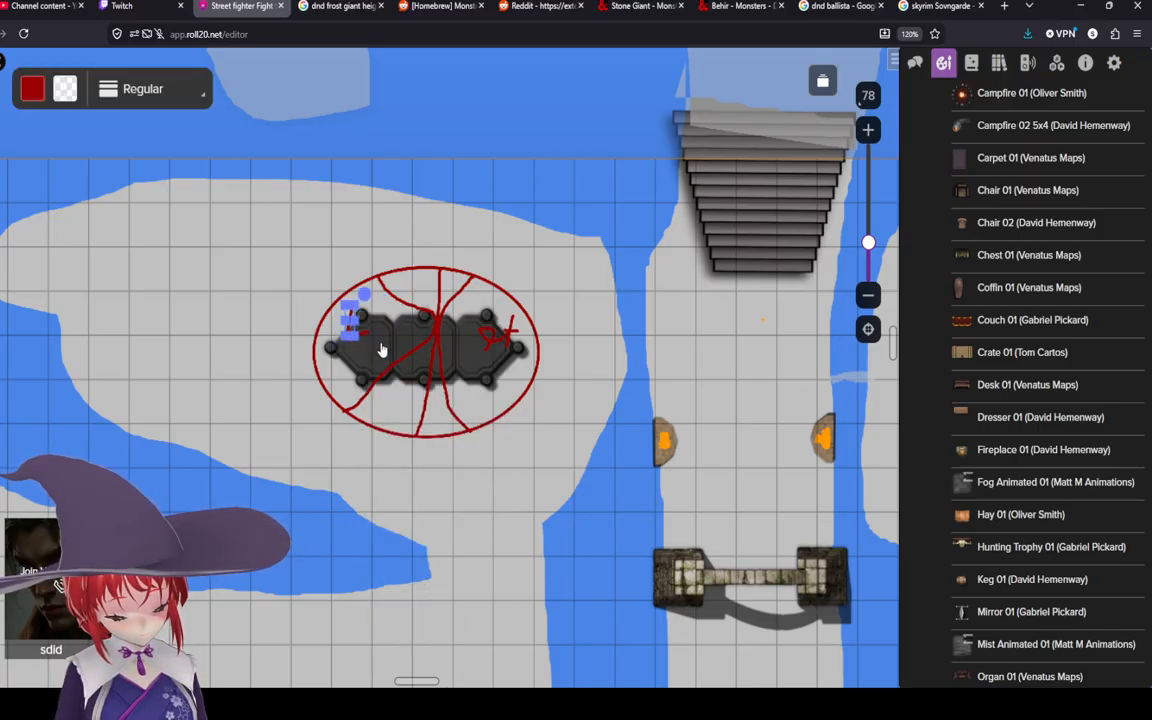
click(381, 345)
right_click(381, 343)
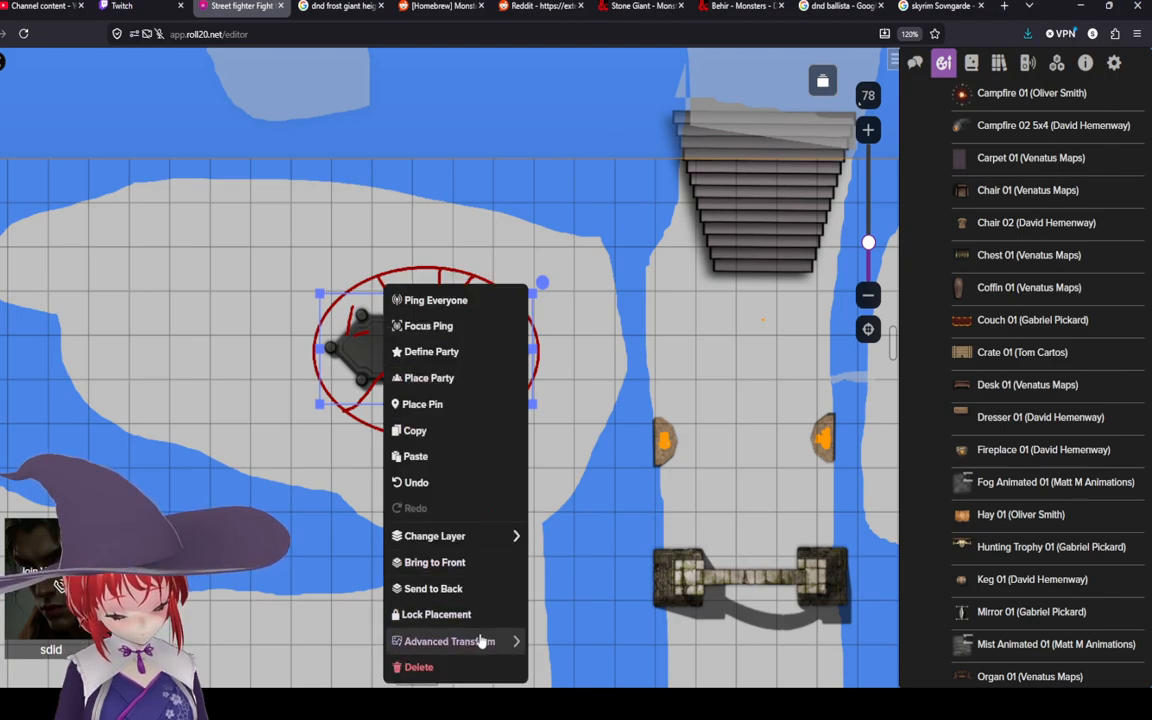
click(469, 562)
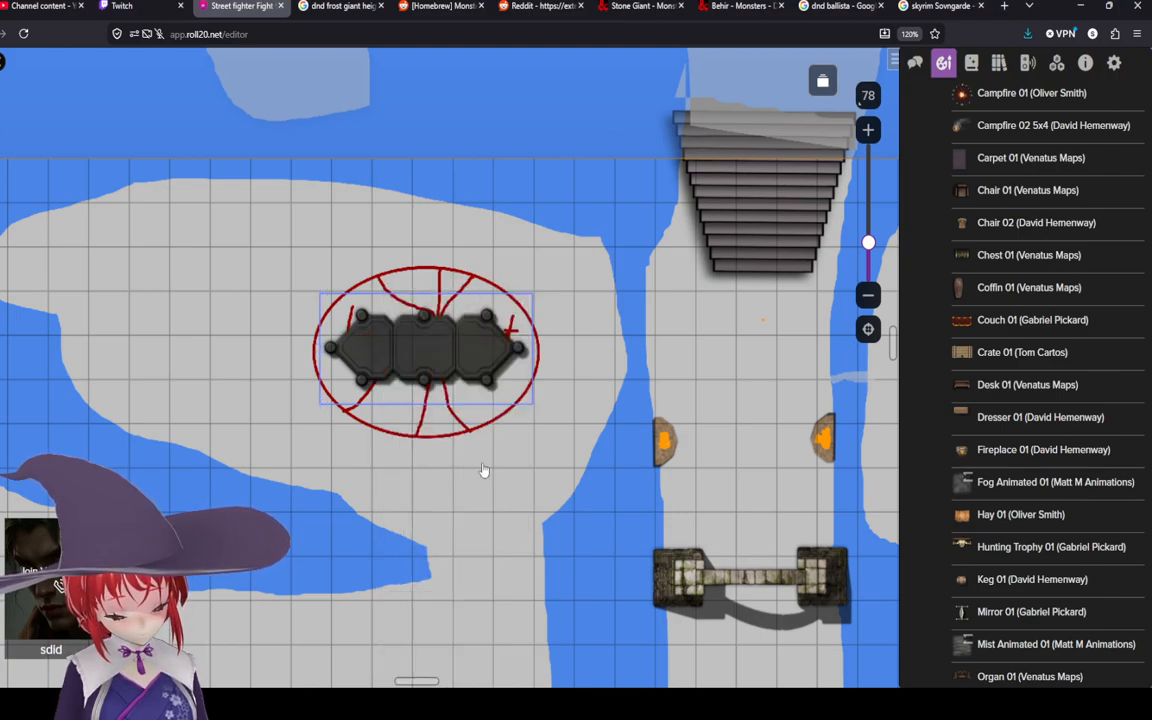
click(591, 334)
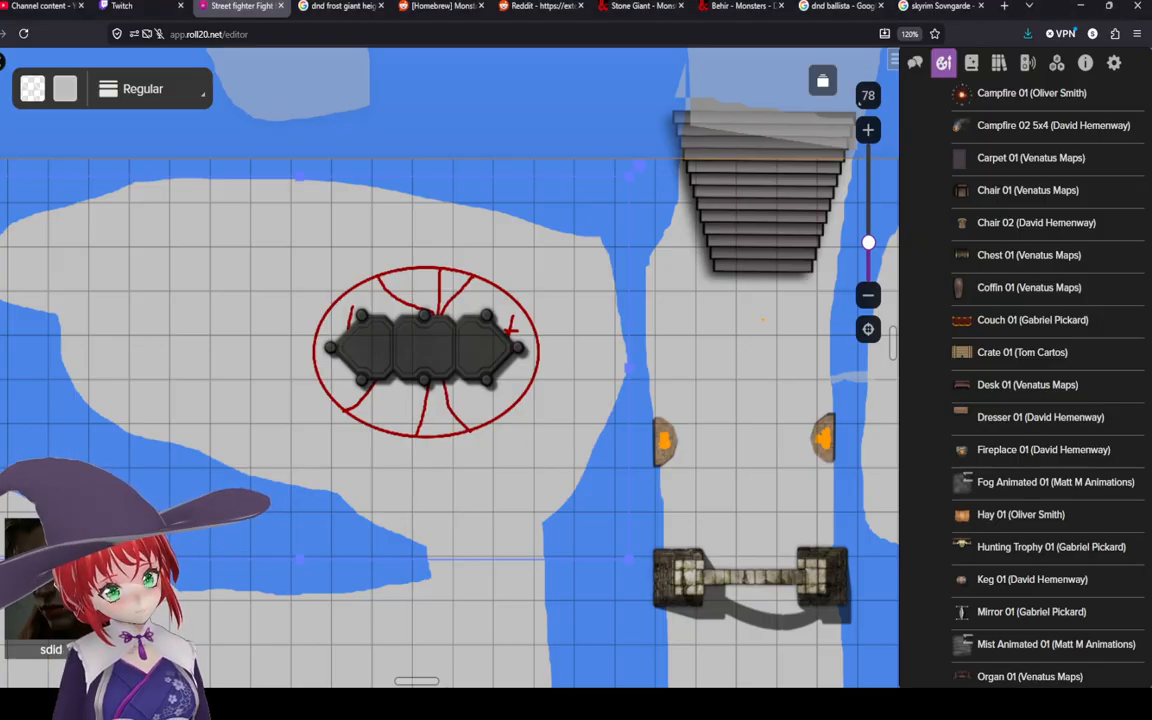
scroll(290, 320, down, 5)
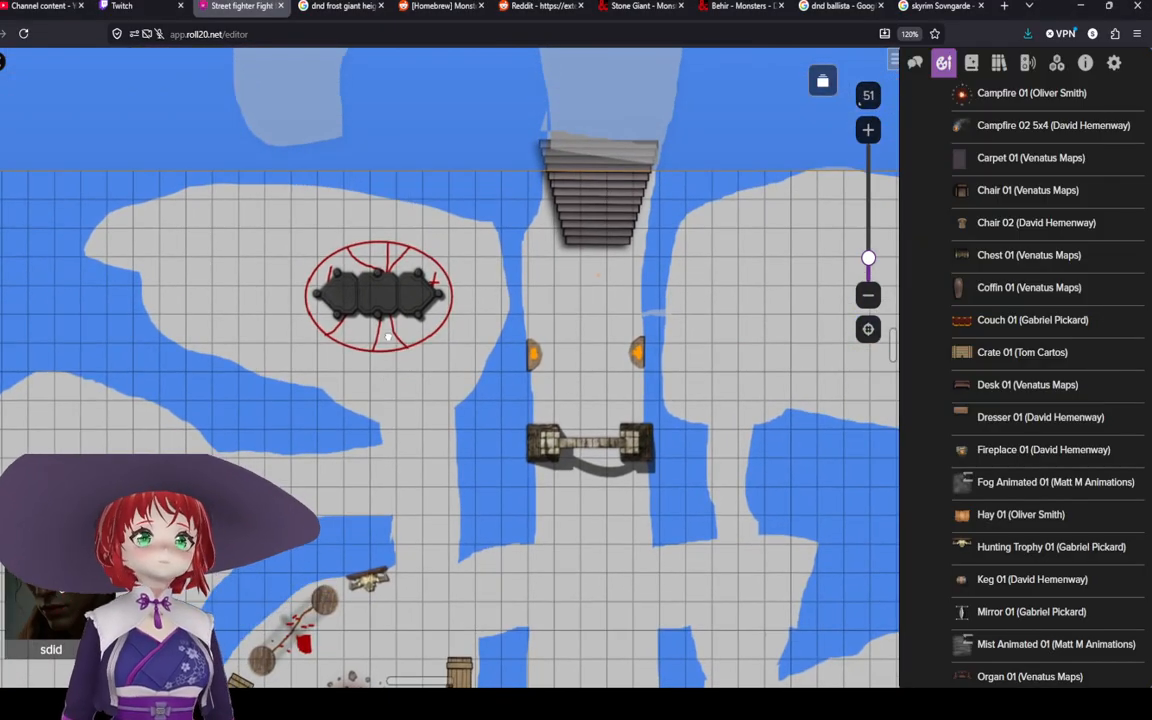
scroll(388, 337, up, 3)
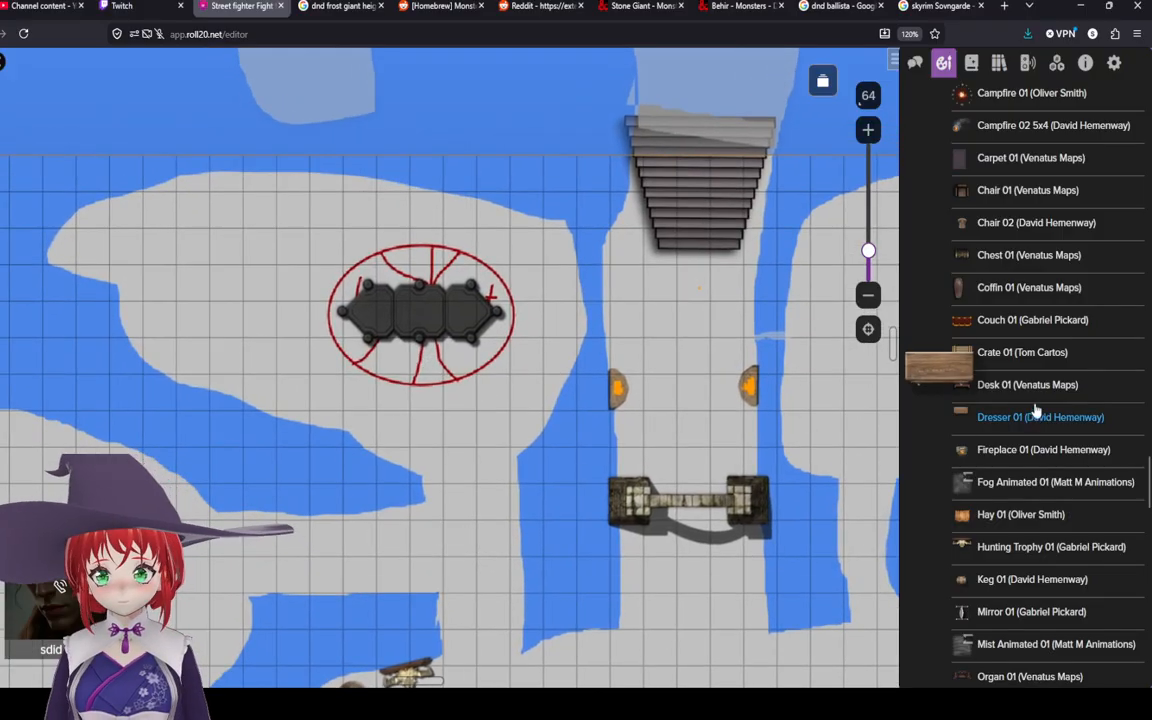
scroll(1036, 410, up, 6)
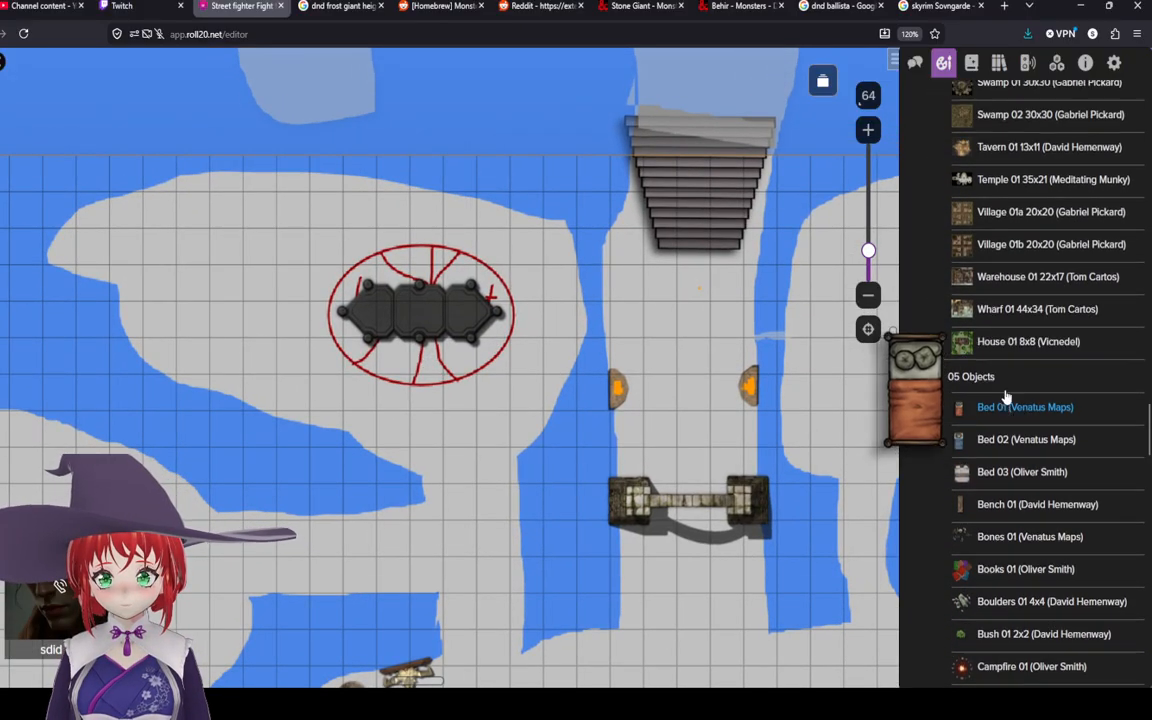
Step: Set both the drawing stroke and fill colours to dark red #980000 and draw small red marks beside the ellipse
scroll(1006, 397, up, 5)
scroll(926, 411, down, 8)
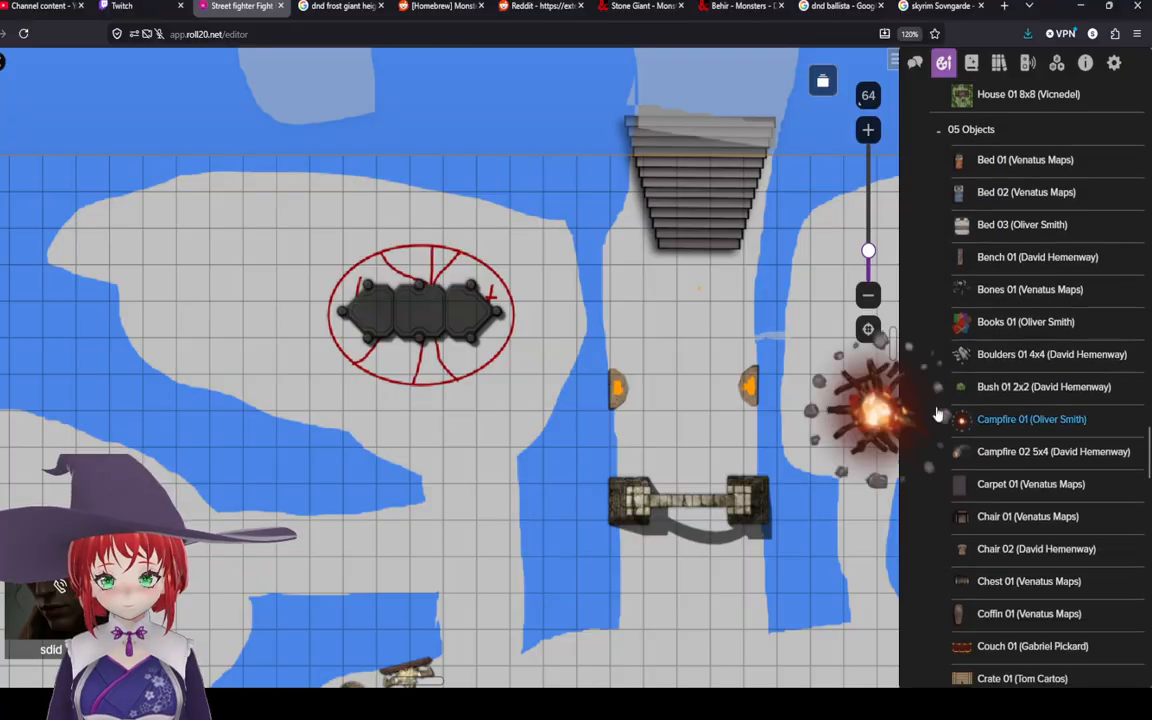
drag(577, 317, 604, 373)
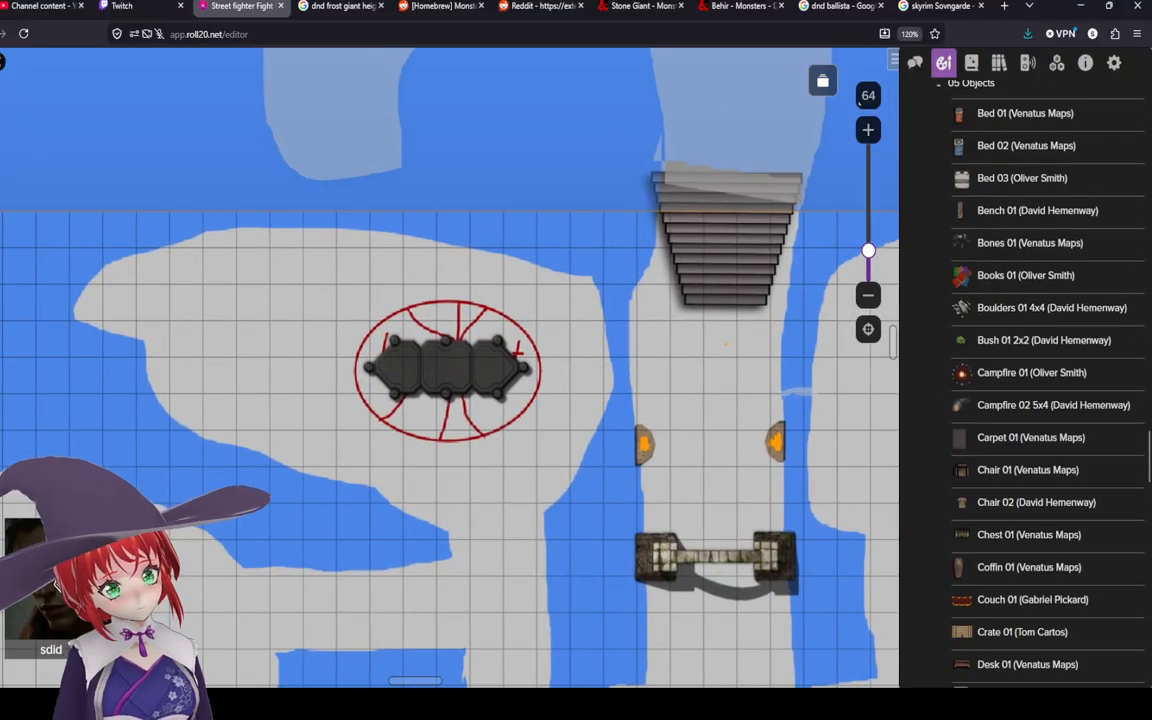
click(1, 187)
click(42, 97)
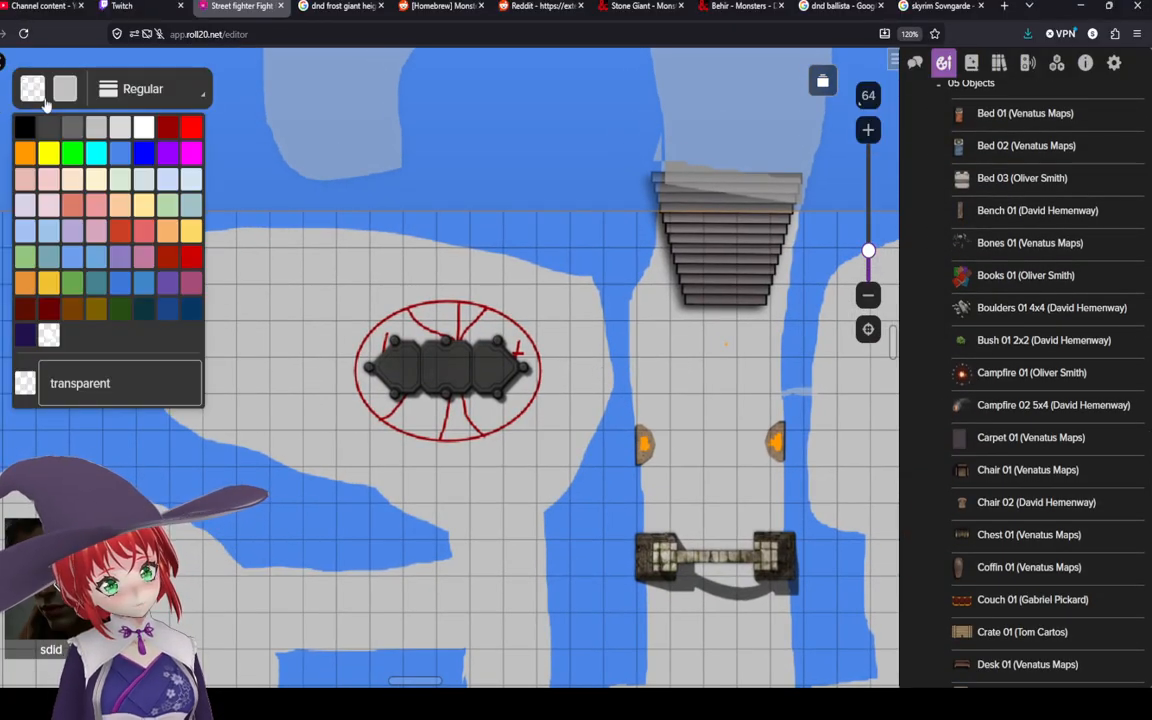
click(189, 128)
click(166, 127)
click(64, 89)
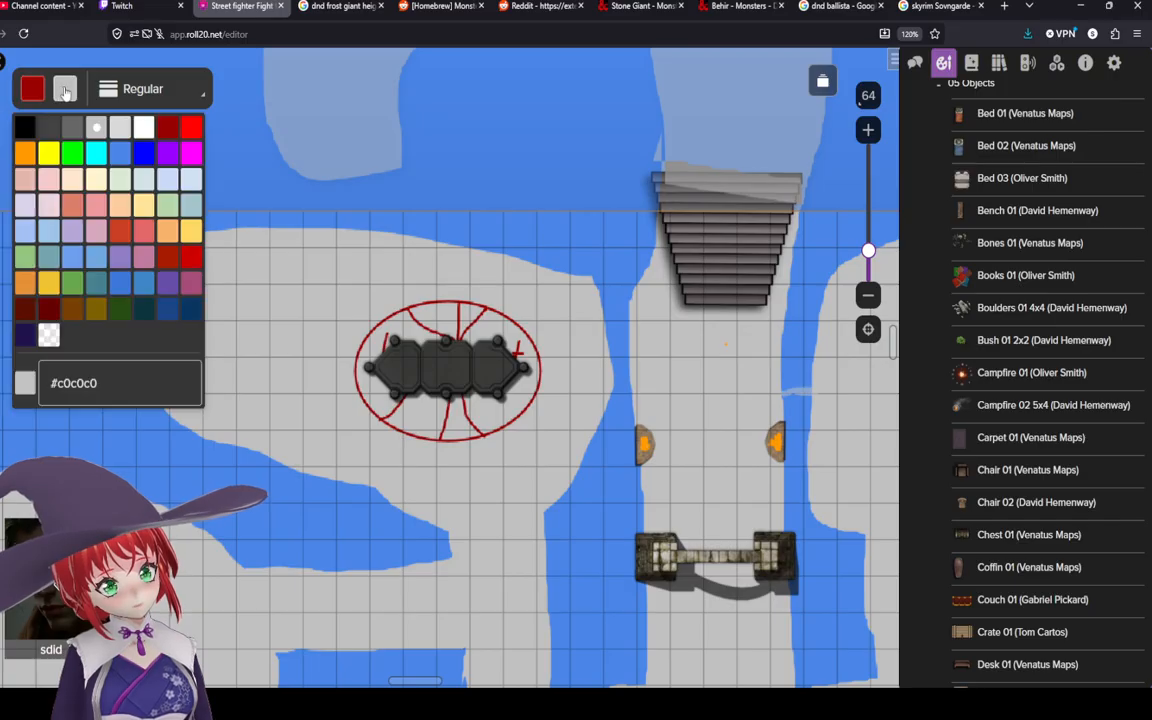
click(169, 128)
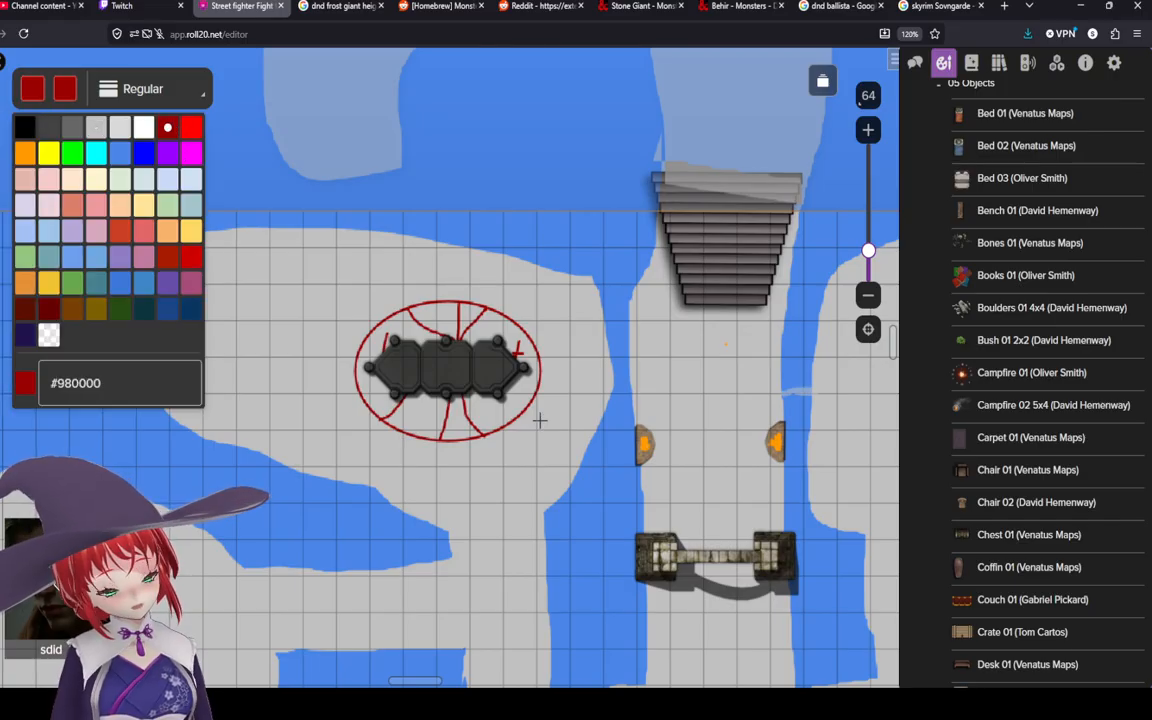
click(535, 428)
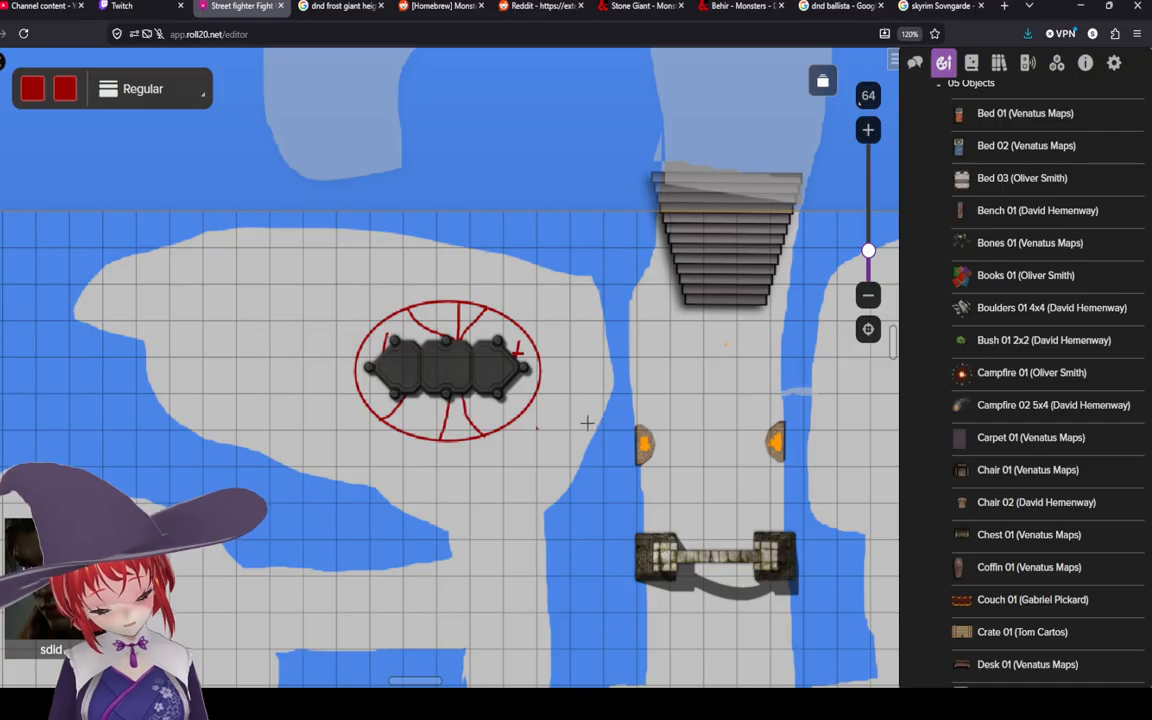
drag(587, 422, 578, 362)
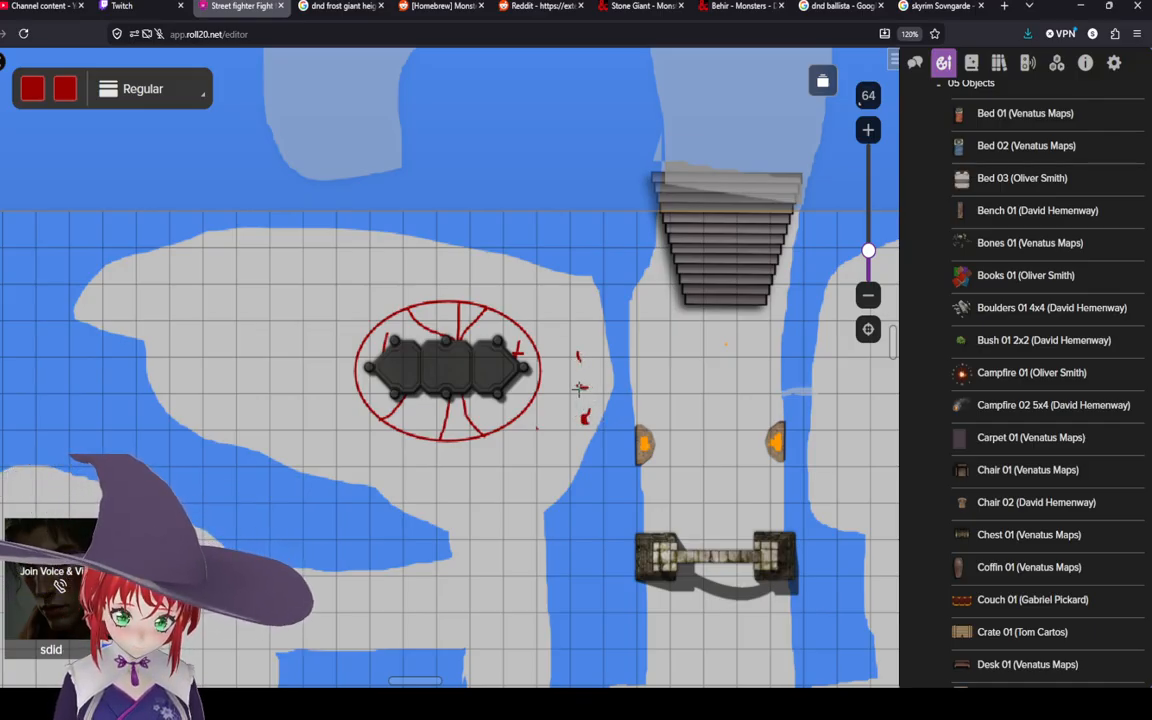
Step: Place the Washtub 01 prop from the art library on the map just right of the ellipse
scroll(995, 478, down, 5)
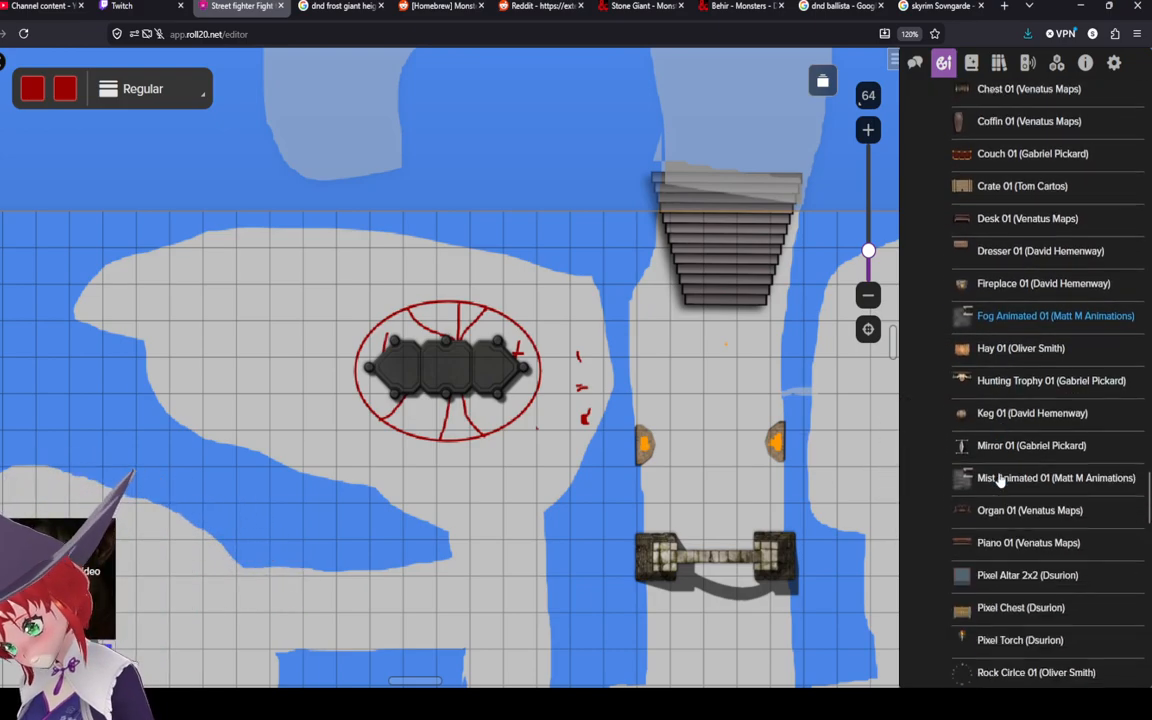
scroll(1000, 480, down, 8)
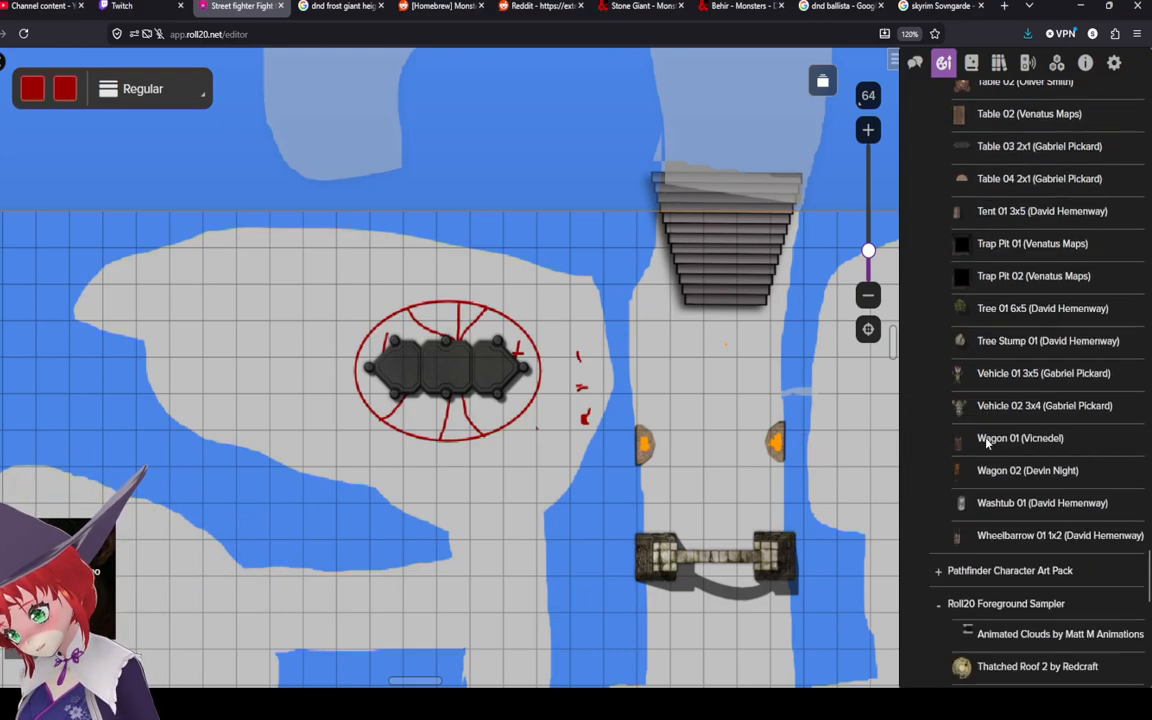
scroll(986, 443, down, 1)
drag(1000, 401, 585, 376)
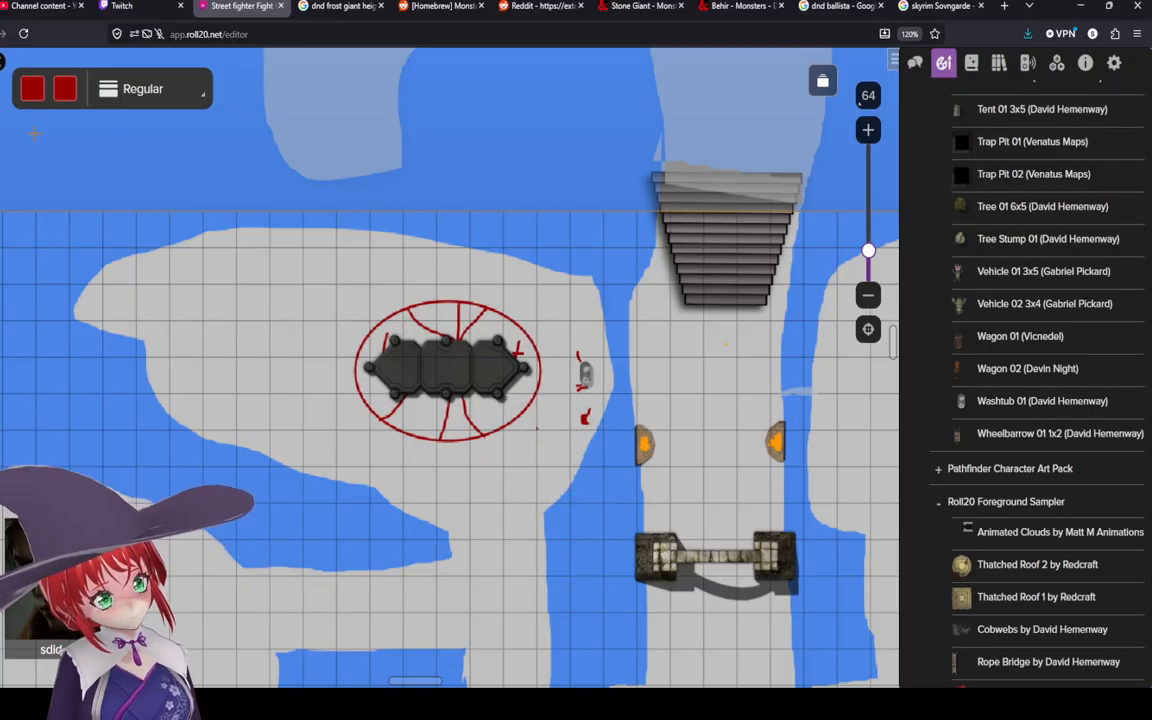
click(584, 388)
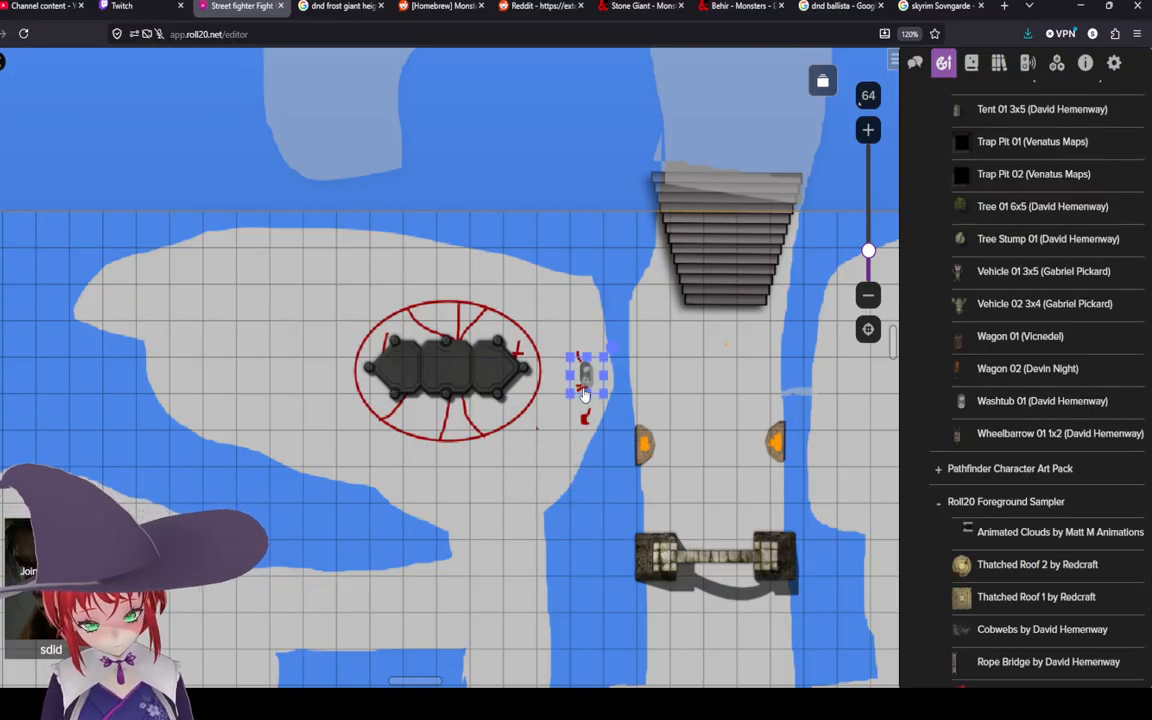
drag(586, 394, 587, 443)
Step: Transform the washtub and enlarge it to about one by two grid squares
right_click(589, 404)
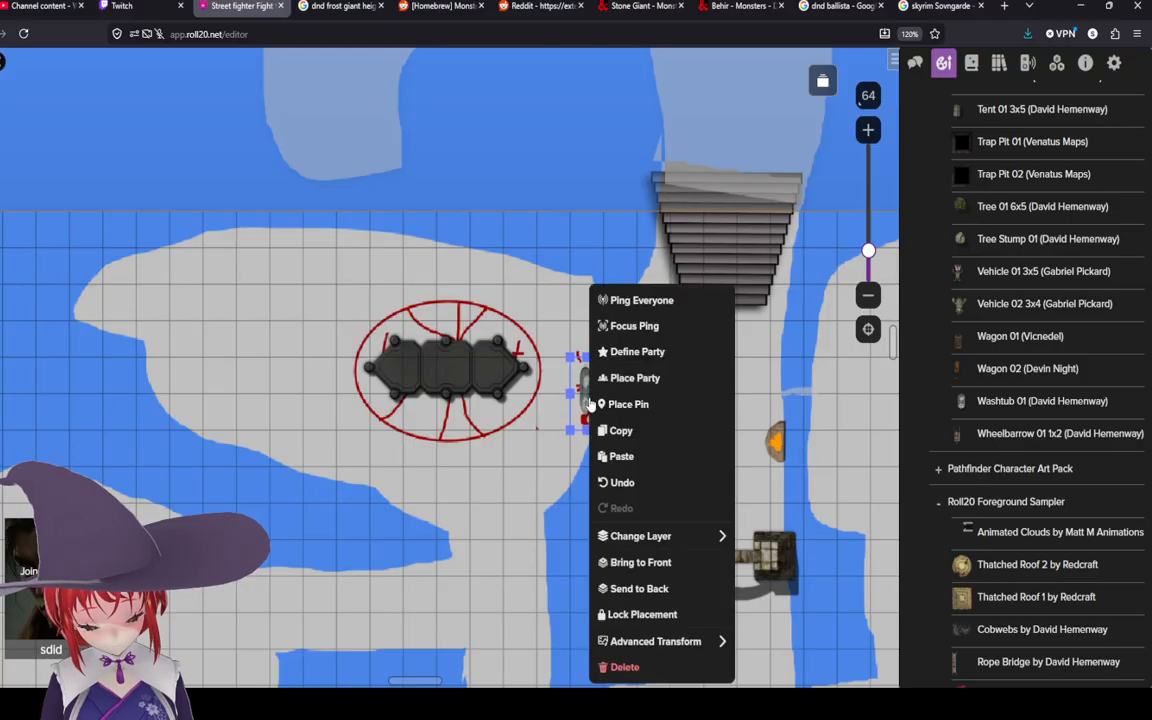
mouse_move(700, 641)
click(800, 511)
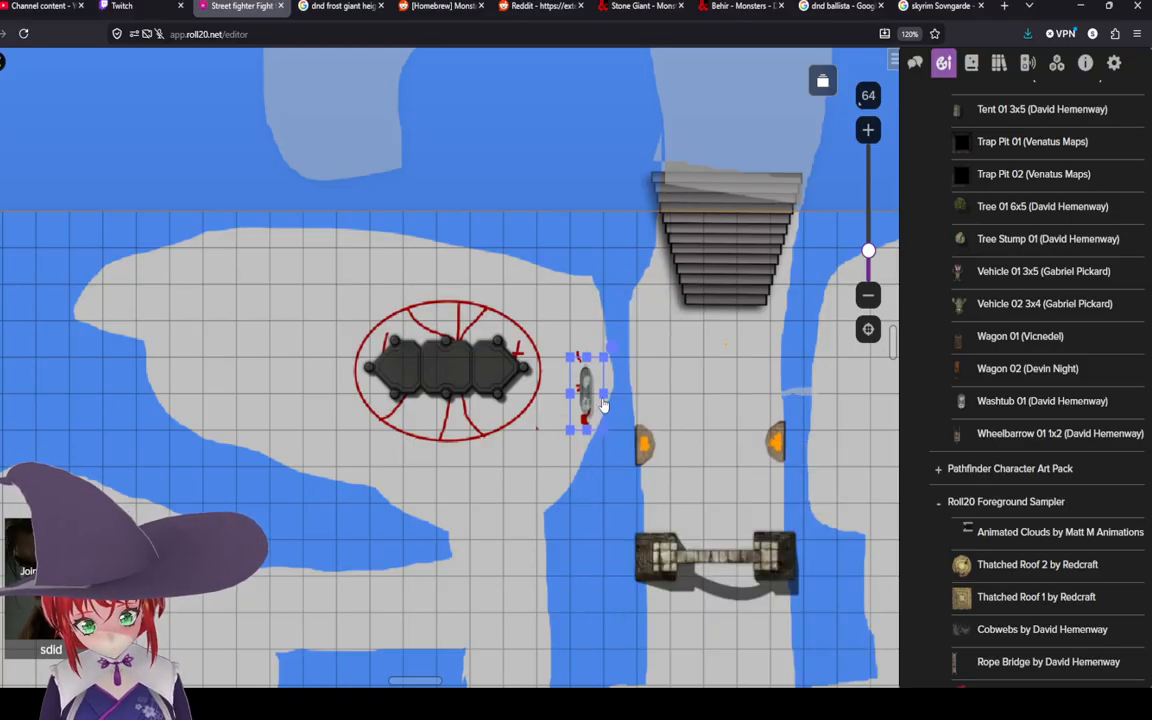
drag(603, 393, 629, 393)
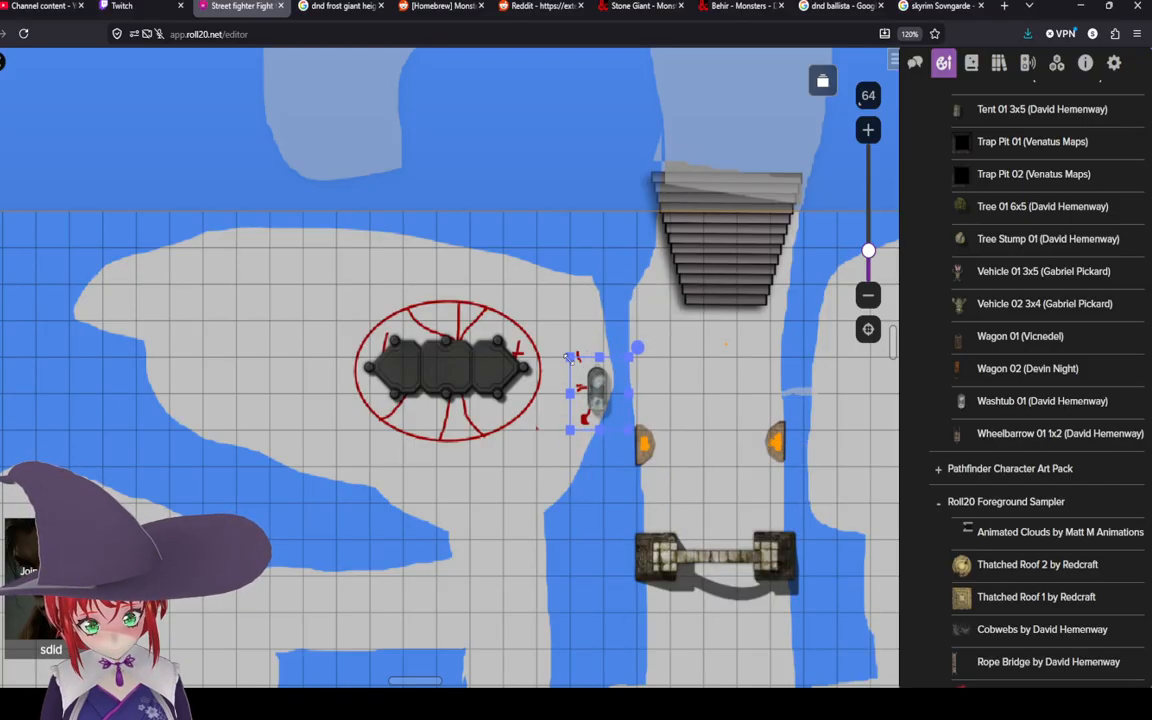
mouse_move(570, 358)
mouse_down()
mouse_move(555, 295)
mouse_move(581, 375)
mouse_up()
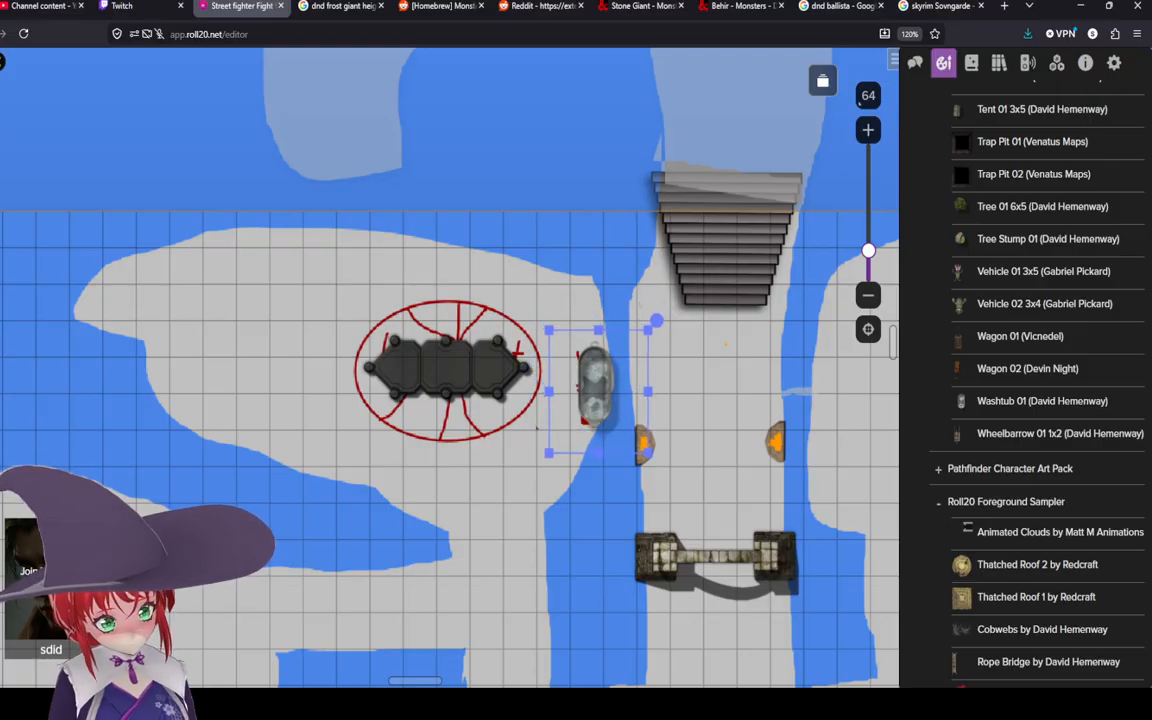
Step: Paint a freehand dark red pool of blood filling the washtub, deleting and redoing the stroke
click(1, 187)
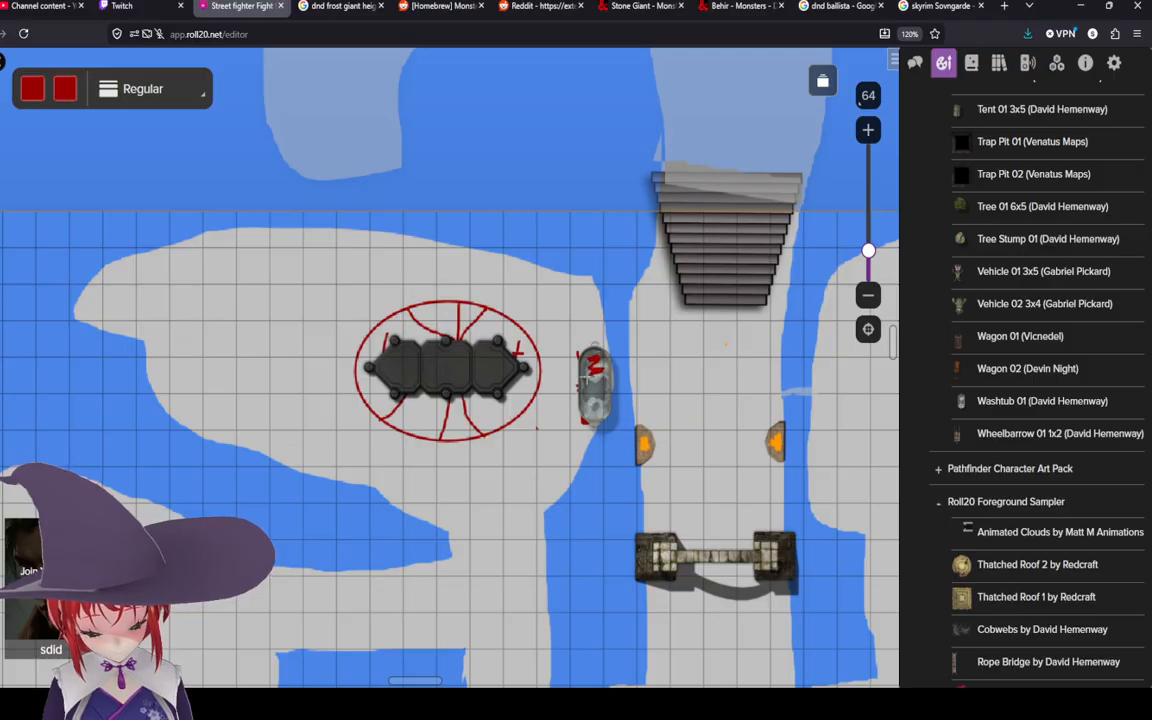
drag(596, 383, 598, 408)
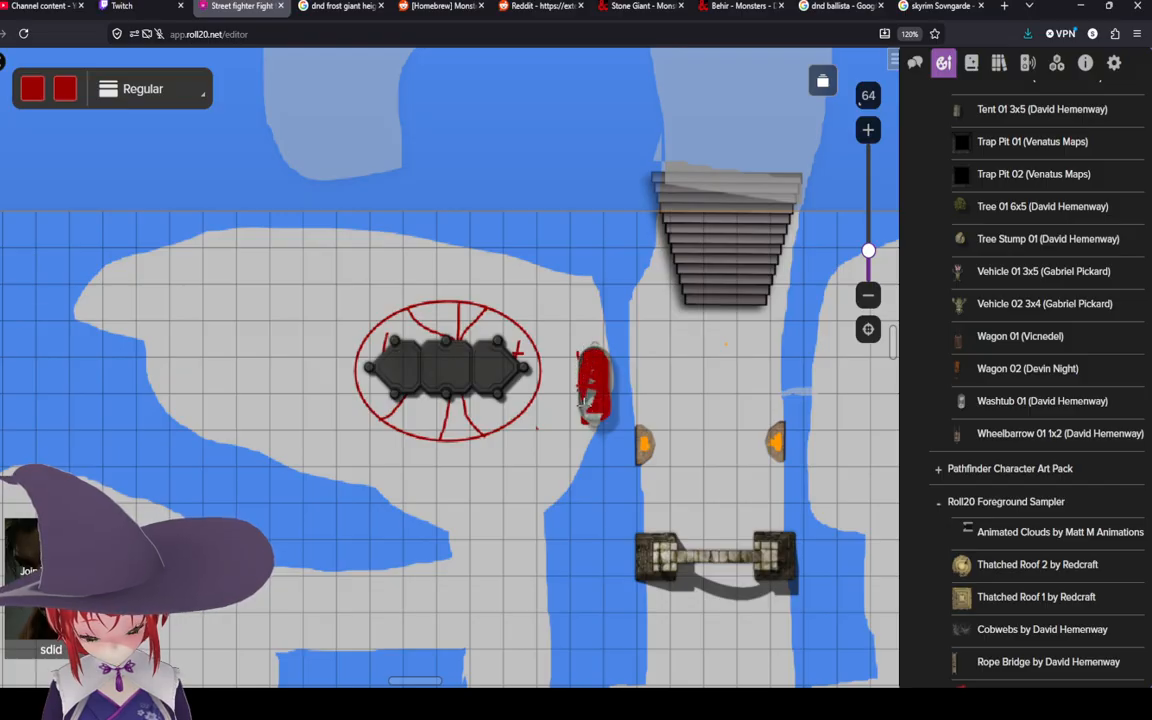
scroll(636, 358, up, 5)
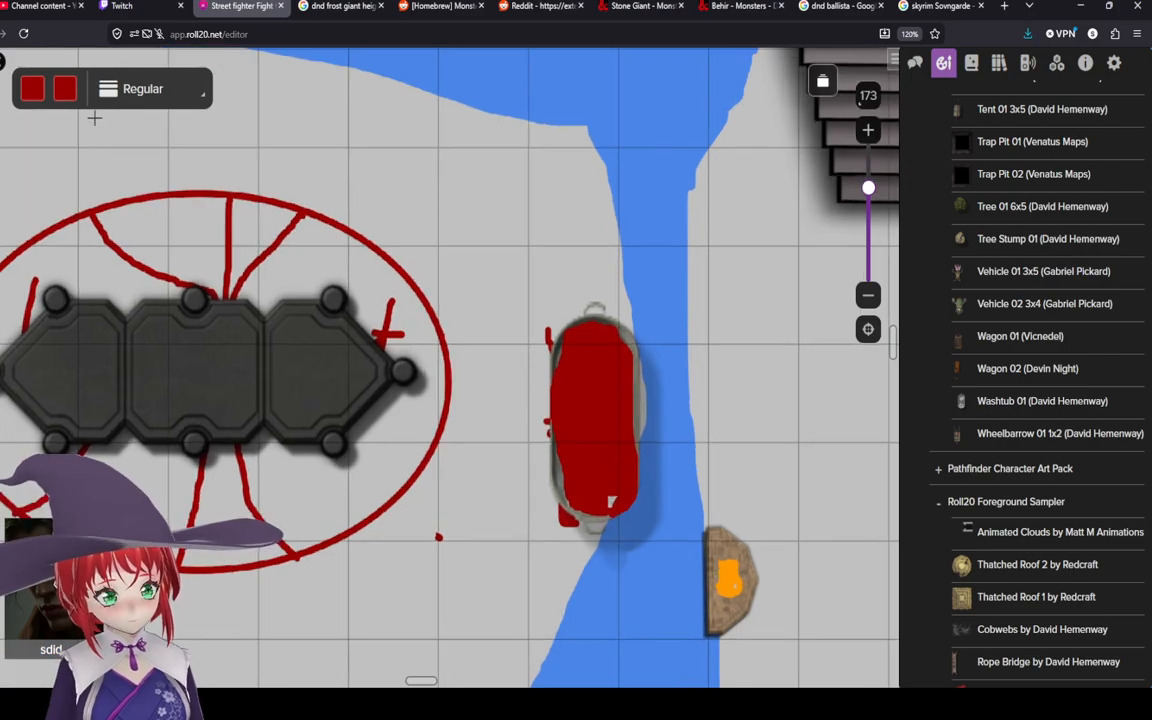
right_click(581, 429)
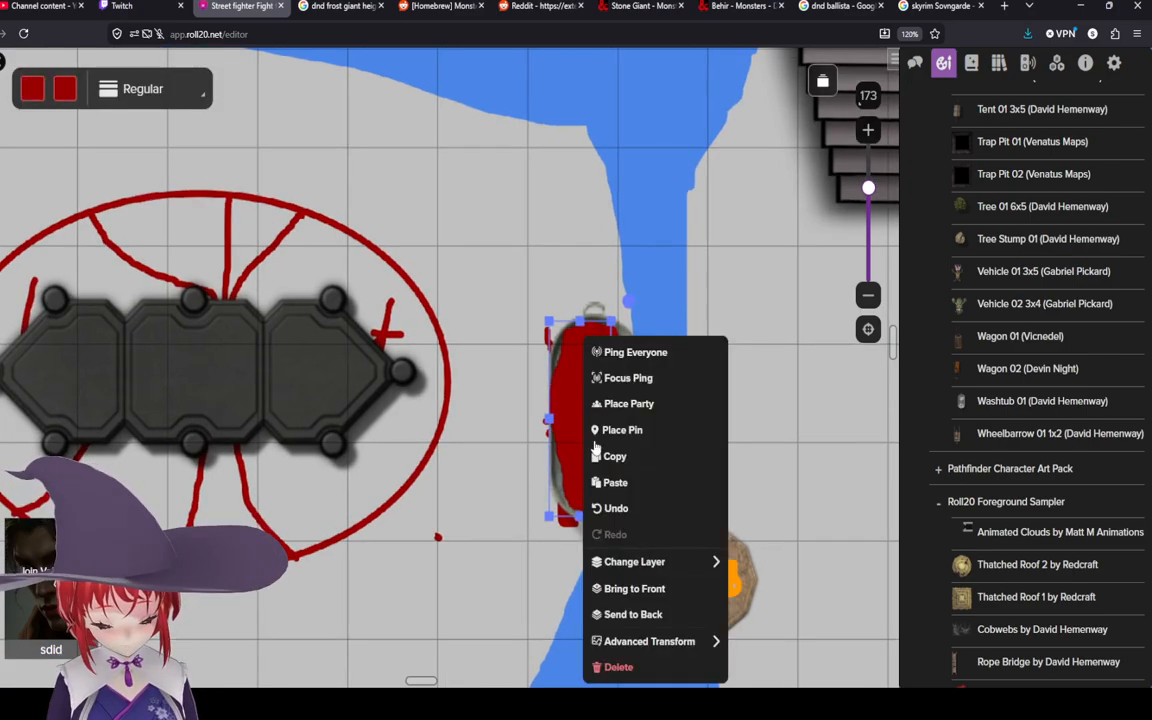
click(610, 669)
right_click(623, 457)
click(650, 664)
scroll(612, 475, up, 2)
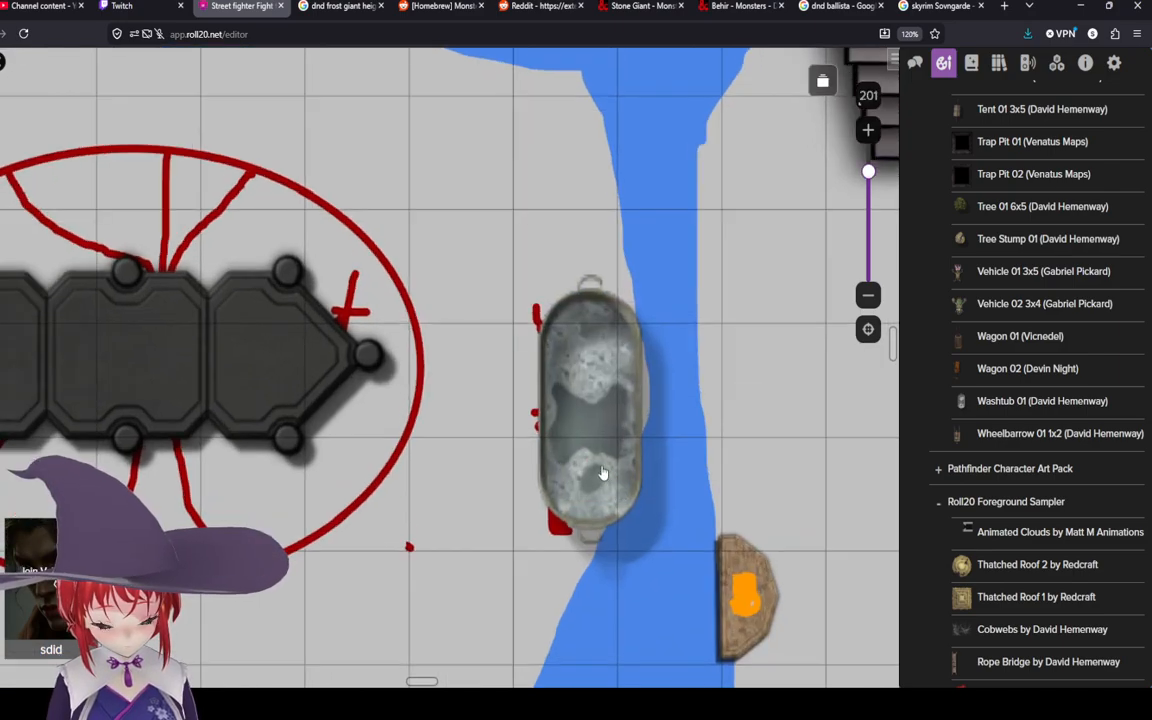
click(2, 187)
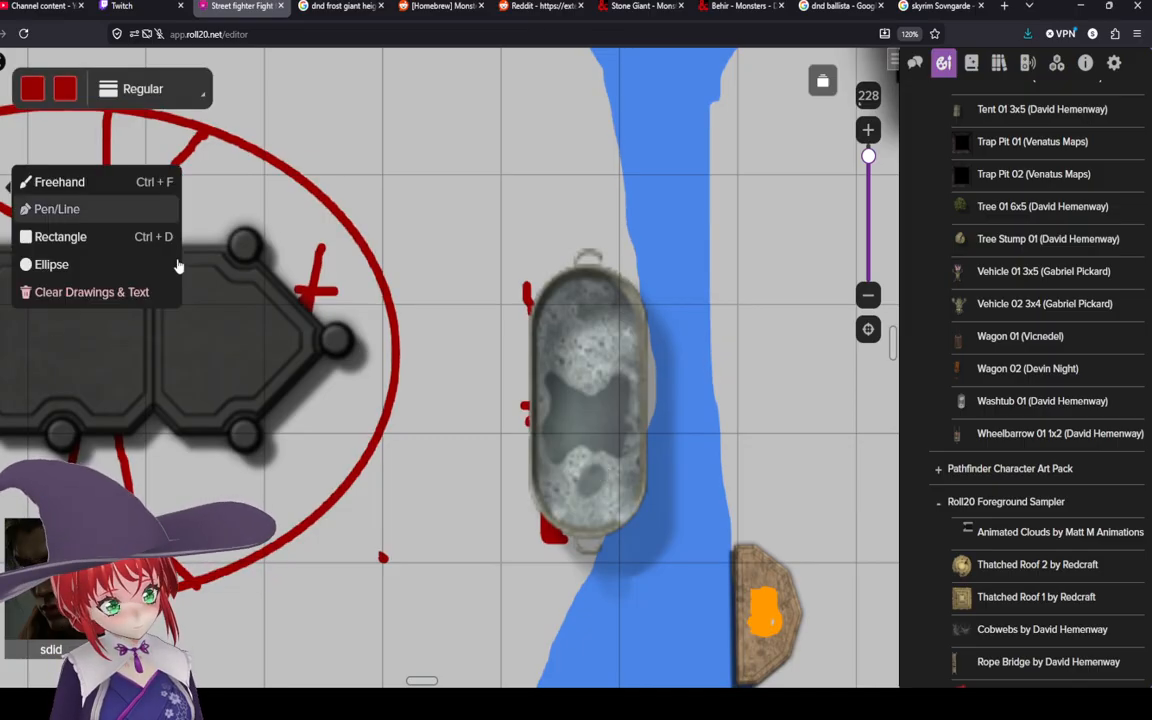
mouse_move(541, 311)
mouse_down()
mouse_move(600, 280)
mouse_move(620, 295)
mouse_move(630, 330)
mouse_move(634, 480)
mouse_move(615, 515)
mouse_move(578, 531)
mouse_move(548, 501)
mouse_move(537, 463)
mouse_move(538, 316)
mouse_up()
scroll(545, 325, down, 5)
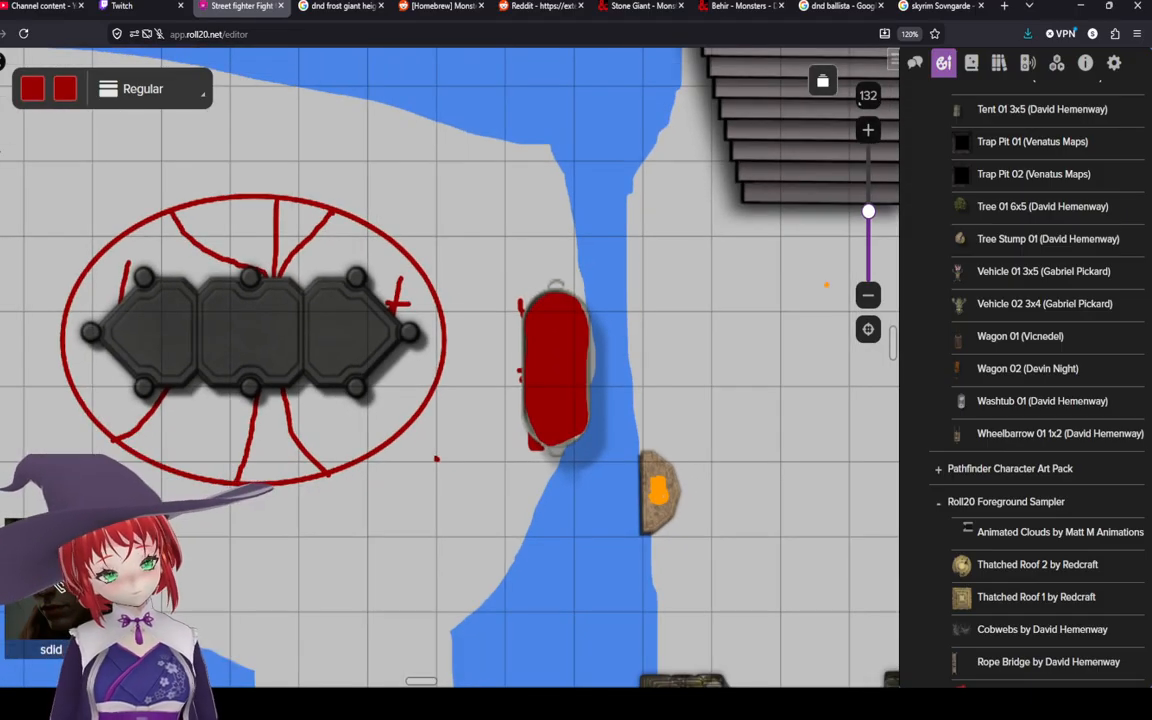
scroll(465, 355, down, 4)
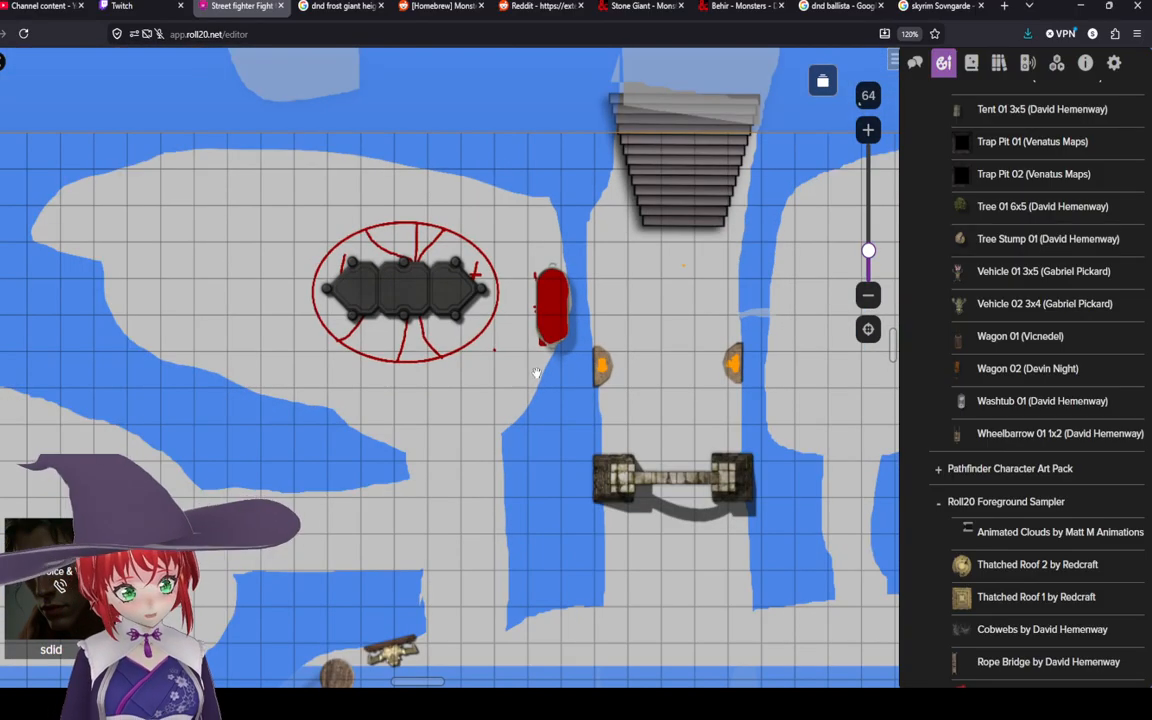
scroll(536, 373, down, 3)
drag(737, 629, 644, 555)
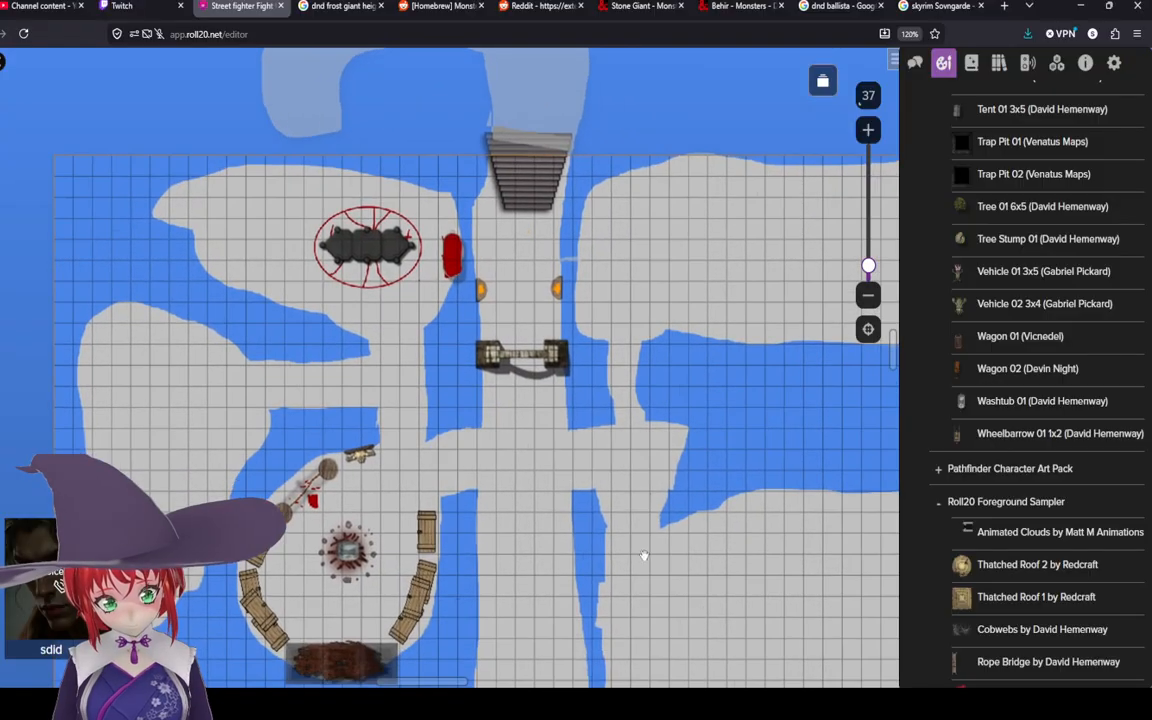
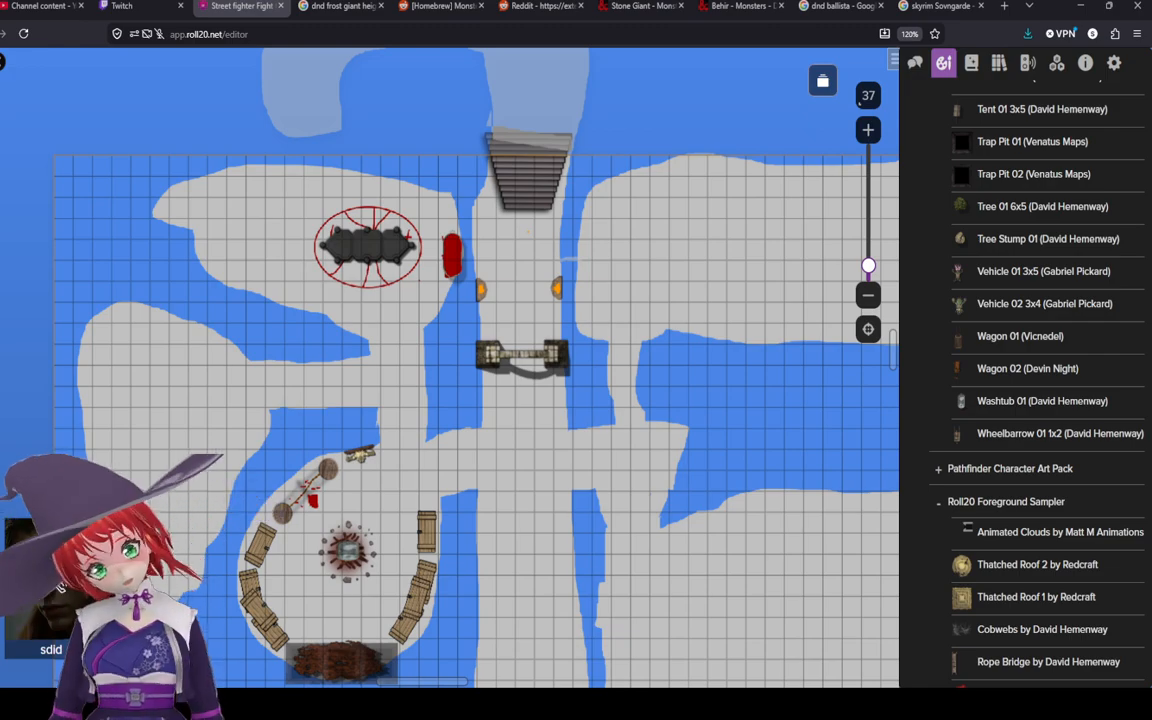
Step: Place the Tree Stump 01 prop from the art library on the snow above the ellipse
drag(1000, 238, 890, 236)
scroll(1000, 238, up, 2)
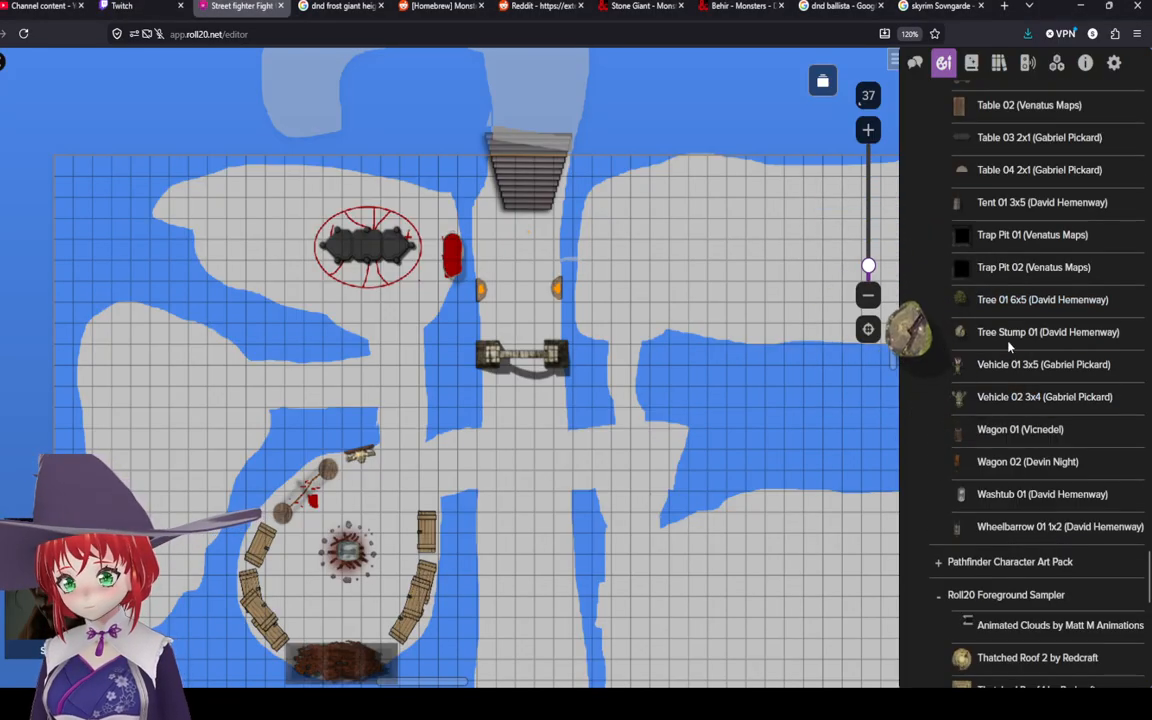
drag(1006, 336, 409, 190)
Step: Nudge the tree stump slightly to the left above the ellipse
scroll(409, 190, up, 5)
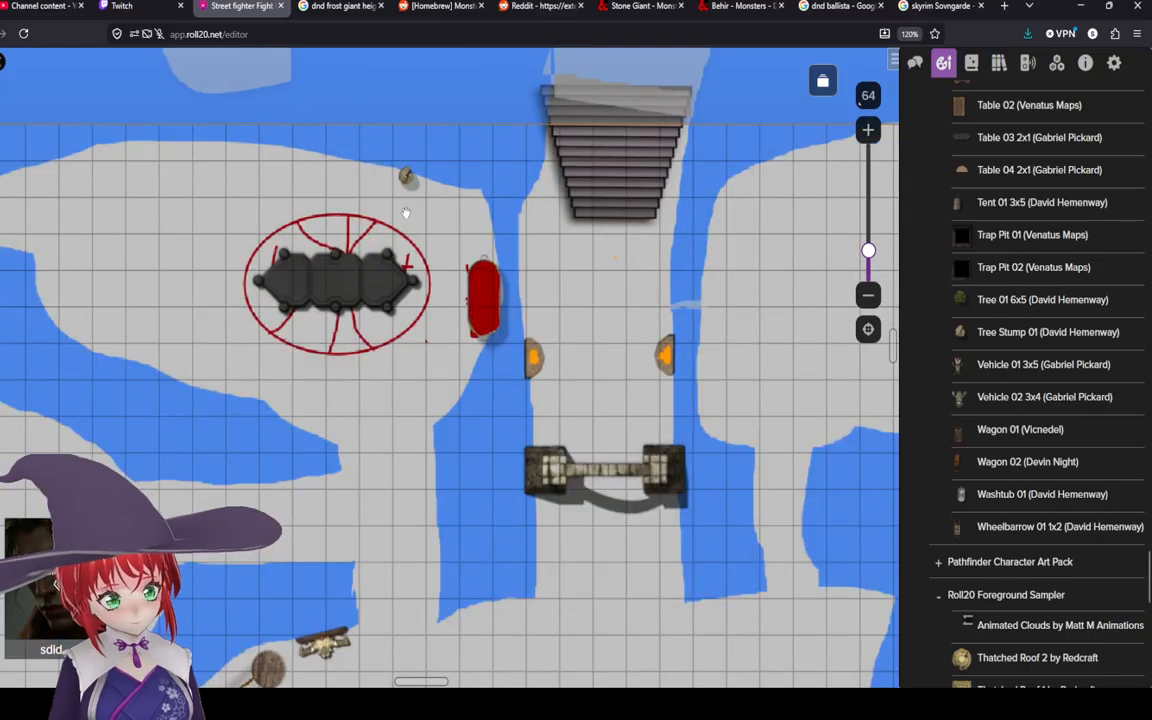
scroll(449, 294, up, 2)
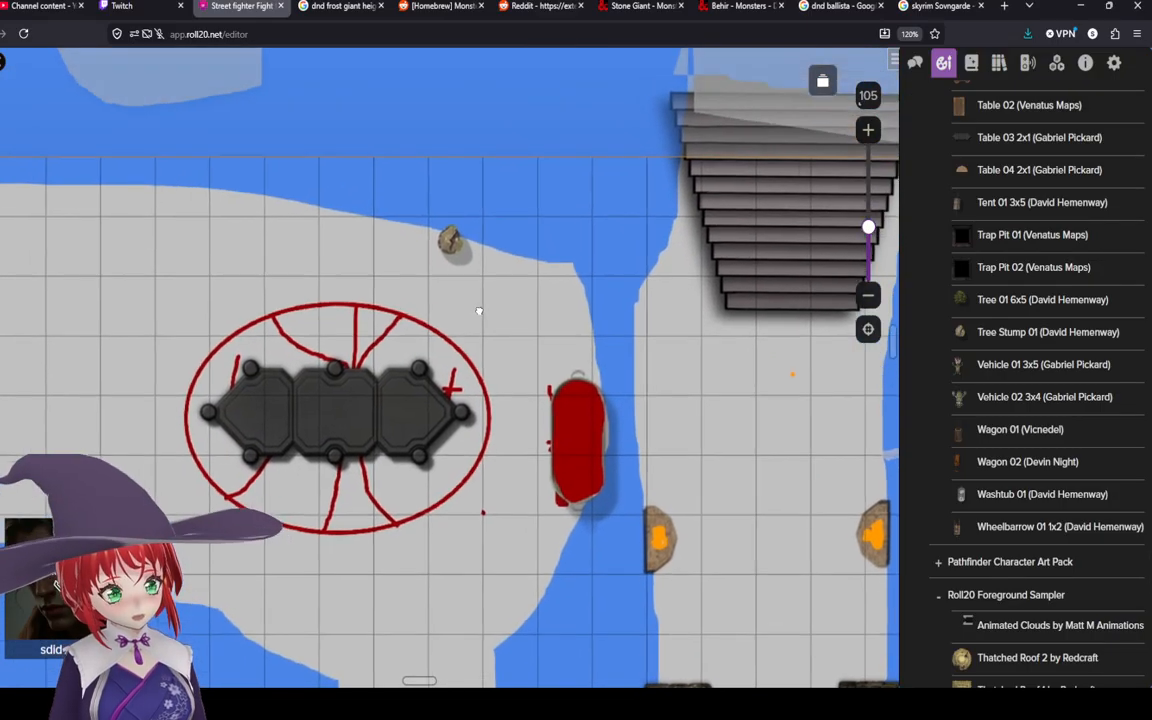
right_click(458, 253)
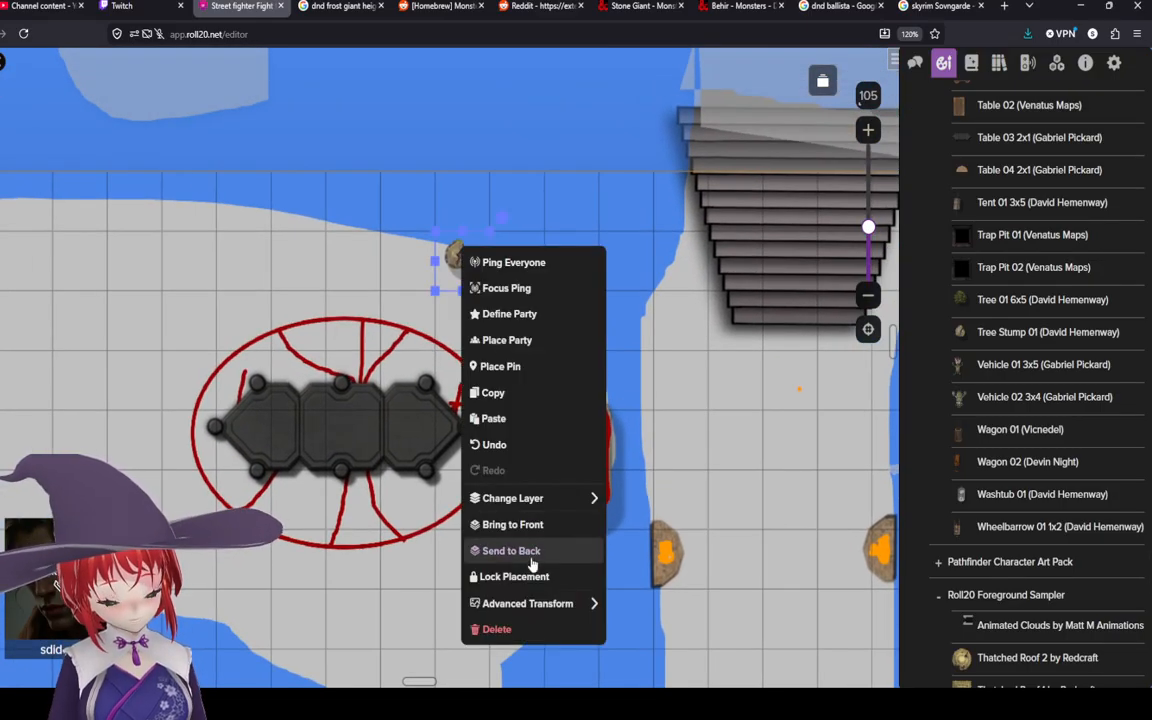
mouse_move(540, 603)
click(634, 517)
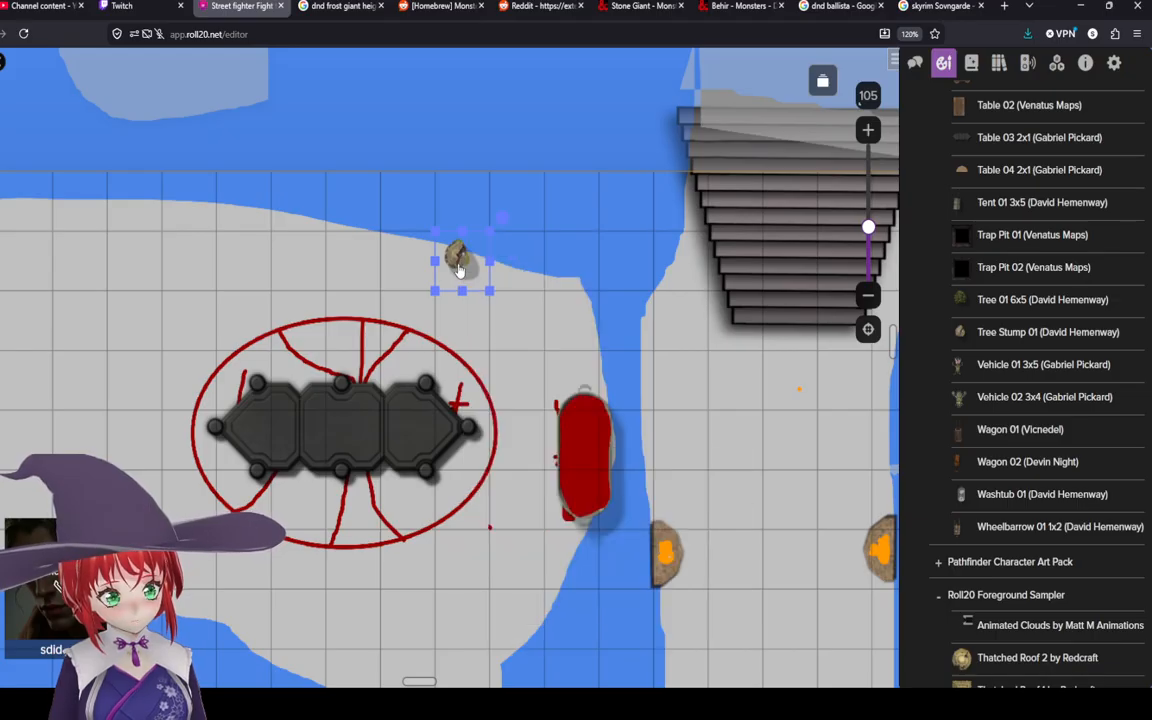
mouse_move(460, 267)
mouse_down()
mouse_move(456, 287)
mouse_move(448, 263)
mouse_up()
Step: Place two map pins on the tree stump
right_click(456, 287)
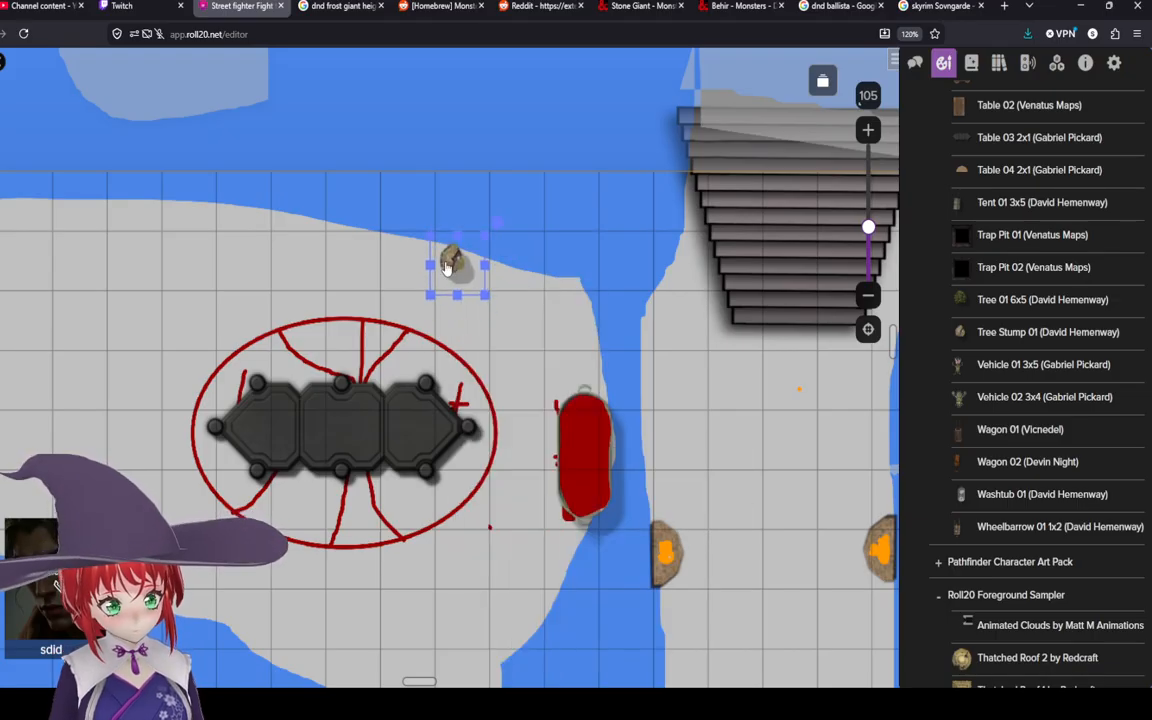
right_click(448, 263)
click(501, 382)
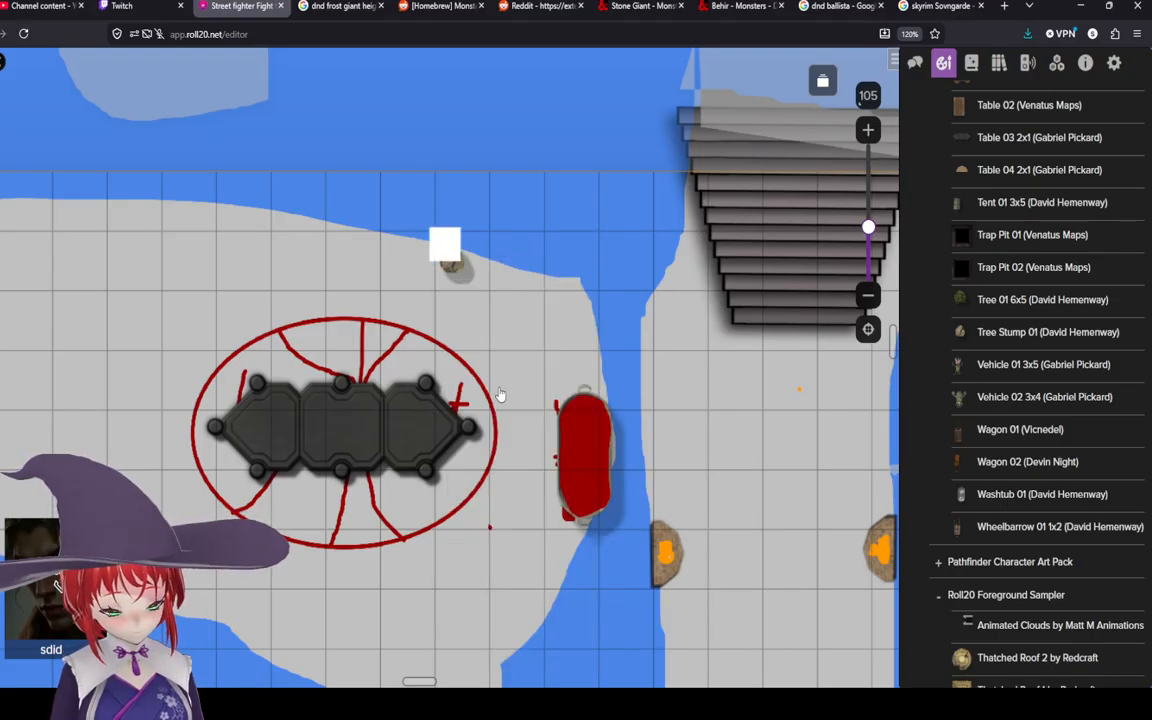
click(453, 265)
right_click(456, 265)
click(508, 384)
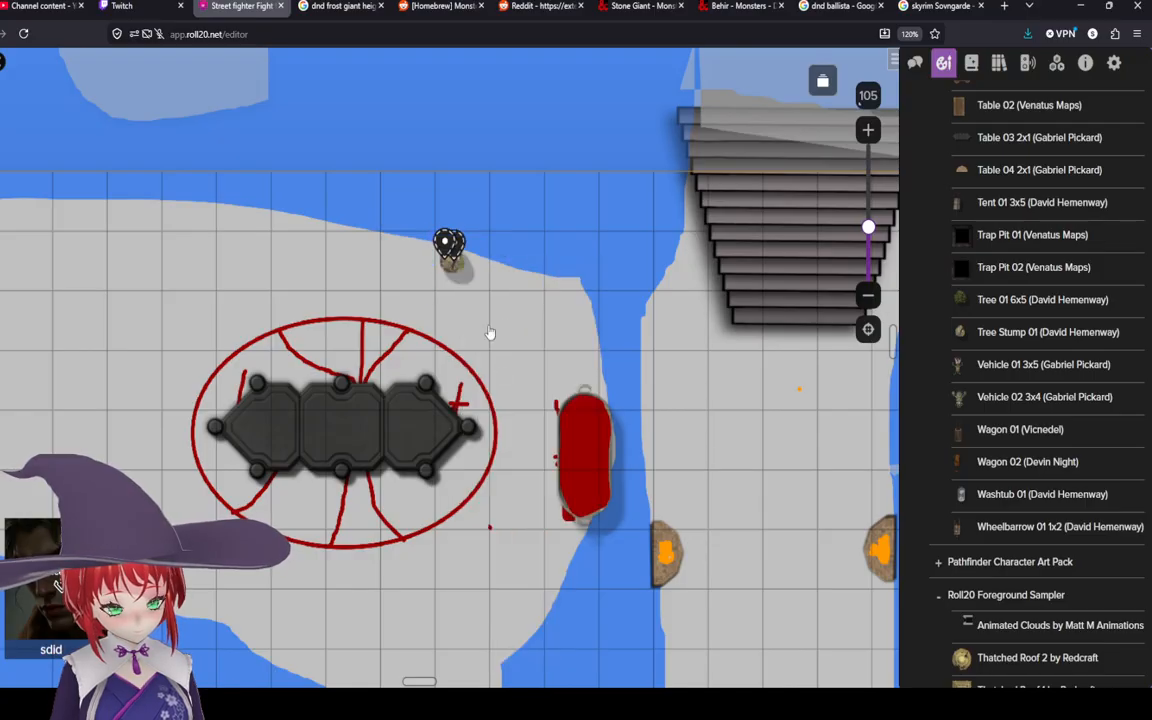
Step: Delete both map pins from the tree stump
click(452, 257)
right_click(450, 256)
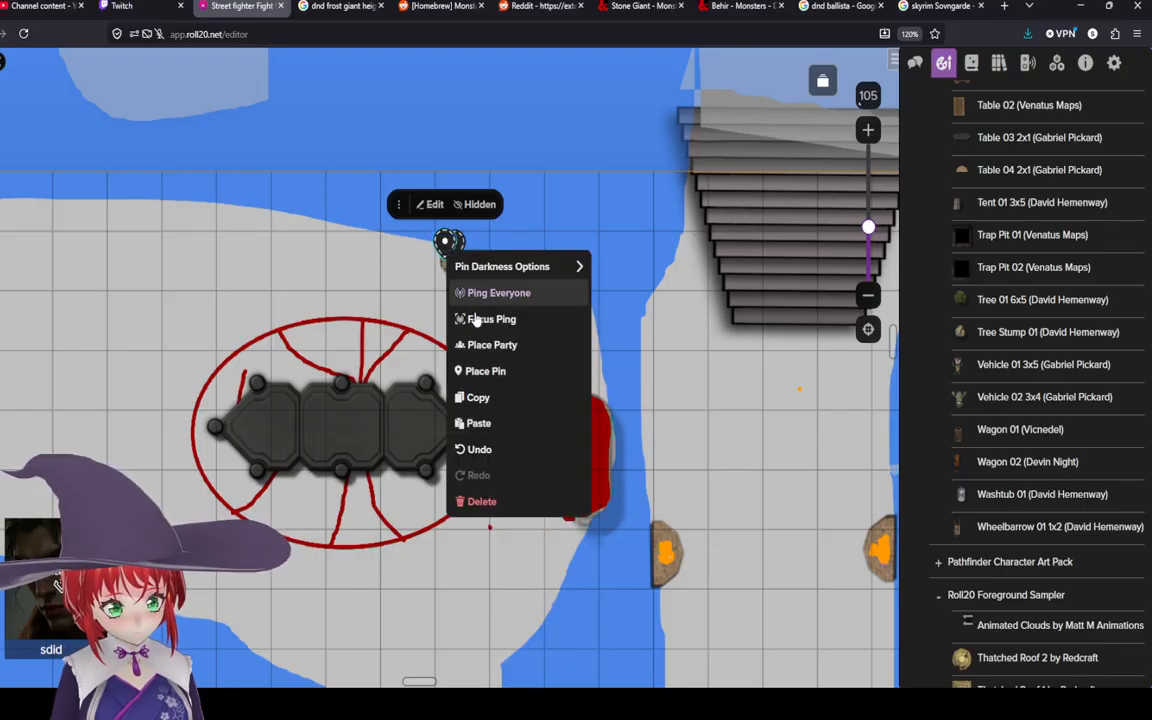
click(481, 501)
click(452, 245)
right_click(452, 245)
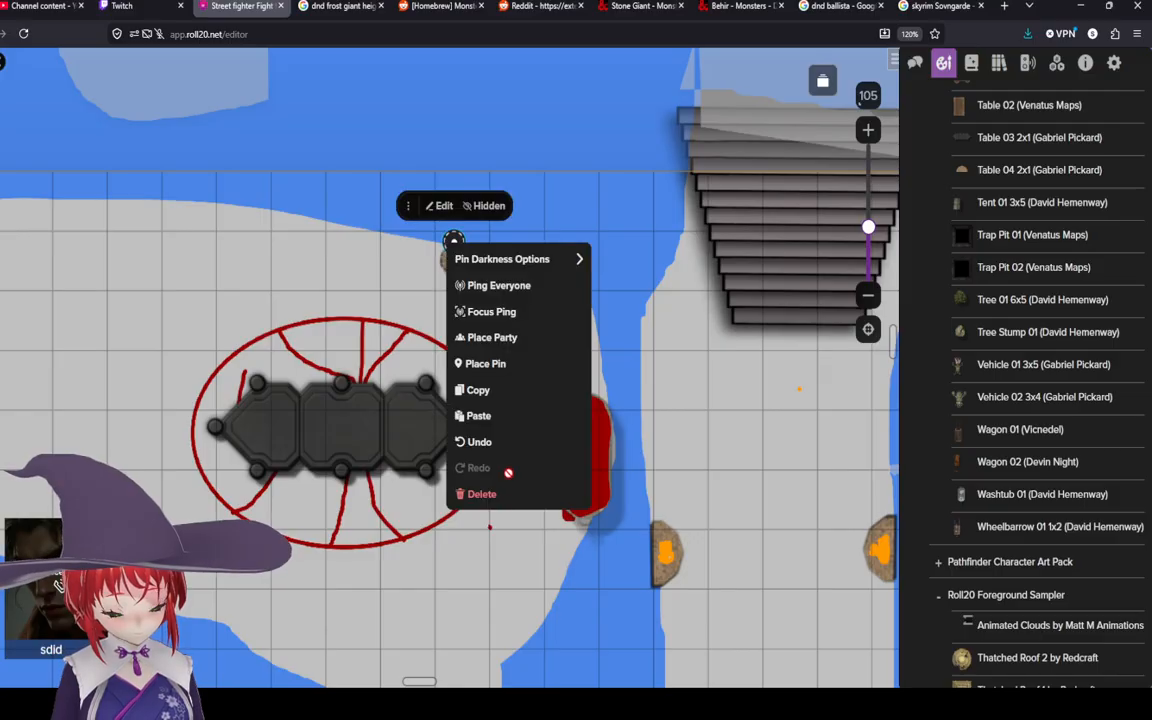
click(484, 494)
Step: Paste three copies of the previously copied object onto the map
click(465, 283)
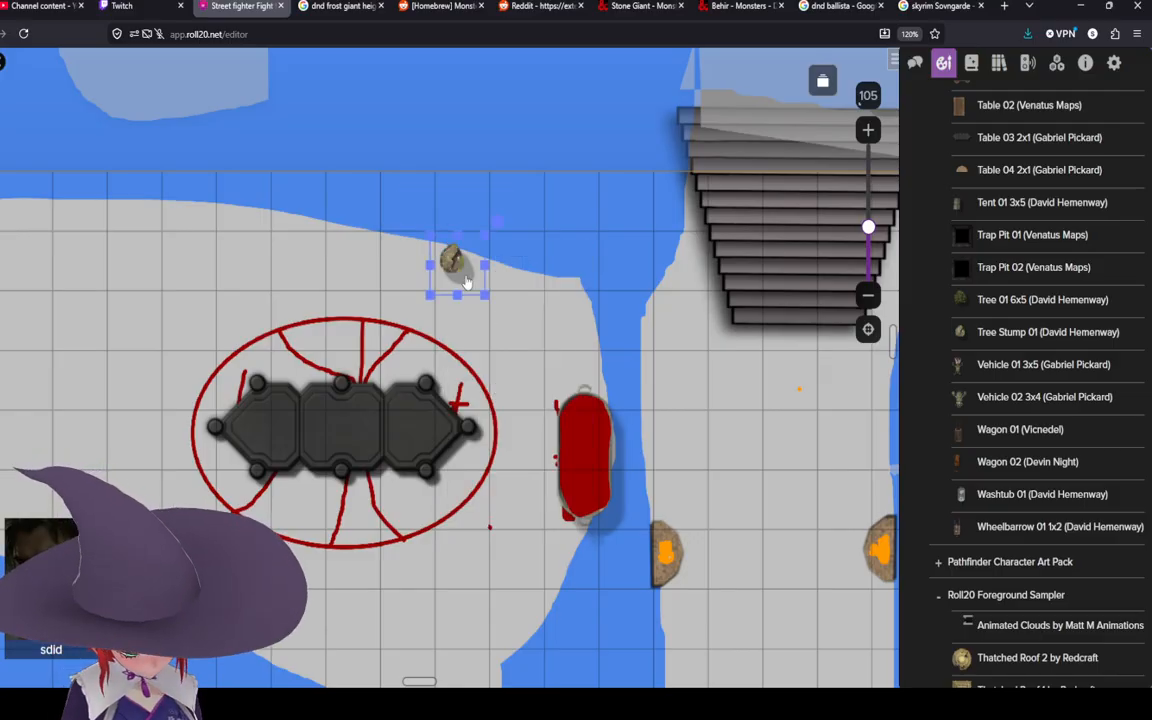
key(ctrl+v)
key(ctrl+v)
key(ctrl+v)
Step: Delete the three pasted objects one by one
click(507, 345)
right_click(507, 345)
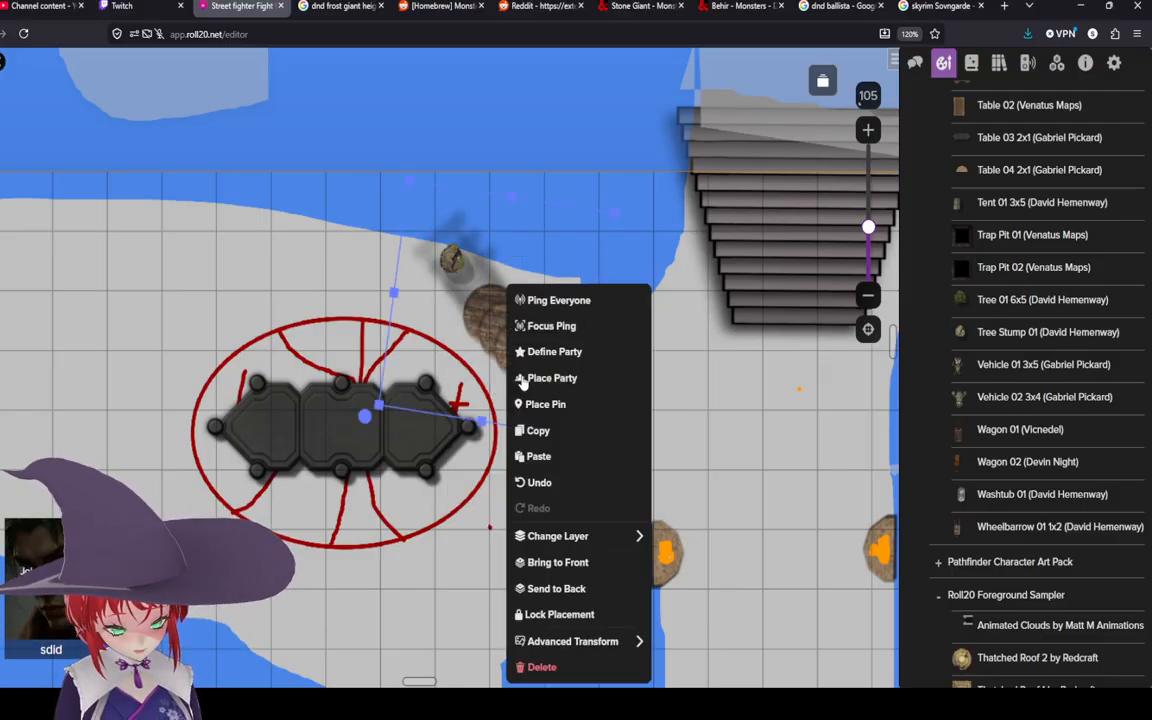
click(568, 666)
click(514, 361)
right_click(514, 361)
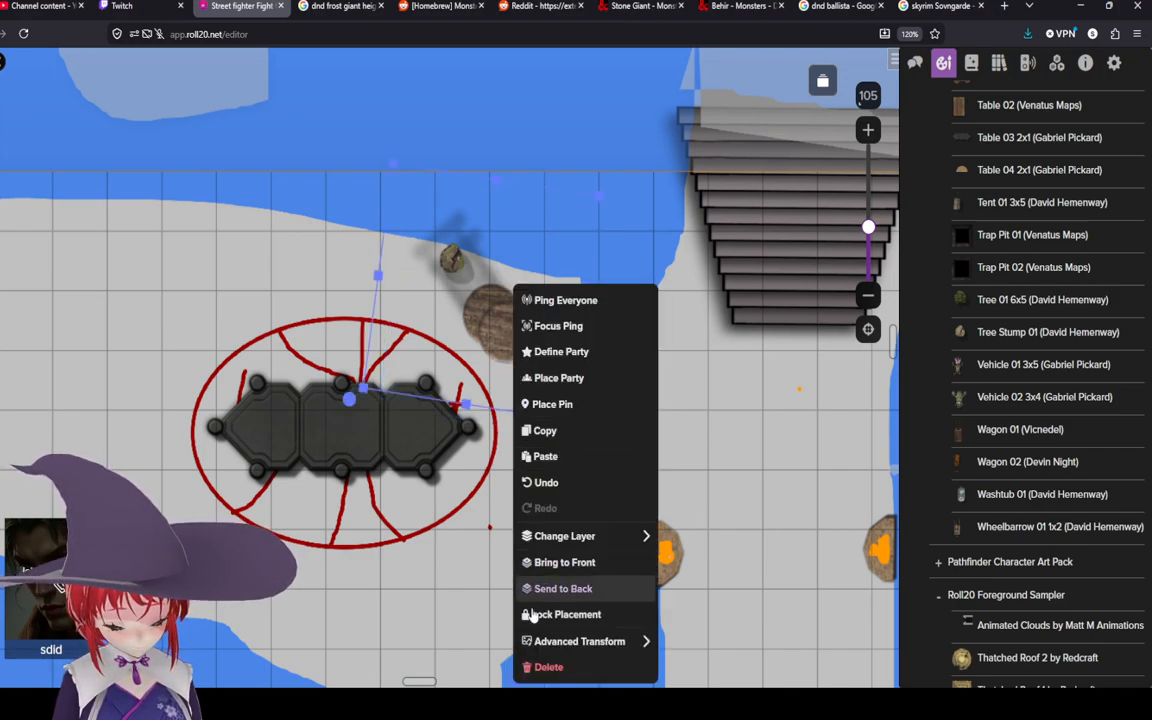
click(548, 666)
click(501, 330)
right_click(501, 330)
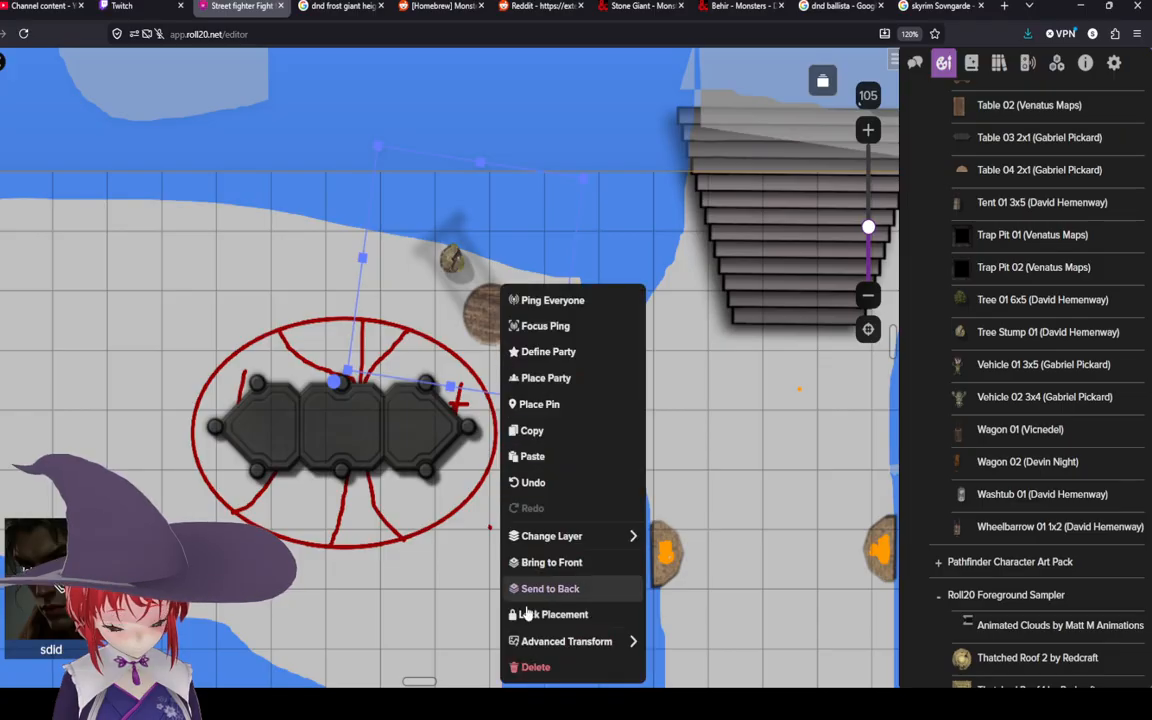
click(536, 666)
Step: Copy the tree stump and briefly open and close its token settings
click(453, 262)
right_click(453, 262)
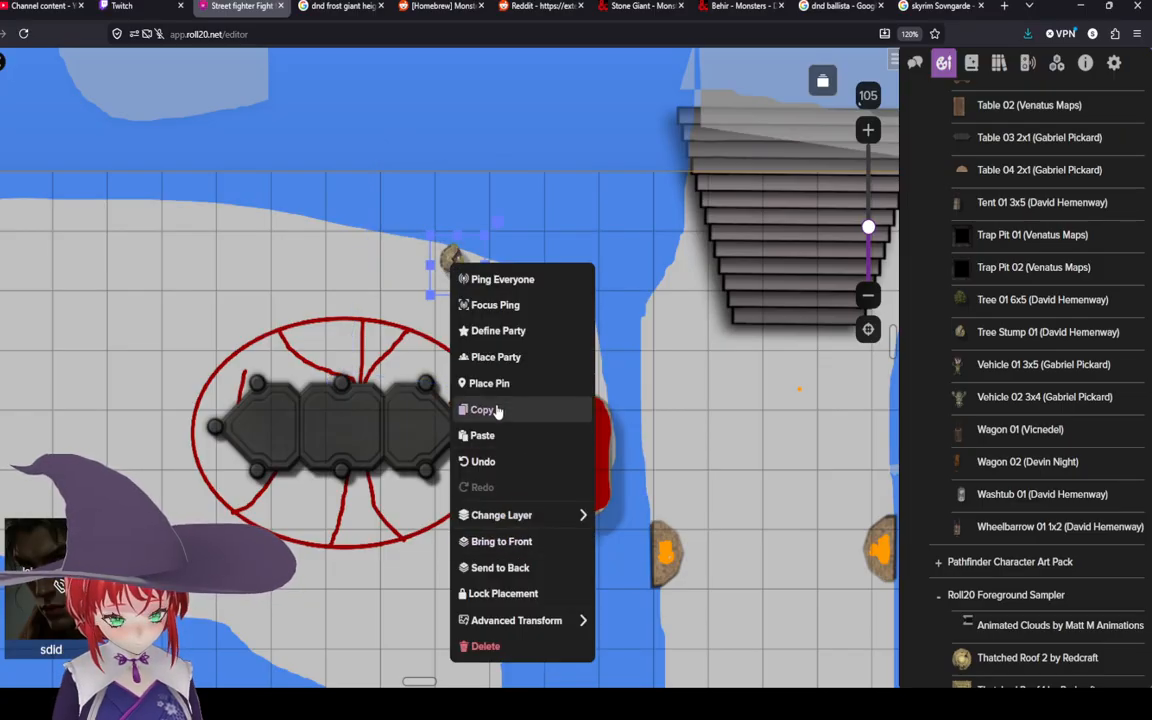
click(497, 410)
double_click(470, 277)
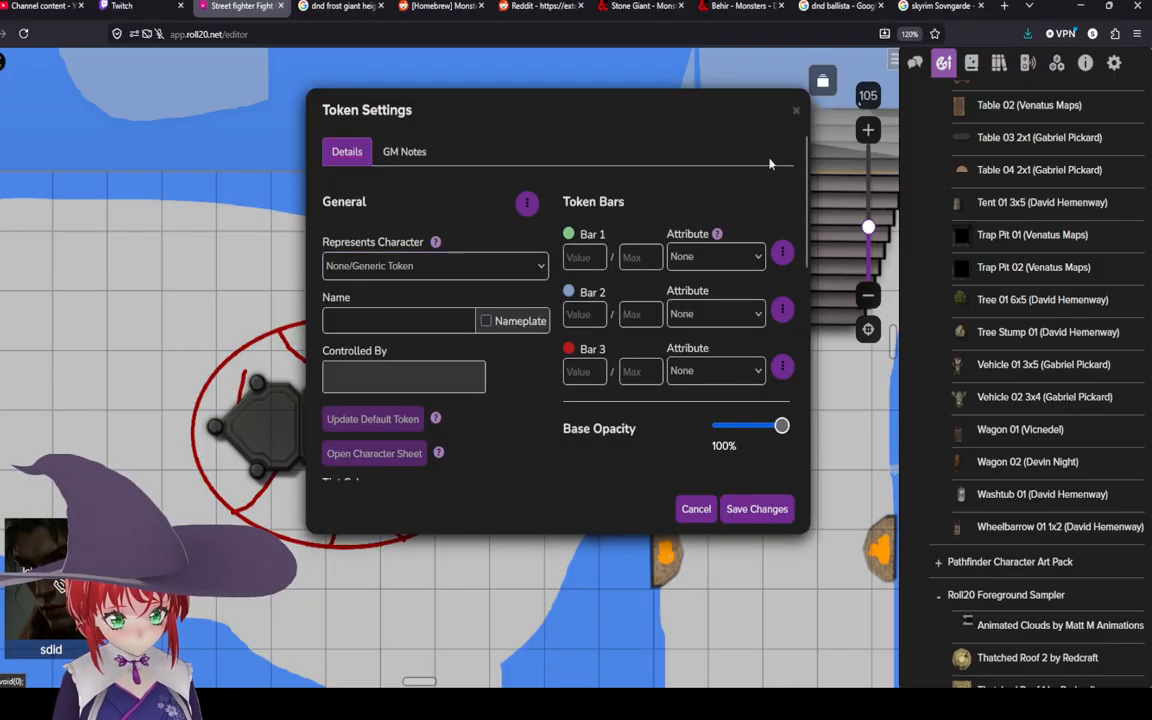
click(794, 113)
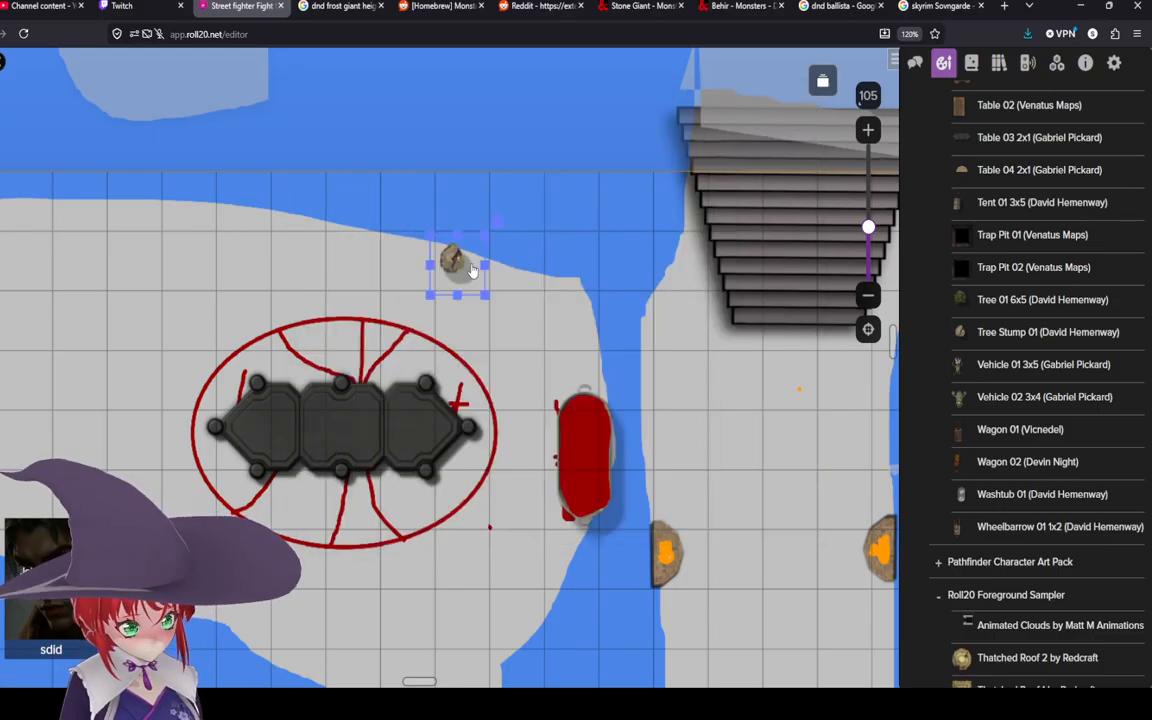
Step: Arrange a horizontal row of tree stumps along the snow edge above the ellipse
drag(471, 271, 429, 262)
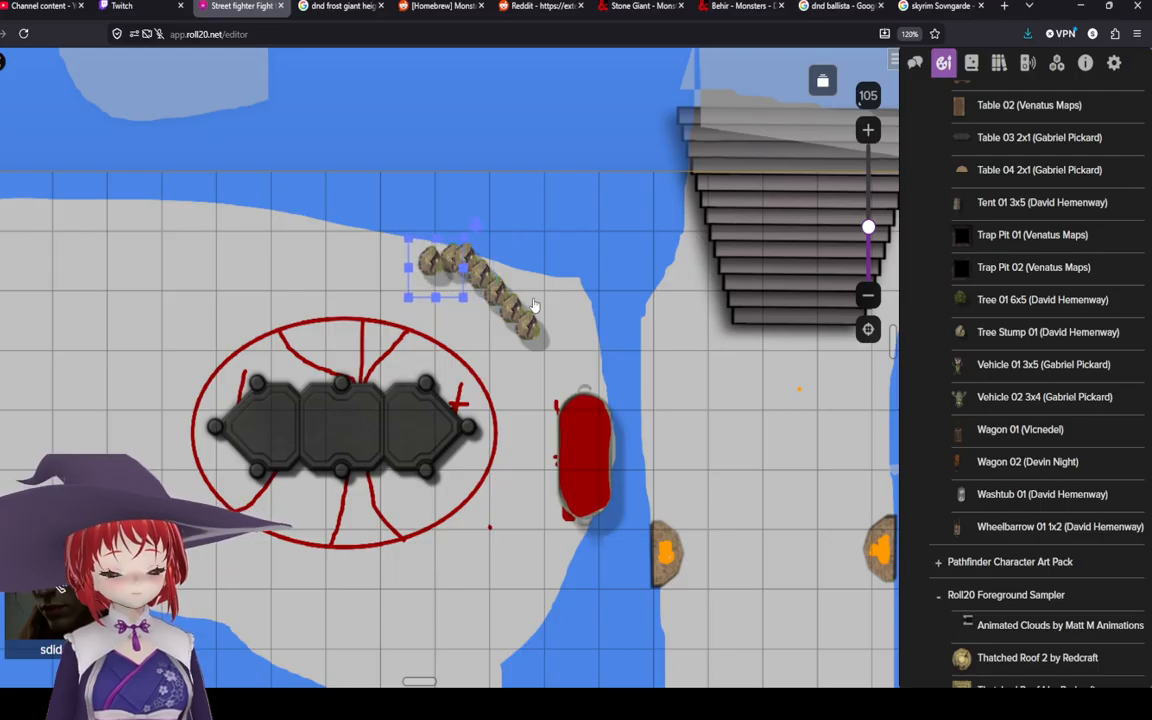
drag(527, 322, 438, 247)
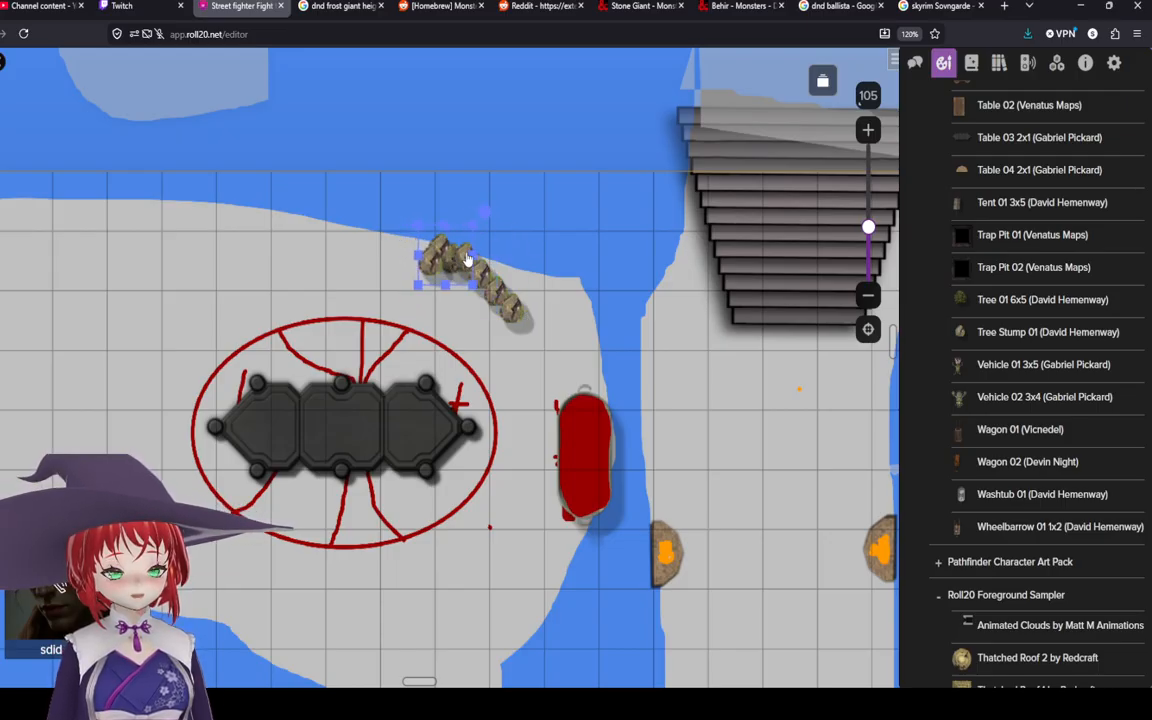
click(512, 306)
drag(512, 305, 398, 244)
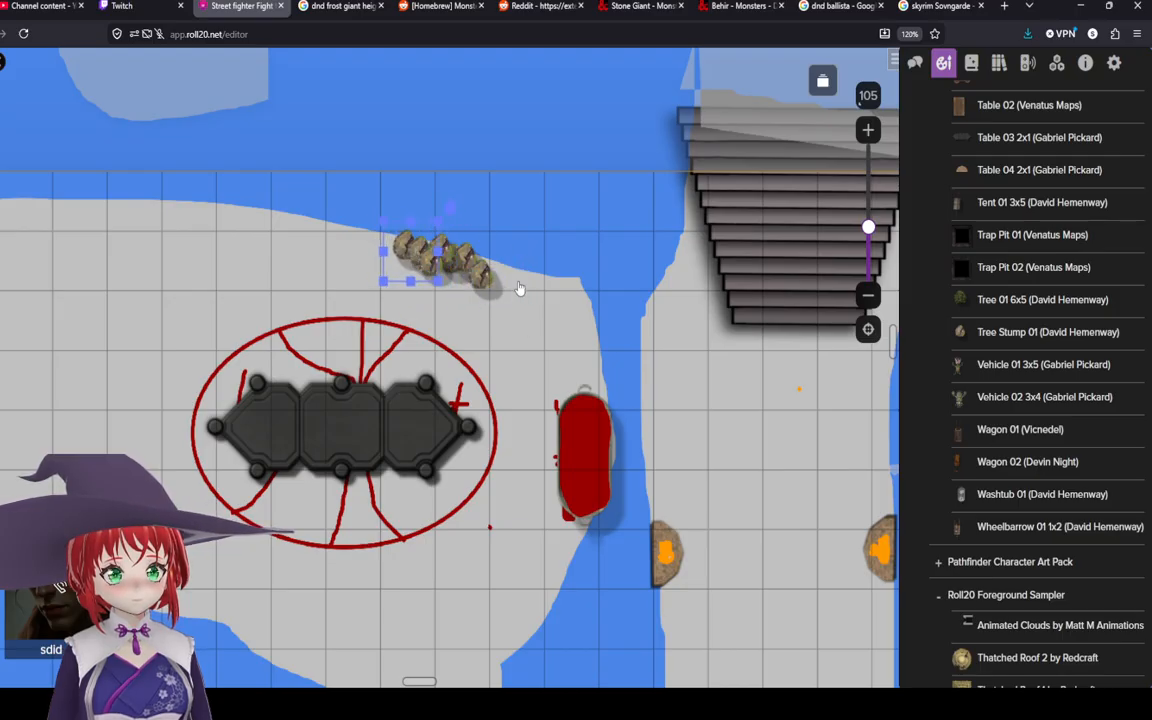
Step: Place the Metal Cage by Shaun Ellis prop from the art library beside the stump row
click(3, 150)
drag(214, 236, 334, 216)
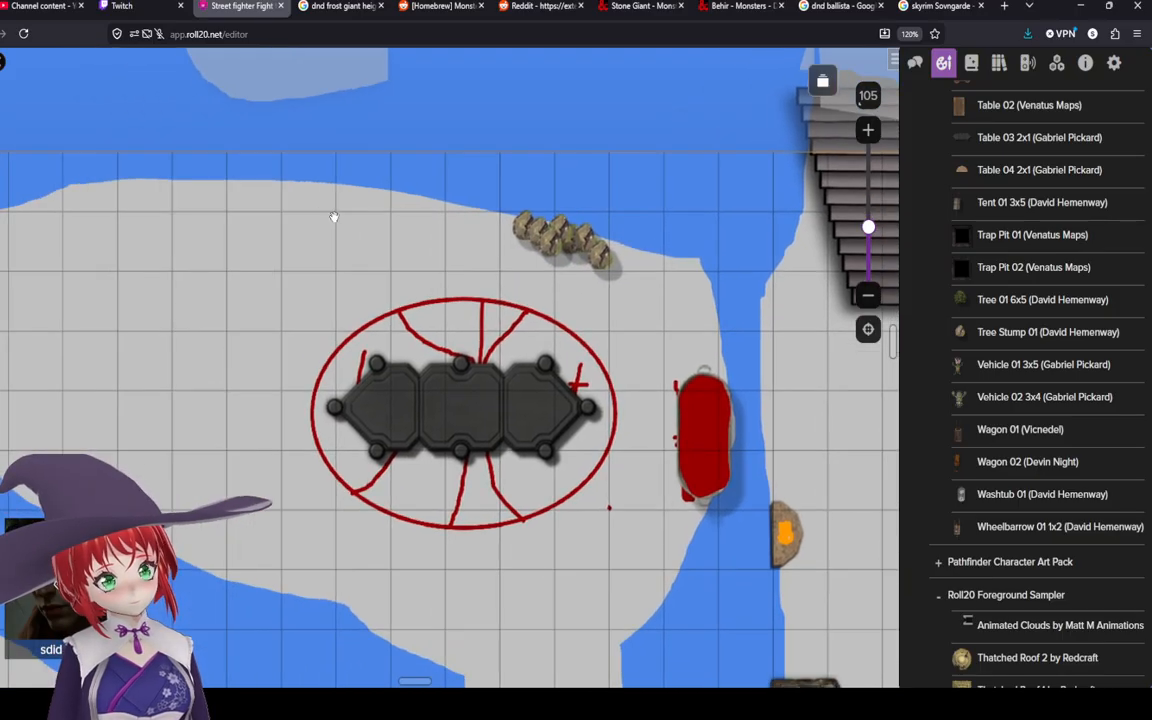
drag(142, 229, 314, 264)
drag(656, 415, 339, 290)
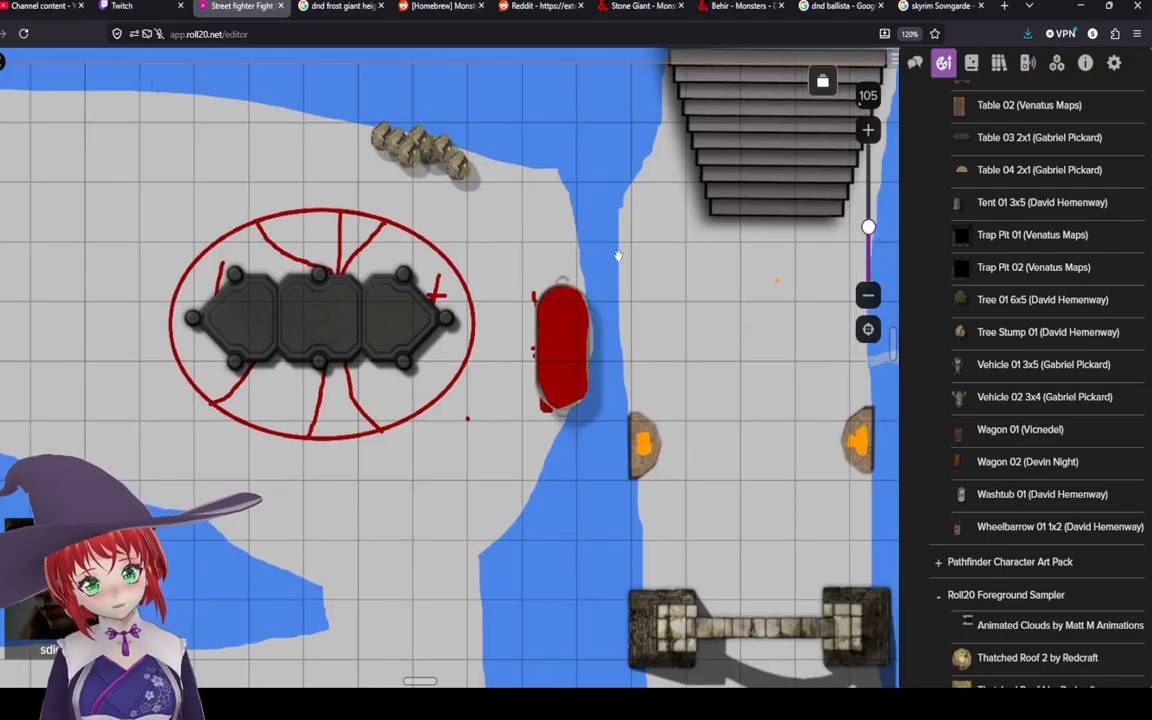
scroll(1000, 460, down, 9)
drag(1040, 597, 1040, 633)
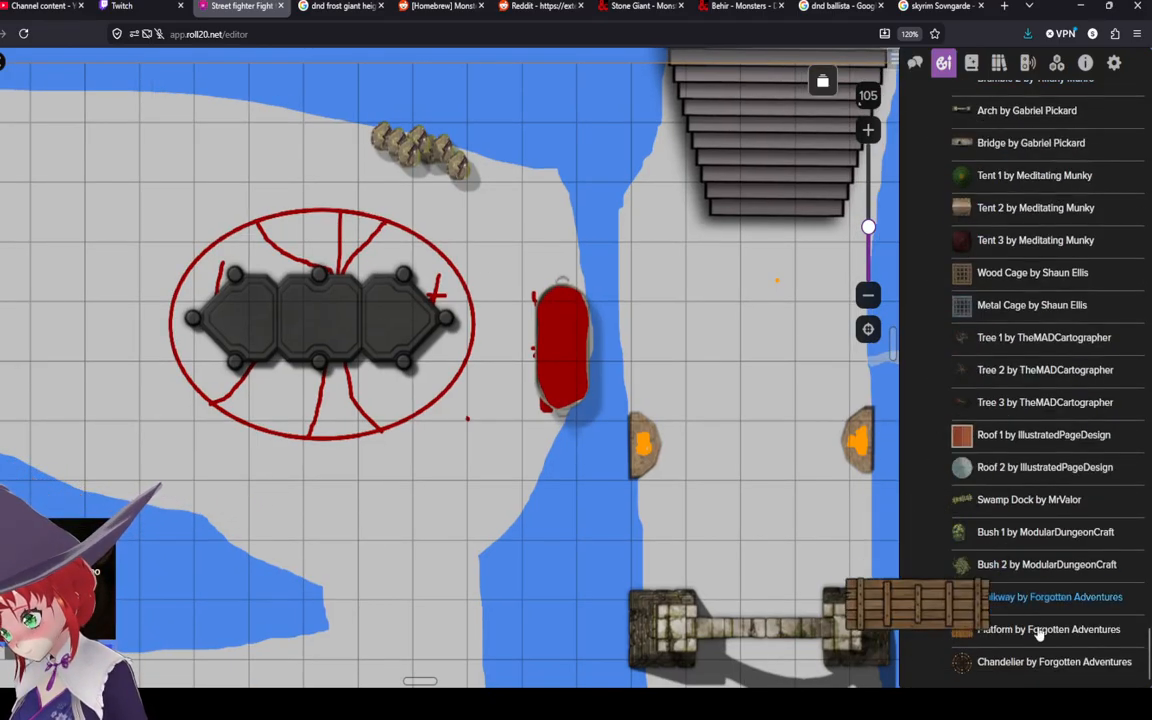
scroll(990, 445, up, 2)
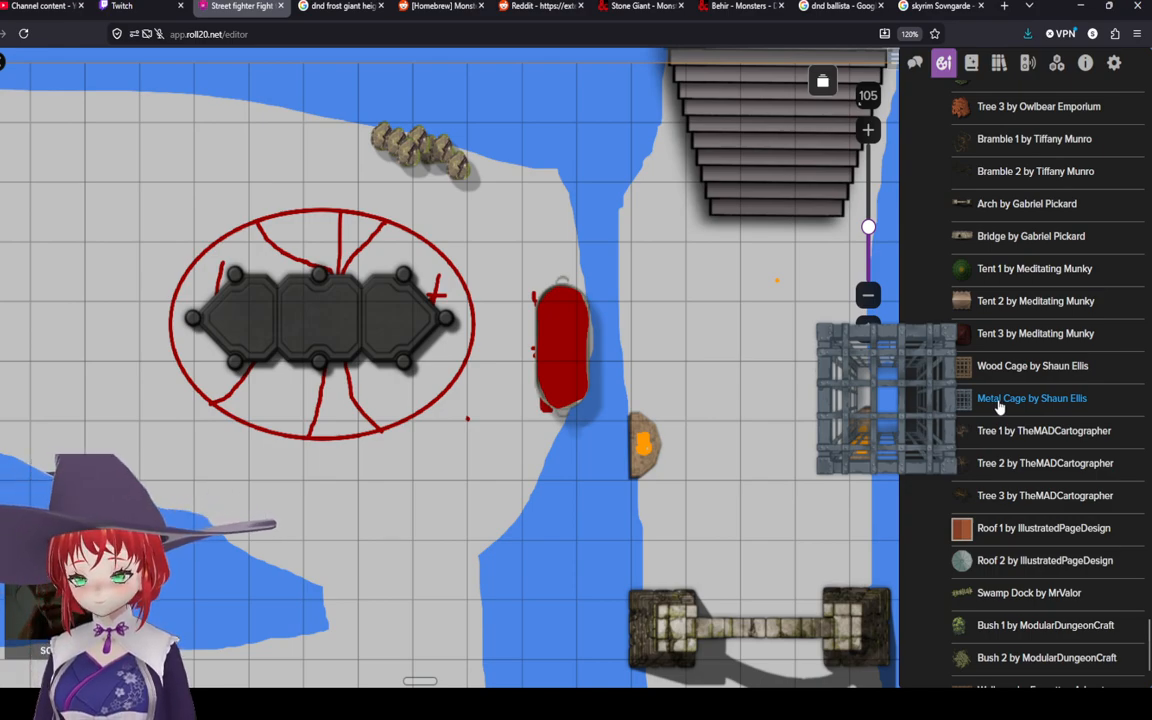
drag(998, 407, 496, 224)
Step: Shrink the metal cage to about one grid square
scroll(503, 234, up, 3)
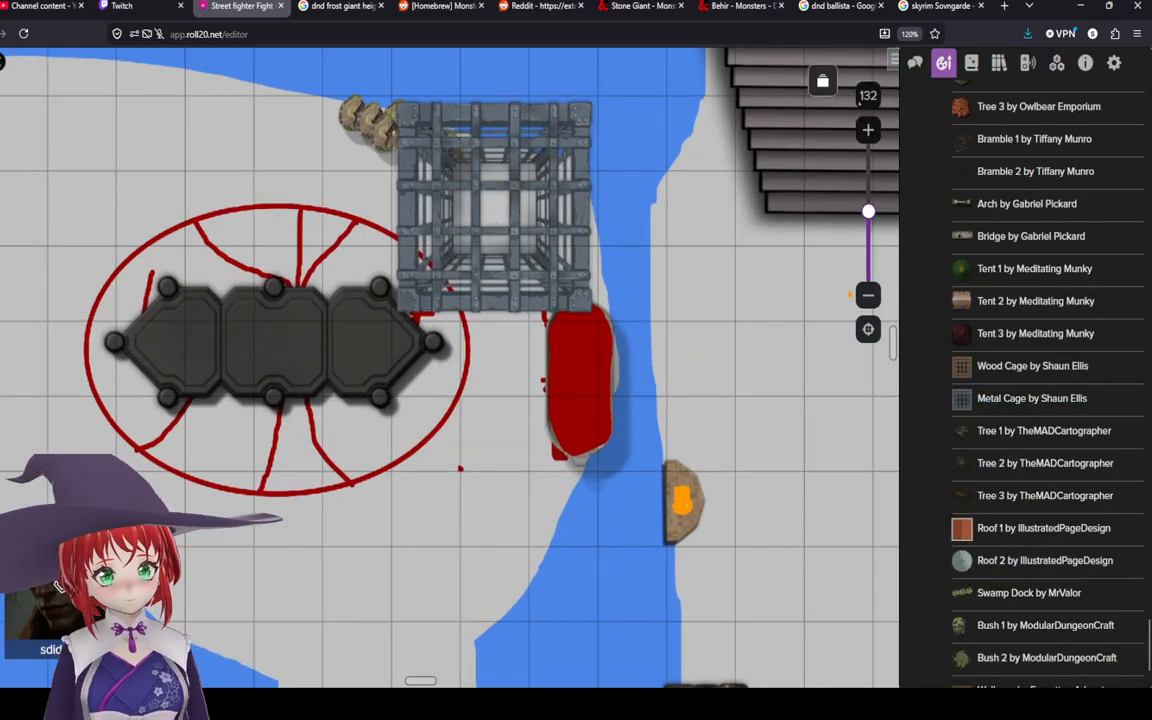
click(446, 188)
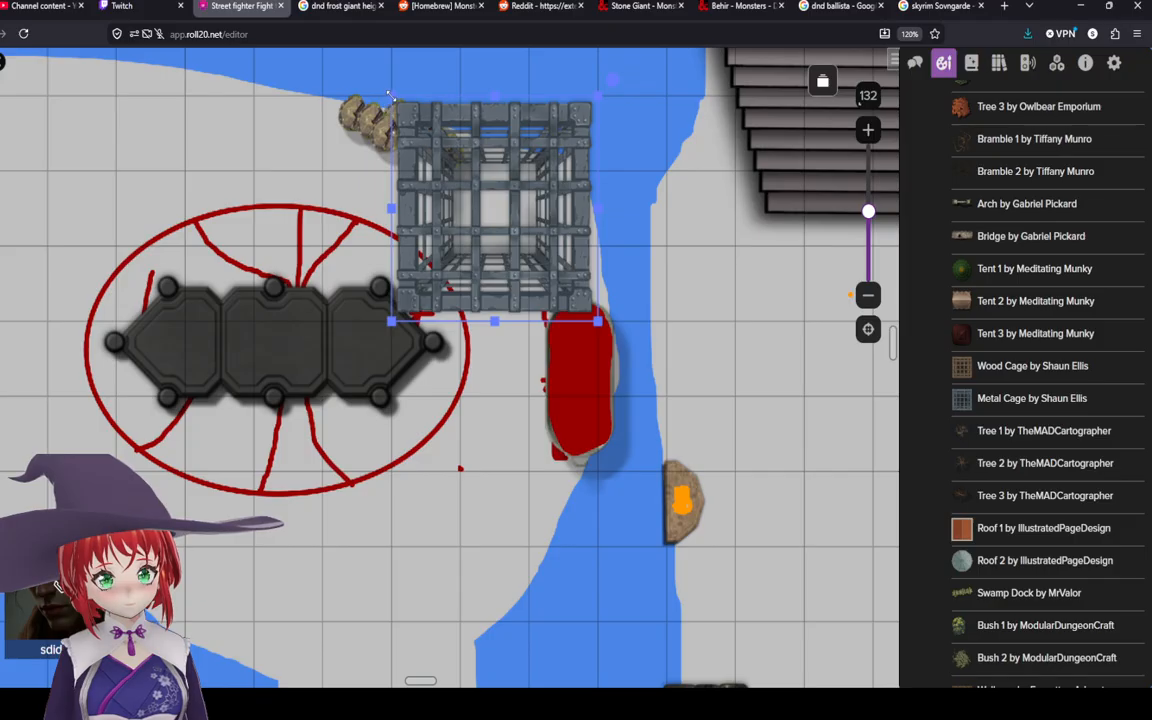
drag(390, 94, 532, 244)
drag(565, 285, 565, 216)
Step: Disable grid snapping for the cage, then rotate it about 45 degrees next to the stumps
right_click(550, 213)
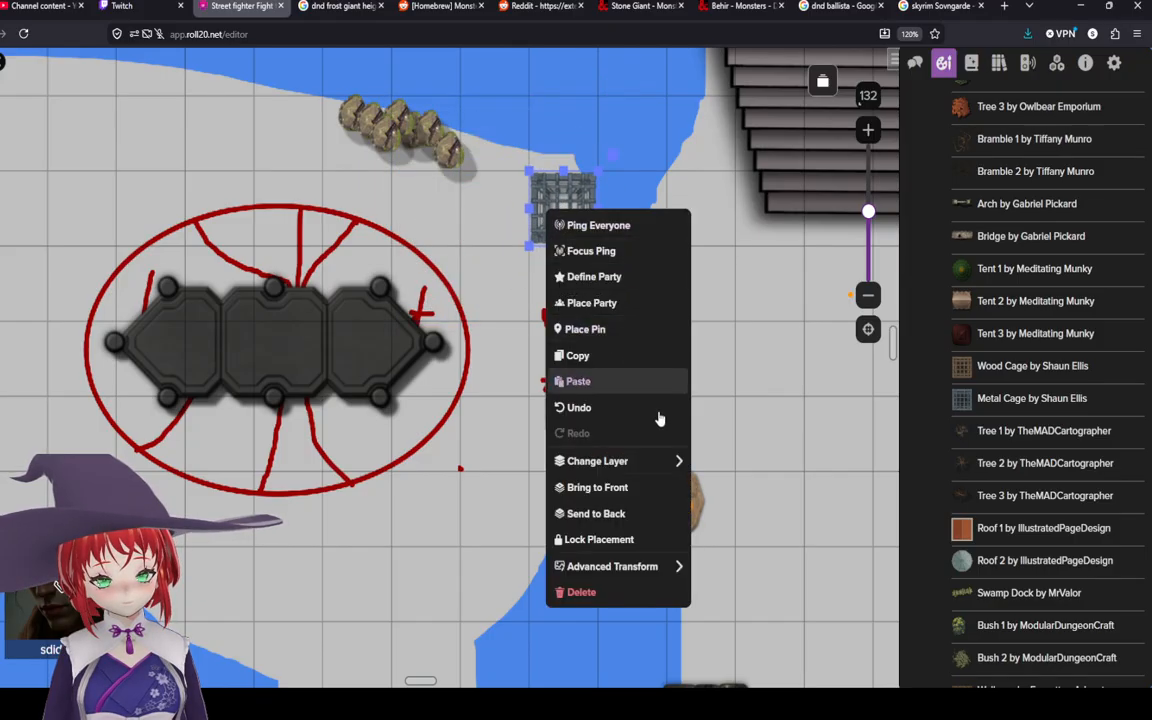
mouse_move(643, 566)
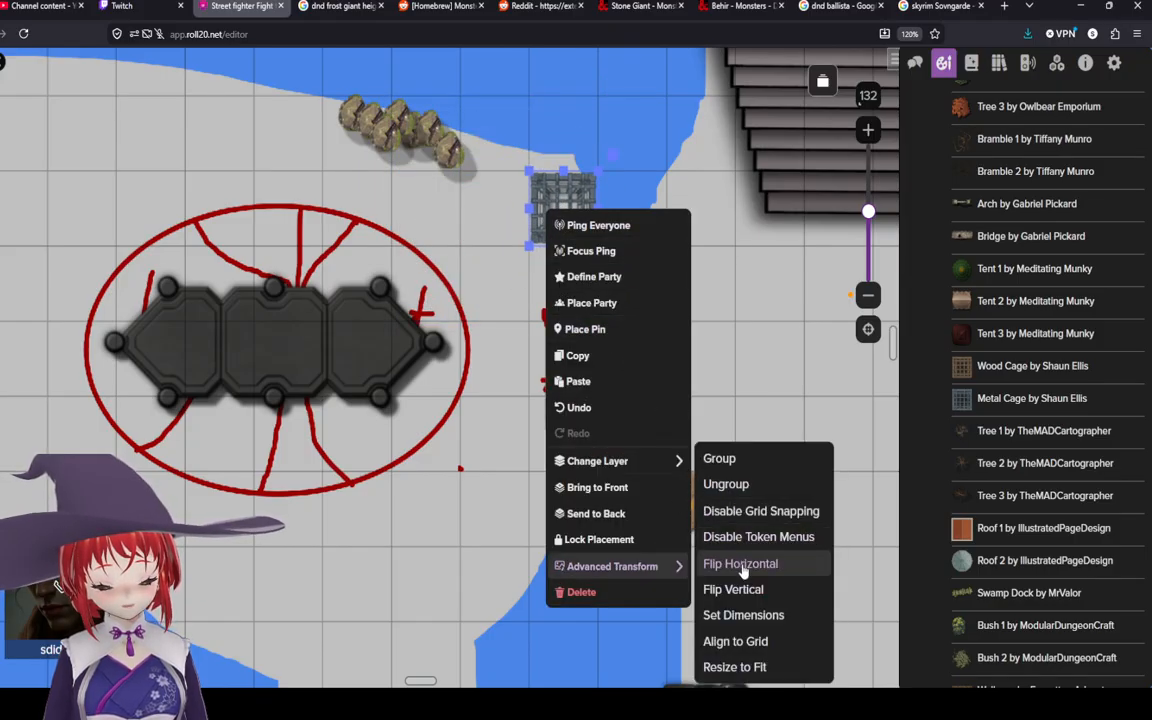
click(725, 510)
drag(553, 236, 535, 206)
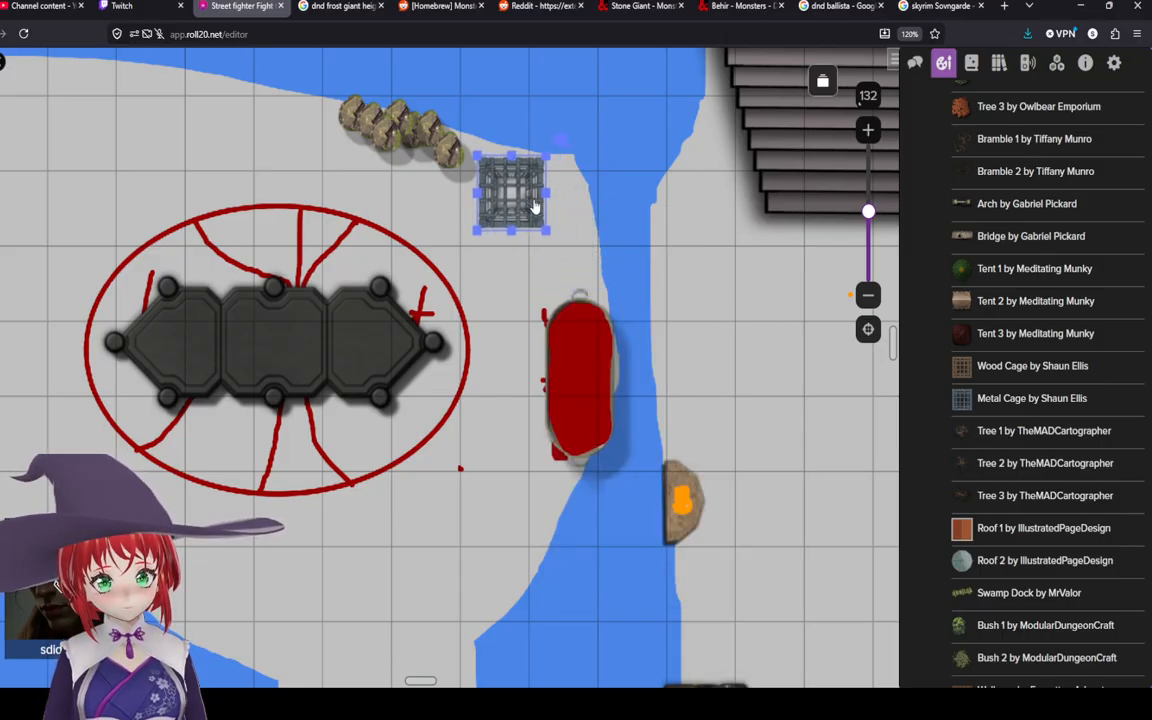
drag(562, 137, 519, 115)
drag(530, 205, 513, 196)
mouse_move(489, 120)
mouse_down()
mouse_move(432, 118)
mouse_move(485, 121)
mouse_up()
click(573, 231)
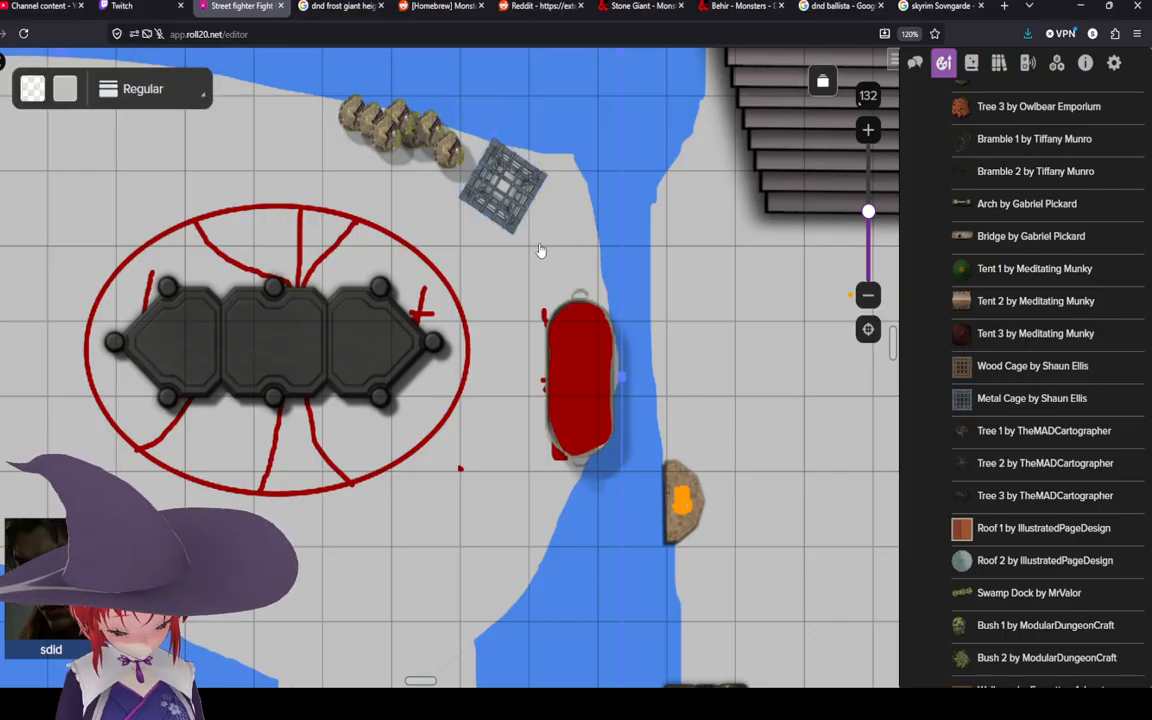
Step: Copy the metal cage and paste a second one just below the first
click(500, 190)
right_click(496, 189)
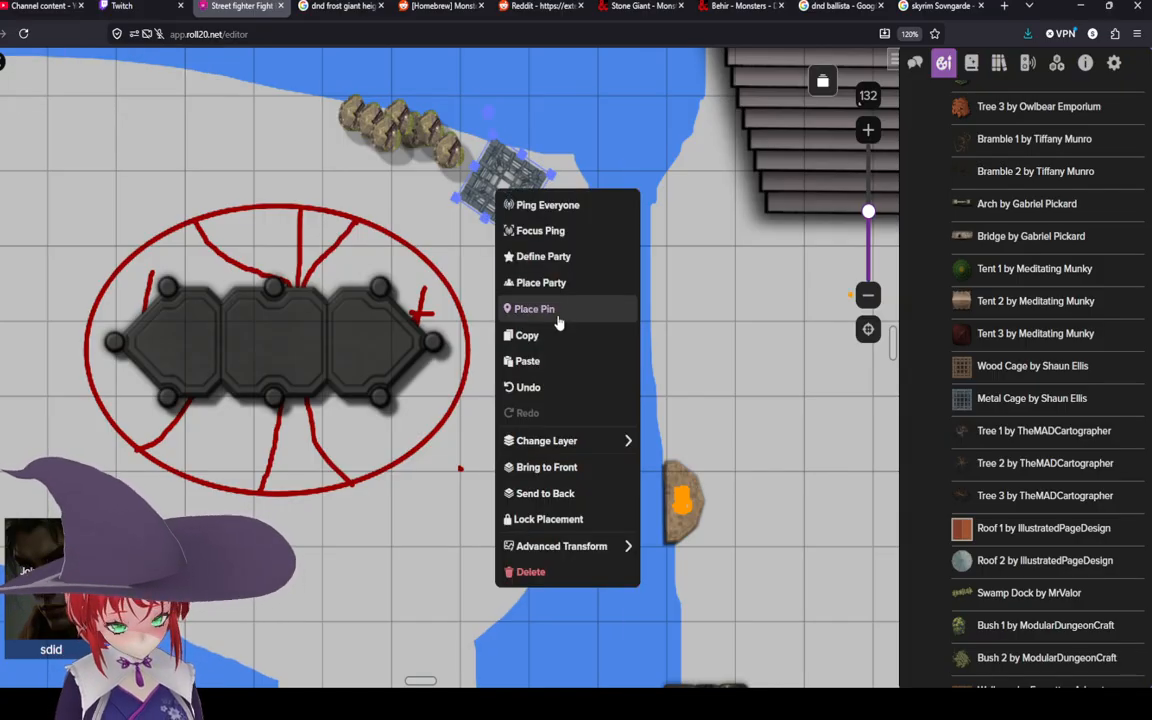
click(527, 335)
click(553, 257)
key(ctrl+v)
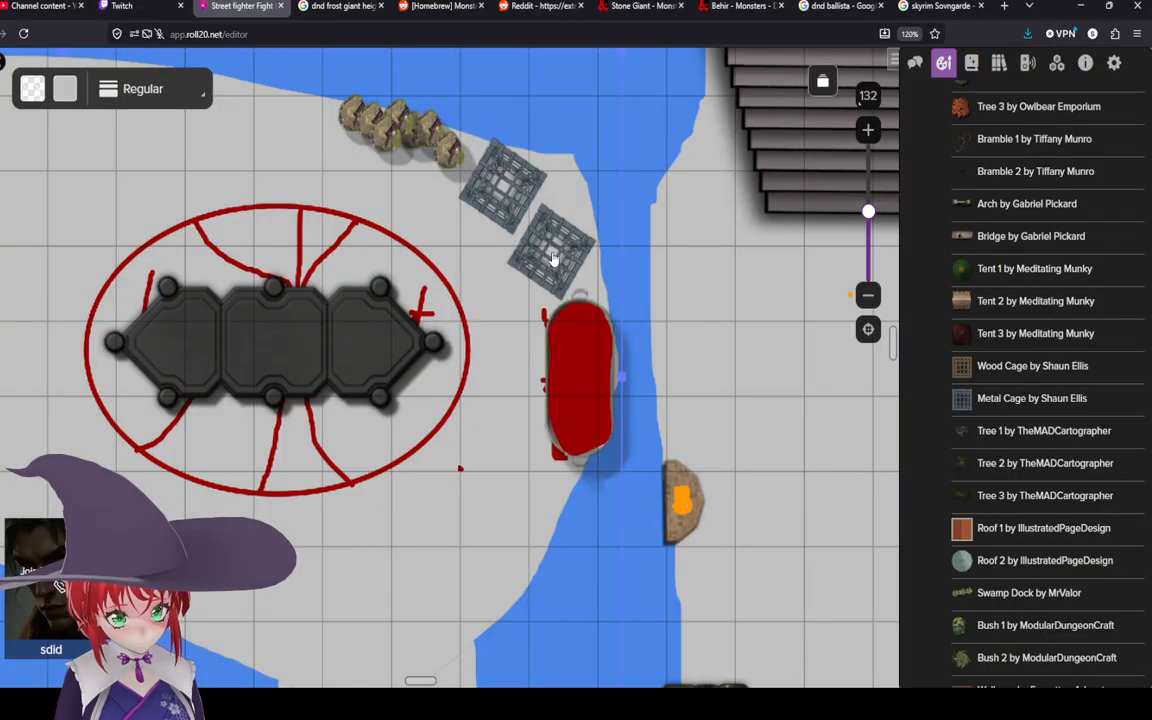
click(552, 258)
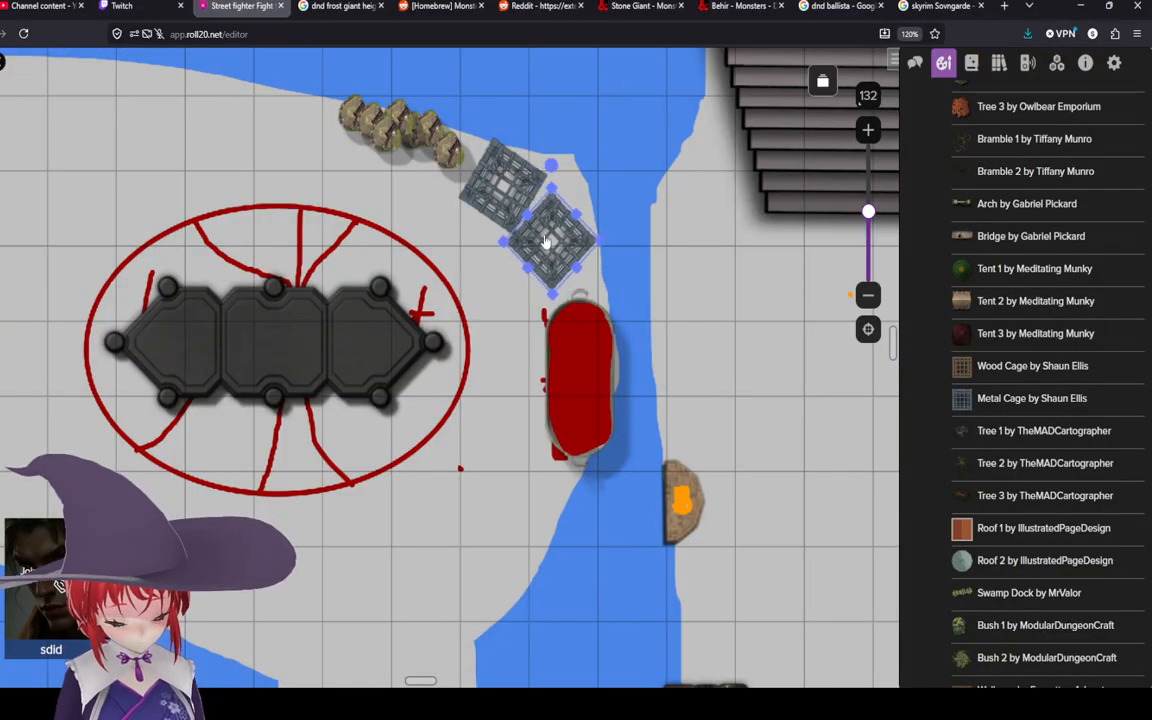
click(476, 215)
Step: Open and close the second cage's token settings
double_click(517, 225)
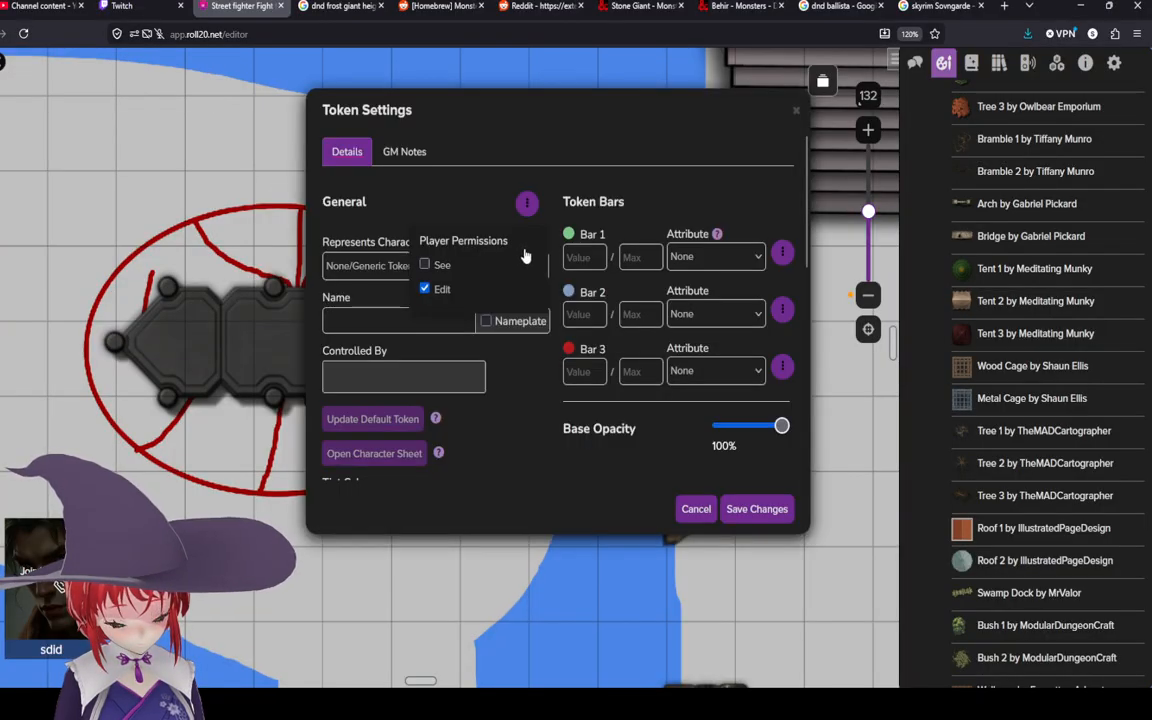
click(794, 115)
click(513, 318)
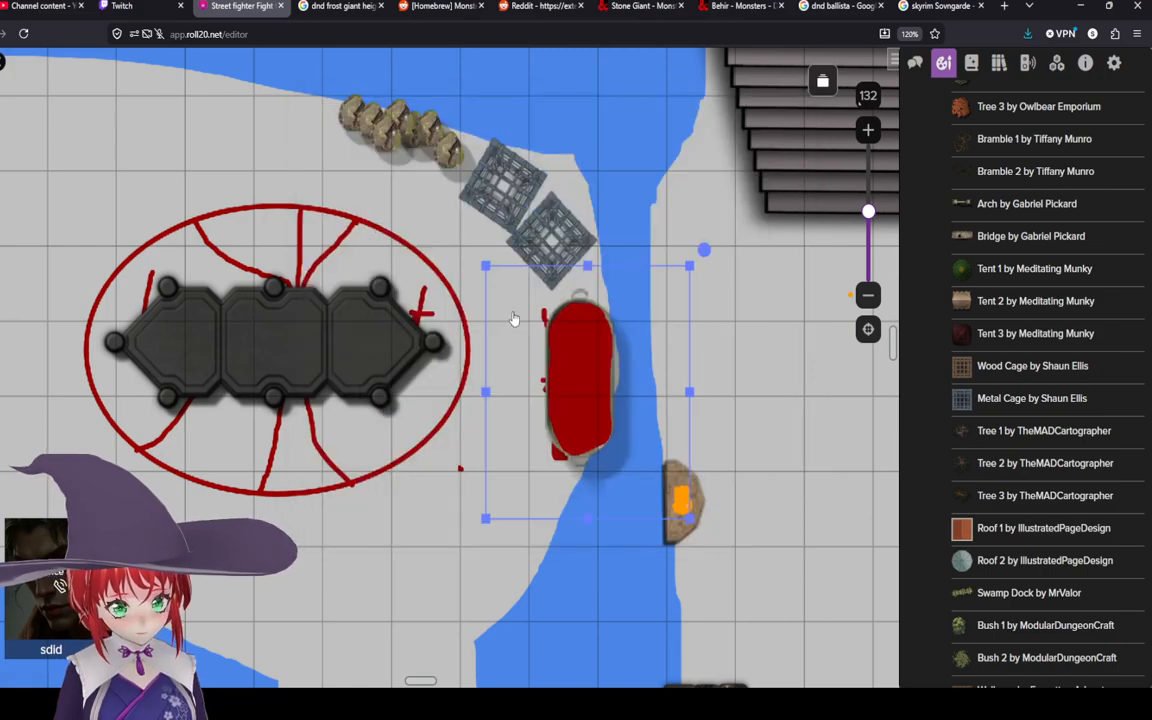
Step: Place the Bartender 01 (Devin Night) townsfolk token onto the second metal cage
key(Escape)
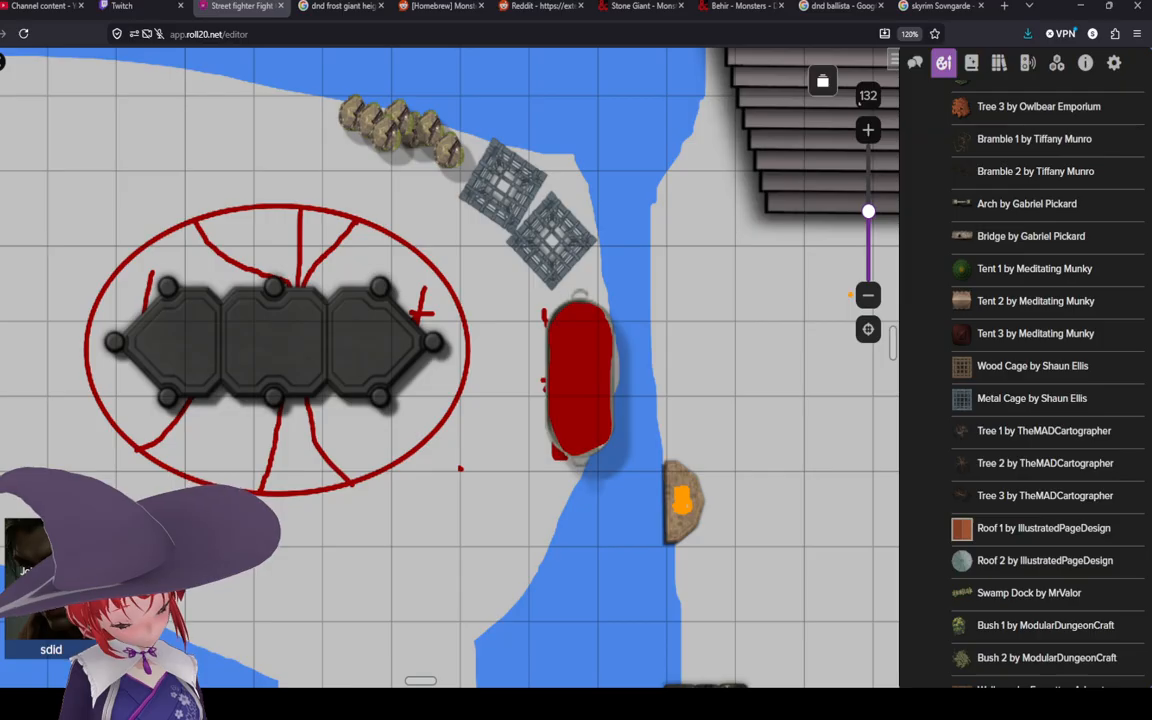
drag(540, 462, 583, 464)
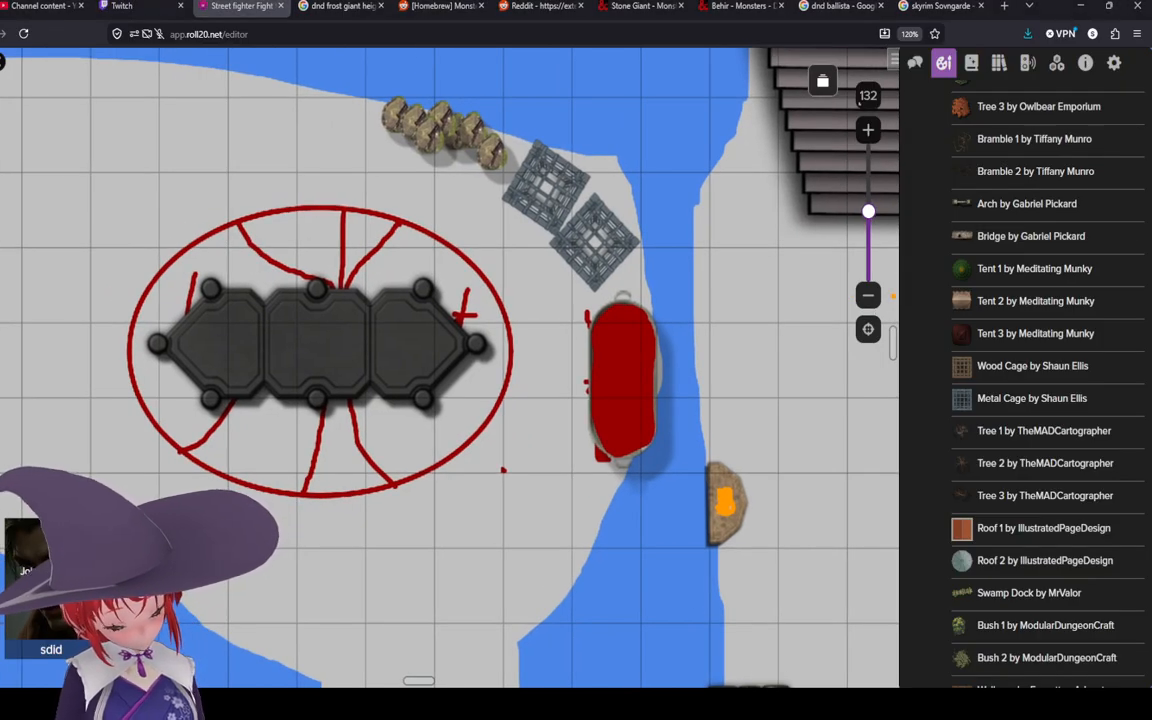
drag(467, 346, 561, 404)
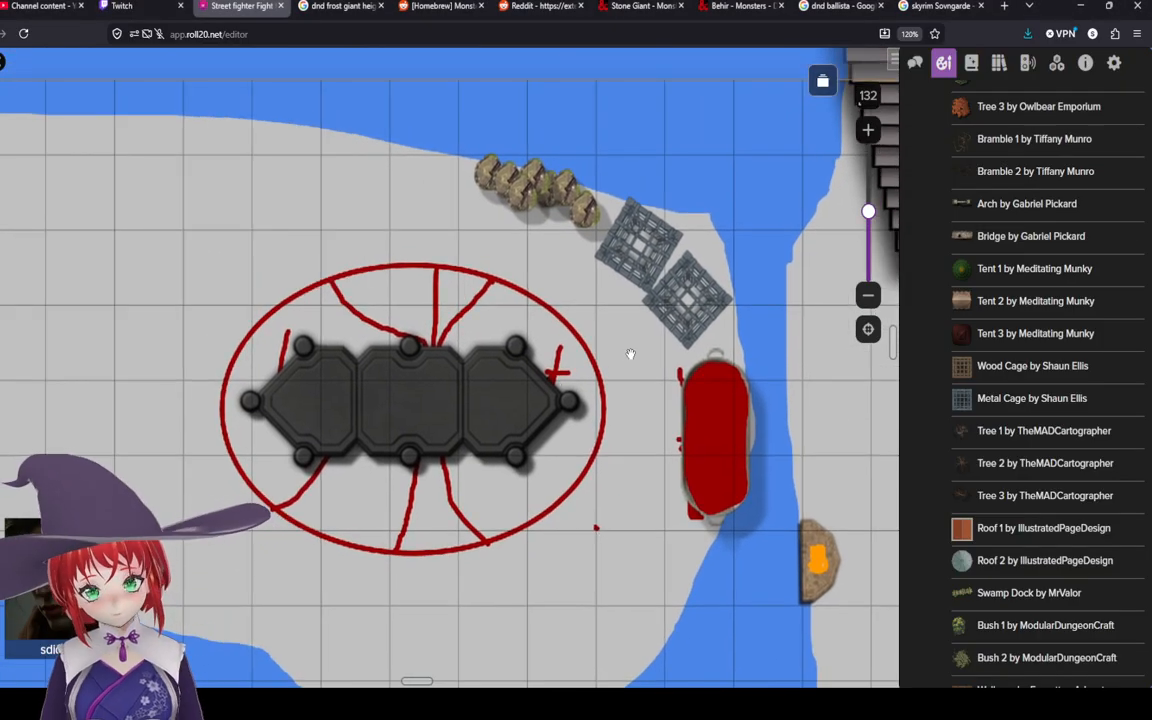
drag(630, 354, 533, 342)
scroll(1000, 378, up, 10)
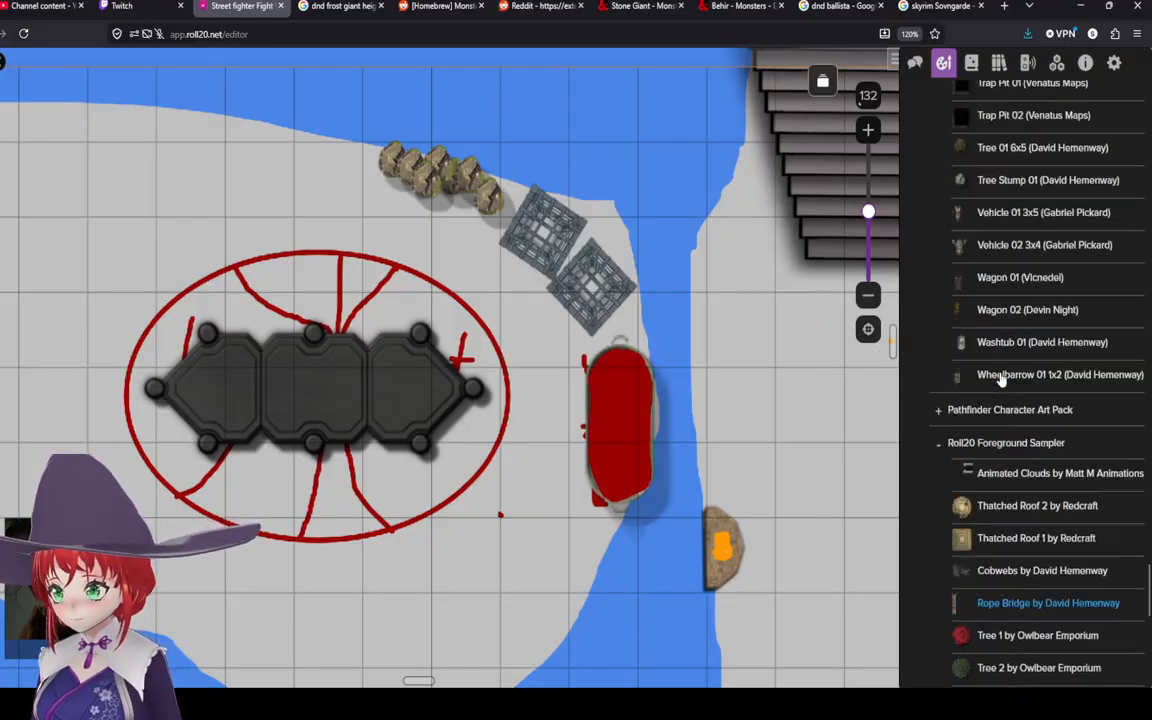
scroll(1000, 378, up, 20)
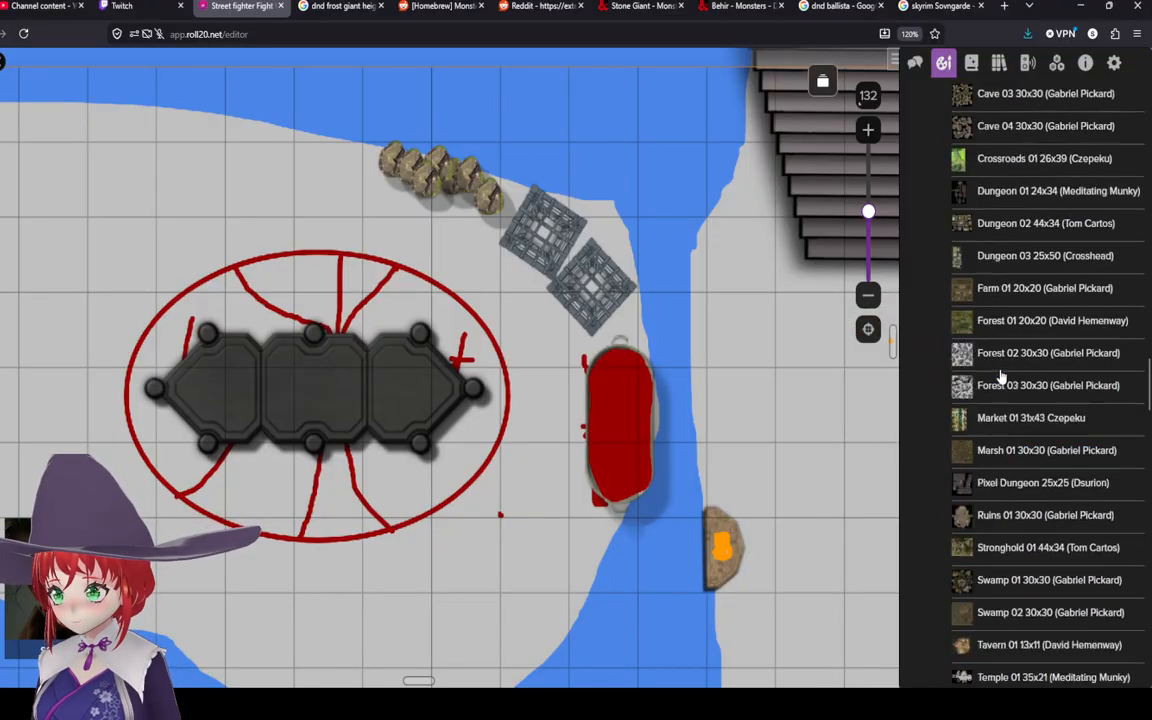
scroll(1000, 376, up, 5)
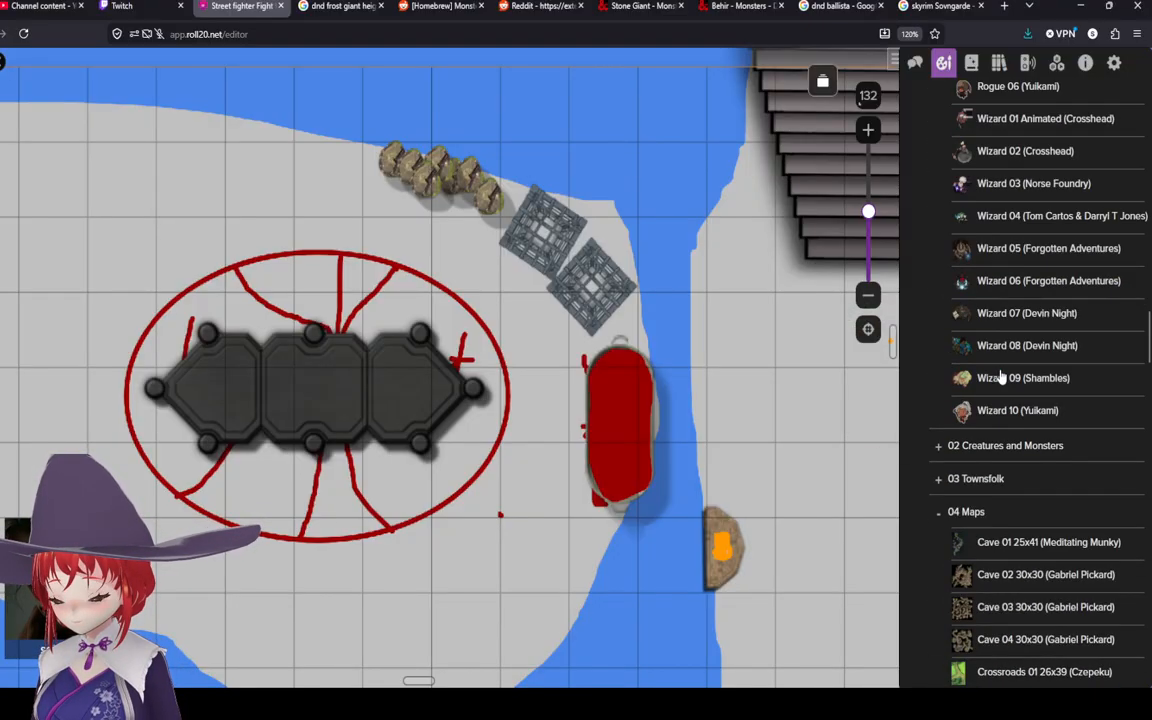
click(940, 481)
scroll(1000, 400, down, 3)
mouse_move(1008, 335)
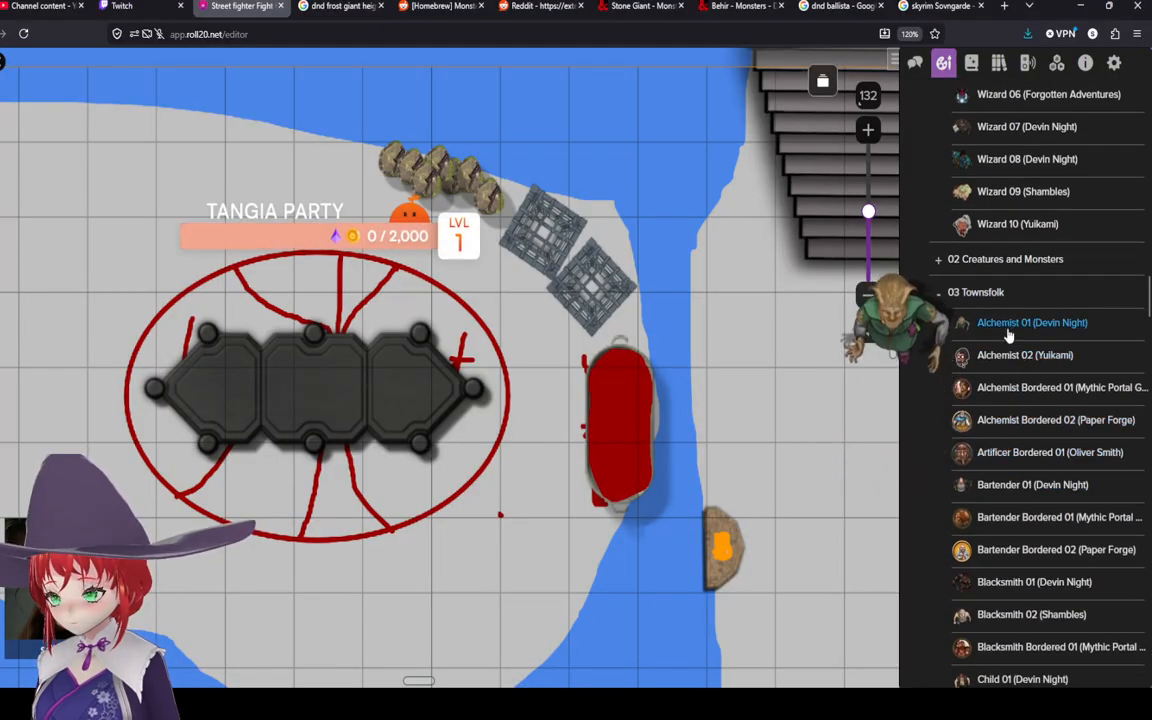
scroll(1008, 335, down, 1)
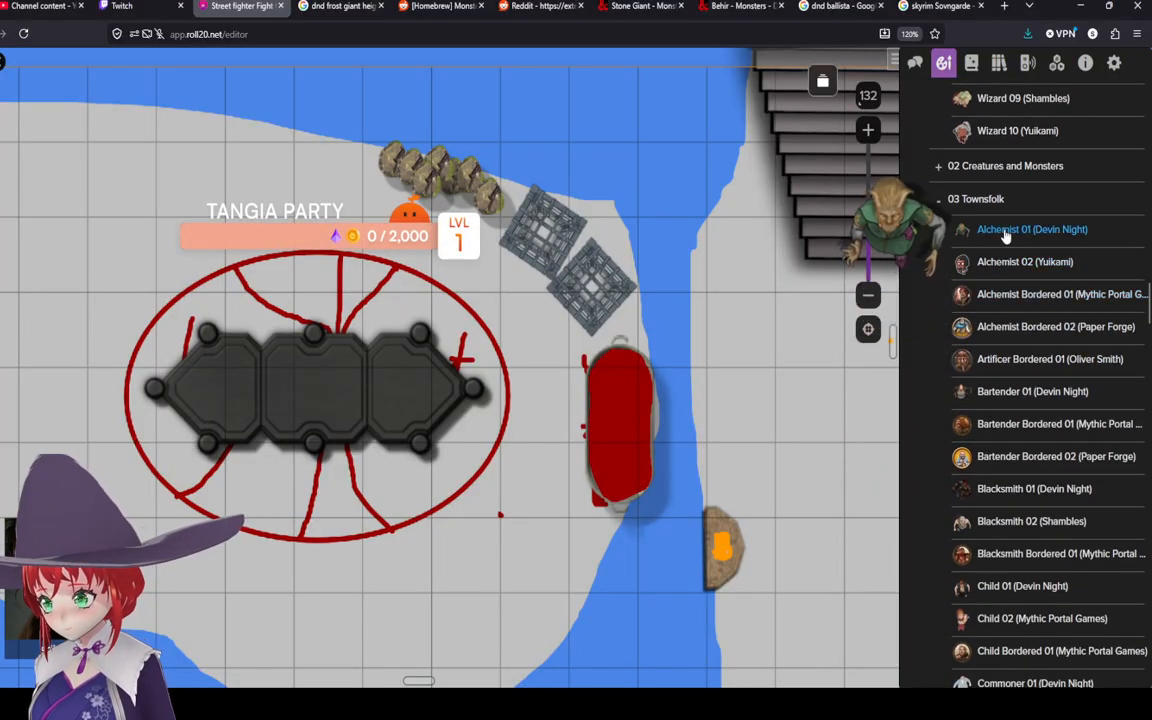
mouse_move(998, 400)
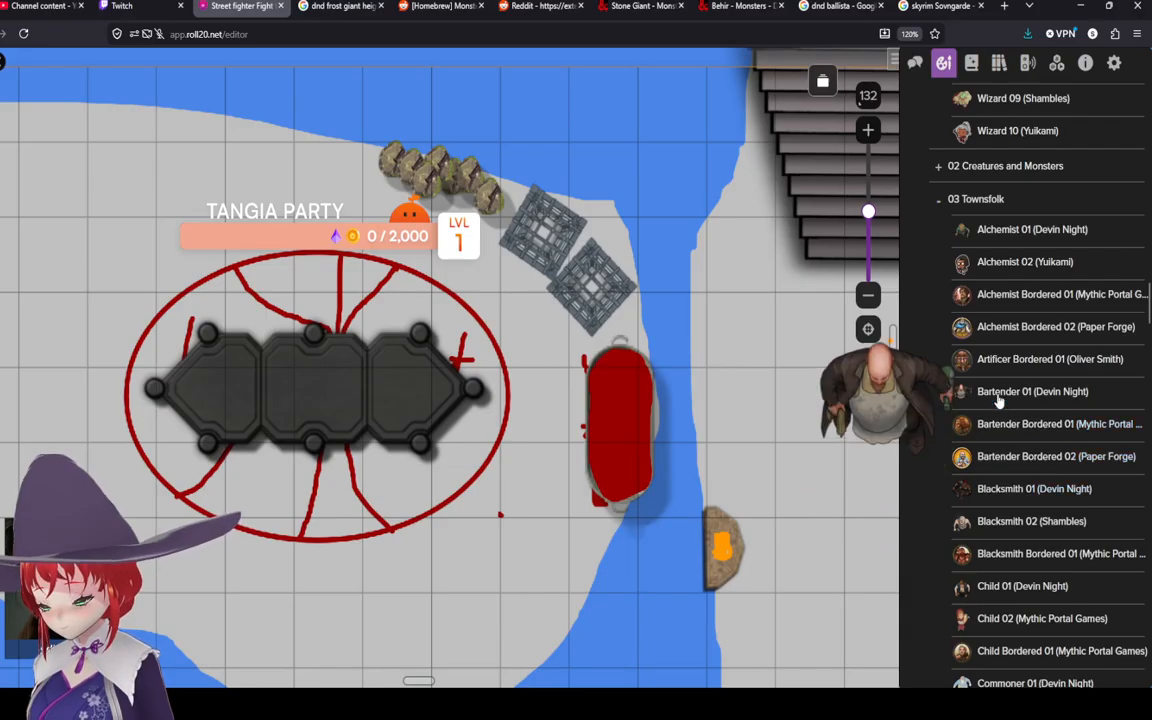
drag(1000, 397, 600, 285)
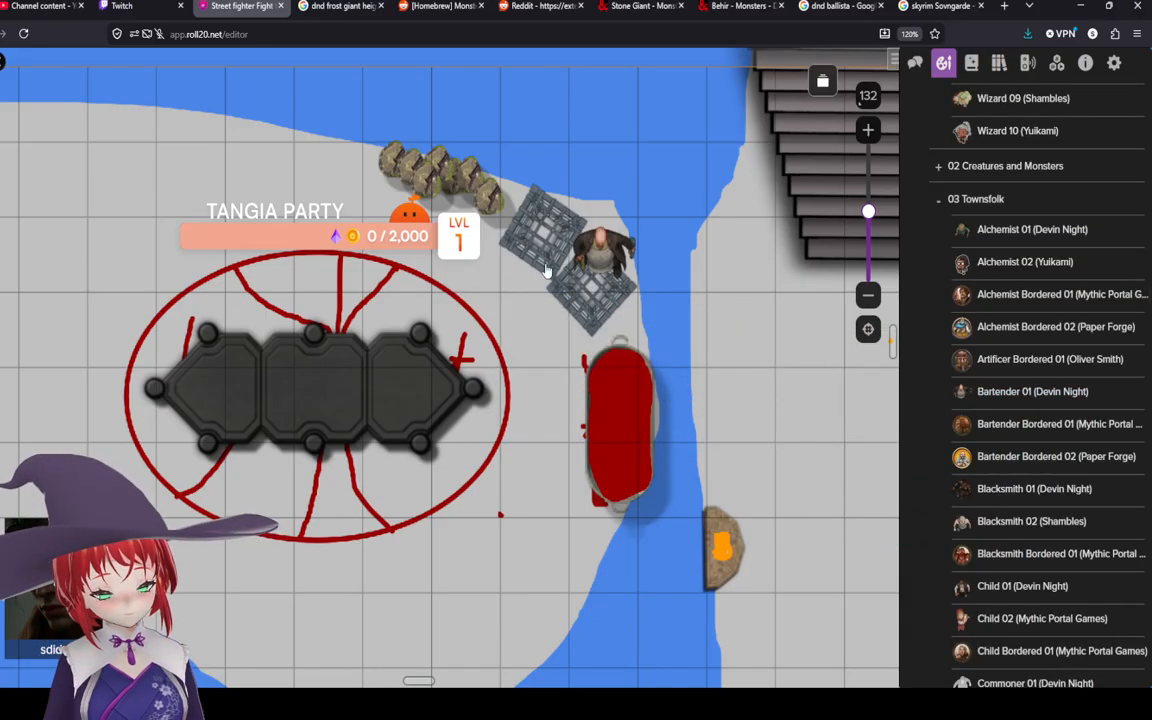
Step: Disable grid snapping for the bartender and shrink it to fit inside the second cage
right_click(600, 258)
mouse_move(660, 610)
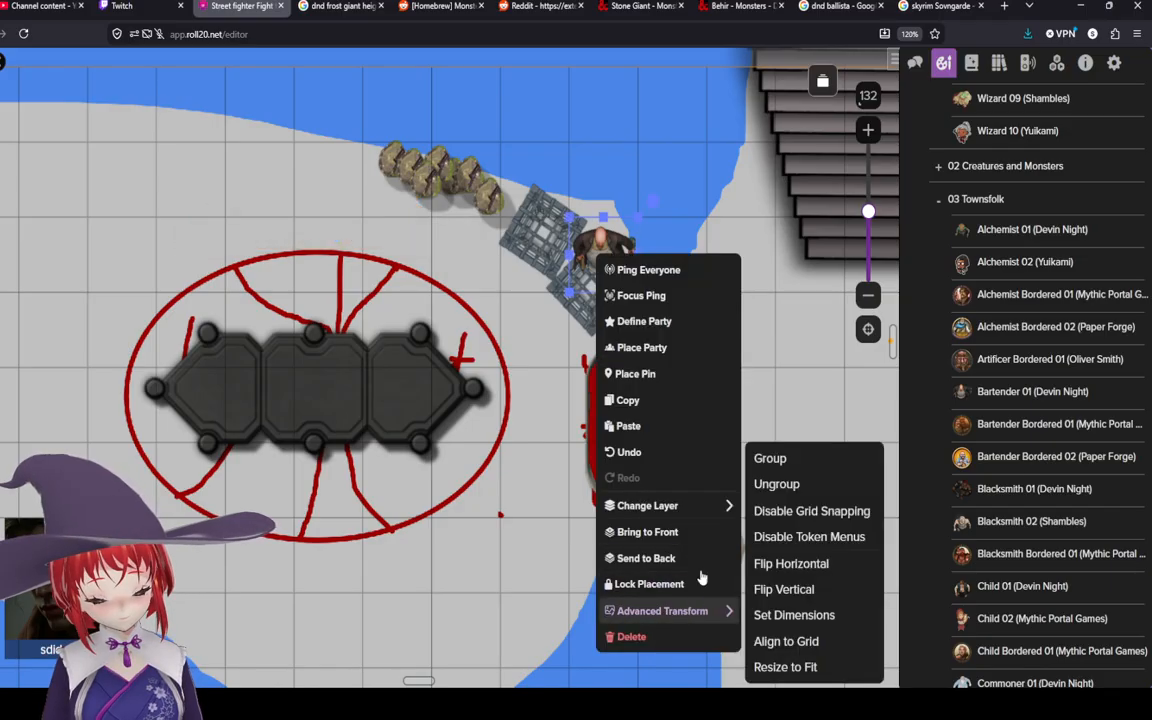
click(771, 512)
drag(597, 252, 600, 292)
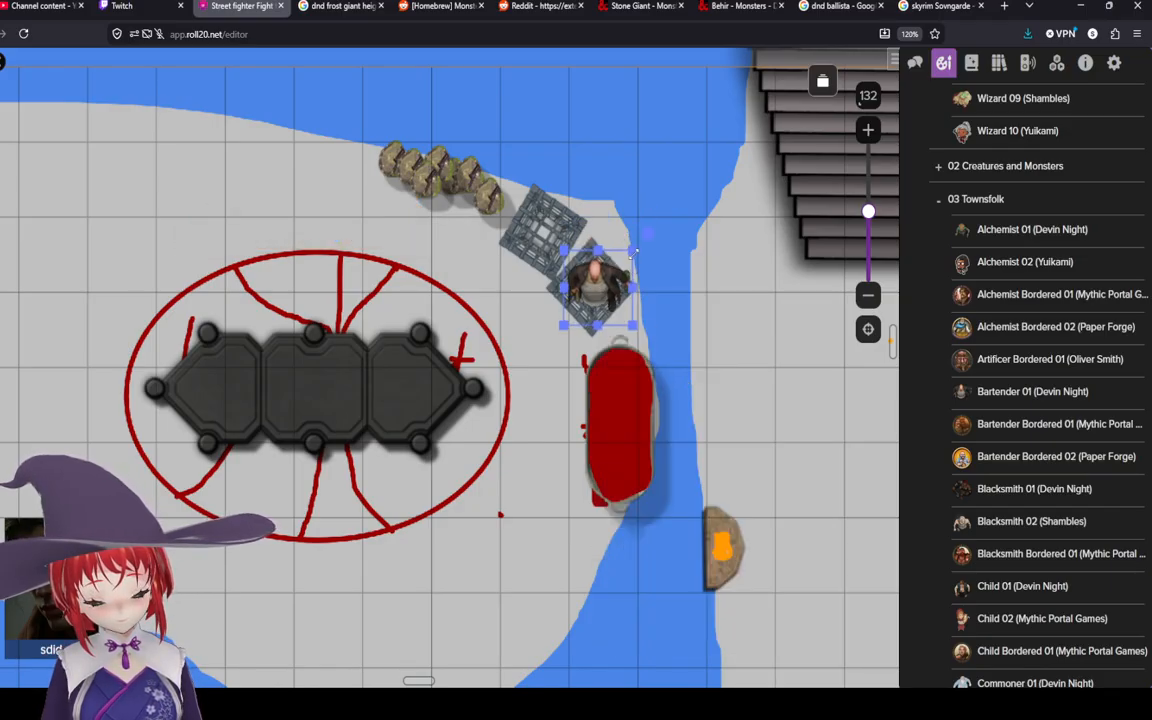
drag(634, 252, 600, 293)
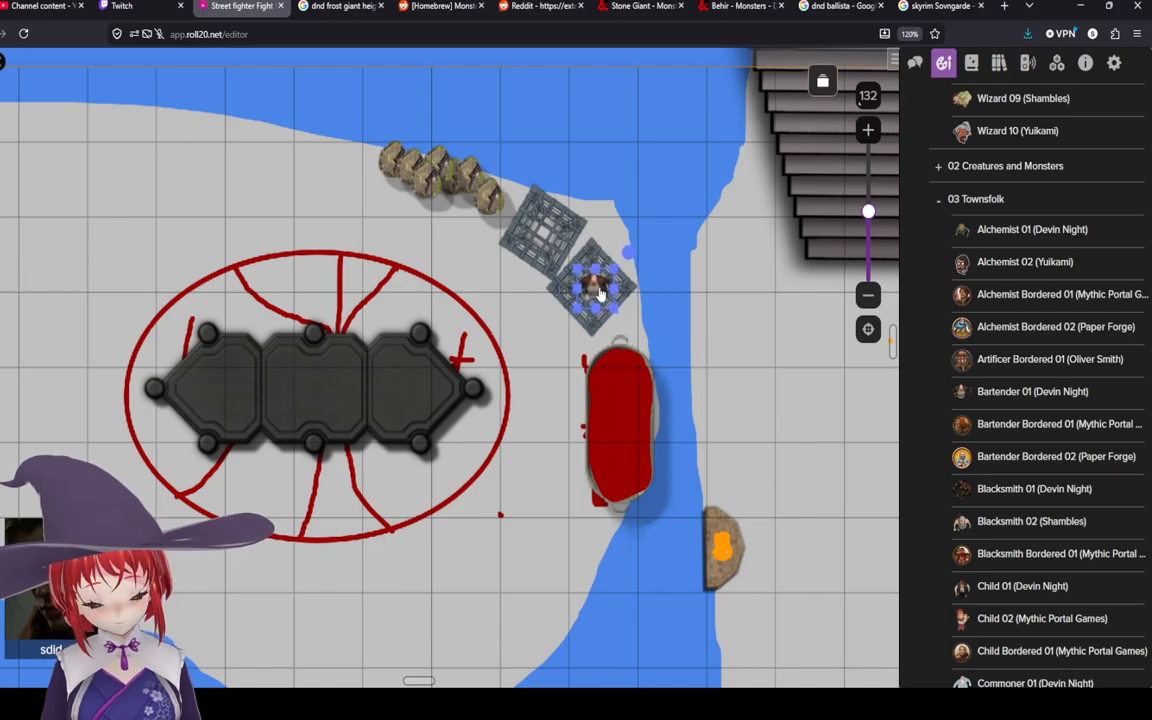
Step: Bring the second cage to the front so it covers the bartender
right_click(625, 291)
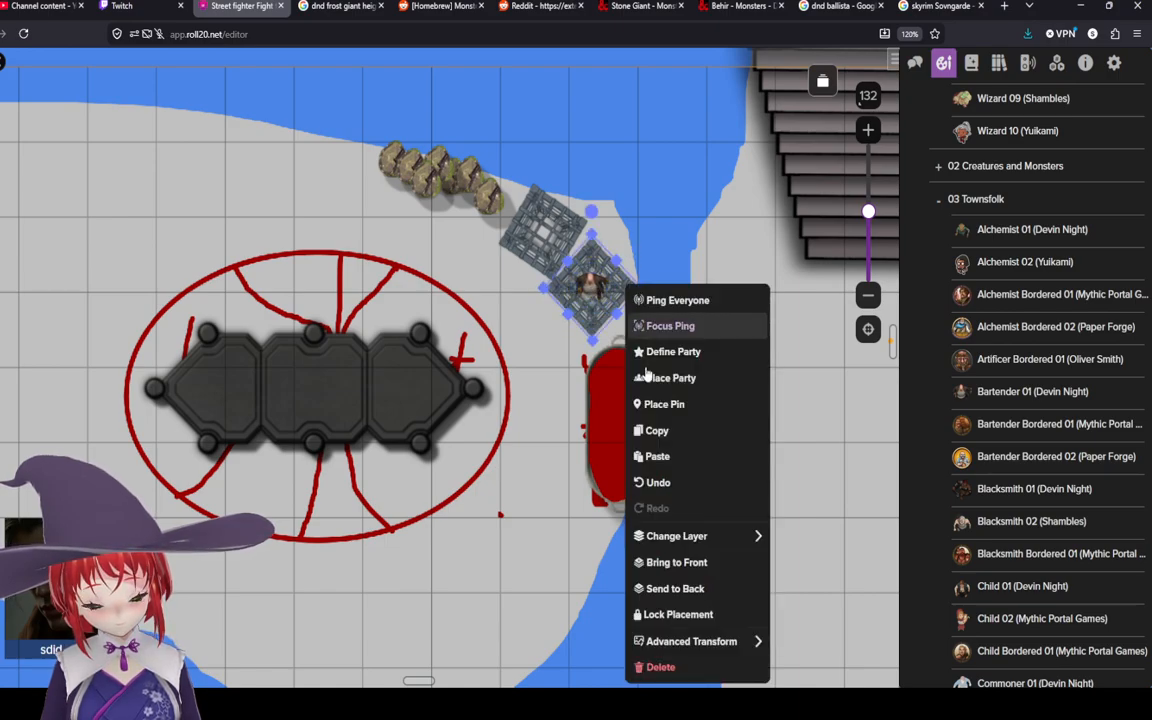
click(684, 566)
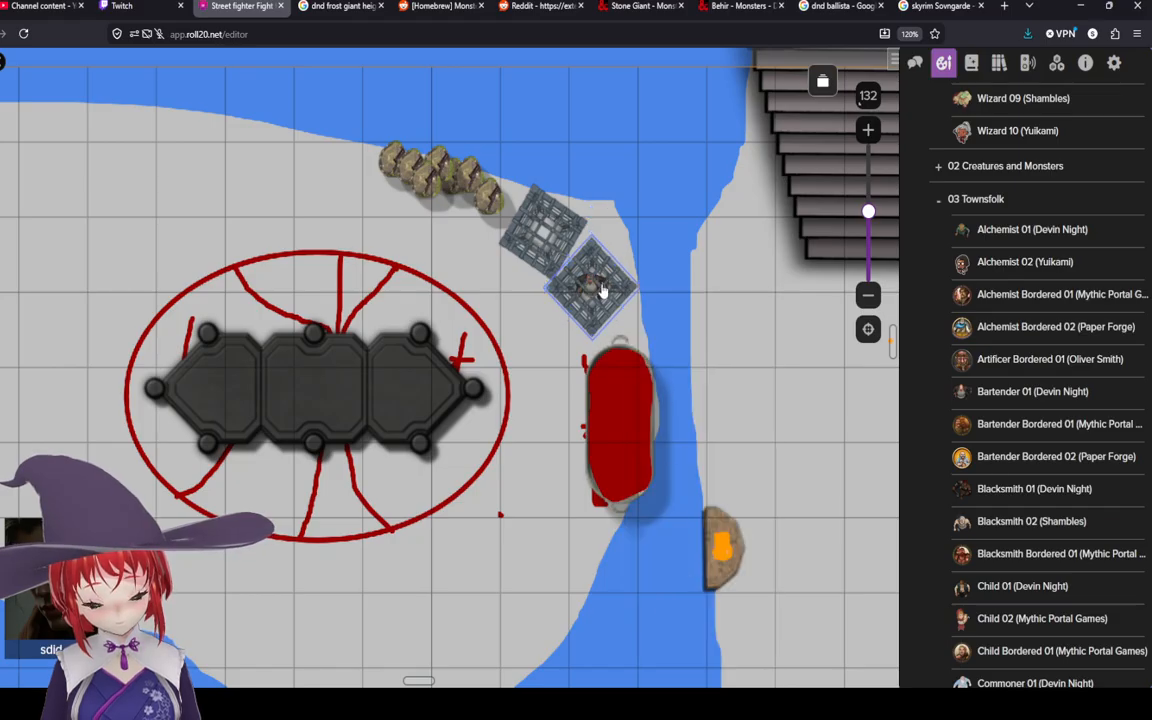
Step: Place the Blacksmith 01 (Devin Night) token onto the first cage, disable its grid snapping and shrink it inside
mouse_move(1010, 492)
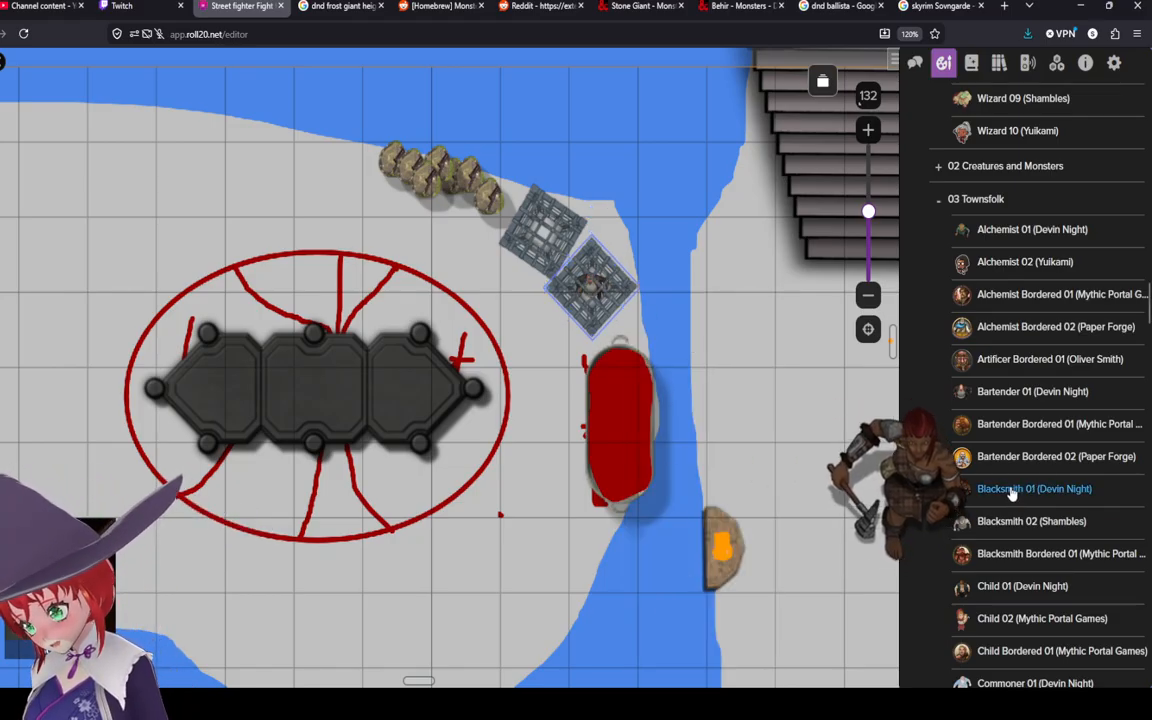
drag(1017, 507, 545, 241)
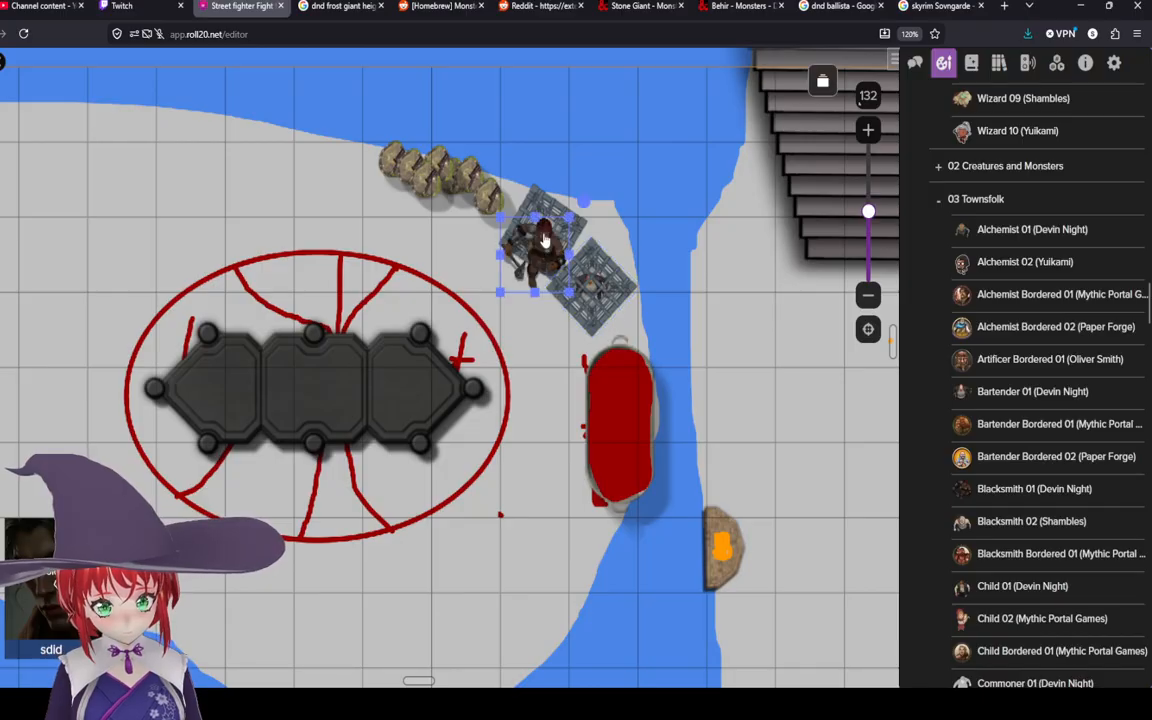
right_click(545, 241)
mouse_move(647, 590)
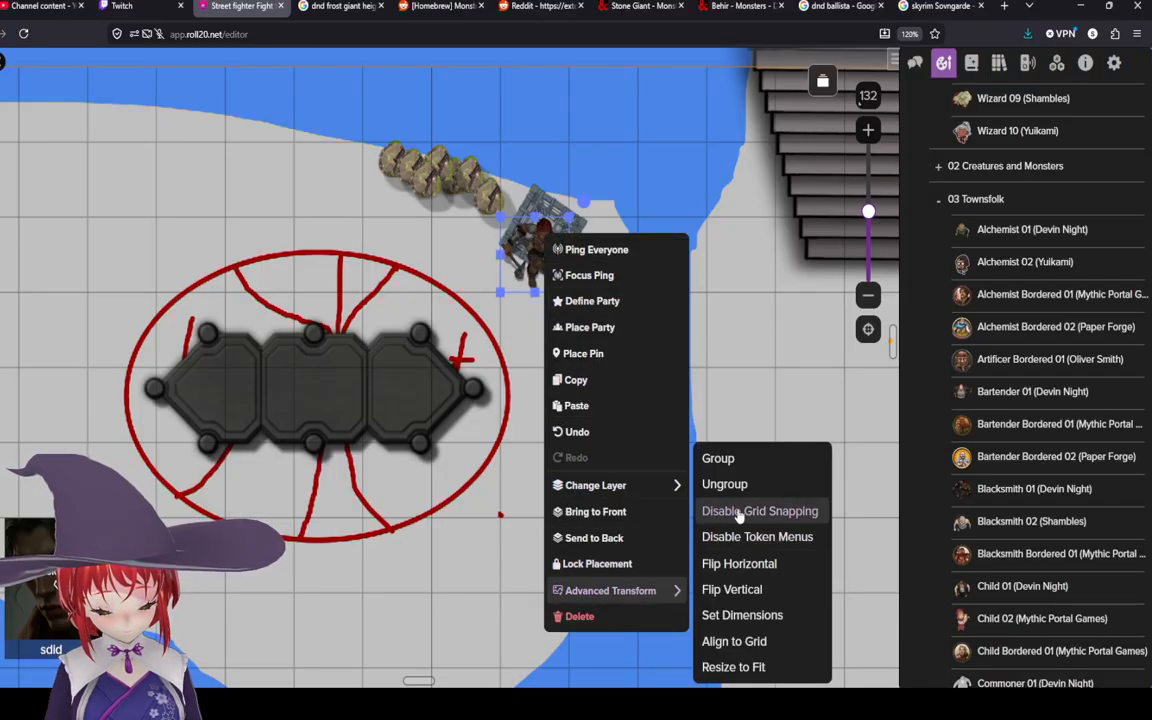
click(746, 510)
drag(569, 217, 546, 236)
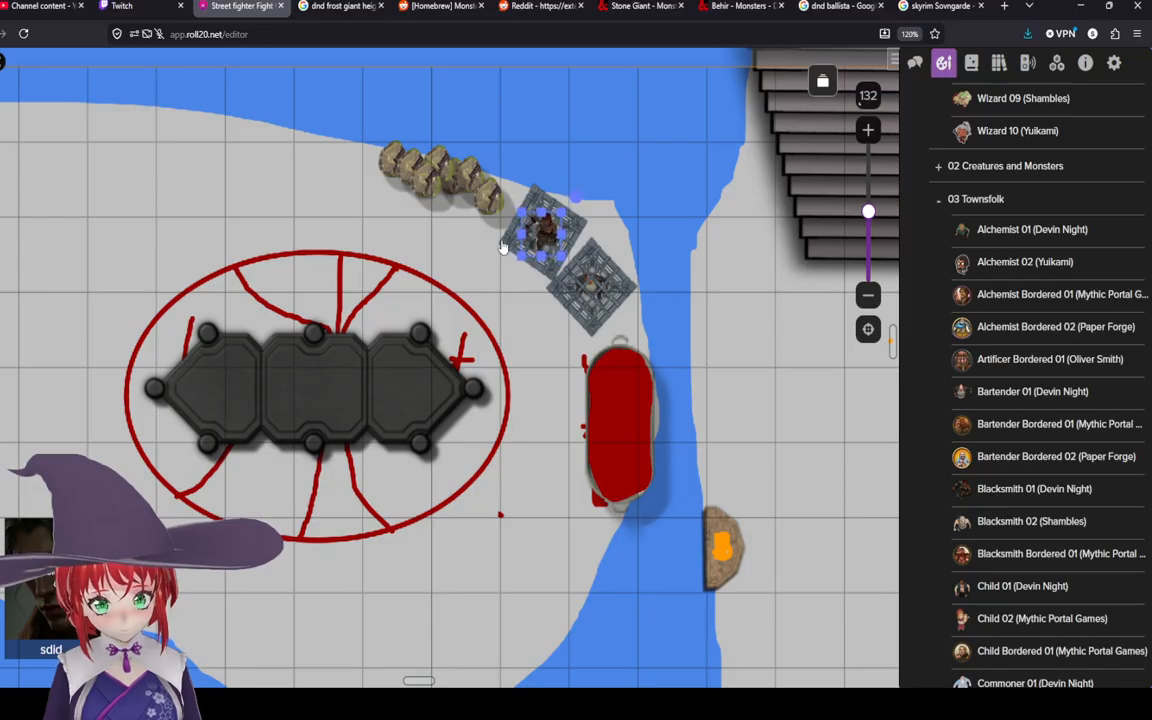
Step: Bring the first cage to the front so it covers the blacksmith
right_click(504, 246)
click(571, 521)
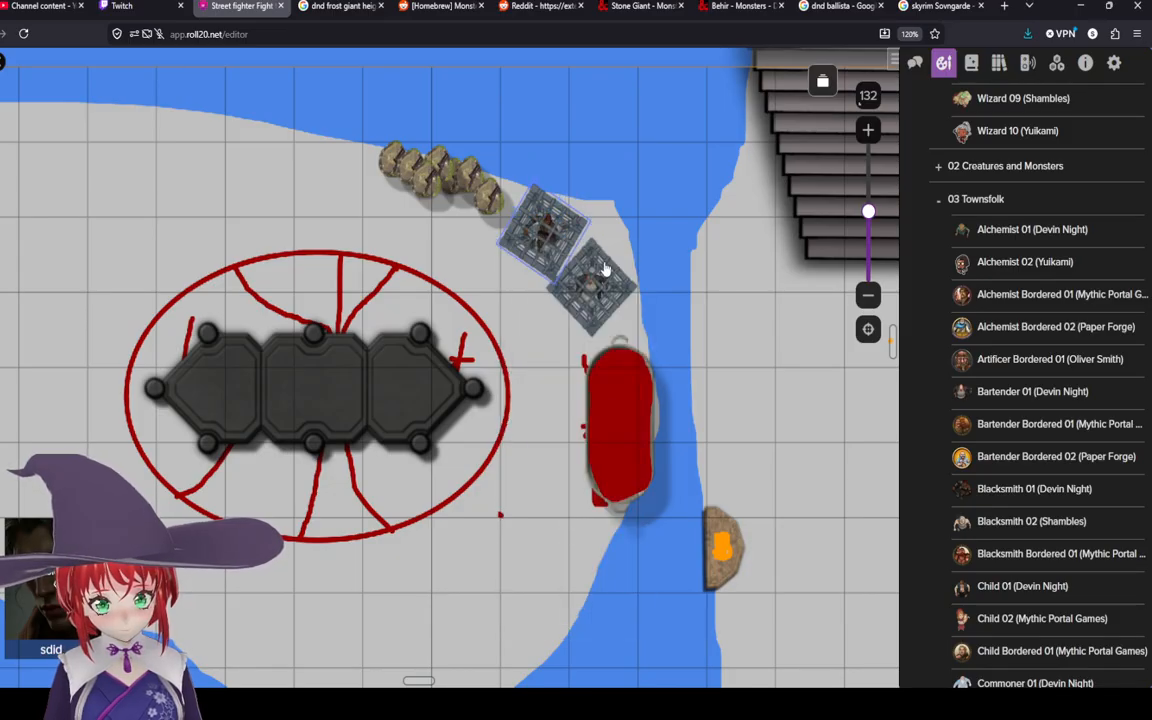
scroll(604, 268, up, 5)
click(520, 192)
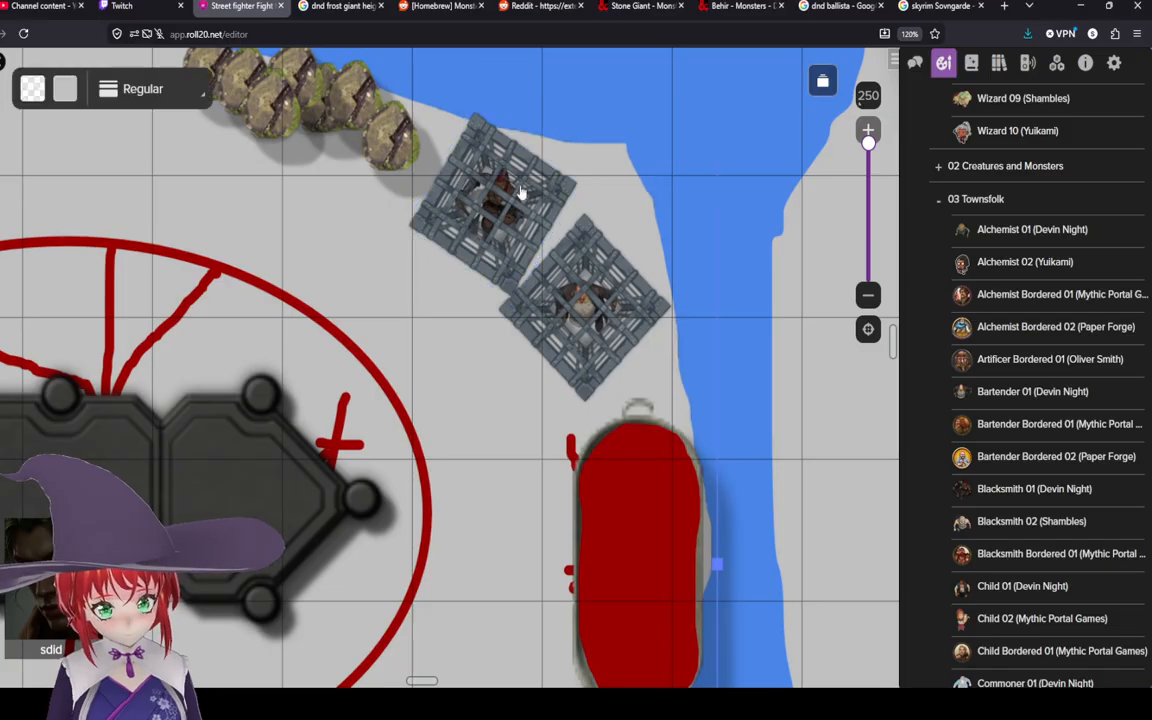
click(216, 249)
scroll(352, 258, down, 1)
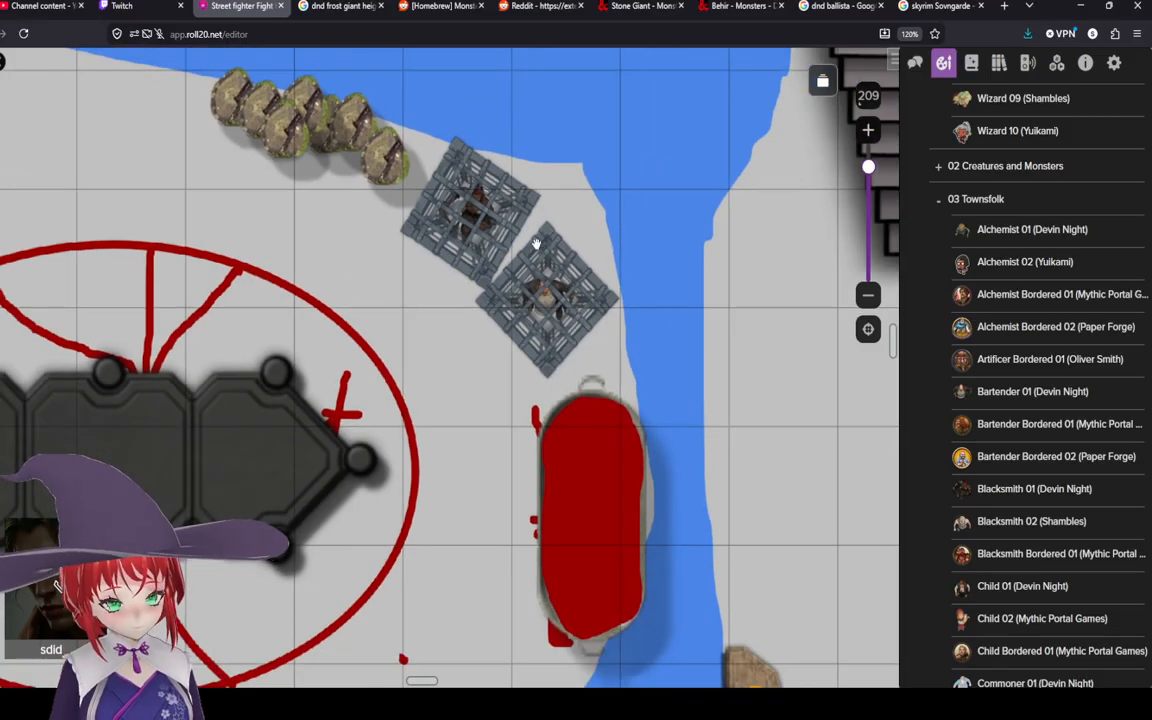
scroll(536, 243, down, 5)
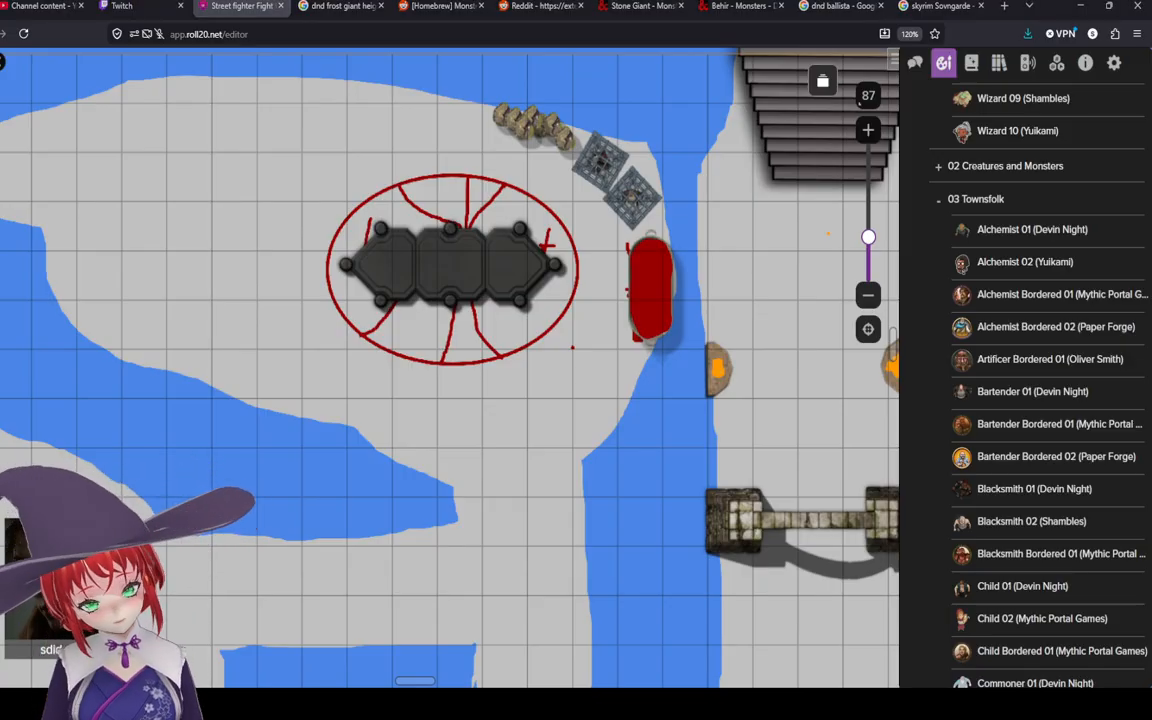
Step: Place a Table 01 (Venatus Maps) on the open ground west of the altar and stretch it lengthwise
drag(396, 388, 626, 427)
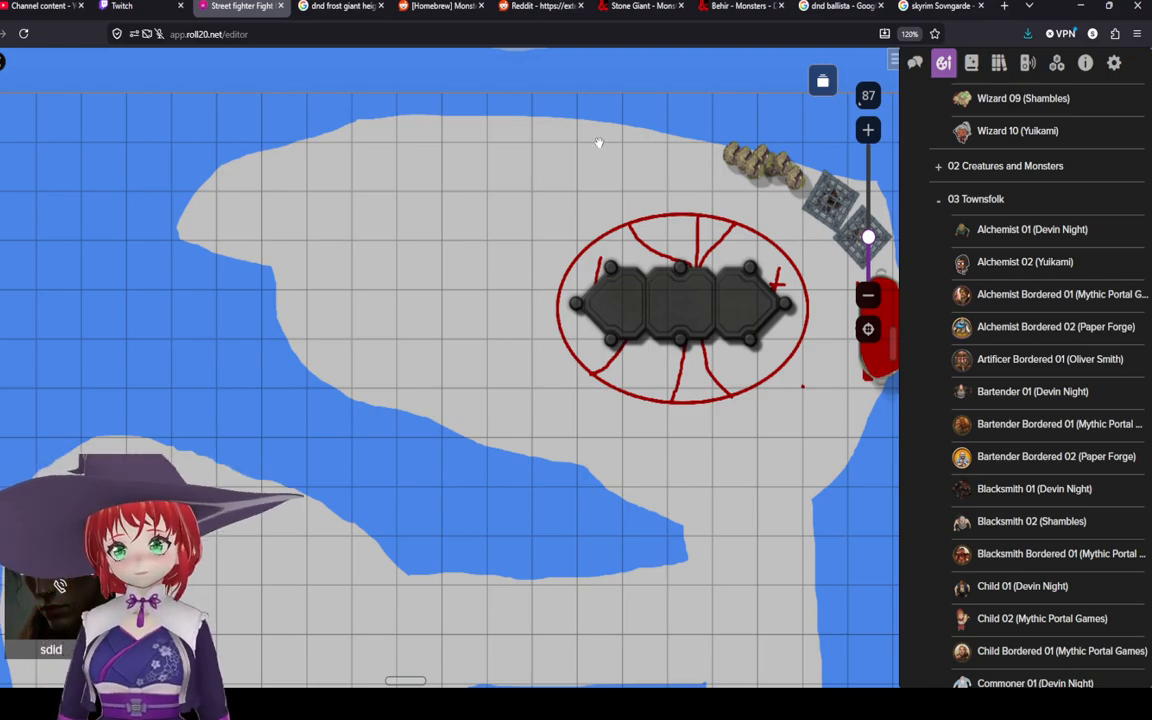
scroll(1050, 400, down, 5)
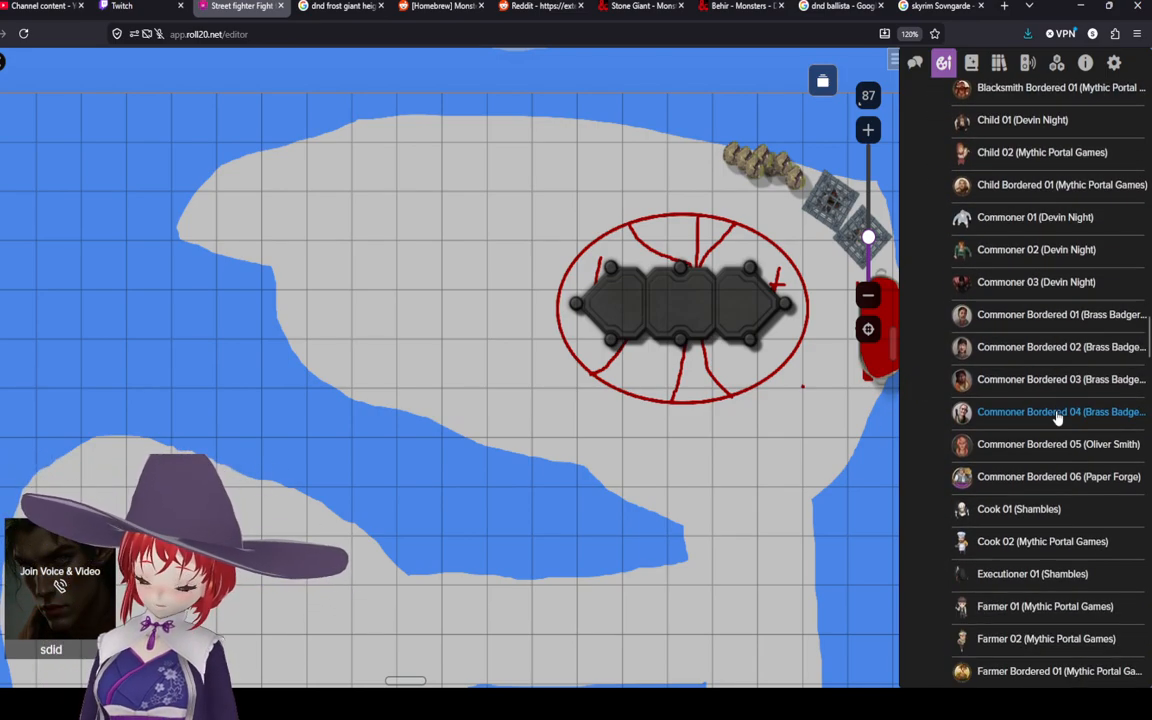
scroll(1050, 430, down, 4)
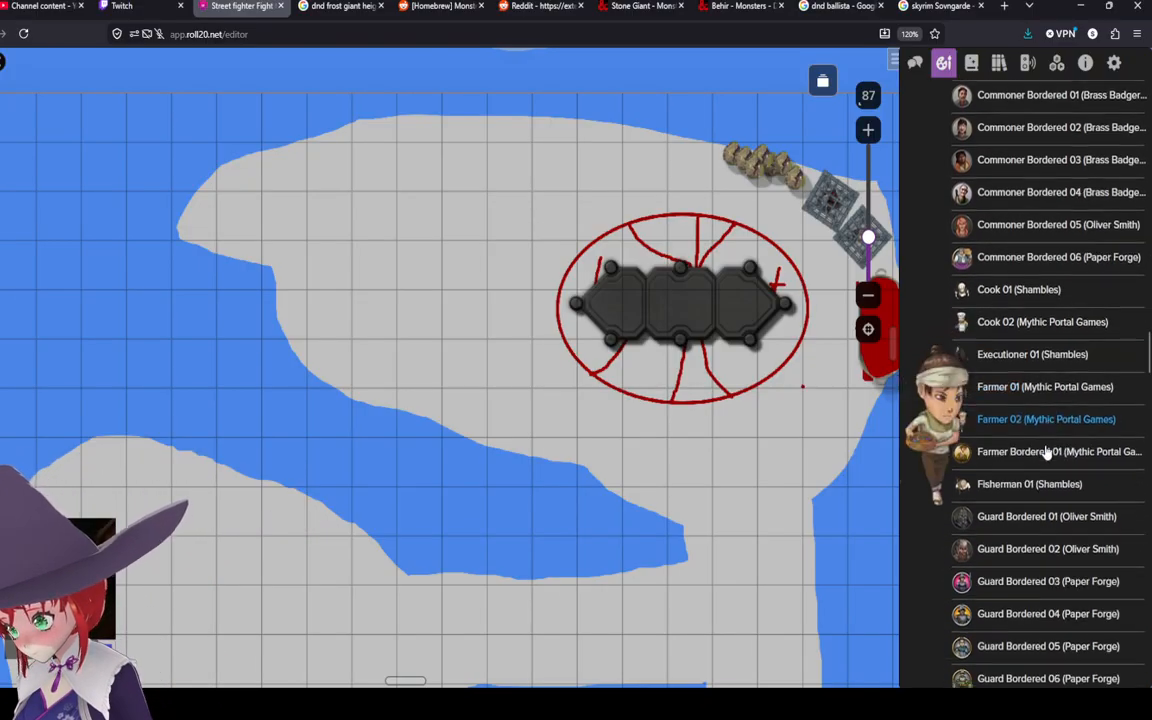
scroll(1040, 440, down, 10)
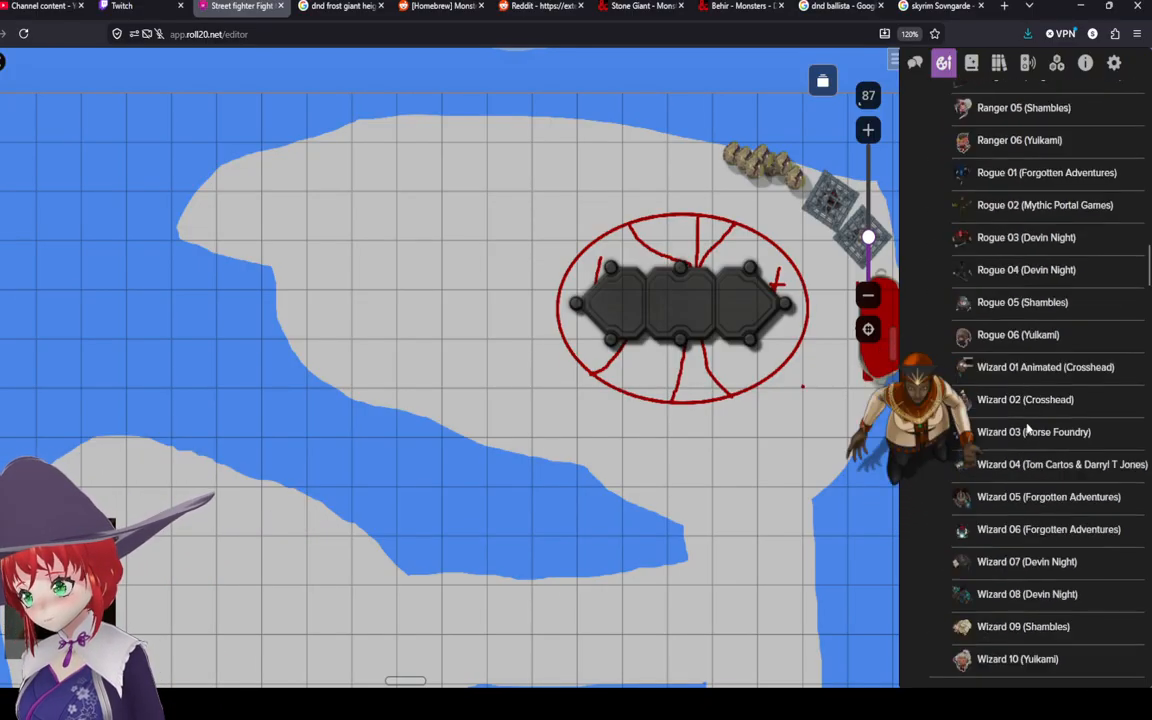
scroll(1027, 430, down, 20)
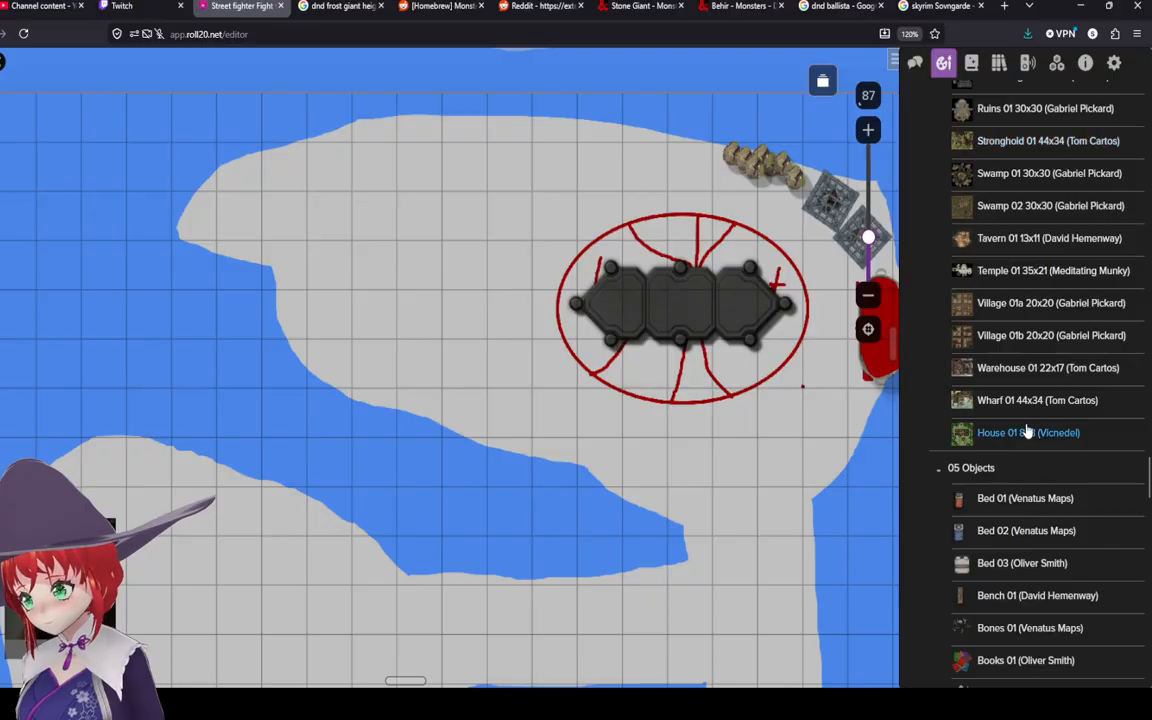
scroll(1027, 430, down, 3)
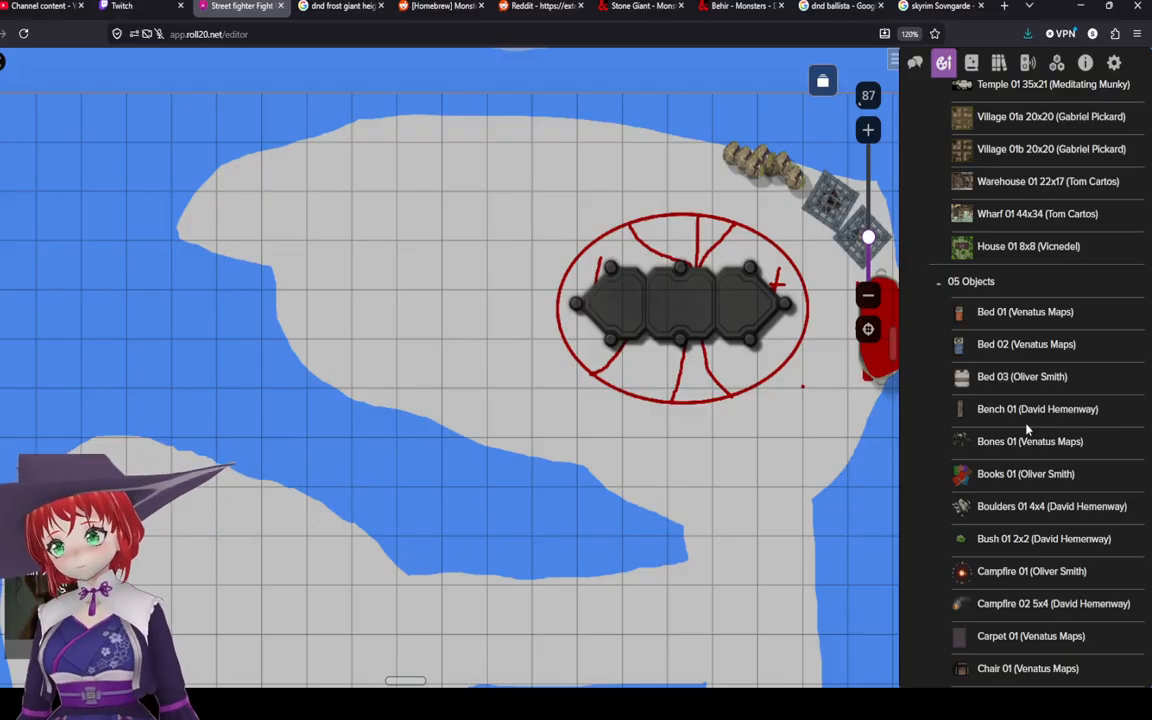
scroll(1032, 432, down, 3)
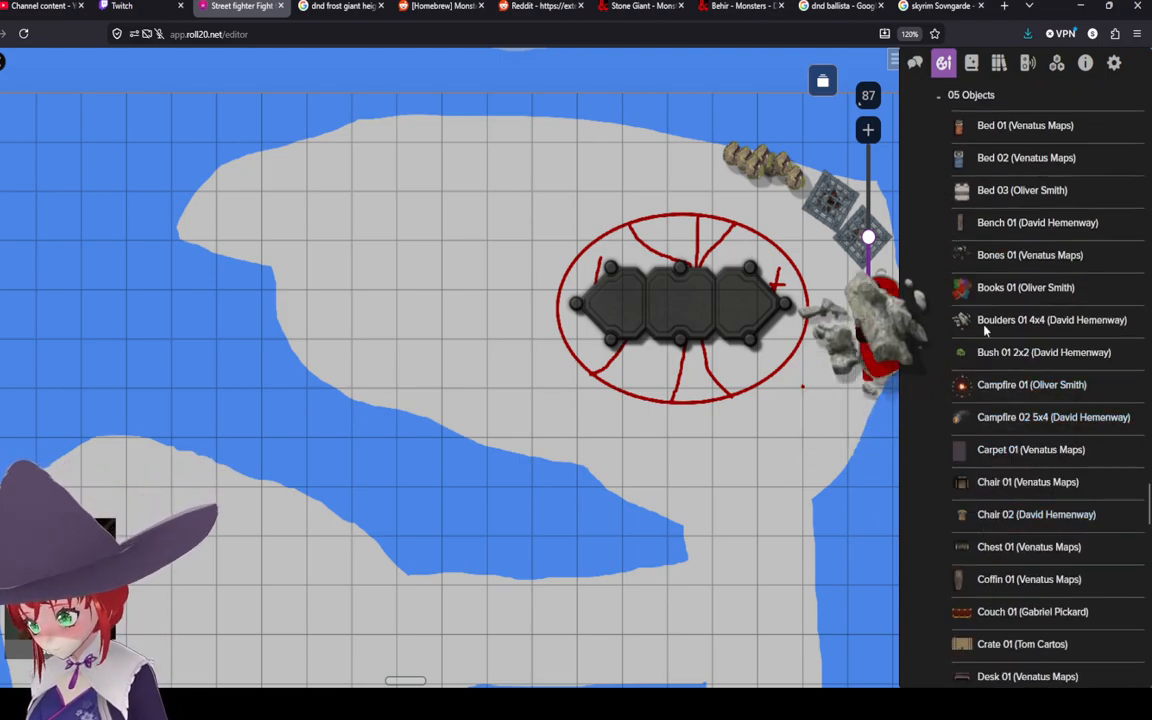
scroll(985, 320, down, 4)
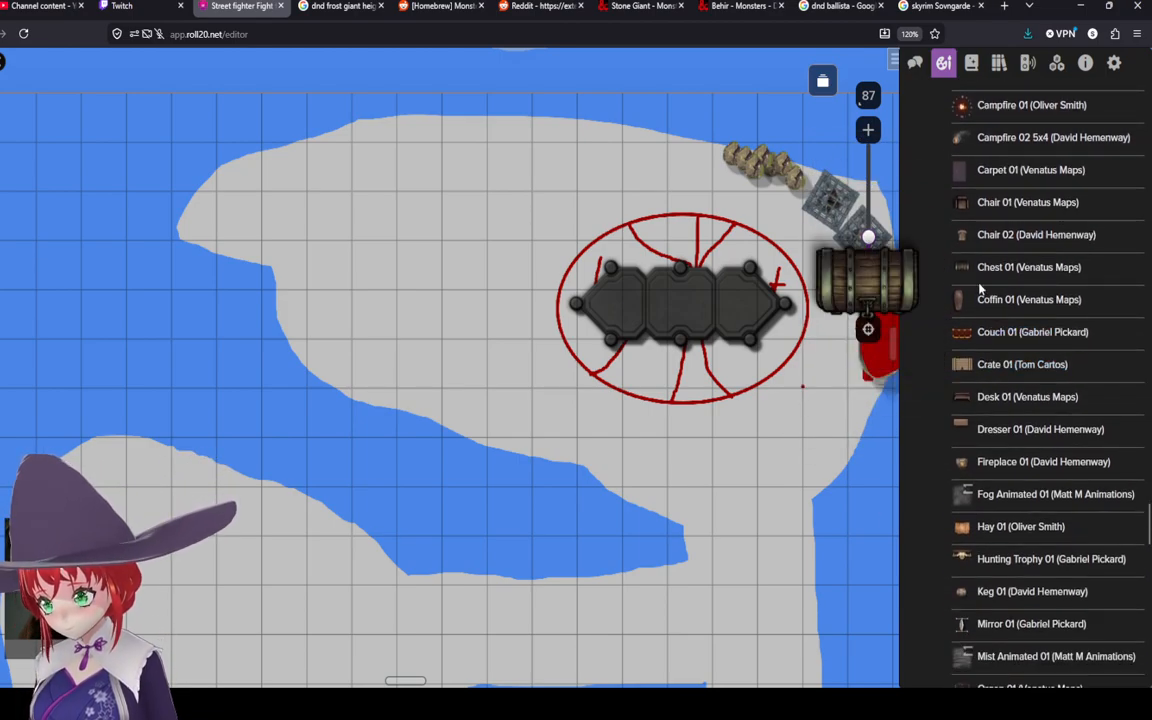
scroll(980, 335, down, 5)
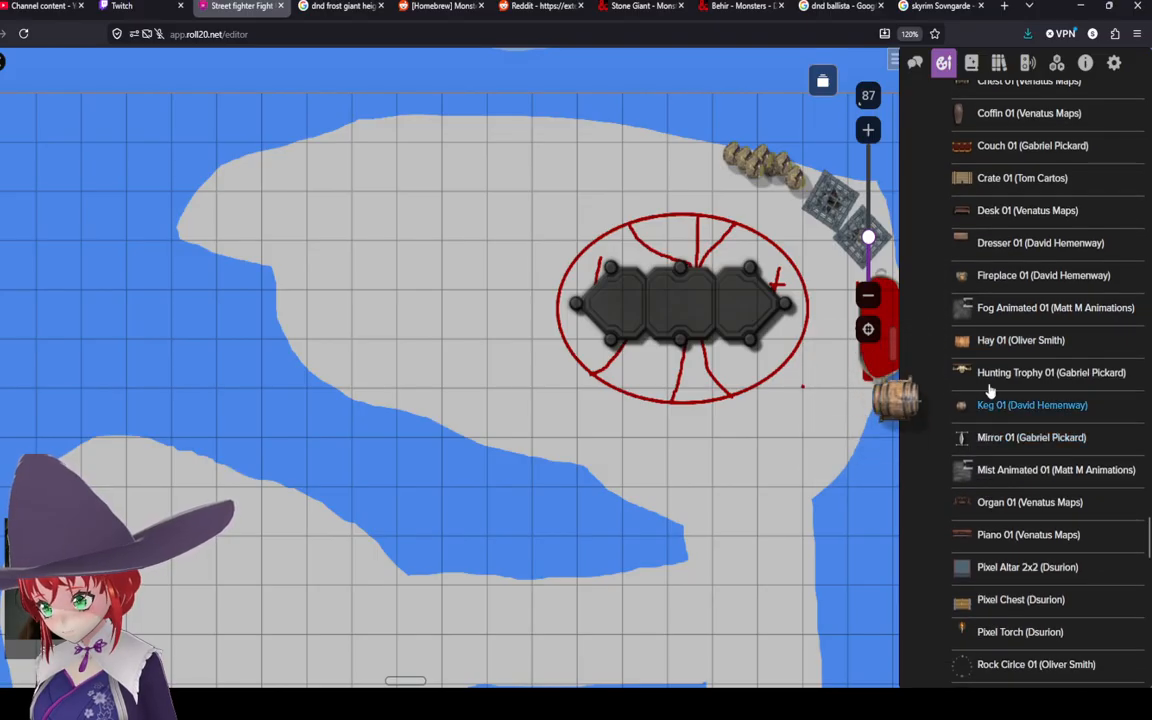
scroll(988, 375, down, 4)
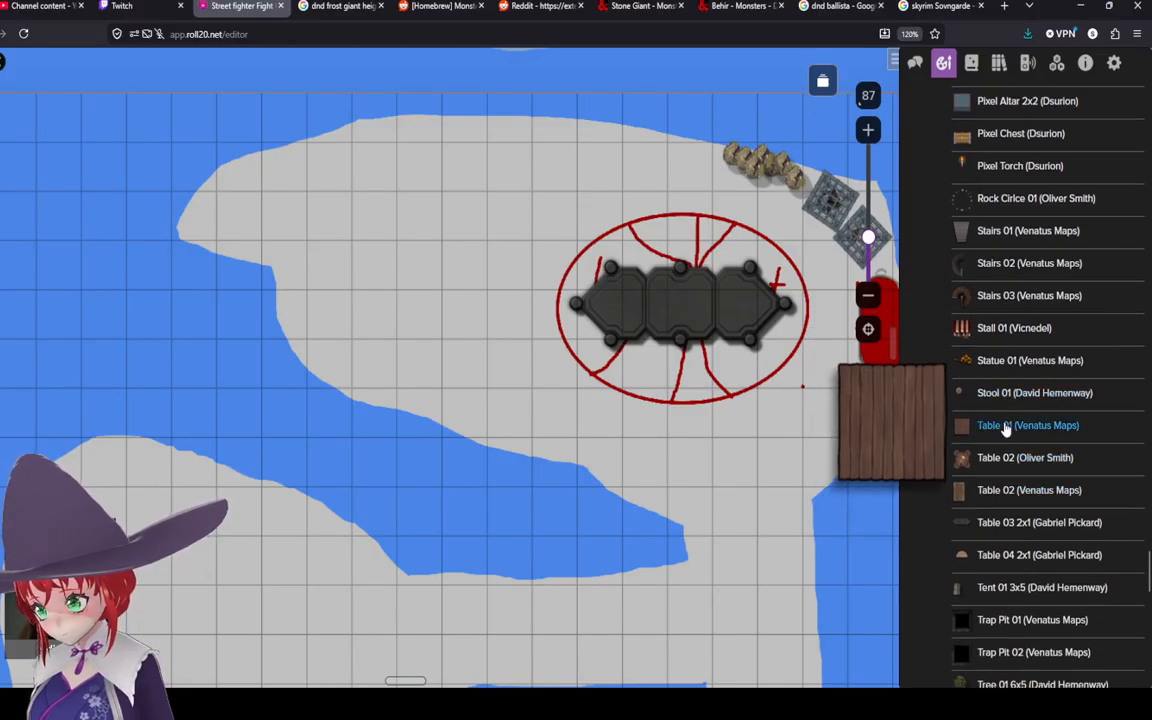
drag(1006, 428, 418, 363)
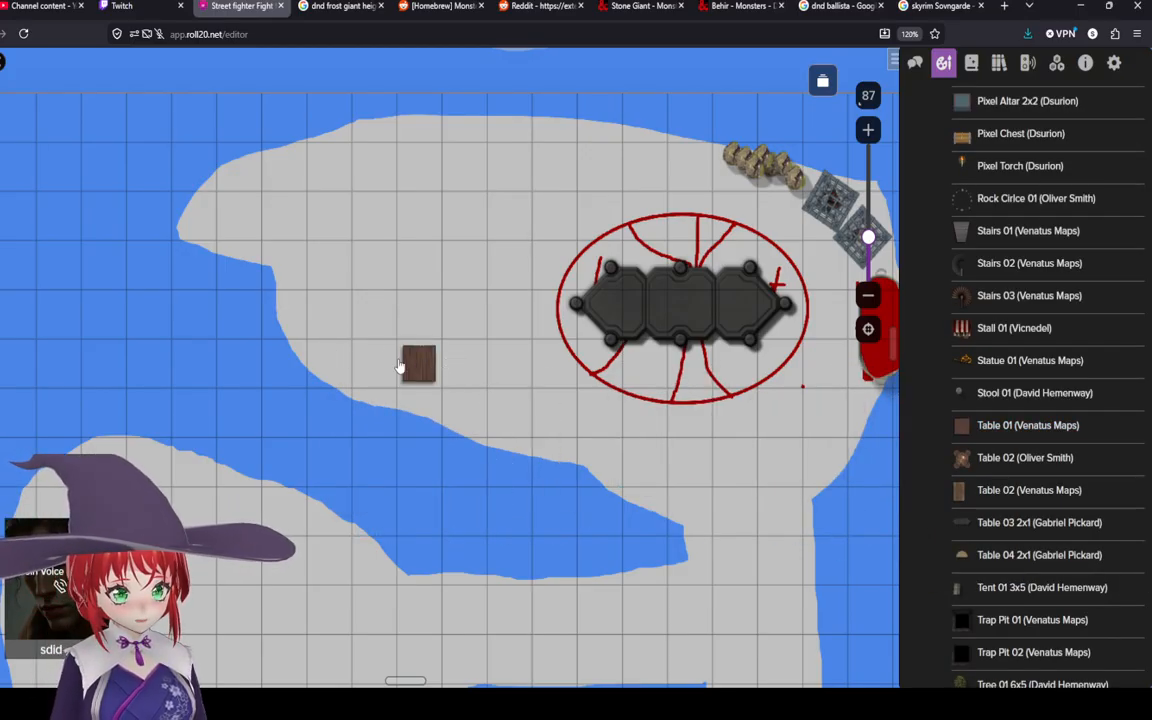
drag(419, 336, 419, 290)
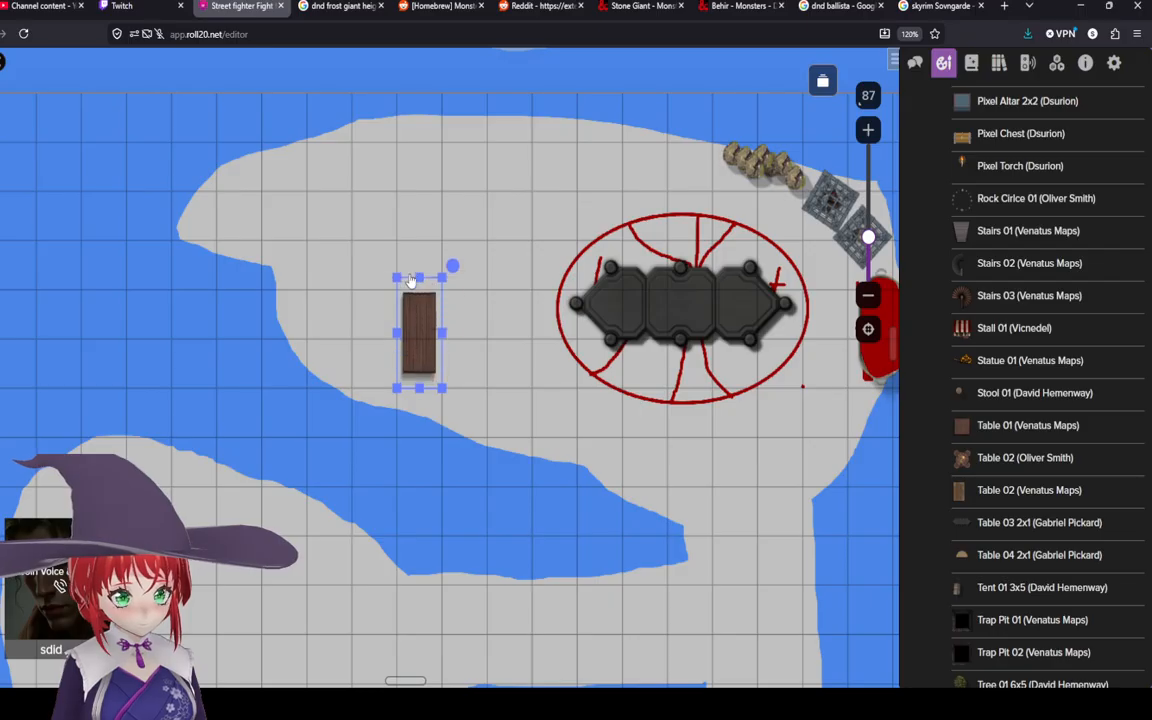
Step: Disable grid snapping on the Table 01, then move it onto the island's western tip and rotate it diagonally
right_click(417, 342)
mouse_move(522, 646)
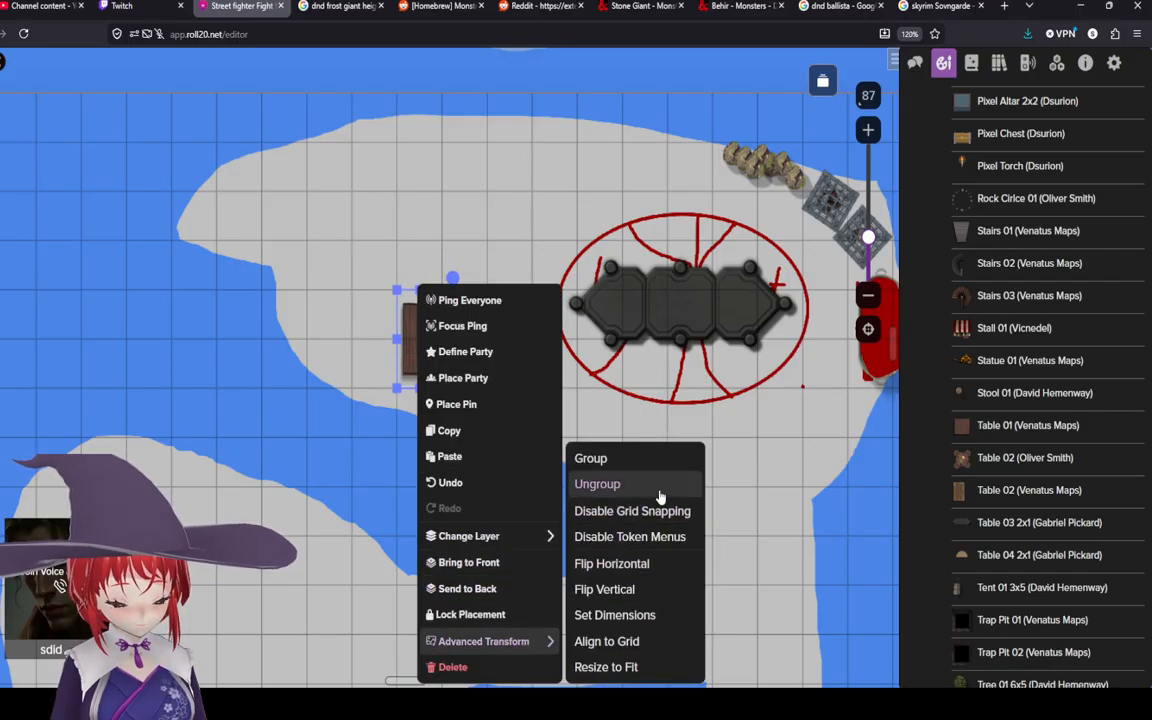
click(636, 519)
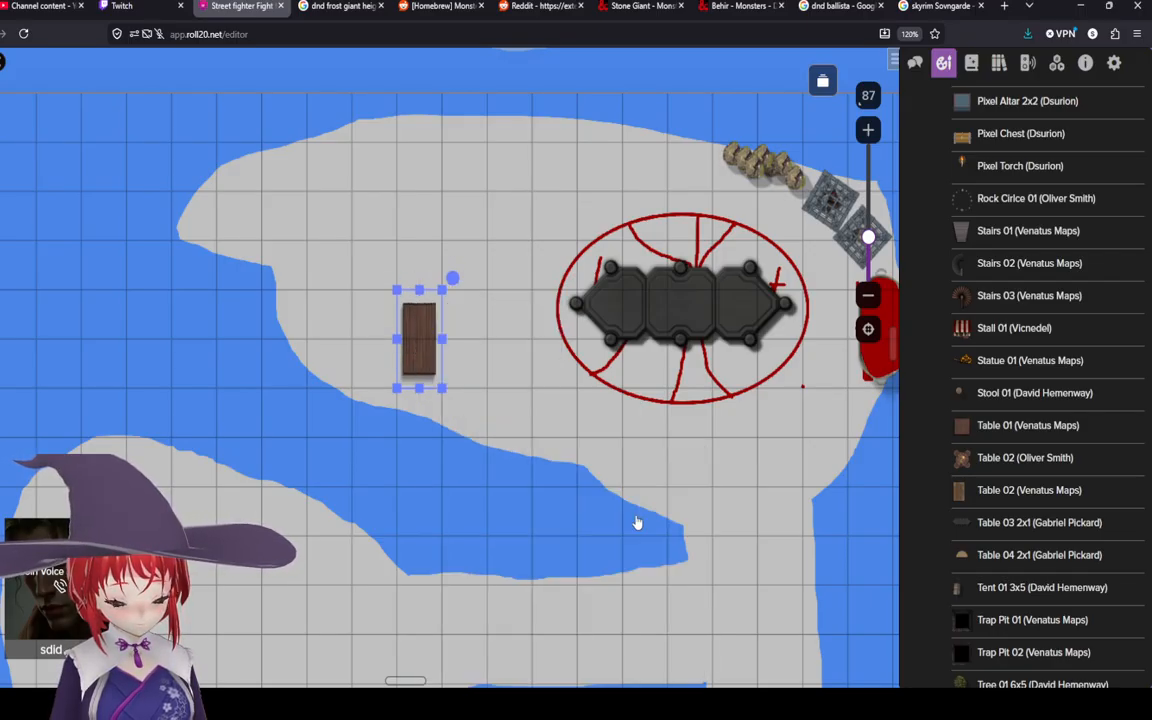
drag(414, 346, 353, 327)
click(364, 277)
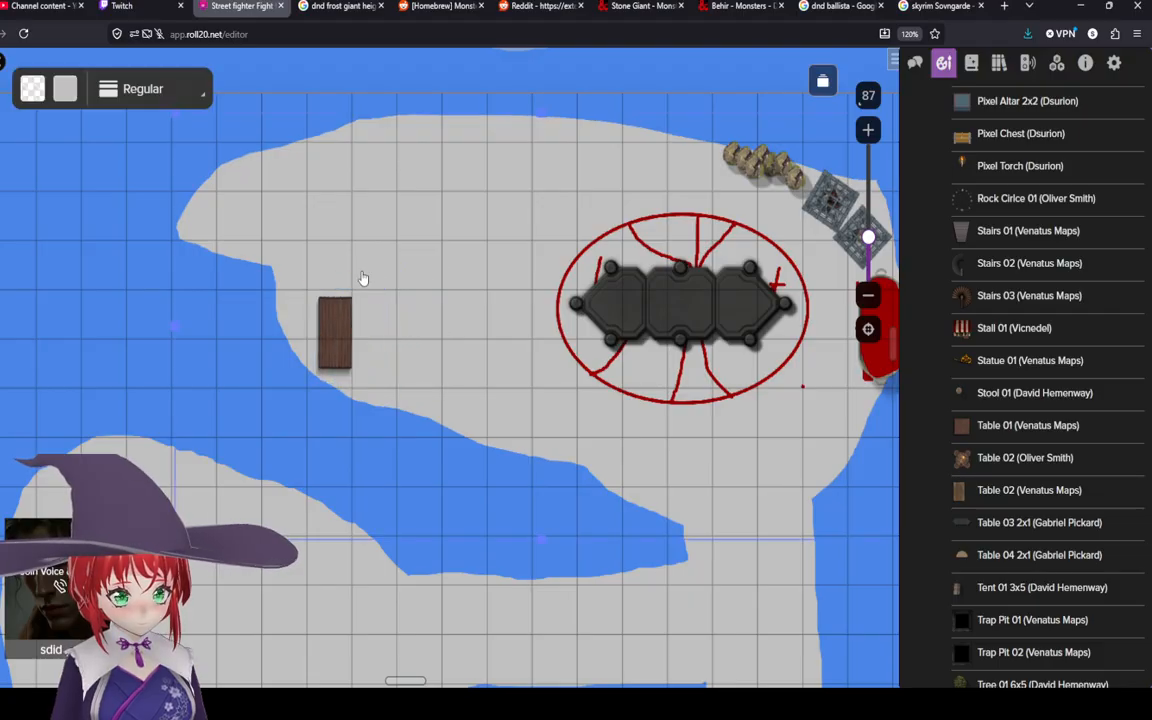
click(329, 323)
drag(371, 271, 319, 262)
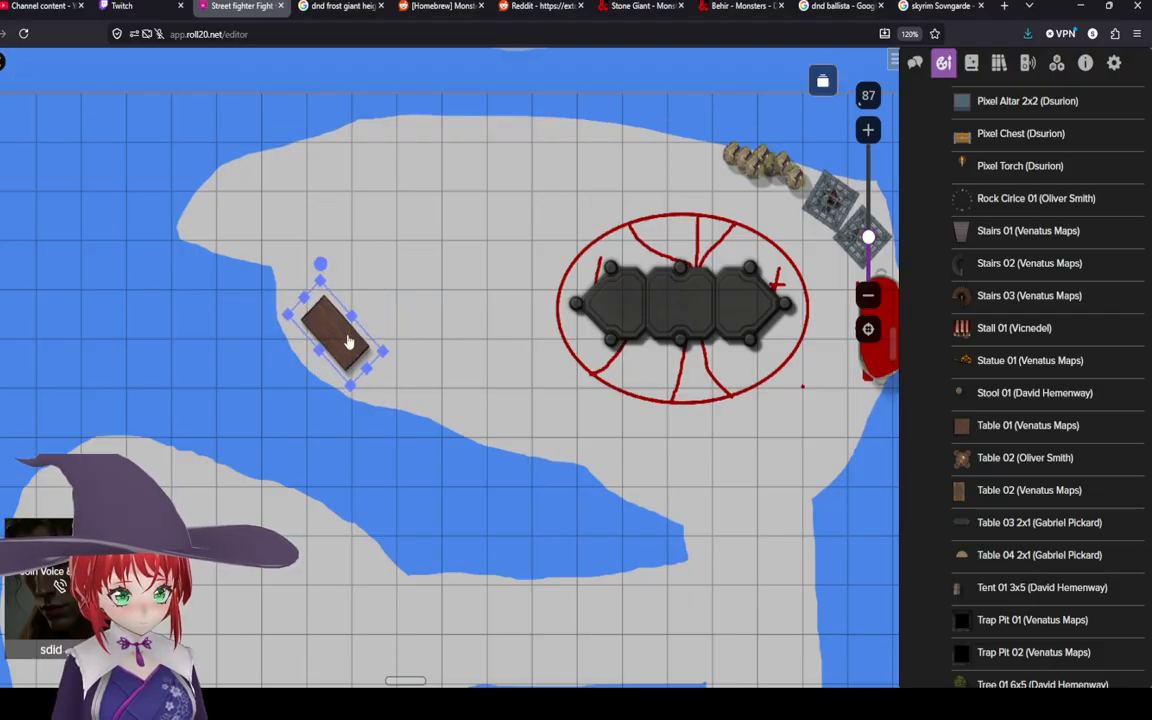
drag(347, 339, 248, 211)
drag(239, 164, 204, 183)
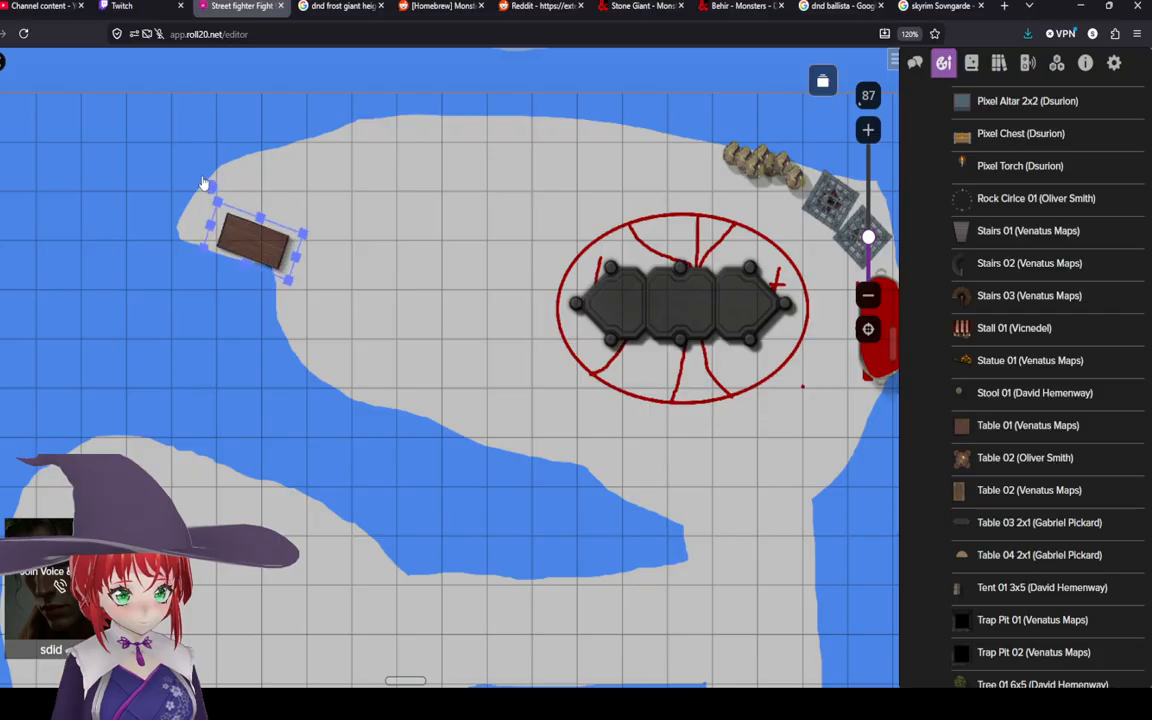
drag(249, 246, 291, 257)
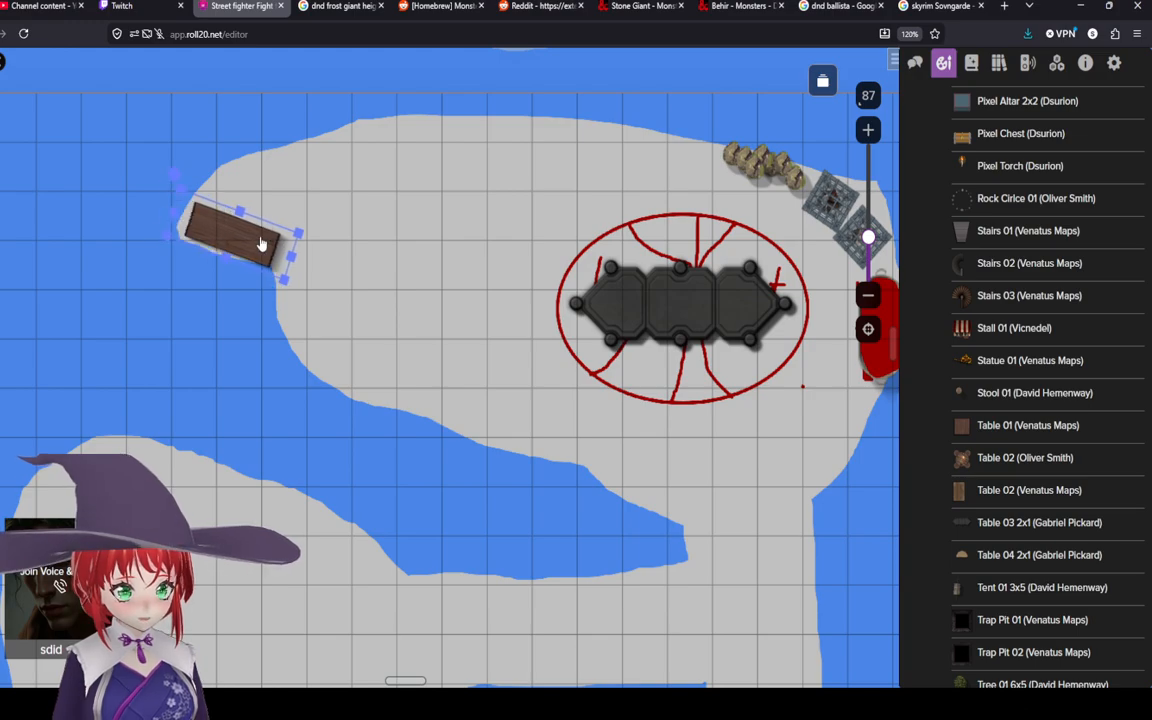
drag(175, 170, 171, 176)
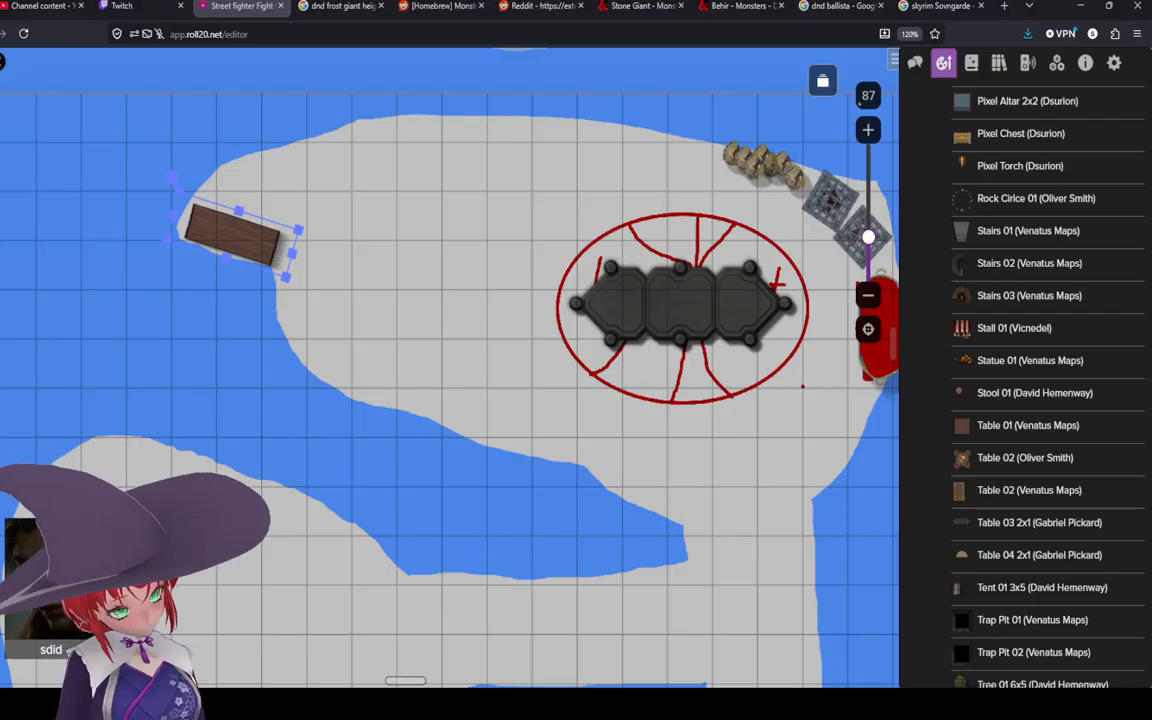
click(371, 313)
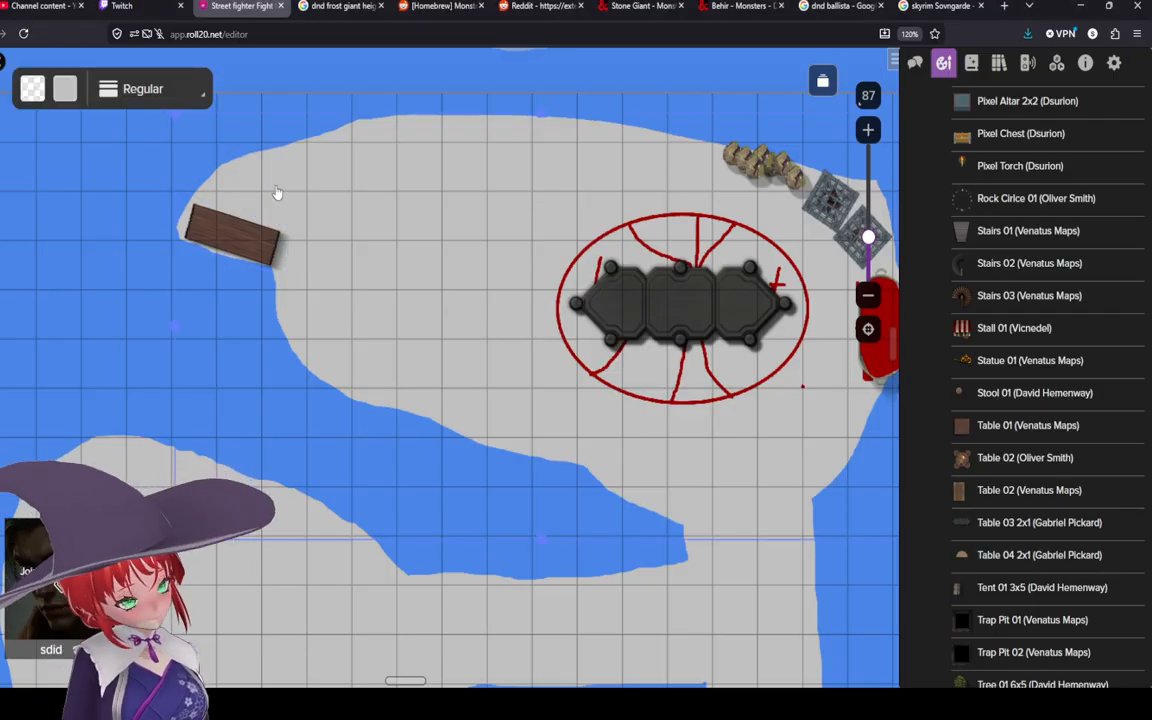
Step: Place a Chair 01 (Venatus Maps) on the table's north edge and bring the table to the front
click(210, 235)
click(3, 133)
scroll(460, 250, up, 3)
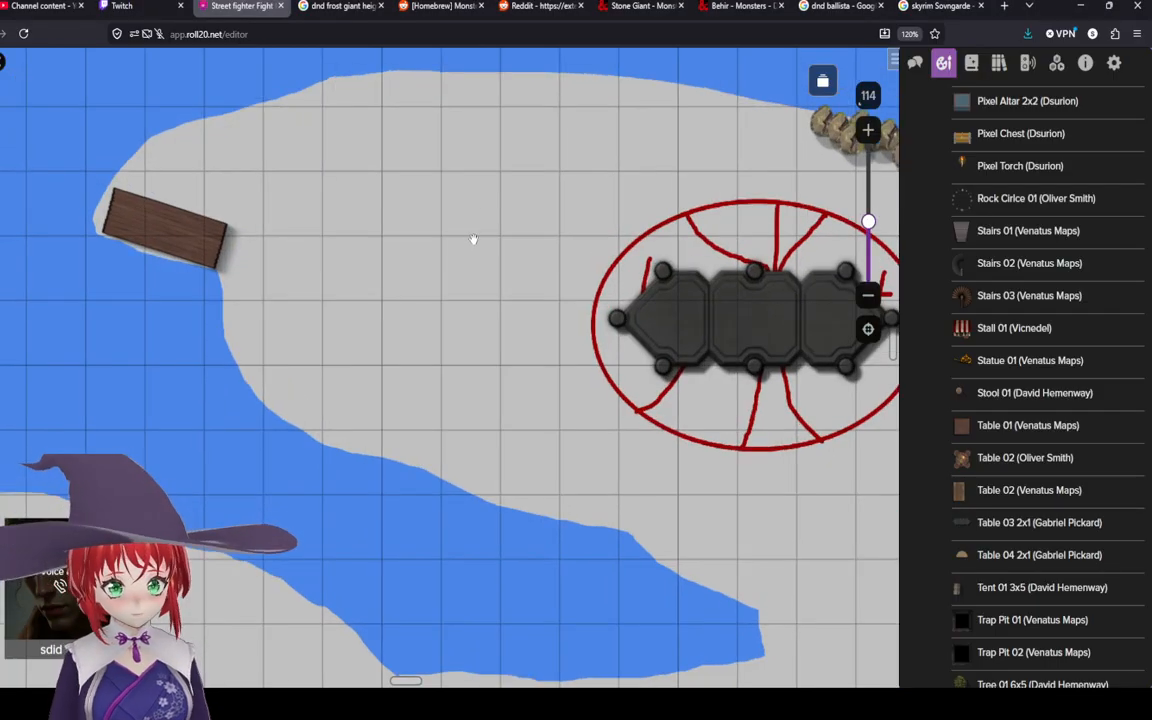
drag(575, 236, 553, 339)
scroll(213, 380, up, 3)
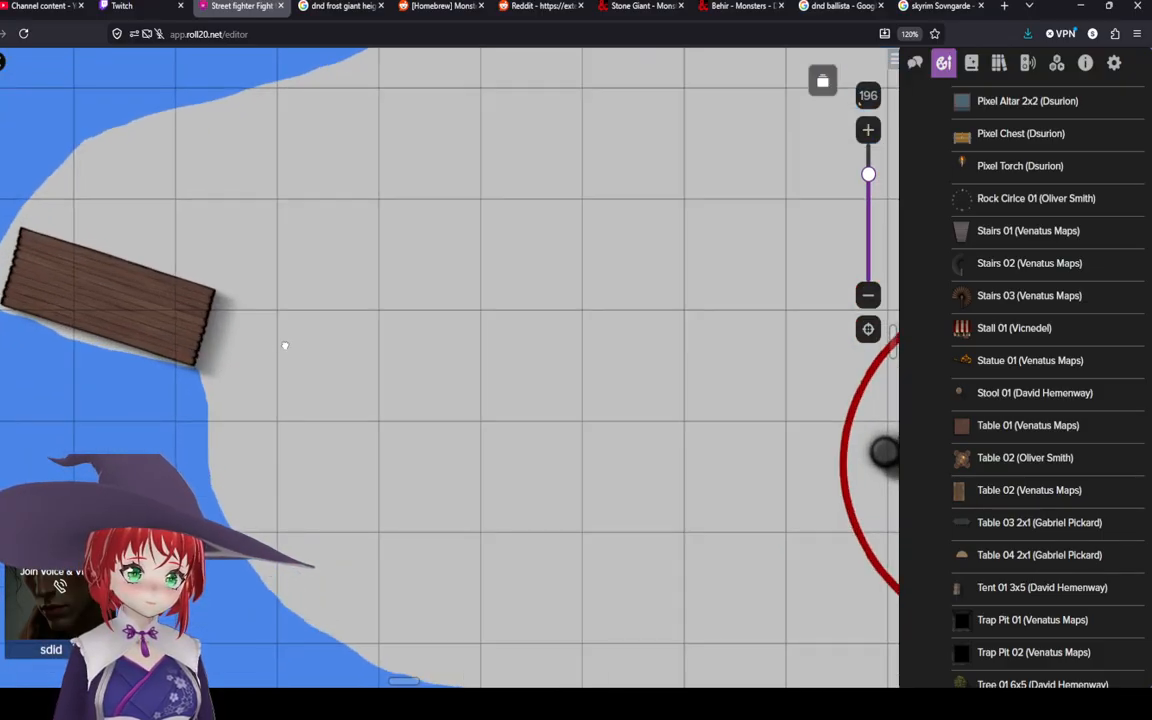
drag(283, 342, 429, 398)
mouse_move(1033, 585)
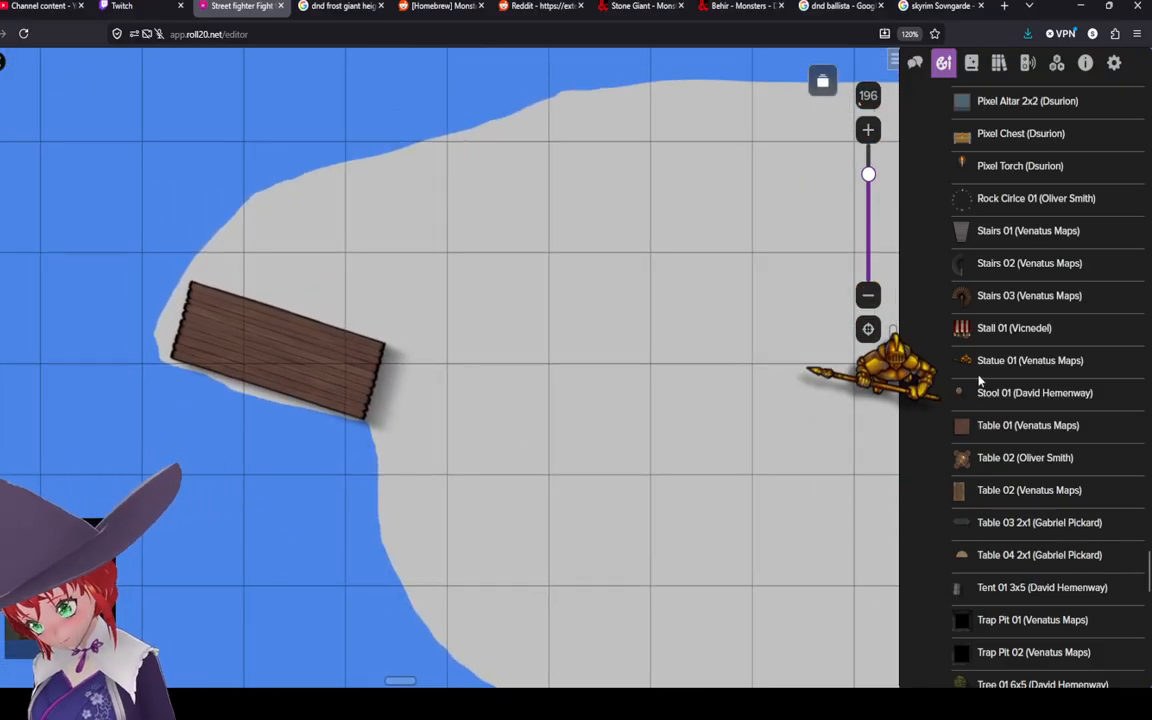
scroll(995, 250, up, 6)
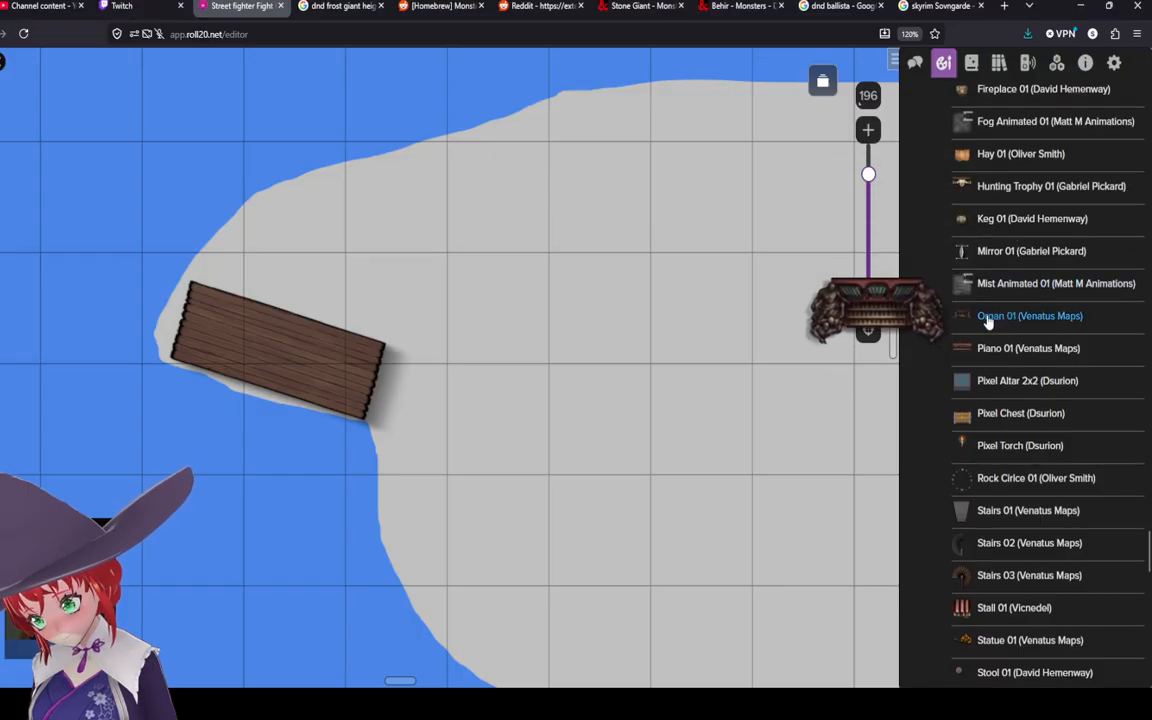
scroll(964, 309, up, 4)
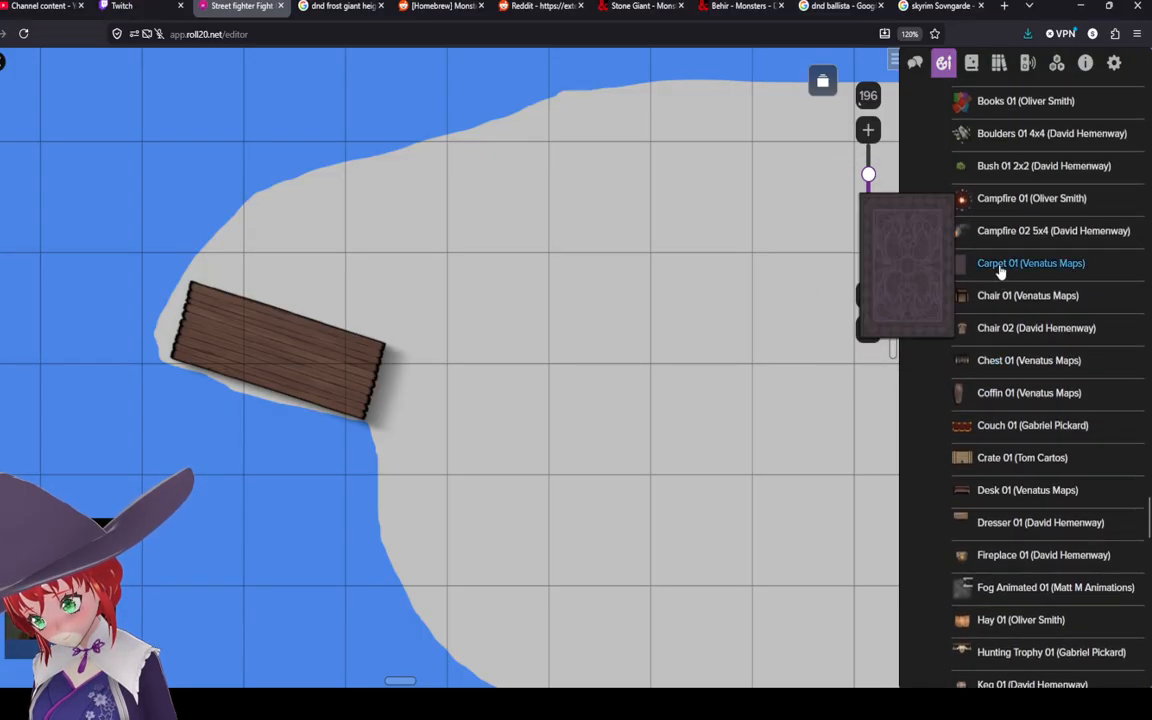
drag(965, 295, 325, 310)
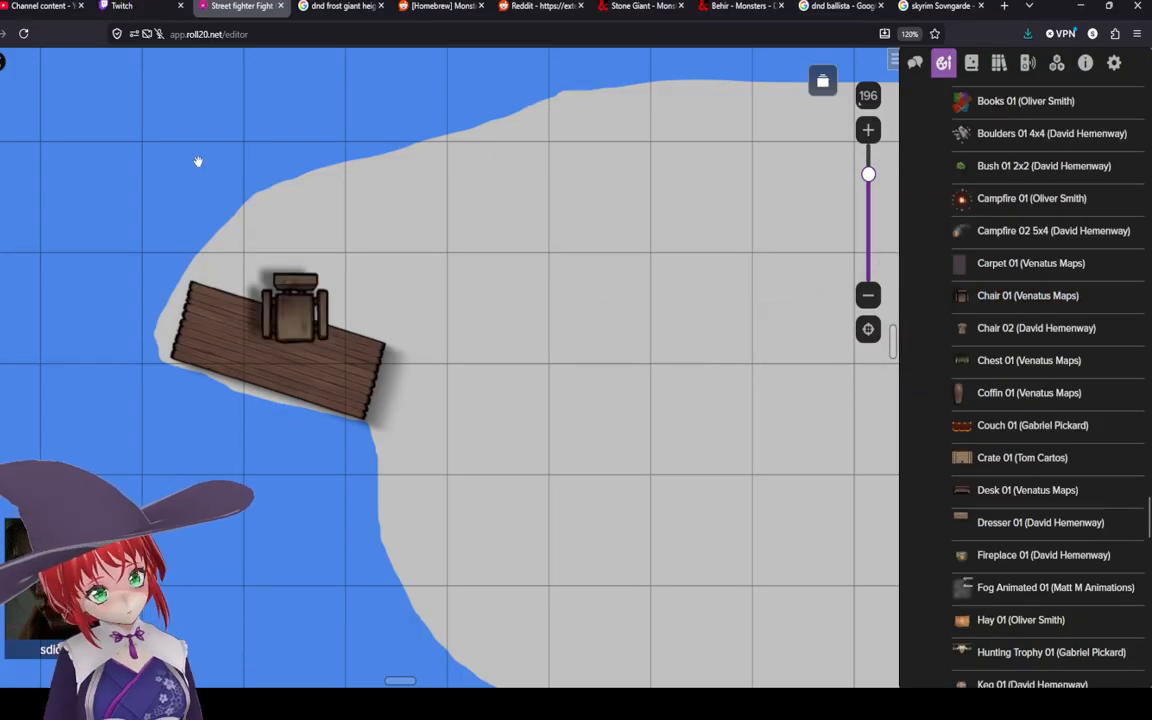
right_click(180, 325)
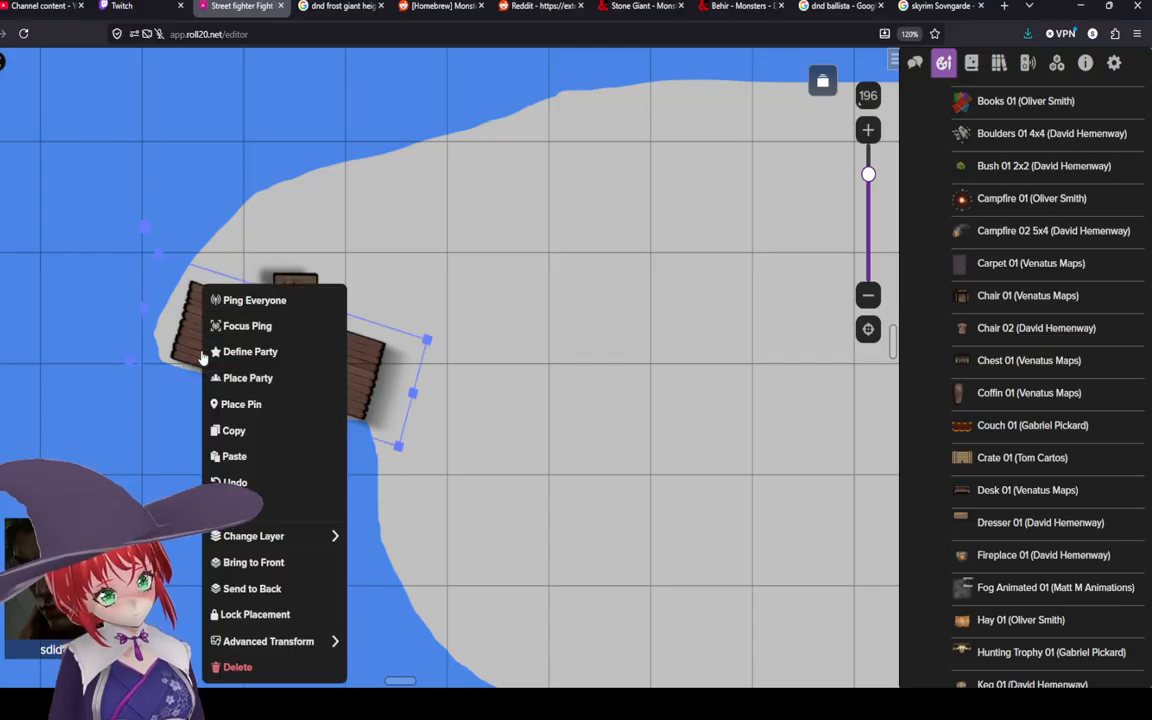
click(300, 562)
Step: Disable grid snapping on the chair, then nudge it onto the table's upper edge and rotate it to match
click(308, 298)
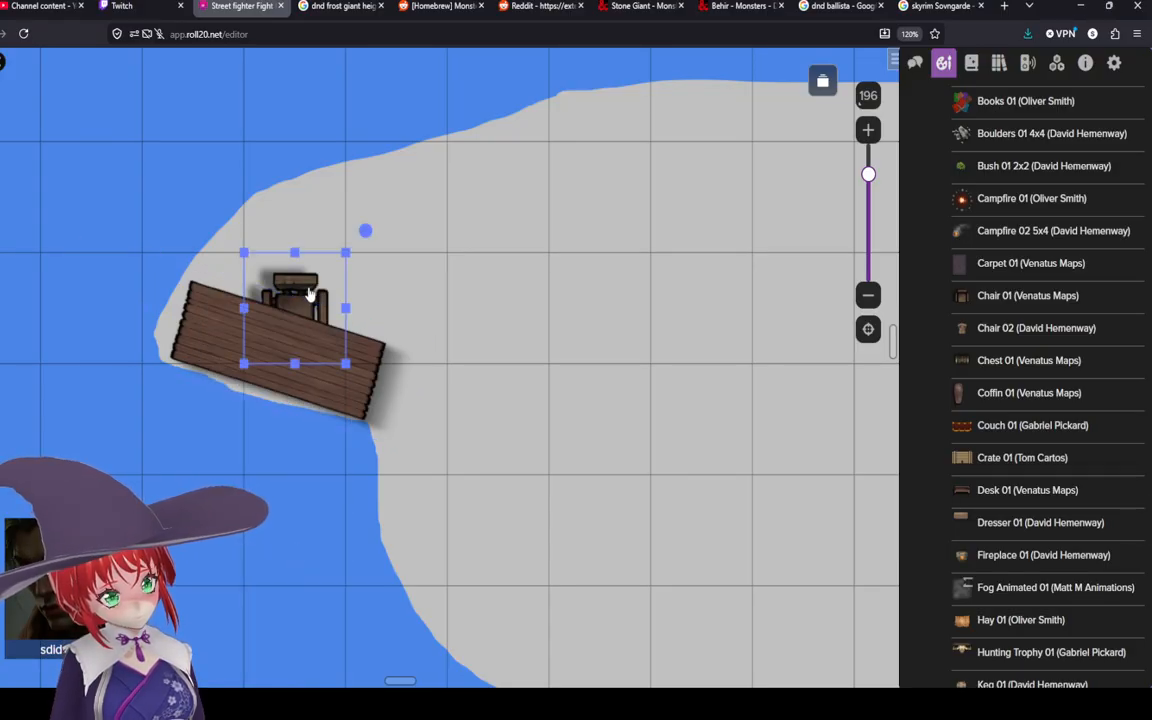
right_click(290, 288)
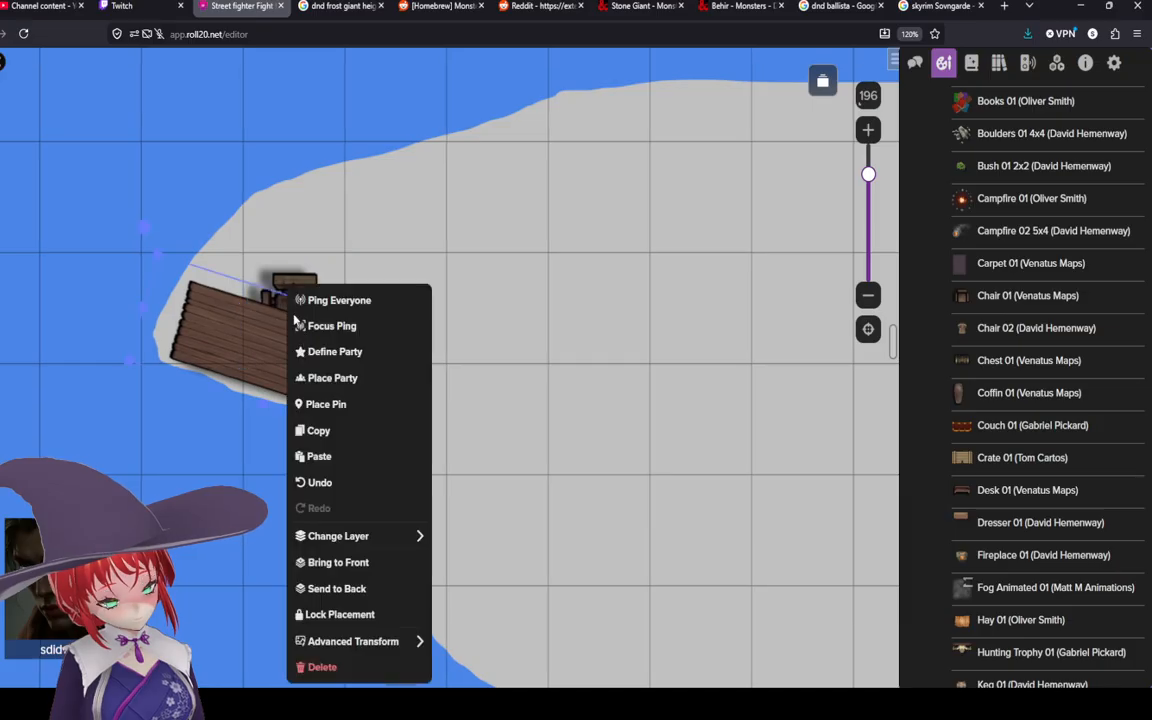
mouse_move(373, 641)
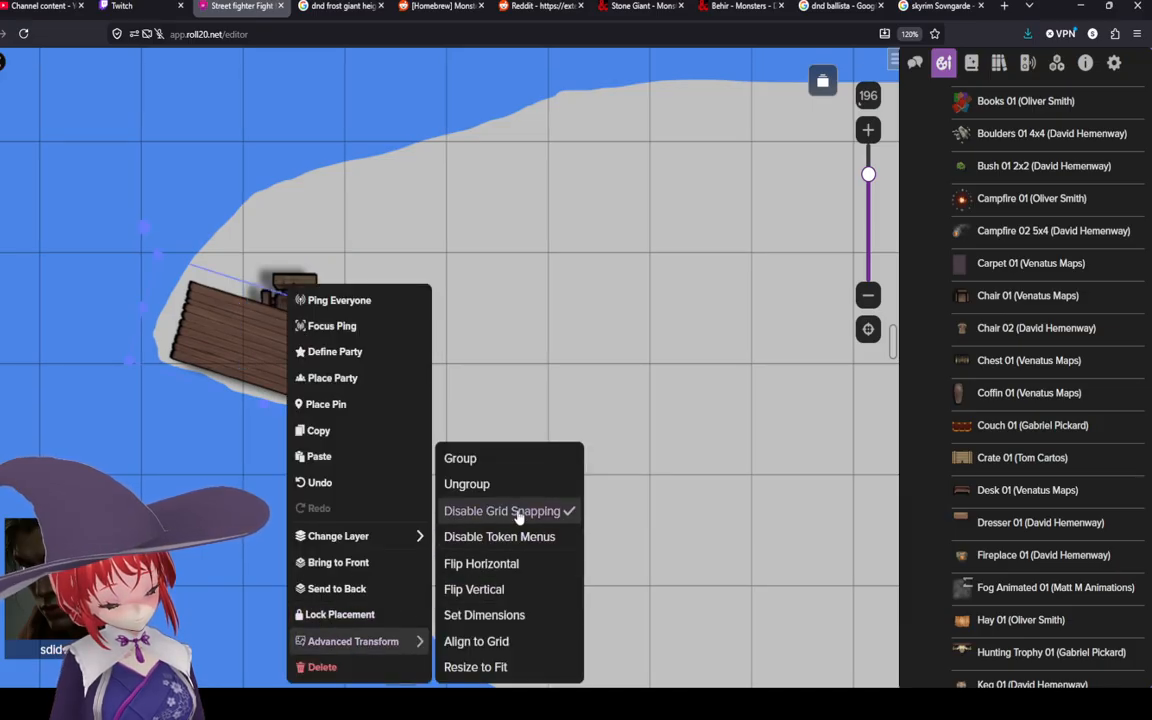
click(518, 511)
right_click(297, 297)
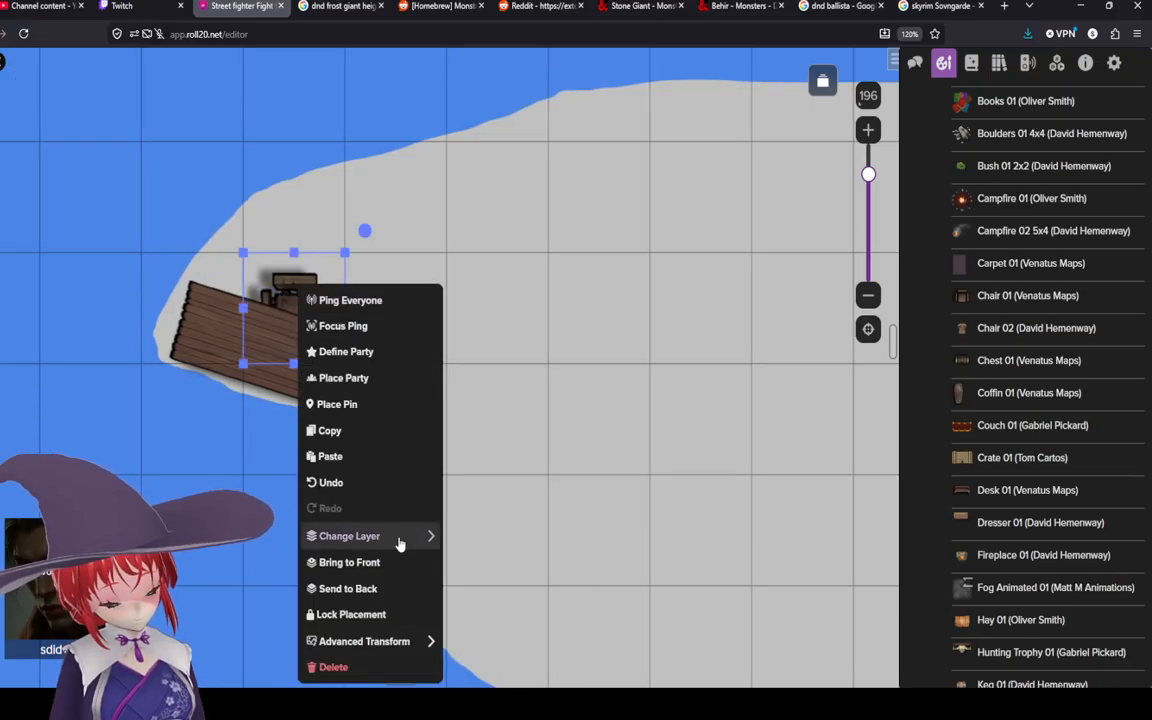
mouse_move(380, 645)
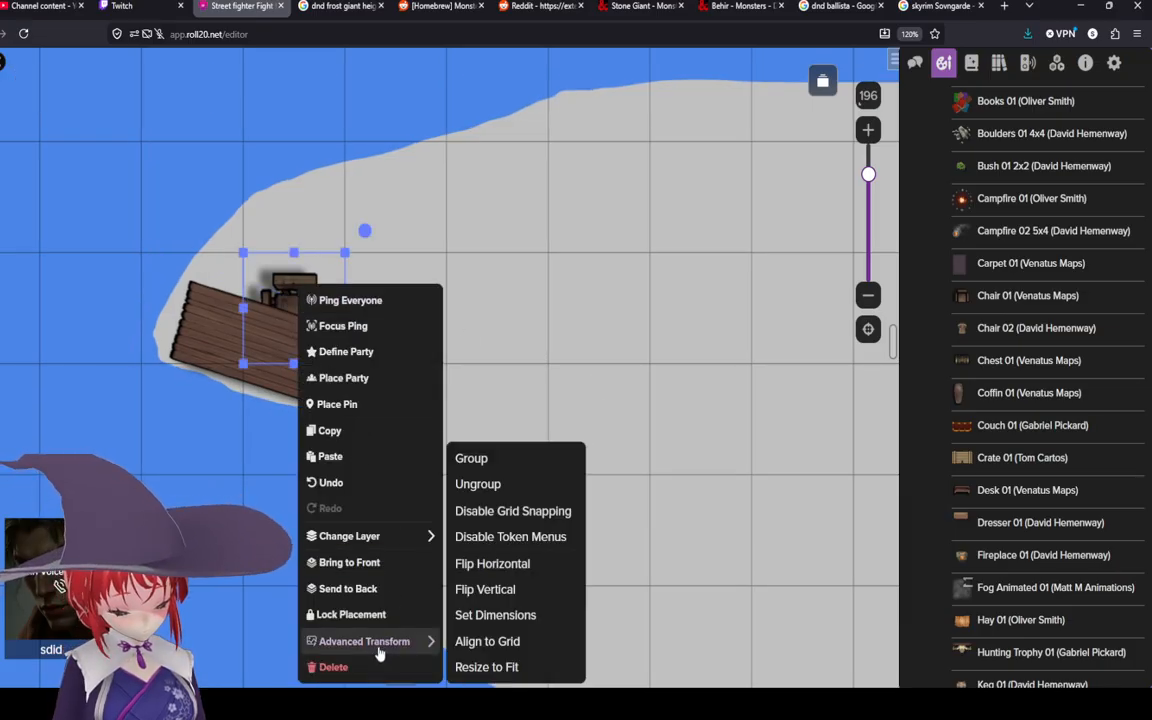
click(548, 513)
drag(304, 306, 292, 288)
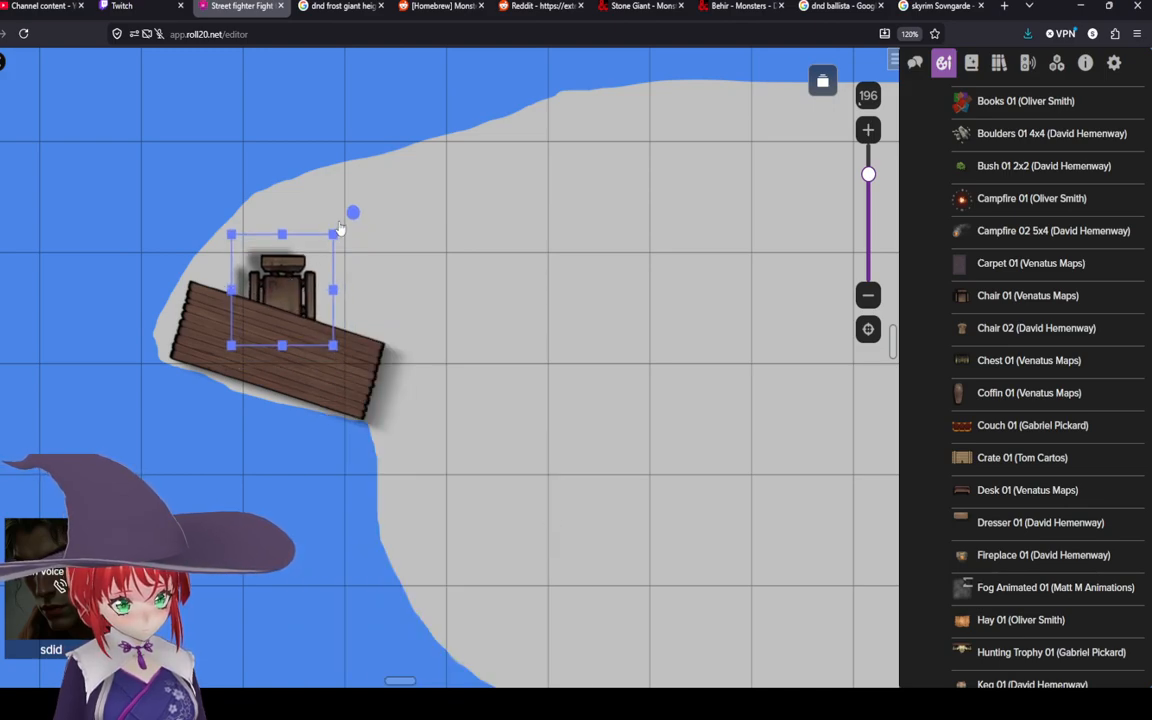
drag(339, 228, 329, 197)
click(537, 330)
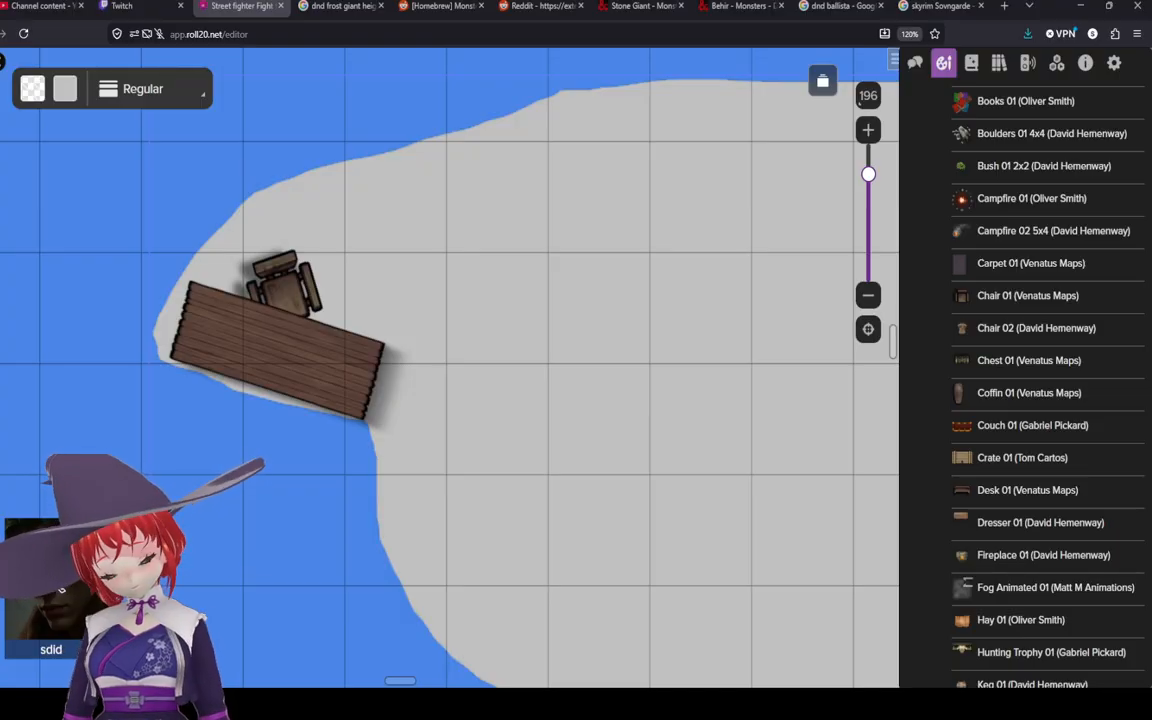
Step: Scroll through the art library's free asset list looking for further props and tokens
scroll(1027, 487, down, 1)
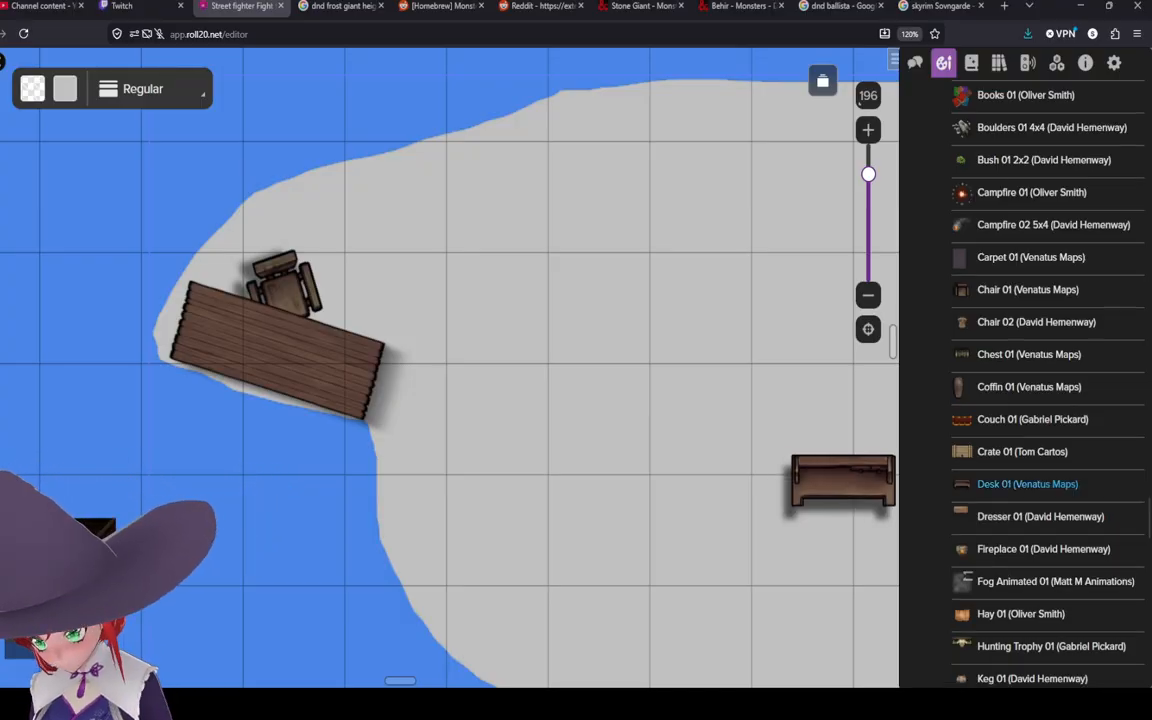
scroll(1027, 484, down, 4)
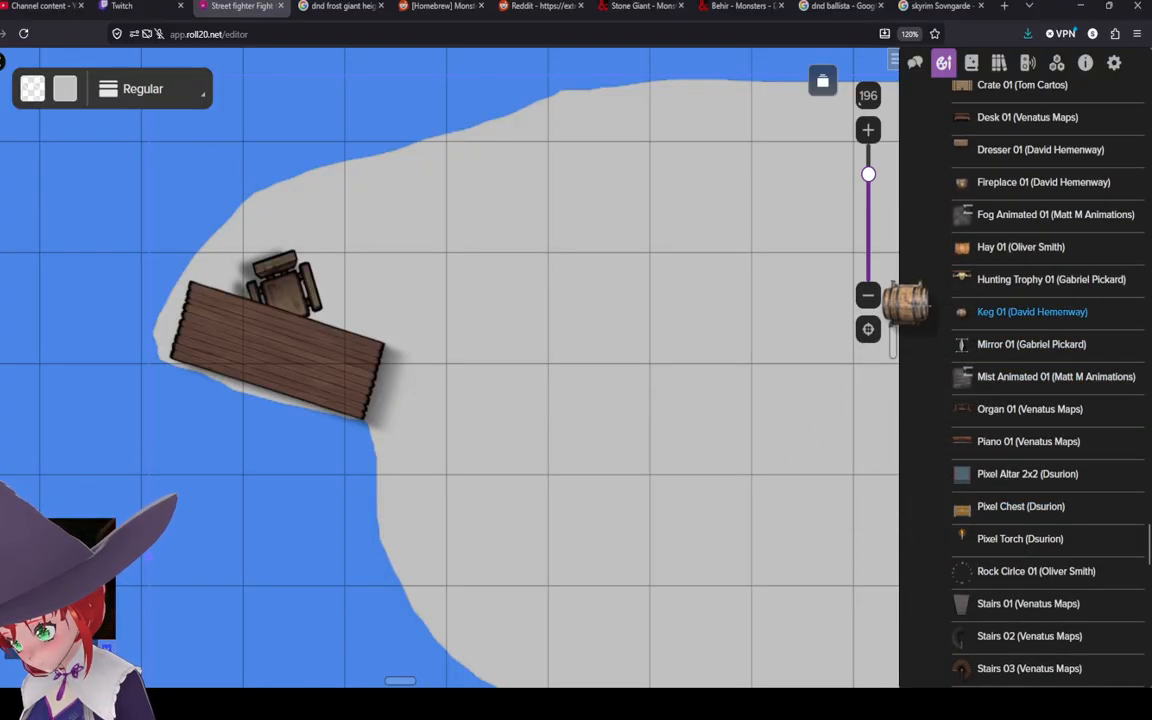
scroll(1030, 390, down, 5)
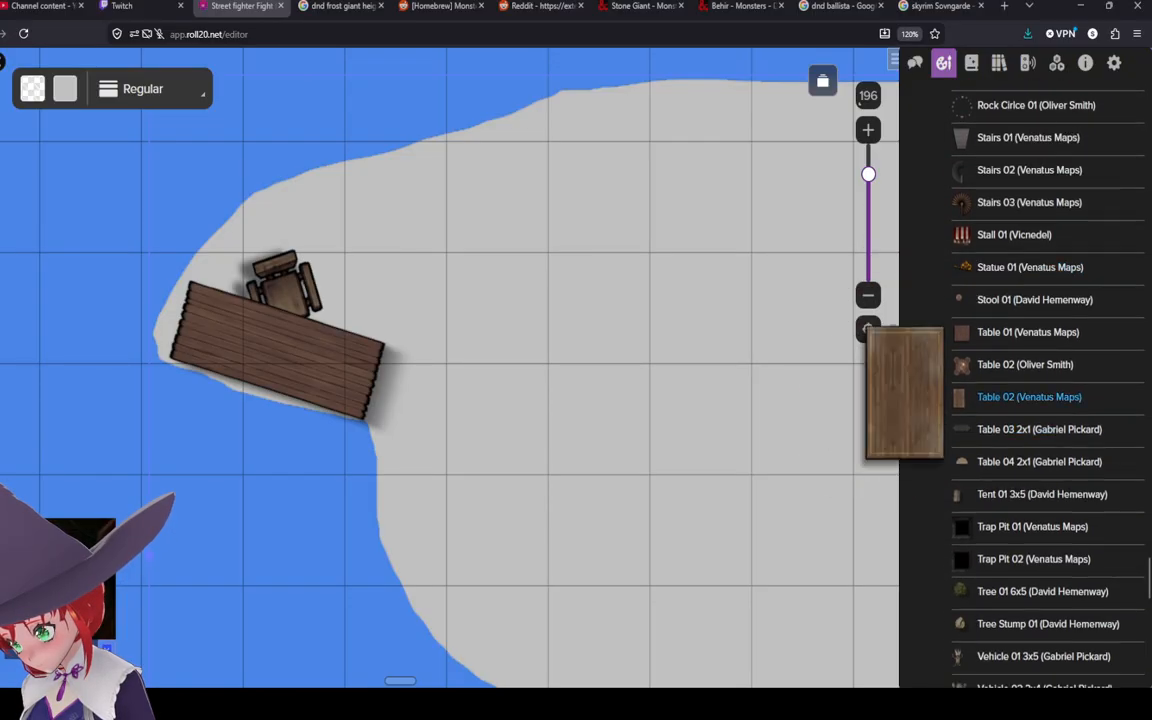
scroll(1030, 420, down, 4)
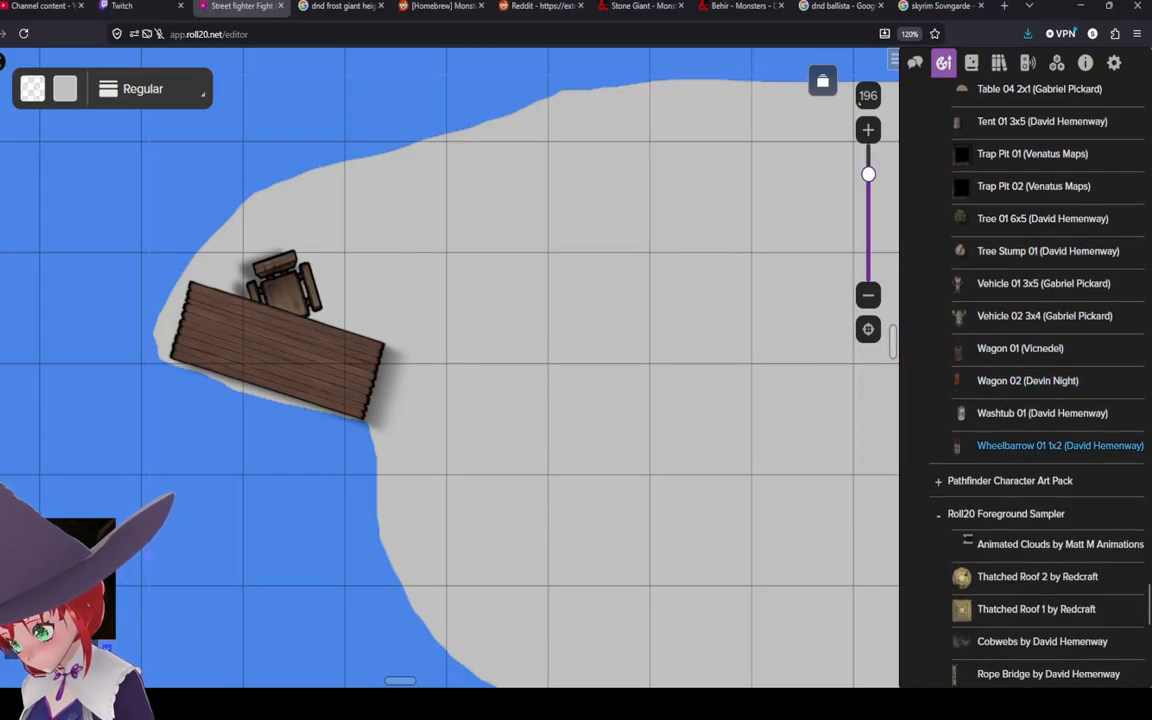
scroll(1030, 420, down, 5)
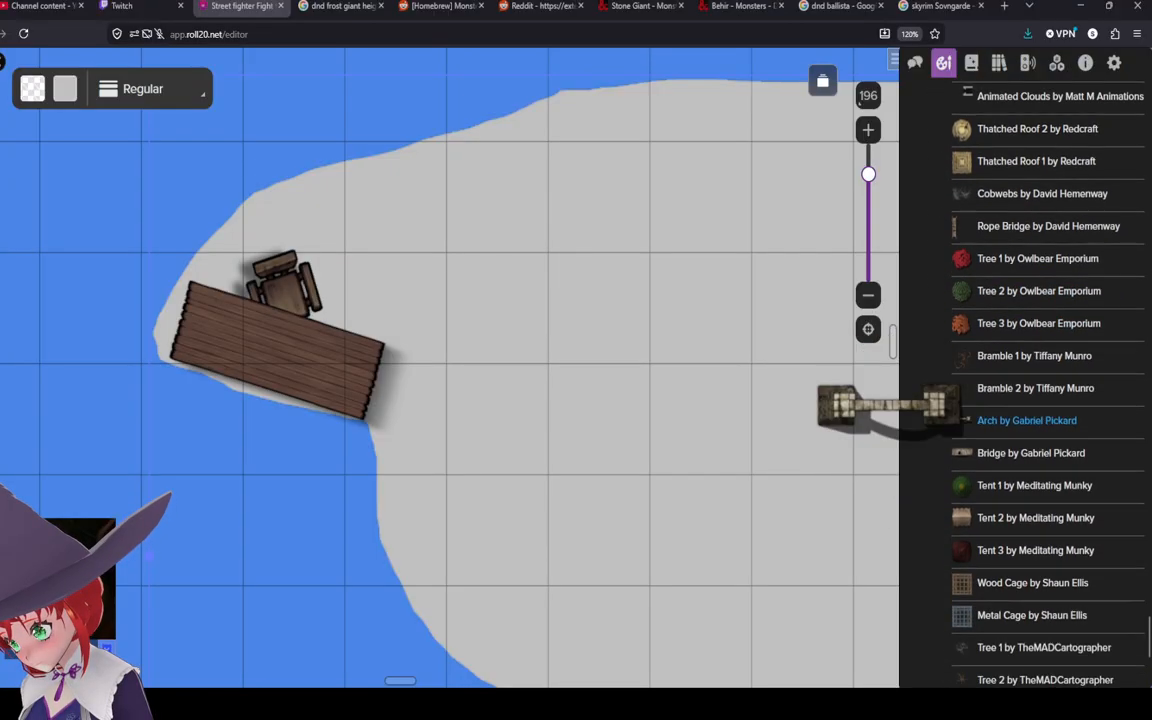
scroll(1030, 450, down, 3)
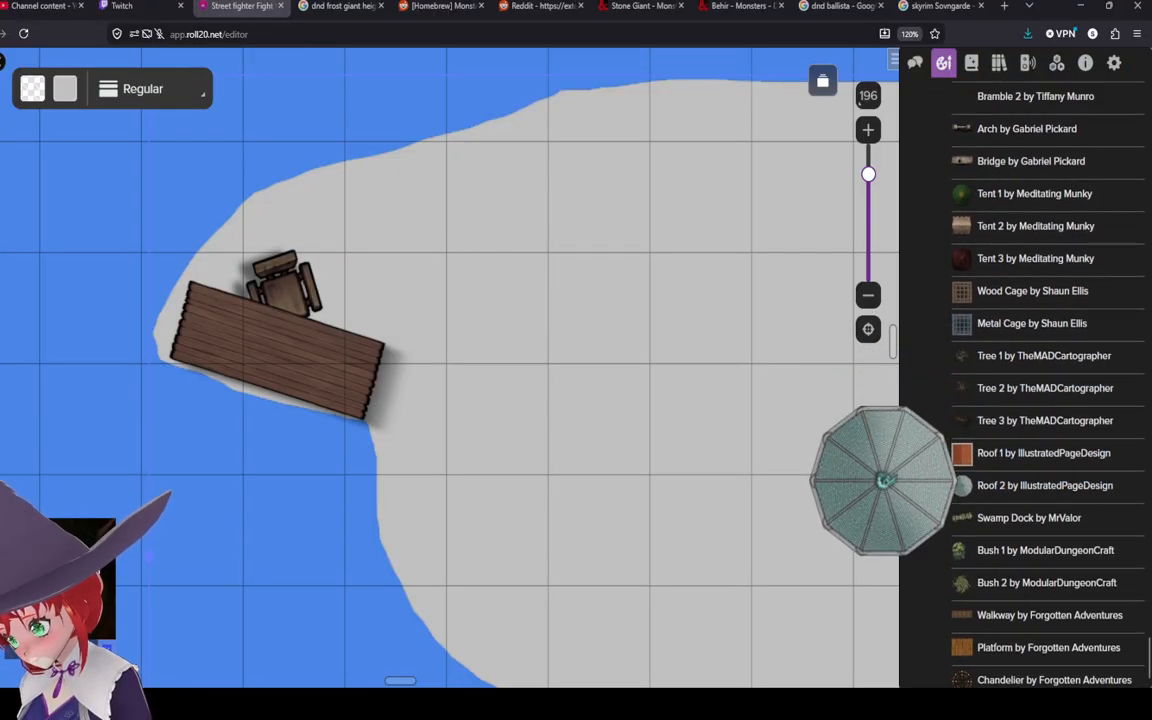
scroll(1030, 485, up, 10)
scroll(1030, 389, down, 1)
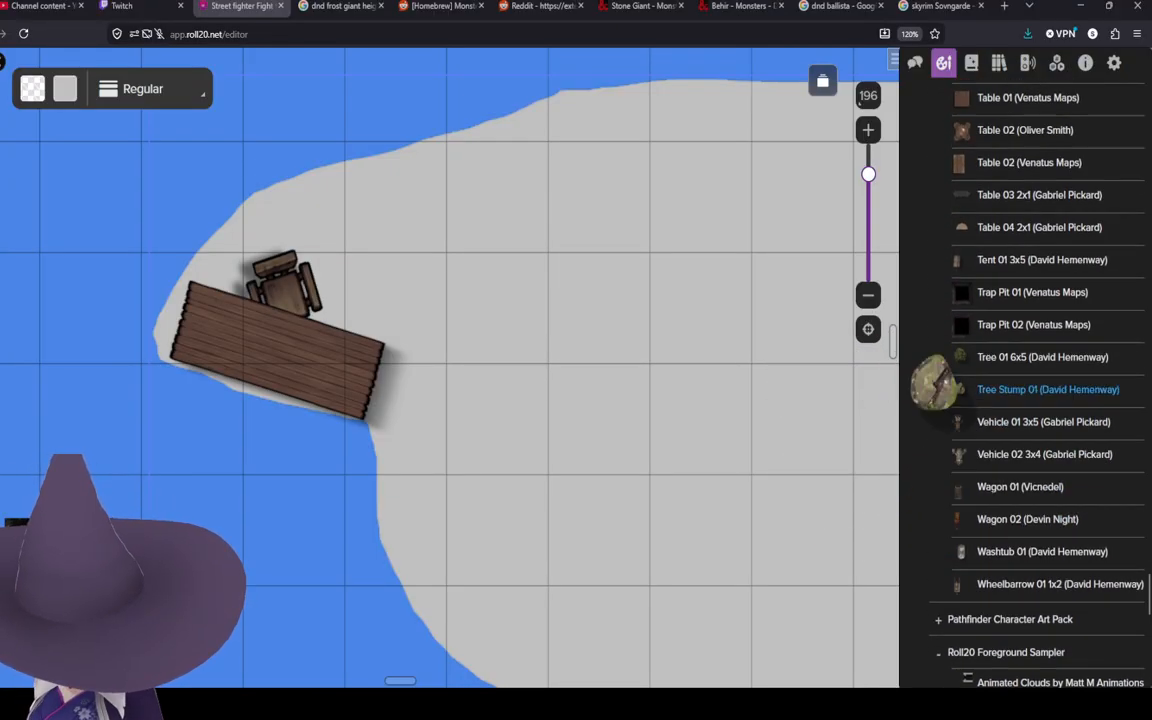
scroll(1030, 420, up, 3)
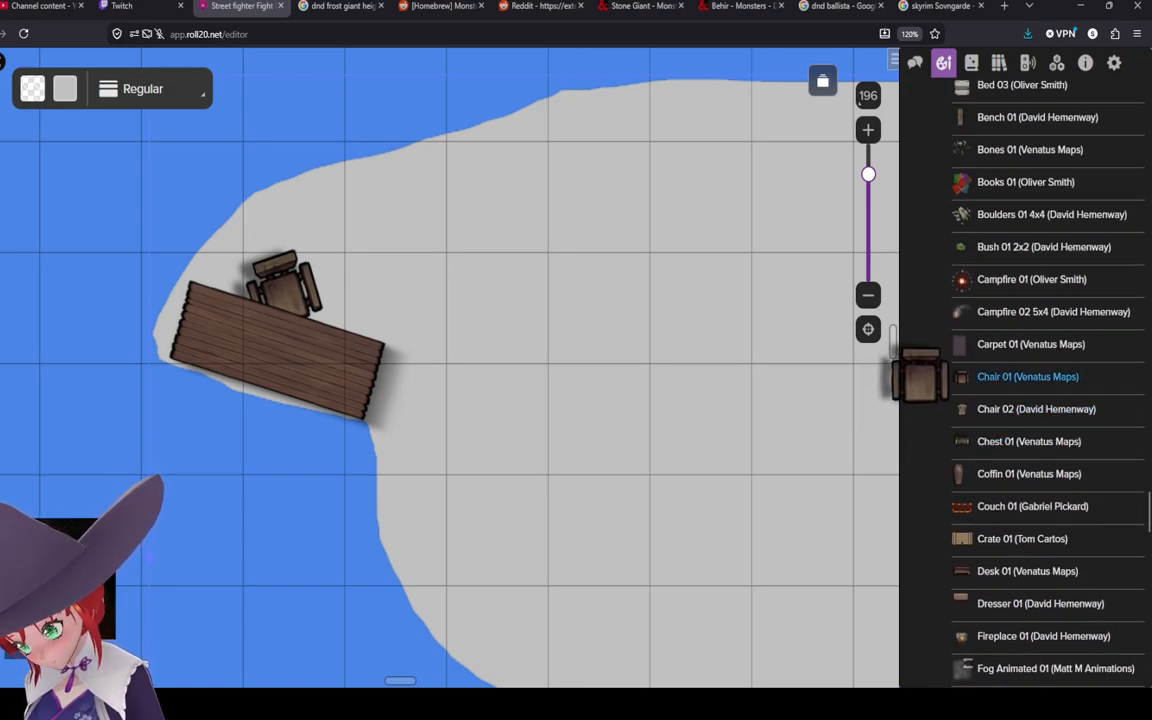
scroll(1050, 345, up, 6)
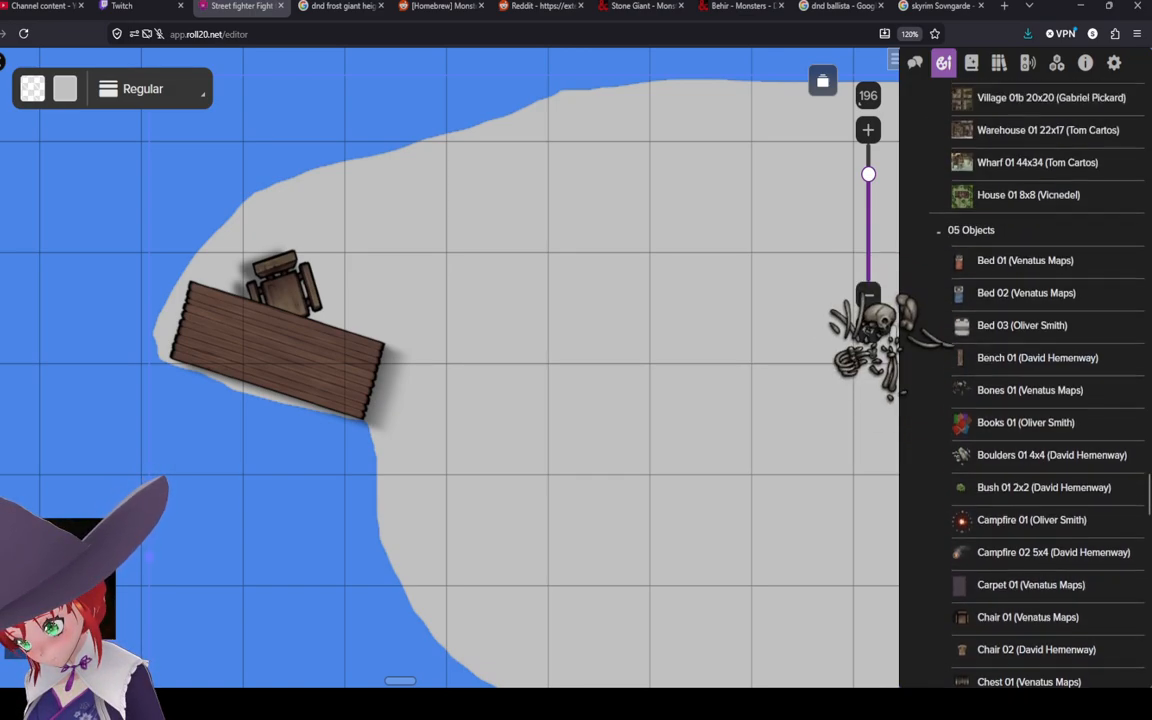
scroll(1050, 380, up, 12)
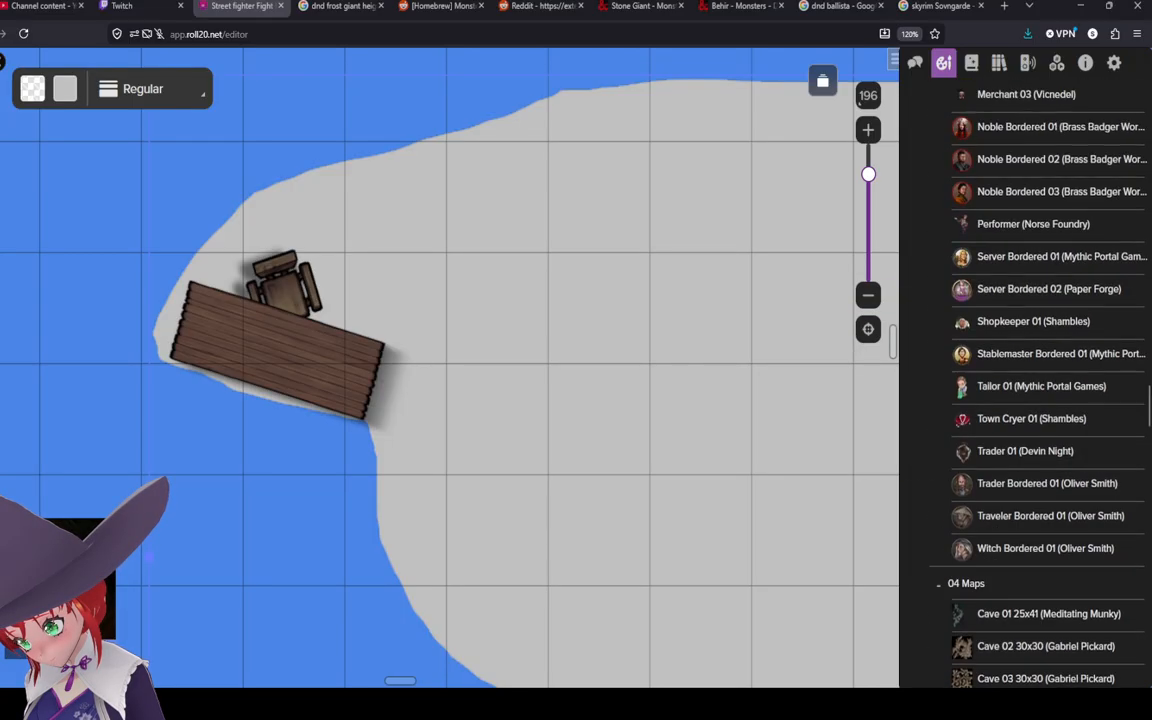
scroll(1050, 400, up, 15)
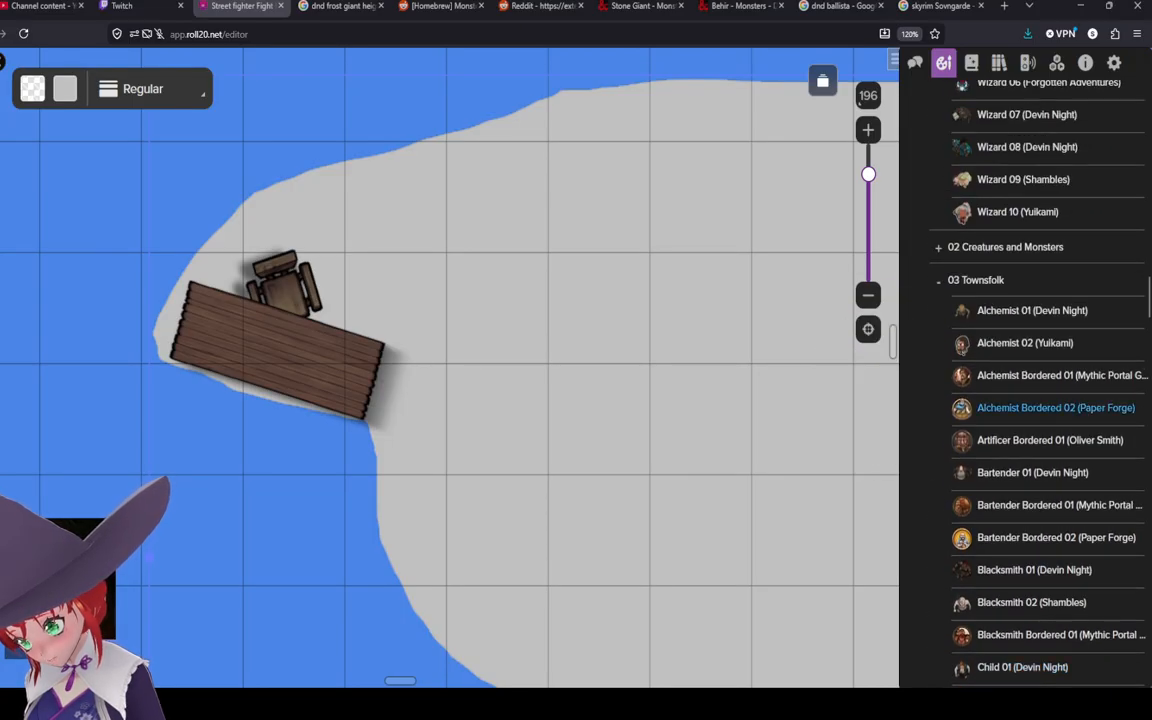
scroll(1050, 620, up, 15)
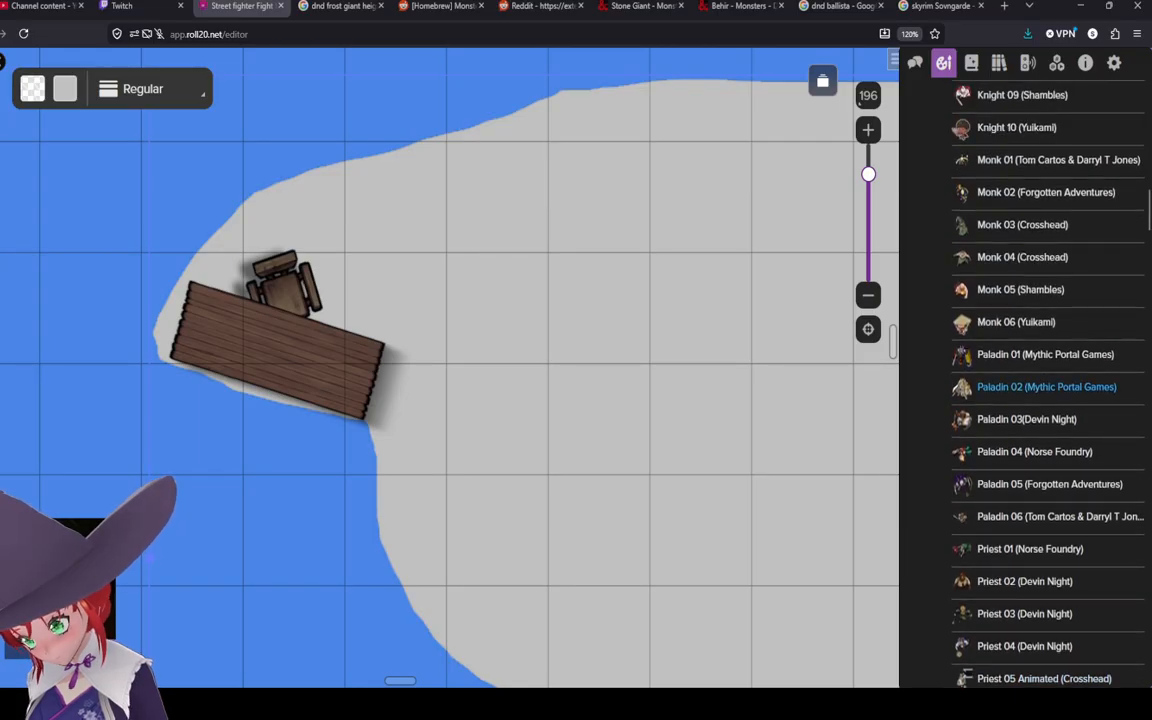
scroll(1040, 400, up, 8)
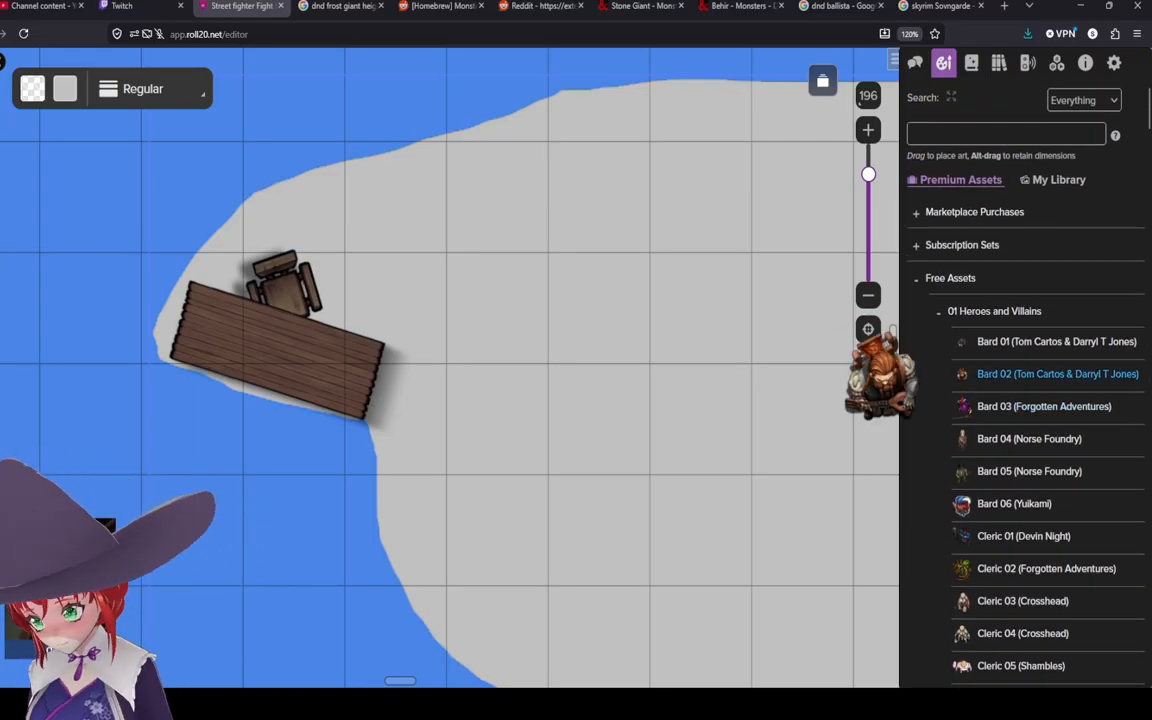
Step: Draw a small bottle shape on the table with stroke and fill colour set to blue #4a86e8
scroll(1050, 378, down, 2)
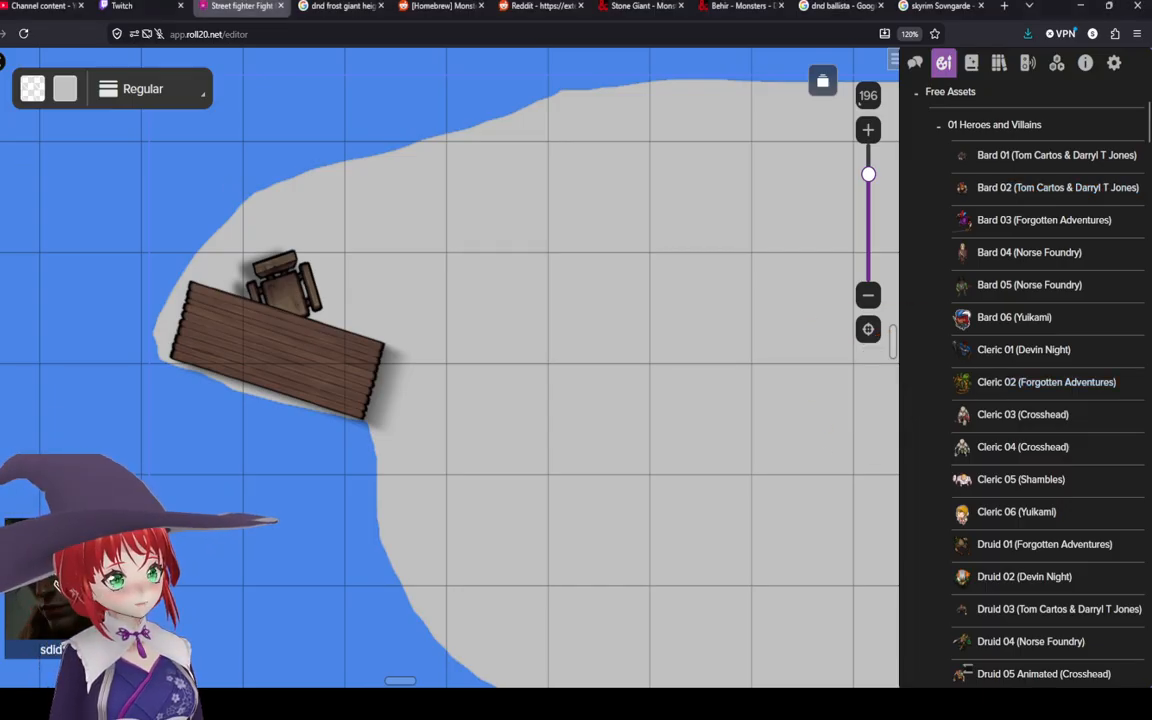
click(34, 90)
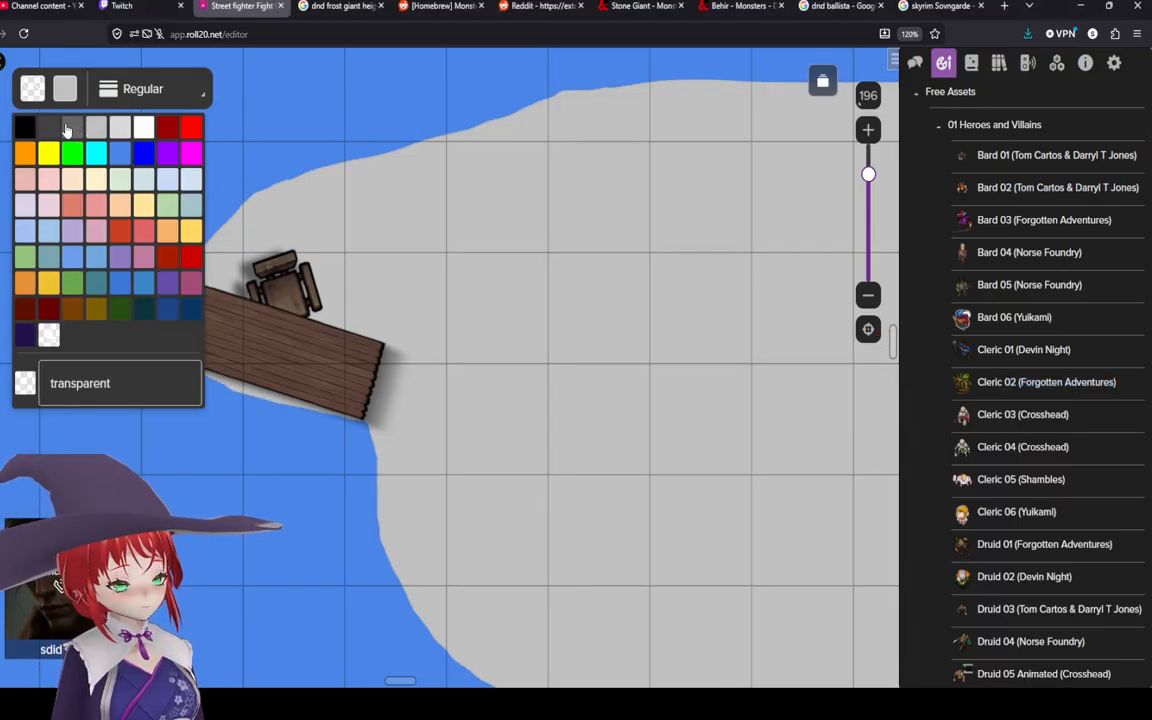
click(96, 128)
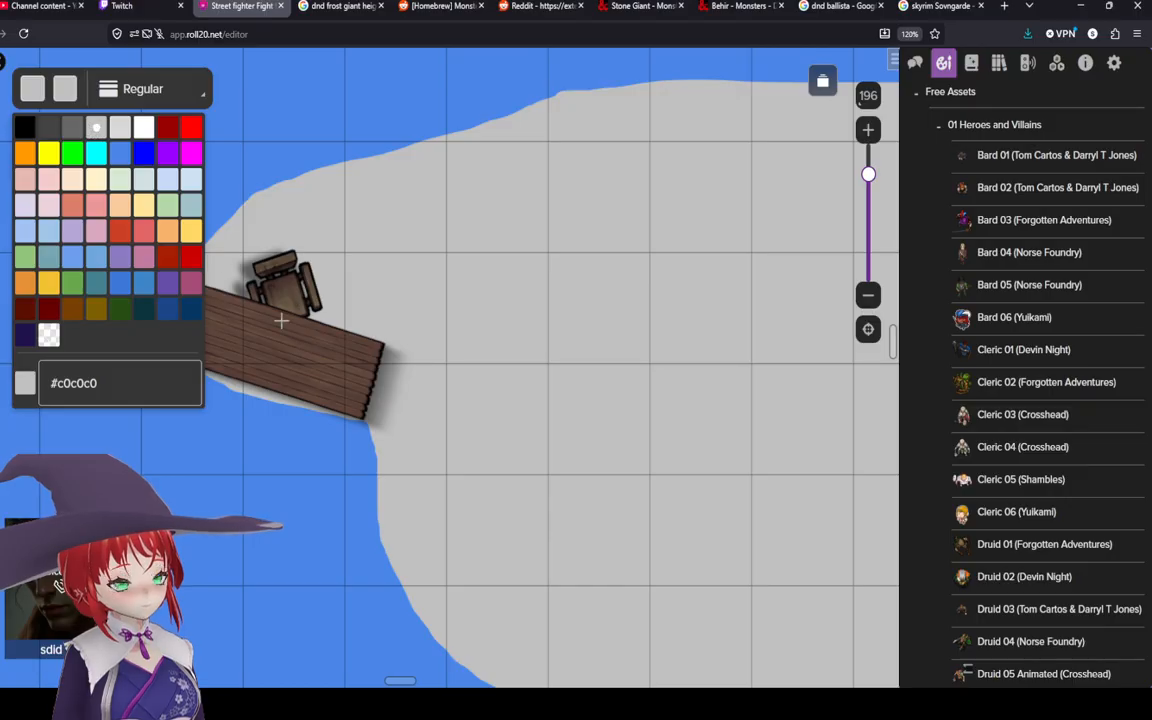
click(120, 153)
click(65, 89)
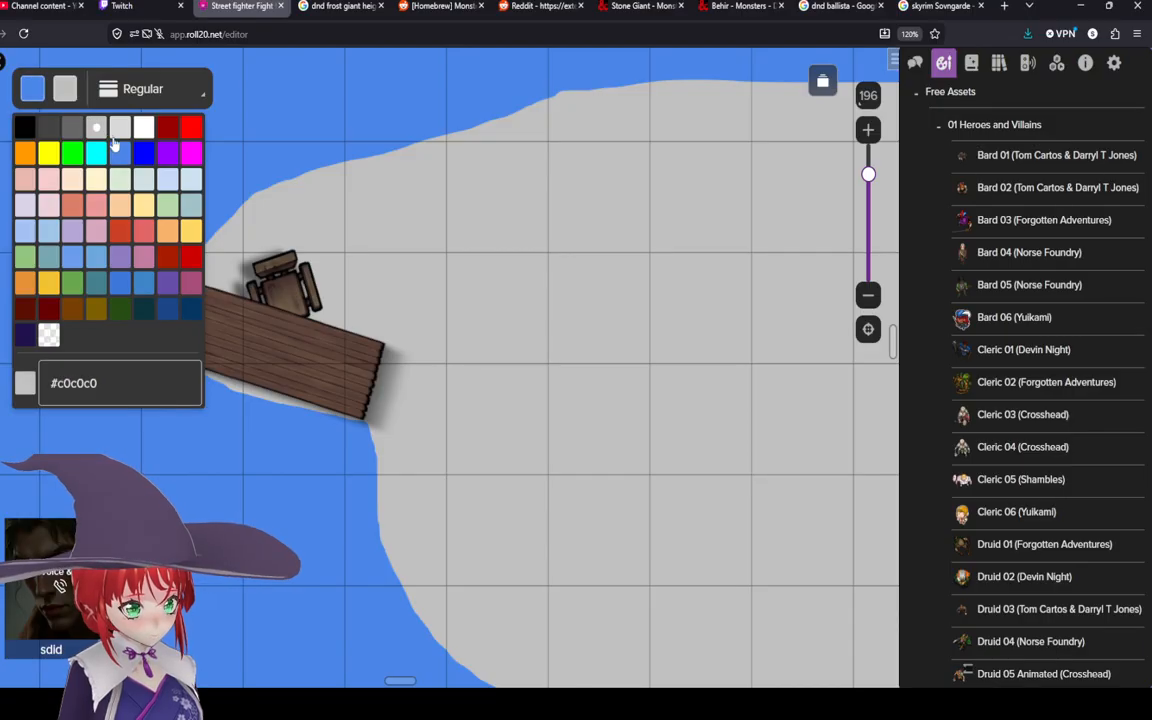
click(120, 153)
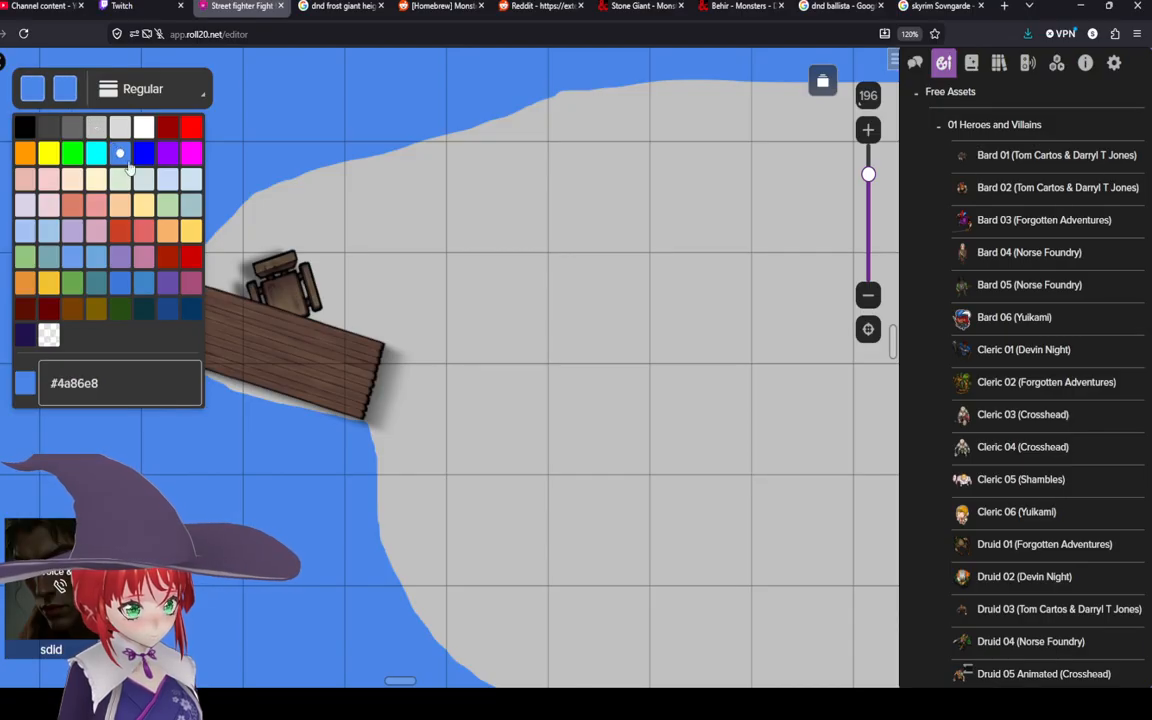
click(311, 355)
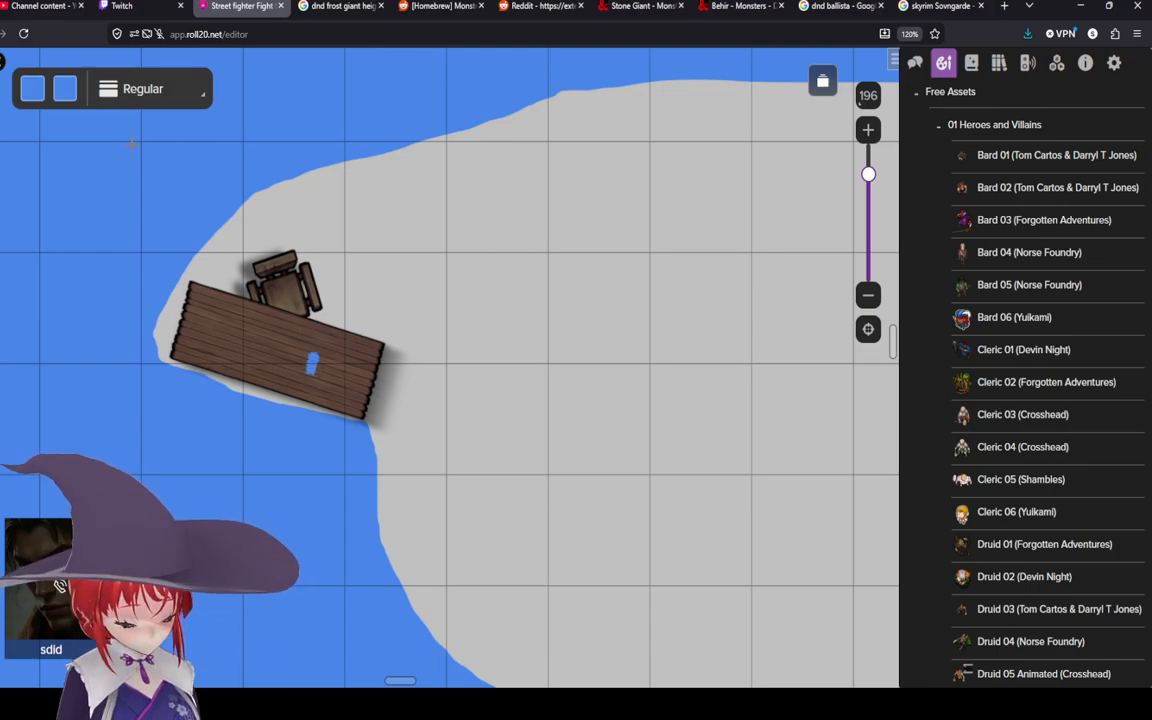
Step: Draw a small cork on top of the bottle with stroke and fill colour set to #7f6000
click(29, 84)
click(72, 312)
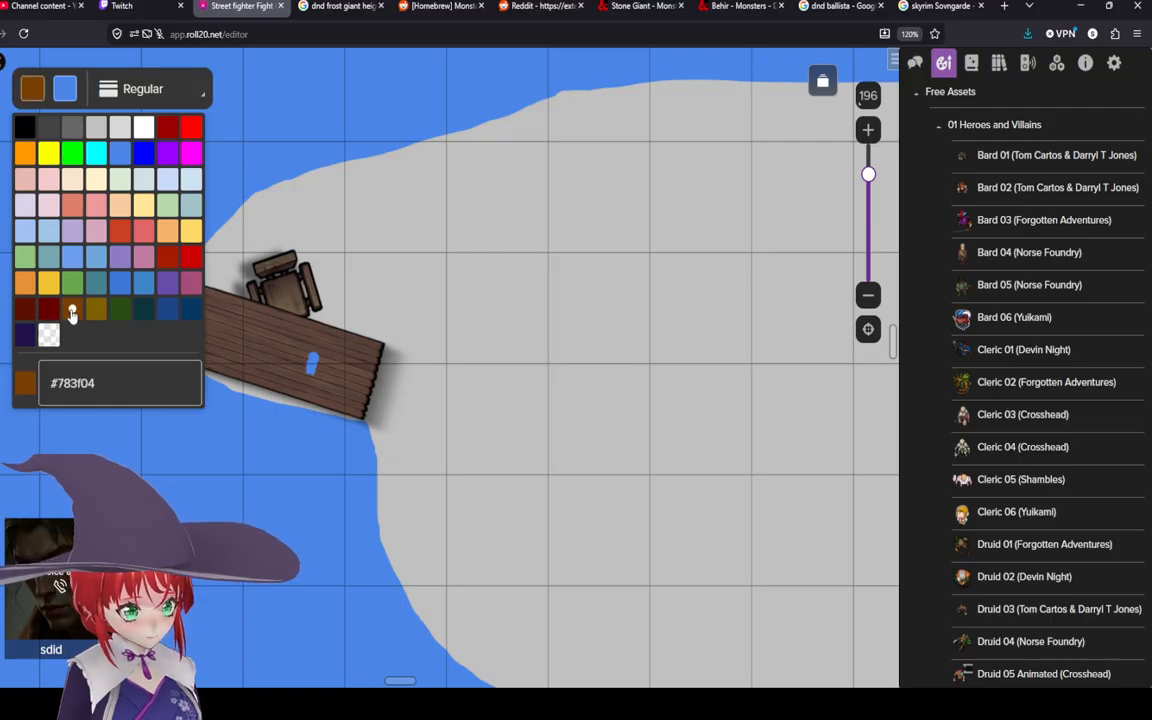
click(63, 86)
click(96, 309)
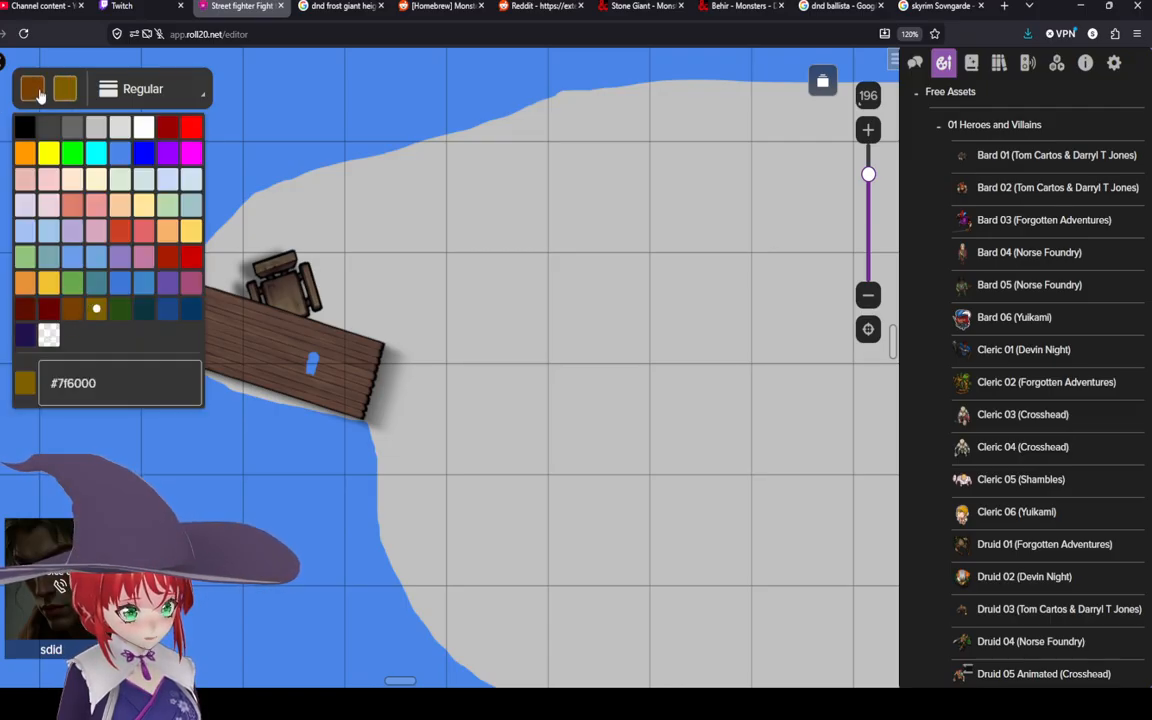
click(32, 88)
click(96, 309)
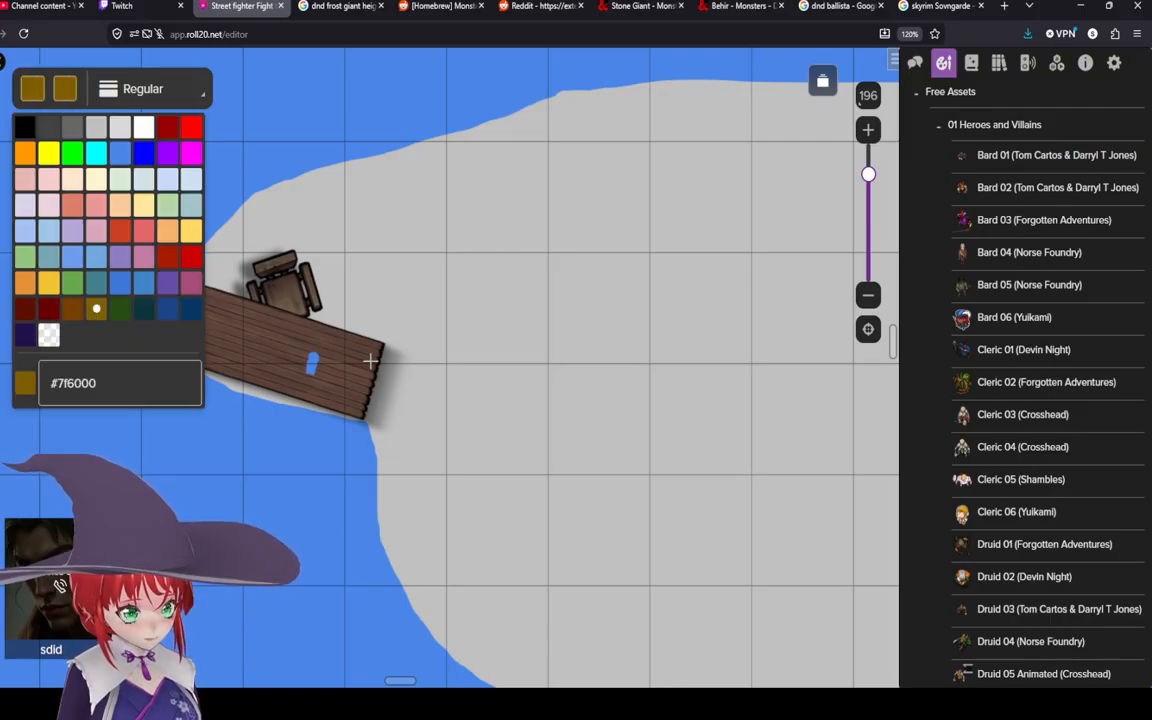
click(316, 352)
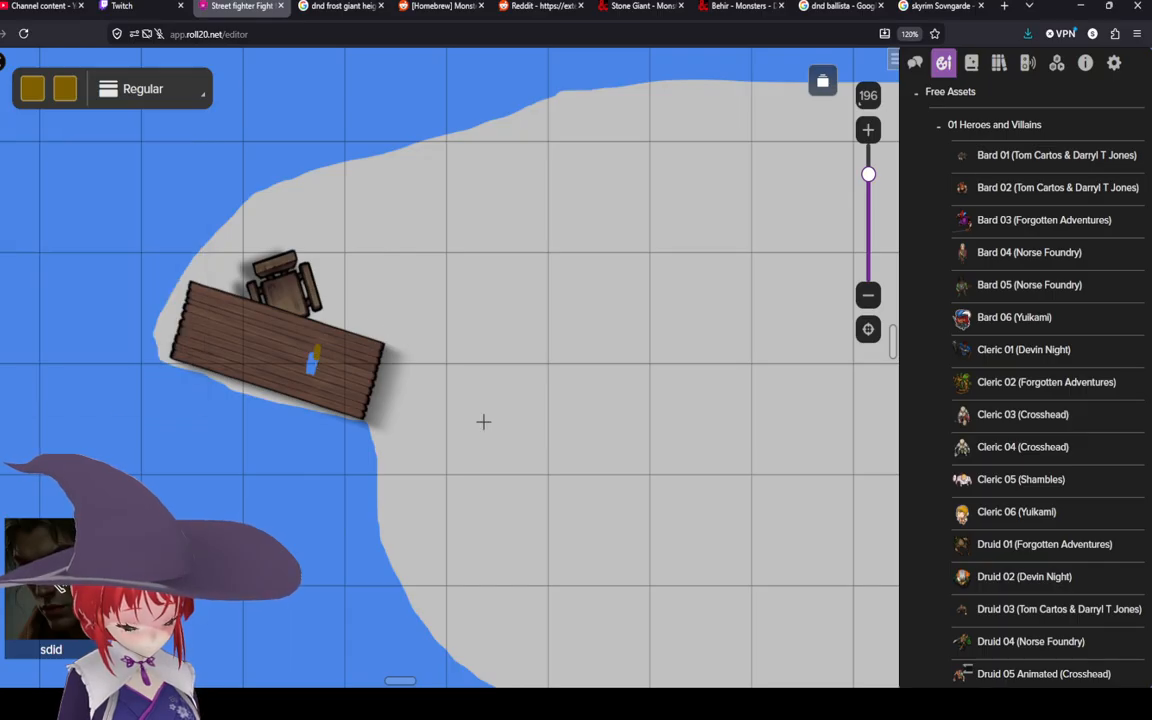
Step: Select the blue bottle shape and bring it to the front
click(2, 68)
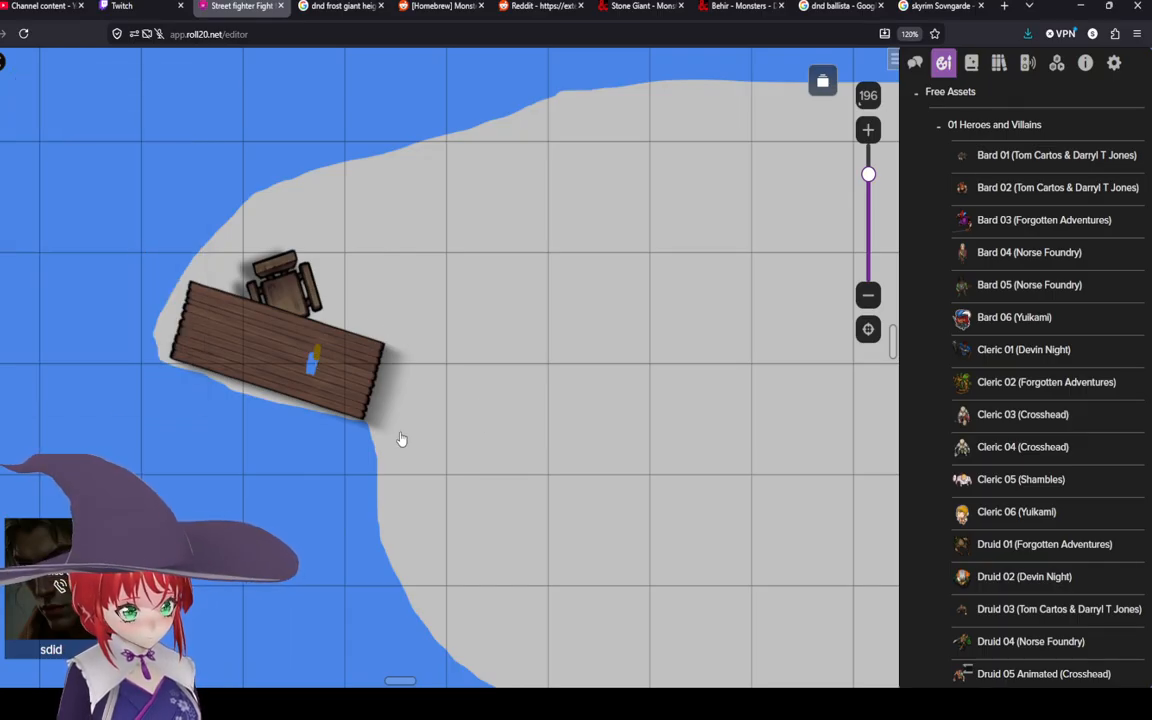
click(316, 368)
right_click(316, 340)
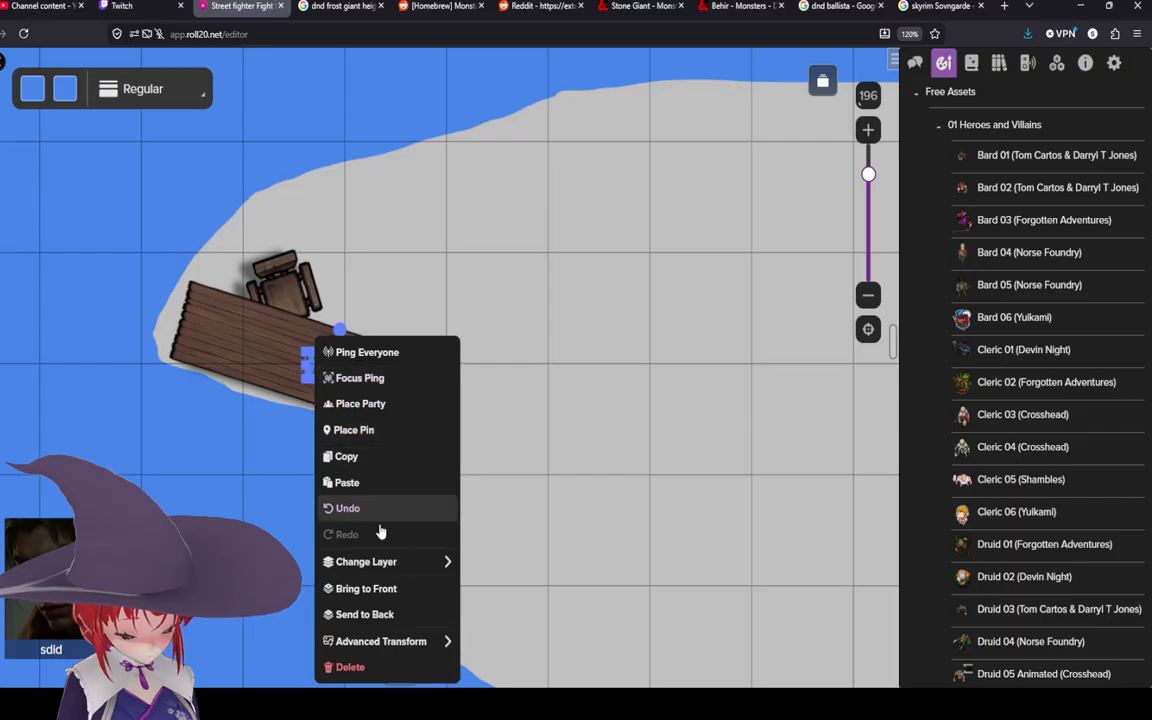
click(366, 589)
Step: Browse the free assets and place a Carpet 01 (Venatus Maps) on the island east of the table
scroll(330, 365, up, 3)
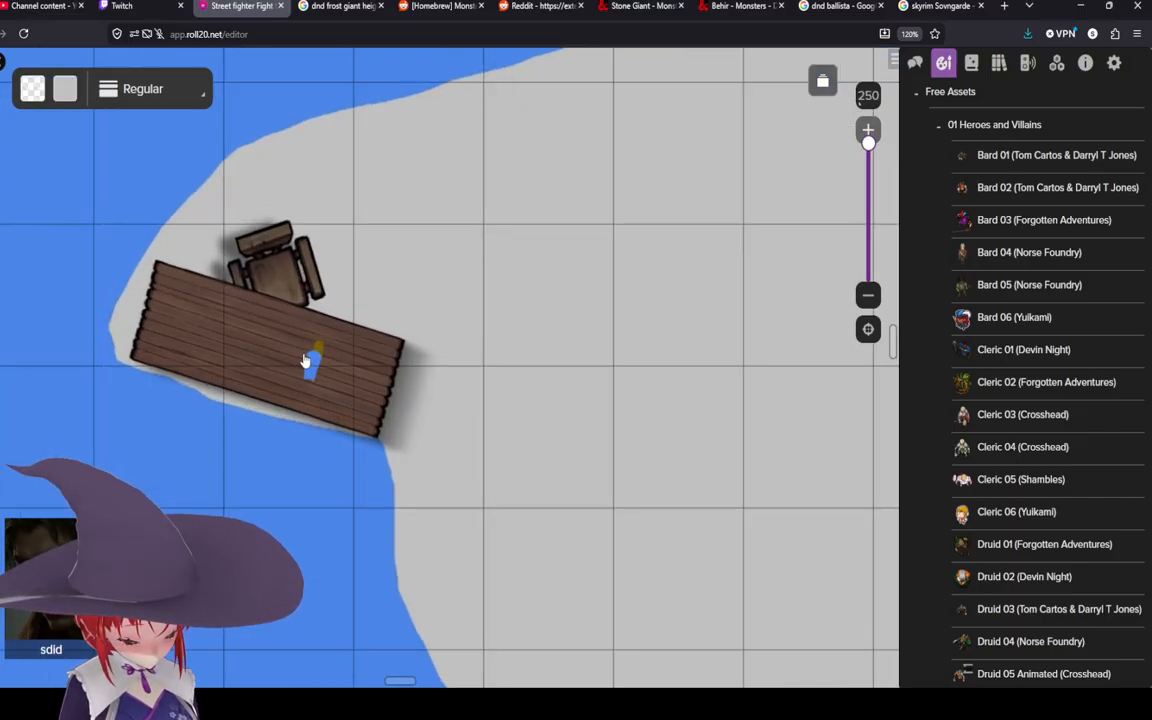
click(434, 326)
scroll(434, 326, down, 1)
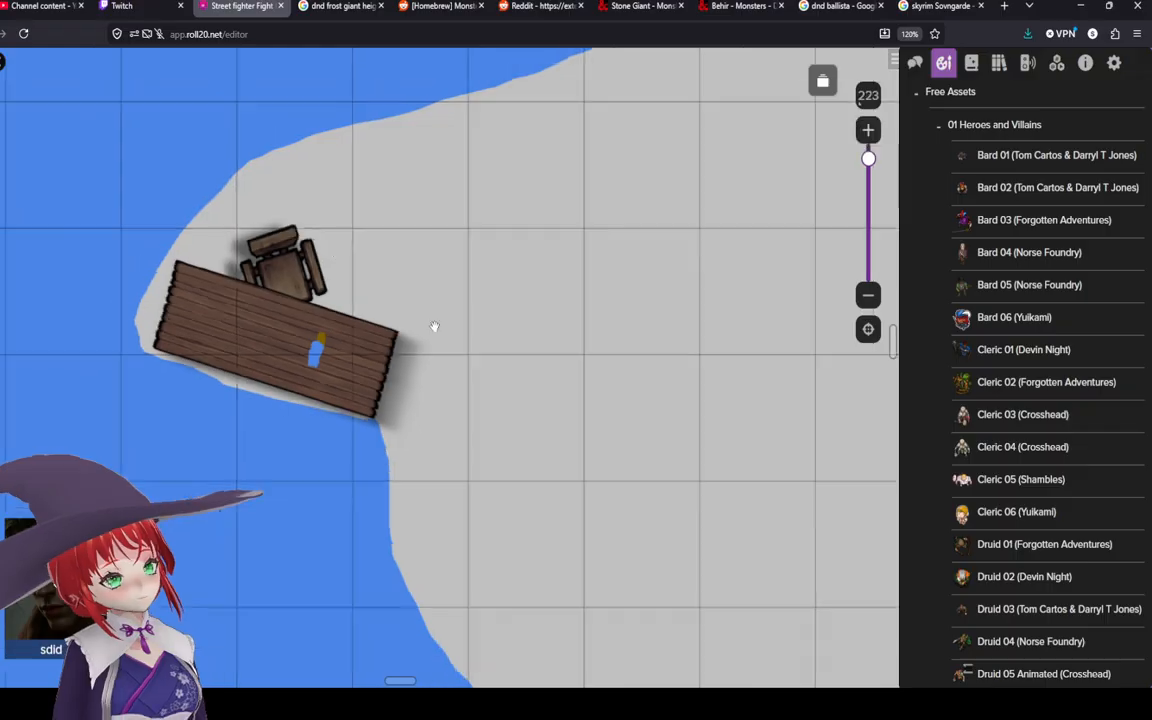
scroll(434, 326, down, 2)
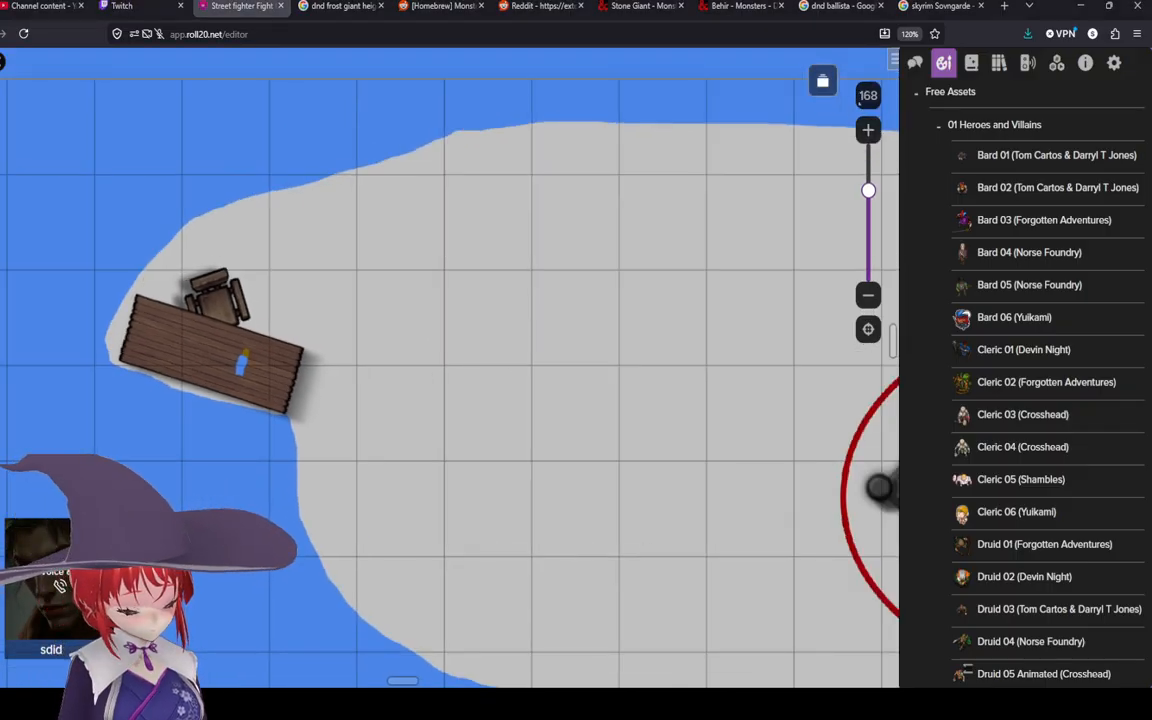
drag(465, 394, 423, 426)
scroll(880, 410, down, 1)
scroll(960, 420, down, 10)
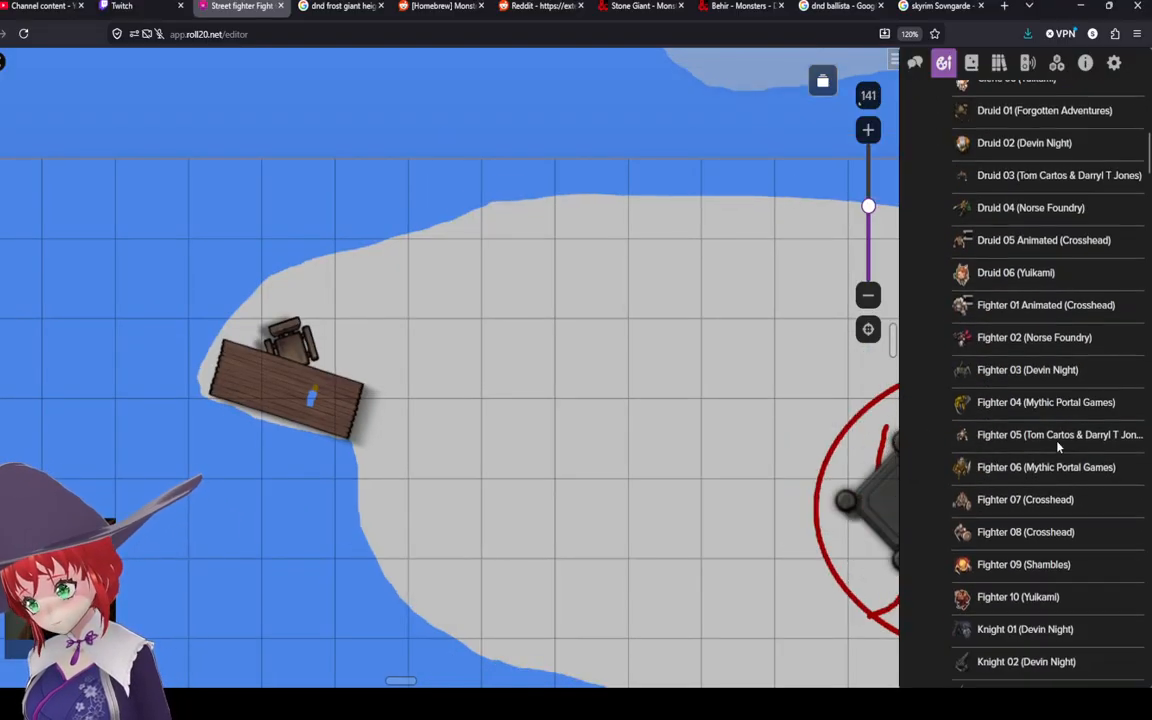
scroll(1058, 448, down, 20)
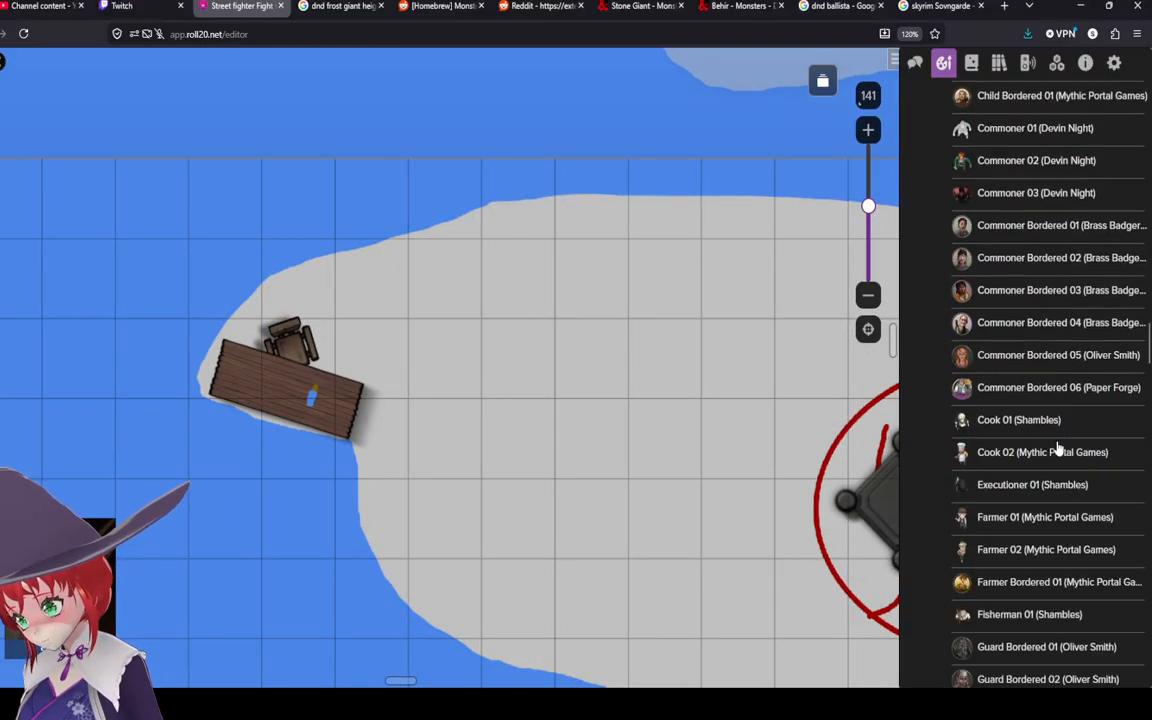
scroll(1058, 448, down, 12)
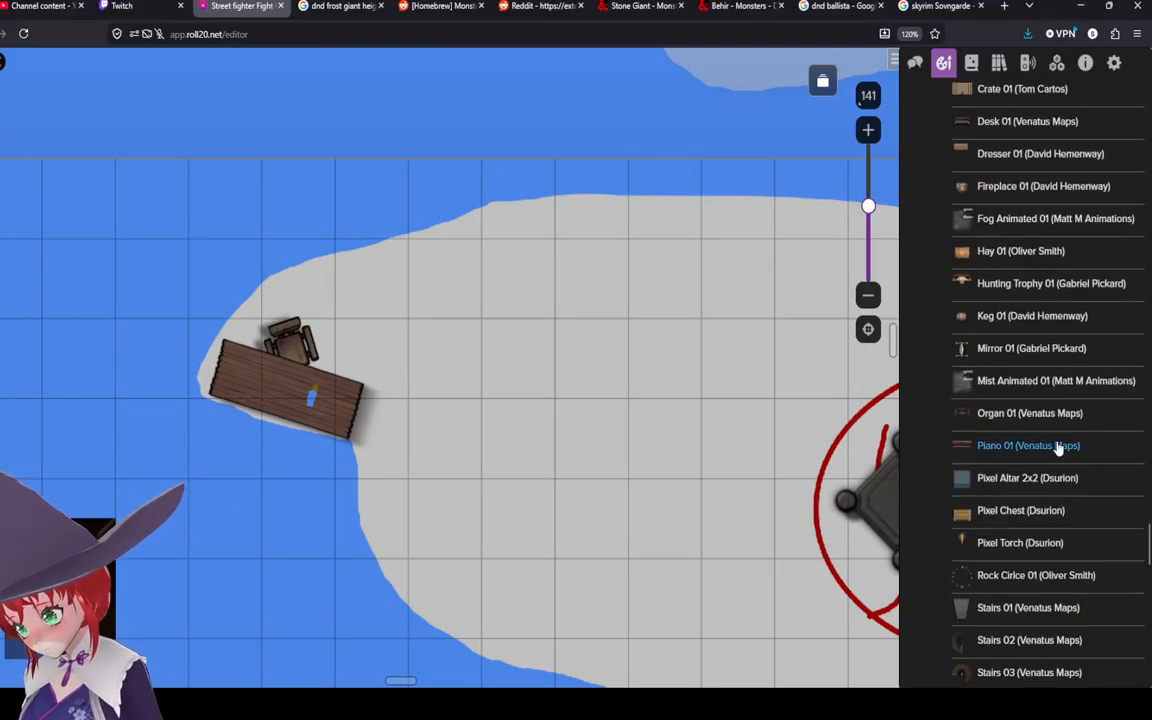
mouse_move(1018, 450)
scroll(1015, 445, down, 5)
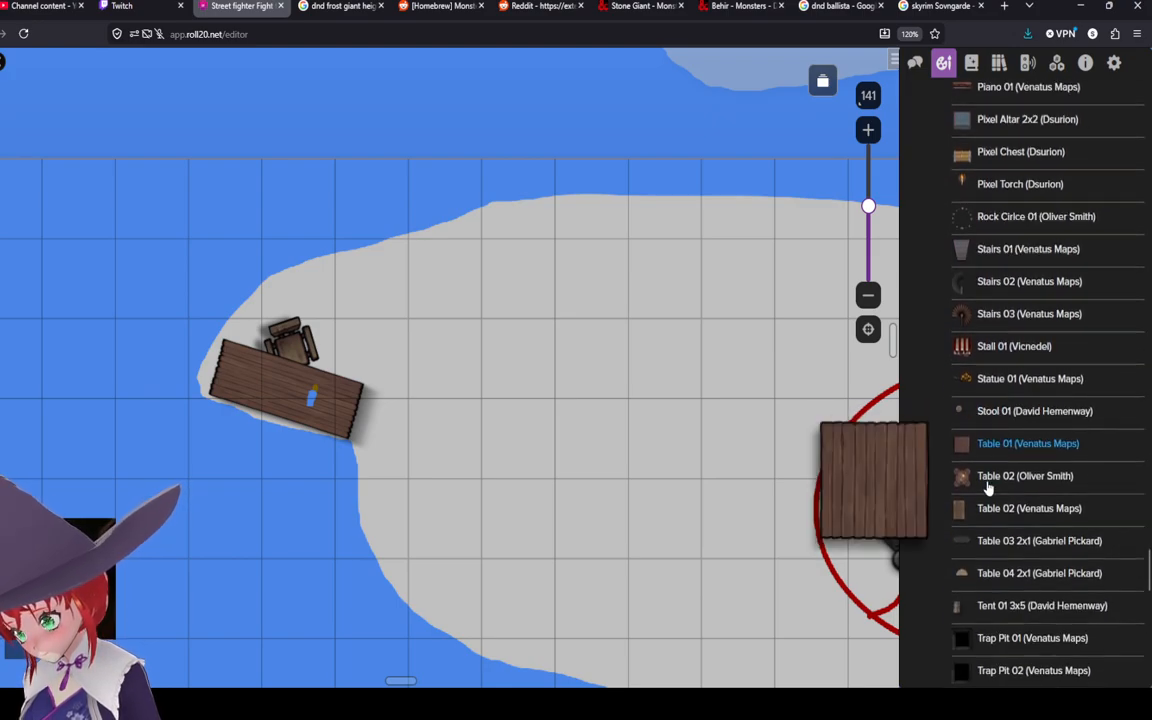
scroll(1008, 437, down, 4)
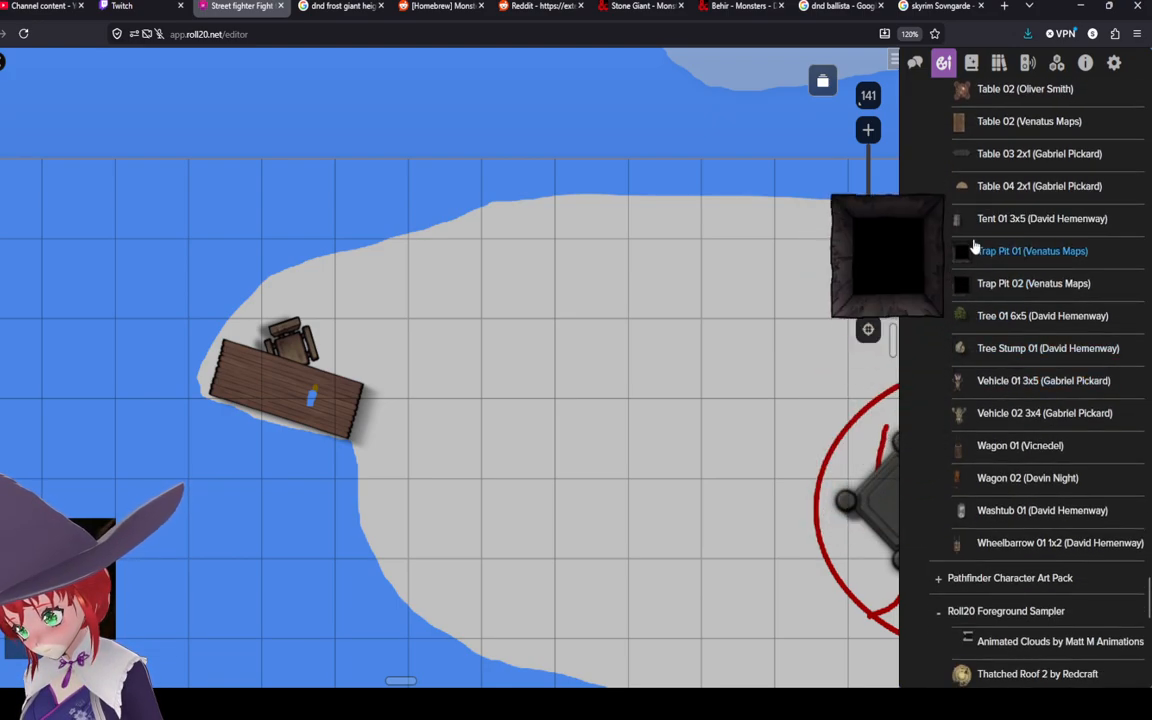
mouse_move(991, 128)
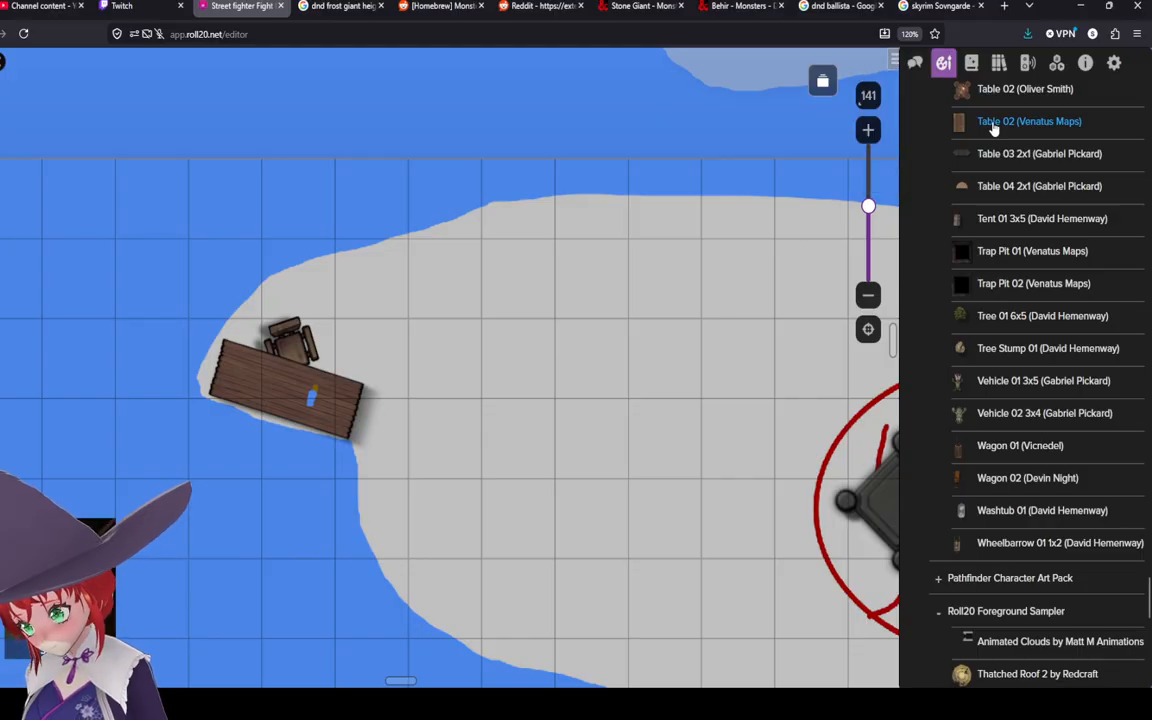
scroll(990, 445, up, 3)
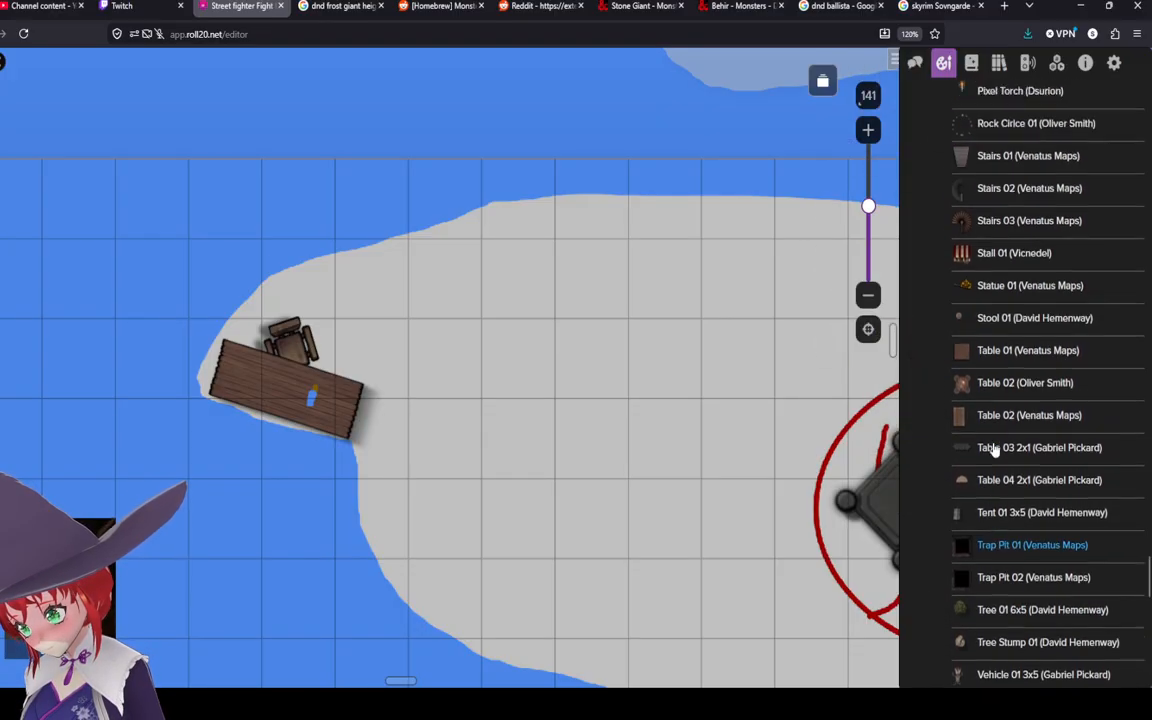
scroll(990, 400, up, 3)
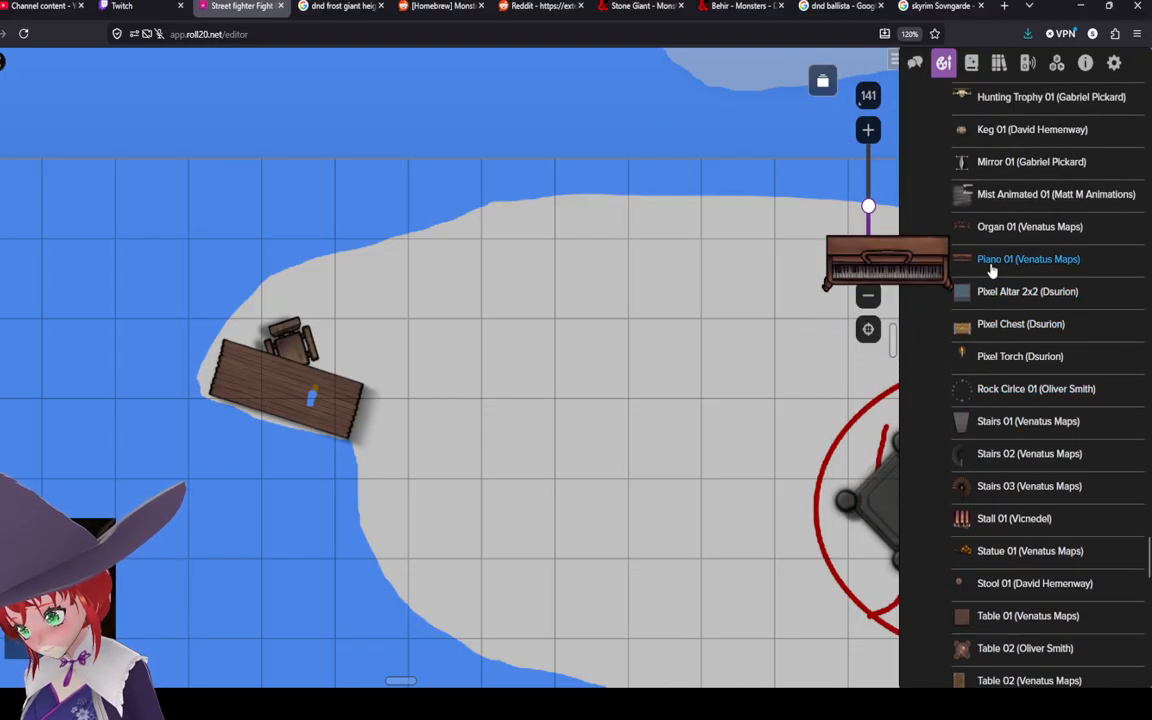
scroll(992, 285, up, 5)
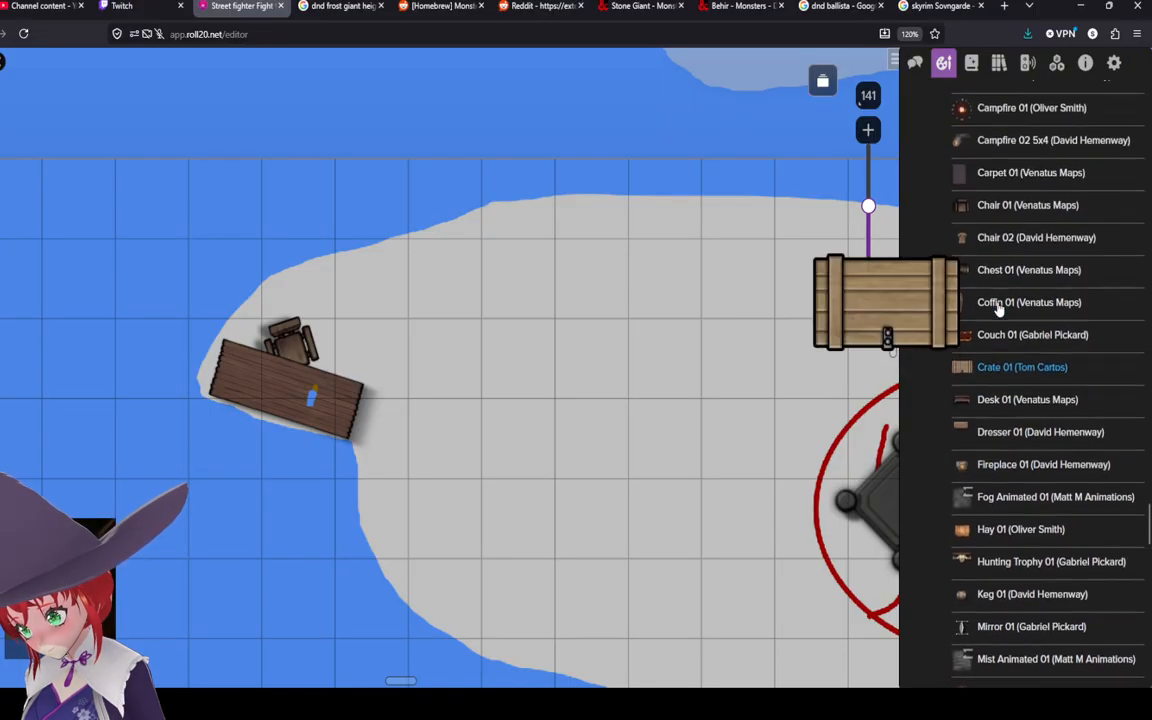
scroll(990, 300, up, 2)
drag(962, 277, 445, 278)
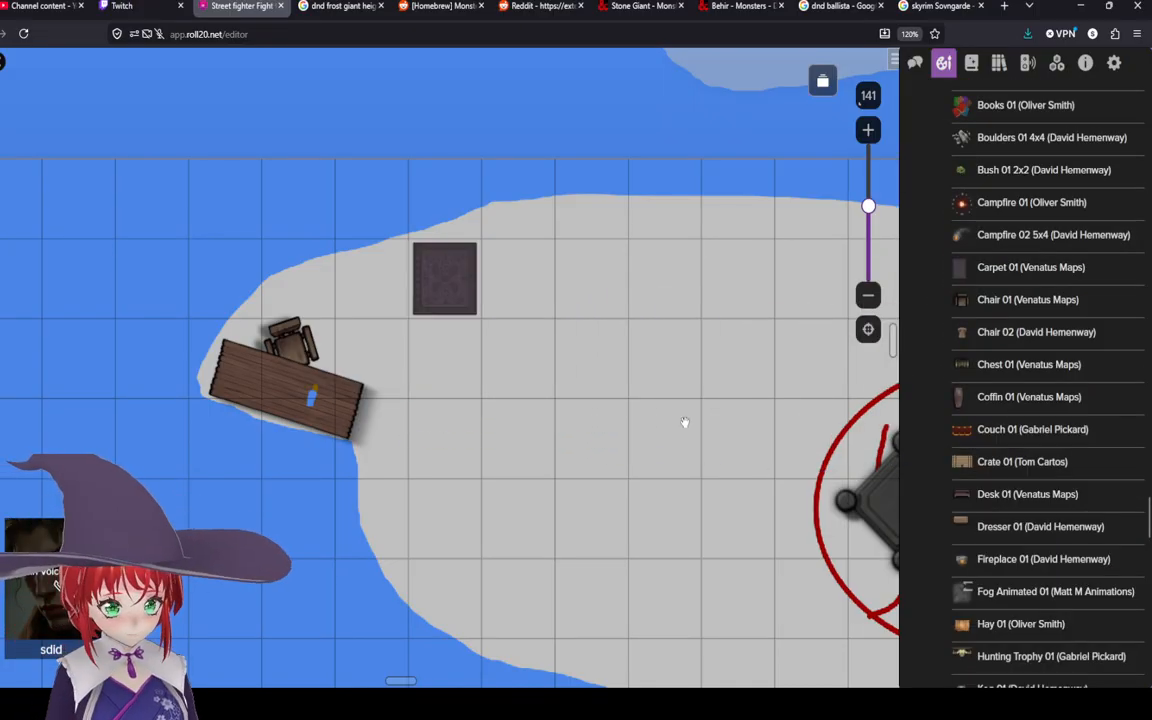
Step: Disable grid snapping on the carpet, stretch it to about two squares long and shift it slightly right
right_click(439, 290)
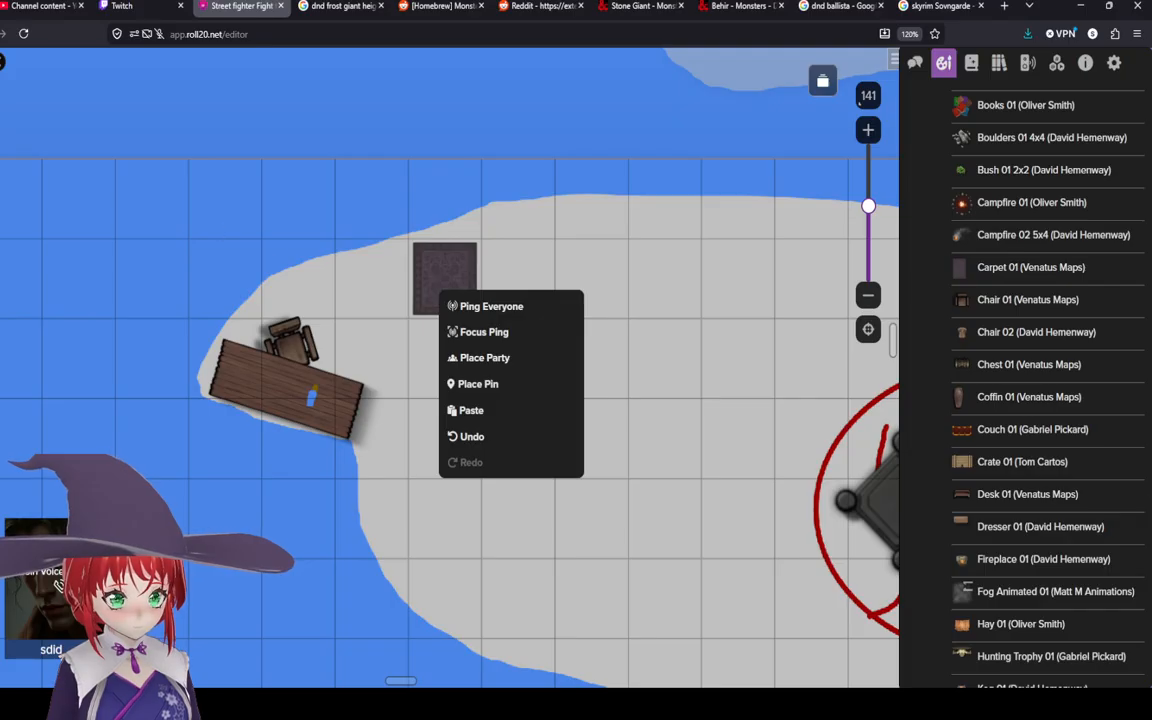
click(404, 283)
click(437, 288)
right_click(439, 284)
mouse_move(515, 627)
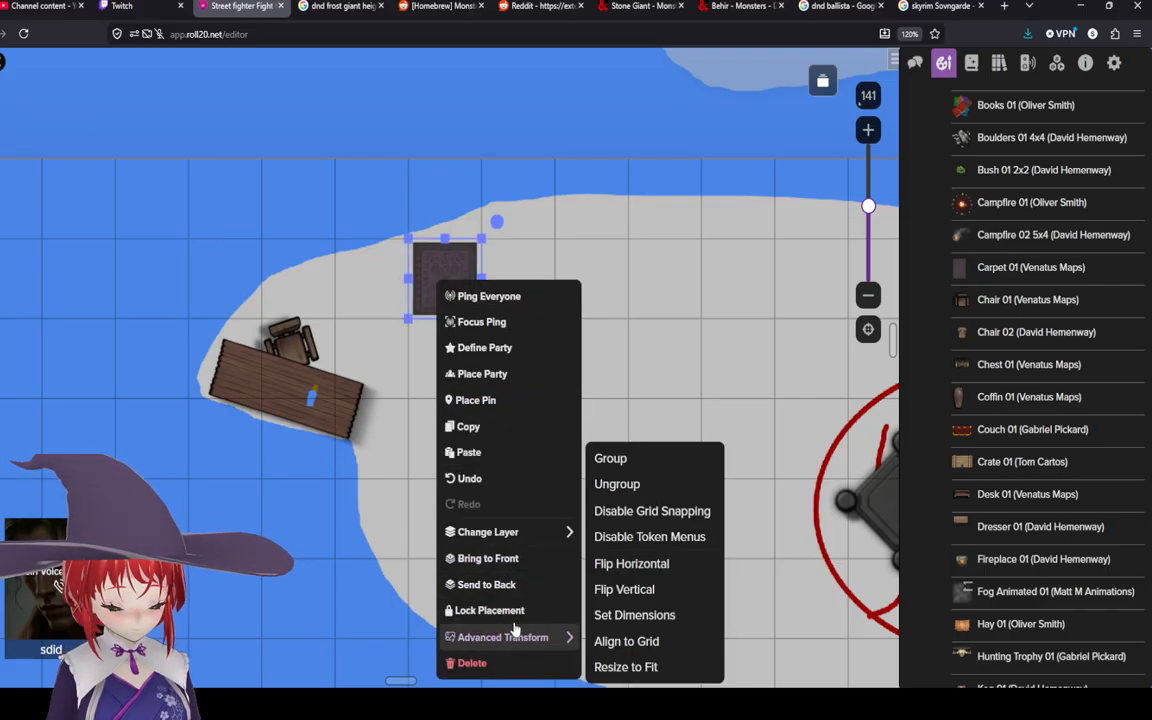
click(652, 511)
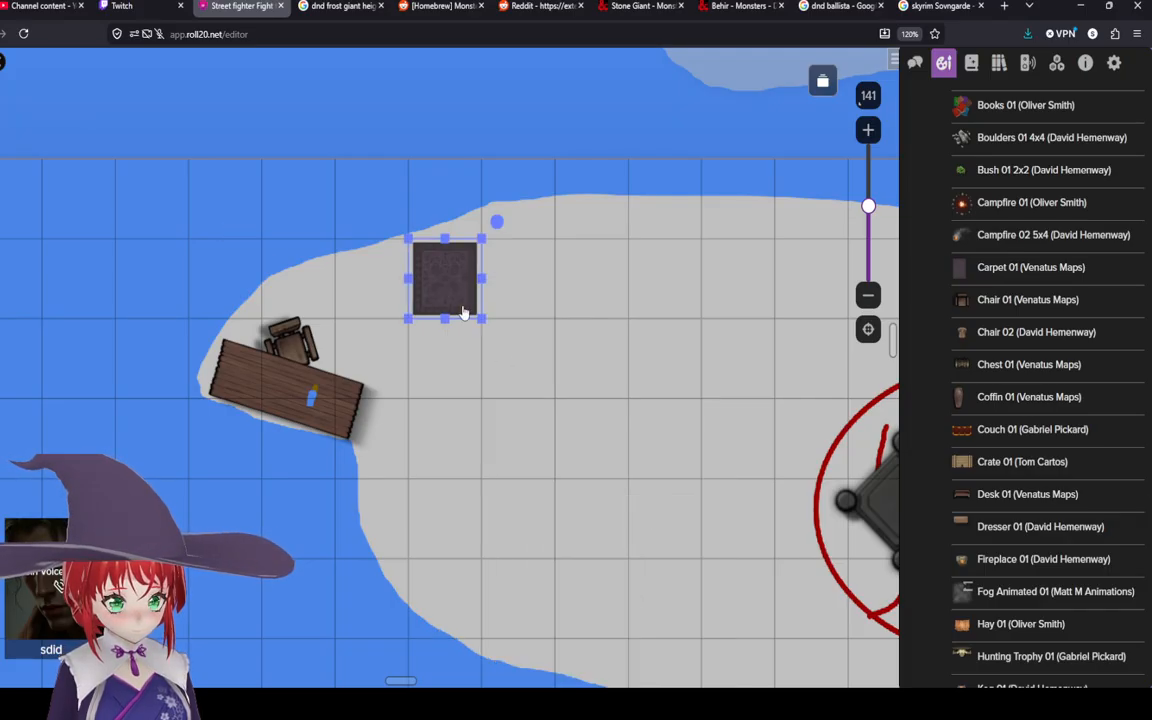
drag(449, 320, 447, 380)
drag(437, 298, 478, 308)
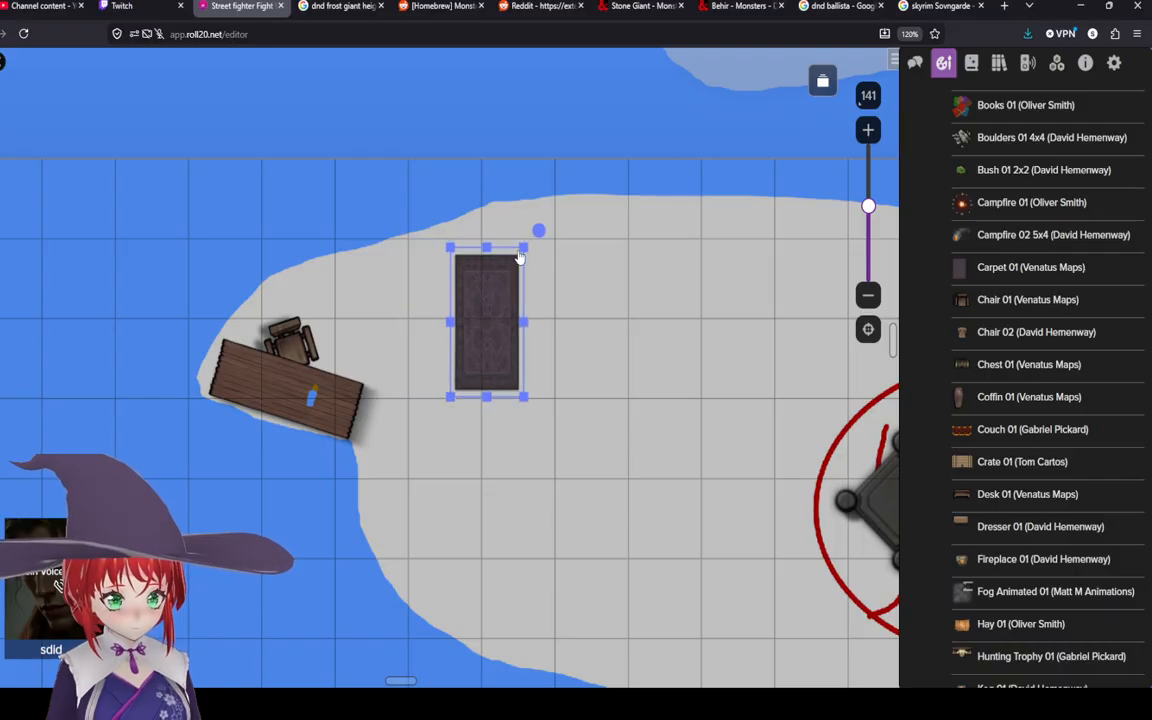
scroll(493, 327, down, 2)
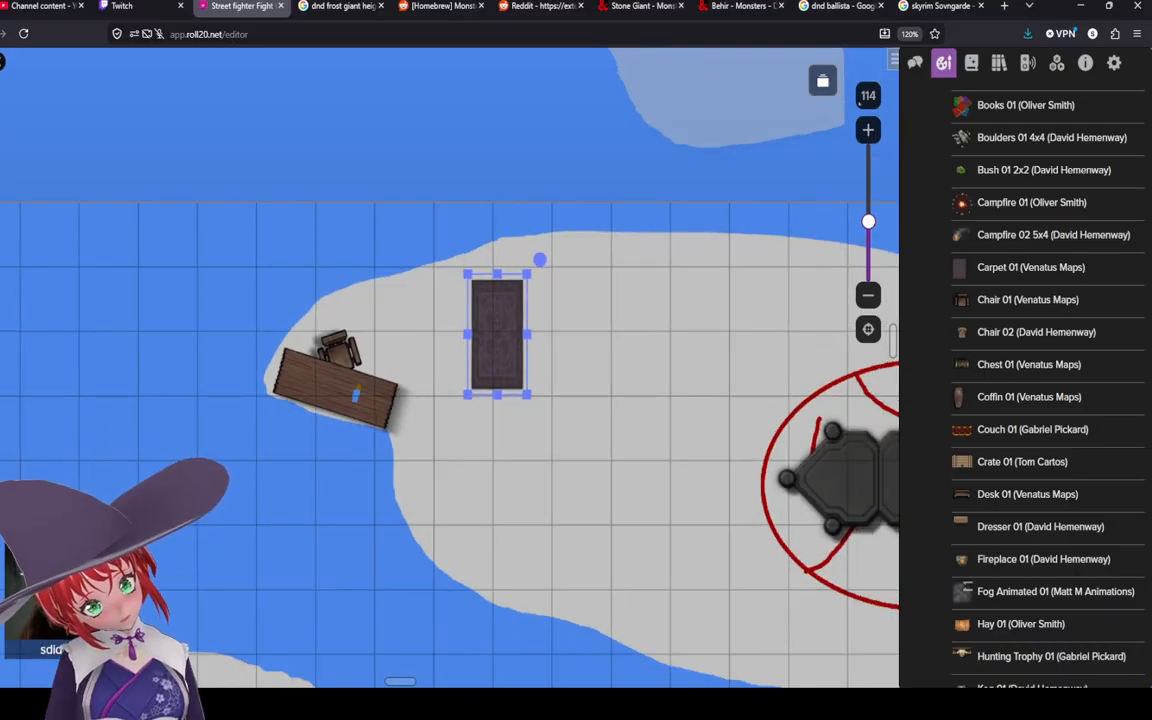
drag(484, 362, 367, 324)
drag(669, 457, 525, 403)
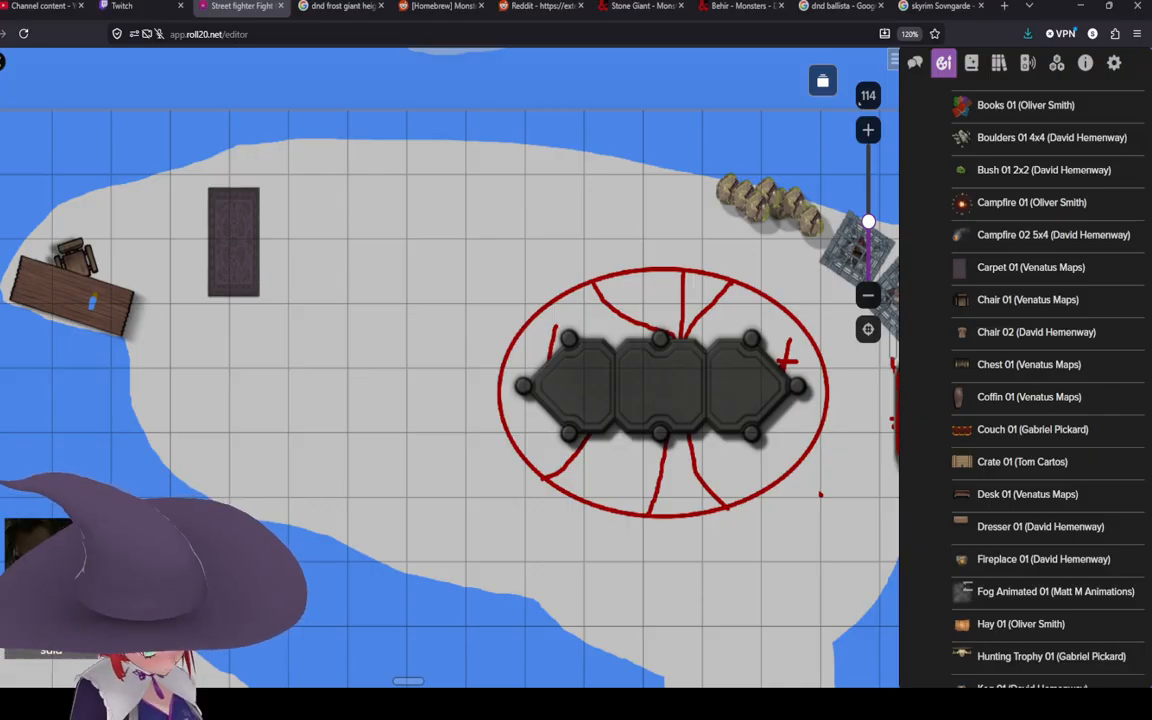
Step: Switch to the Google Images tab and browse the ice dagger reference images
click(608, 232)
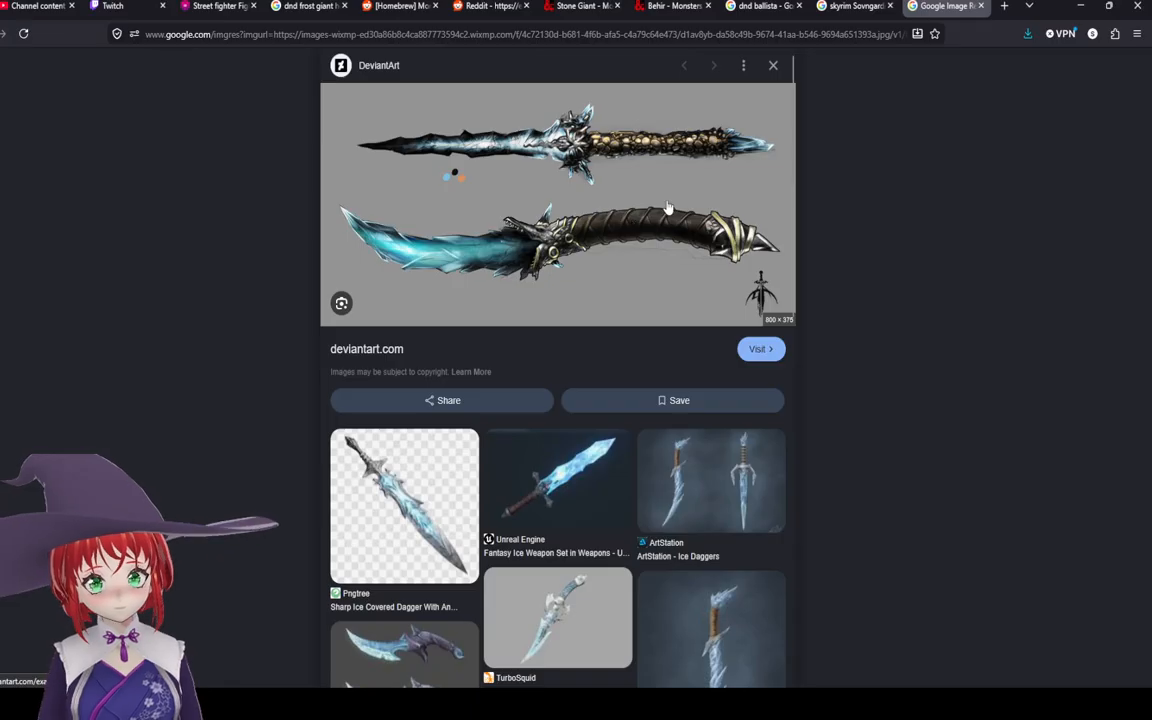
scroll(632, 226, down, 1)
scroll(662, 175, up, 1)
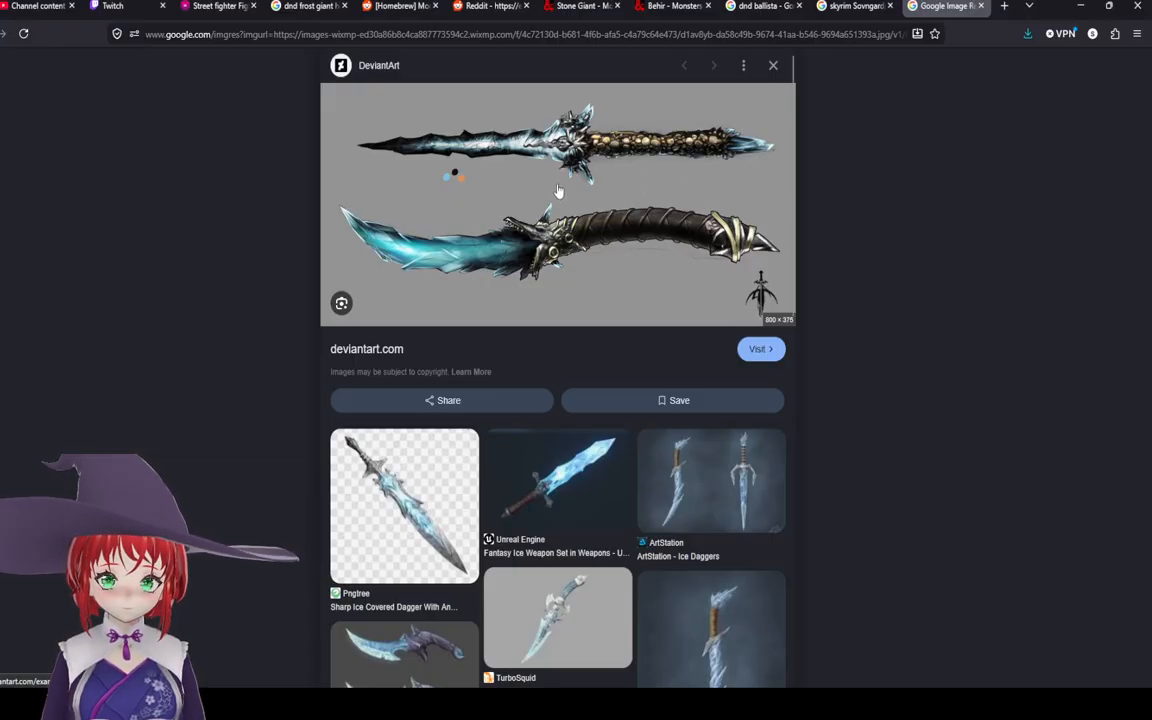
scroll(559, 191, down, 4)
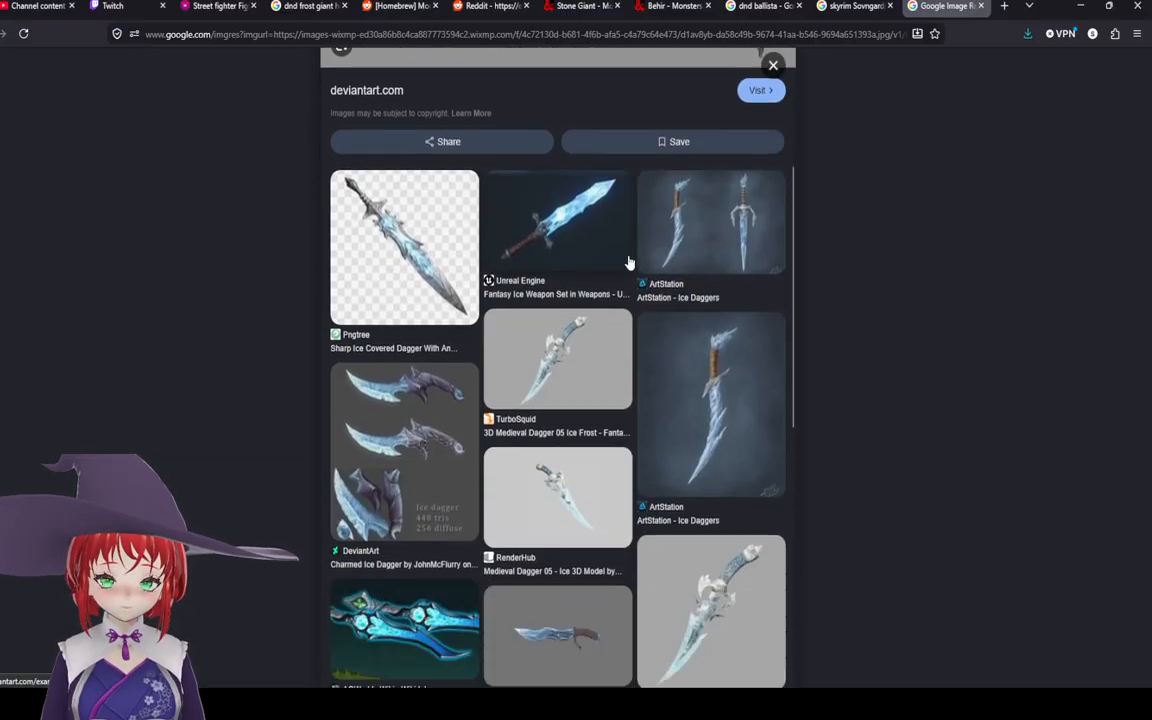
scroll(641, 290, up, 4)
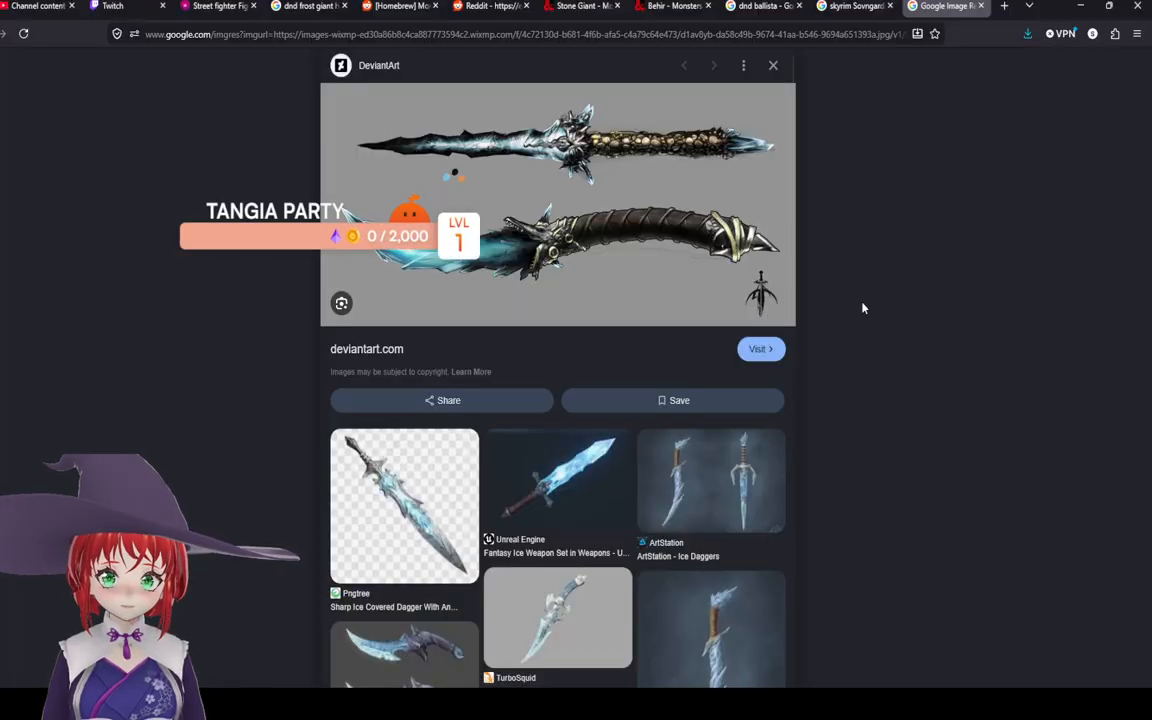
Step: Switch back to the Roll20 editor tab
click(219, 6)
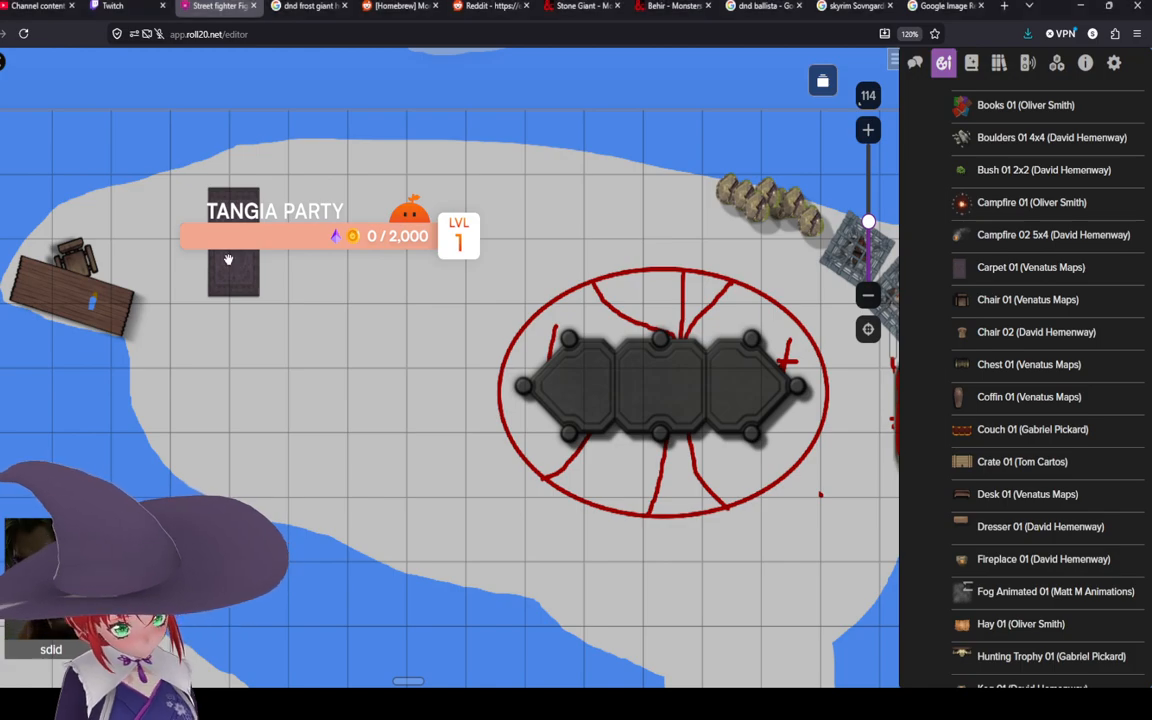
scroll(265, 487, down, 3)
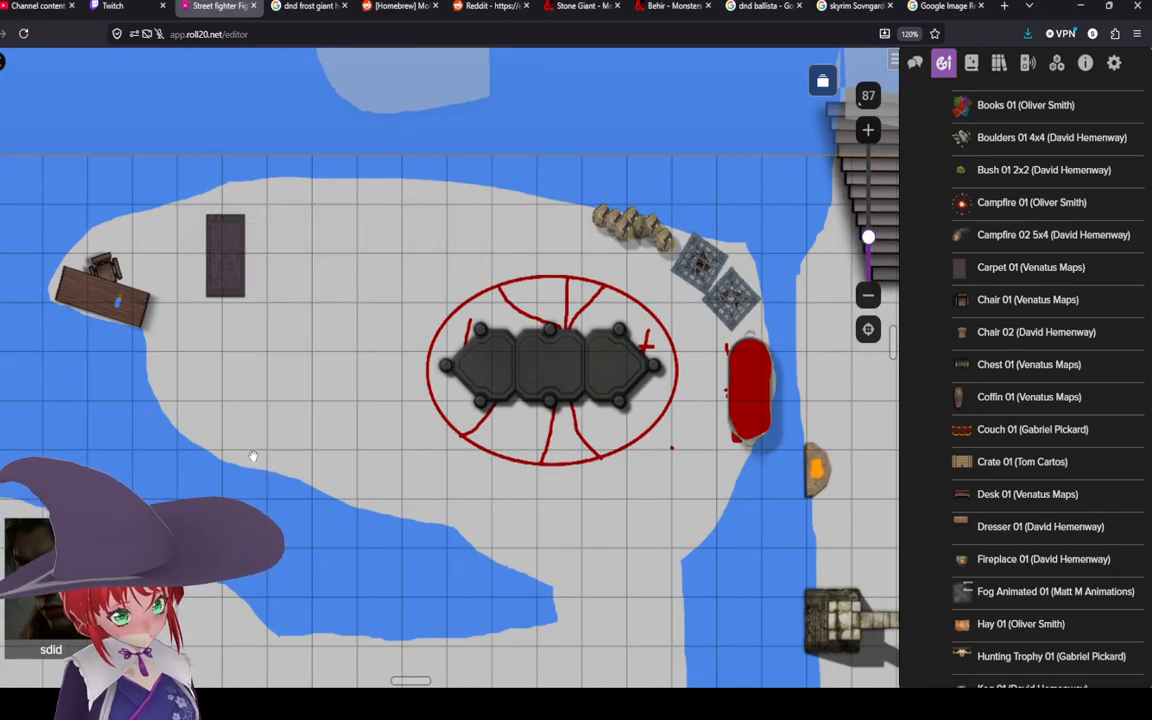
click(234, 239)
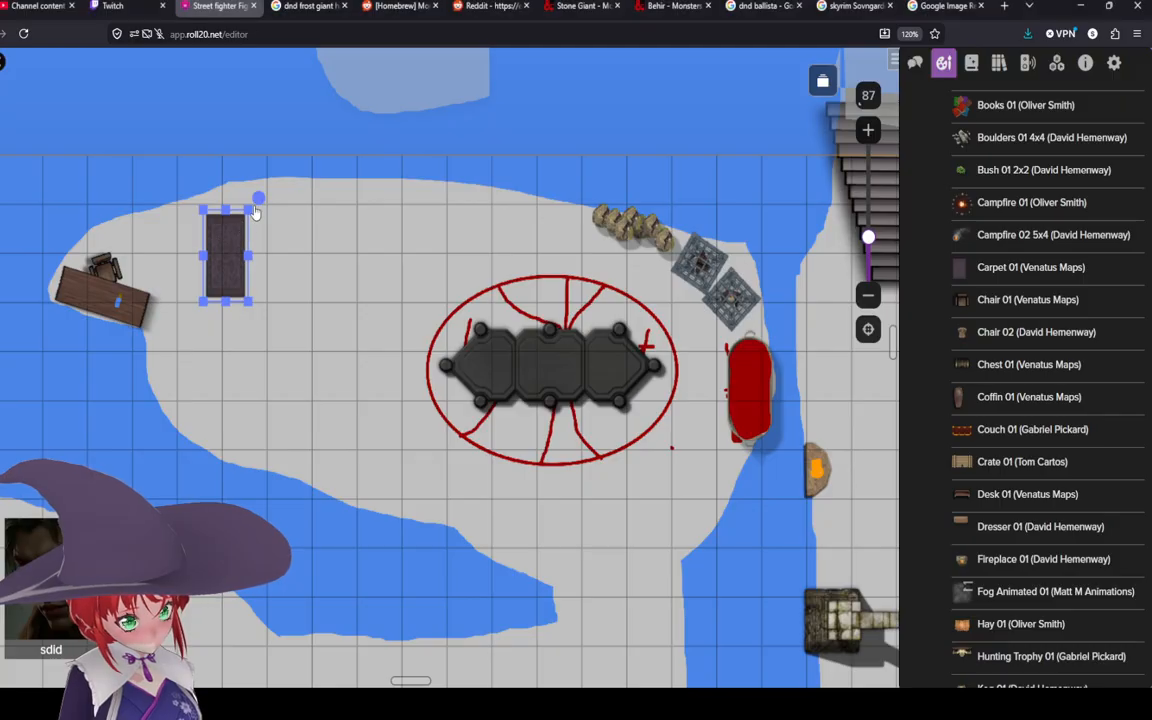
drag(265, 197, 275, 199)
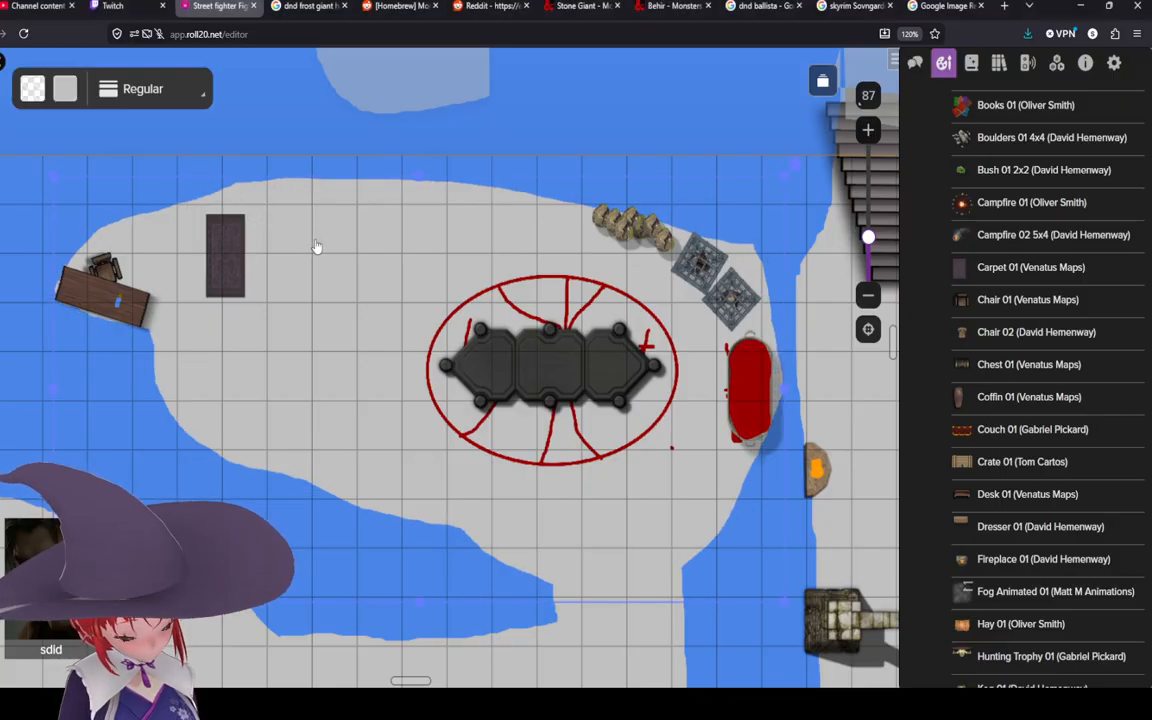
key(Escape)
key(ctrl+z)
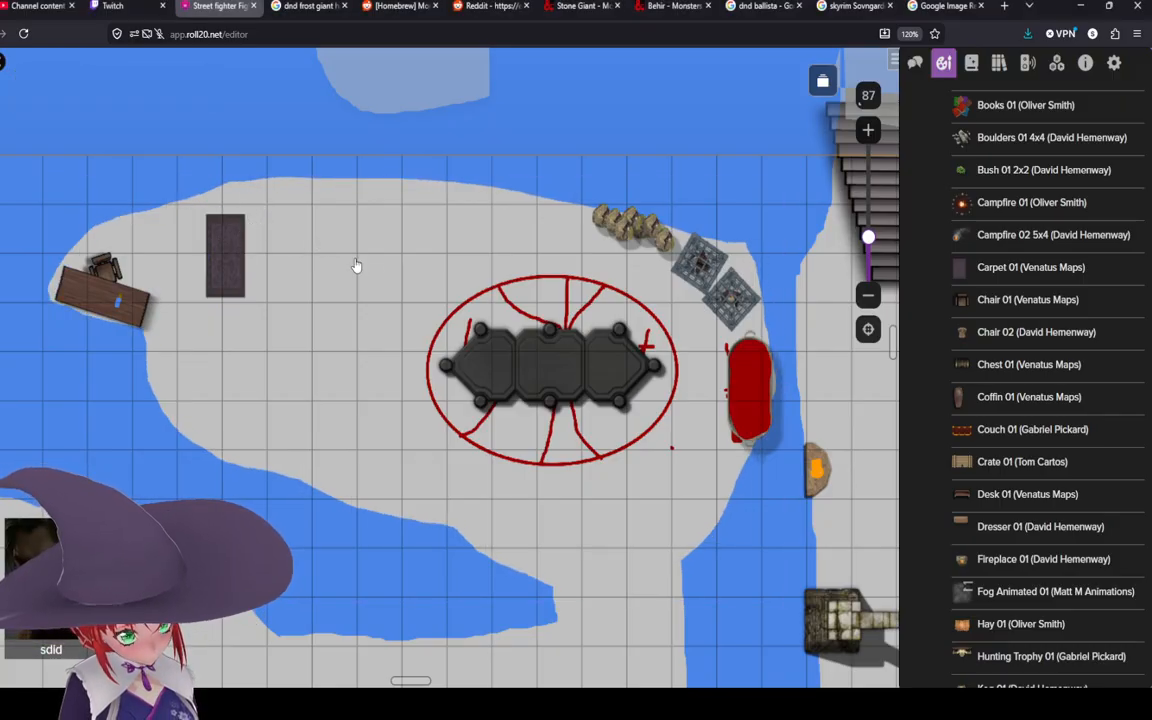
Step: Rotate the carpet to lie roughly horizontal, lengthen it slightly and move it to the island's southwestern shore, tilting it a bit more
click(231, 259)
mouse_move(256, 202)
mouse_down()
mouse_move(342, 260)
mouse_move(360, 306)
mouse_move(252, 244)
mouse_move(236, 220)
mouse_up()
click(311, 224)
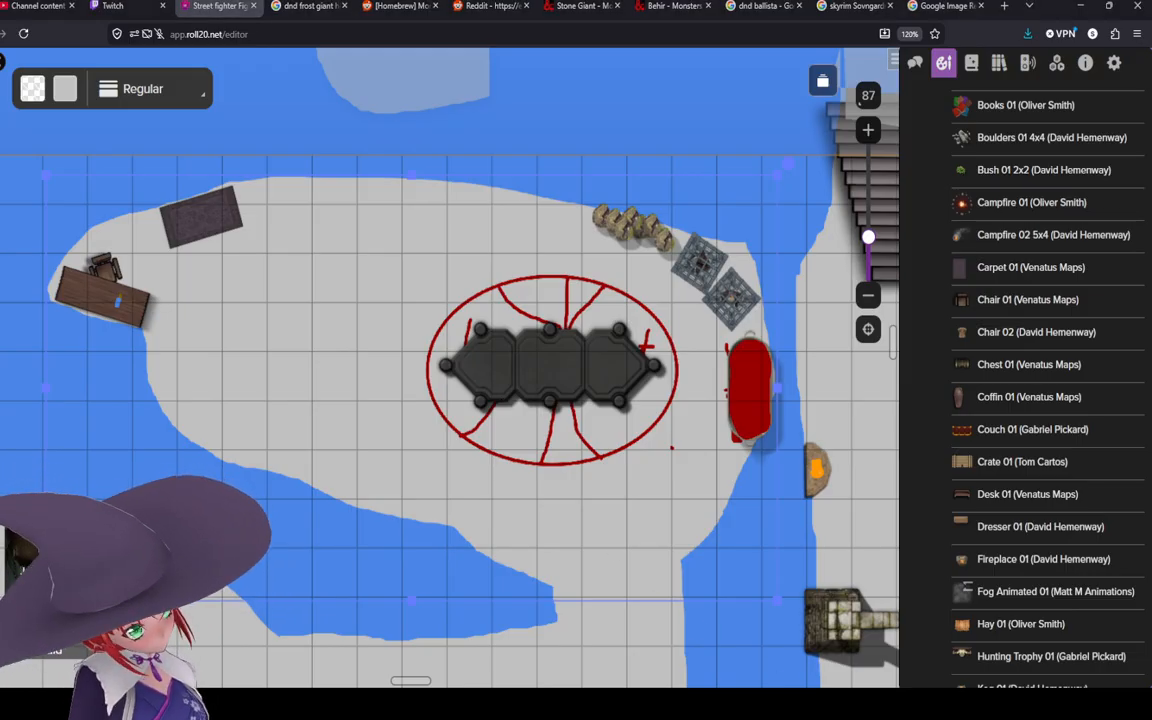
click(232, 215)
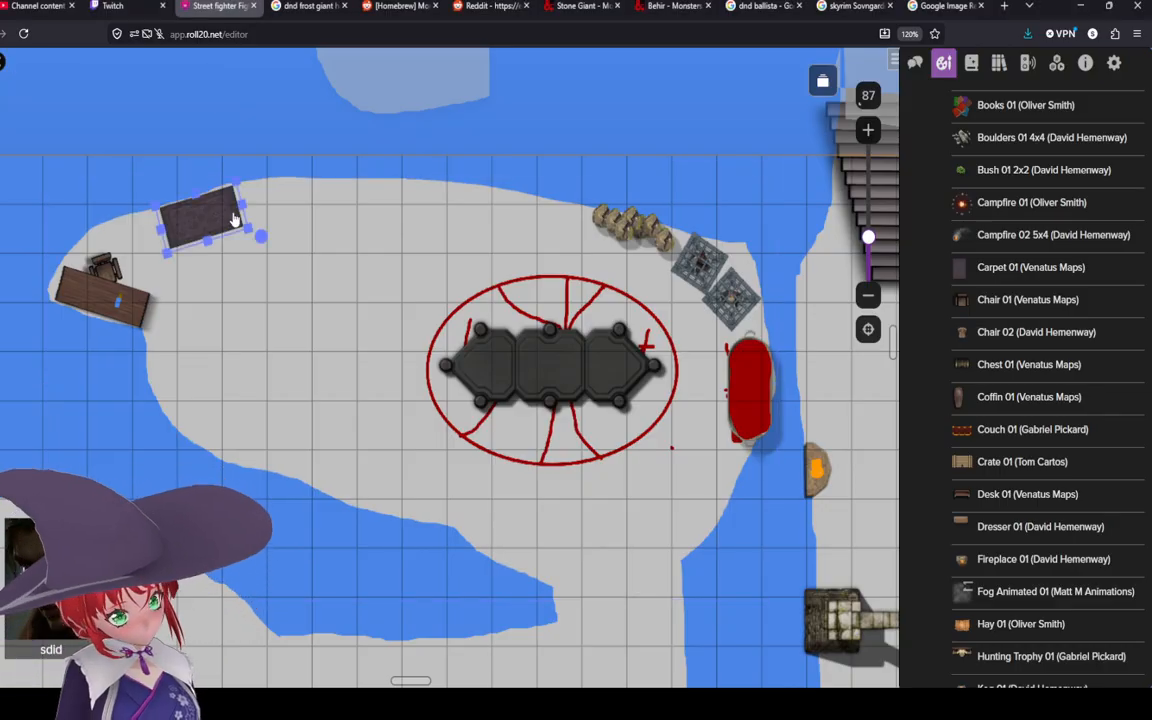
mouse_move(242, 209)
mouse_down()
mouse_move(271, 209)
mouse_move(247, 215)
mouse_up()
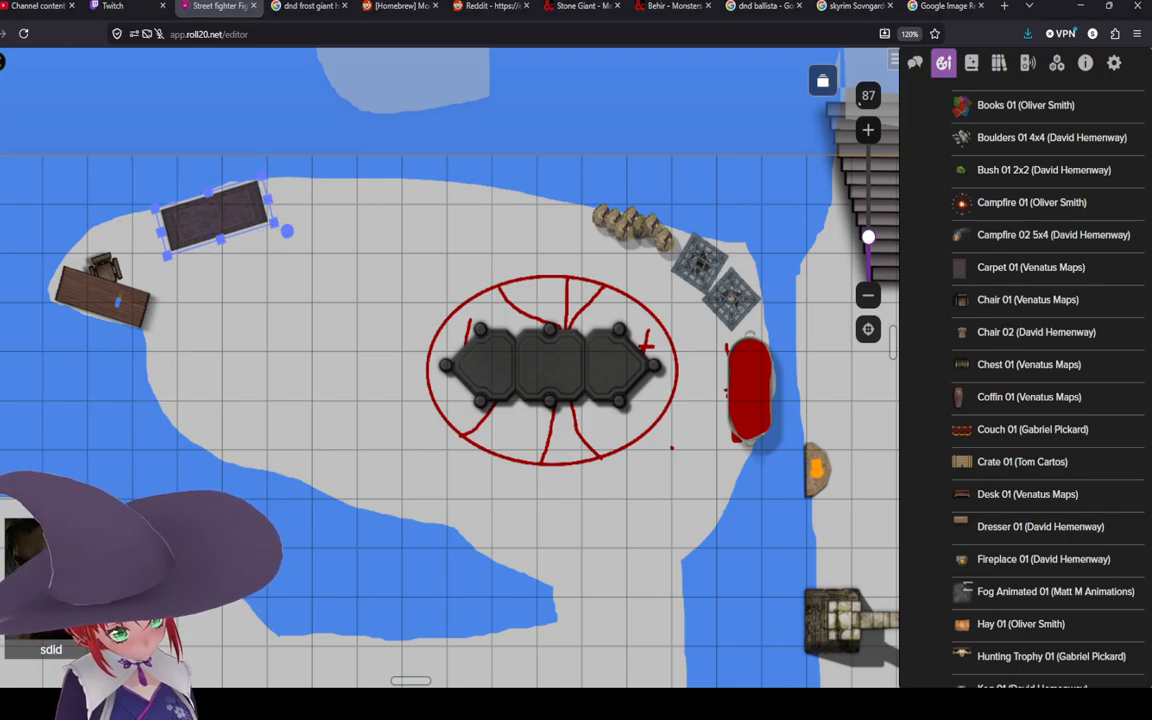
drag(215, 215, 262, 418)
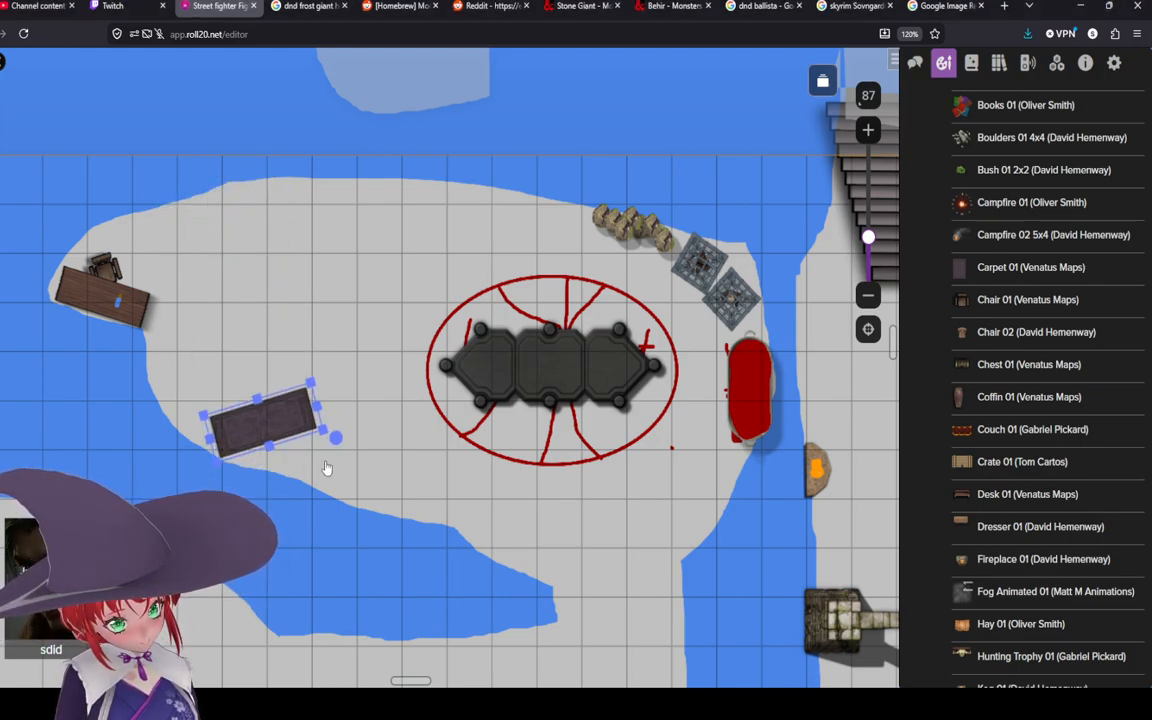
drag(333, 435, 318, 490)
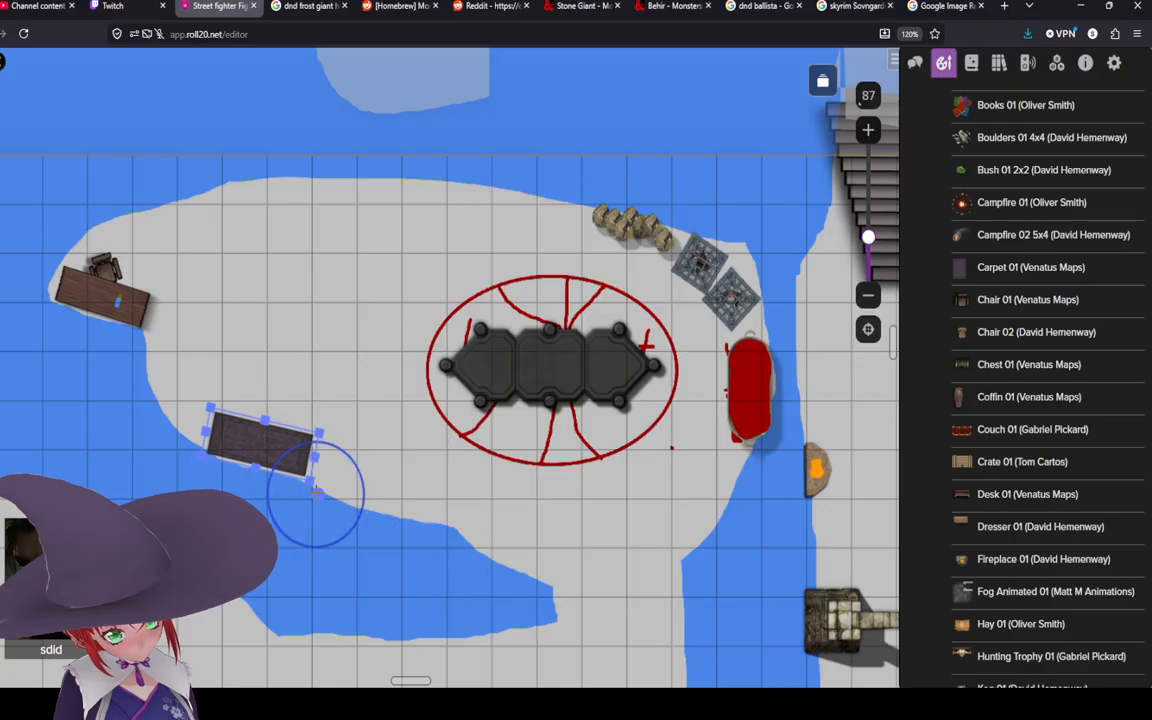
Step: Place a Couch 01 (Gabriel Pickard) from the free assets onto the carpet
mouse_move(940, 469)
mouse_move(995, 438)
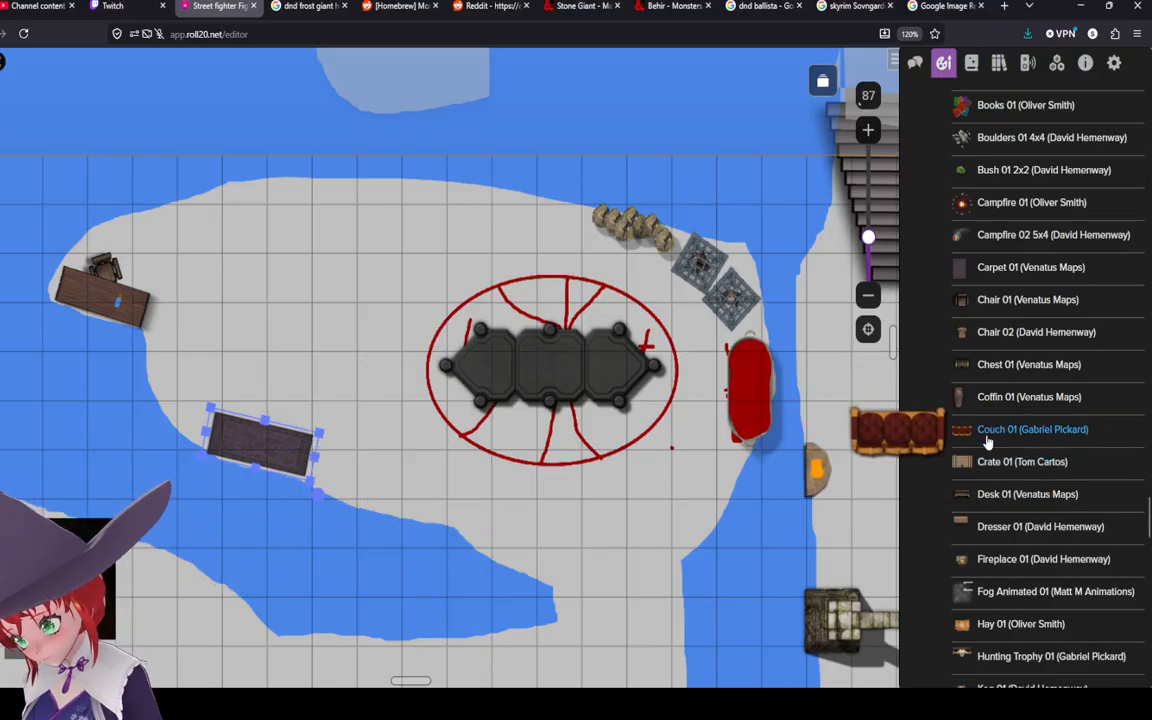
drag(995, 438, 228, 443)
Step: Rotate the couch to stand vertically and move it to the western end of the carpet
scroll(228, 443, up, 6)
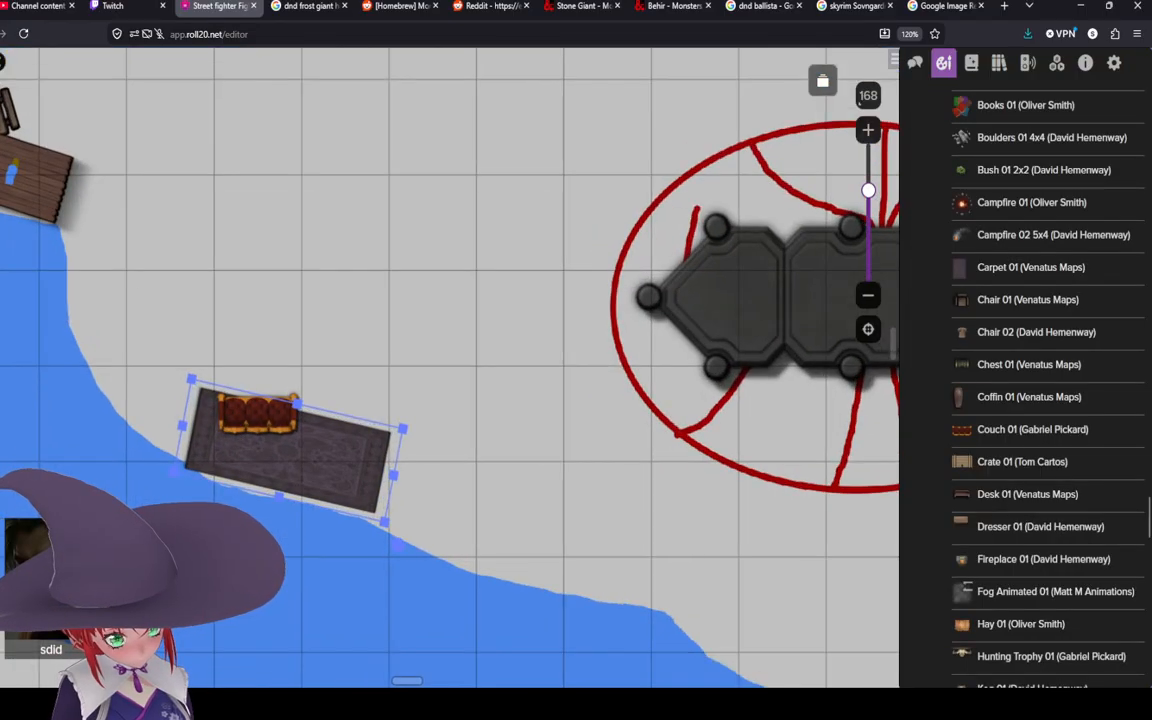
click(233, 410)
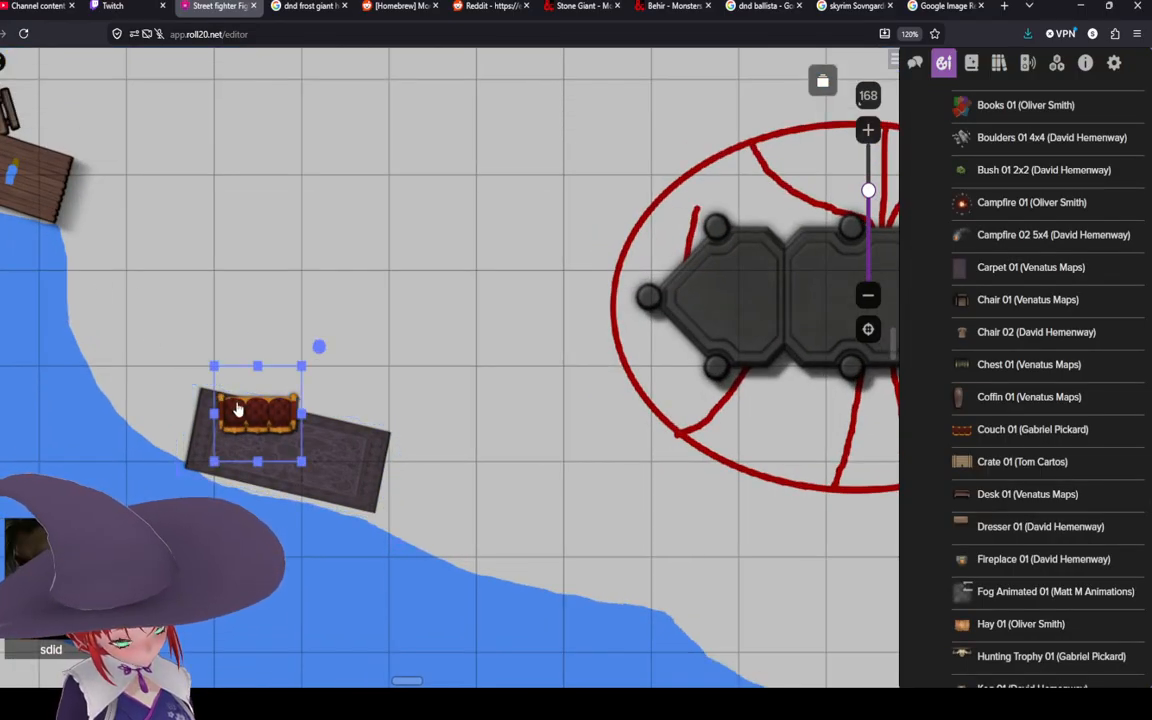
right_click(236, 381)
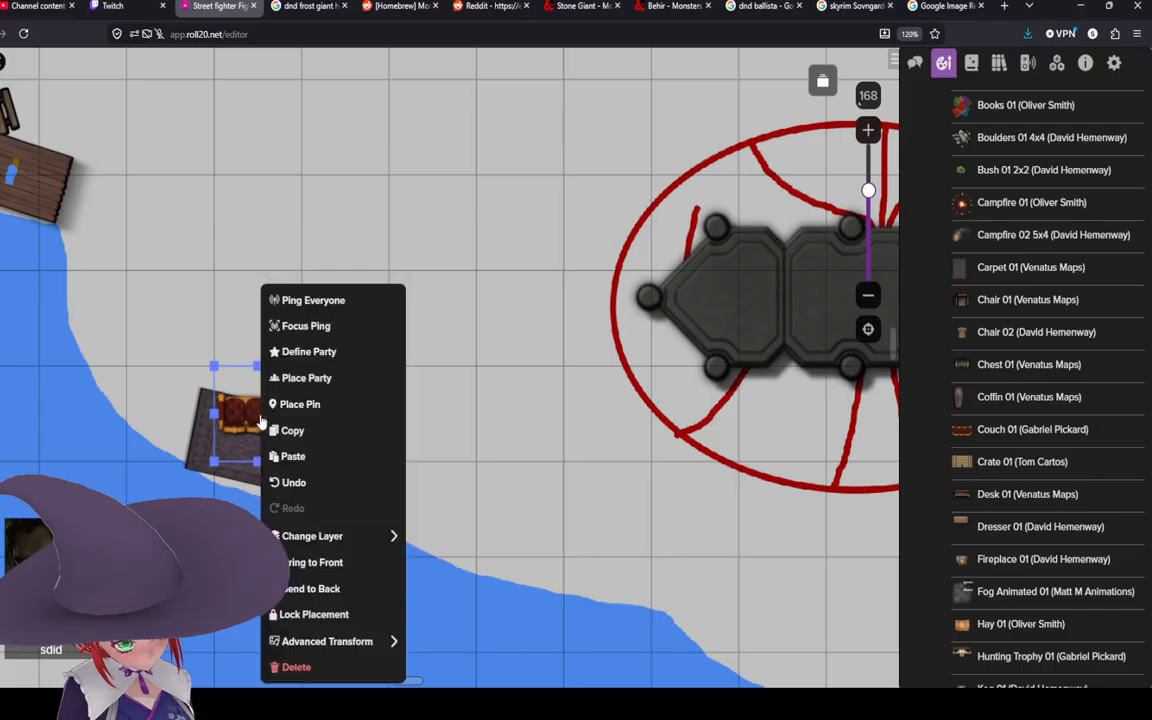
mouse_move(378, 641)
click(475, 522)
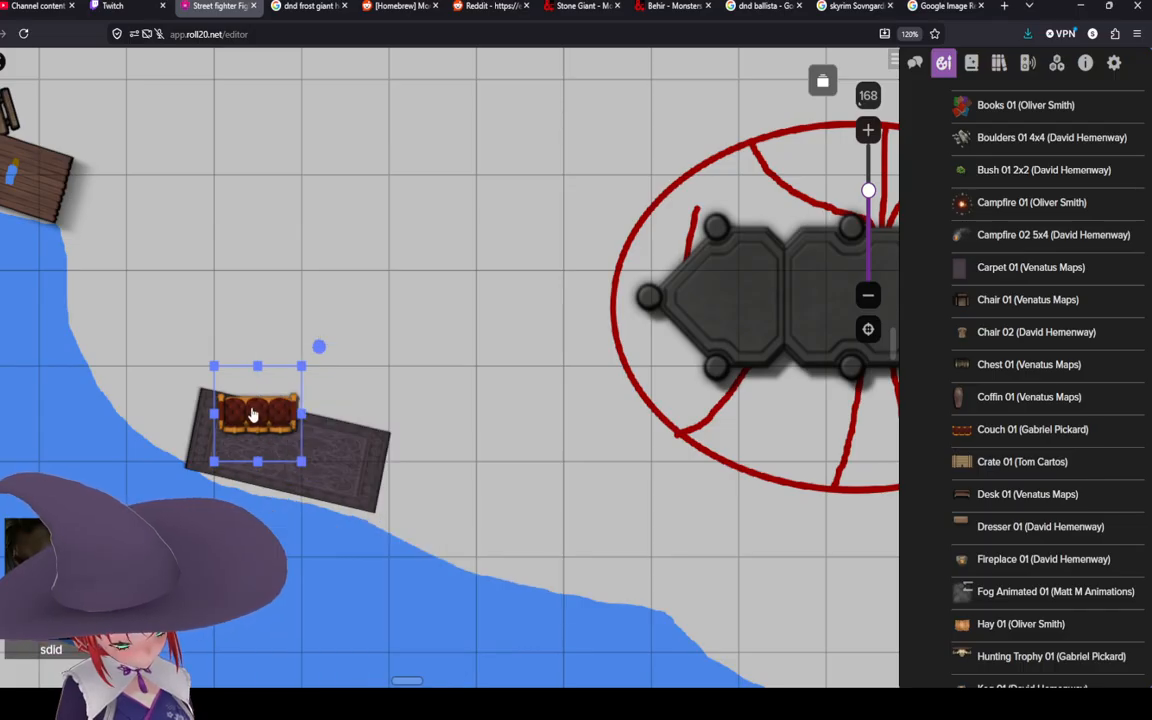
drag(252, 412, 227, 432)
drag(293, 366, 288, 549)
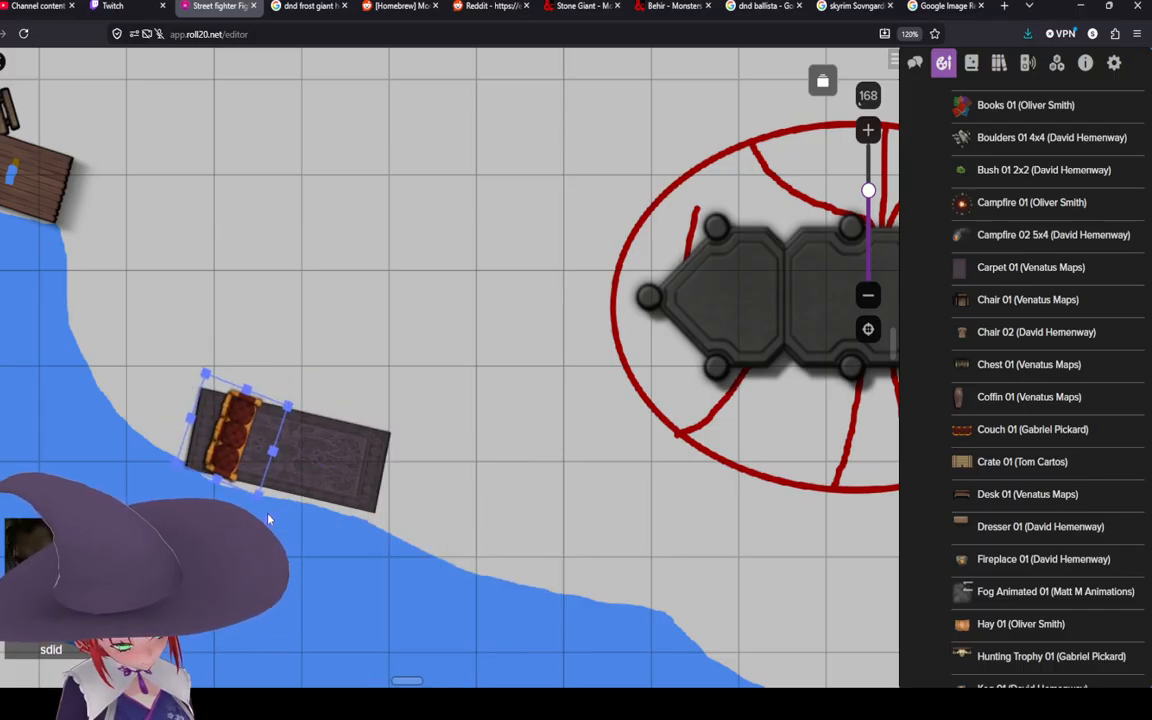
drag(238, 463, 226, 450)
click(250, 510)
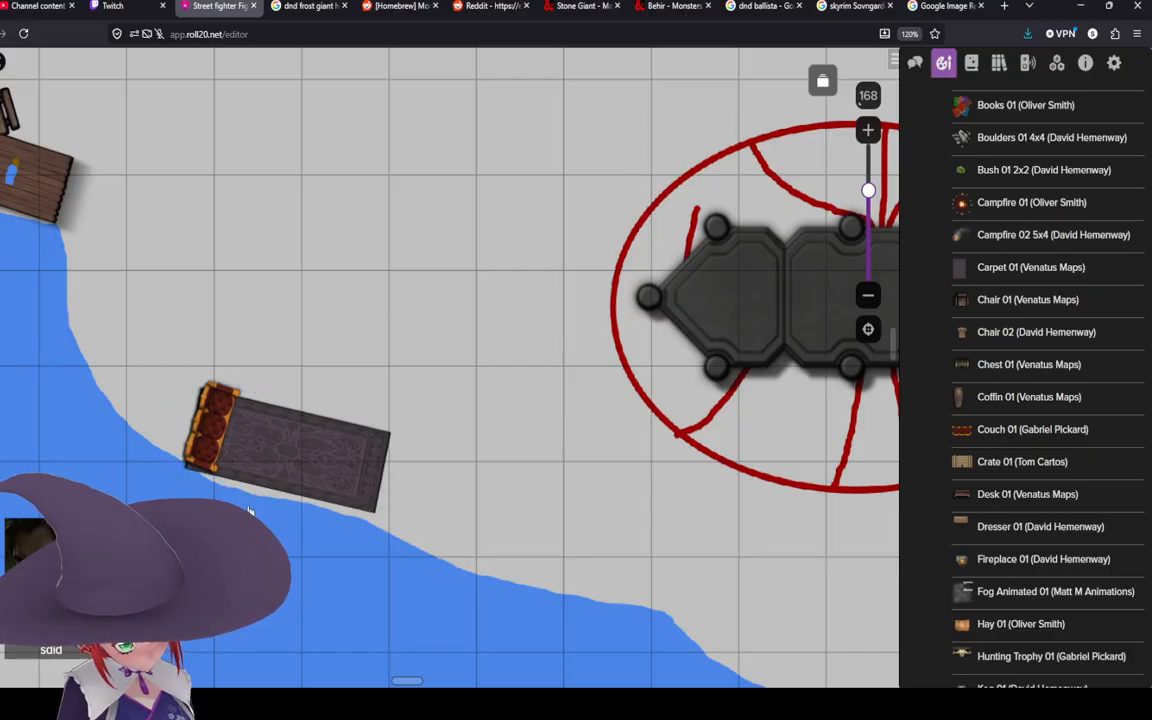
Step: Shrink the couch to fit along the carpet's western end
click(192, 428)
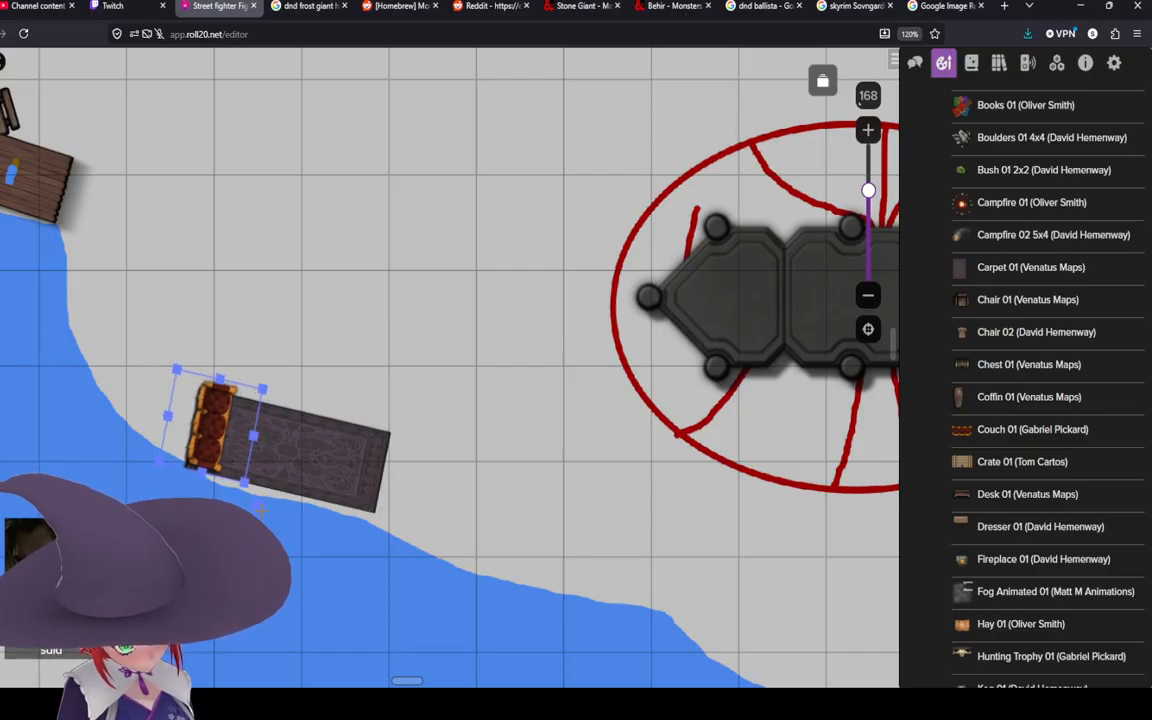
right_click(215, 430)
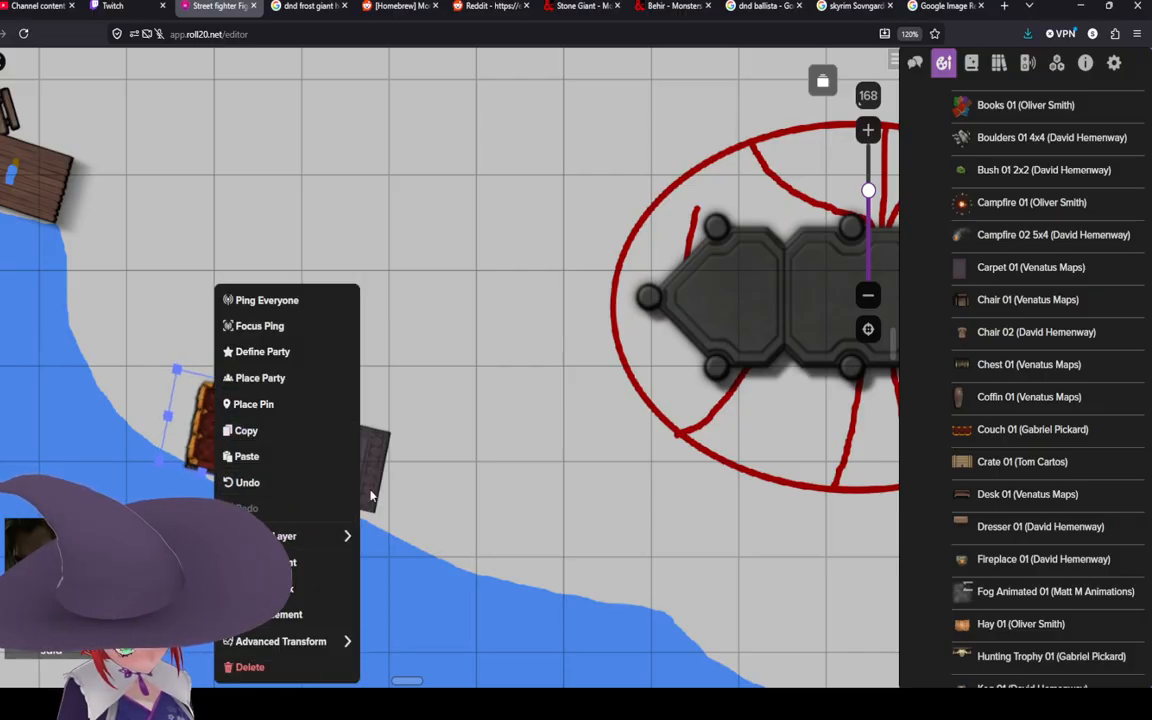
click(405, 453)
click(206, 469)
drag(204, 474, 210, 442)
click(344, 436)
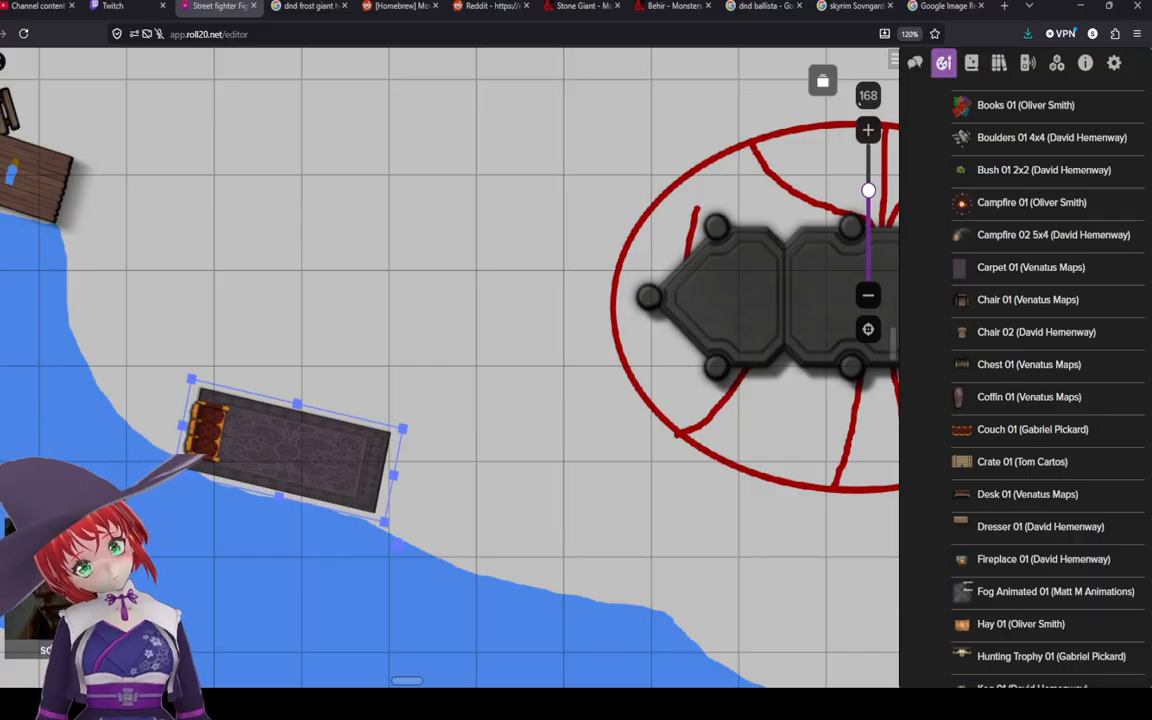
click(592, 403)
scroll(592, 403, down, 5)
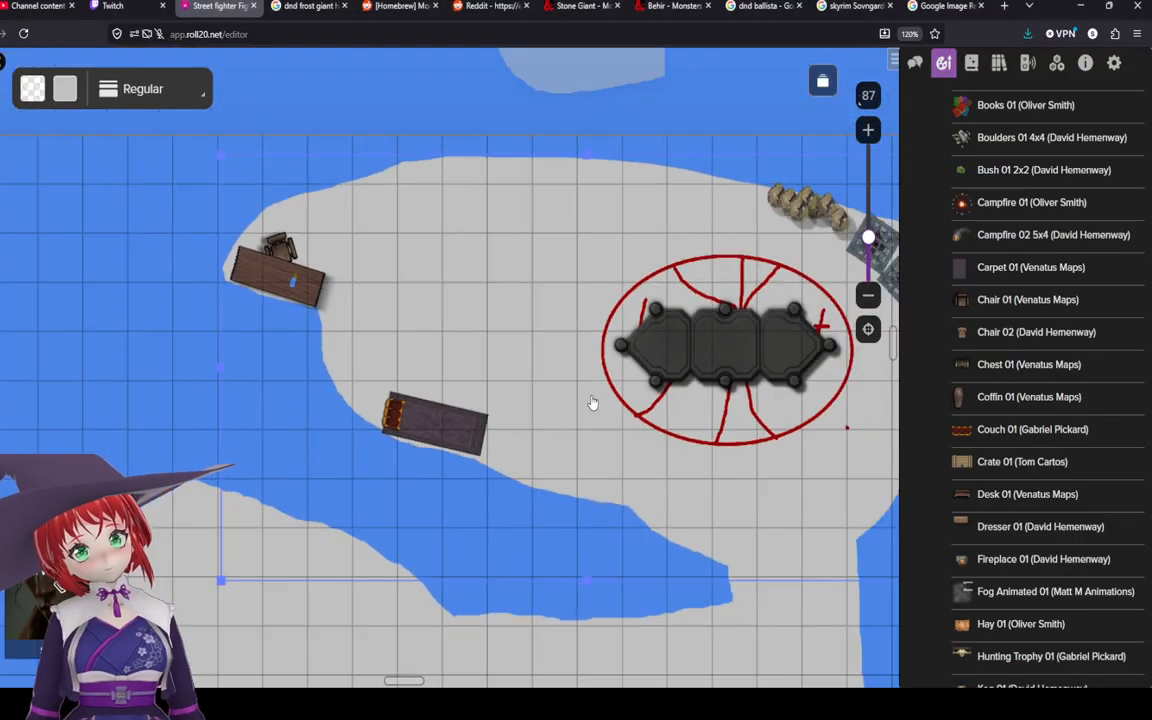
key(space)
drag(432, 354, 297, 350)
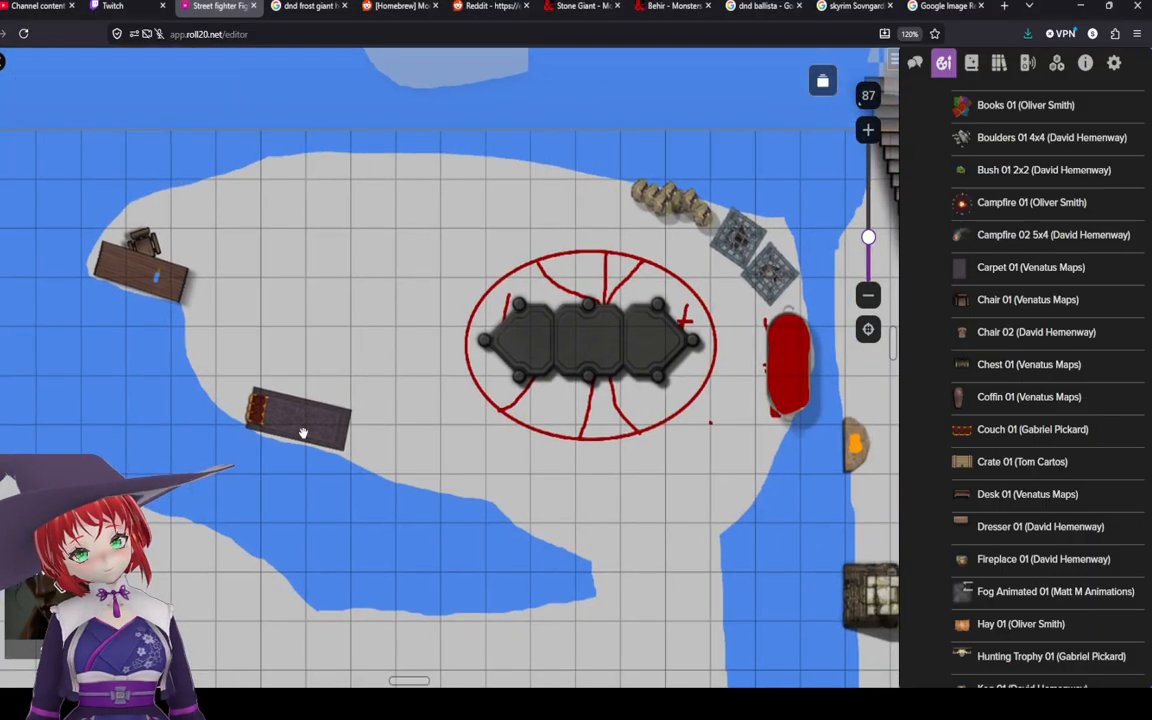
drag(422, 254, 408, 233)
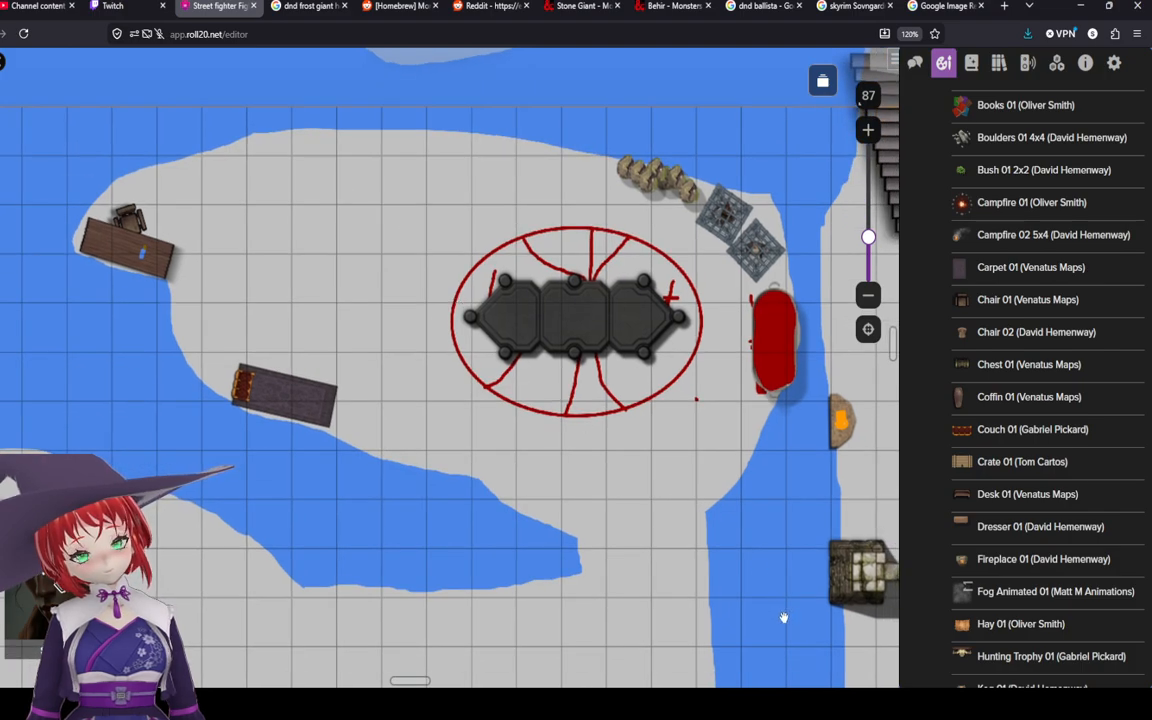
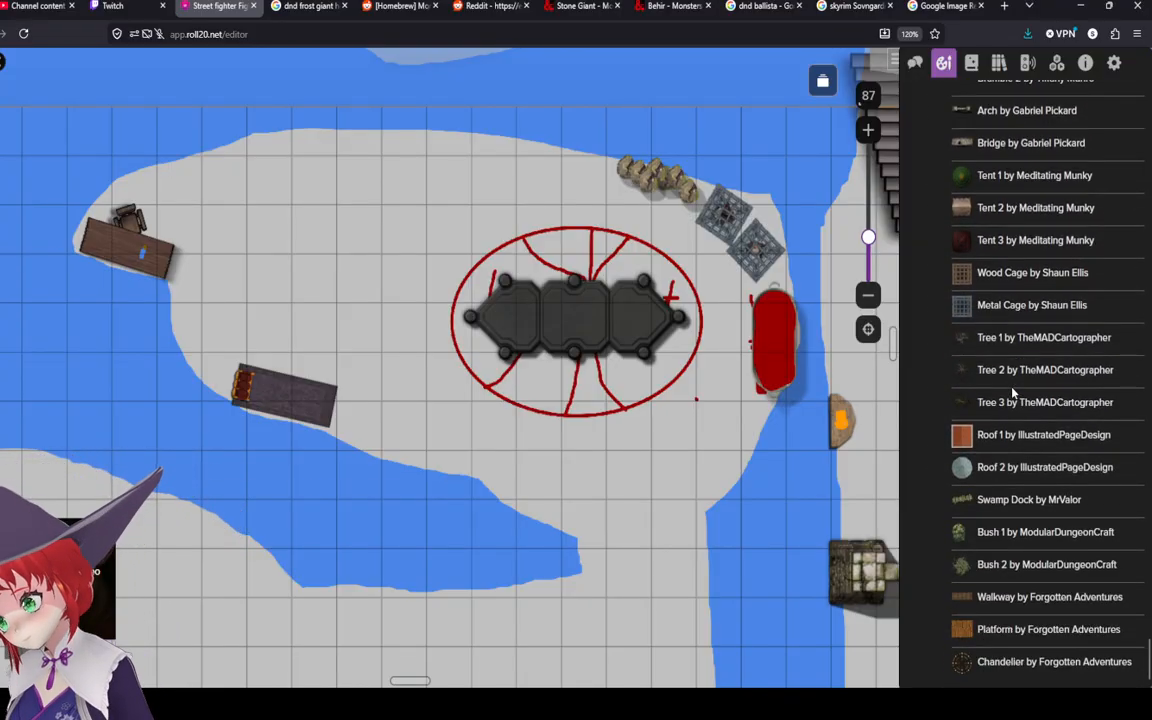
Step: Browse the objects assets and place a Bones 01 (Venatus Maps) prop on the island's northern area
scroll(1013, 394, up, 3)
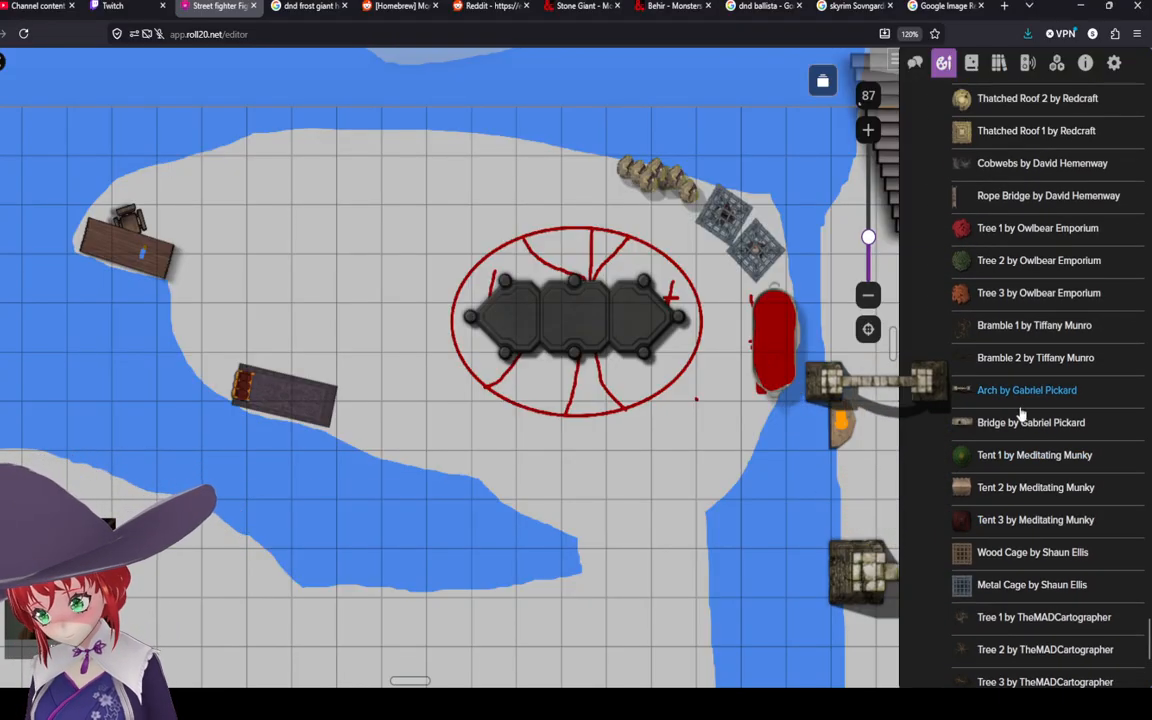
scroll(1020, 414, up, 2)
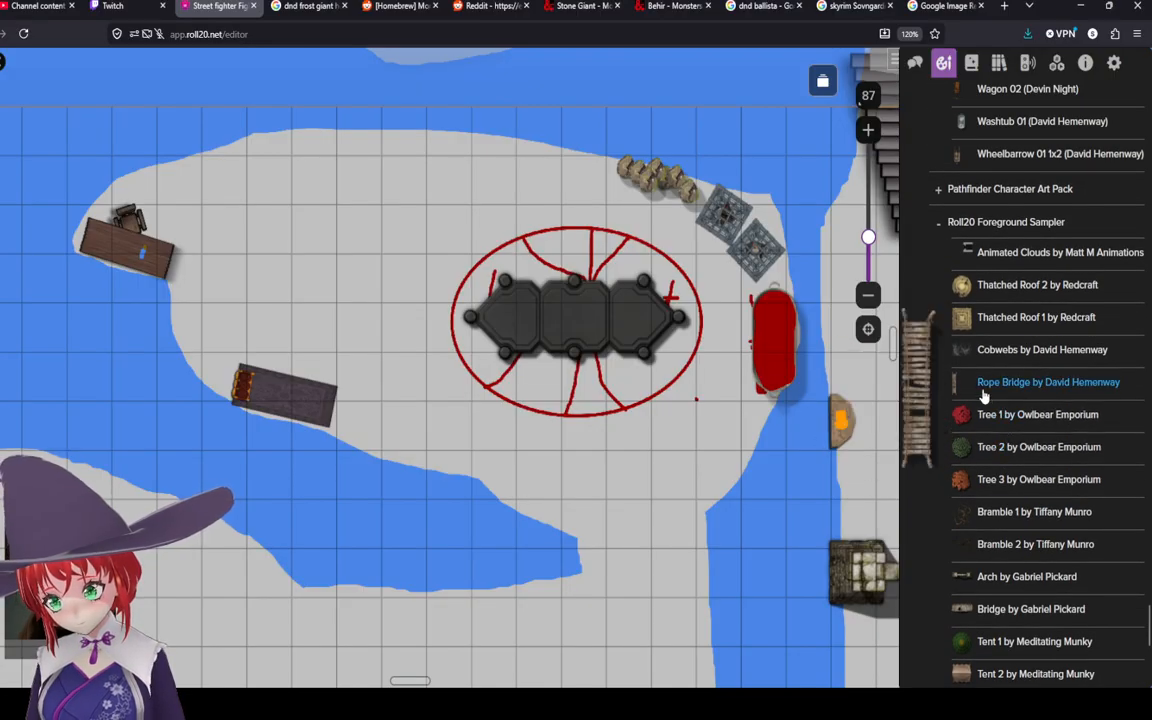
scroll(984, 397, up, 3)
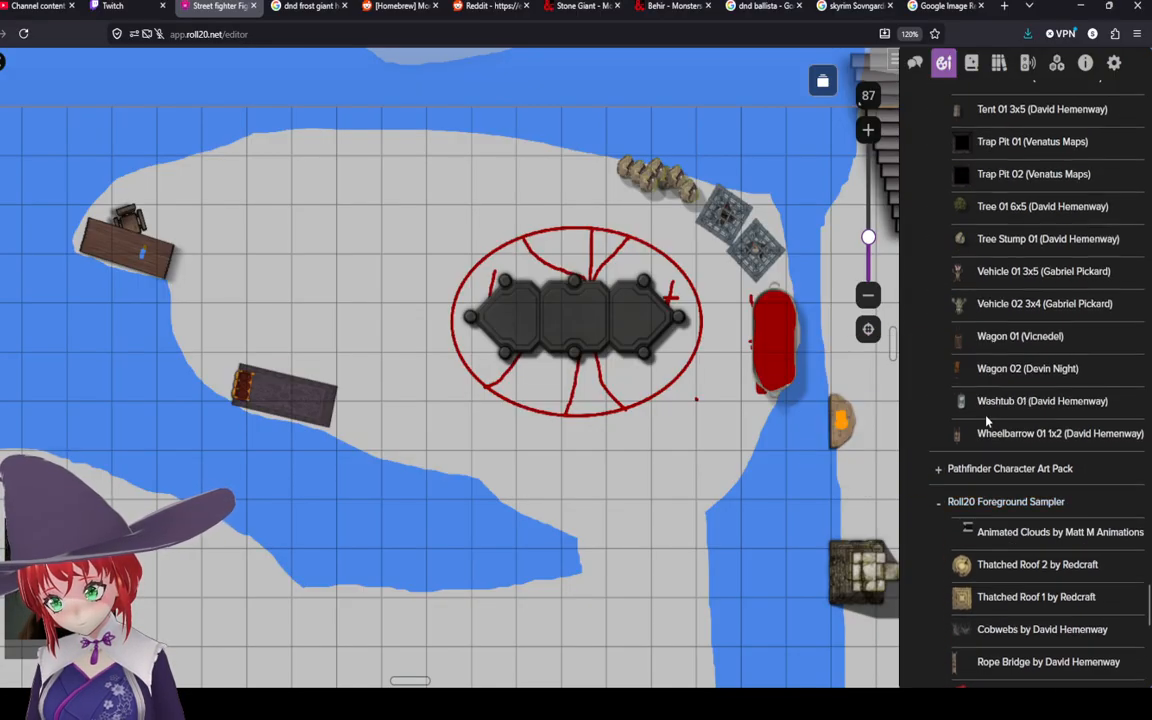
scroll(986, 420, up, 4)
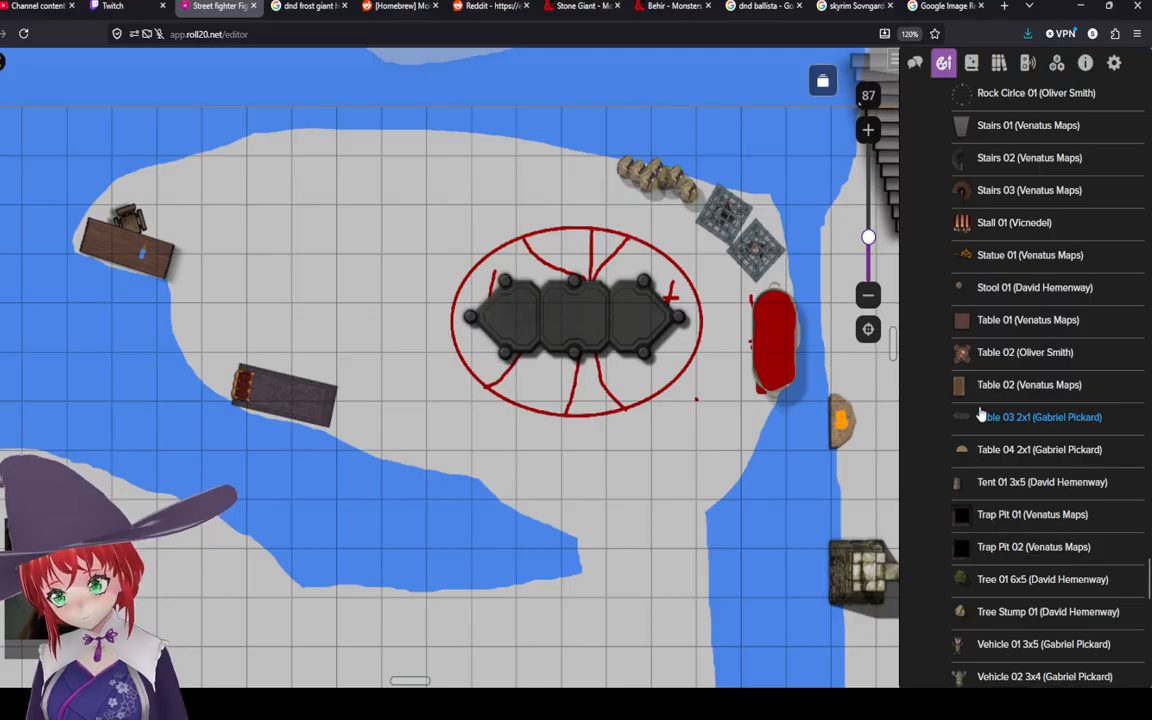
scroll(982, 414, up, 3)
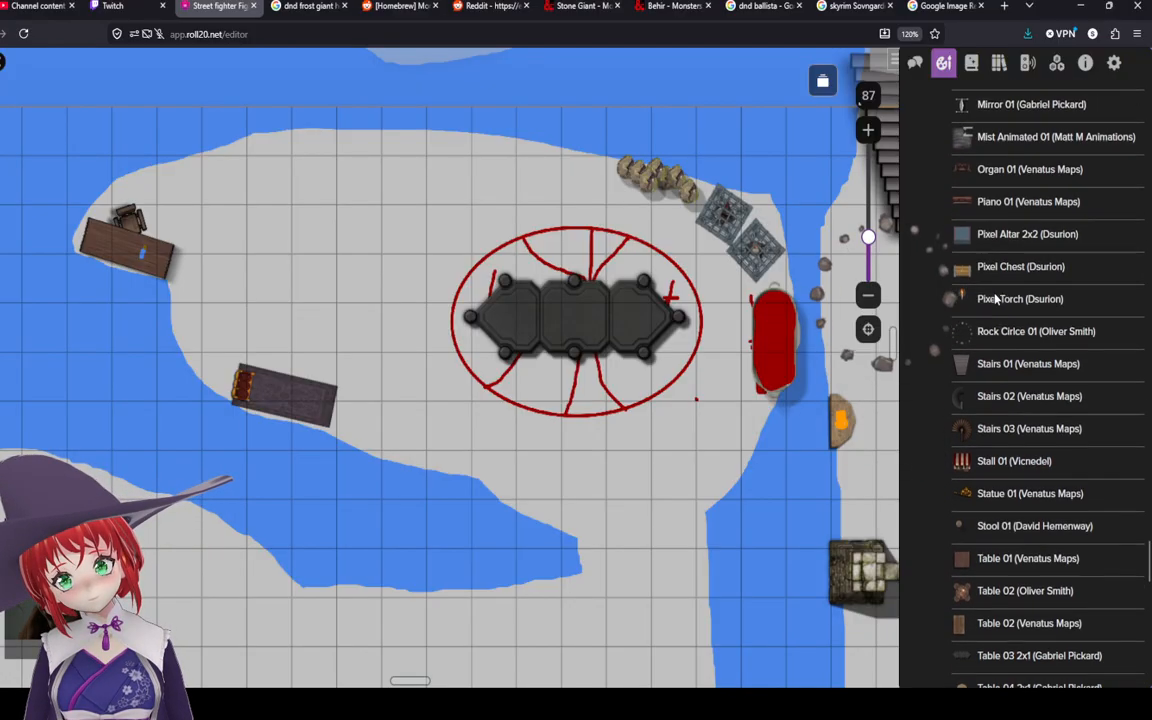
scroll(995, 297, up, 8)
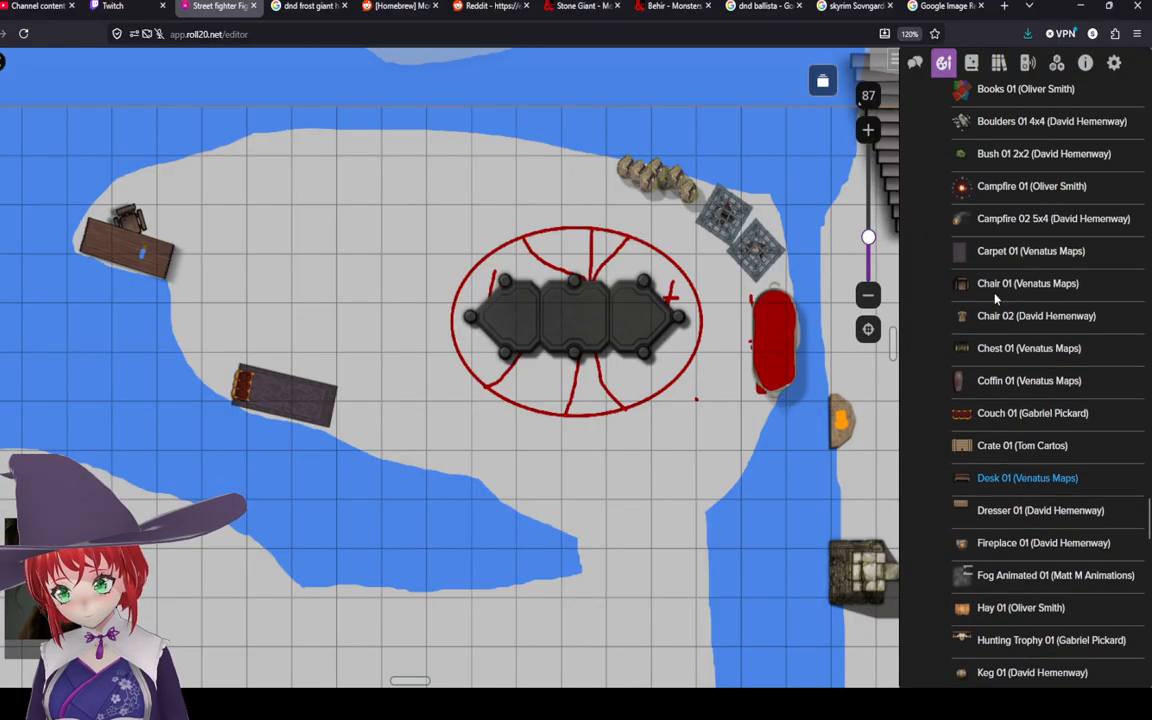
scroll(995, 297, up, 5)
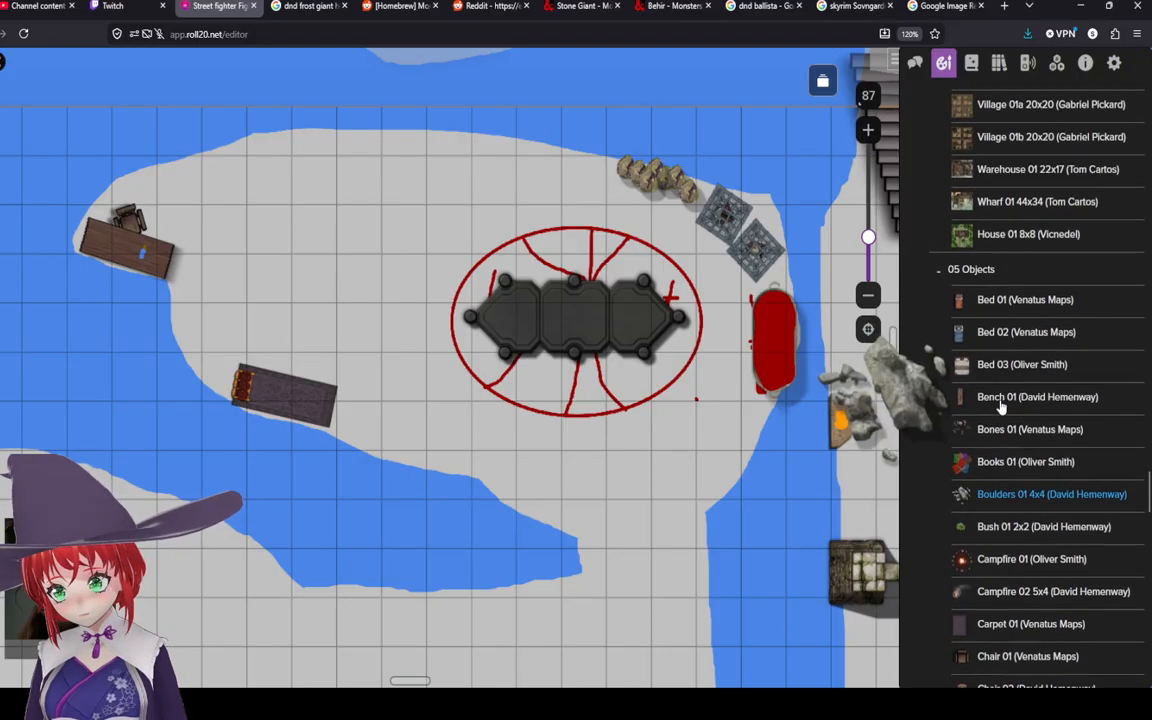
scroll(1000, 335, down, 1)
drag(1000, 336, 420, 164)
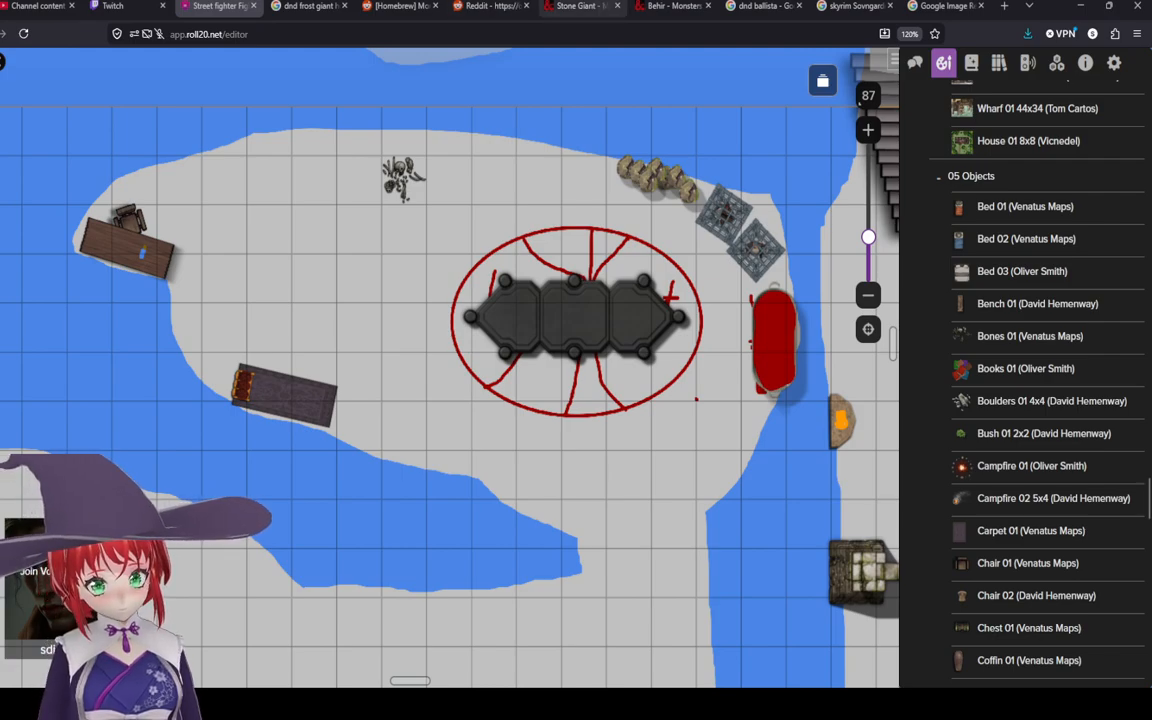
Step: Review the Frost Giant Jarl stat block in the Reddit tab before returning to the map
click(600, 6)
click(488, 5)
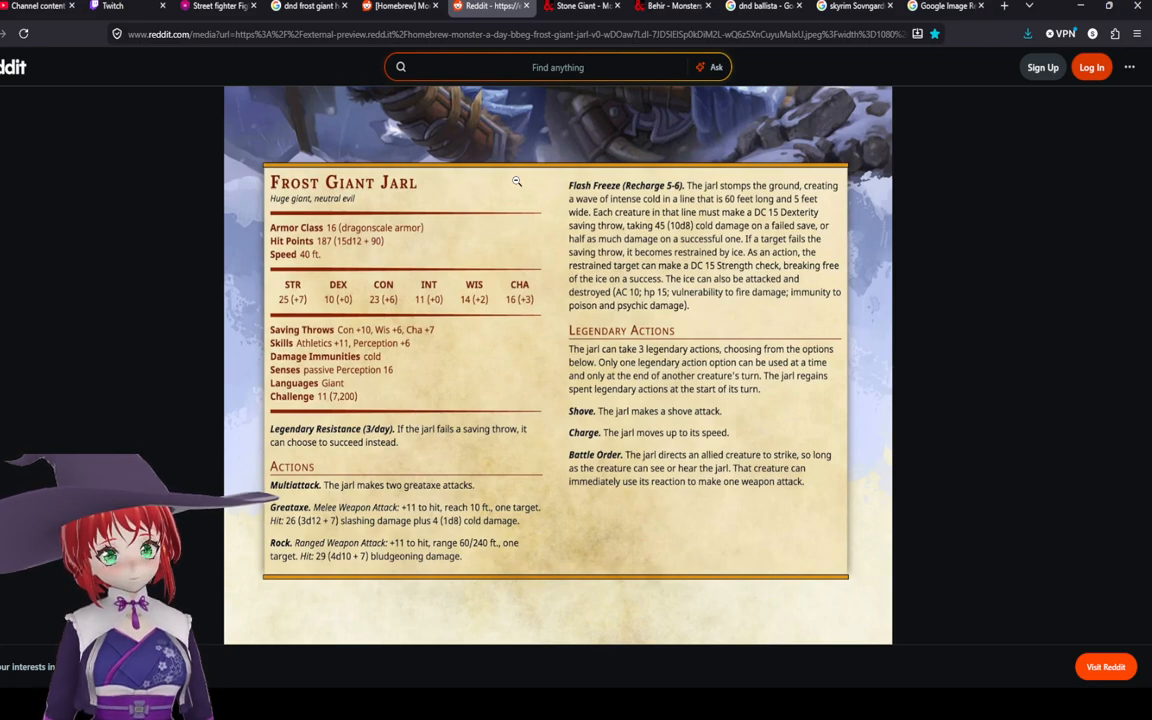
scroll(517, 181, up, 5)
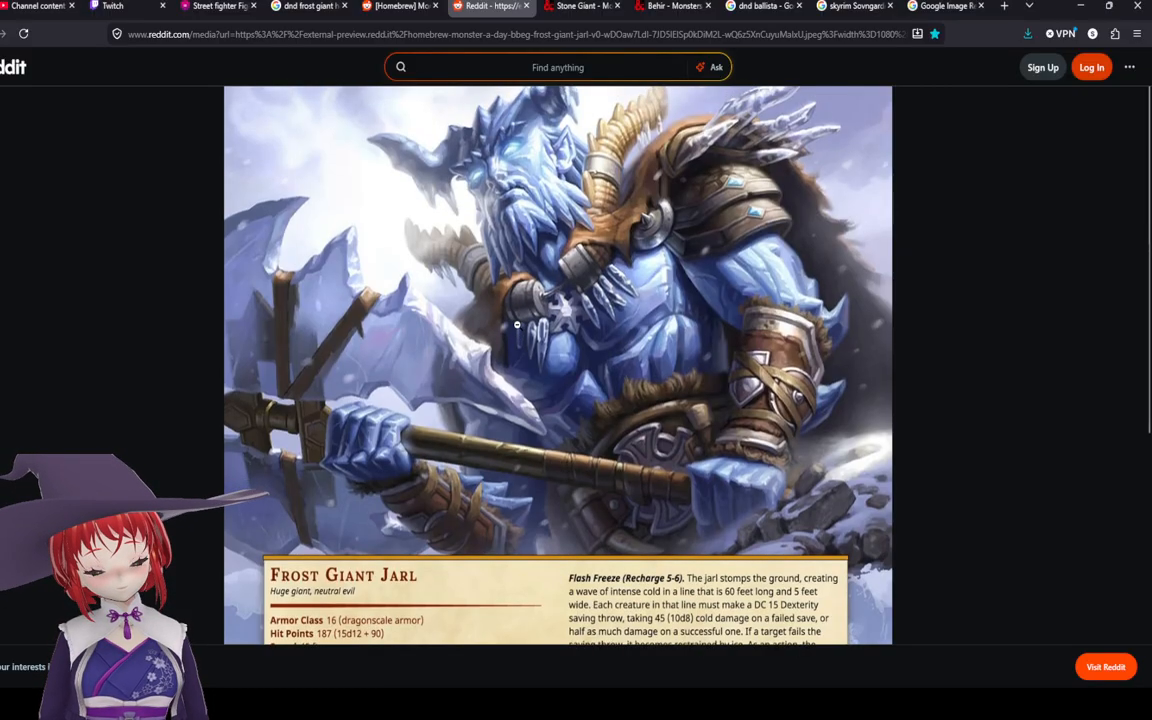
scroll(467, 296, down, 5)
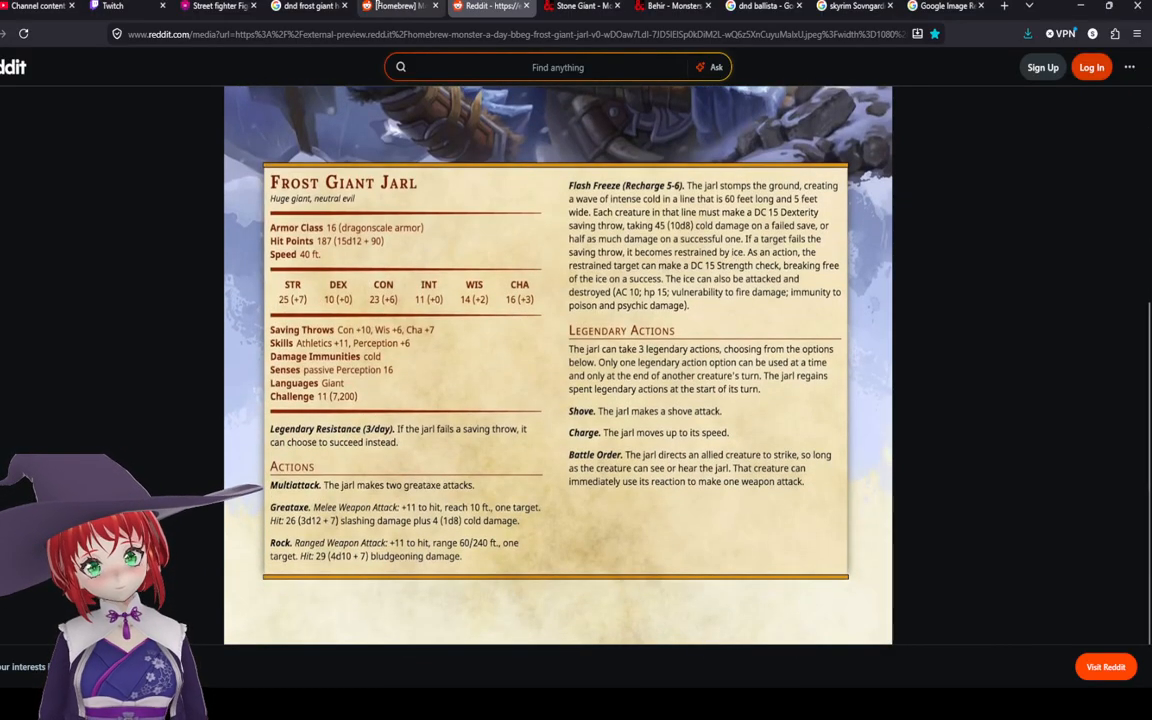
click(212, 6)
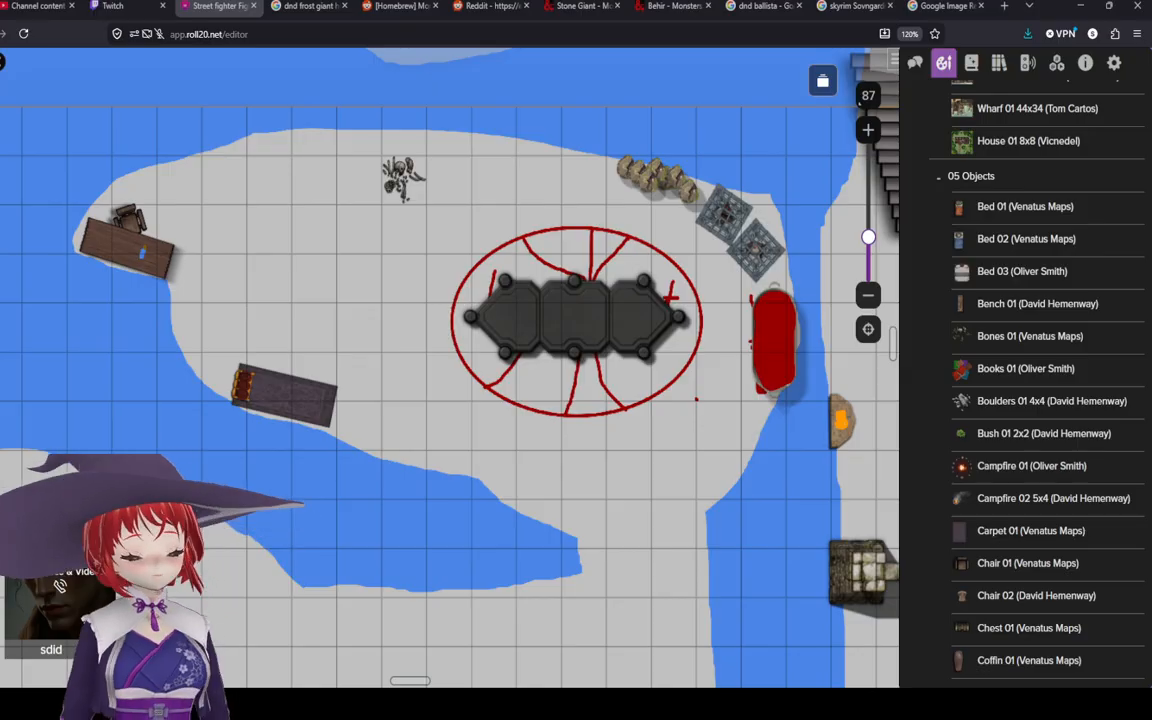
Step: Move the bones beside the red pool east of the table and delete a duplicate placed there
click(736, 456)
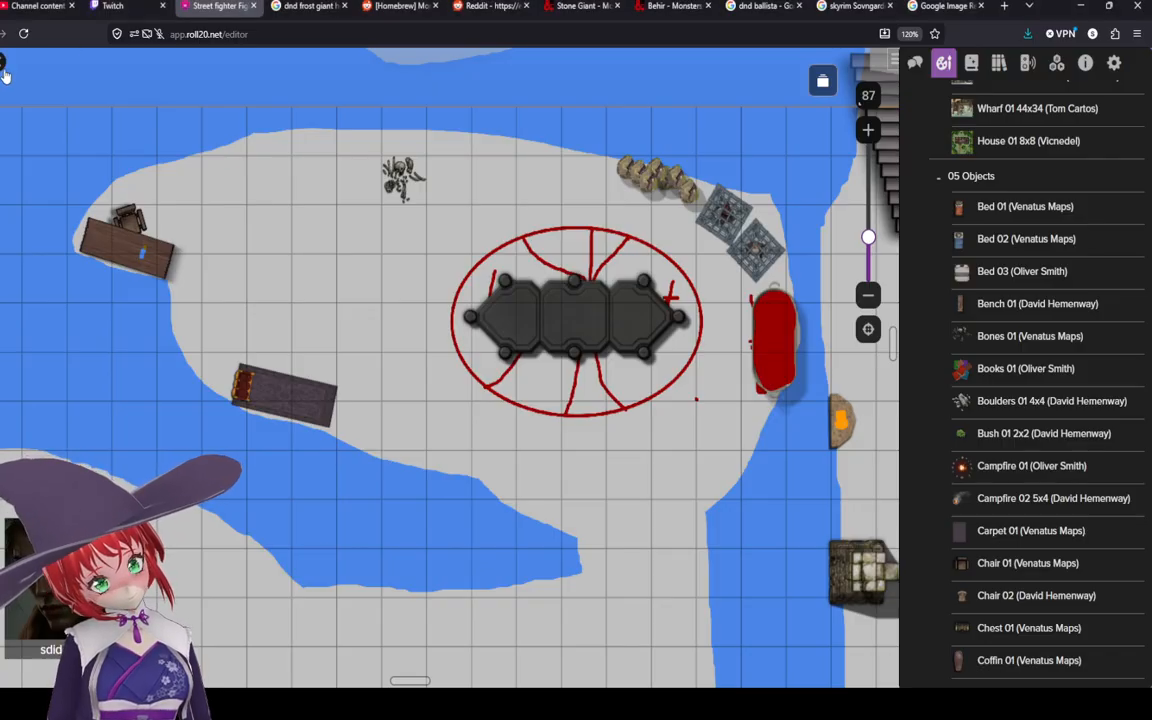
click(405, 182)
right_click(410, 186)
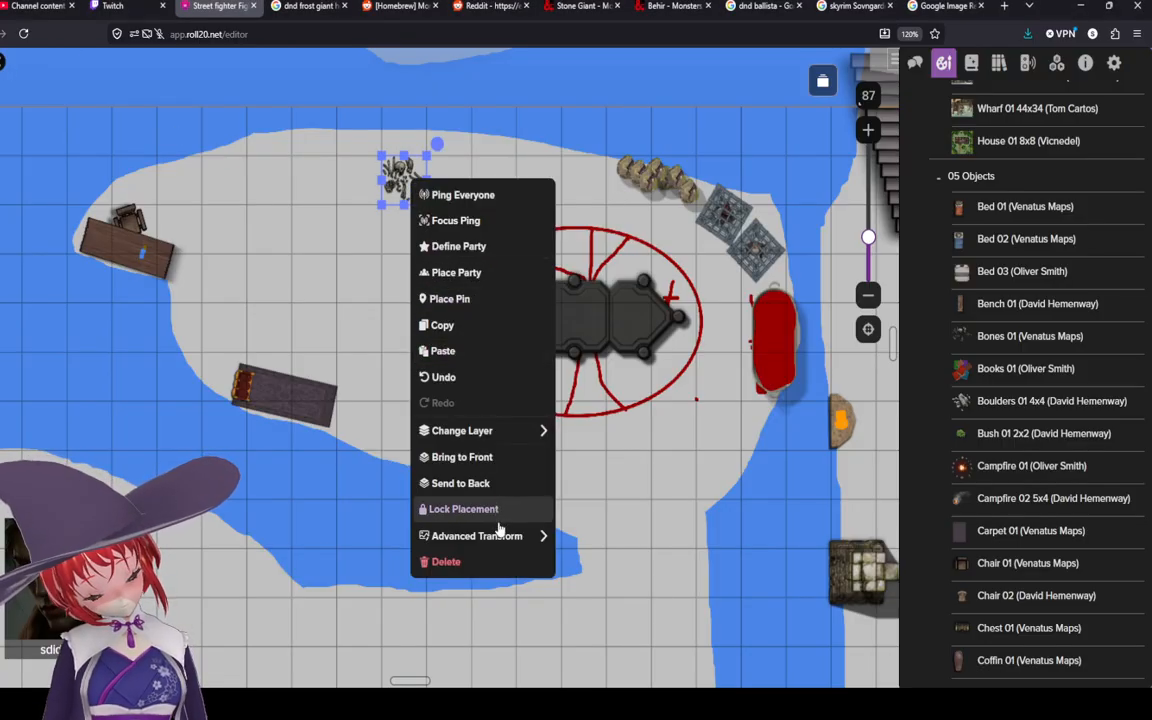
mouse_move(515, 532)
click(588, 510)
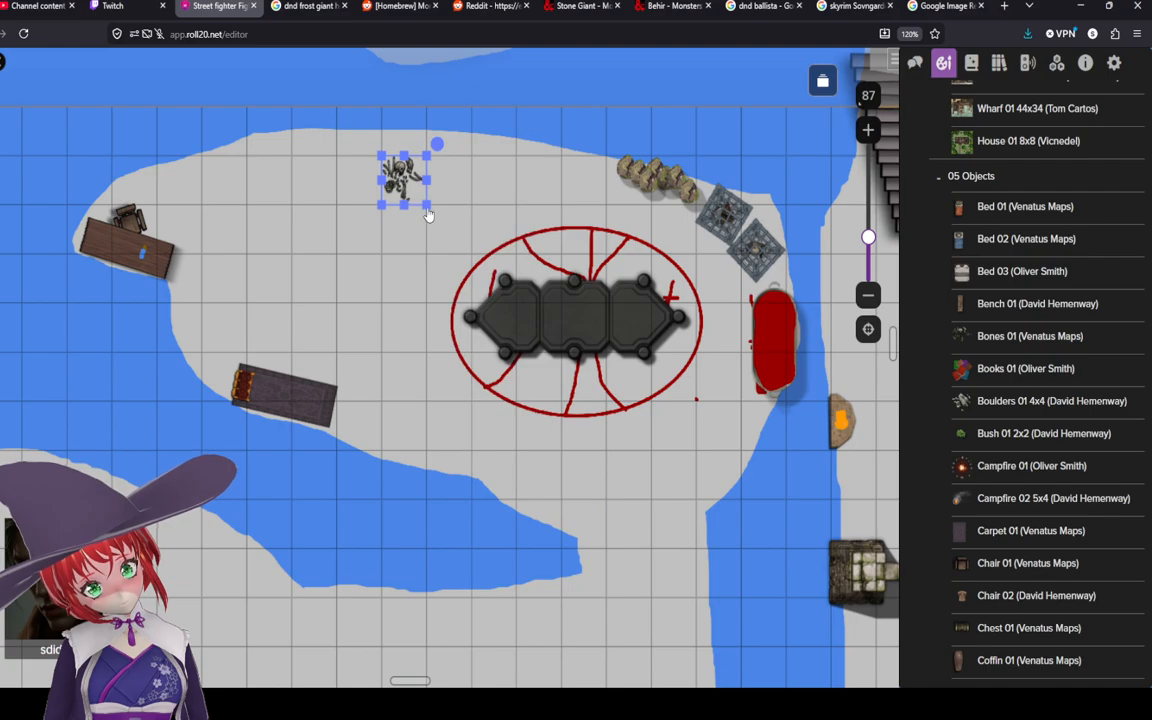
drag(402, 178, 727, 410)
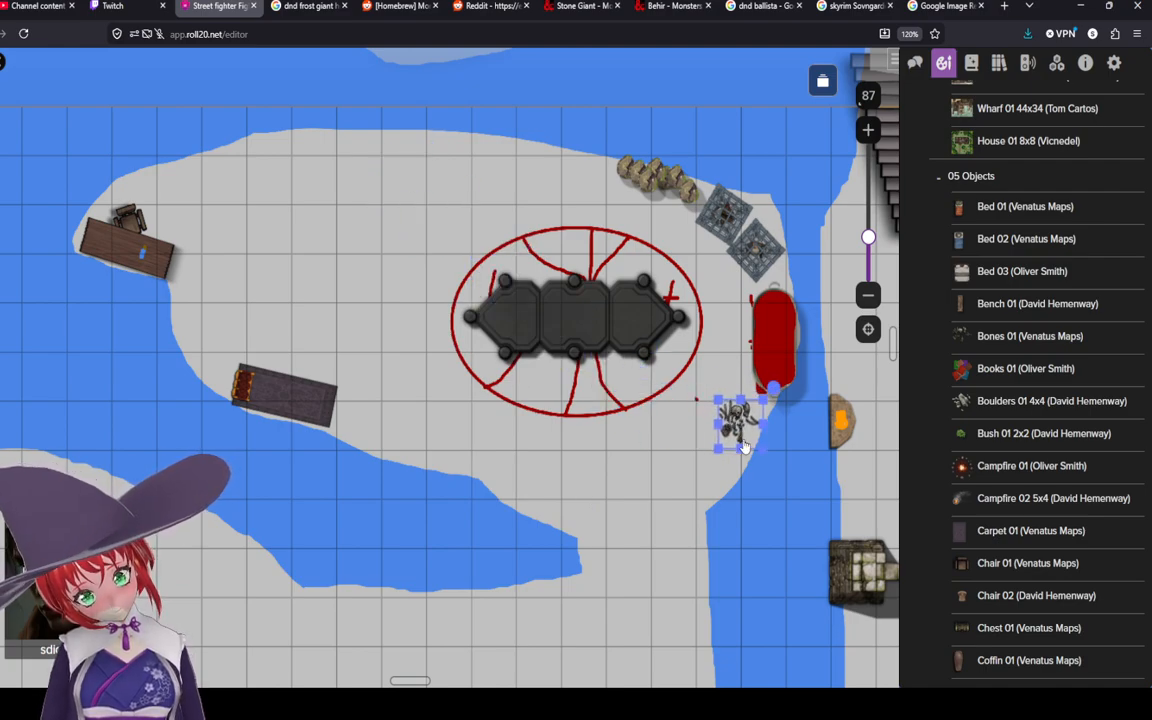
right_click(727, 410)
click(775, 459)
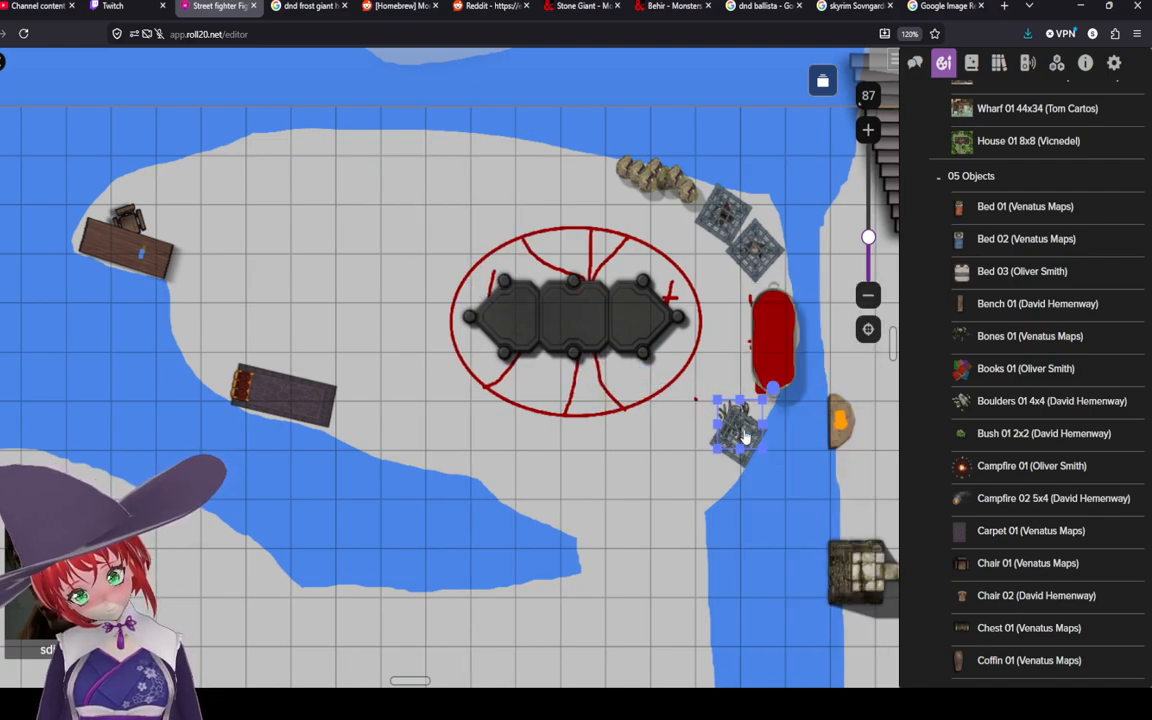
drag(743, 436, 711, 450)
right_click(709, 450)
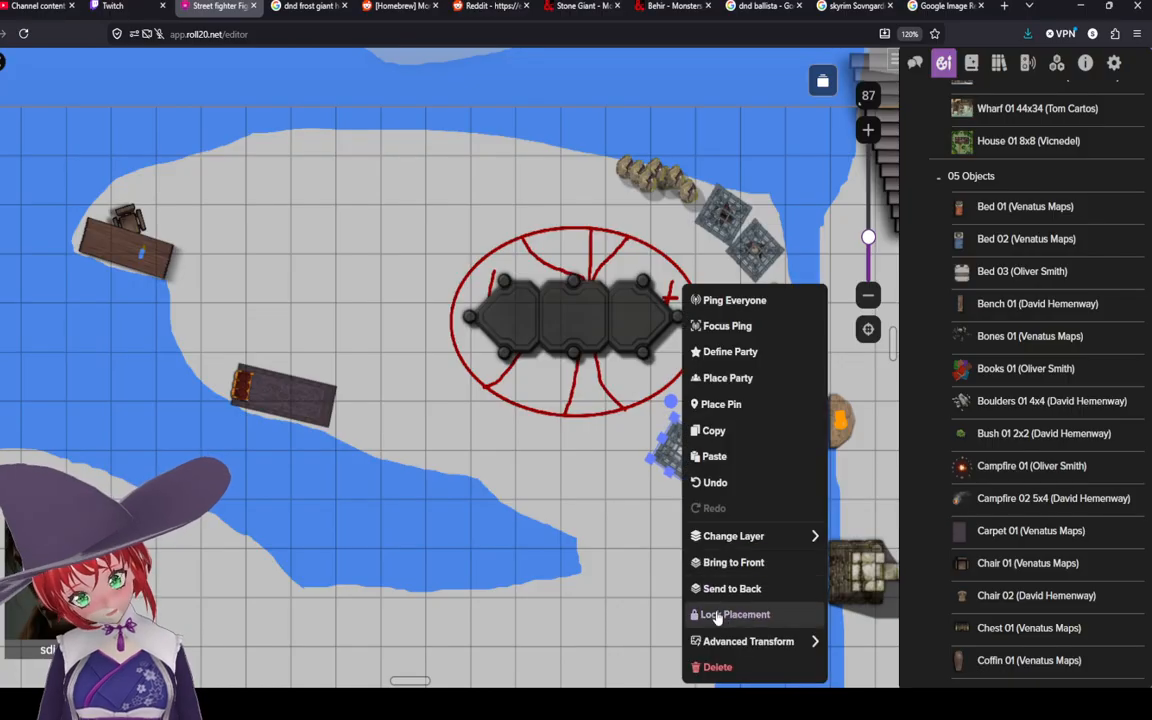
click(703, 662)
Step: Move the bones to the island's northern shore and paste several copies around it to form a pile
right_click(733, 426)
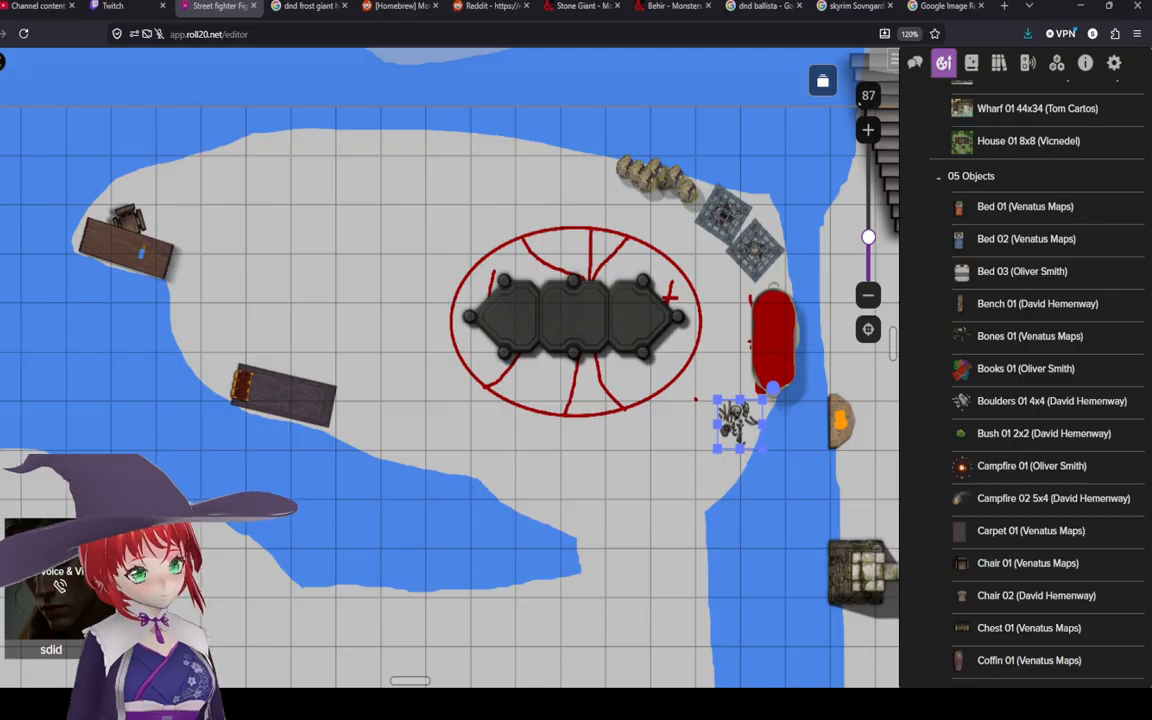
drag(737, 425, 260, 155)
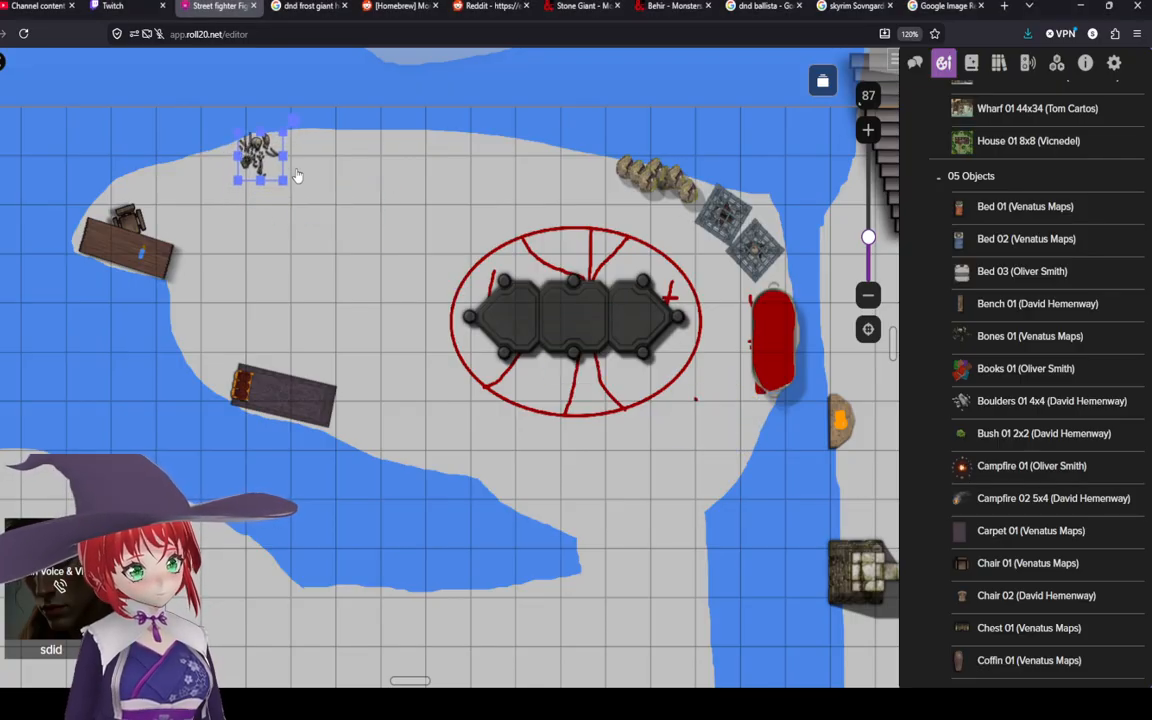
key(ctrl+c)
key(ctrl+v)
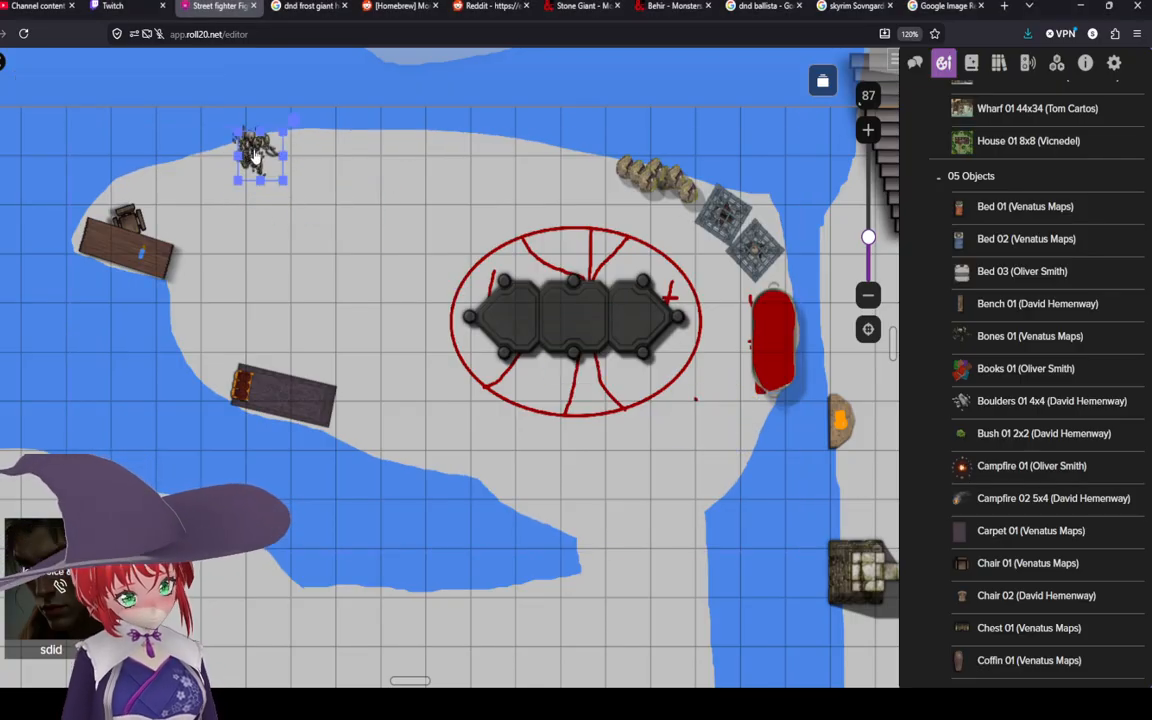
drag(255, 155, 278, 176)
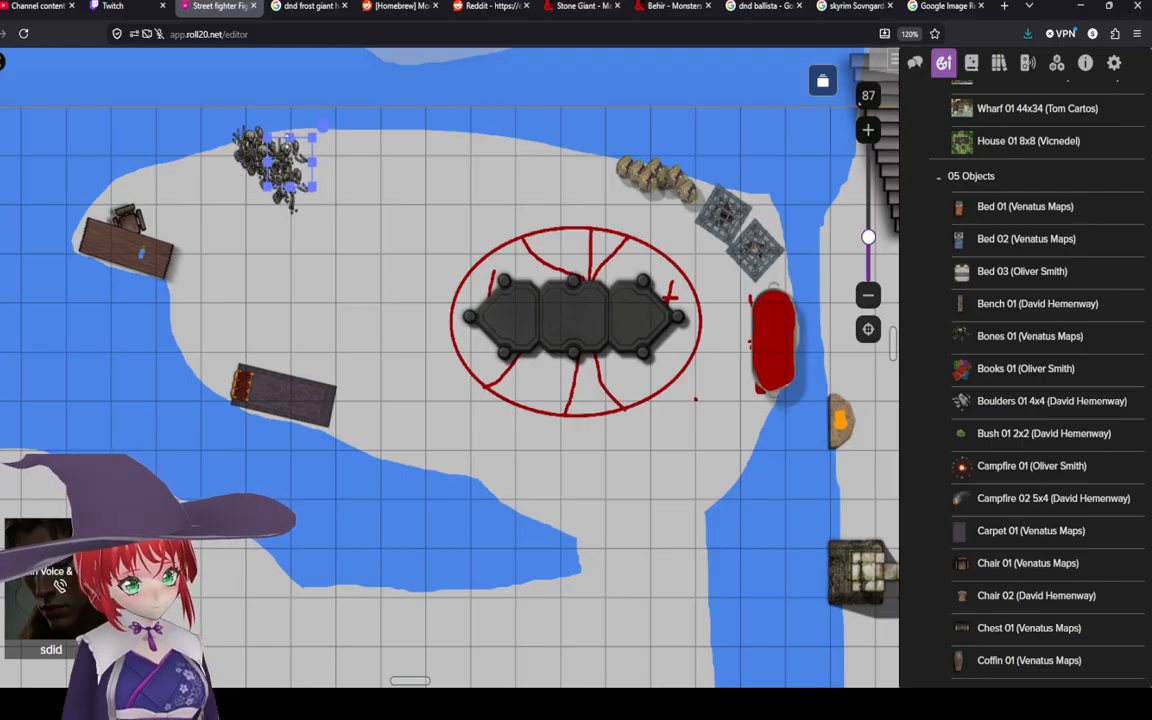
key(ctrl+c)
key(ctrl+v)
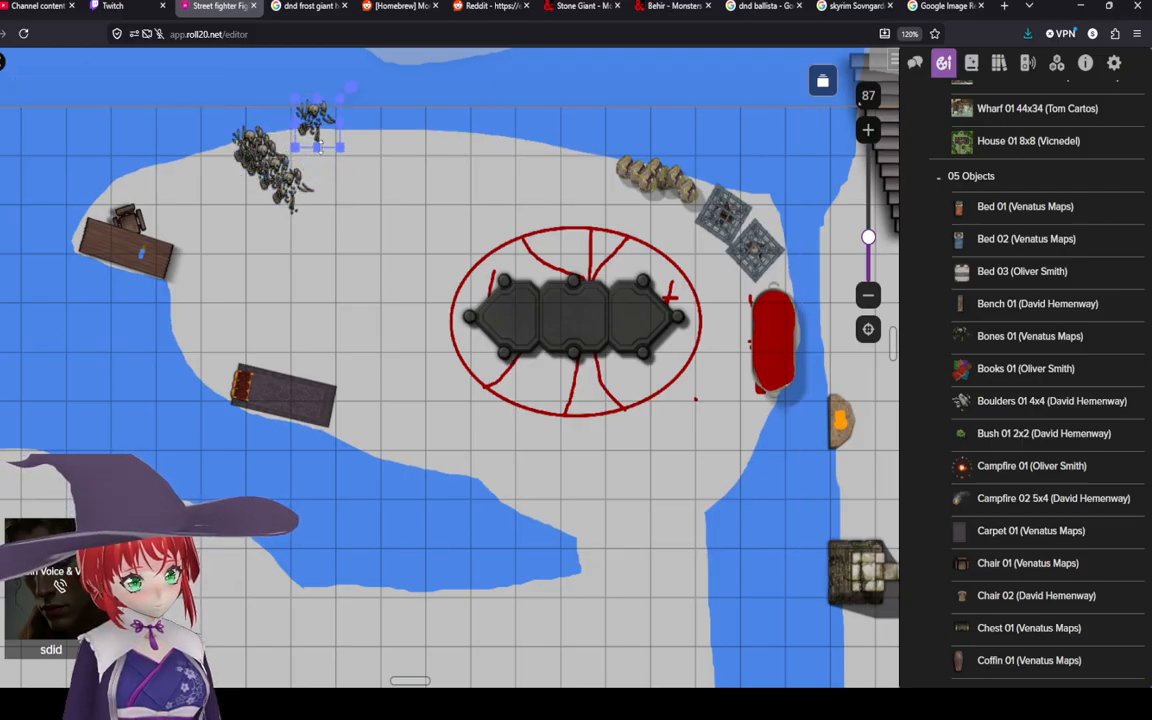
drag(312, 129, 310, 167)
key(ctrl+v)
click(328, 170)
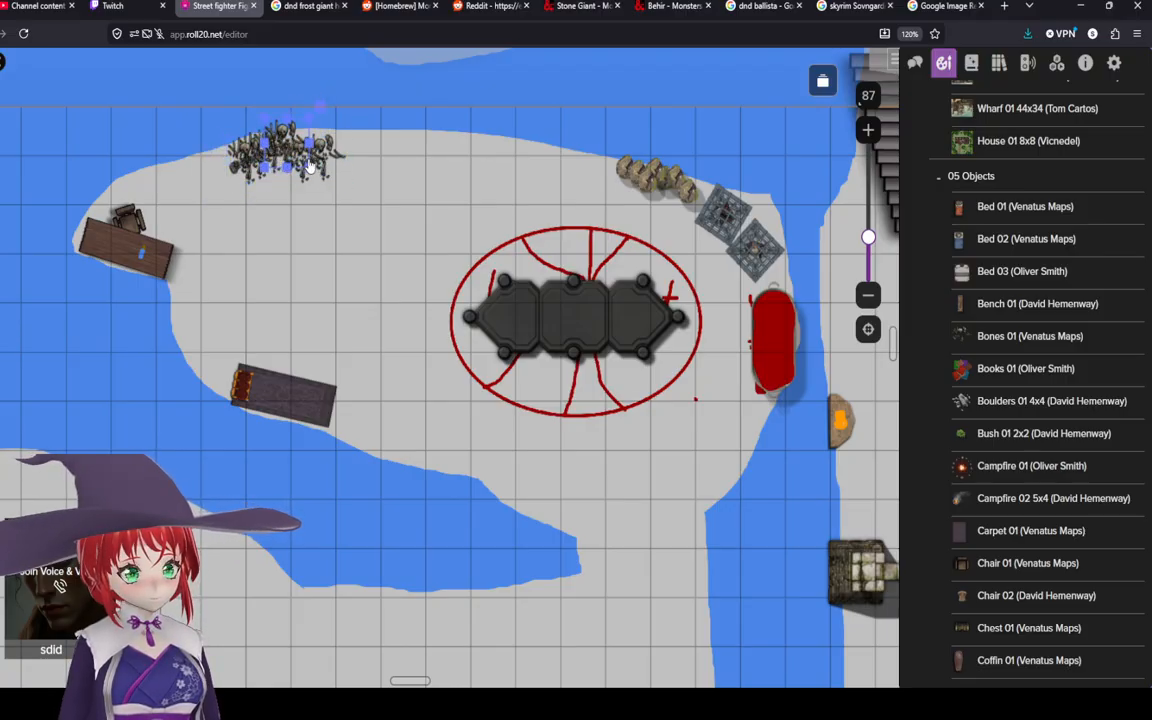
Step: Rearrange the bone copies into a tight cluster near the northern shore
drag(320, 107, 293, 239)
click(354, 156)
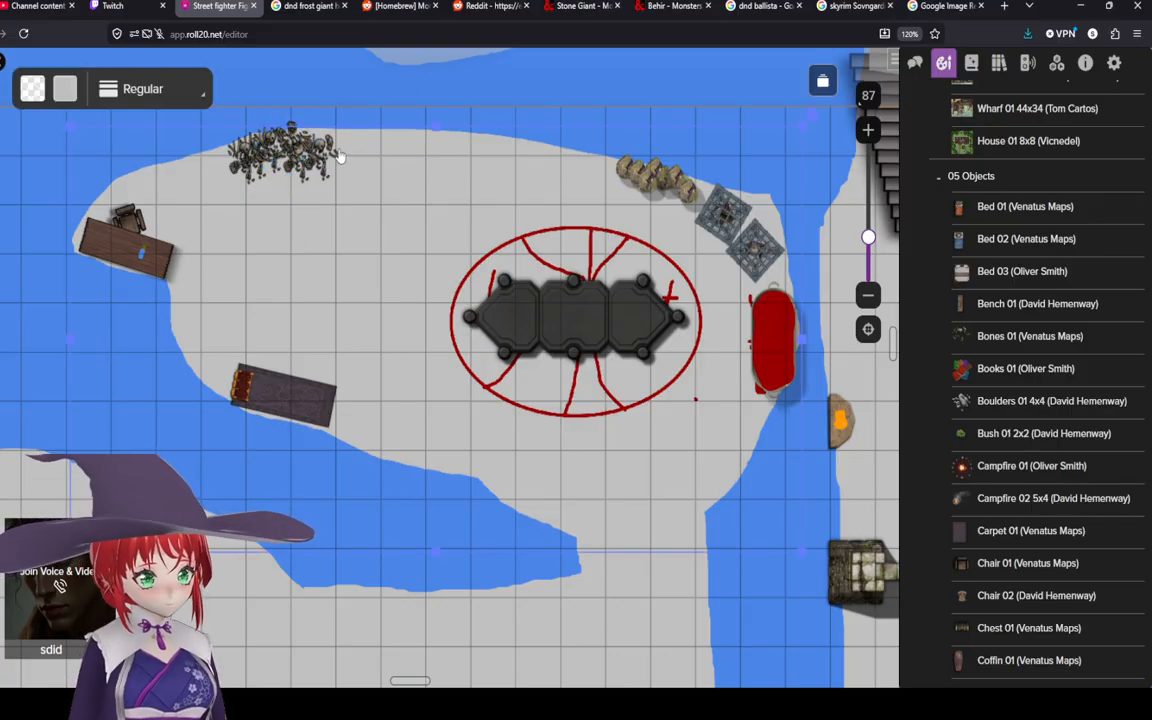
click(325, 162)
mouse_move(325, 162)
mouse_down()
mouse_move(257, 155)
mouse_move(184, 106)
mouse_up()
click(365, 175)
click(313, 179)
click(249, 157)
click(320, 182)
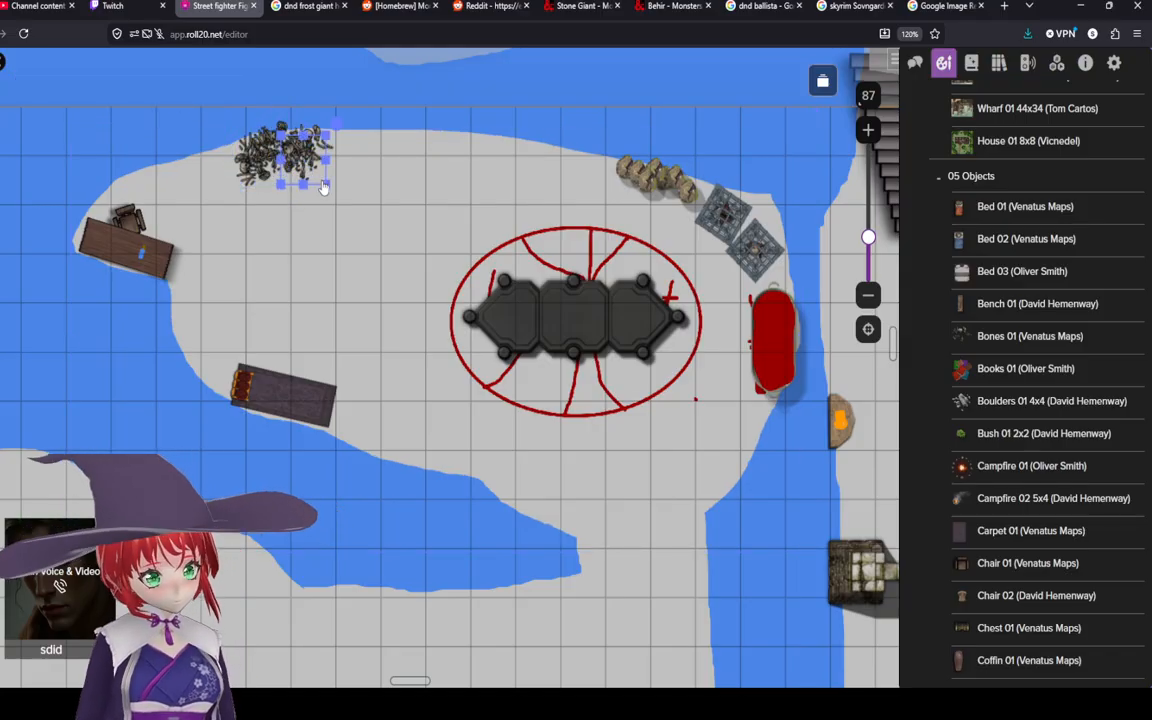
click(380, 220)
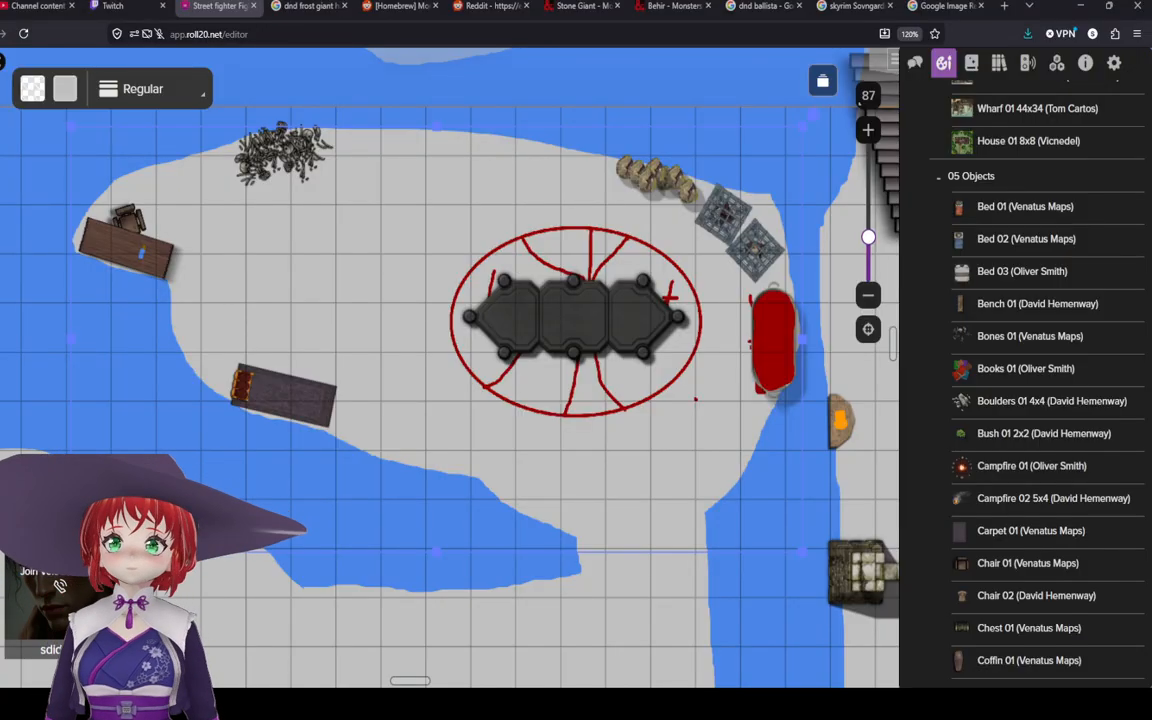
Step: Open a new browser tab and search Google for dnd gaint wolf
click(981, 6)
click(922, 28)
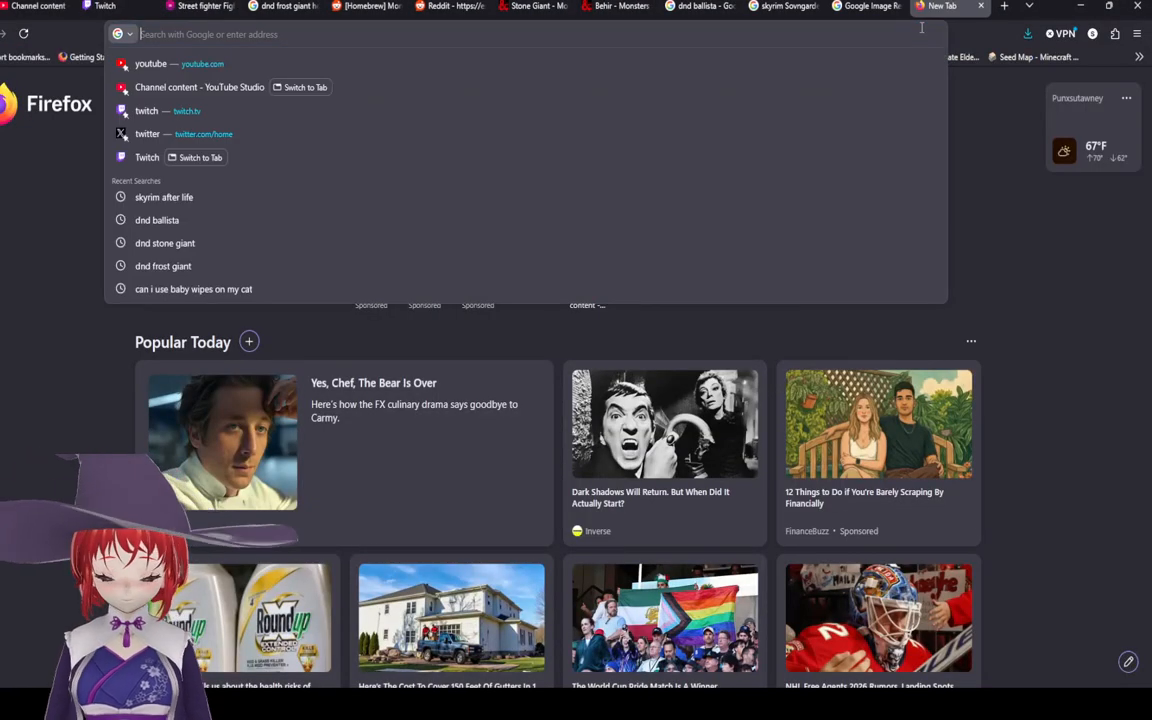
text(dnd gai)
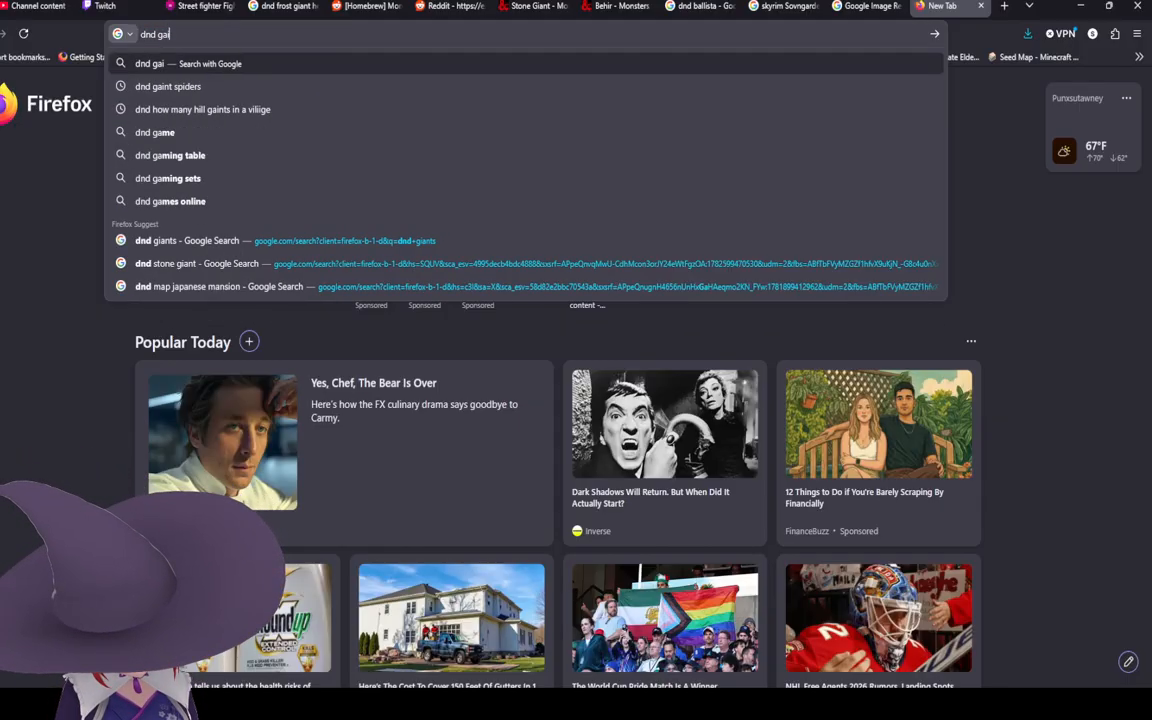
text(n)
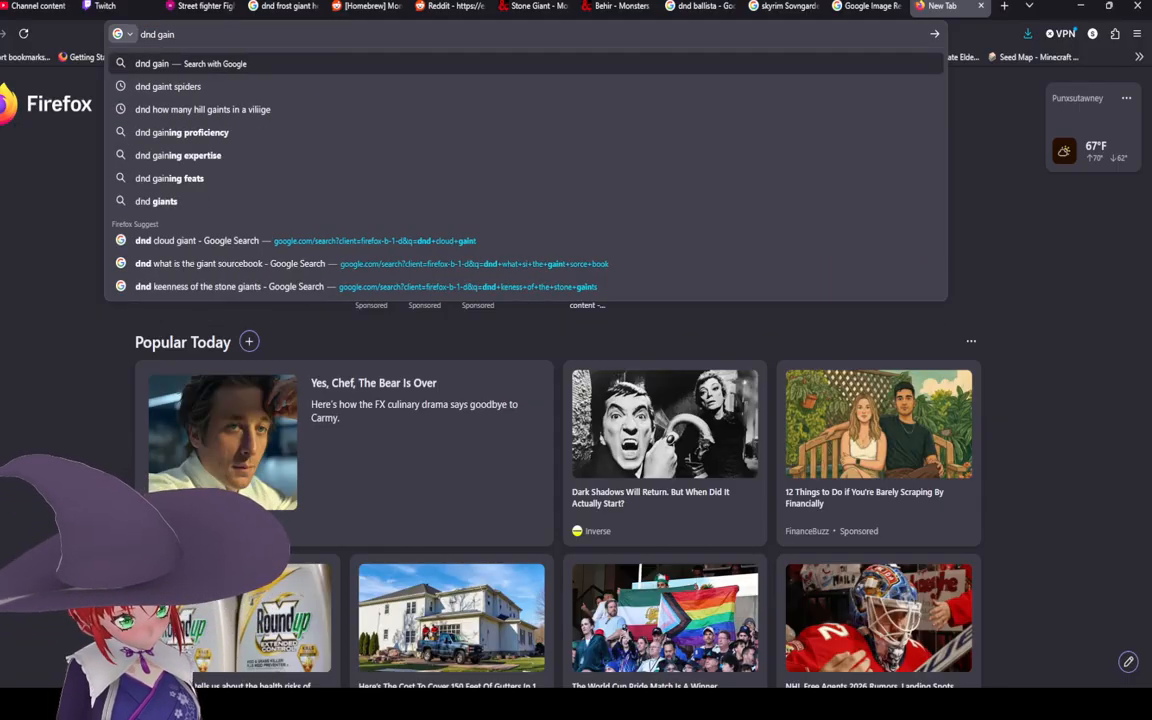
text(t wolf)
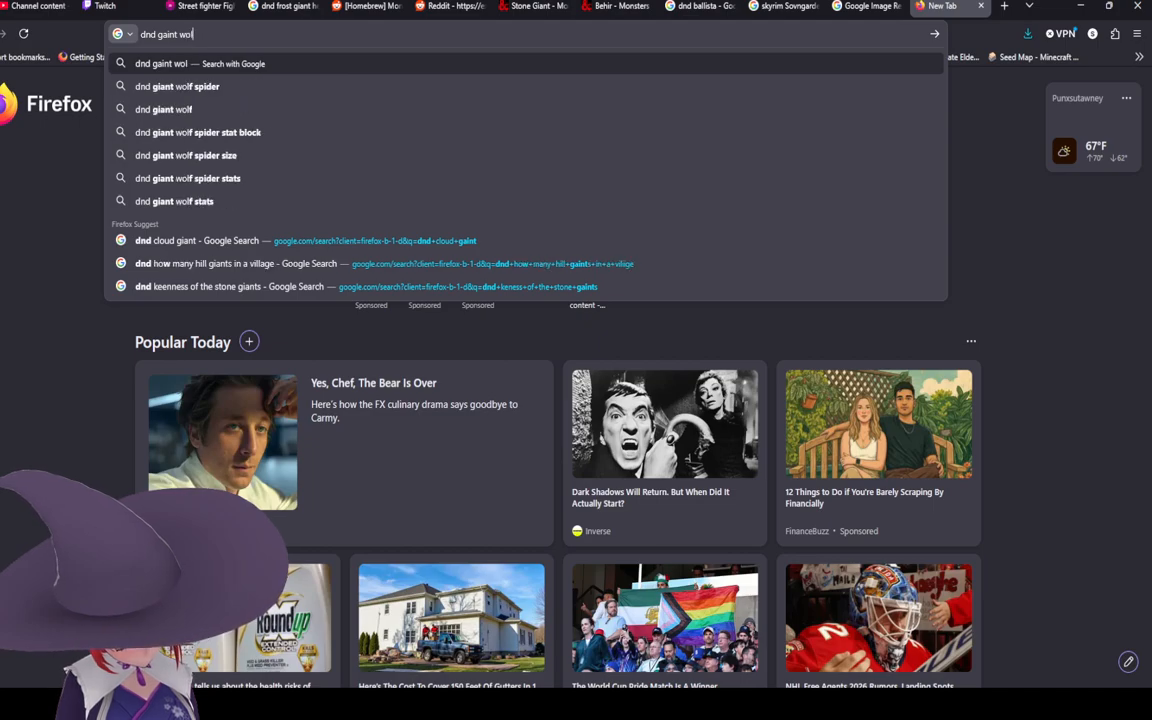
key(Return)
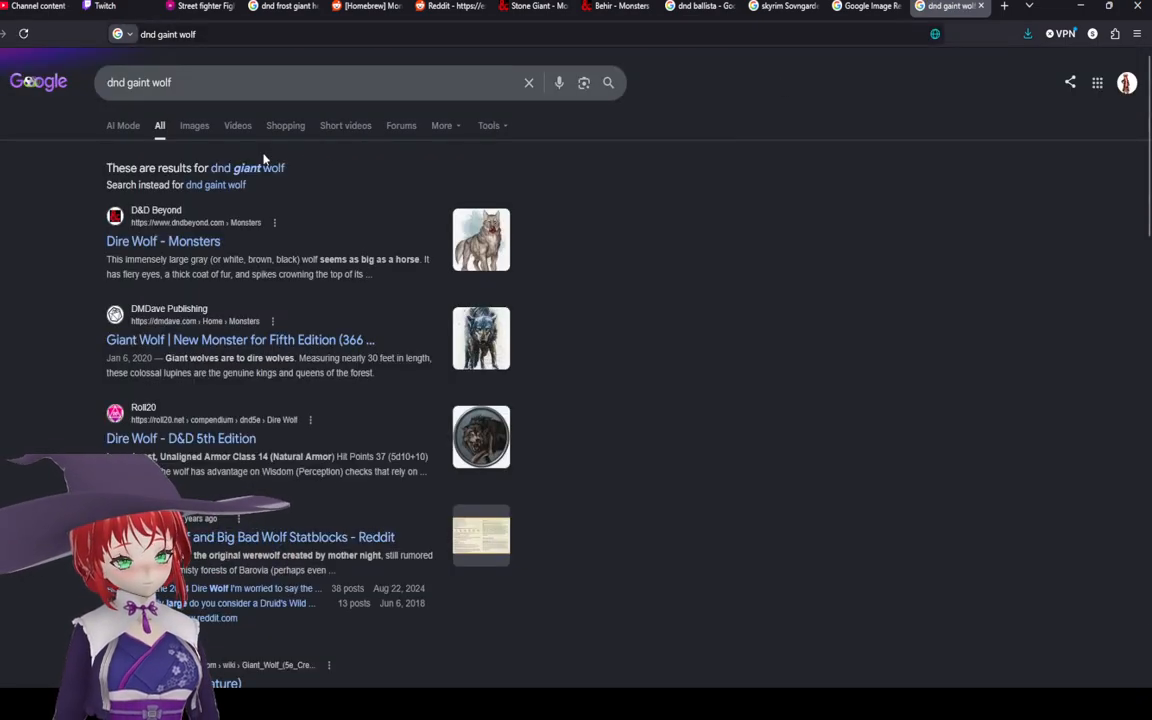
Step: Open the D&D Beyond Dire Wolf result, read its stat block and go back to the results
click(246, 168)
click(211, 201)
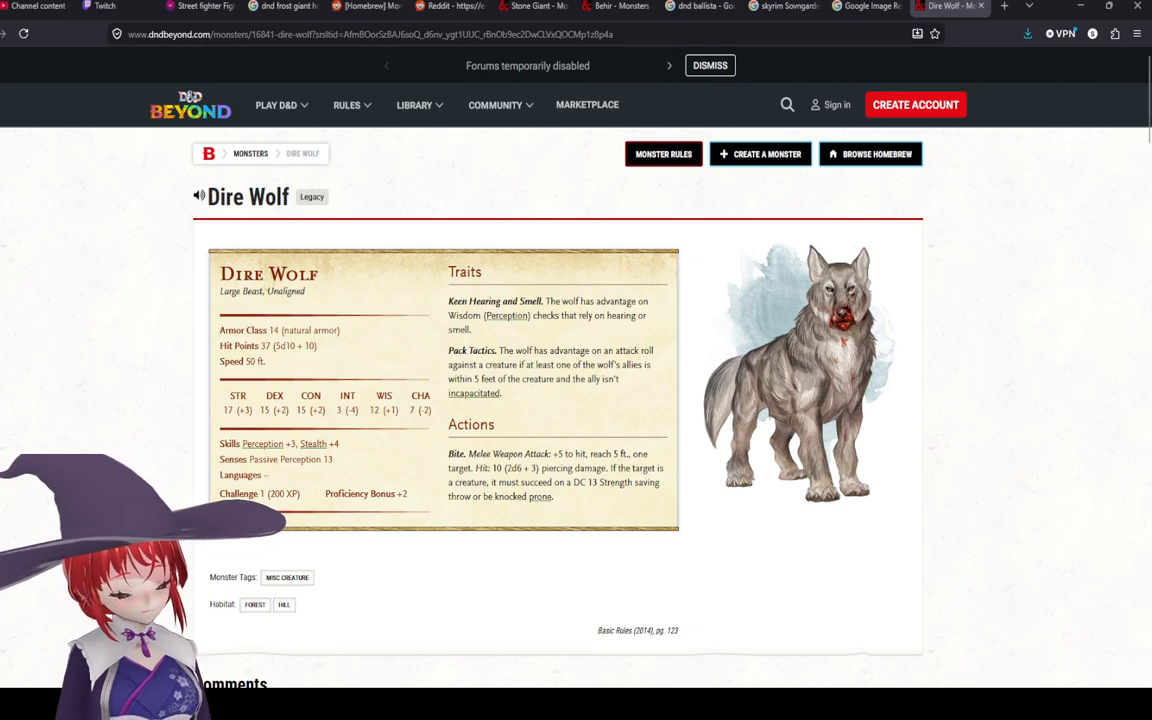
key(alt+Left)
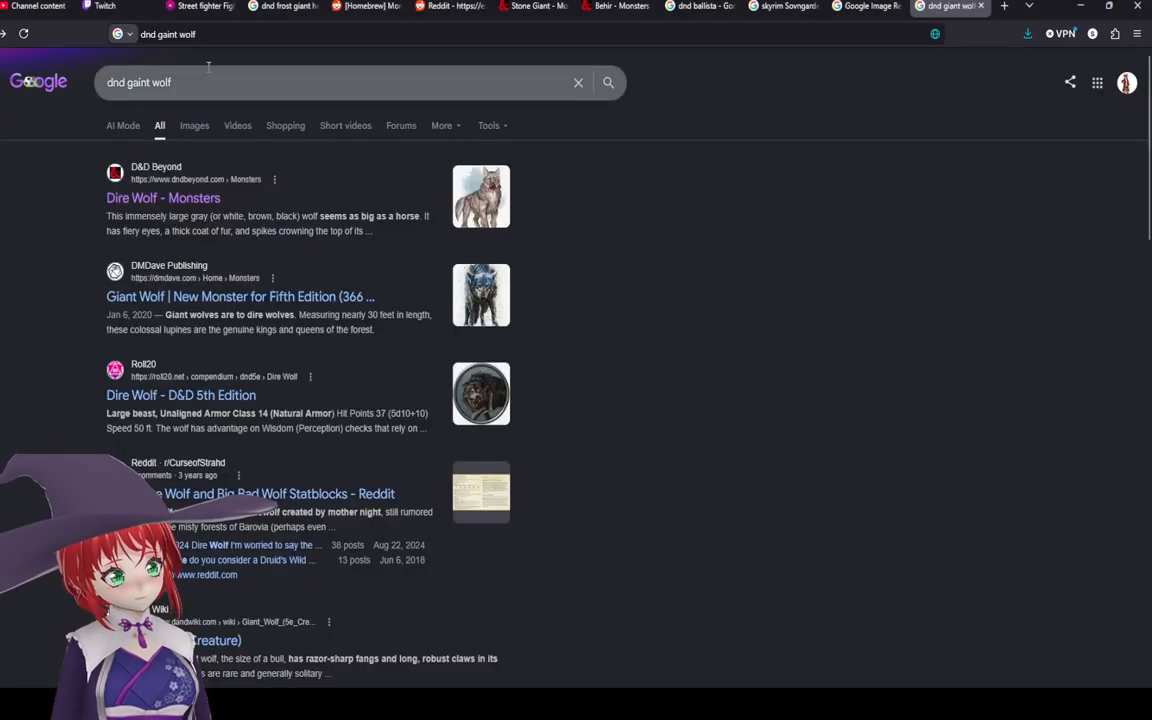
Step: Replace the search with dnd giant smileadon and run it, highlighting part of the AI overview
drag(185, 82, 125, 82)
text(giant smileadon)
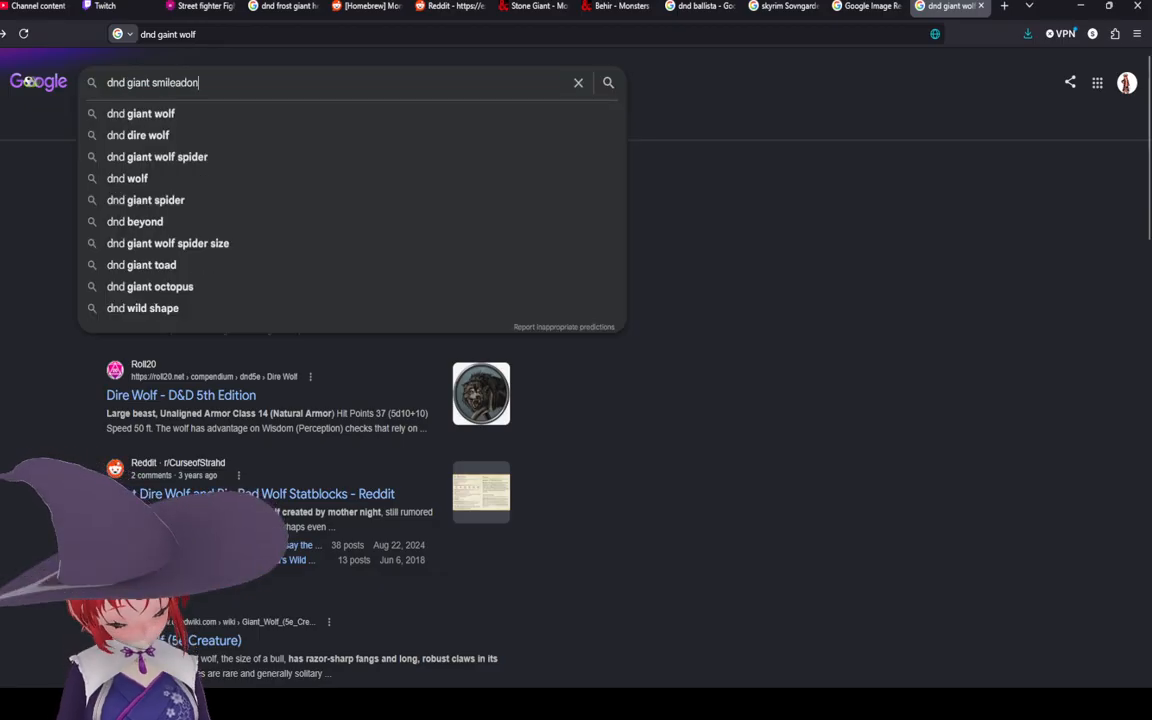
key(Return)
click(285, 169)
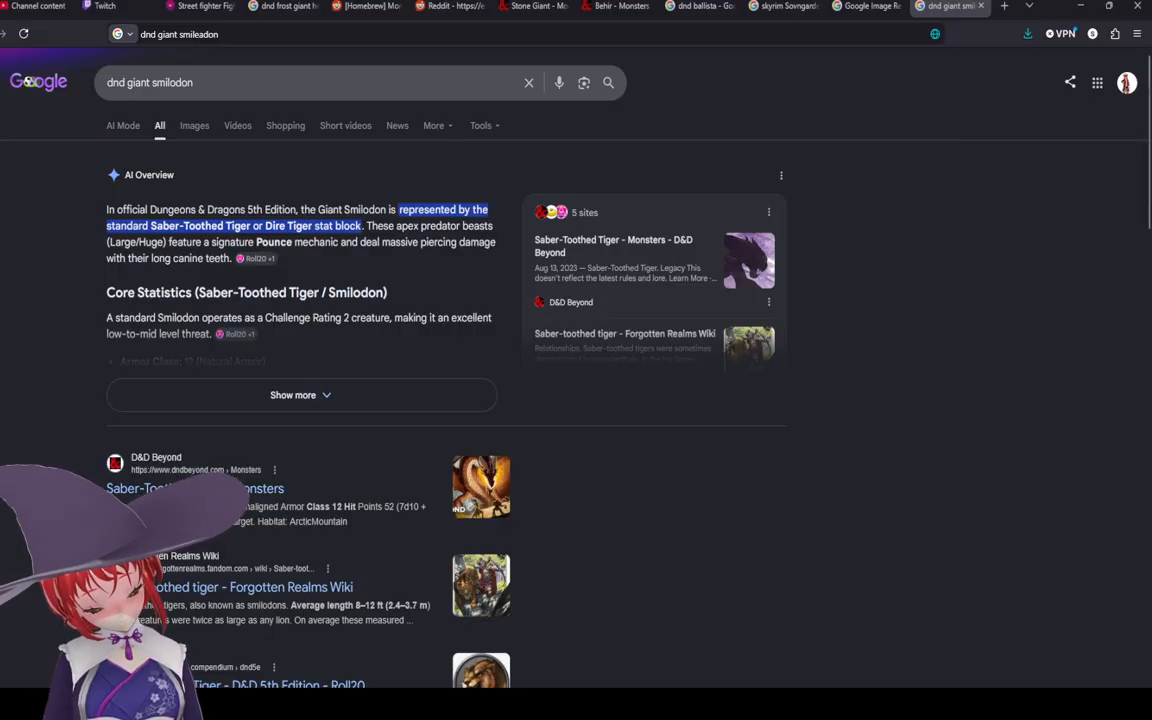
click(0, 34)
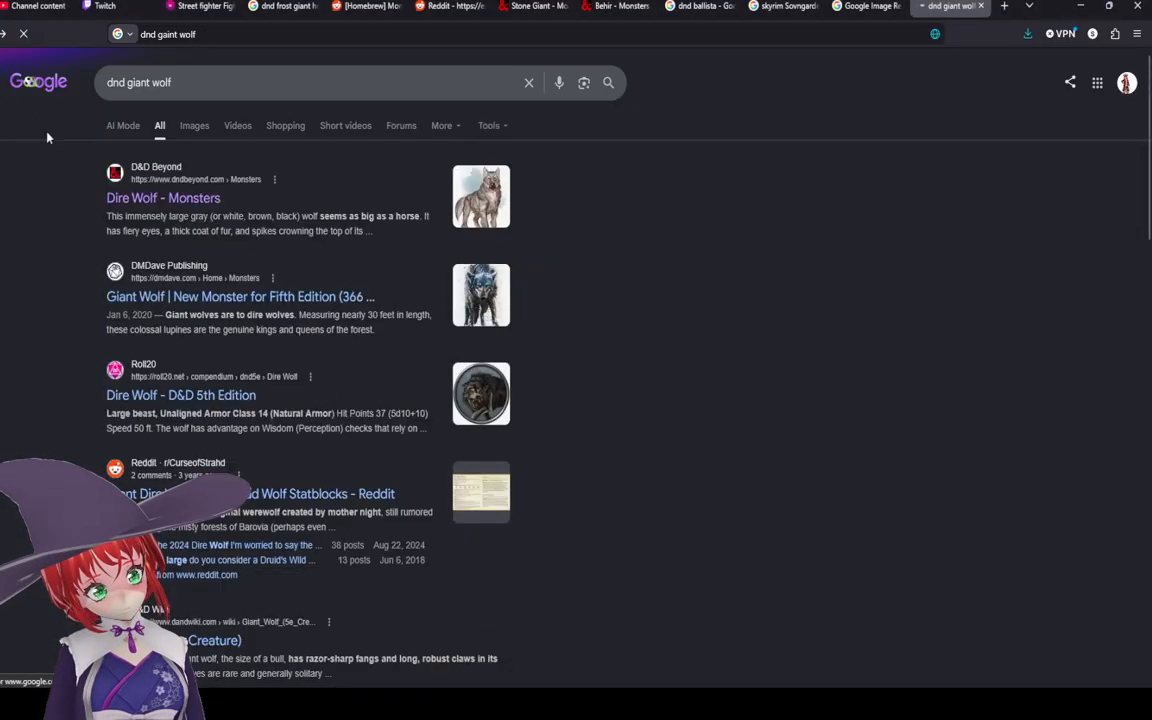
click(0, 36)
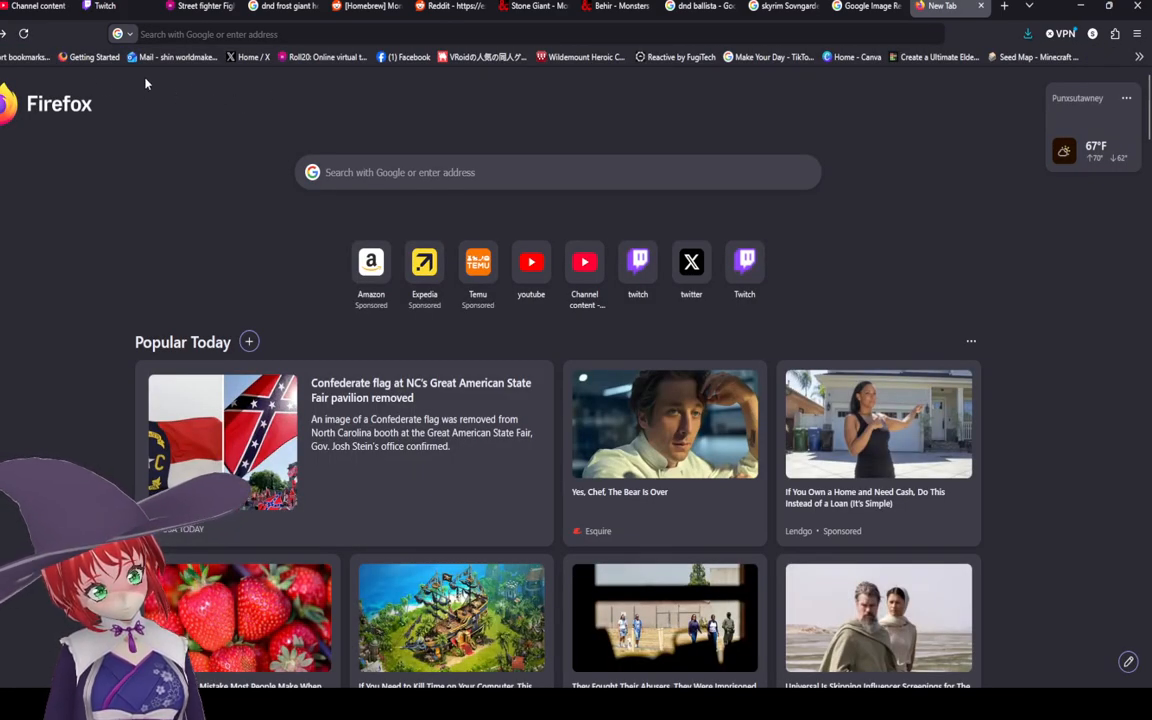
click(4, 34)
Step: Search again for dnd giant smilodon, choosing the smilodon 5e suggestion
drag(175, 82, 124, 82)
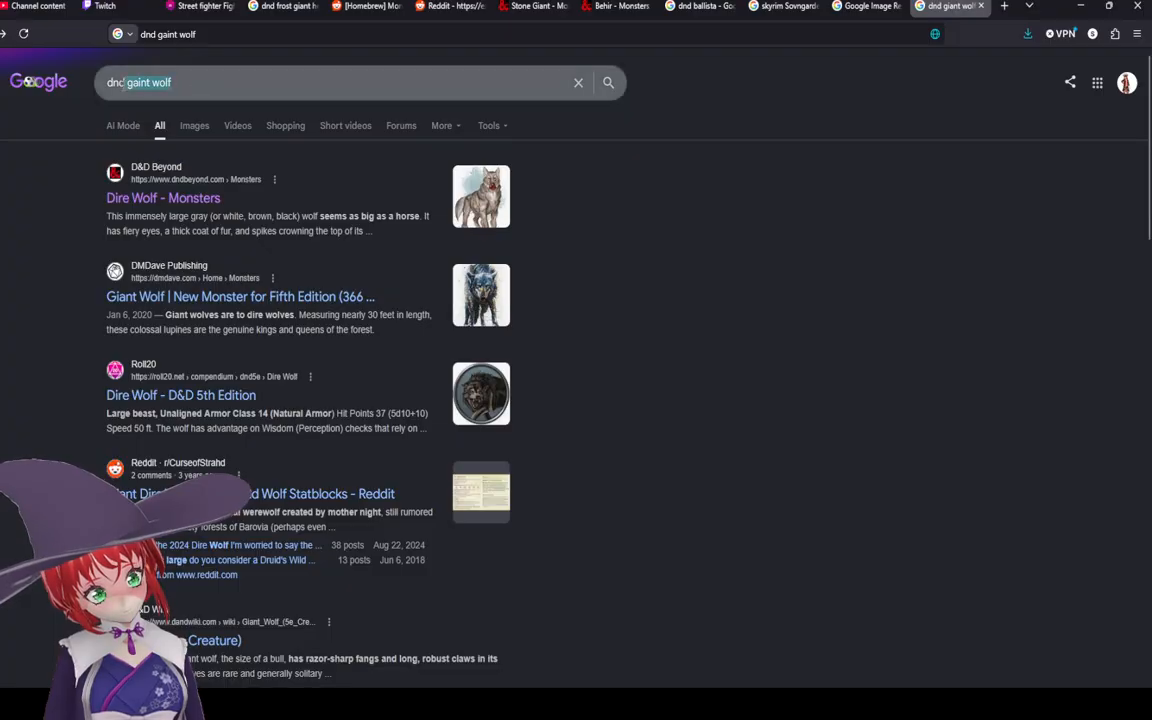
key(BackSpace)
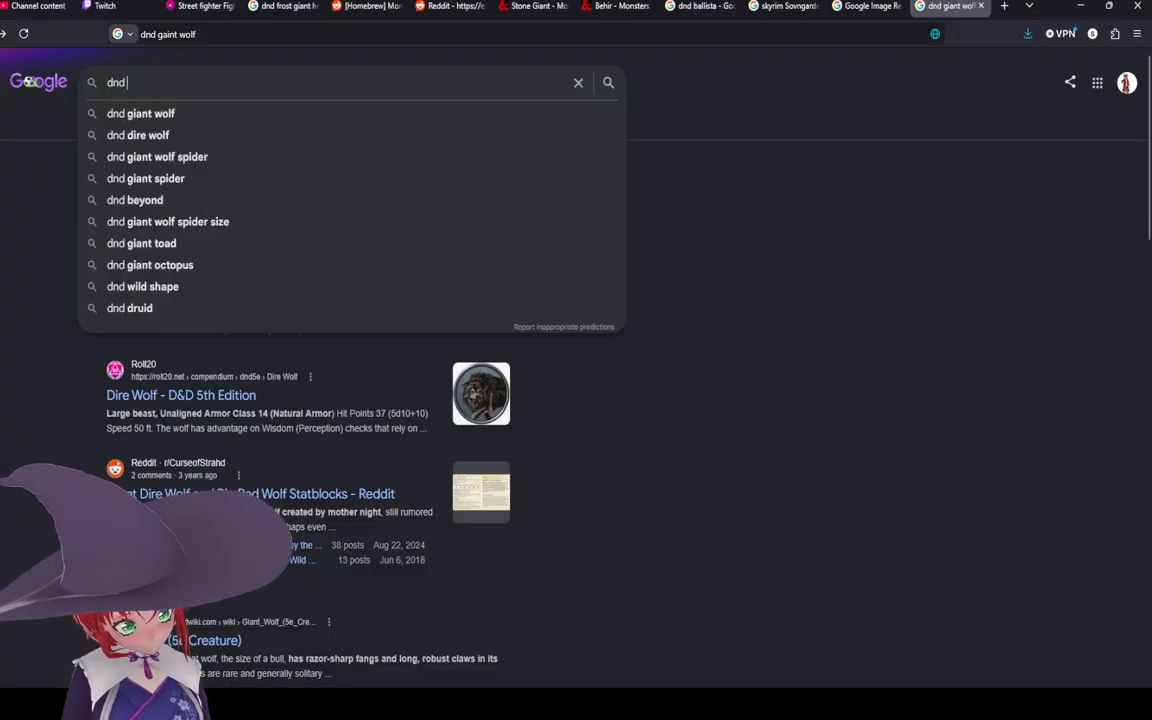
text(giant smileadon)
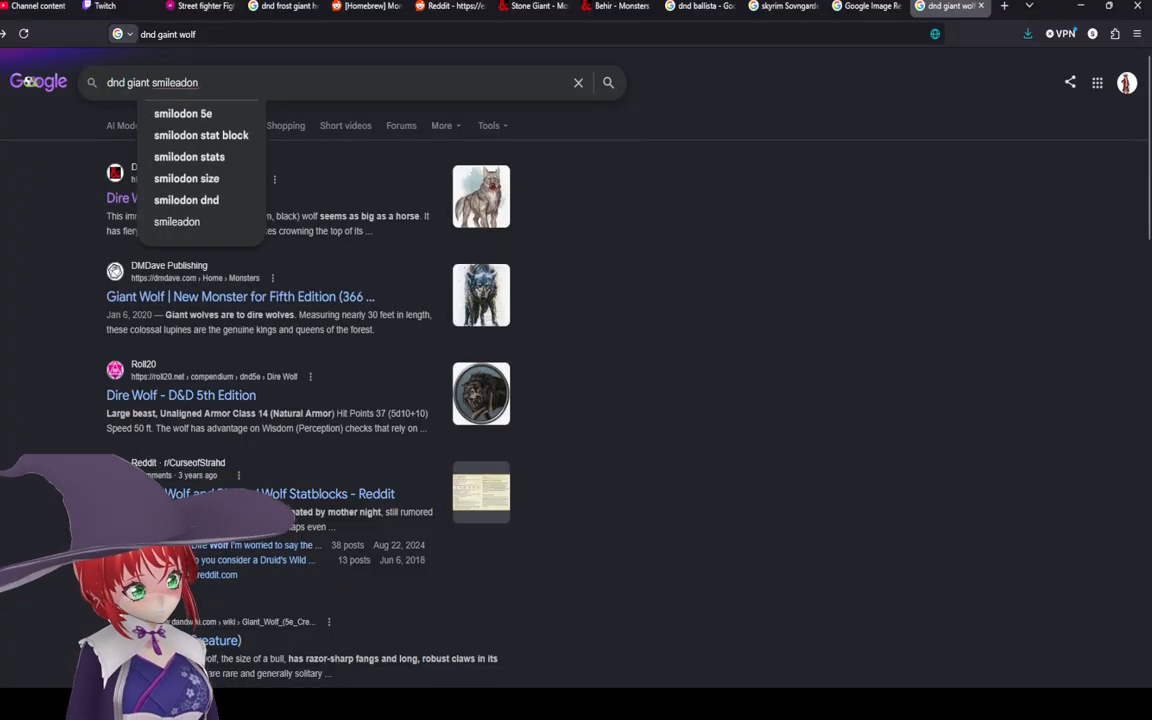
click(176, 116)
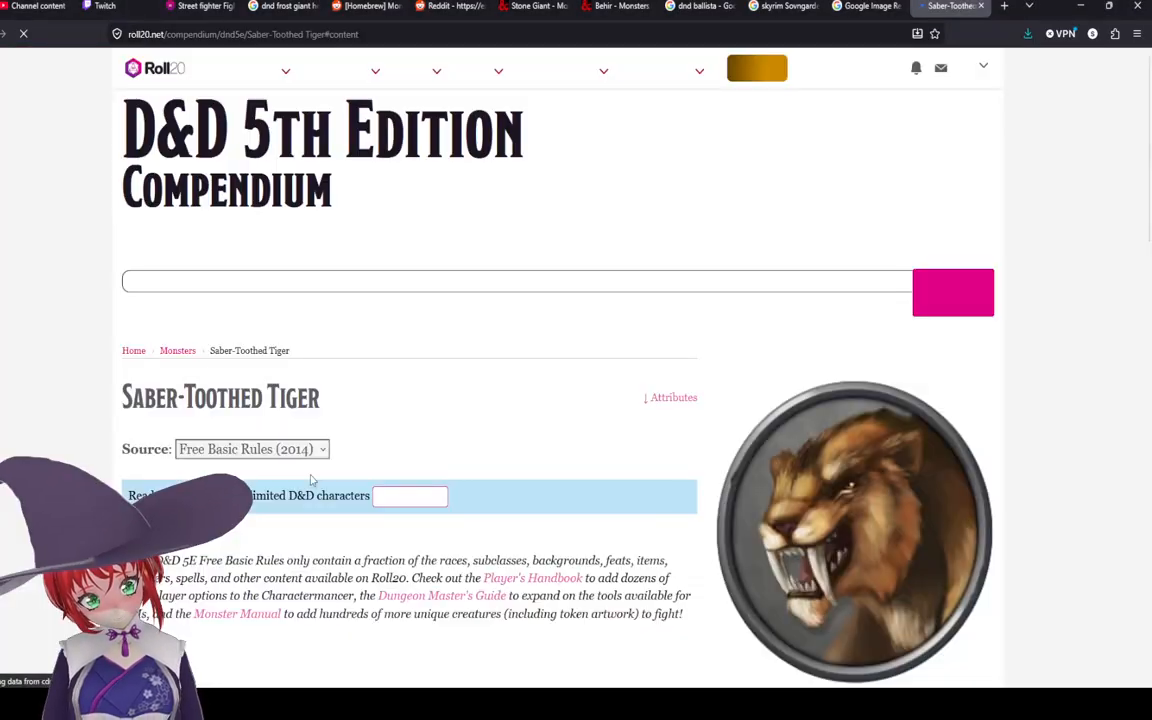
Step: Read the Roll20 Saber-Toothed Tiger stat block and return to the search results
scroll(373, 483, down, 6)
scroll(410, 338, down, 3)
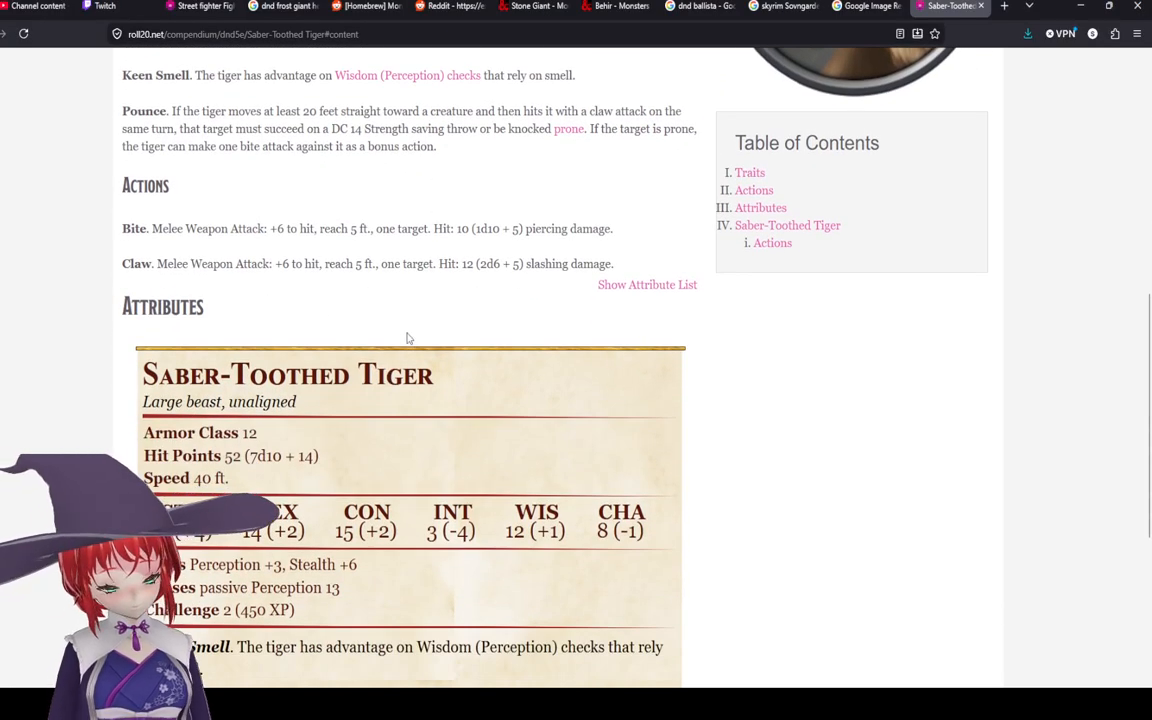
scroll(410, 338, down, 2)
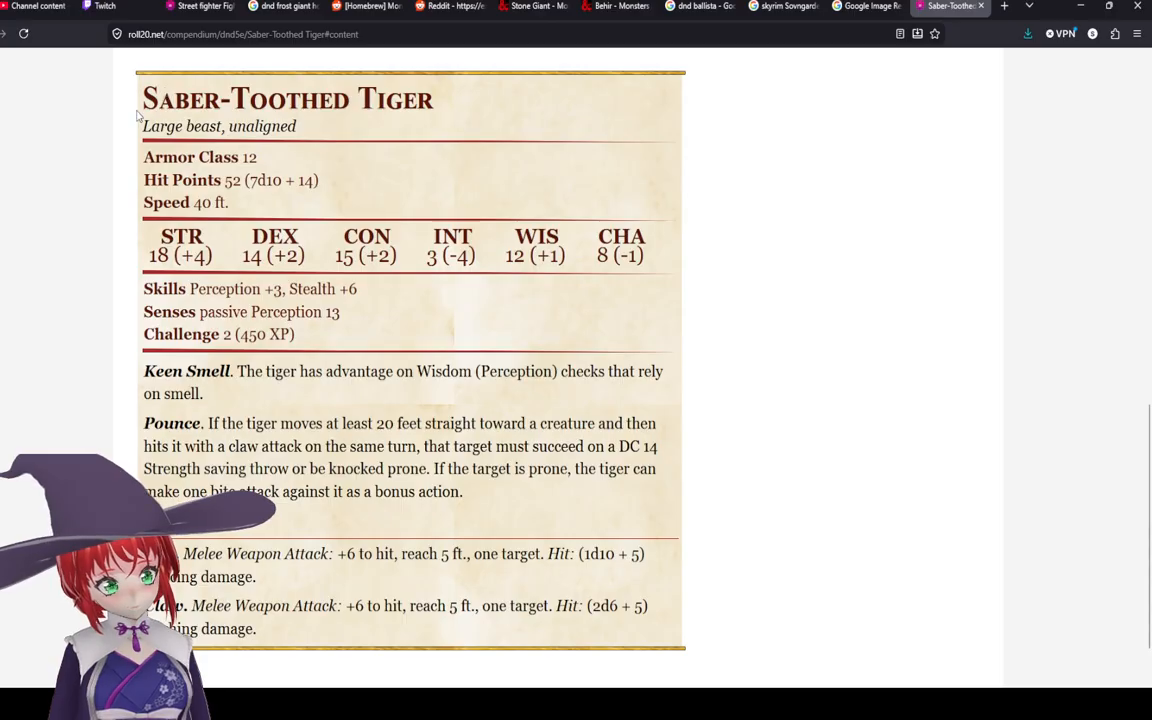
drag(138, 114, 348, 109)
click(416, 111)
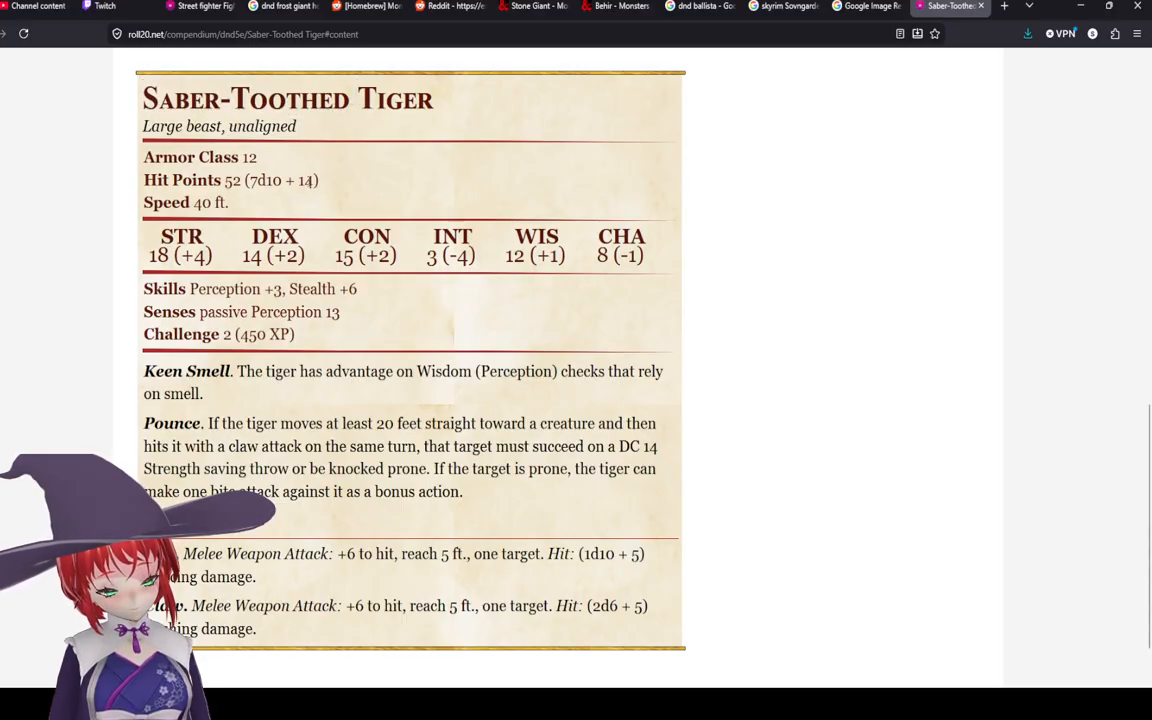
key(alt+Left)
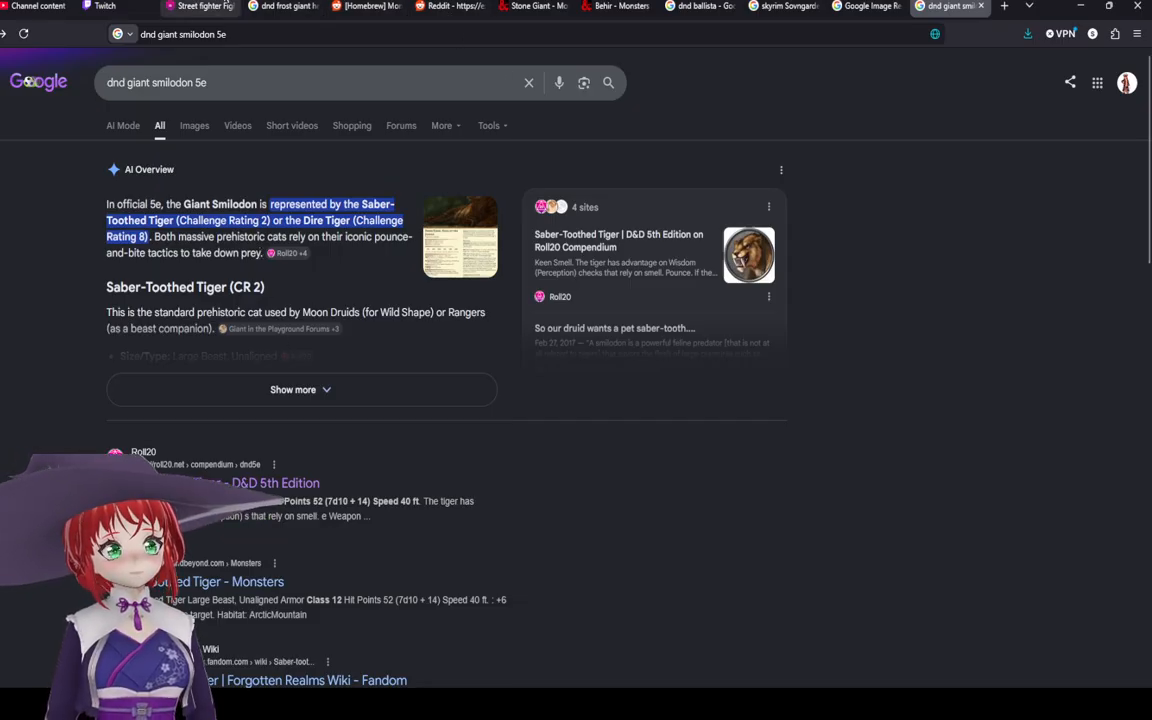
Step: Switch back to the Roll20 tab and browse the art library's objects and foreground sampler for a prop
click(227, 6)
scroll(1040, 300, down, 12)
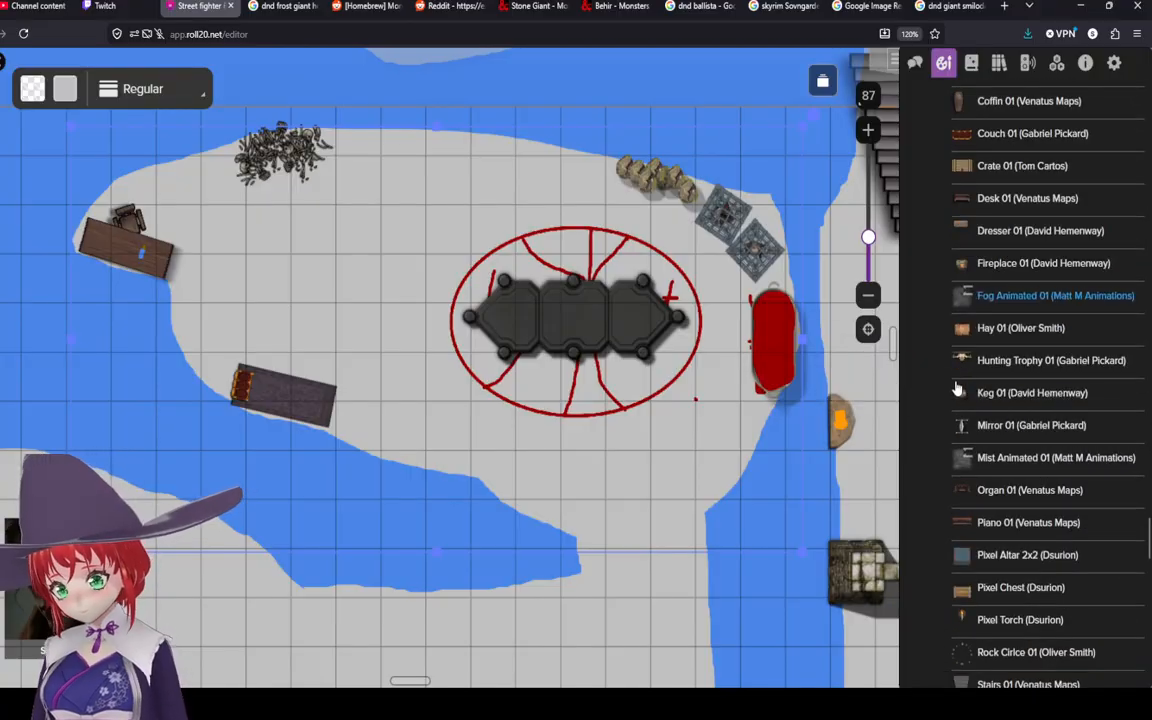
scroll(957, 388, down, 6)
scroll(957, 388, up, 5)
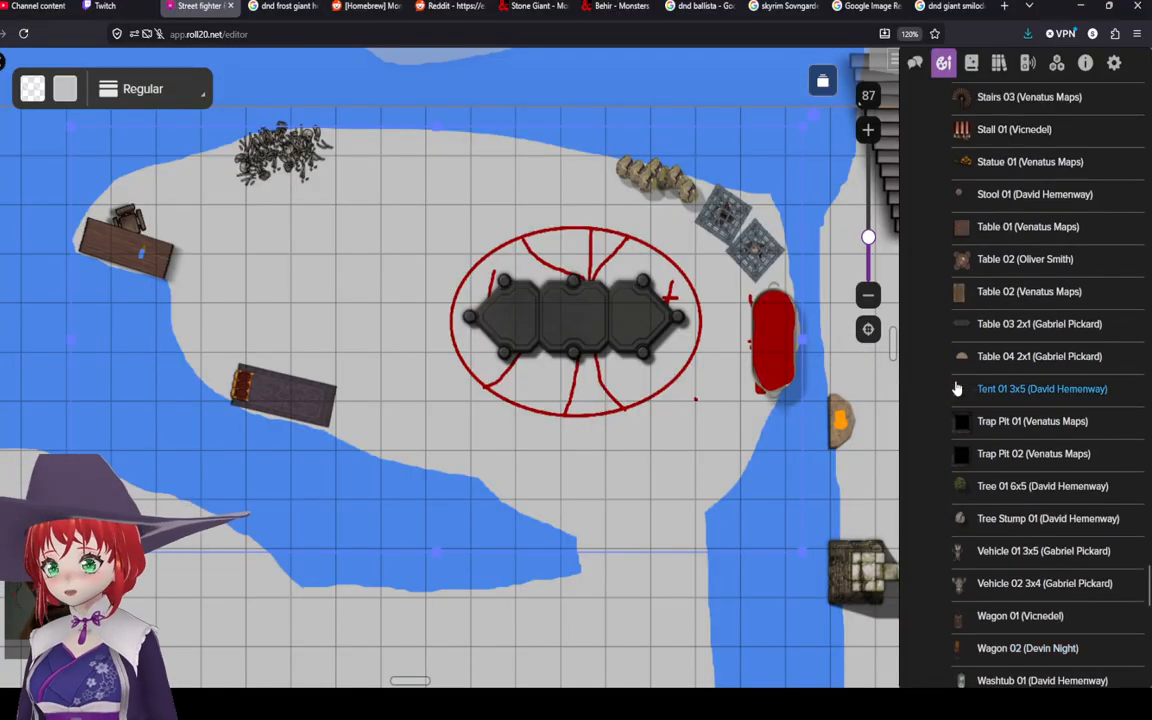
scroll(957, 388, down, 8)
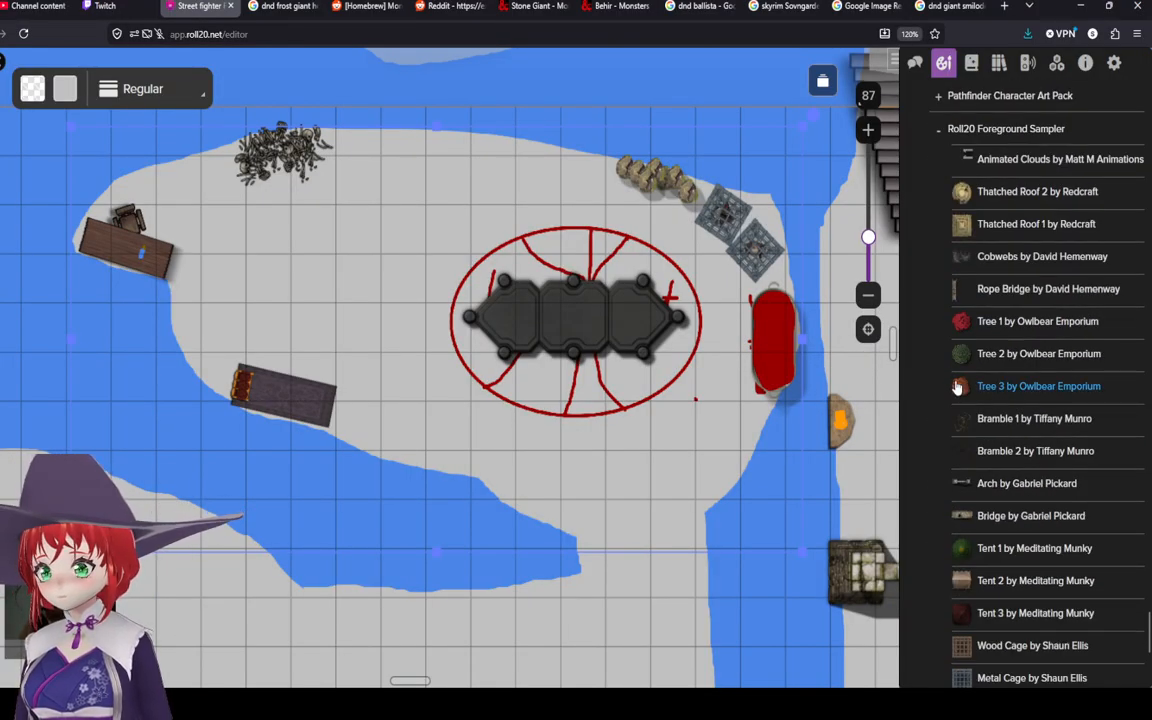
scroll(957, 388, up, 15)
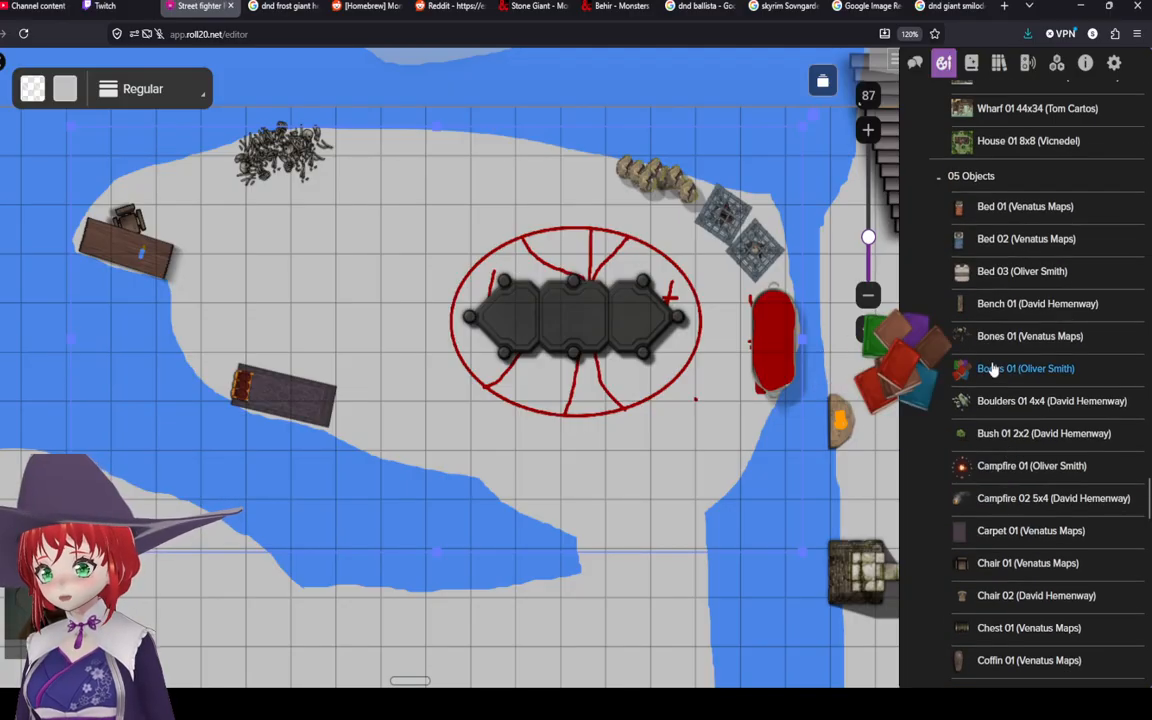
scroll(989, 300, down, 3)
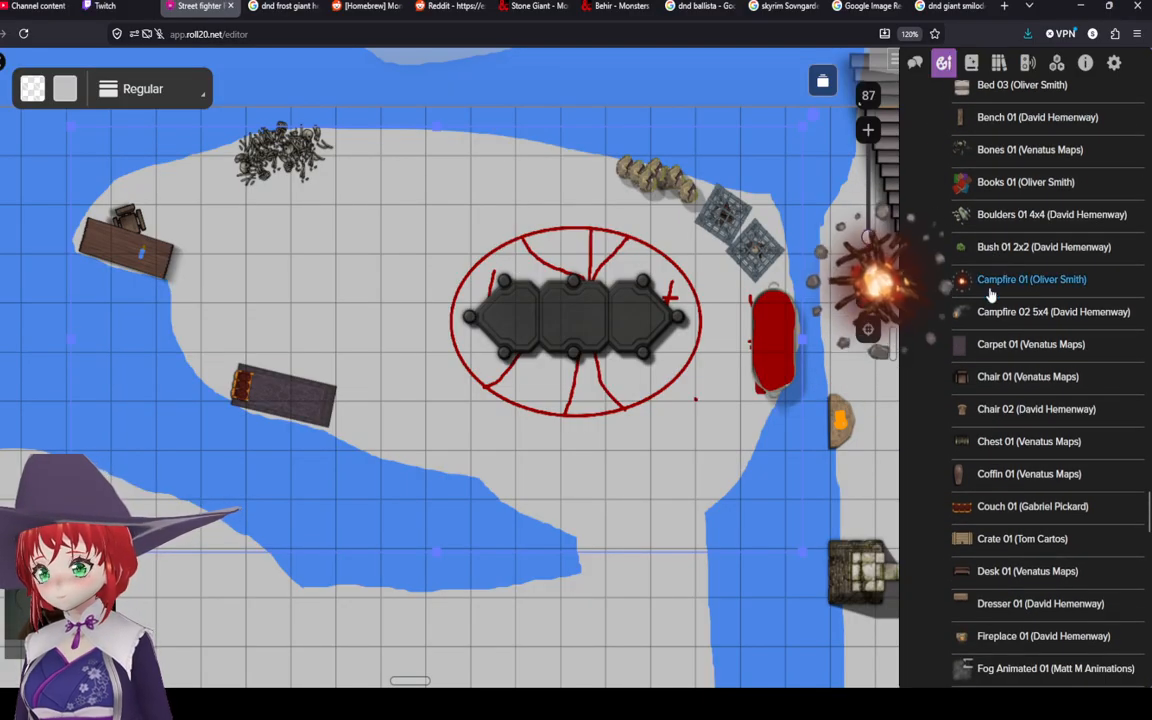
scroll(988, 300, down, 3)
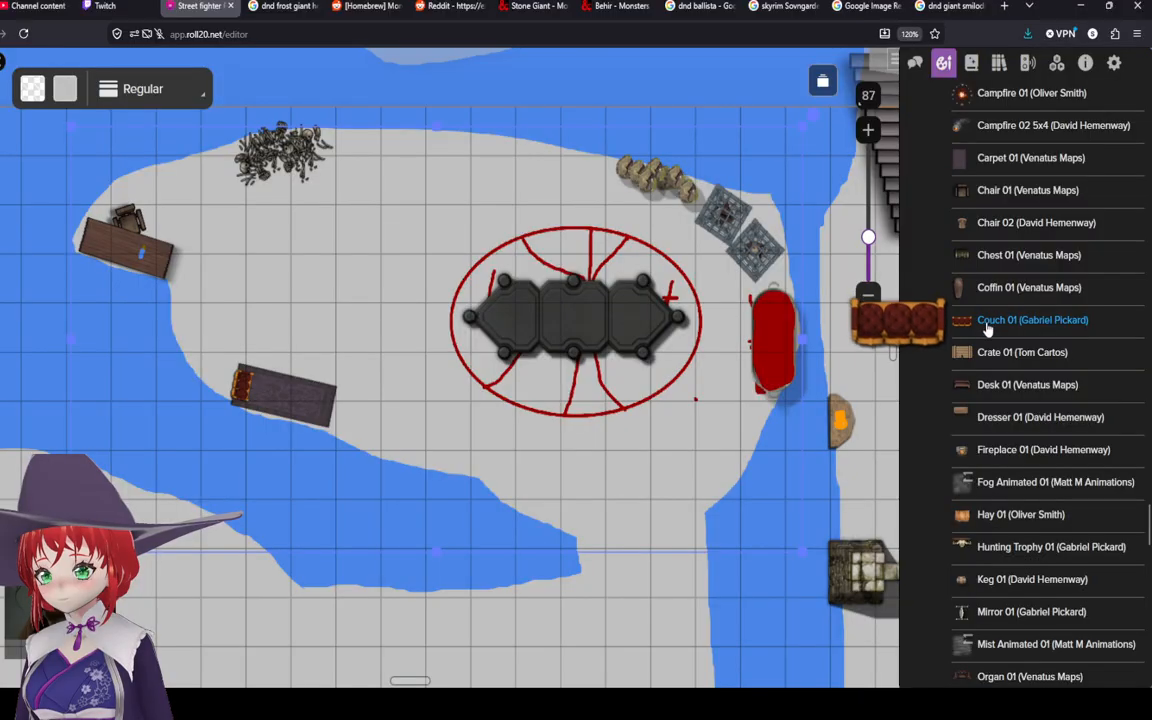
scroll(975, 345, down, 3)
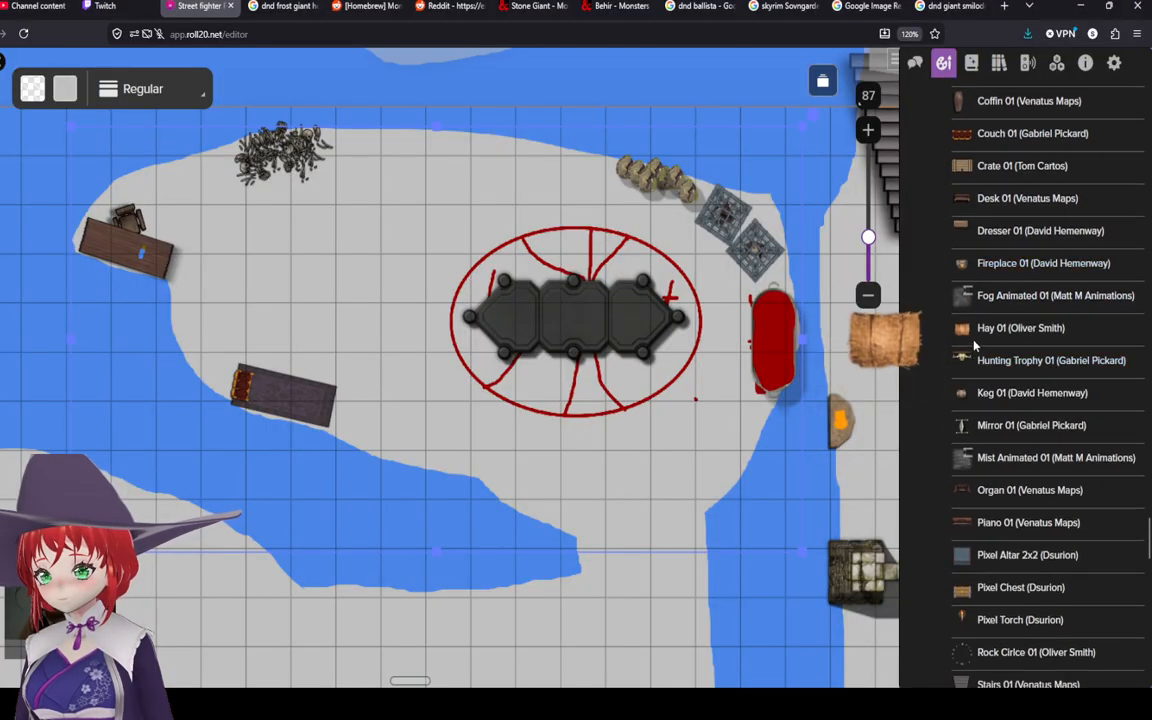
scroll(973, 528, down, 3)
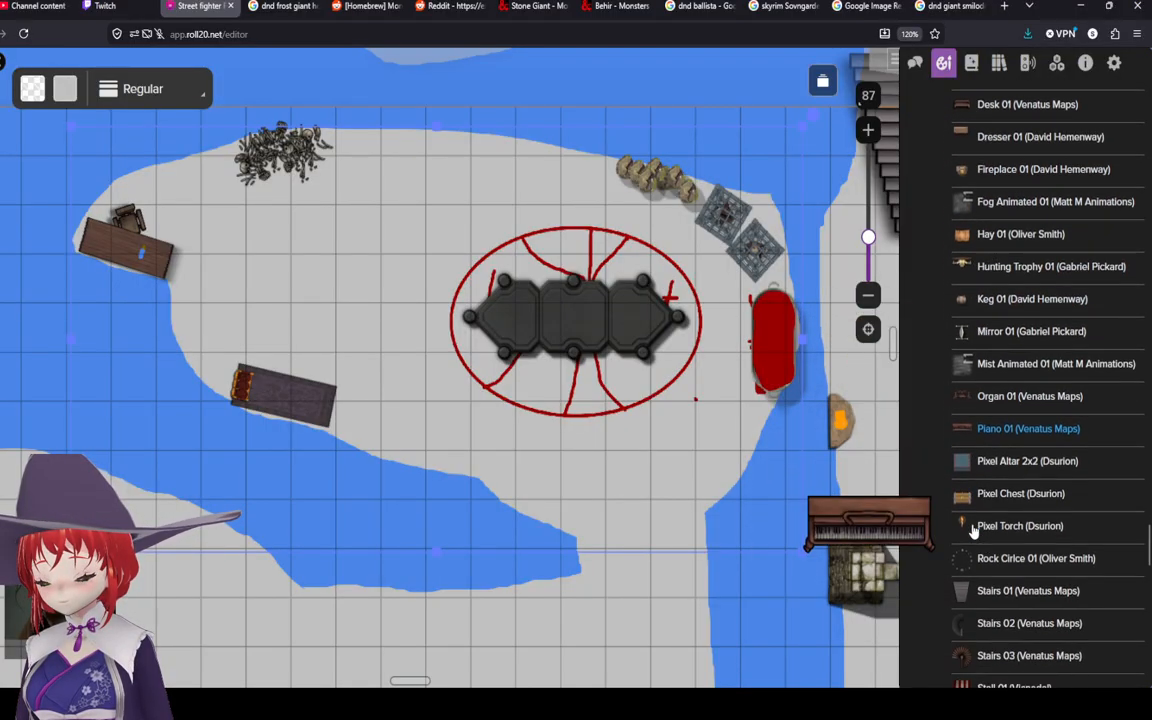
scroll(973, 530, down, 10)
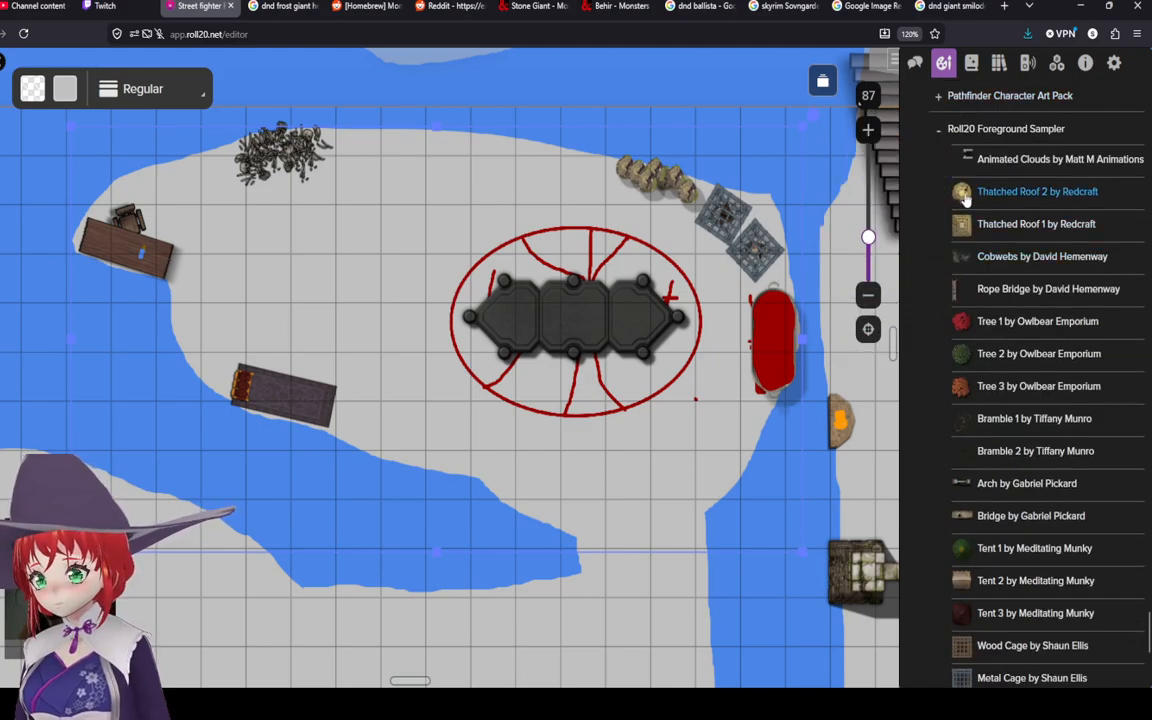
Step: Place Thatched Roof 2 on the map and shrink it into a small round pile beside the bones near the northern shore
drag(965, 197, 442, 165)
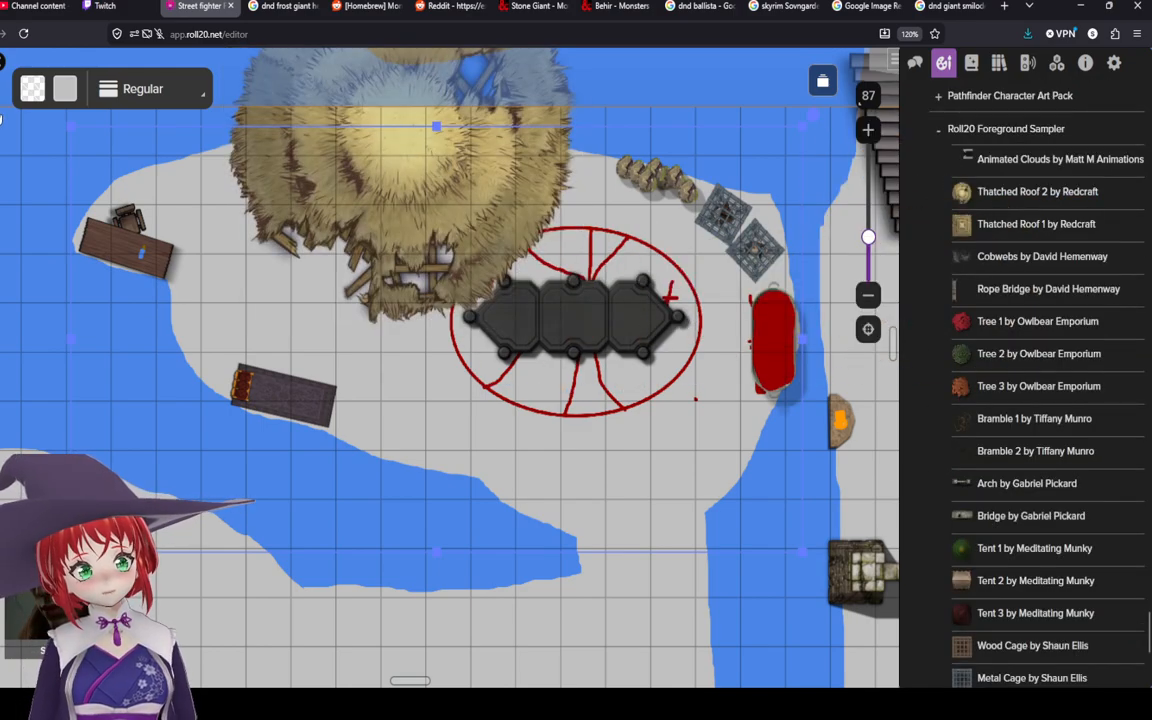
right_click(343, 201)
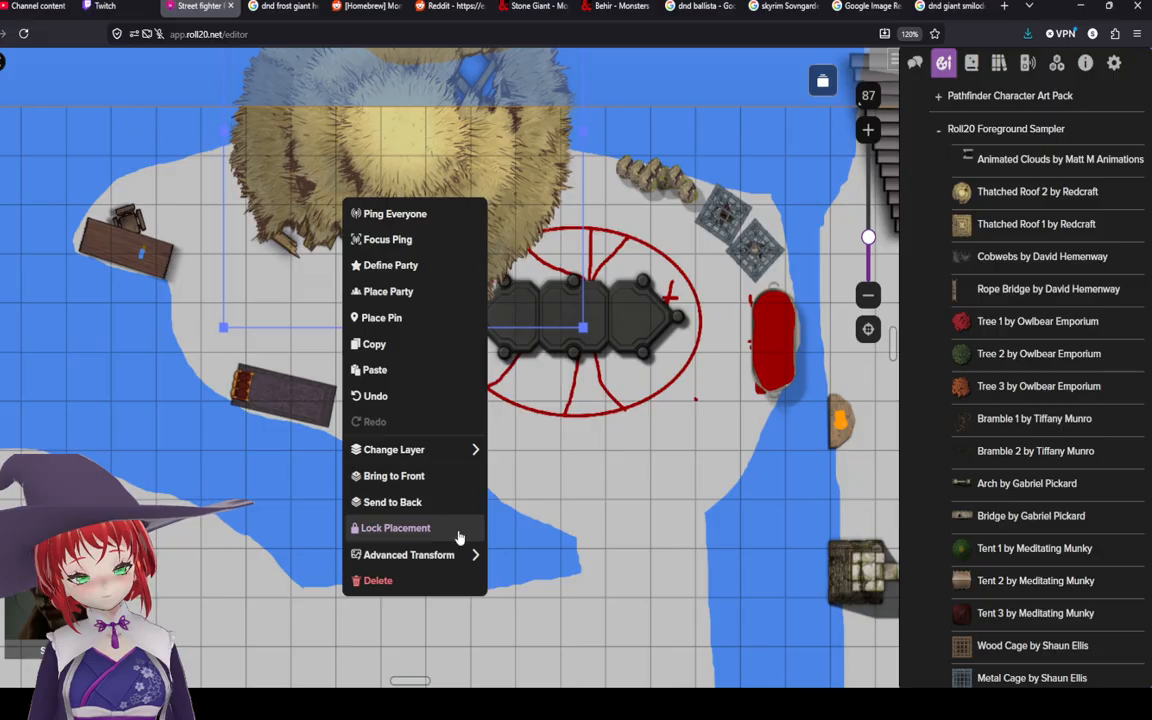
mouse_move(466, 550)
click(520, 511)
drag(520, 121, 500, 415)
drag(561, 218, 292, 510)
drag(221, 554, 346, 172)
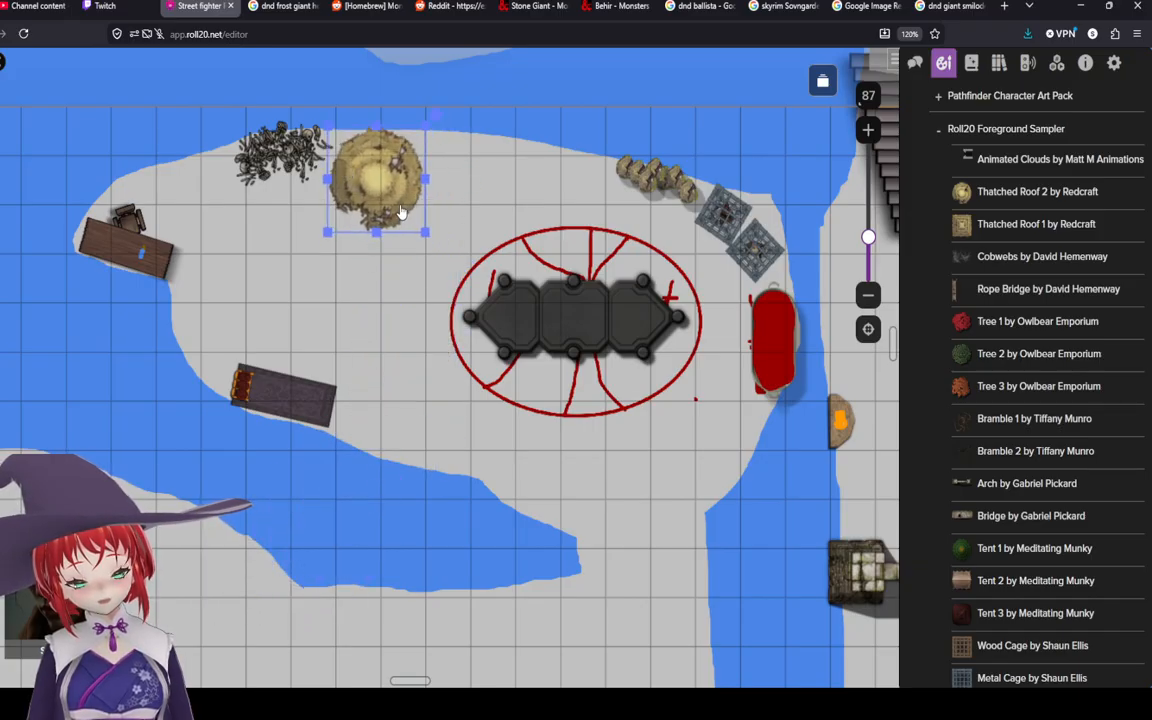
click(541, 200)
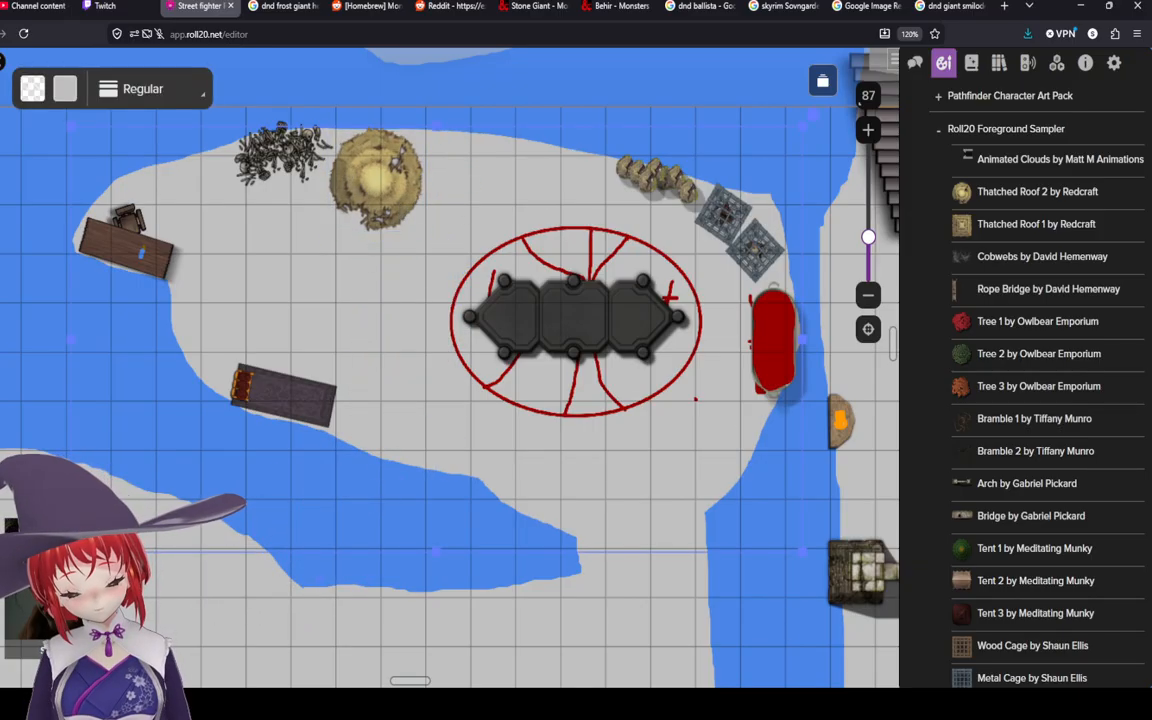
Step: Browse the art library and expand the 02 Creatures and Monsters folder
drag(1034, 418, 1025, 435)
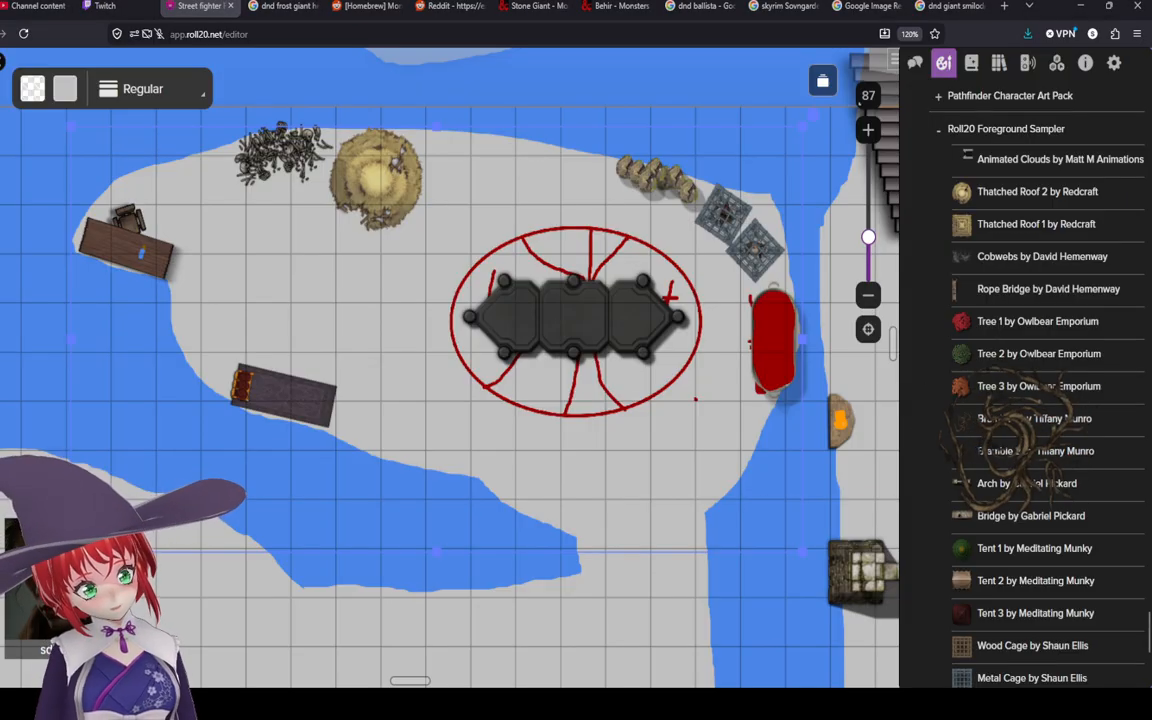
scroll(1014, 409, up, 10)
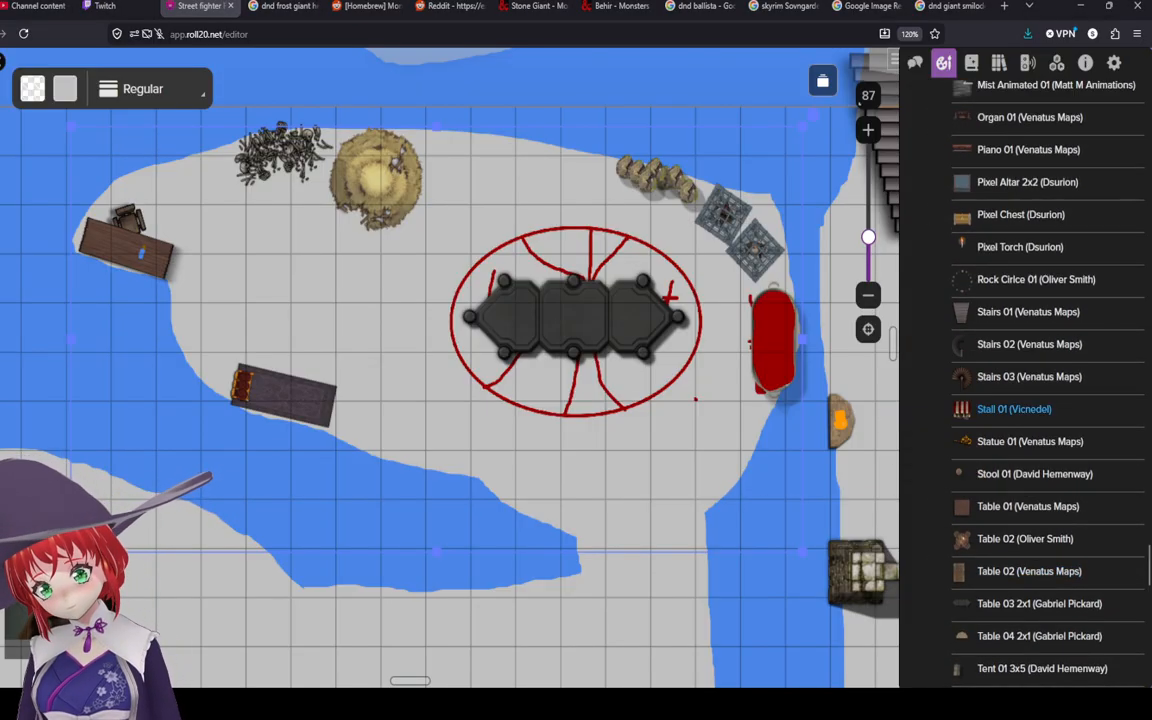
scroll(1014, 409, up, 15)
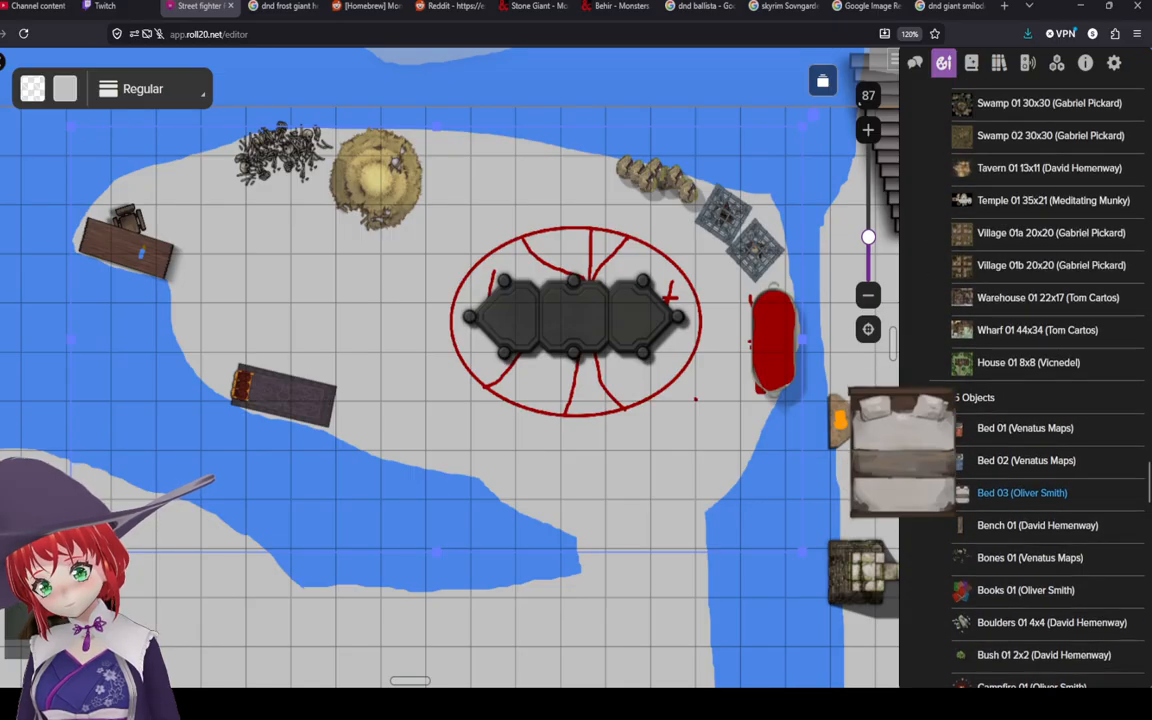
scroll(1020, 490, up, 20)
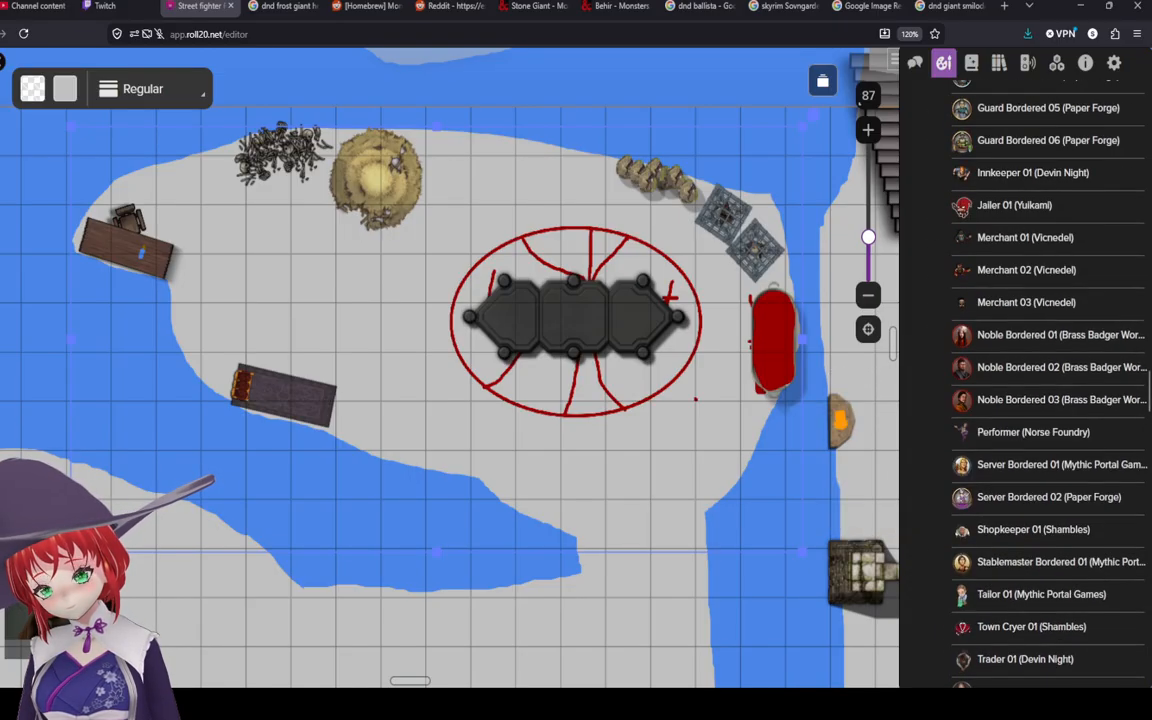
scroll(1020, 490, up, 15)
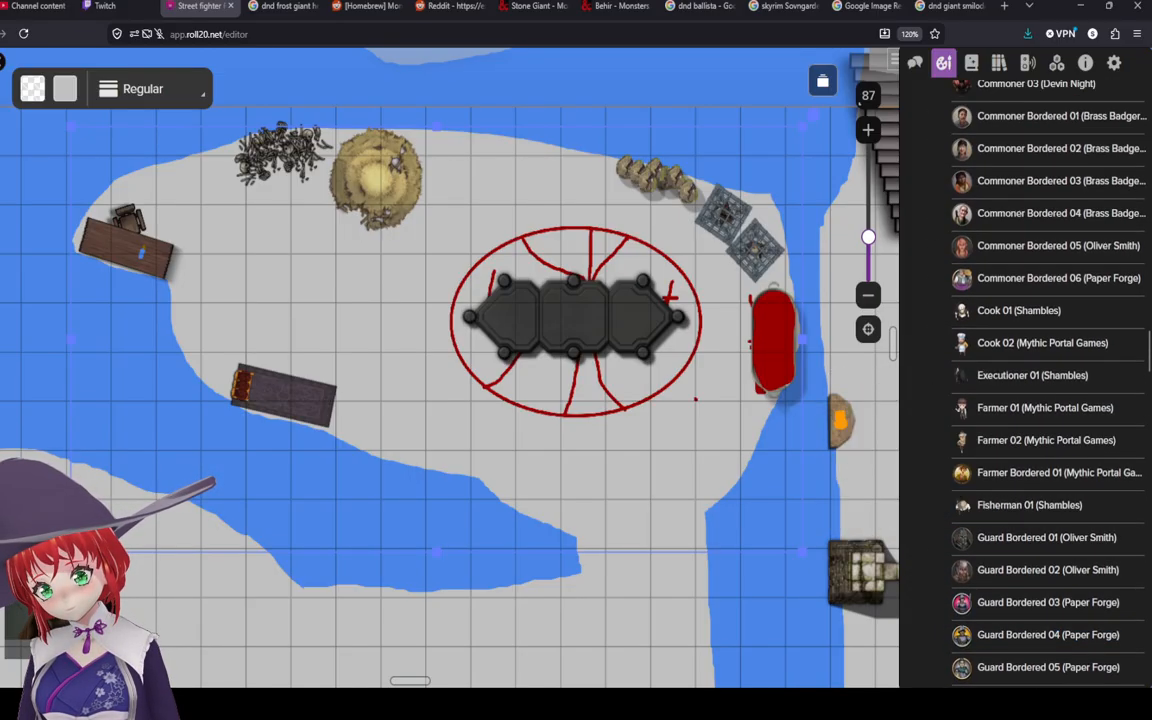
scroll(1020, 490, up, 15)
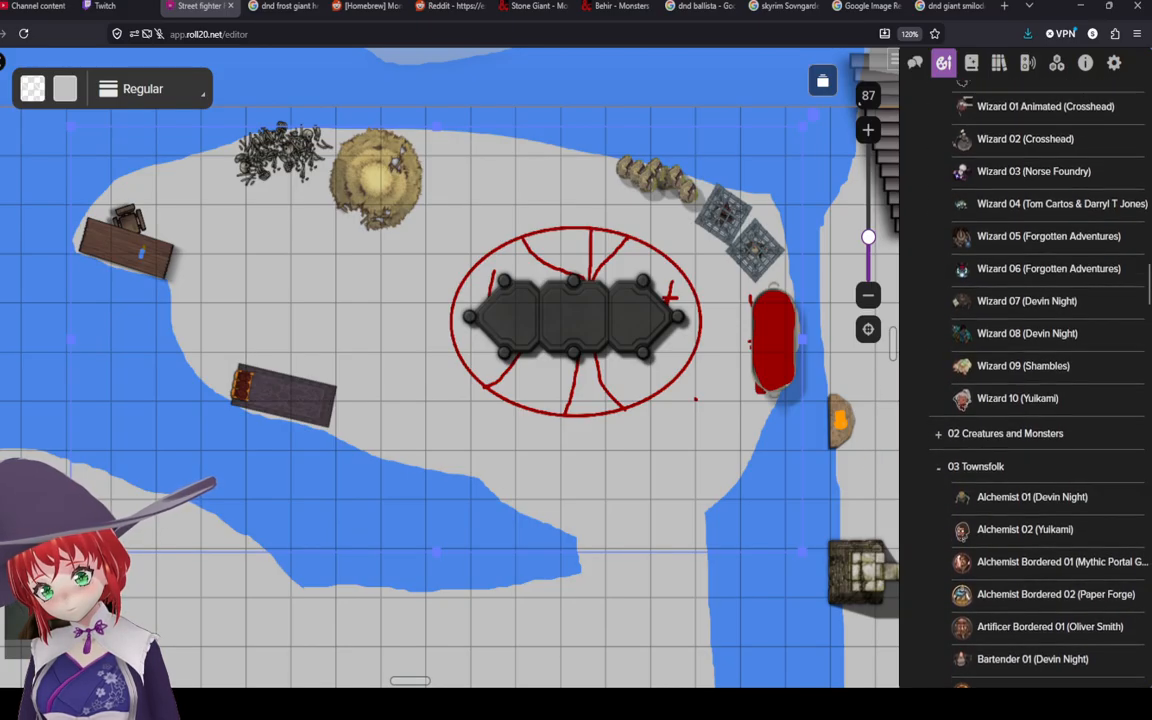
scroll(1020, 455, up, 5)
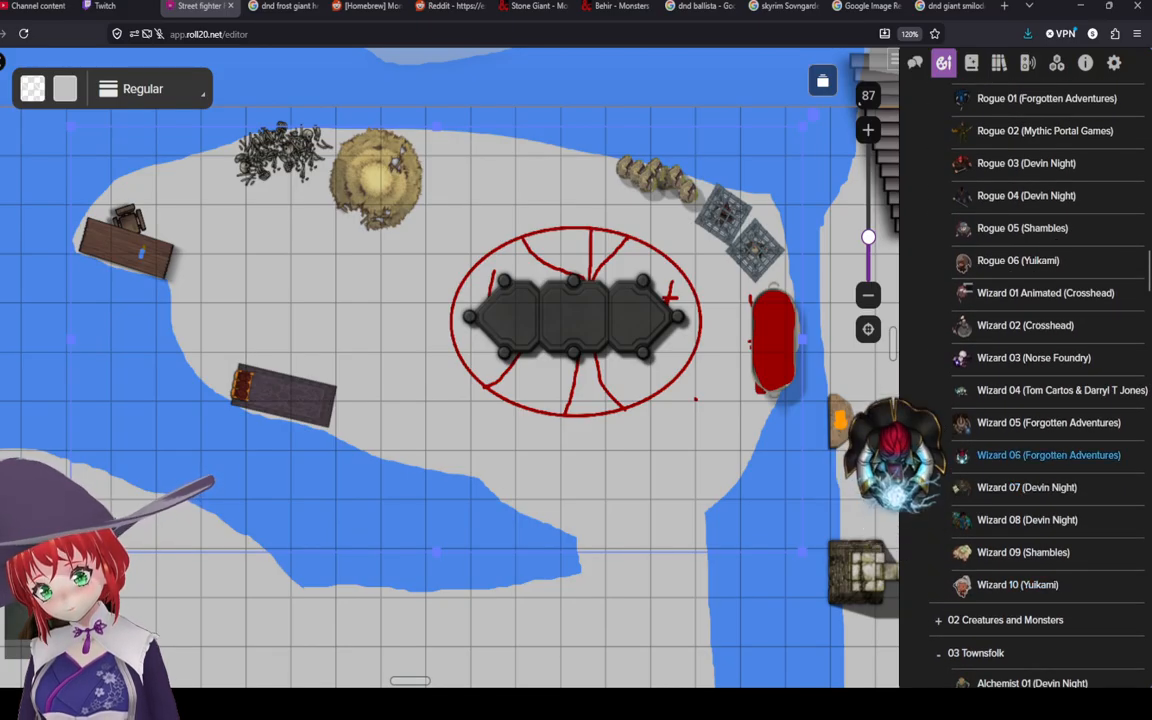
scroll(1020, 450, up, 1)
scroll(1020, 392, down, 3)
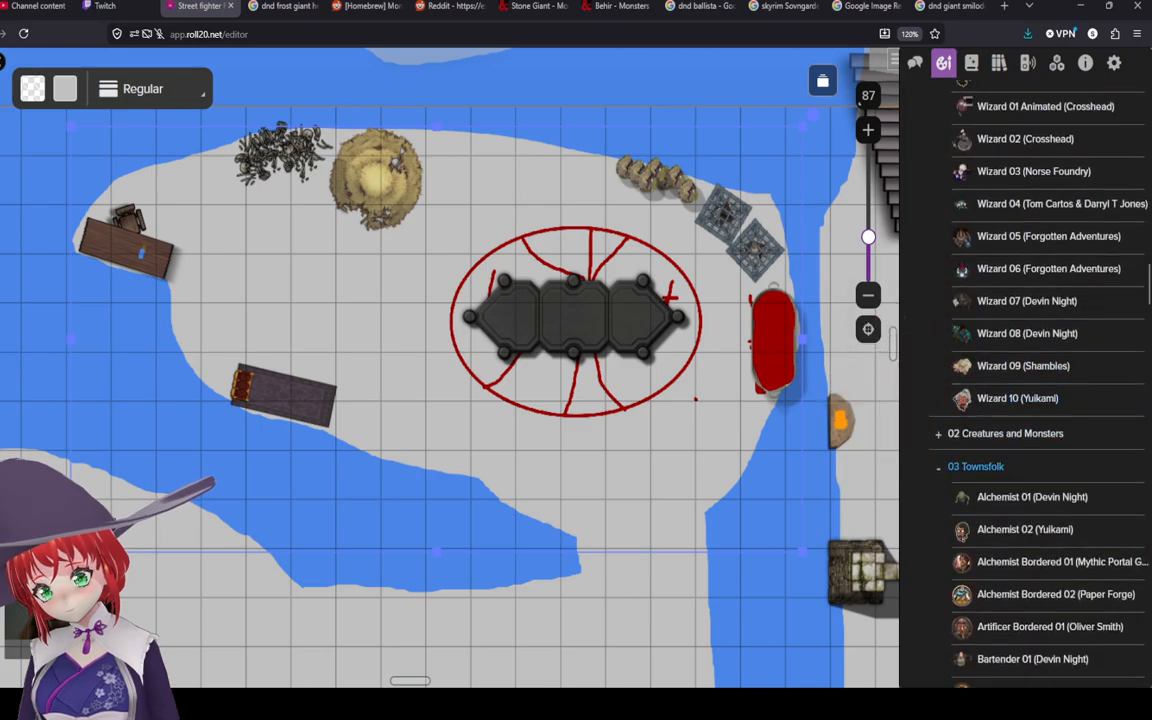
click(940, 434)
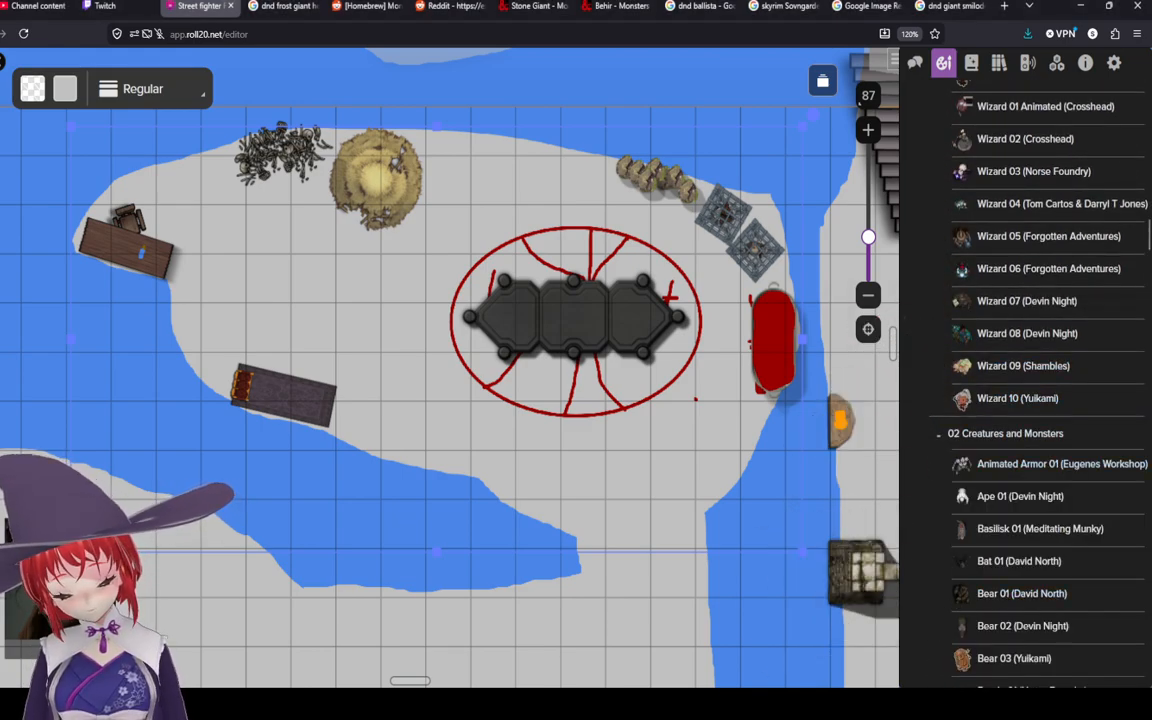
mouse_move(1040, 528)
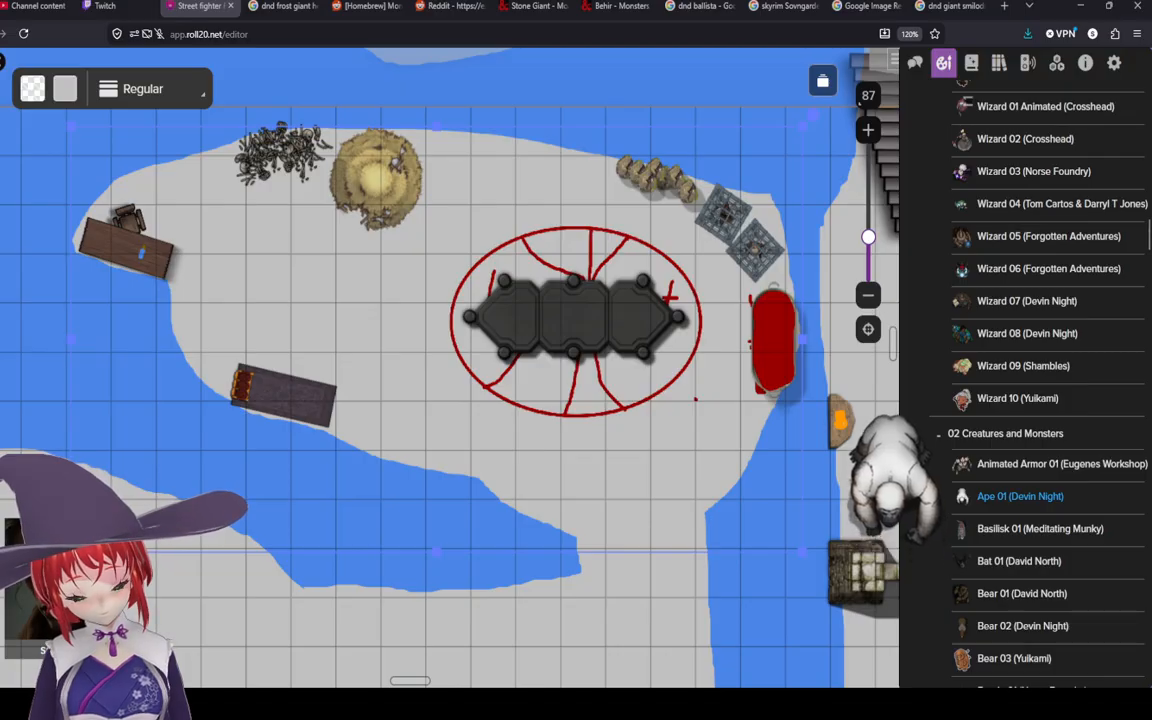
Step: Scroll through the 02 Creatures and Monsters folder of the art library looking for a wolf token
scroll(1020, 498, down, 2)
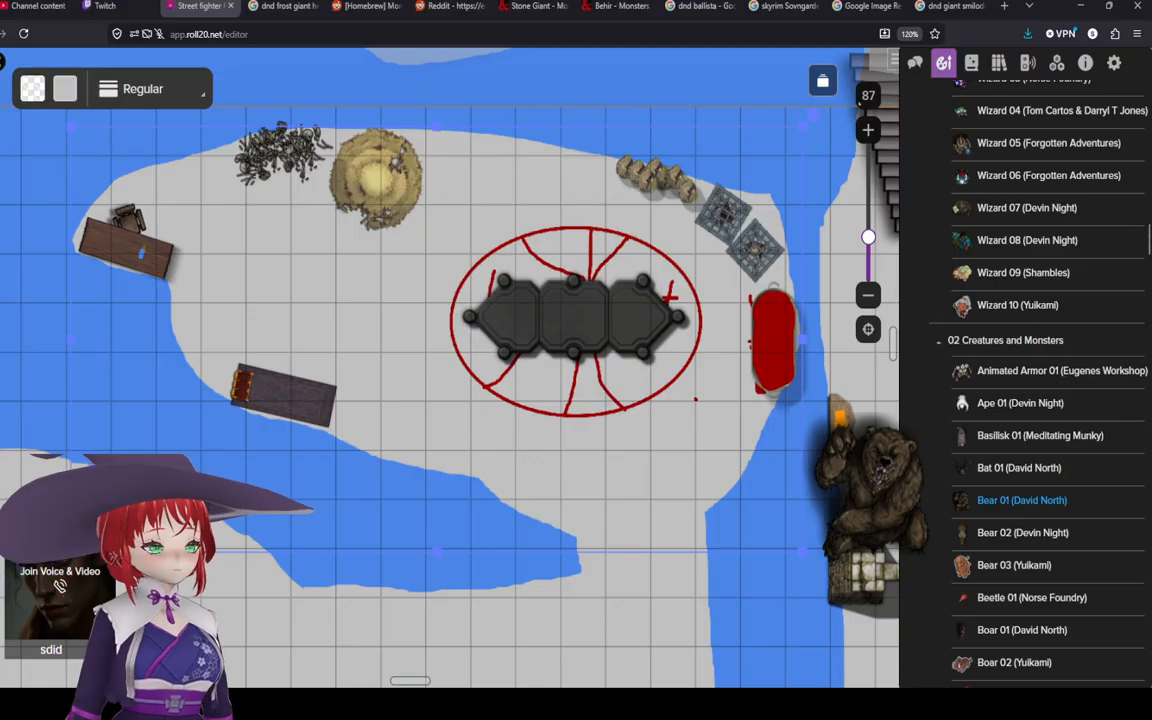
scroll(1030, 500, down, 4)
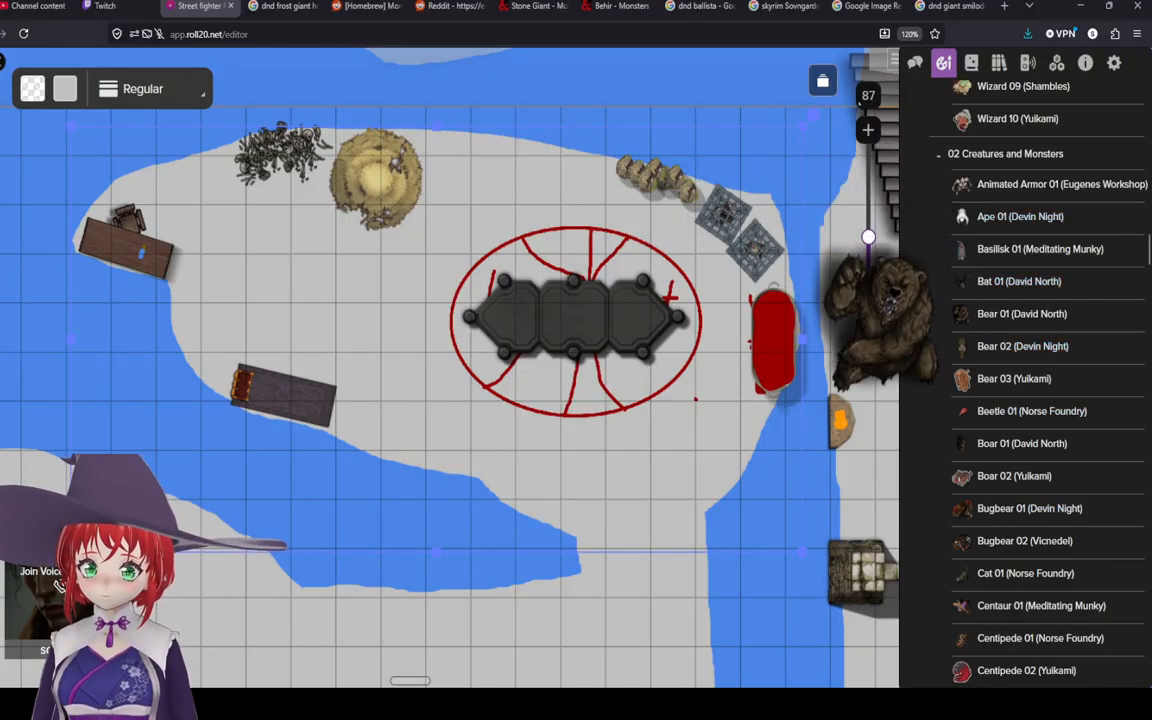
scroll(1025, 386, down, 3)
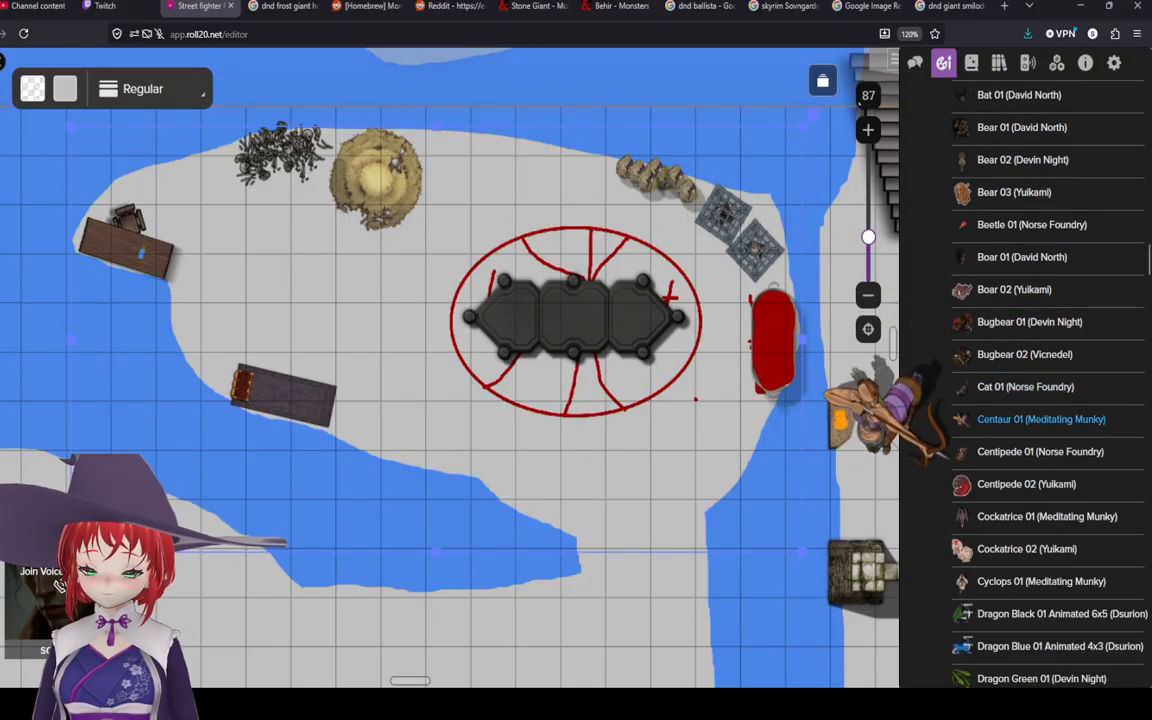
scroll(1025, 350, down, 1)
scroll(1030, 330, down, 1)
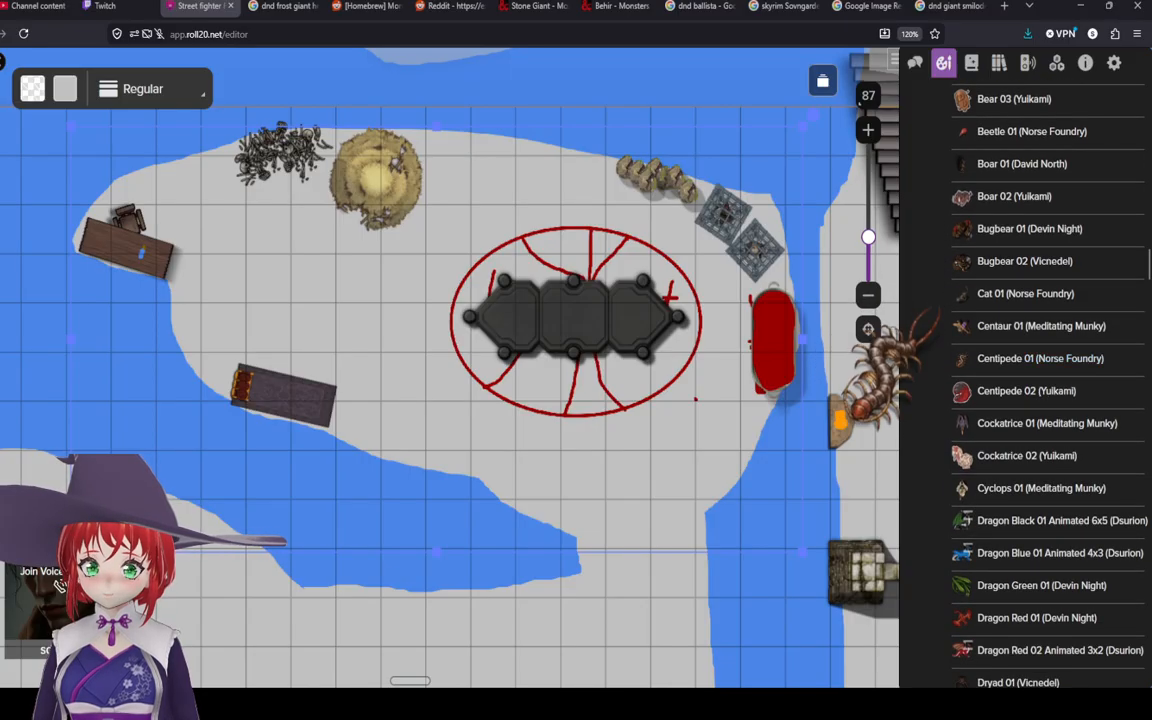
scroll(1030, 392, down, 2)
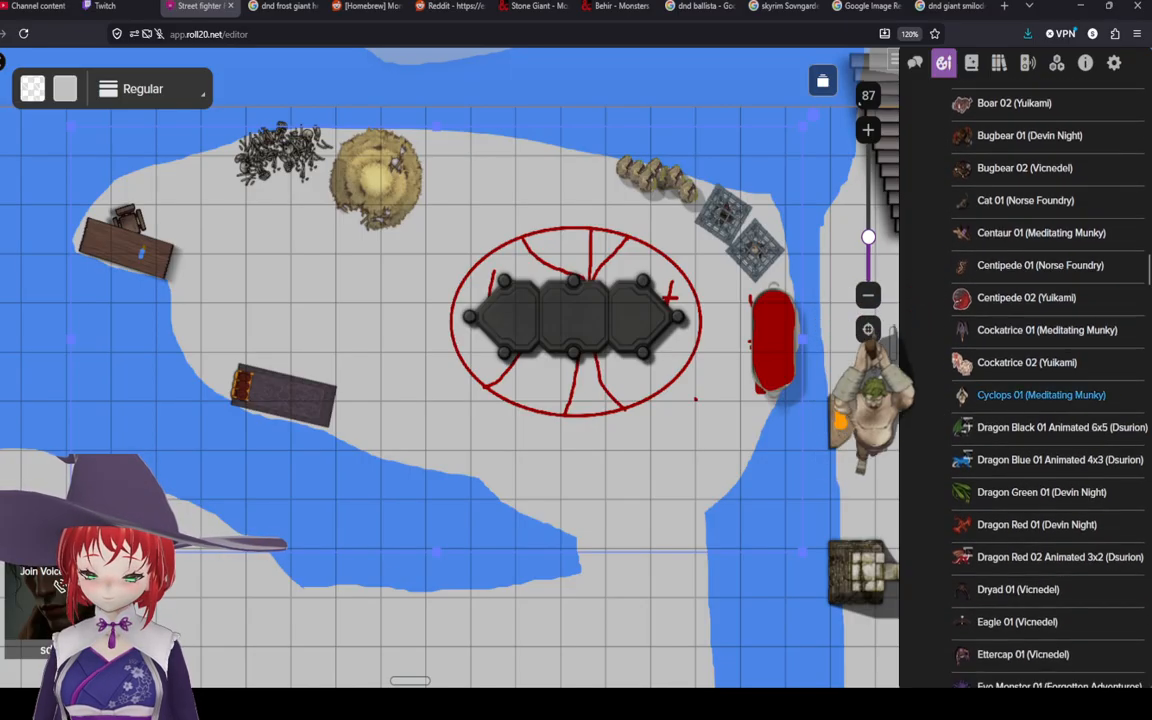
scroll(1040, 400, down, 6)
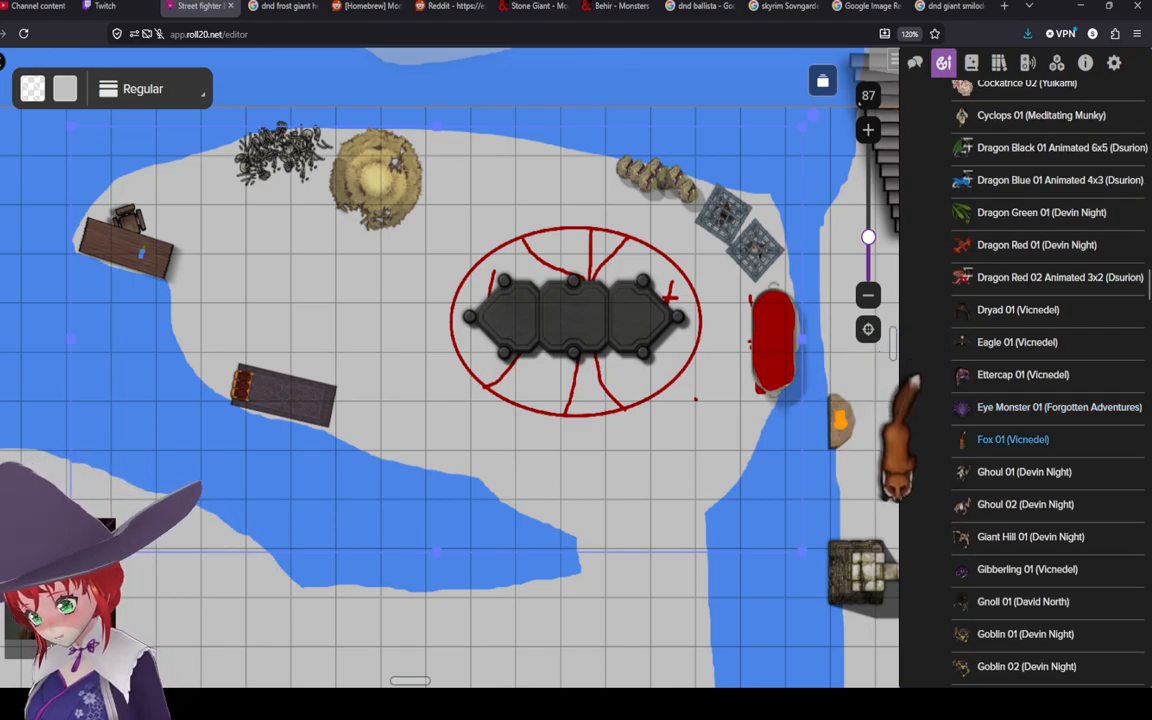
scroll(1030, 440, down, 2)
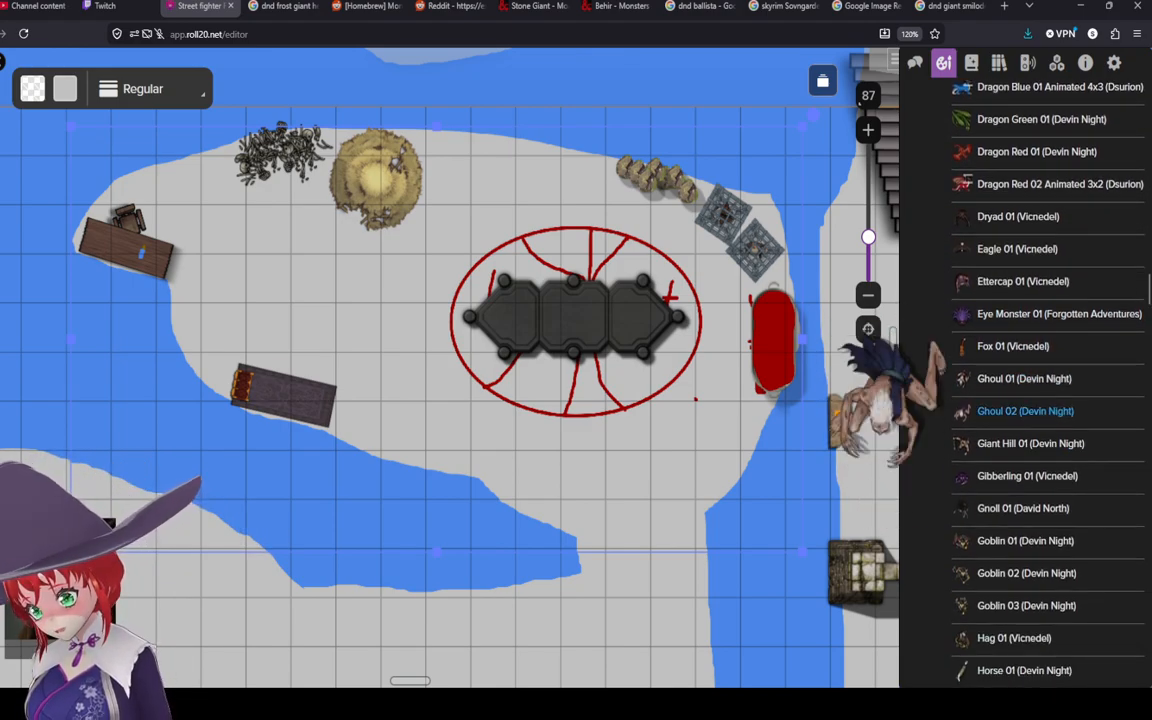
scroll(1030, 380, down, 2)
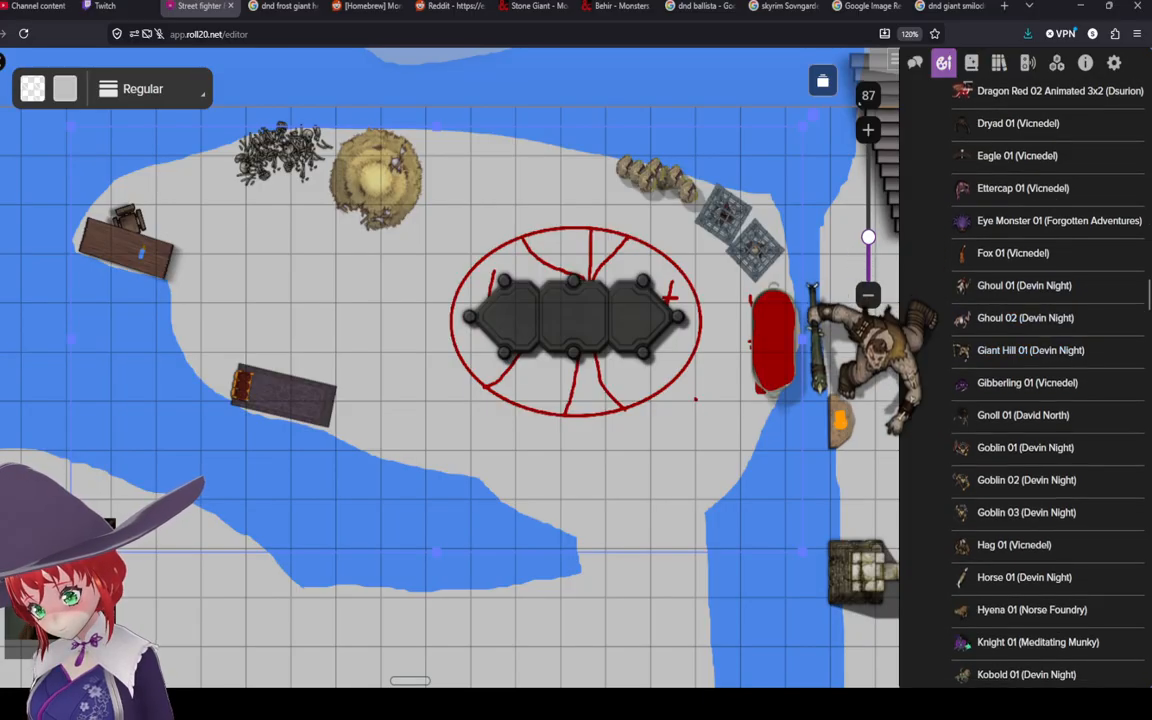
scroll(1030, 410, down, 4)
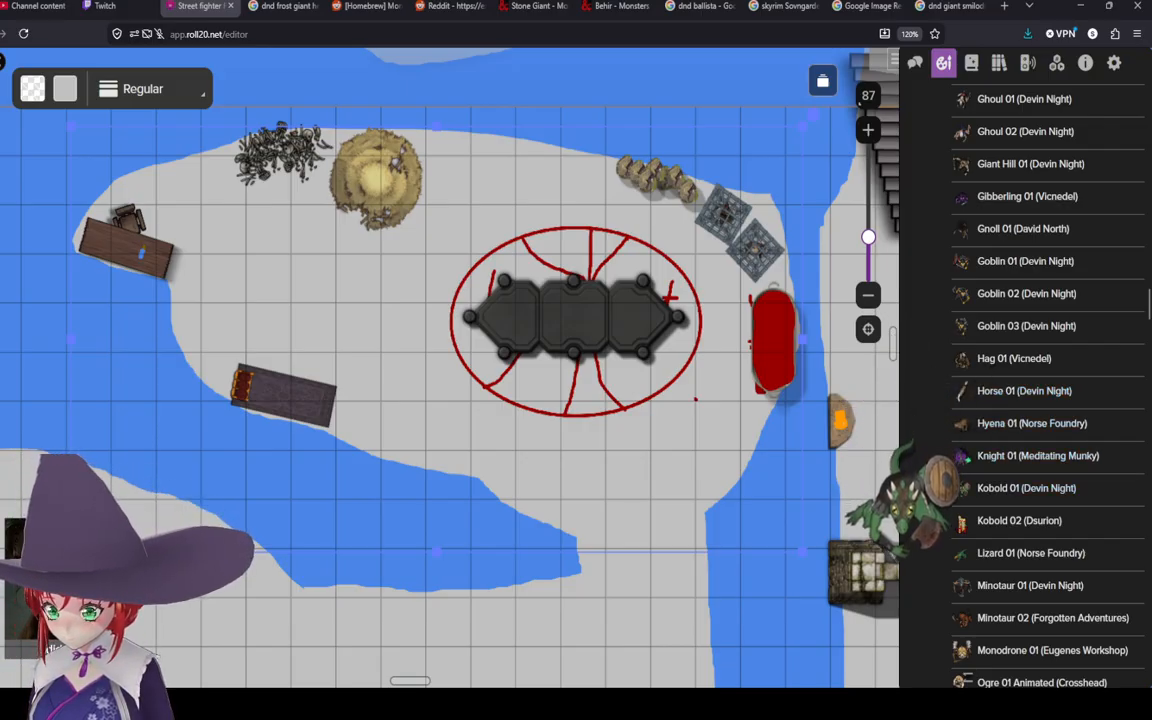
scroll(1026, 488, down, 3)
scroll(1020, 425, down, 3)
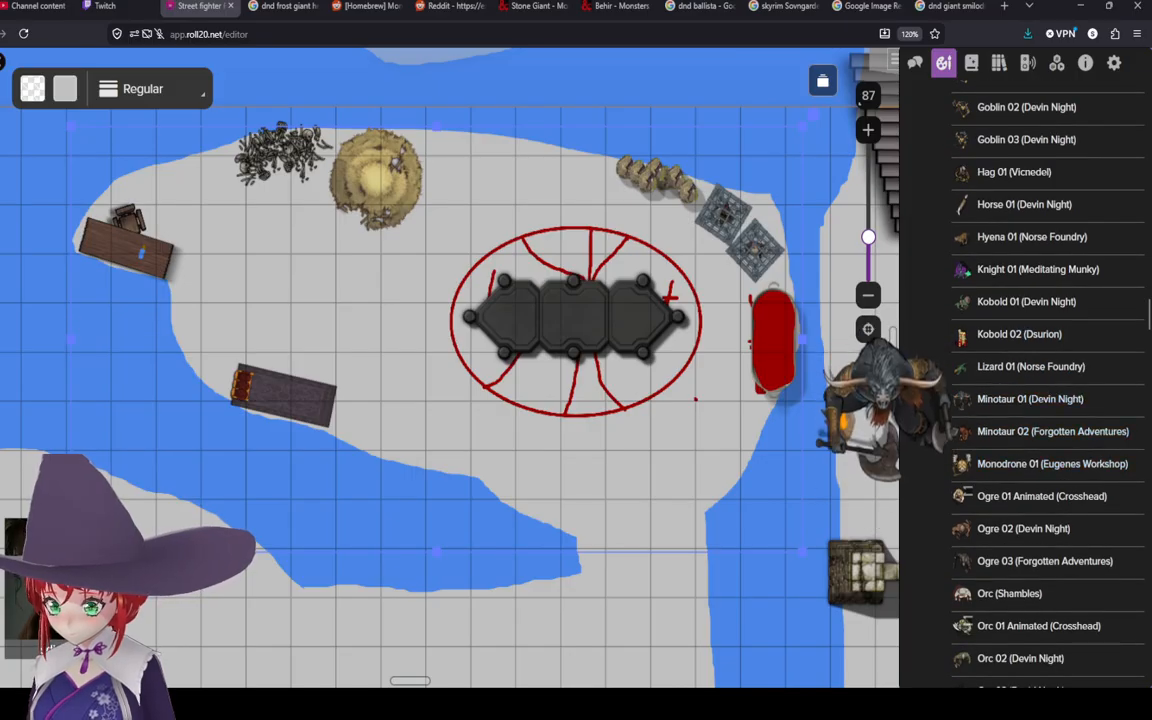
scroll(1020, 450, down, 3)
scroll(1020, 453, down, 3)
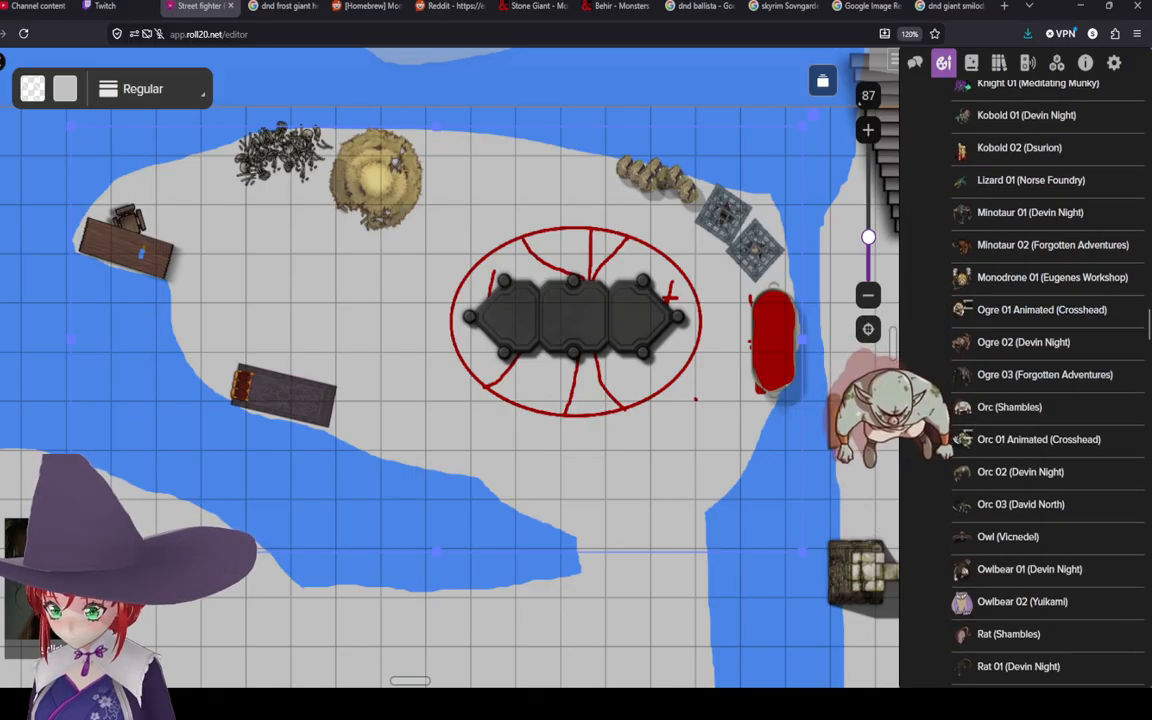
scroll(1020, 530, down, 3)
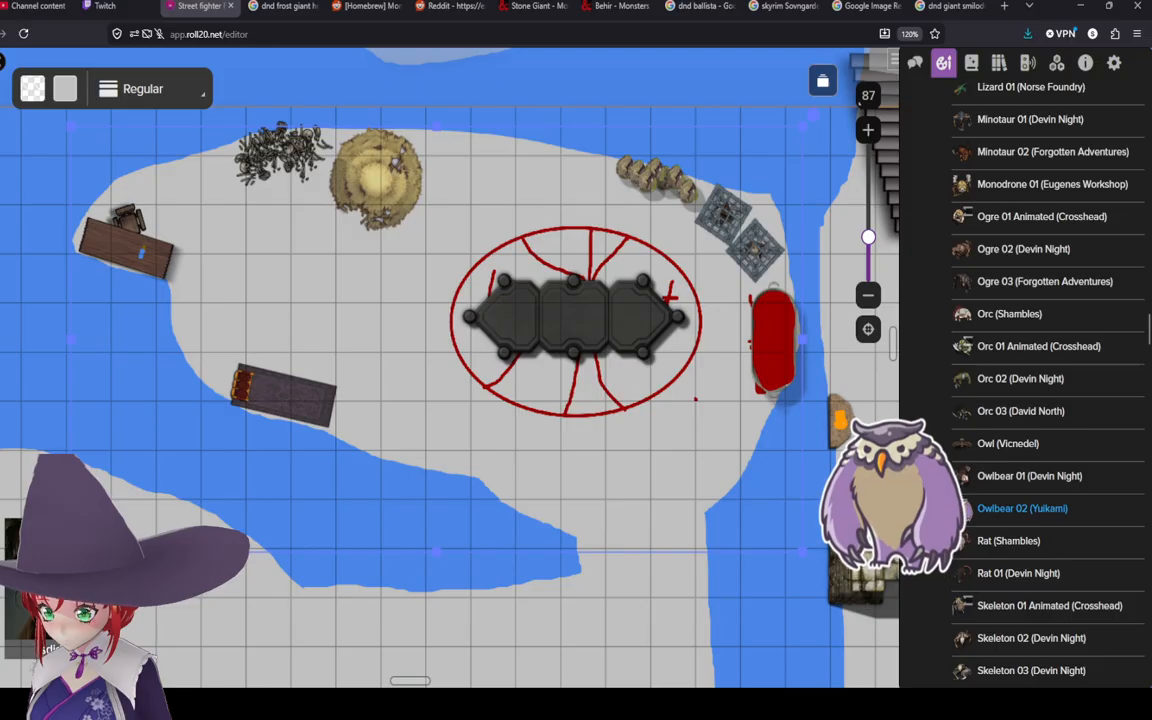
scroll(1020, 490, down, 2)
scroll(1020, 465, down, 2)
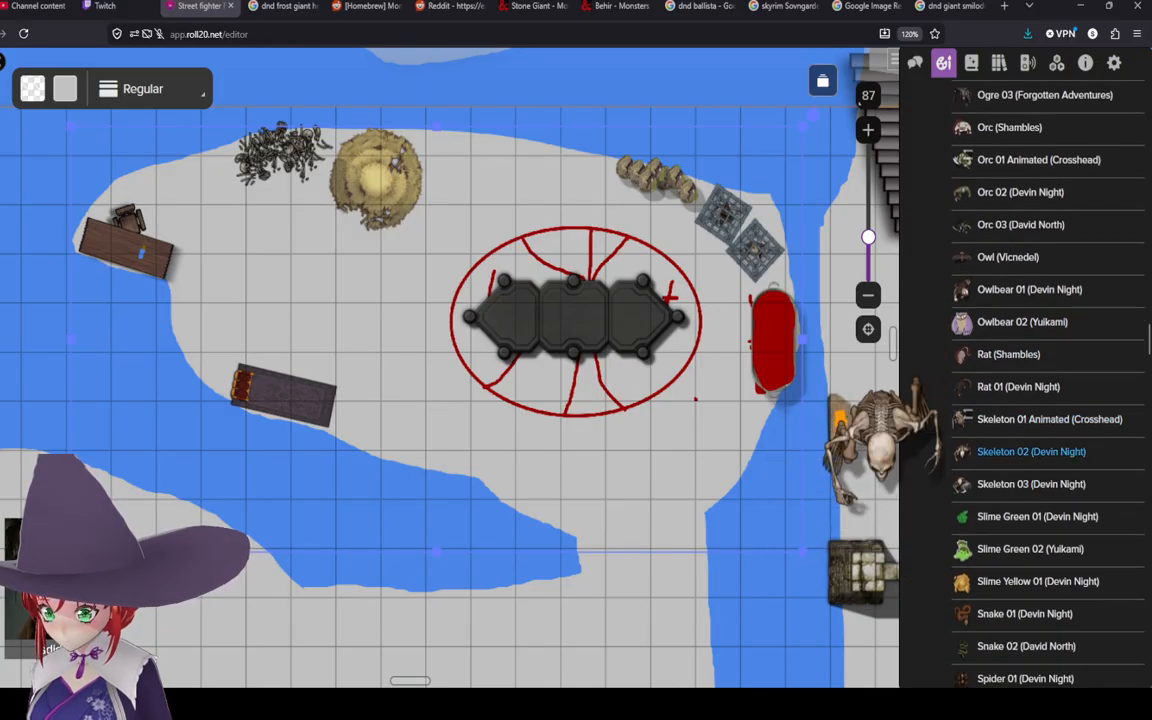
scroll(1020, 455, down, 3)
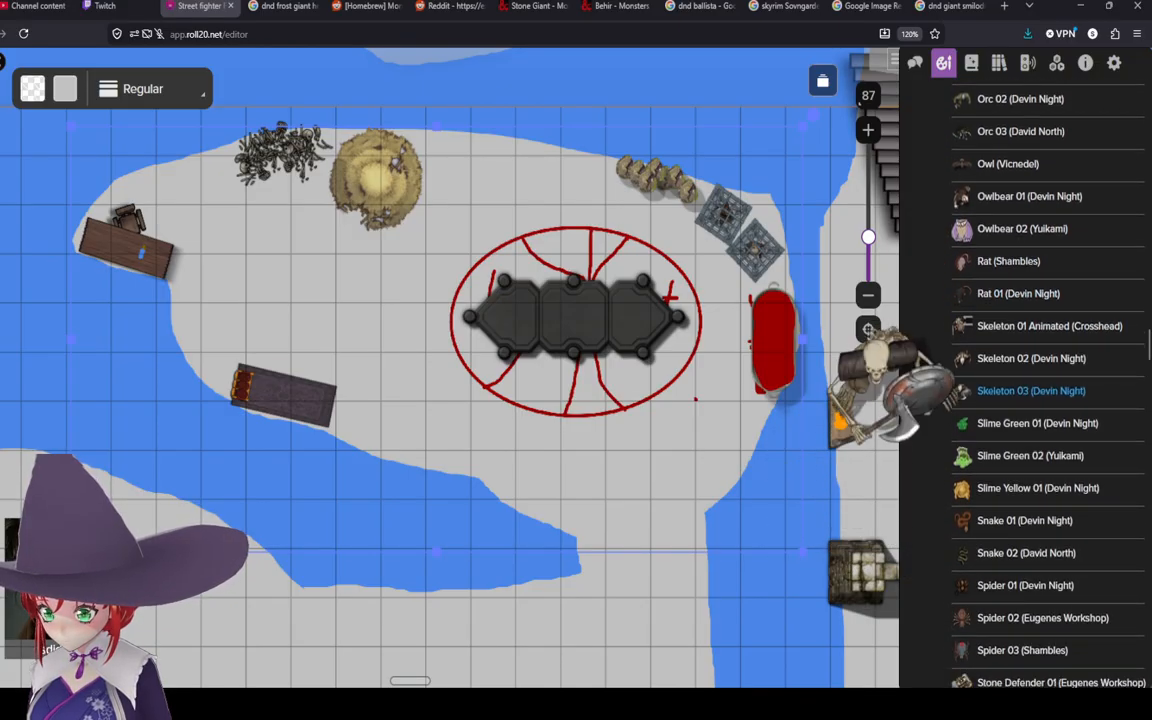
scroll(1020, 445, down, 8)
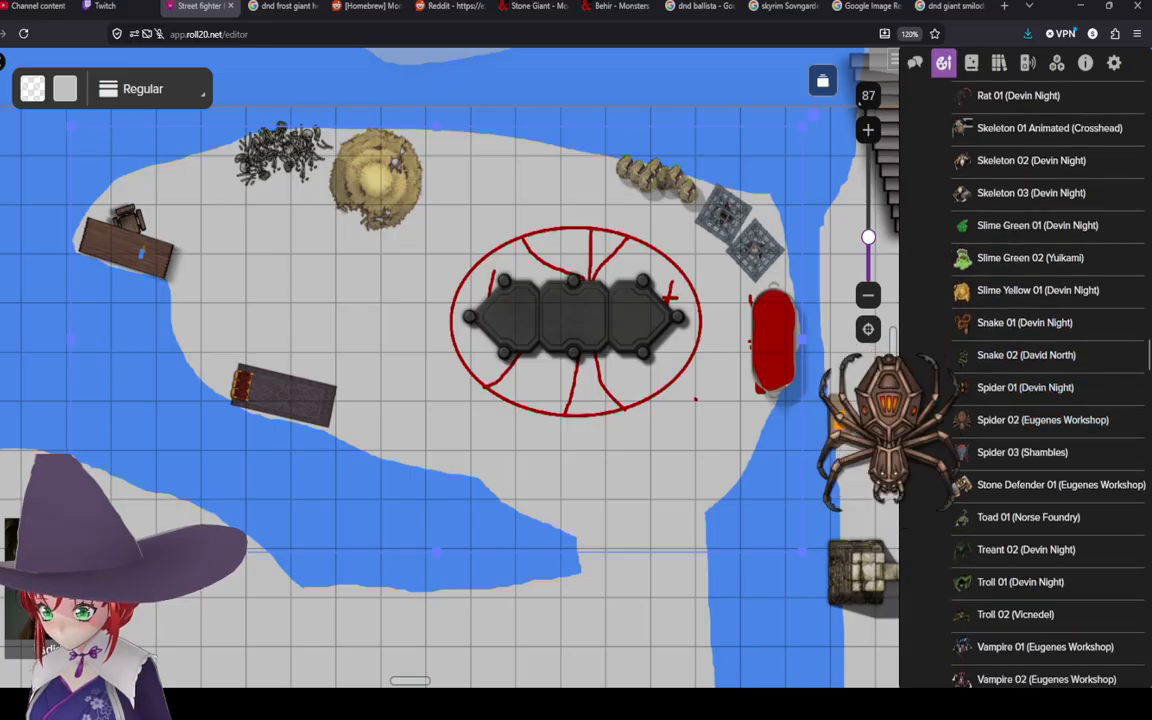
scroll(1020, 420, down, 3)
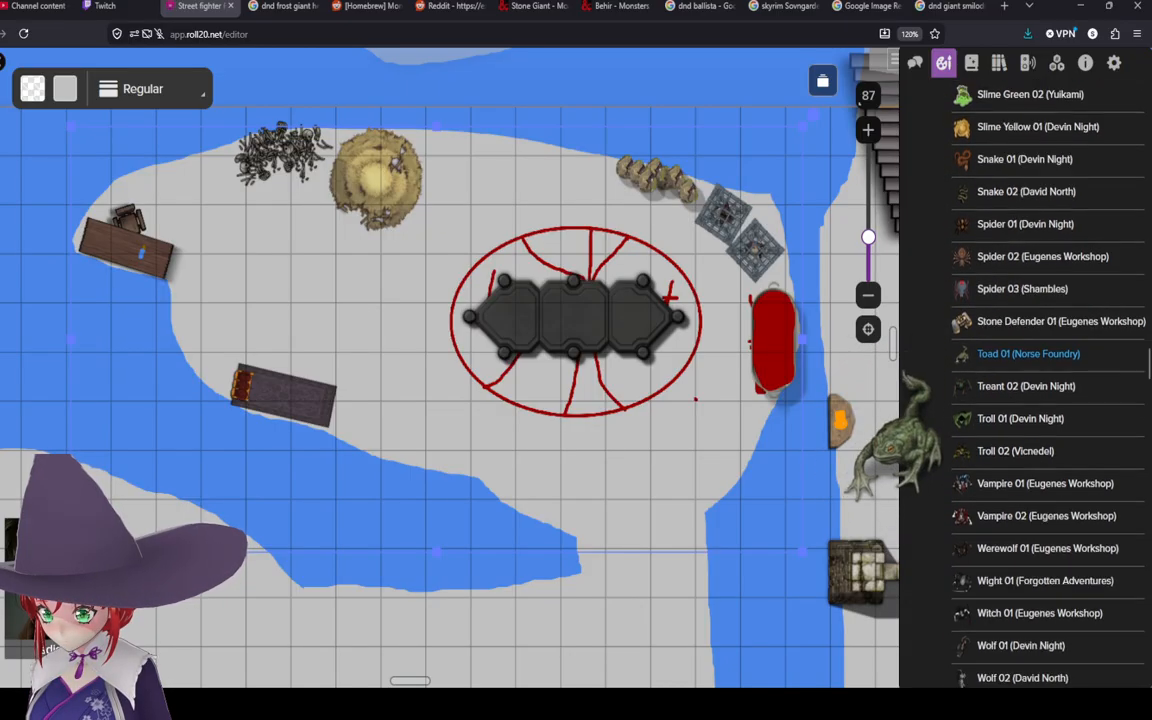
scroll(1020, 447, down, 3)
scroll(1020, 447, down, 3)
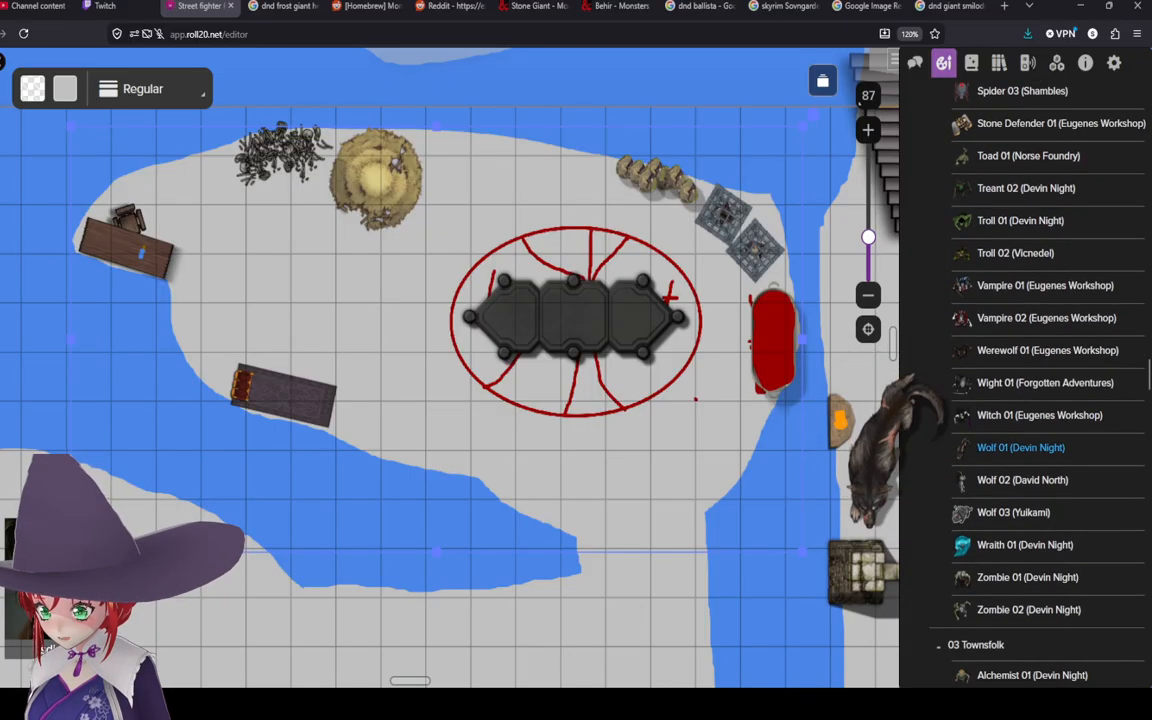
scroll(1020, 447, down, 2)
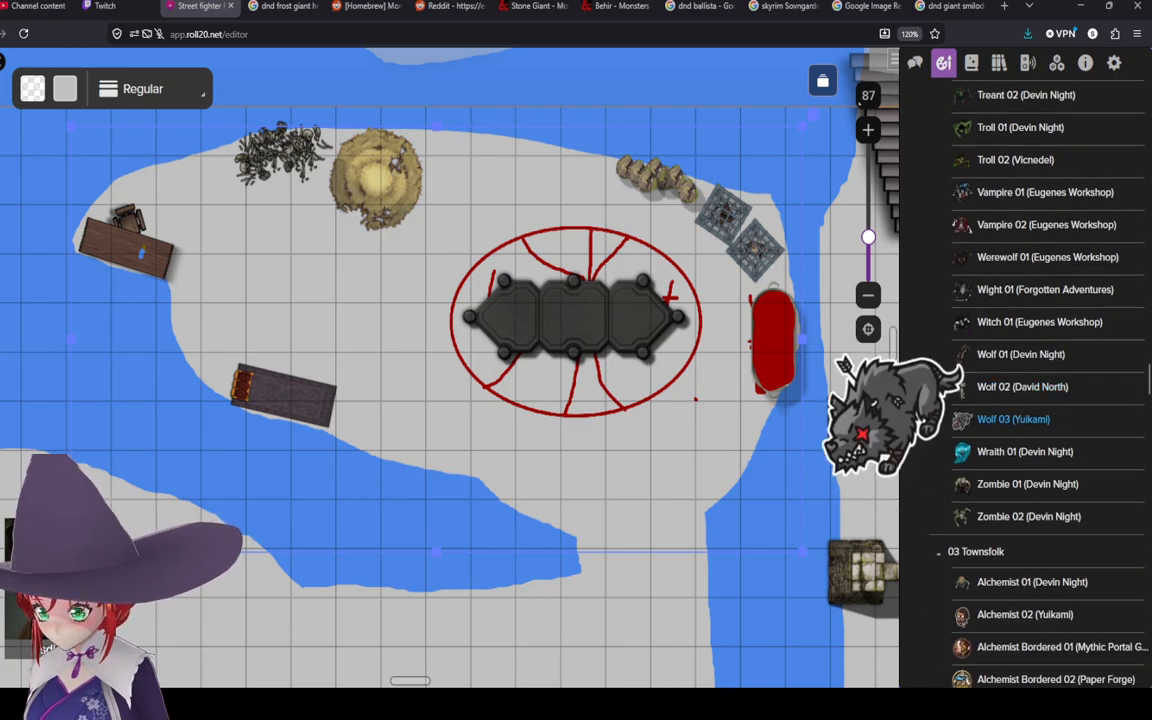
scroll(1020, 420, down, 3)
scroll(1020, 420, down, 4)
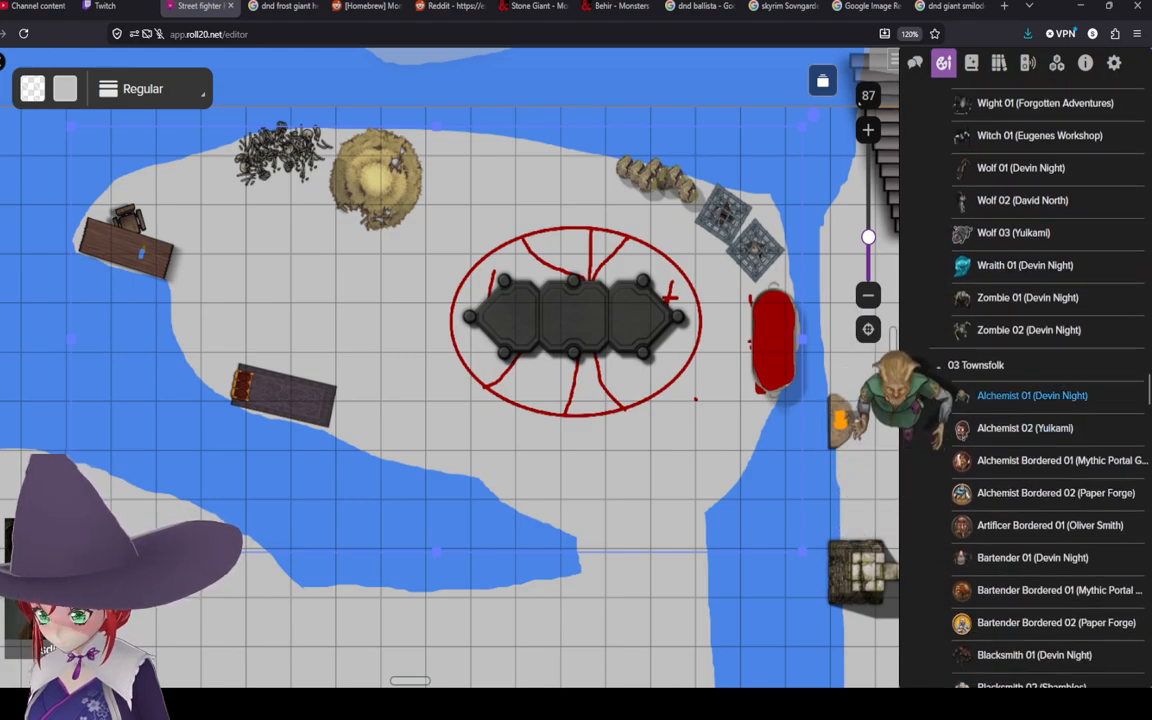
scroll(1020, 380, up, 6)
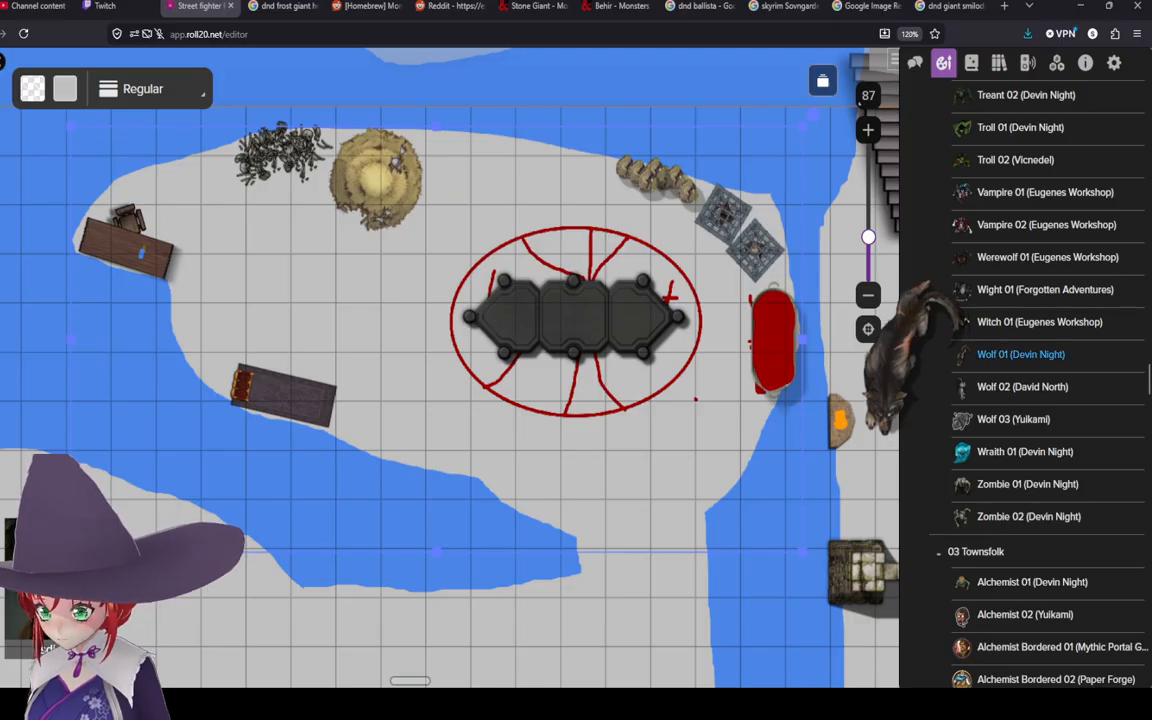
Step: Place the Wolf 01 (Devin Night) token on the straw pile beside the bones and enlarge it to fill the pile
drag(1020, 354, 321, 218)
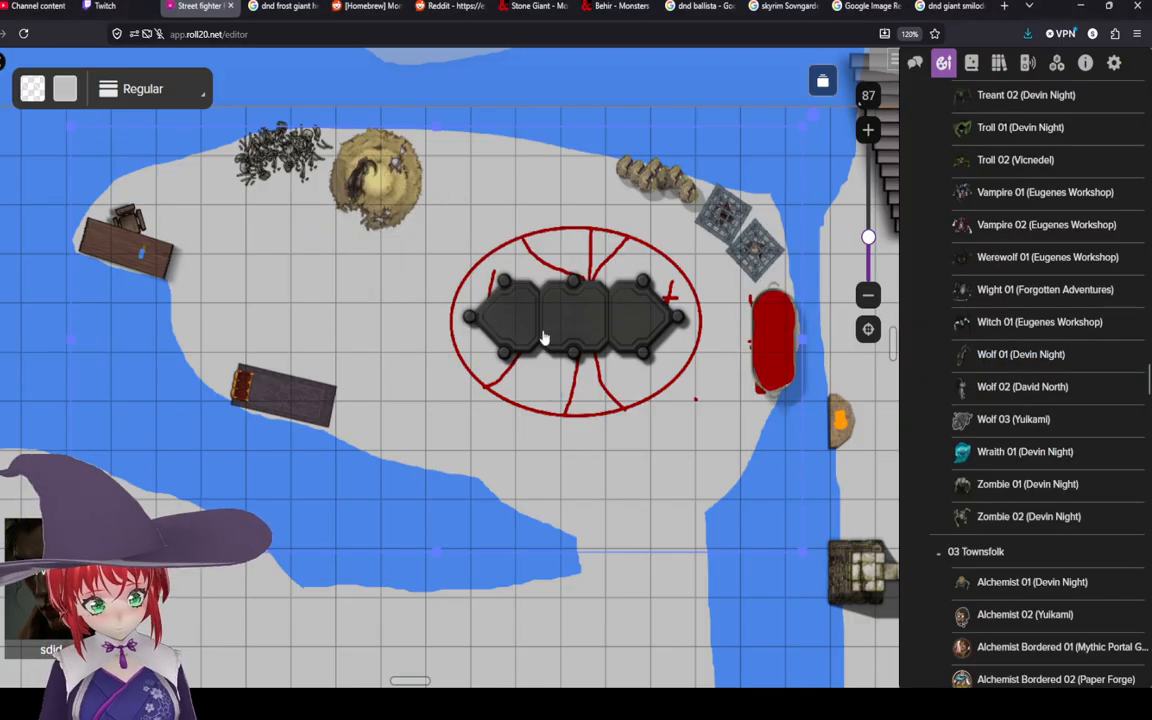
scroll(417, 263, up, 4)
click(2, 132)
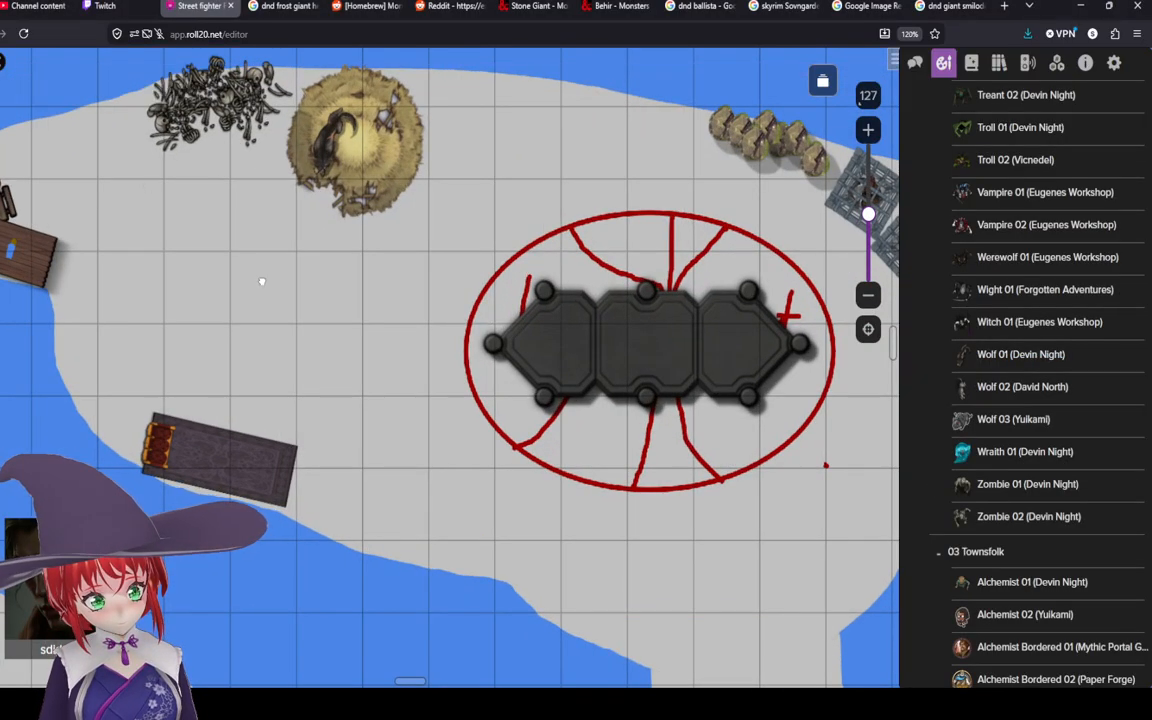
drag(260, 280, 328, 425)
click(2, 98)
right_click(402, 290)
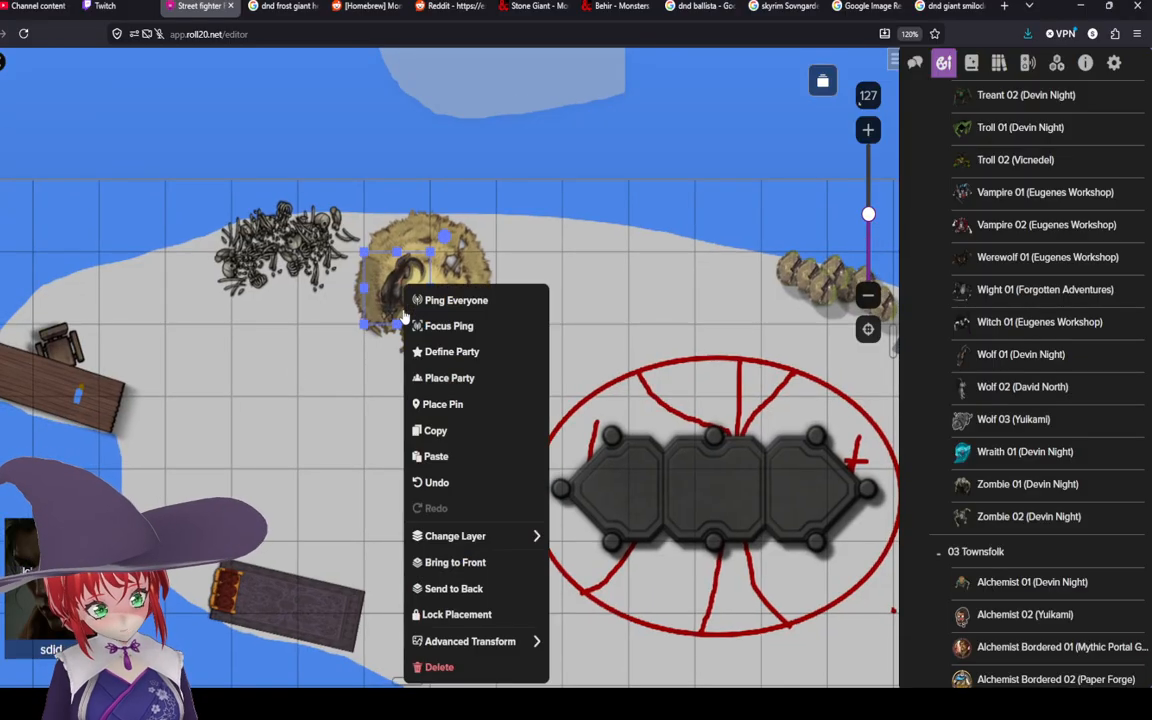
mouse_move(494, 641)
click(597, 516)
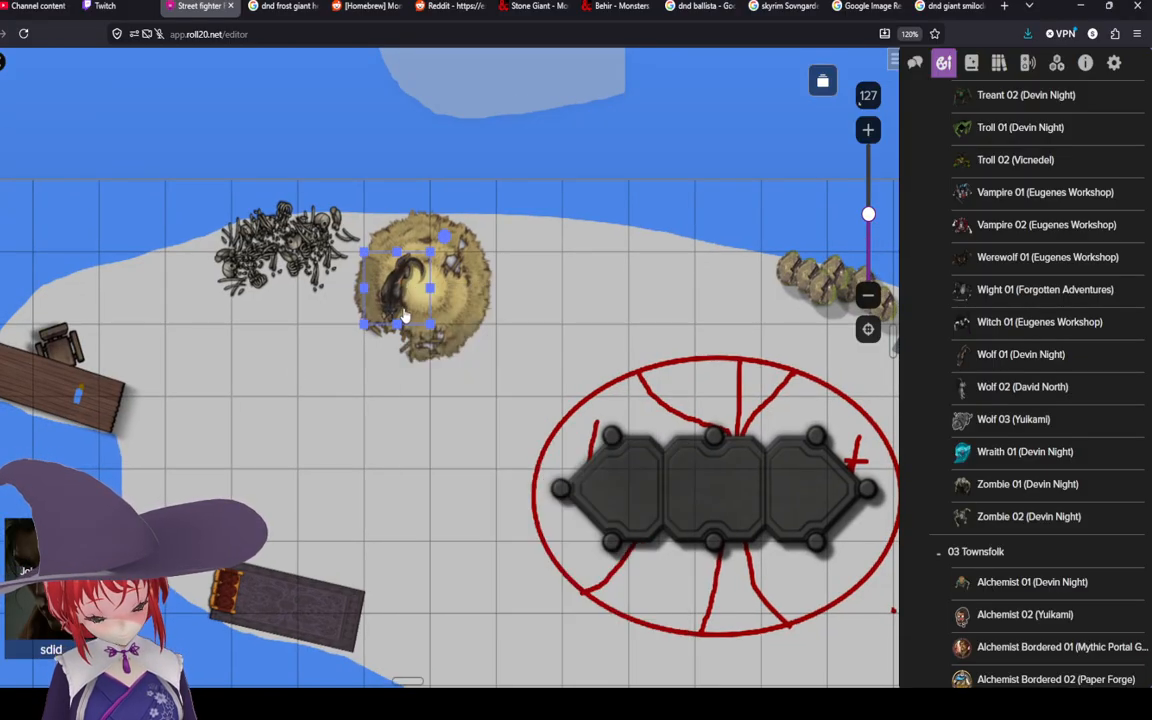
drag(431, 253, 479, 229)
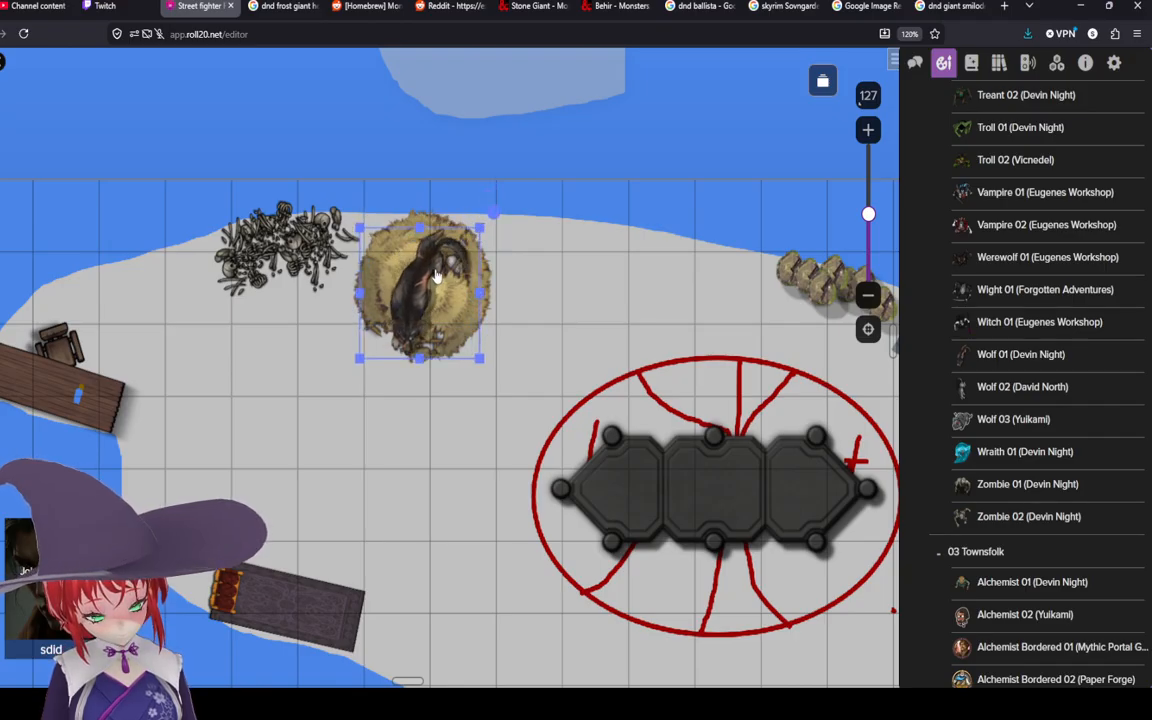
click(604, 290)
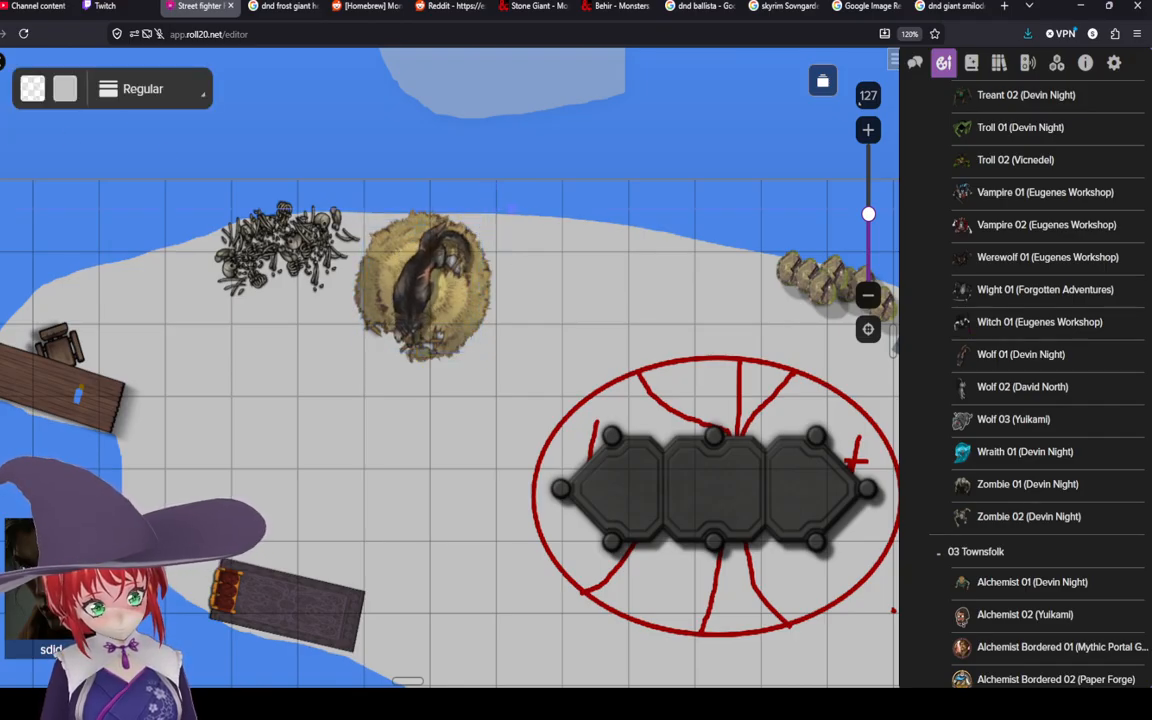
scroll(600, 420, down, 6)
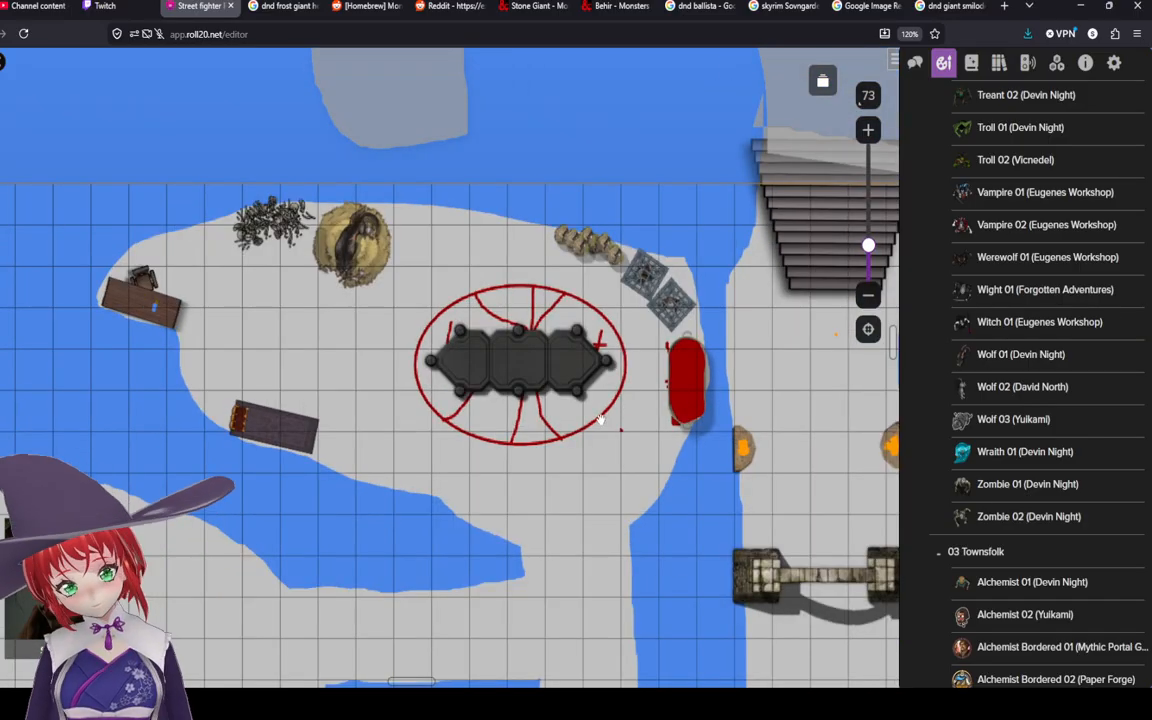
drag(622, 431, 631, 452)
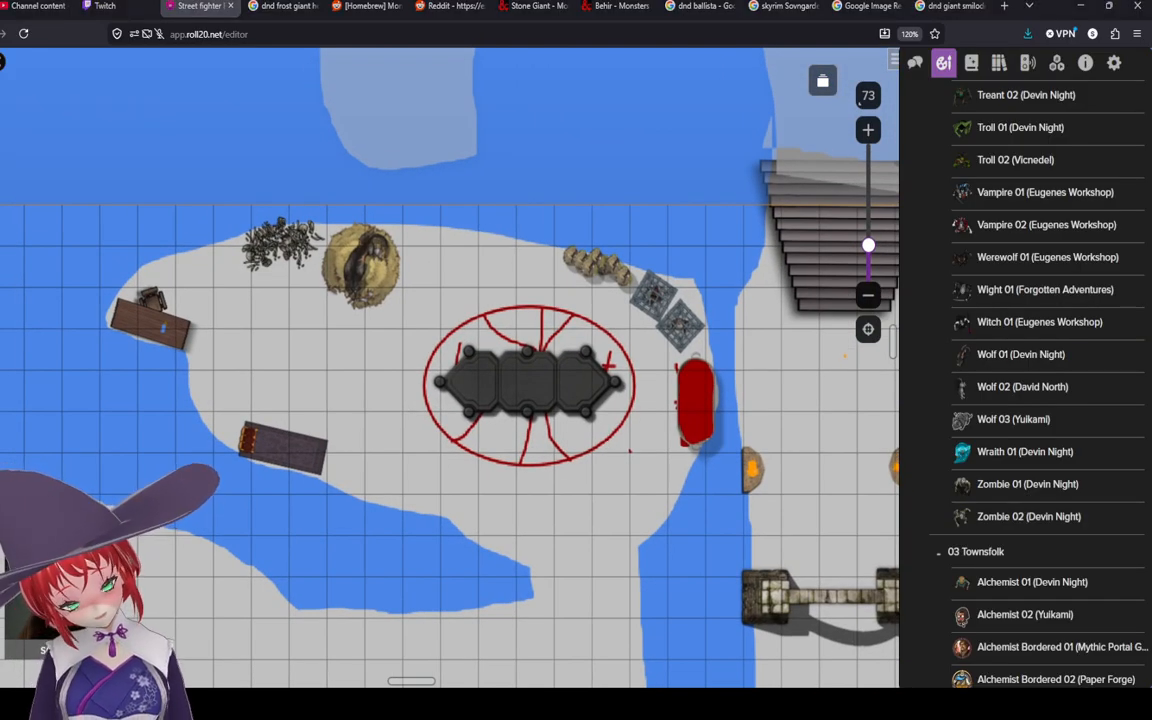